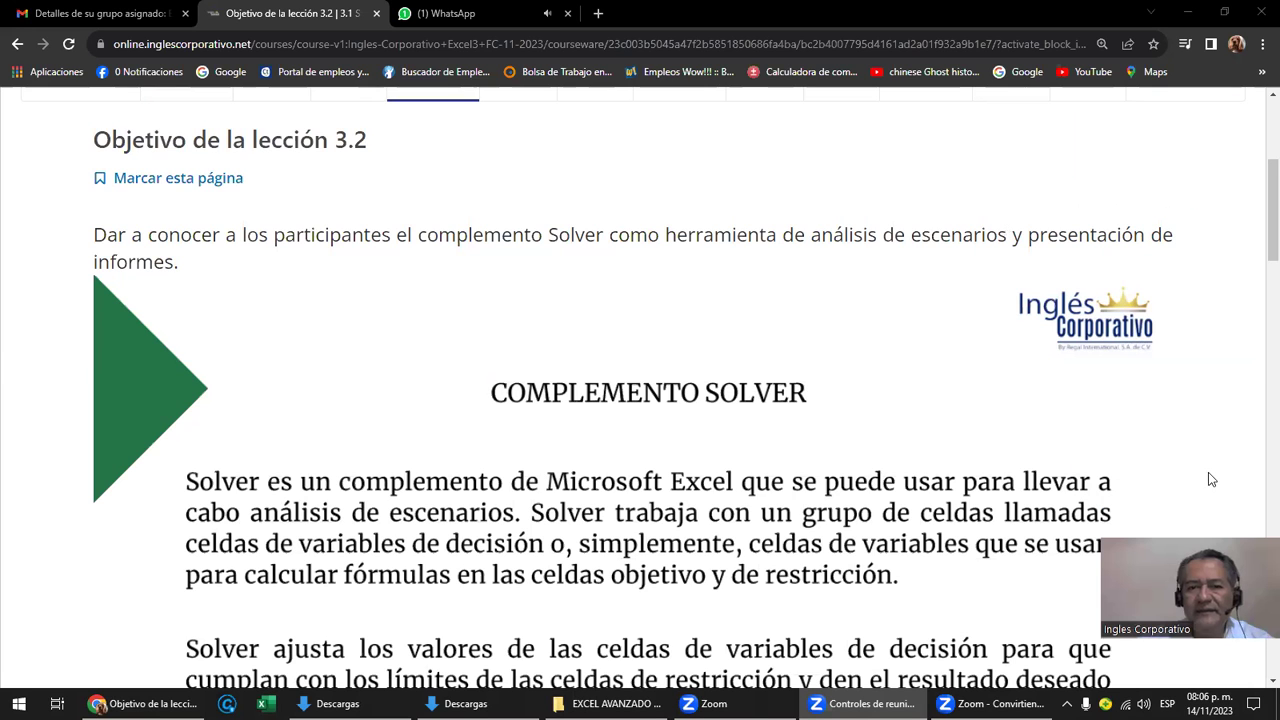
Step: Scroll the lesson to the '¿Cómo cargar el programa de complemento Solver?' box and its Excel Options screenshot
scroll(843, 413, down, 3)
scroll(843, 413, down, 3)
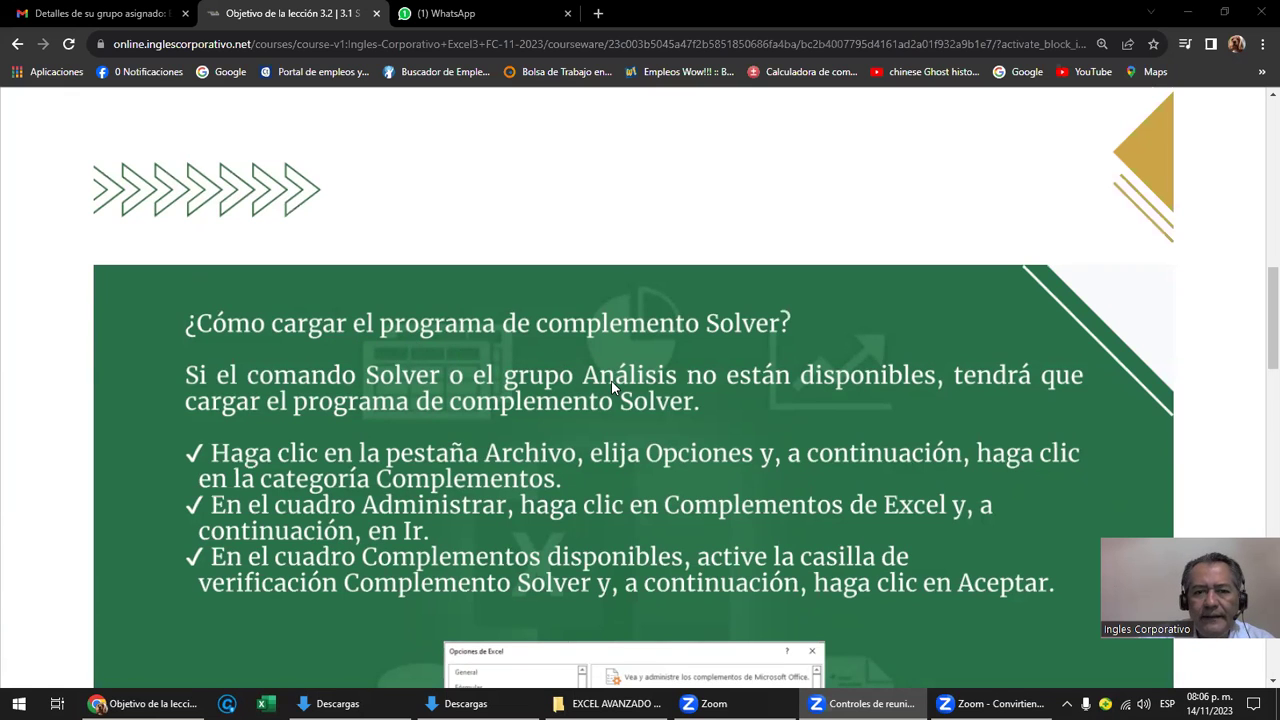
scroll(611, 380, down, 3)
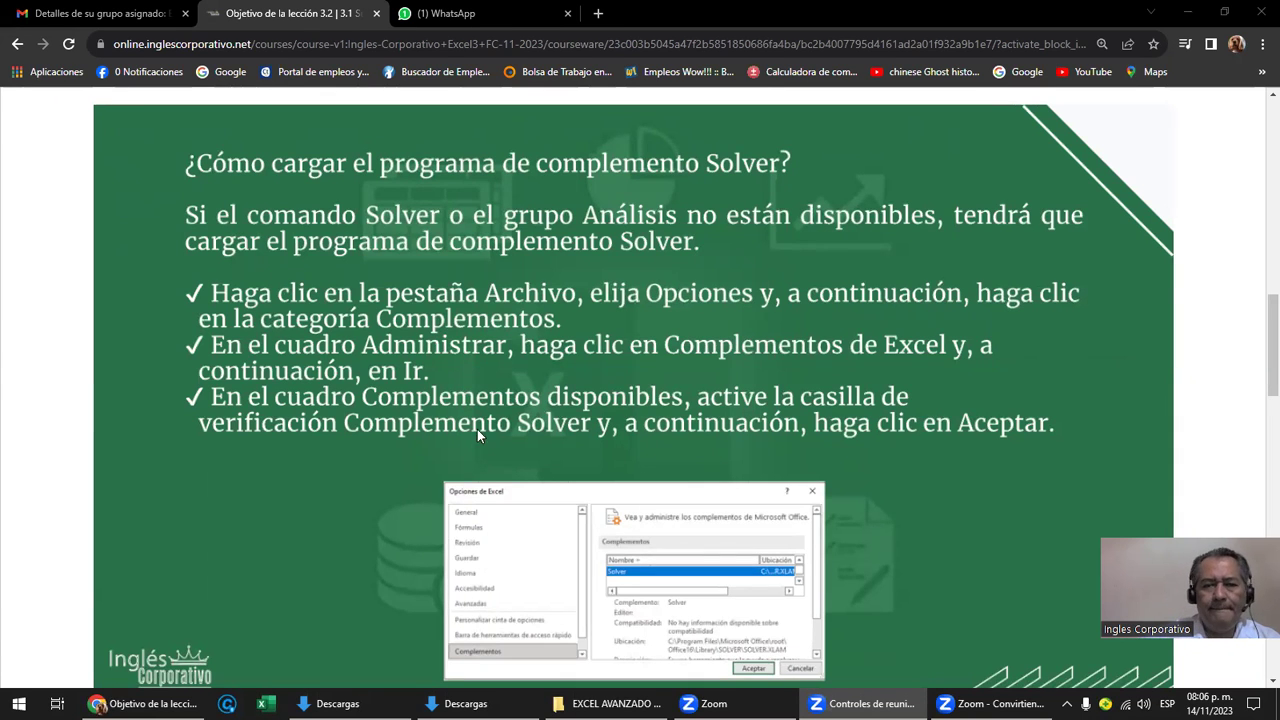
scroll(483, 434, up, 3)
scroll(485, 436, up, 2)
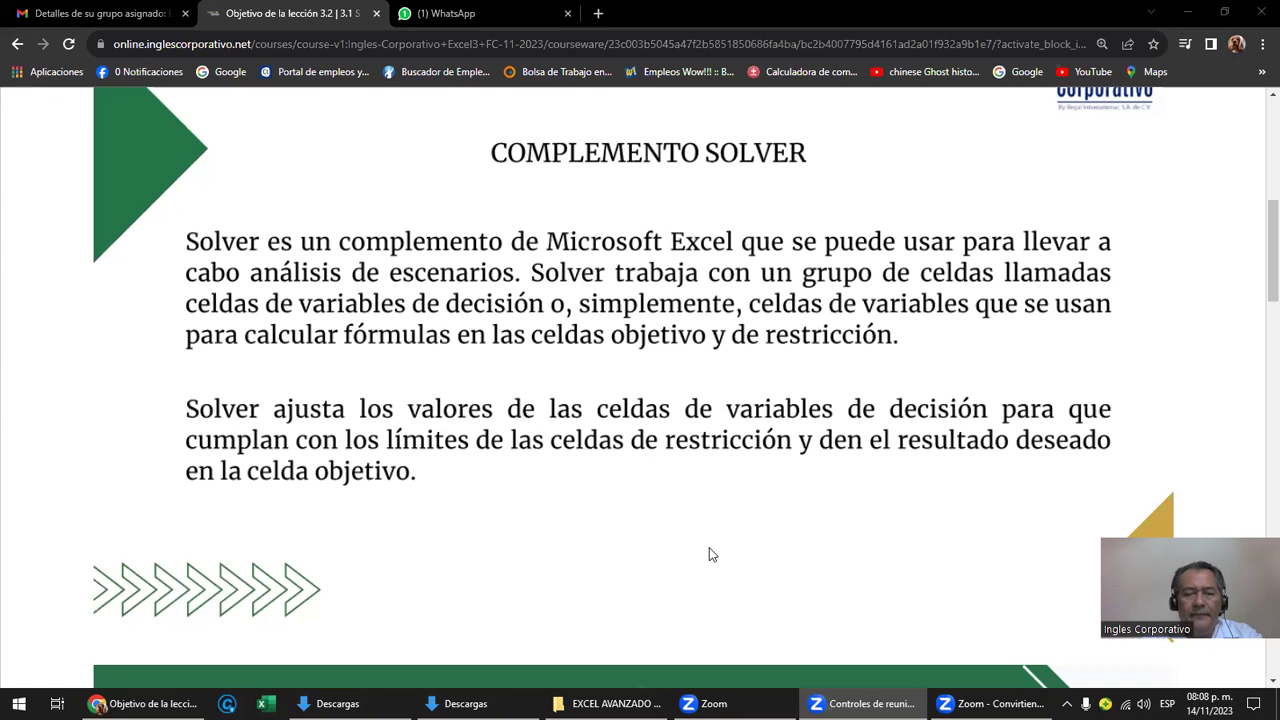
Step: Focus the Chrome lesson page at the 'COMPLEMENTO SOLVER' introduction
click(649, 376)
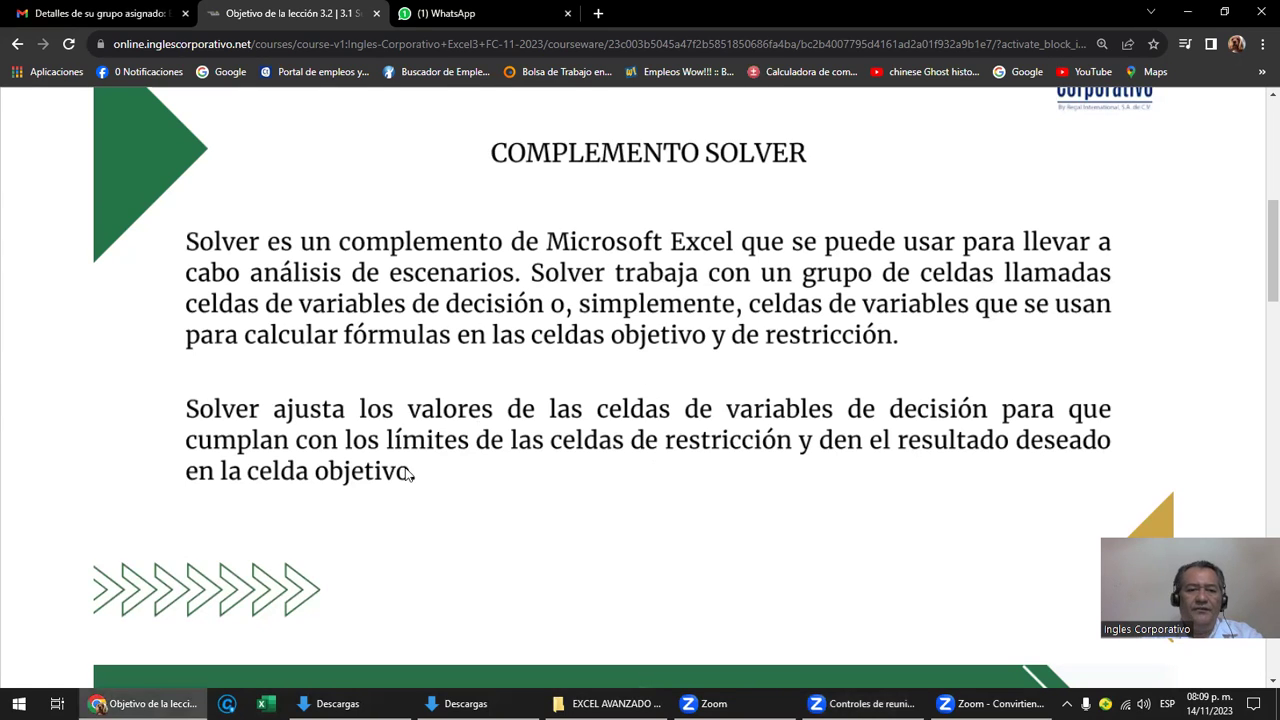
Step: Switch to Excel, create blank workbook Libro1 and show the Datos tab
click(263, 703)
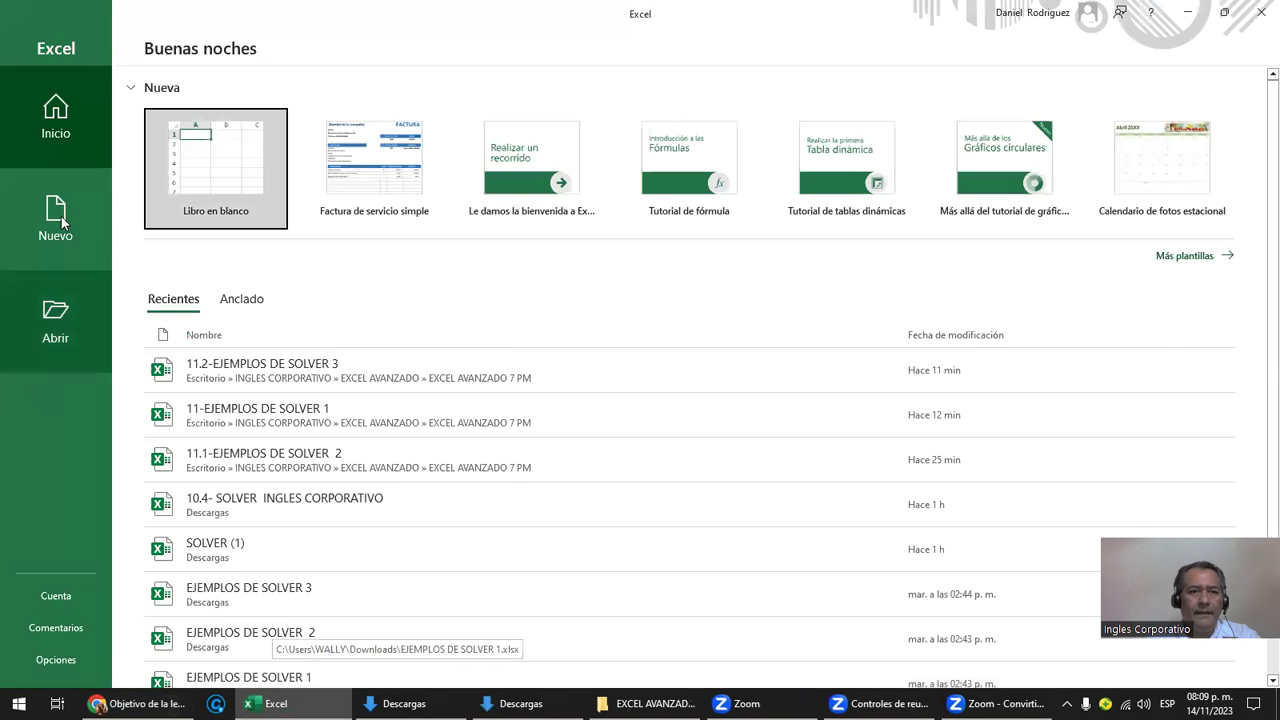
click(221, 165)
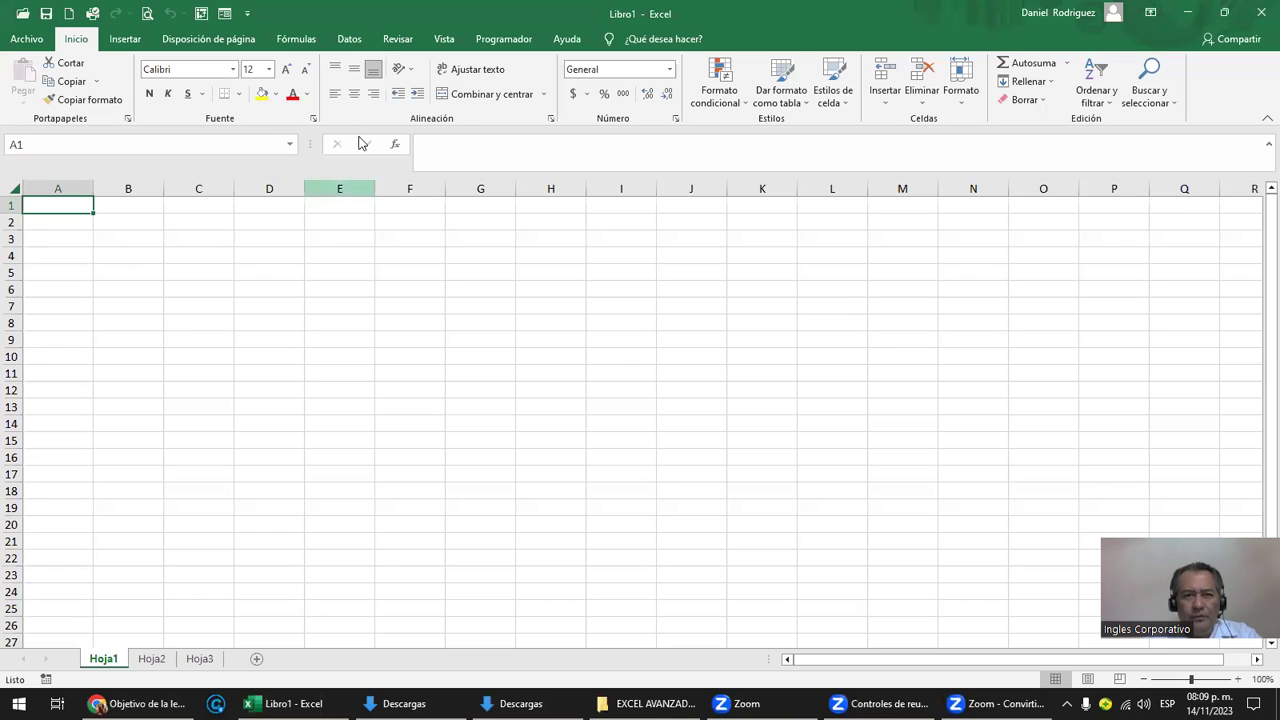
click(349, 40)
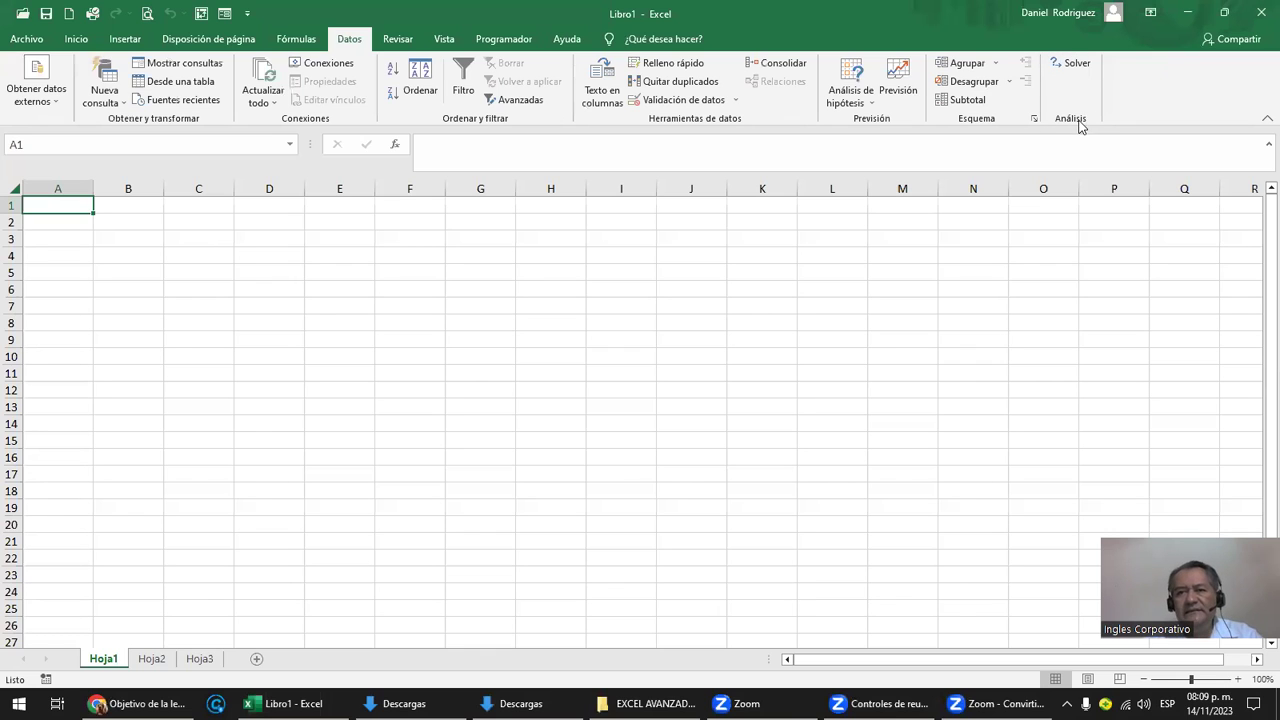
click(1076, 64)
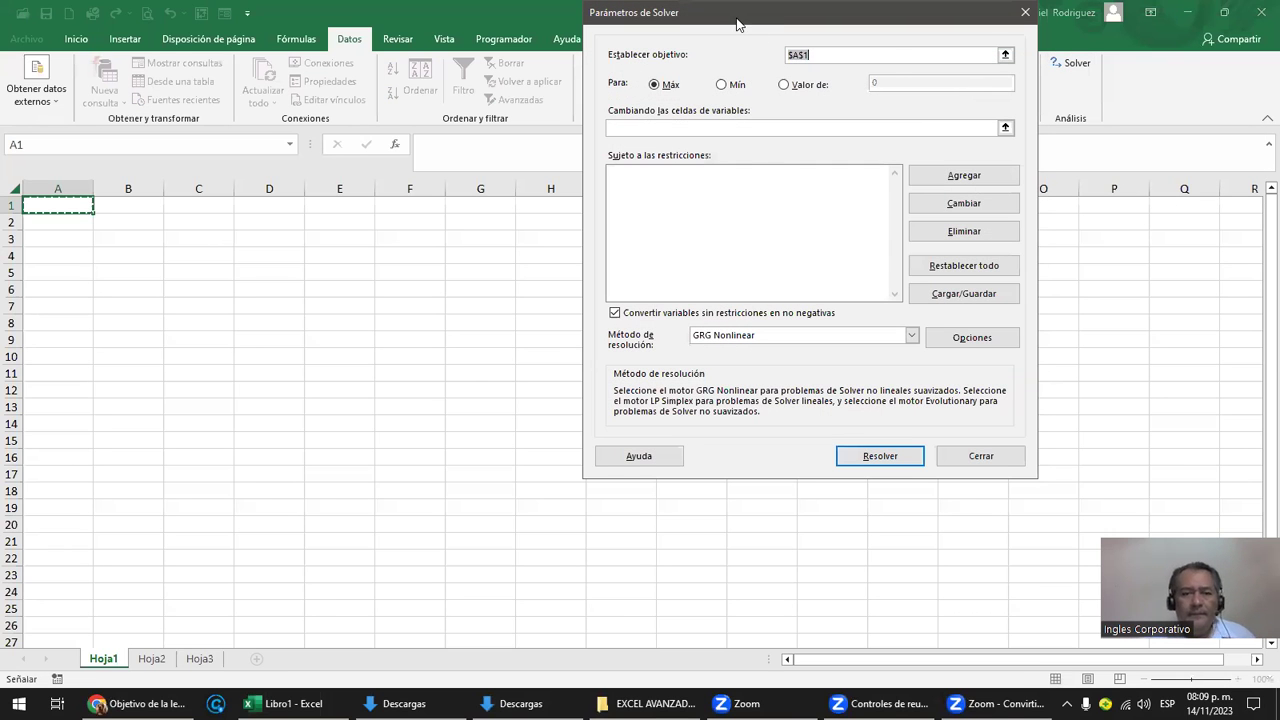
drag(737, 24, 607, 130)
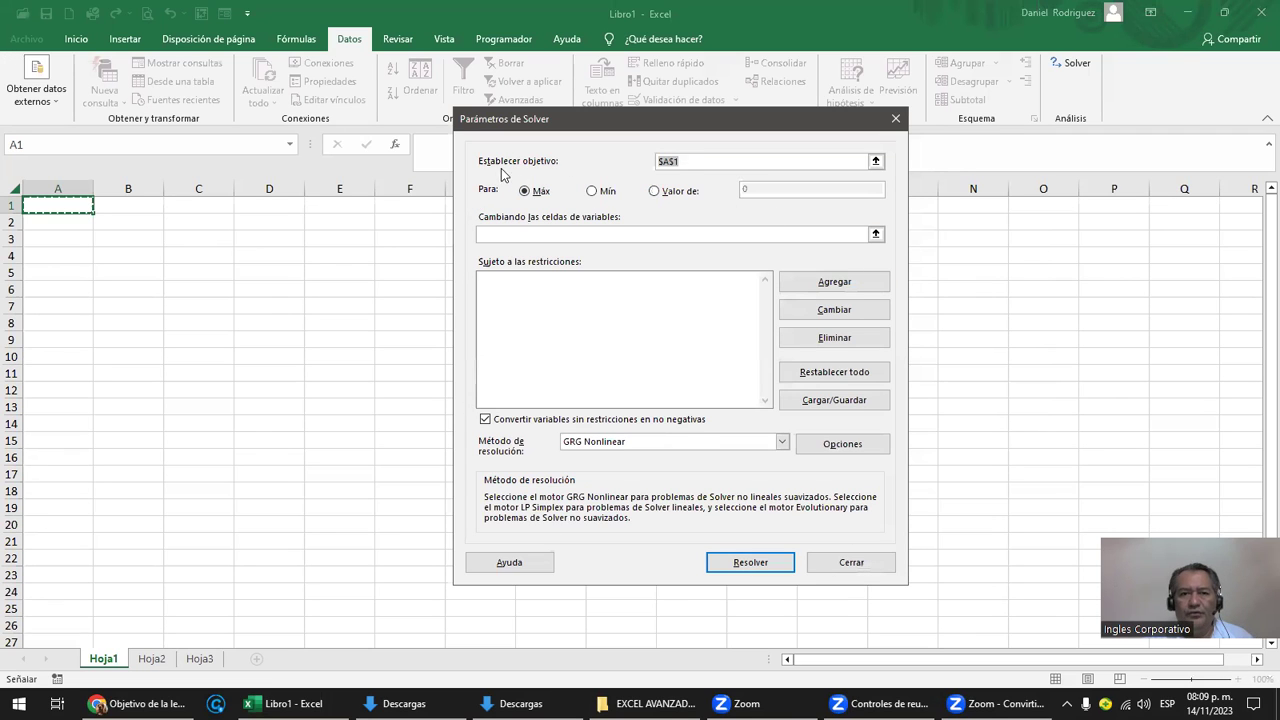
click(689, 163)
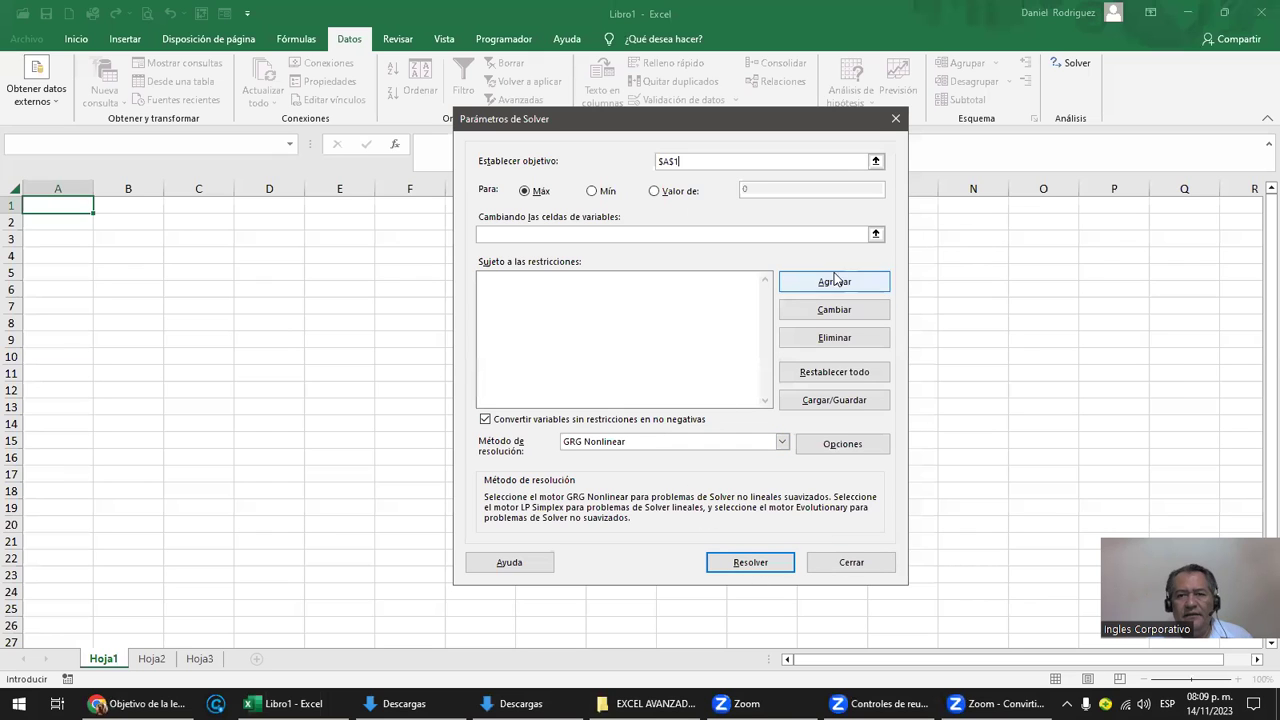
click(895, 121)
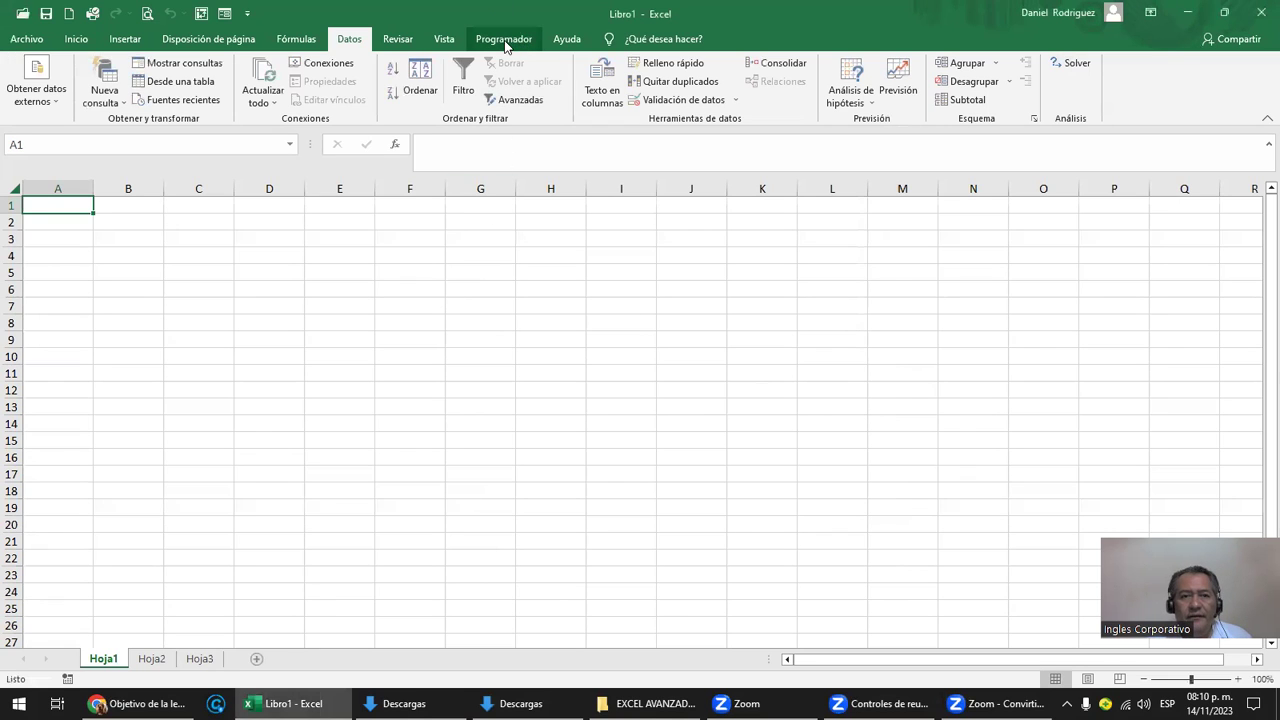
Step: Untick Solver in the Complementos de Excel list and confirm it is gone from Datos
click(500, 44)
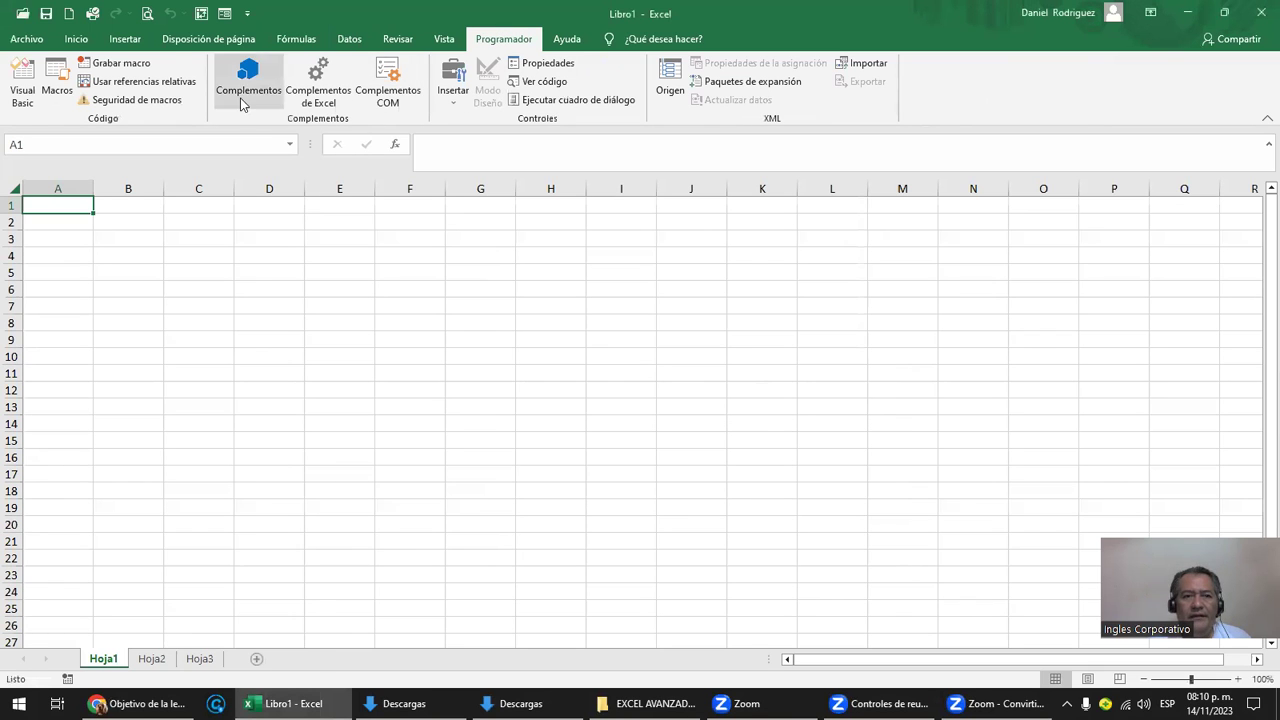
click(313, 88)
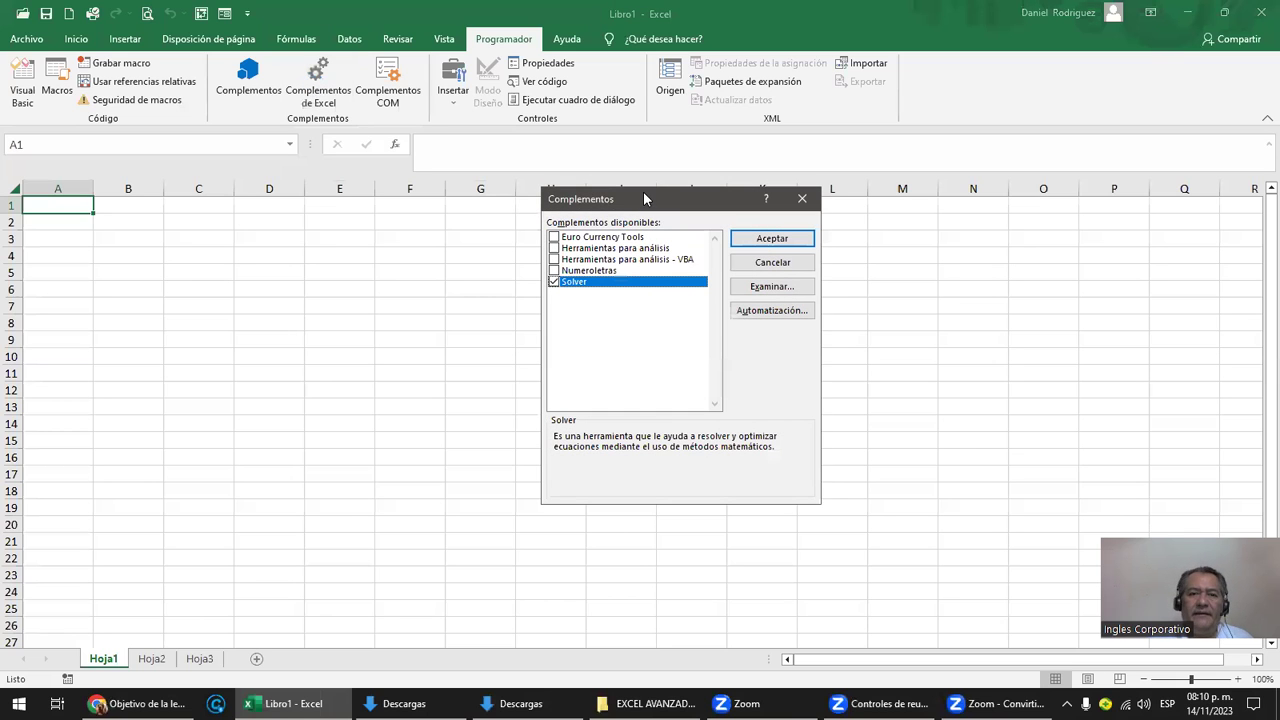
drag(643, 194, 625, 152)
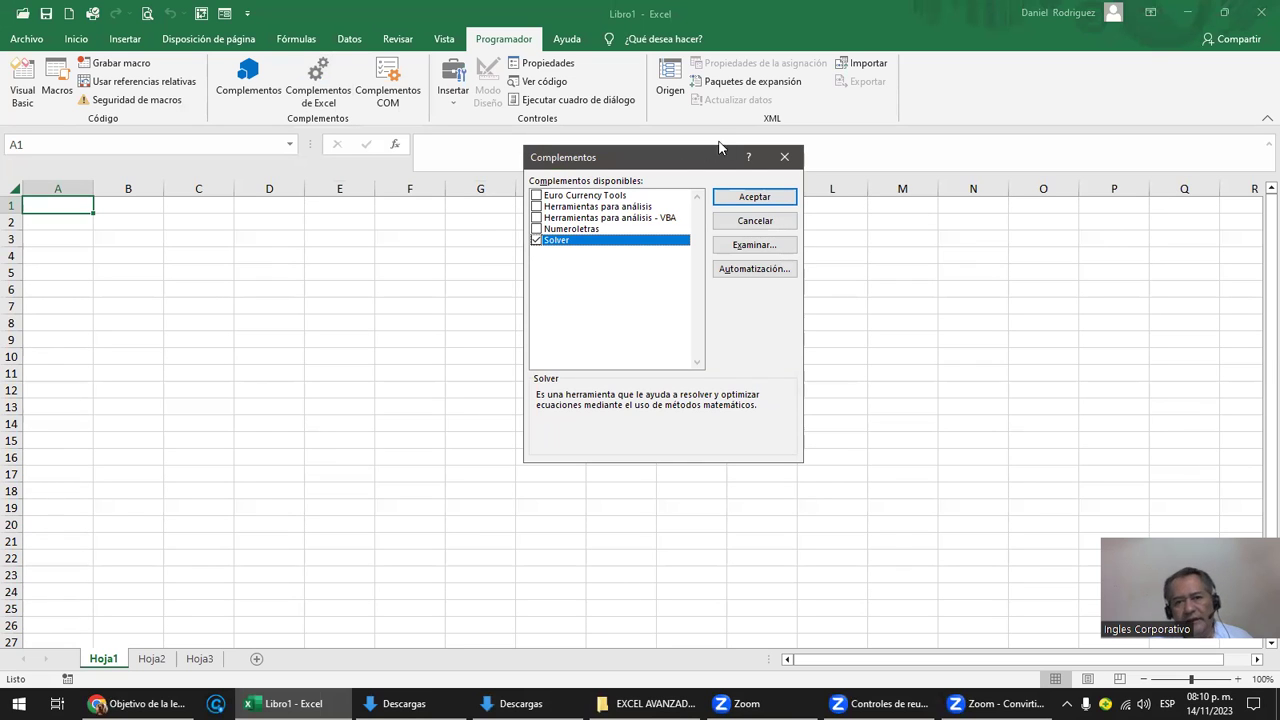
click(536, 241)
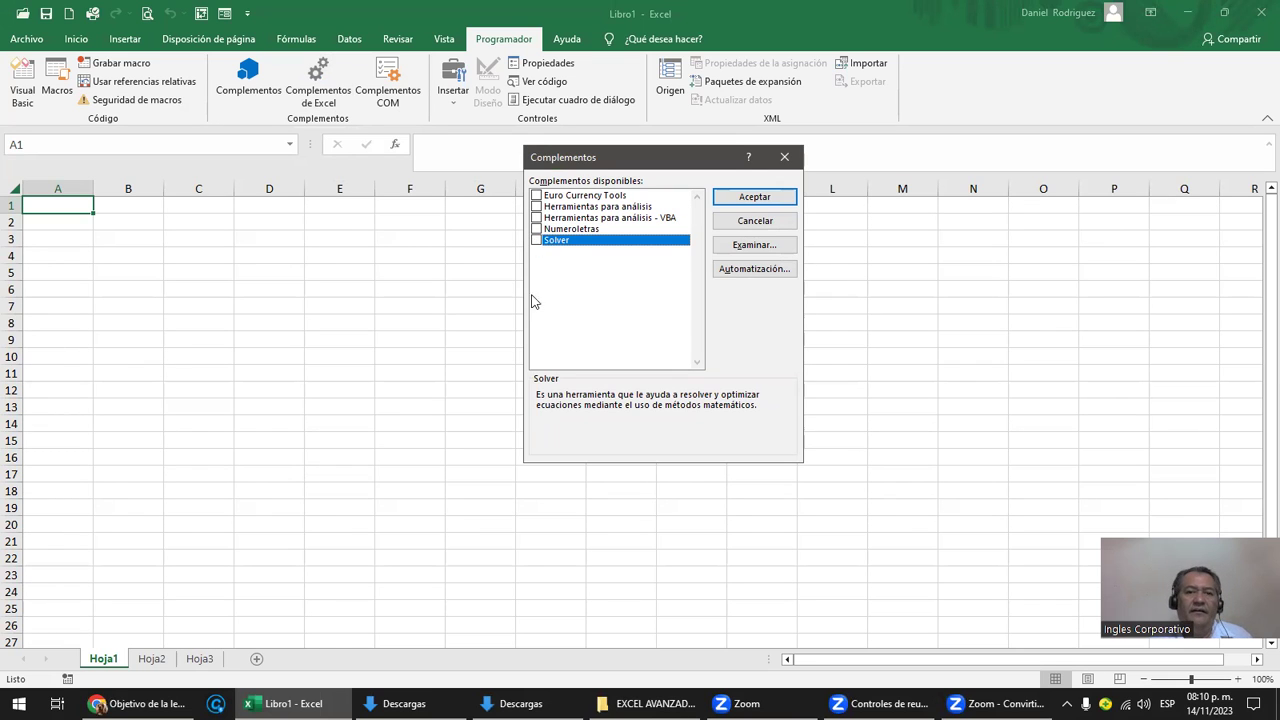
click(755, 198)
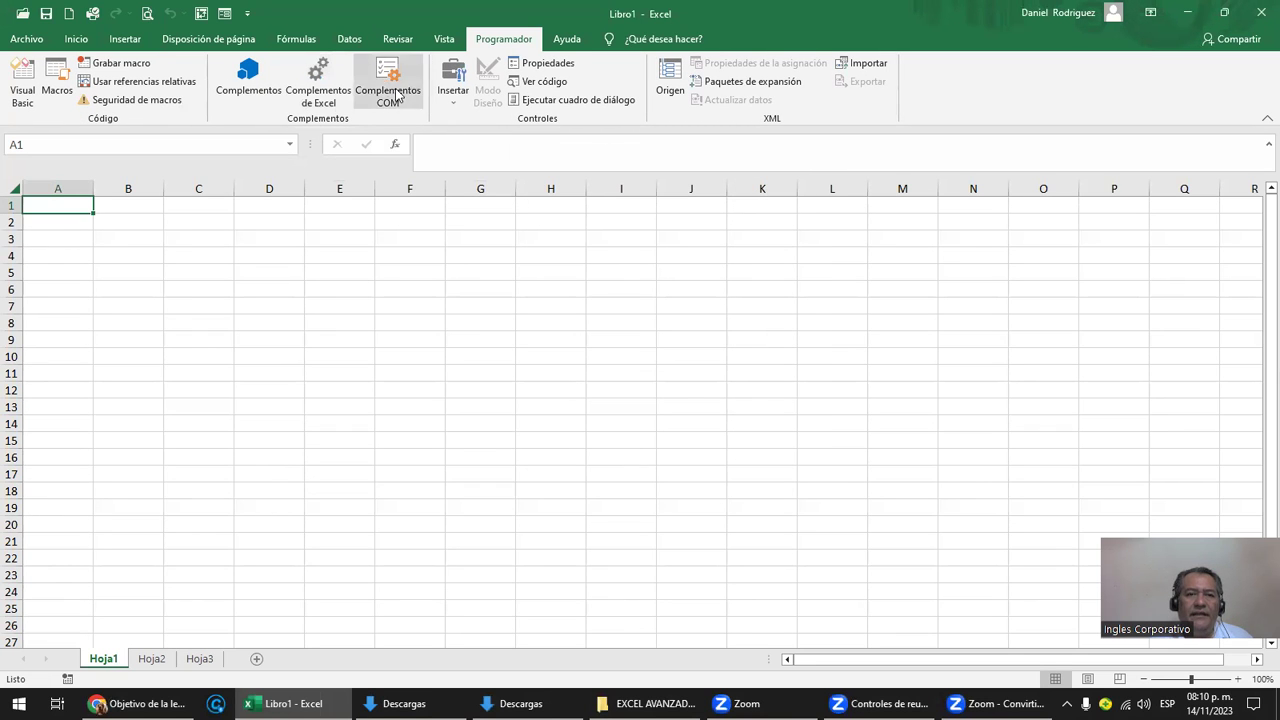
click(349, 39)
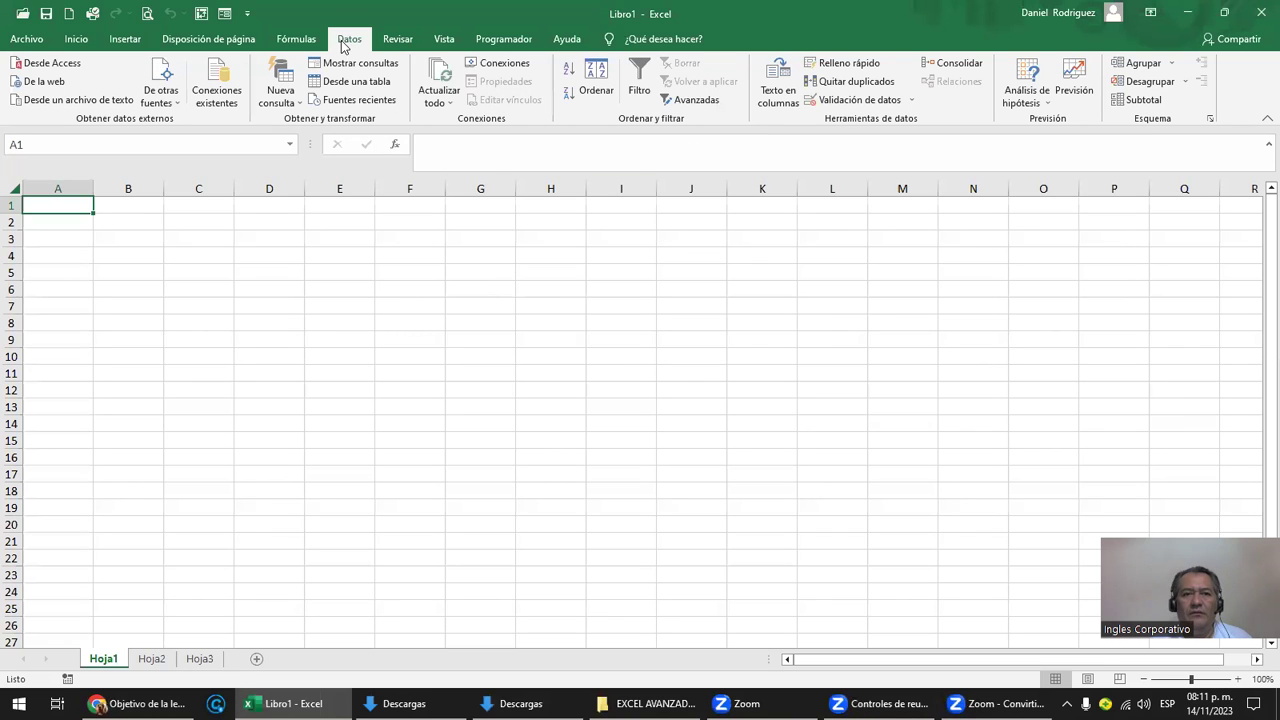
Step: Re-tick Solver in Complementos de Excel and confirm it is back on the Datos tab
click(505, 43)
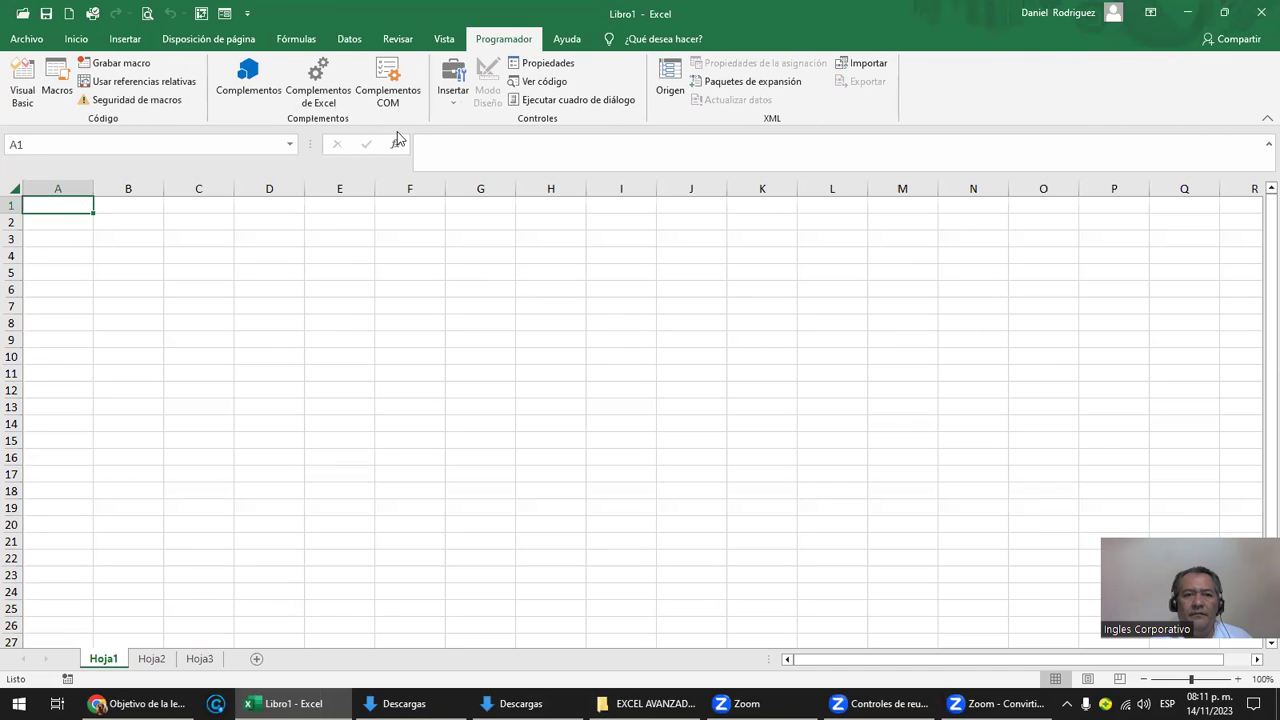
click(313, 73)
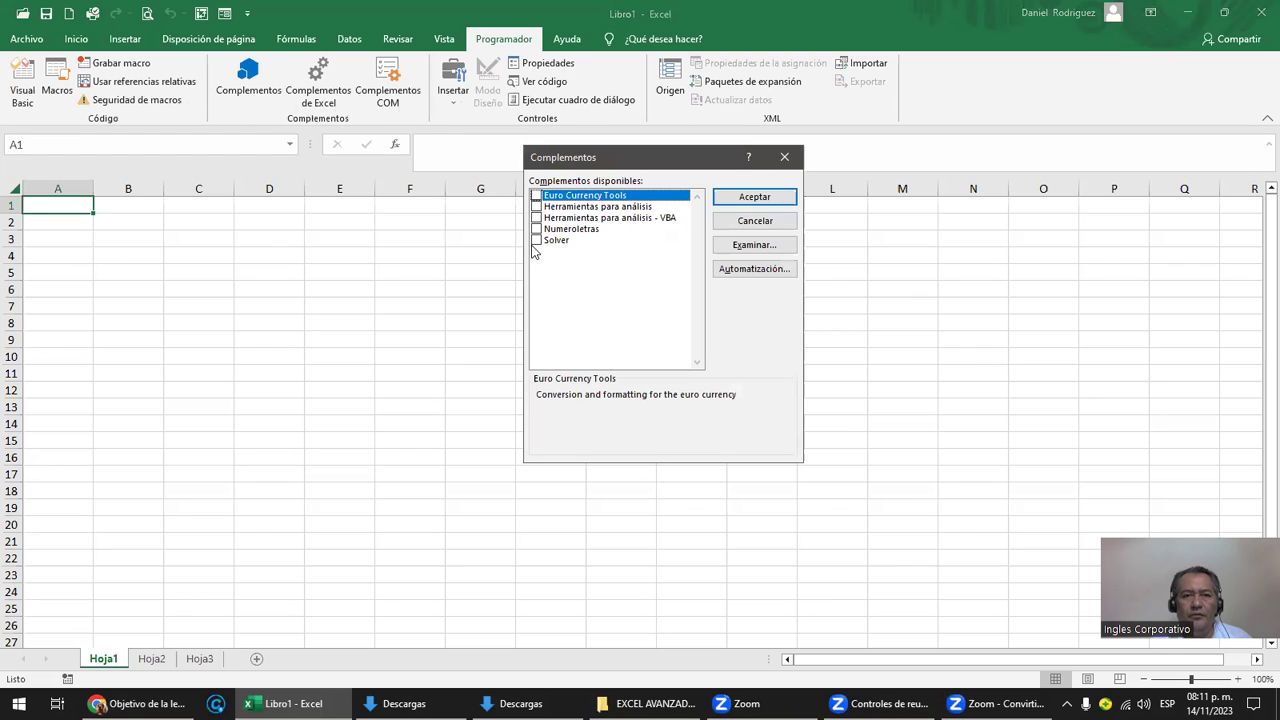
click(537, 241)
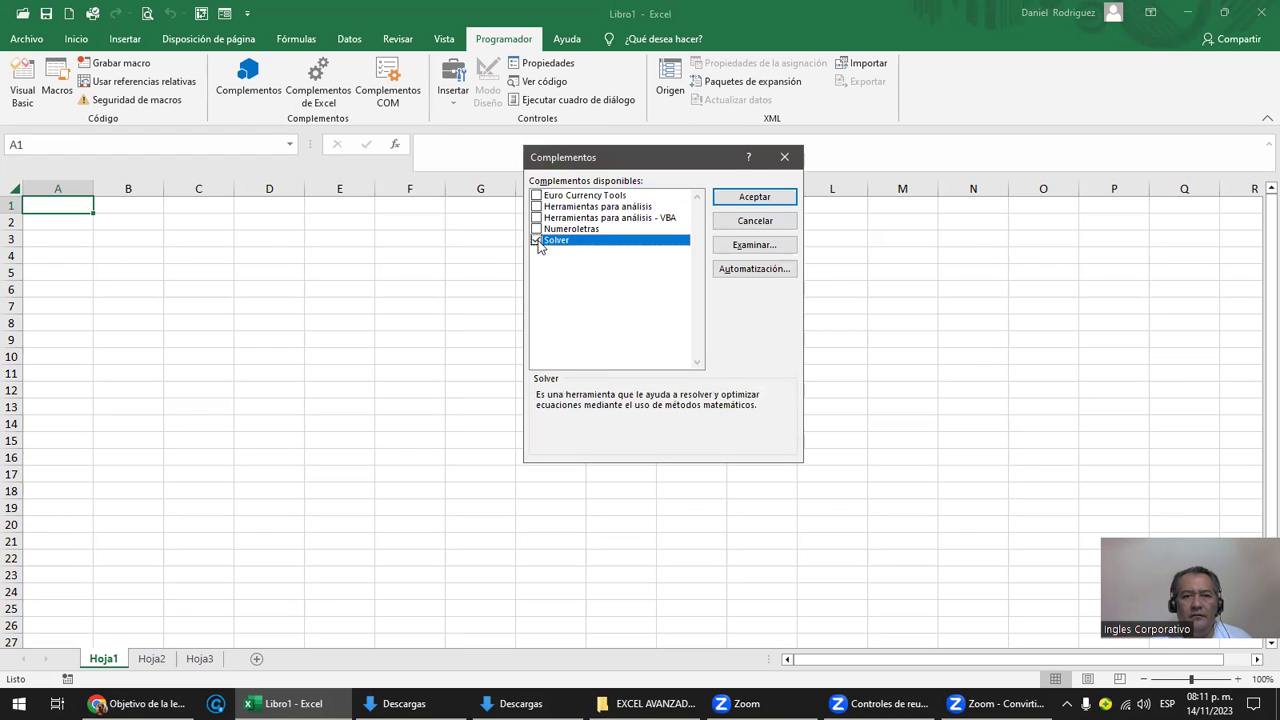
click(760, 197)
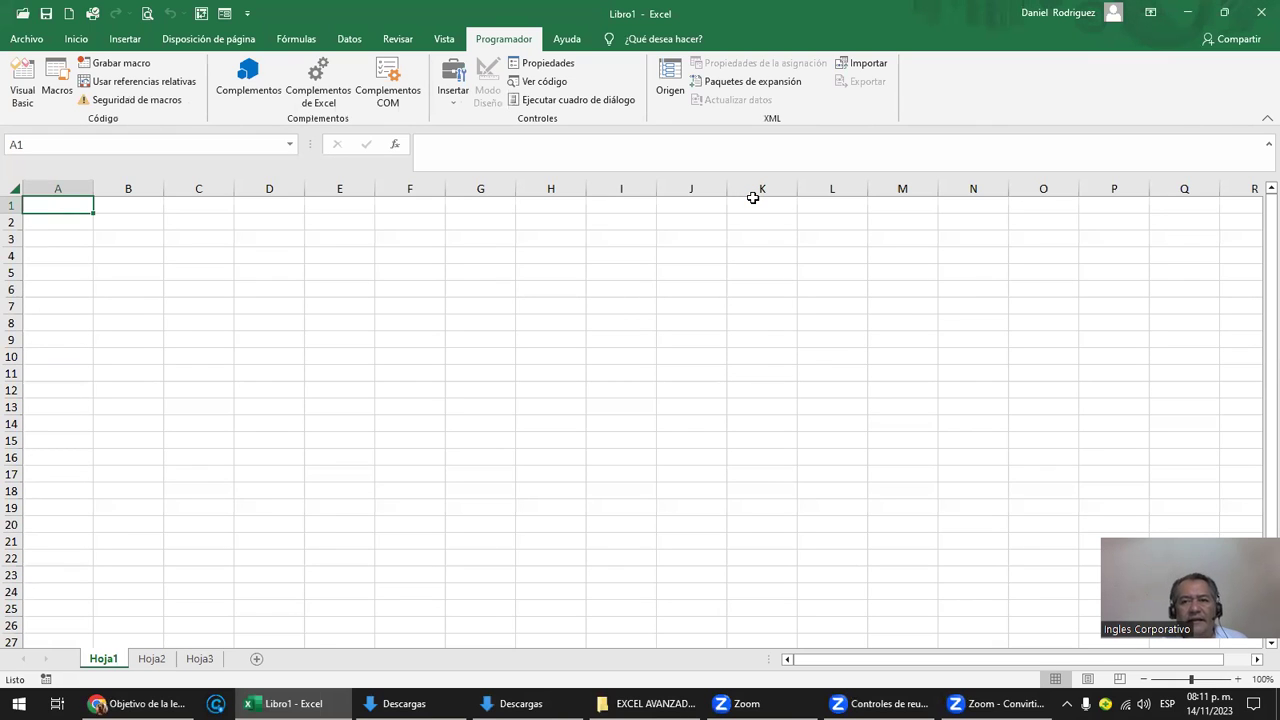
click(338, 42)
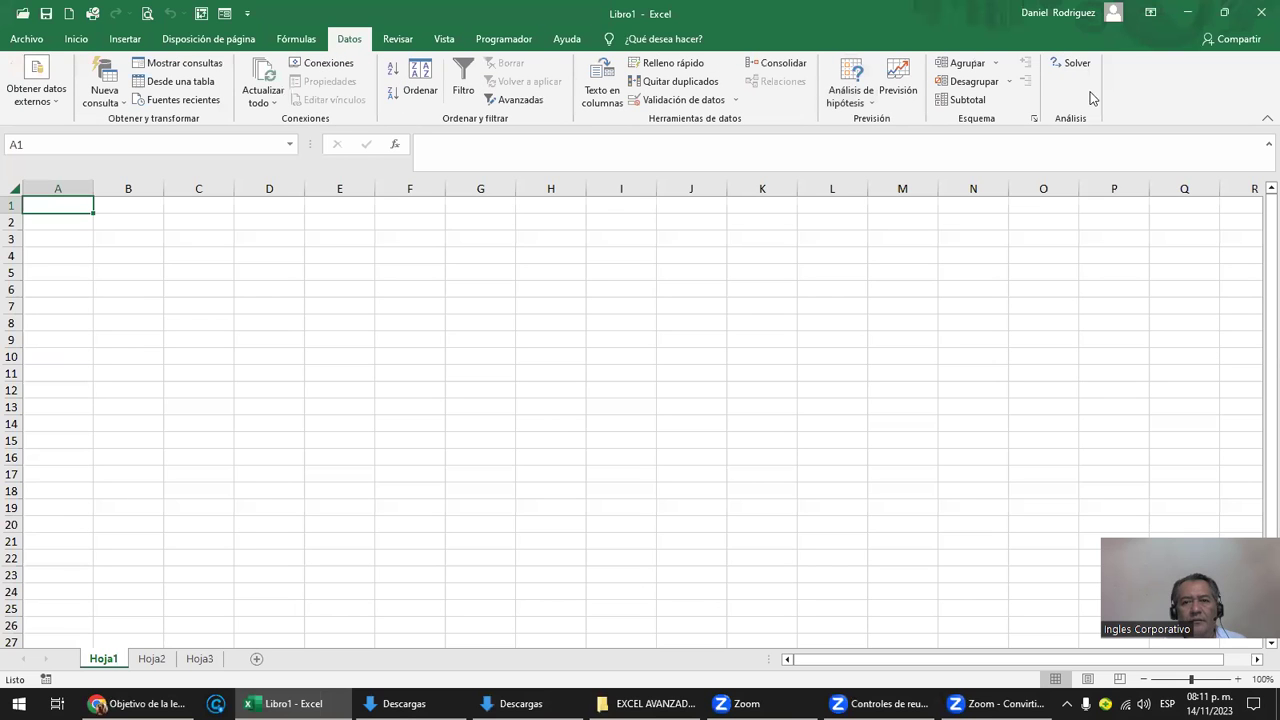
click(1062, 65)
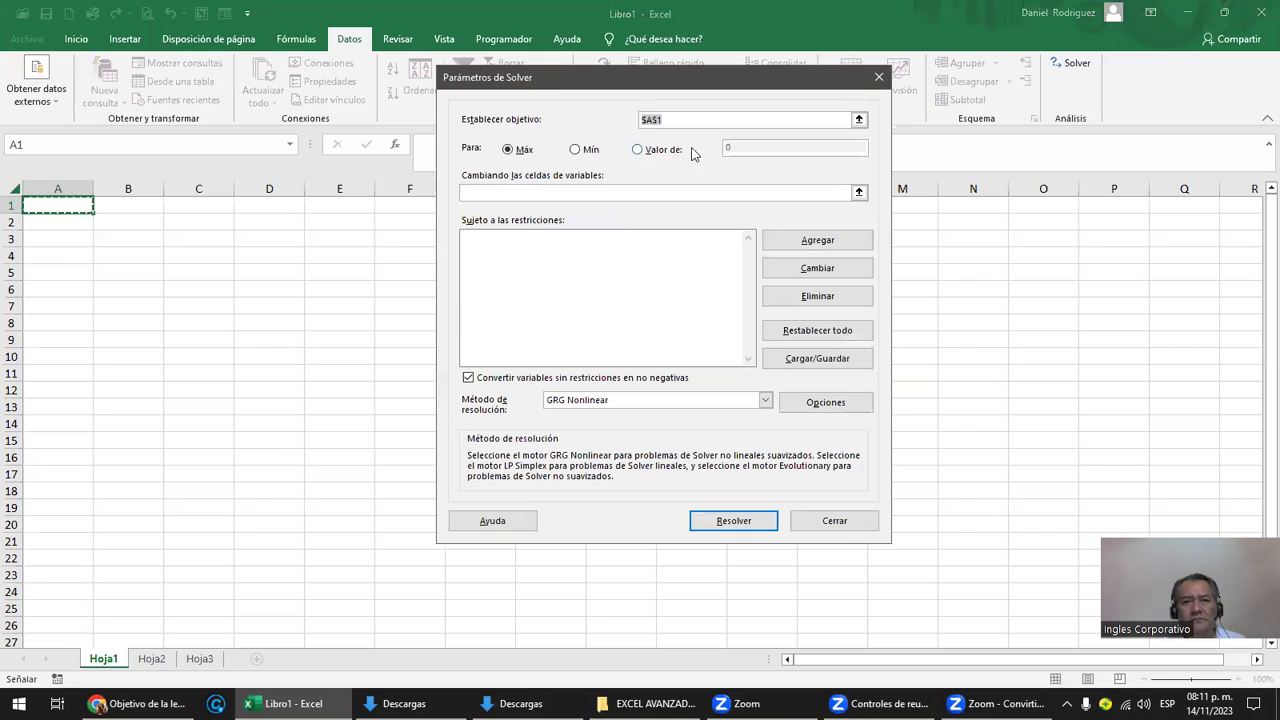
click(879, 78)
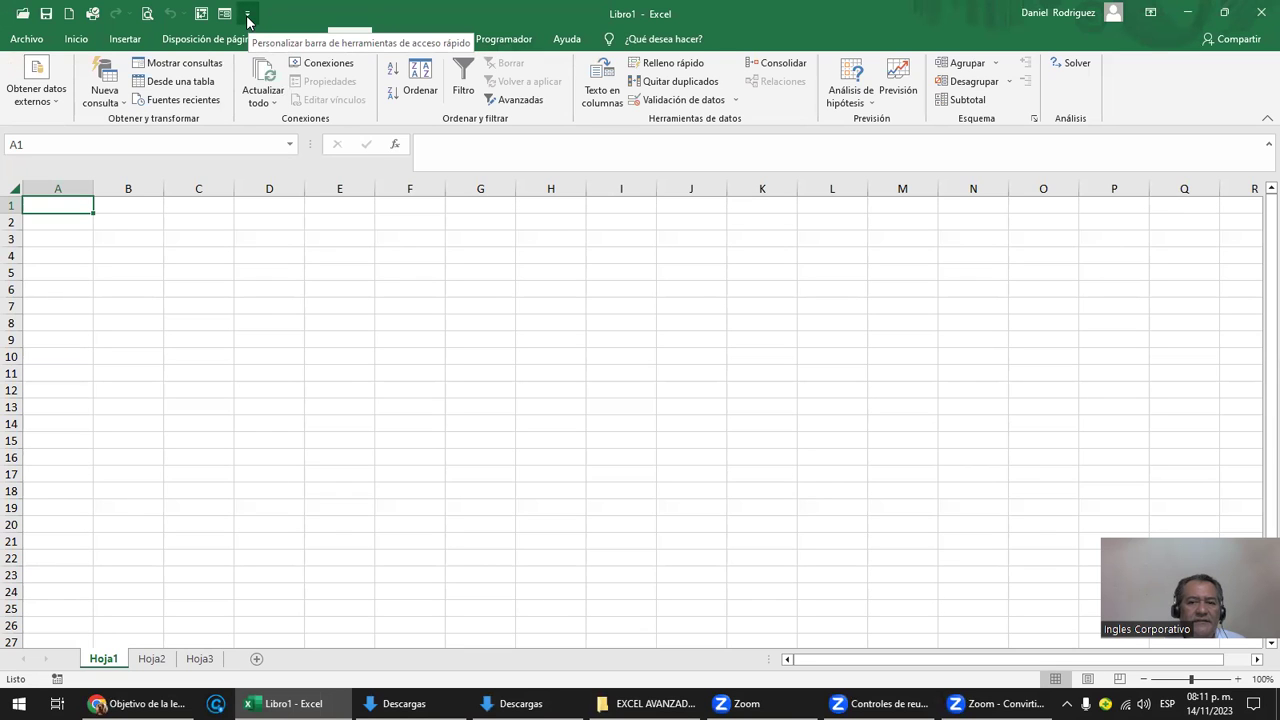
Step: In Opciones de Excel > Complementos, manage 'Complementos de Excel' to list add-ins with Solver ticked
click(248, 20)
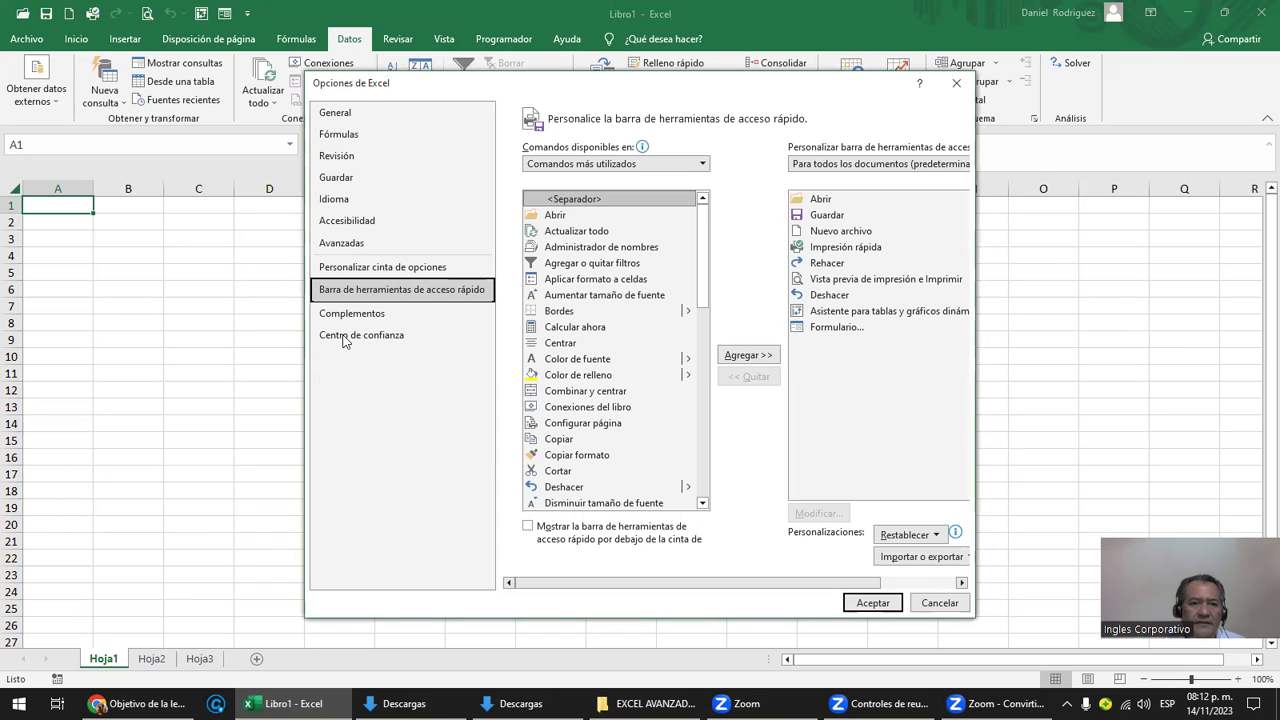
click(371, 321)
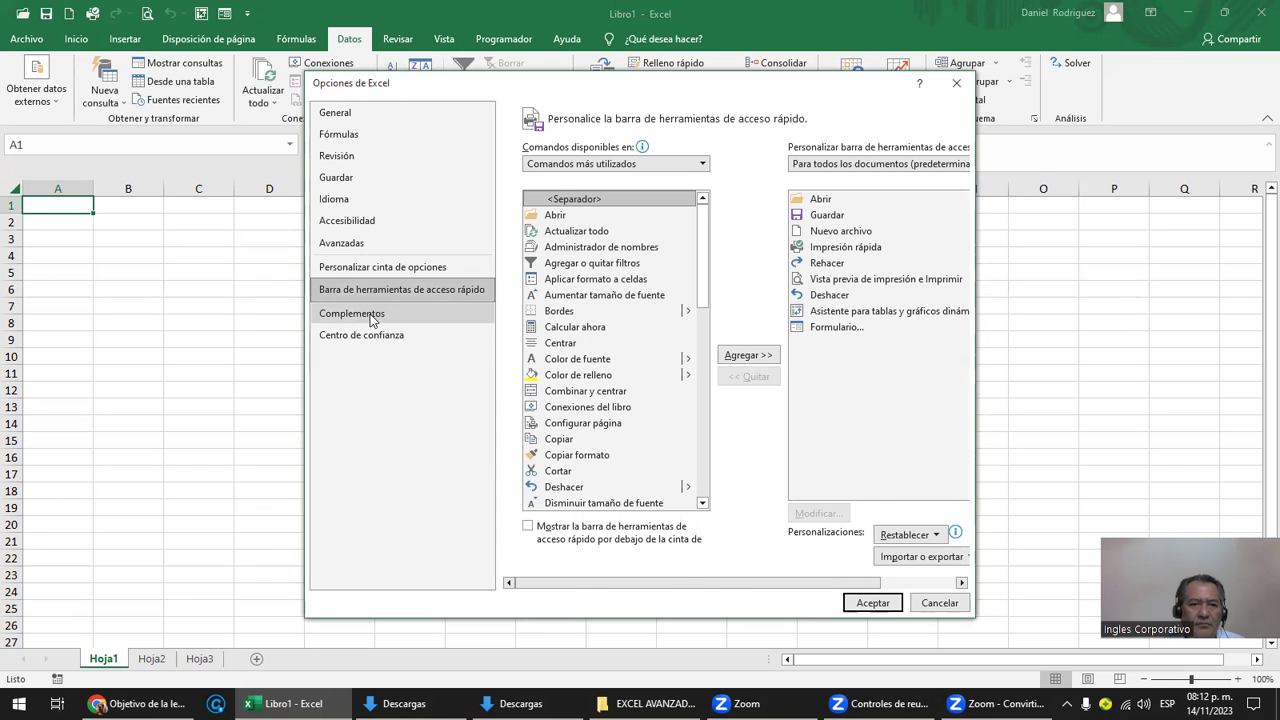
click(371, 318)
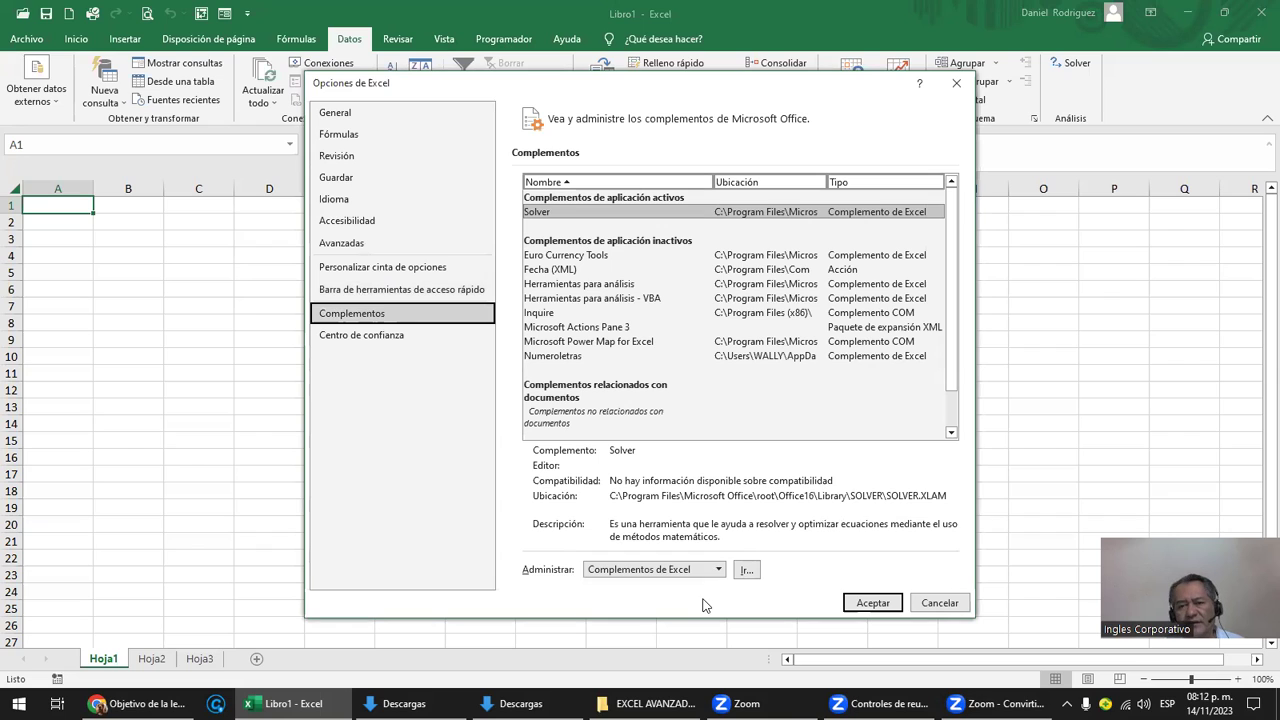
click(719, 570)
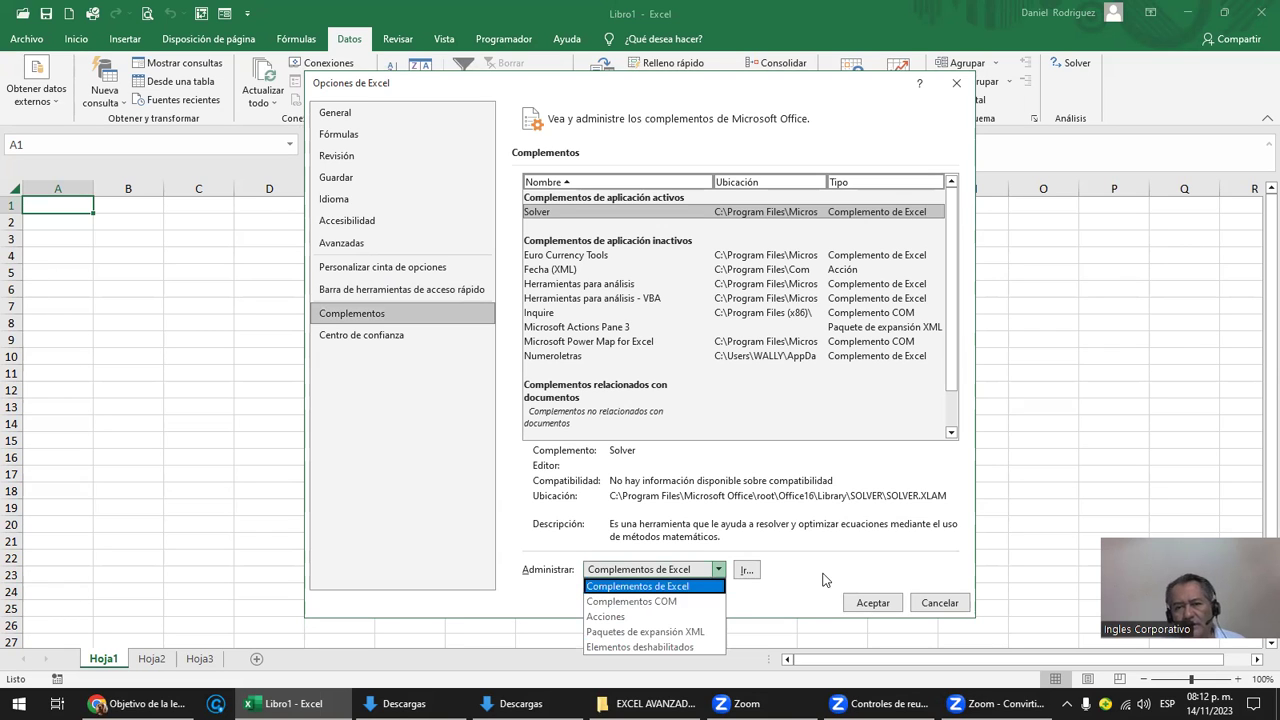
click(770, 595)
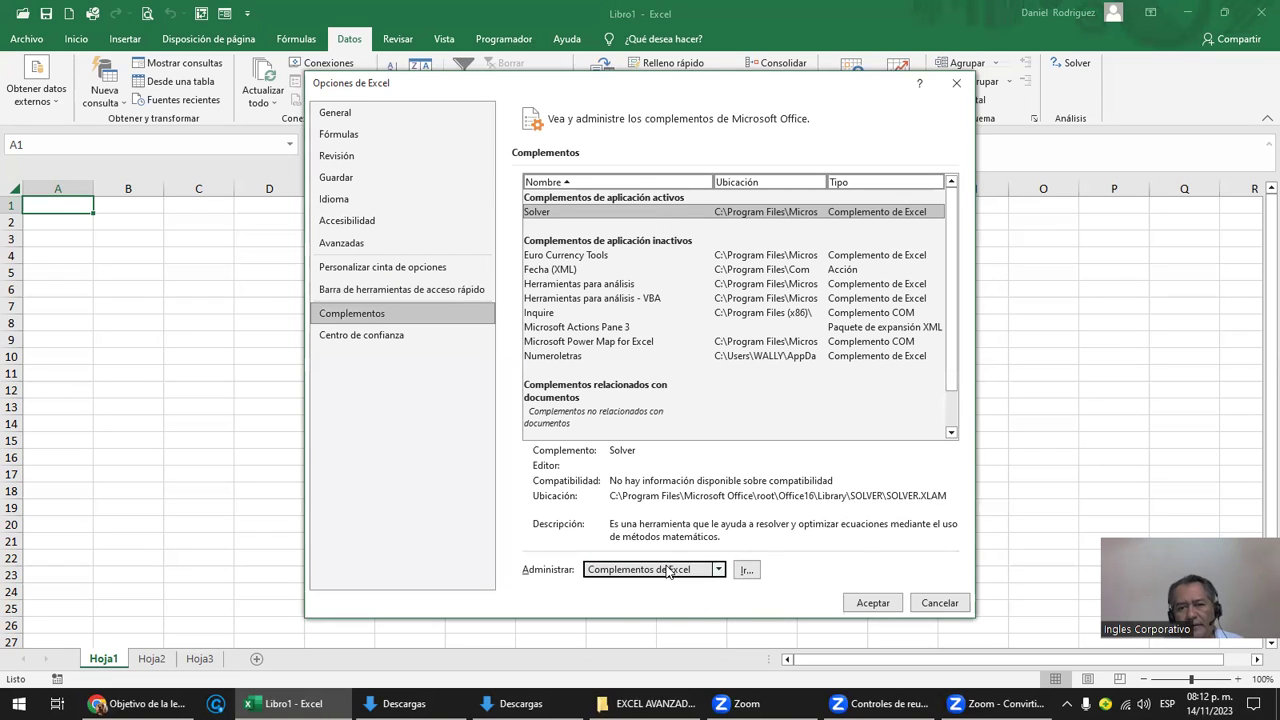
click(747, 571)
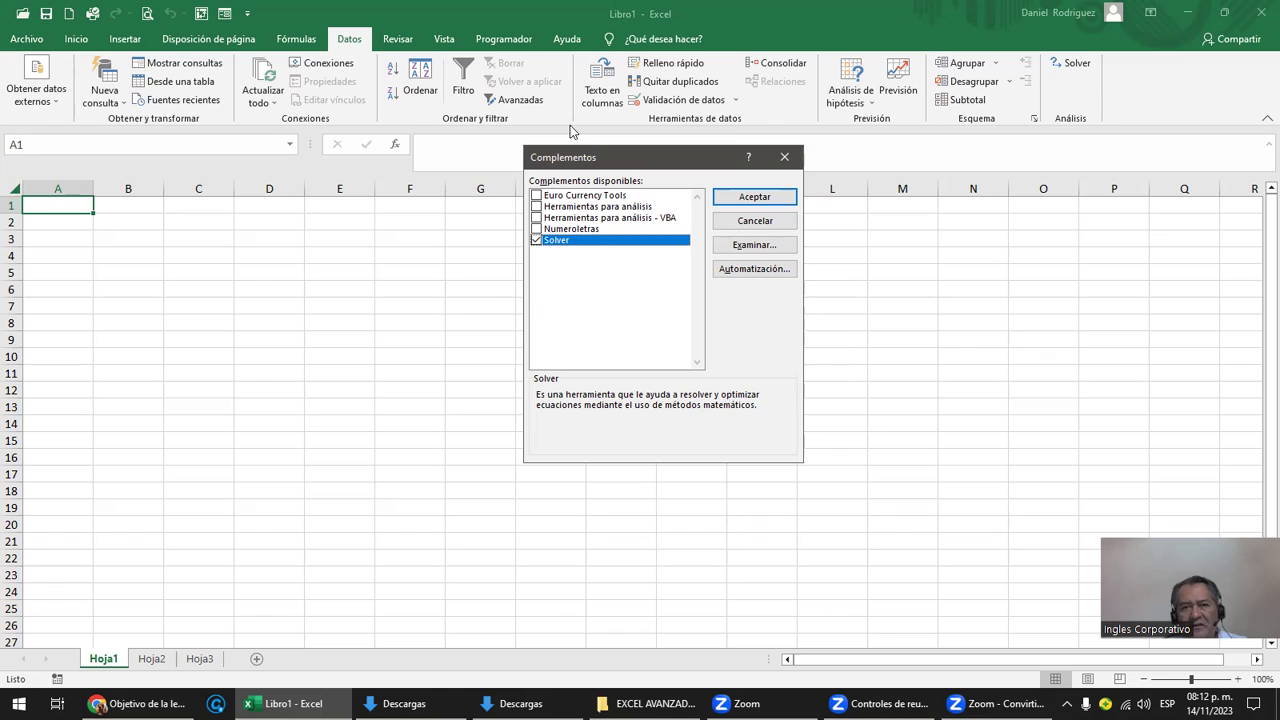
Step: Accept the Complementos dialog with Solver left ticked
click(752, 198)
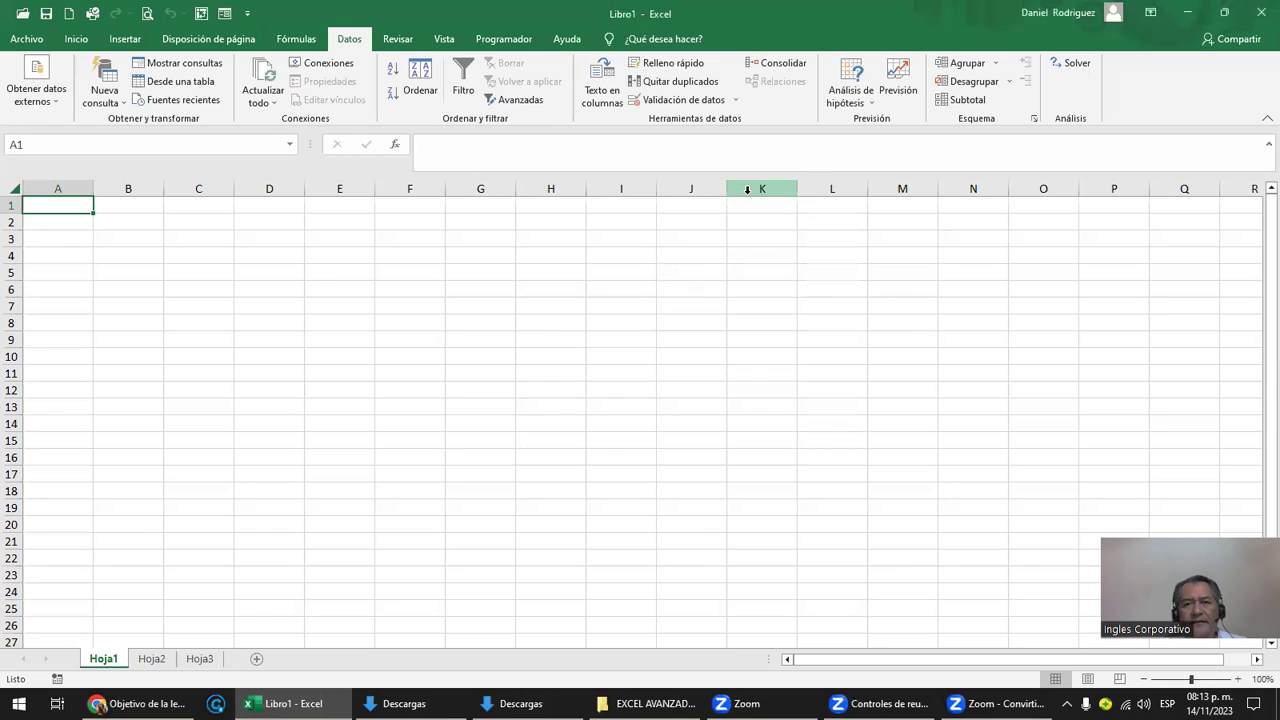
click(245, 14)
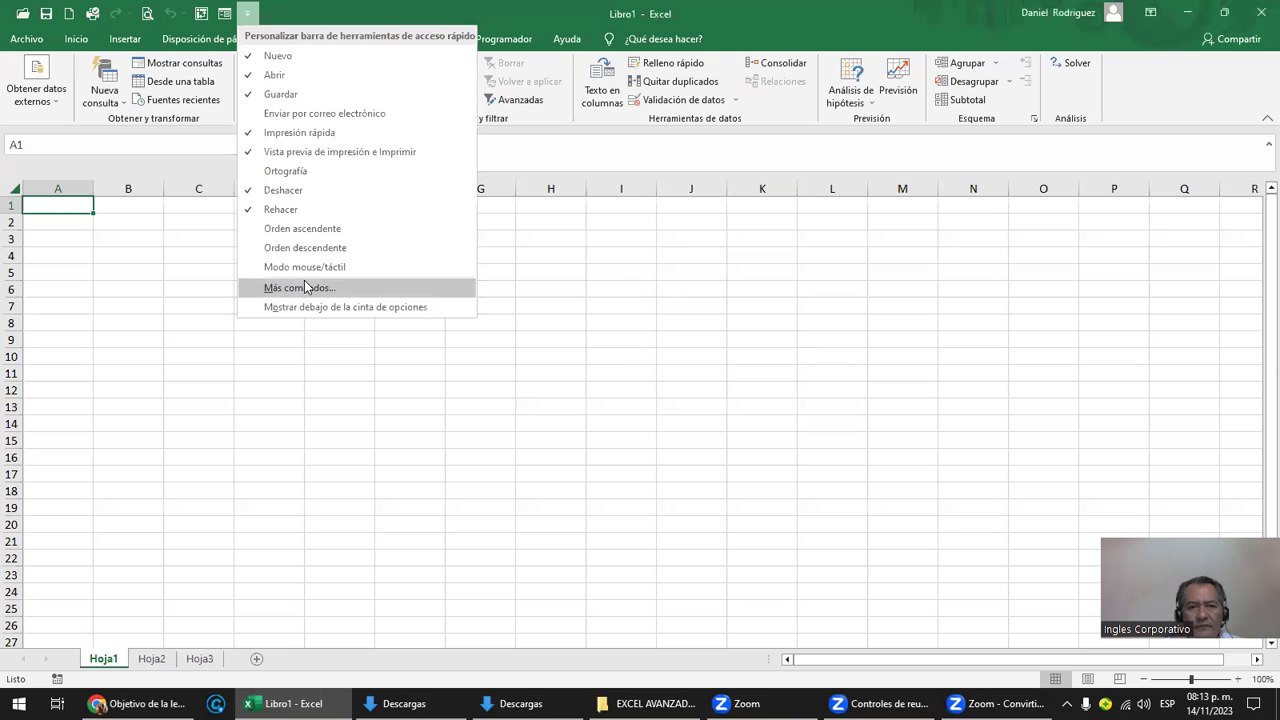
click(300, 288)
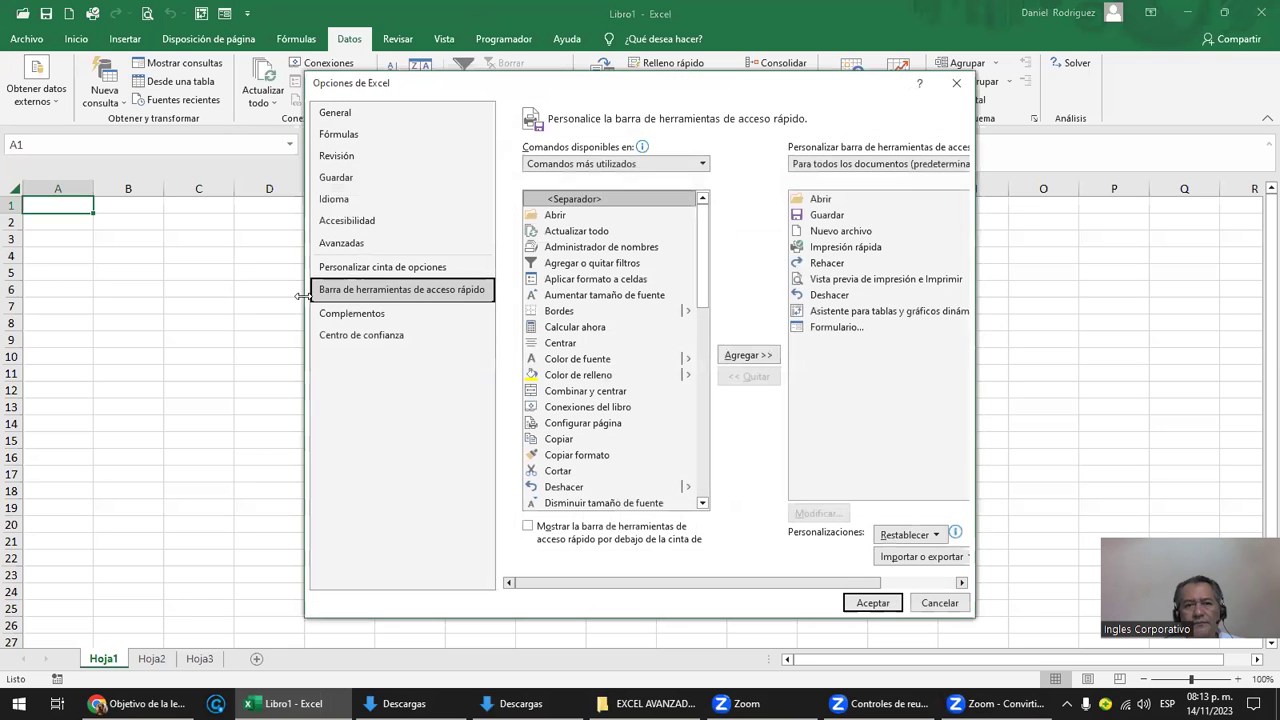
click(379, 315)
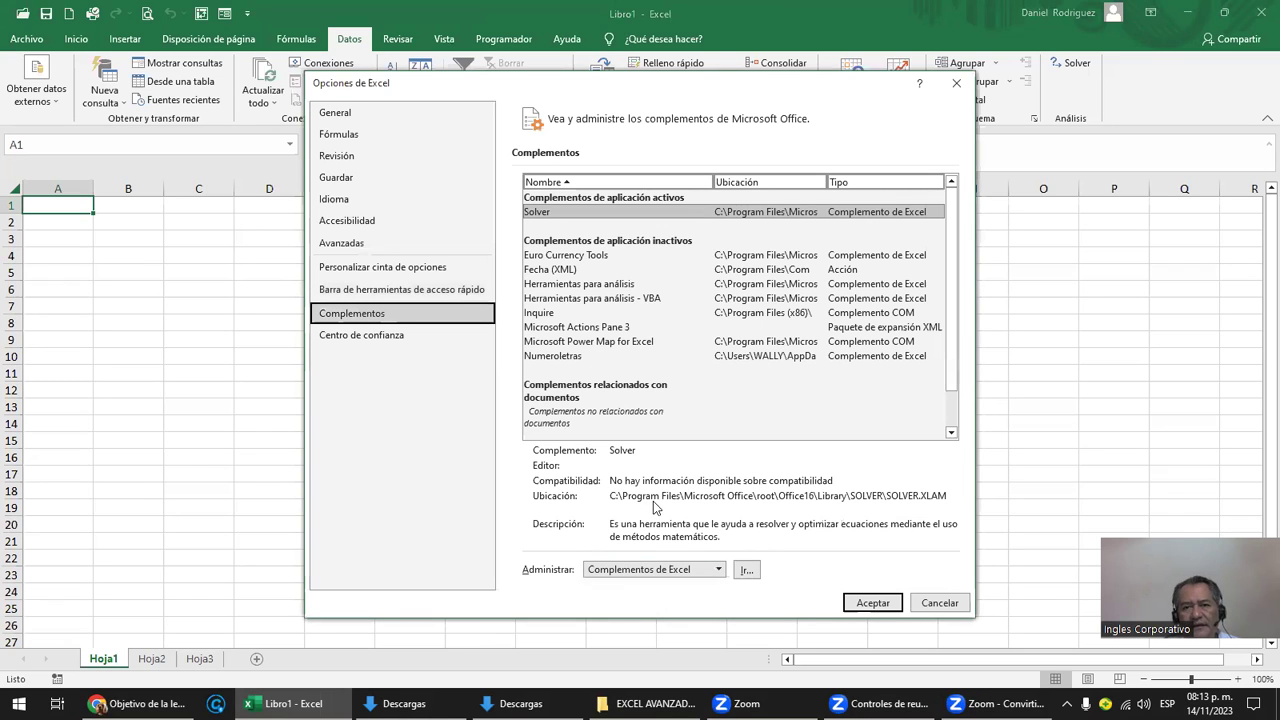
click(745, 571)
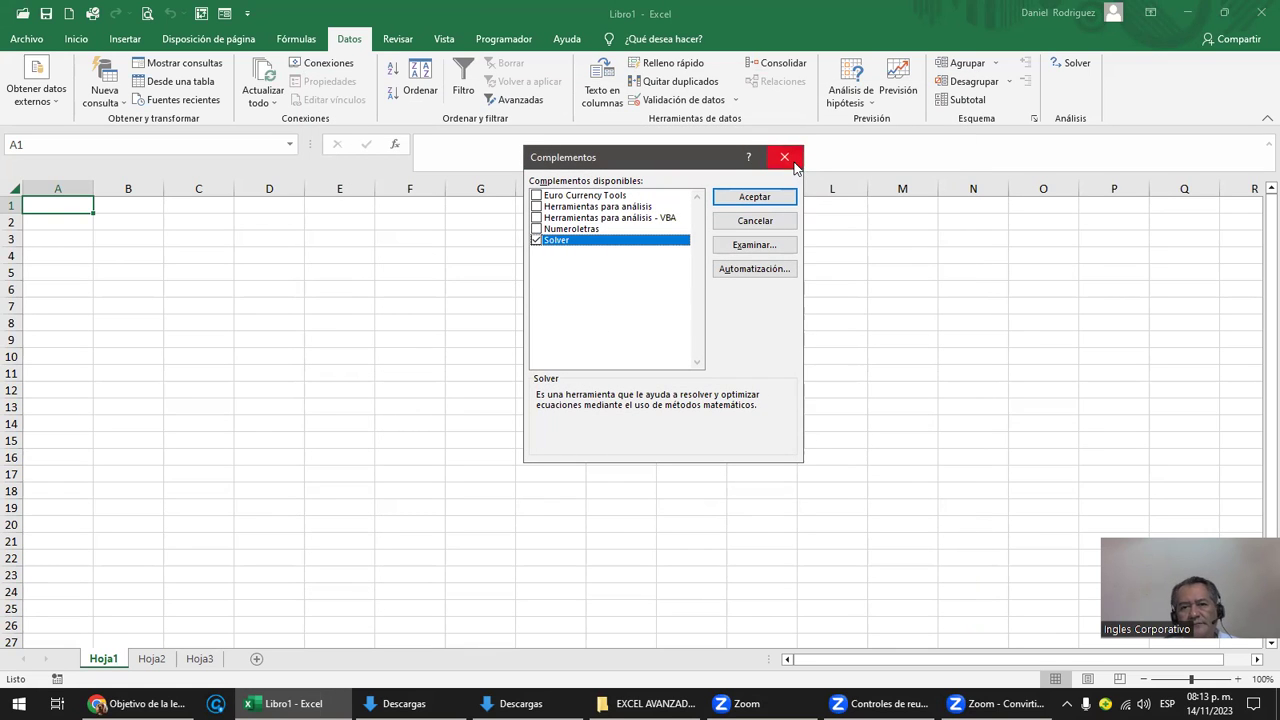
click(785, 158)
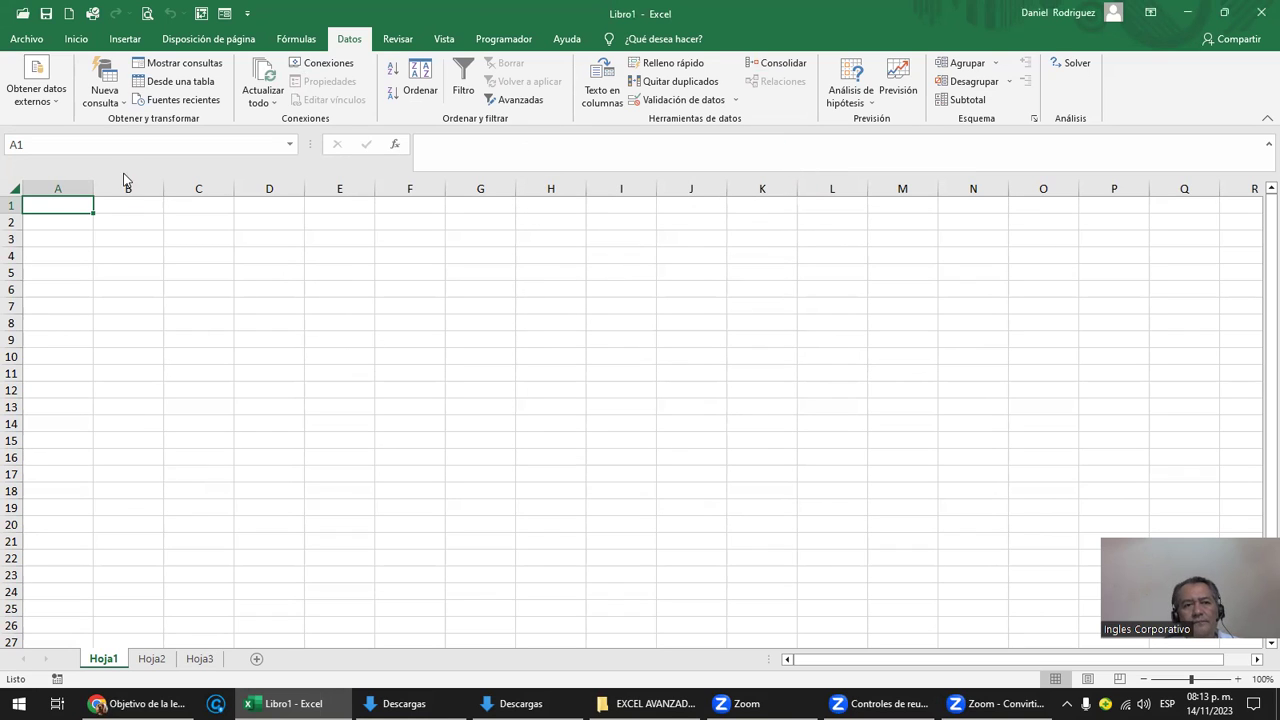
click(25, 40)
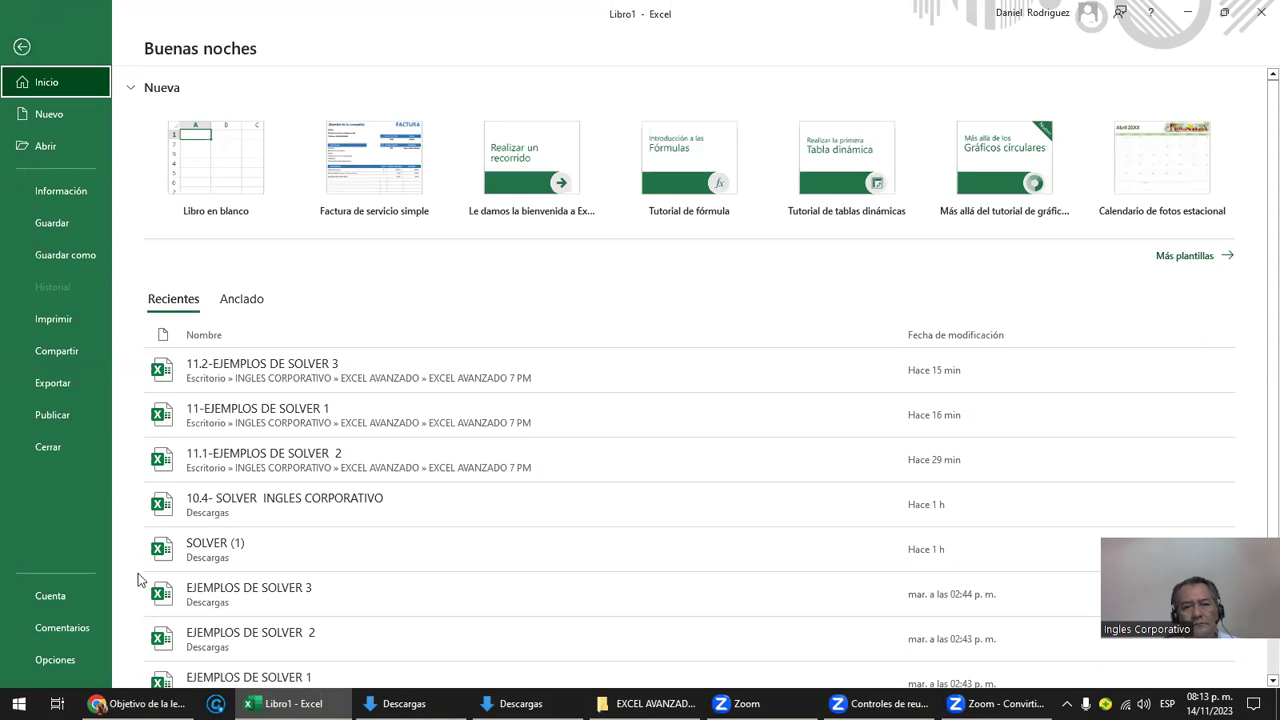
click(57, 661)
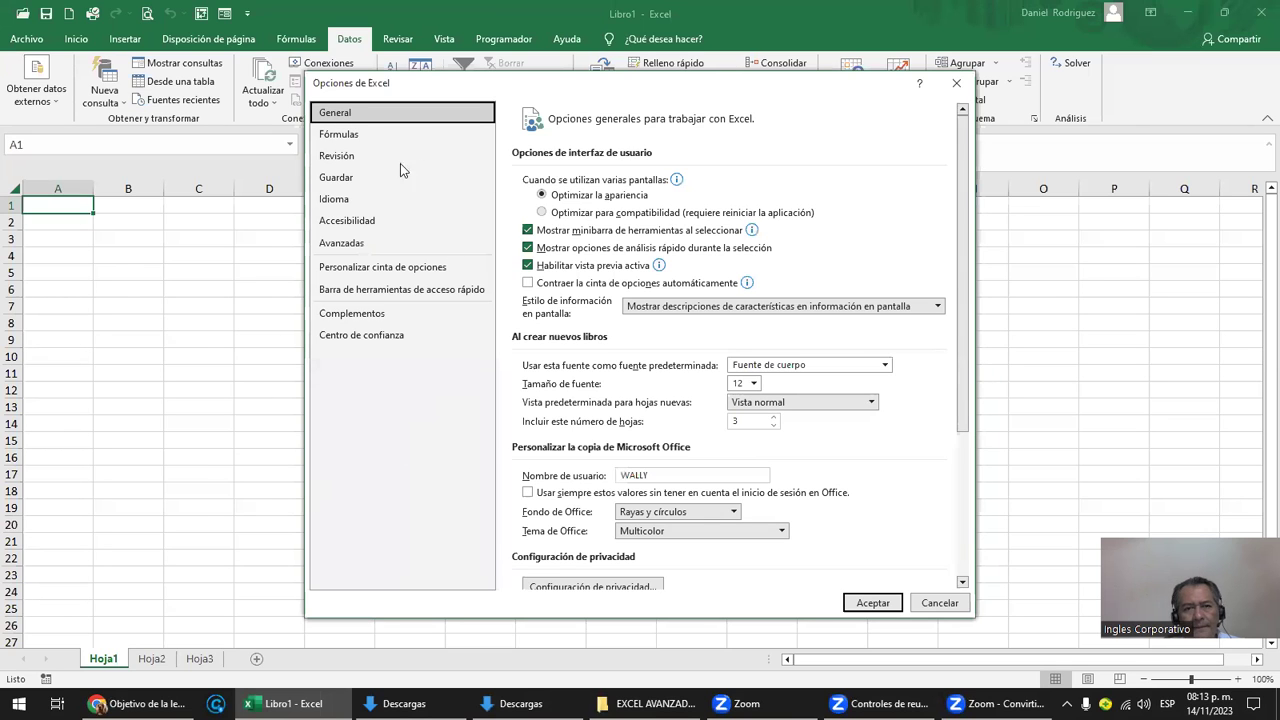
click(367, 327)
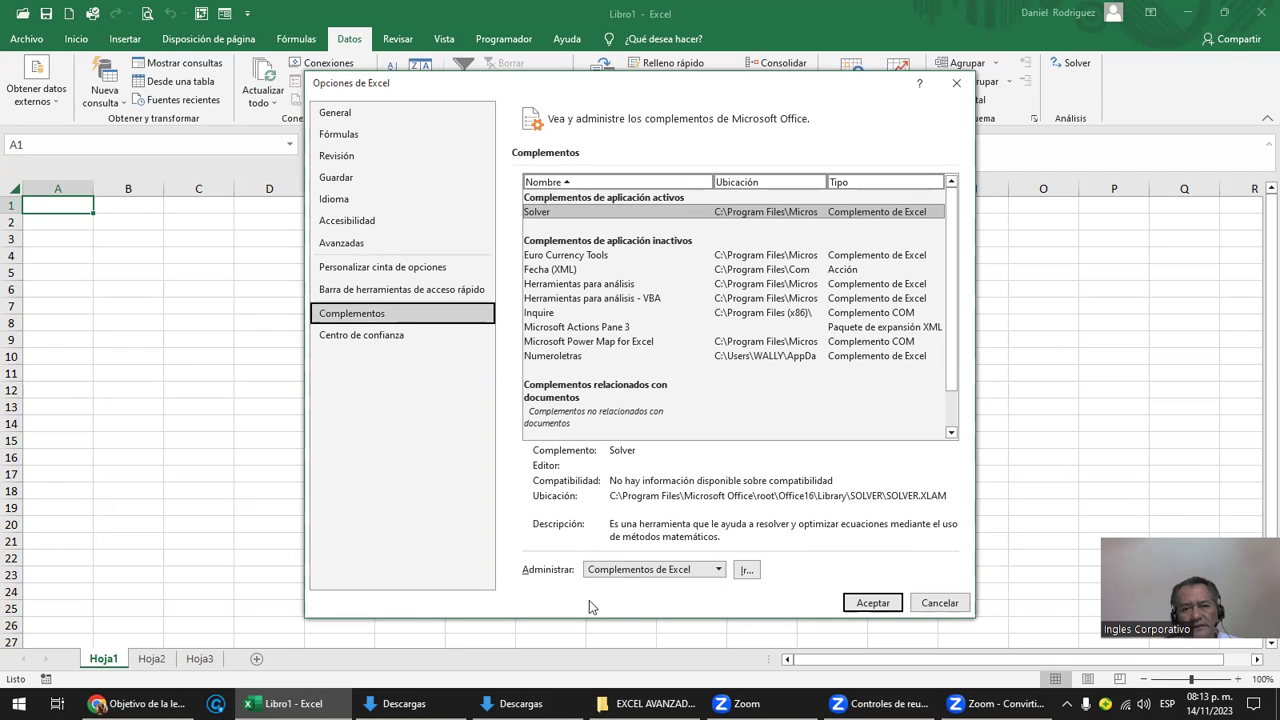
click(748, 570)
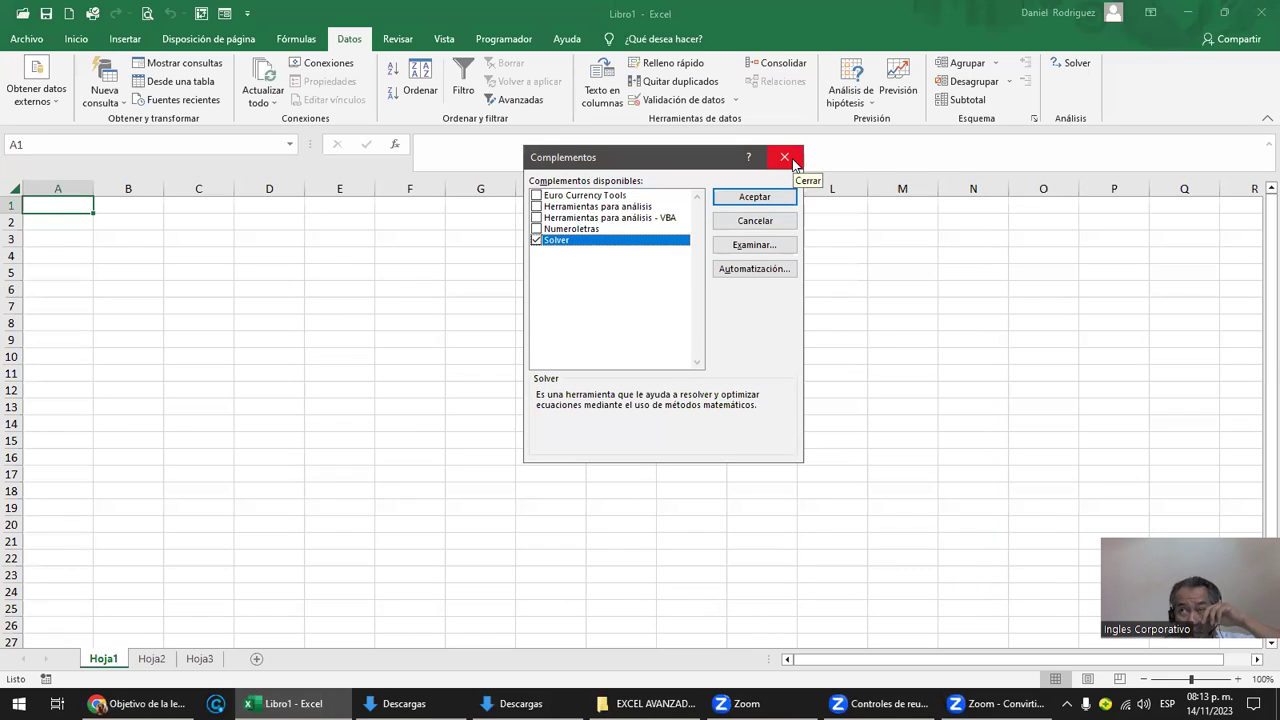
click(785, 157)
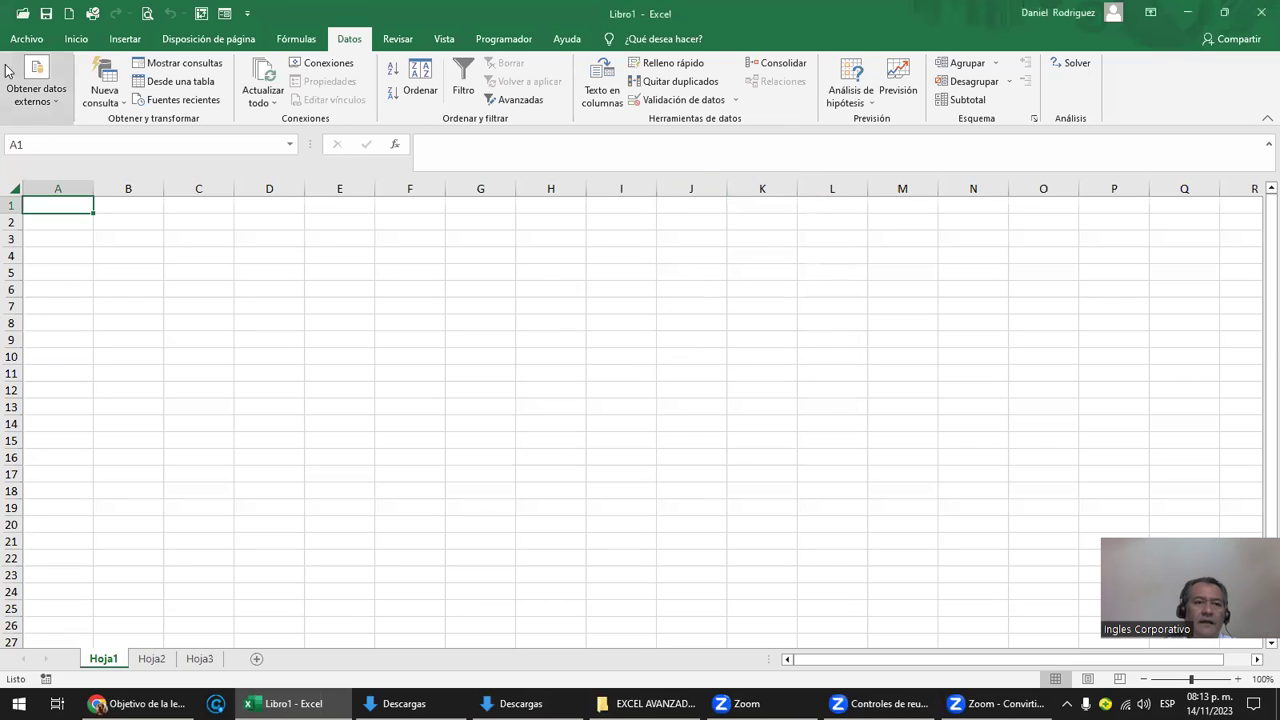
click(24, 40)
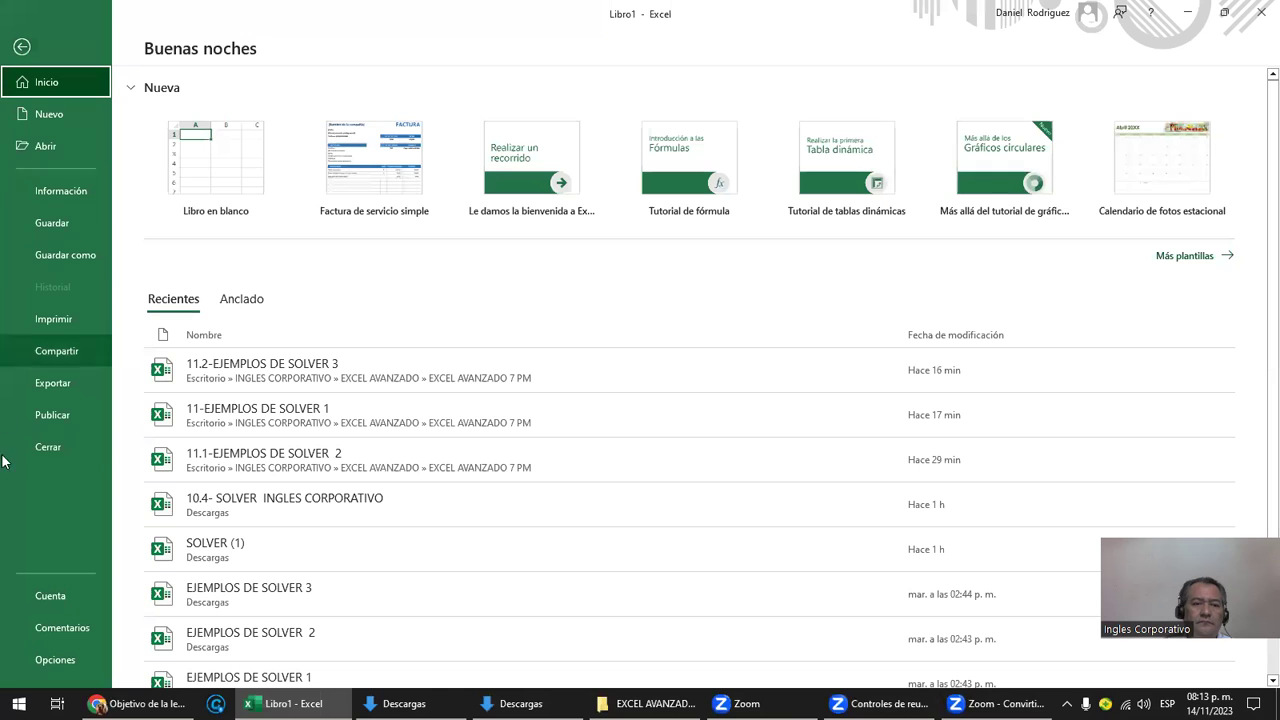
click(51, 660)
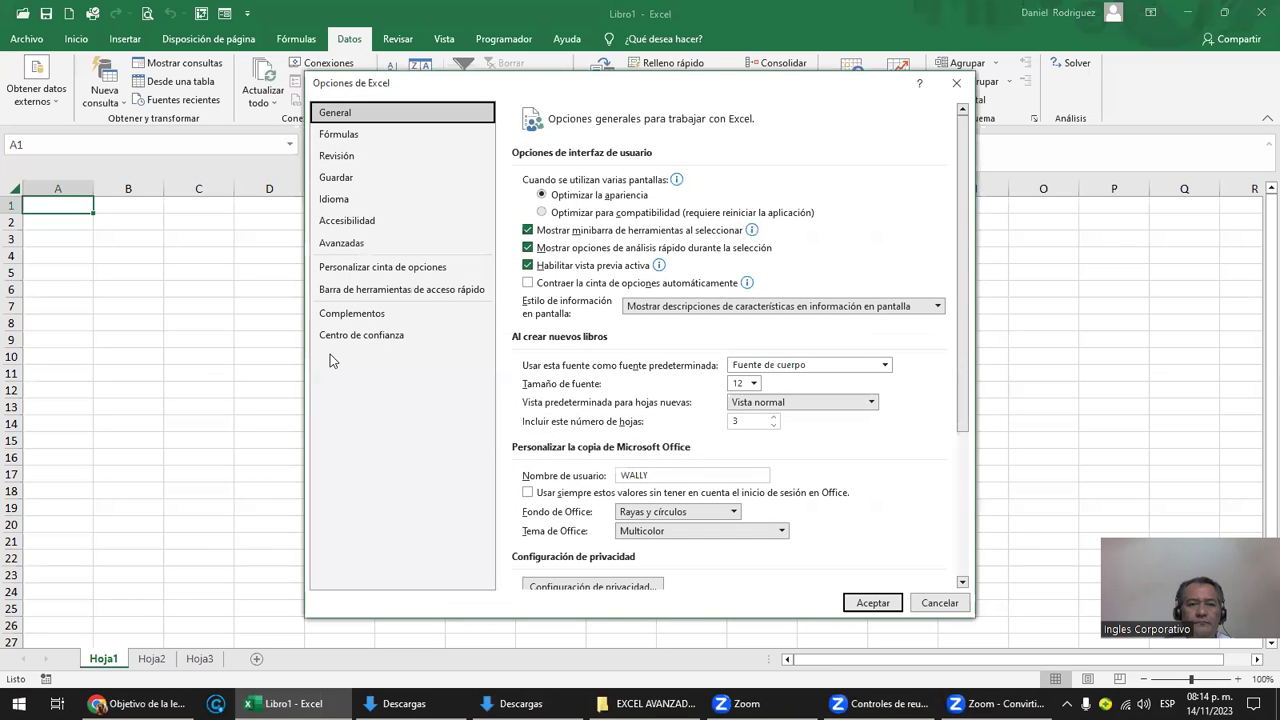
click(360, 318)
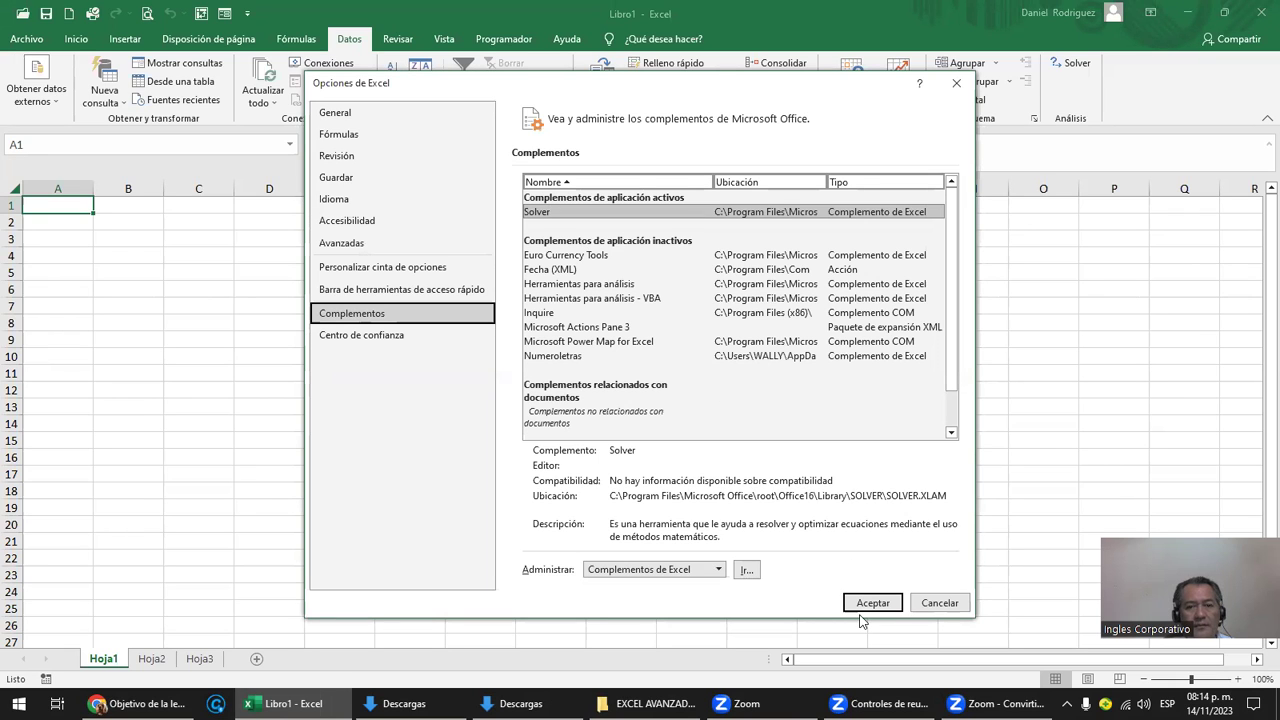
click(747, 569)
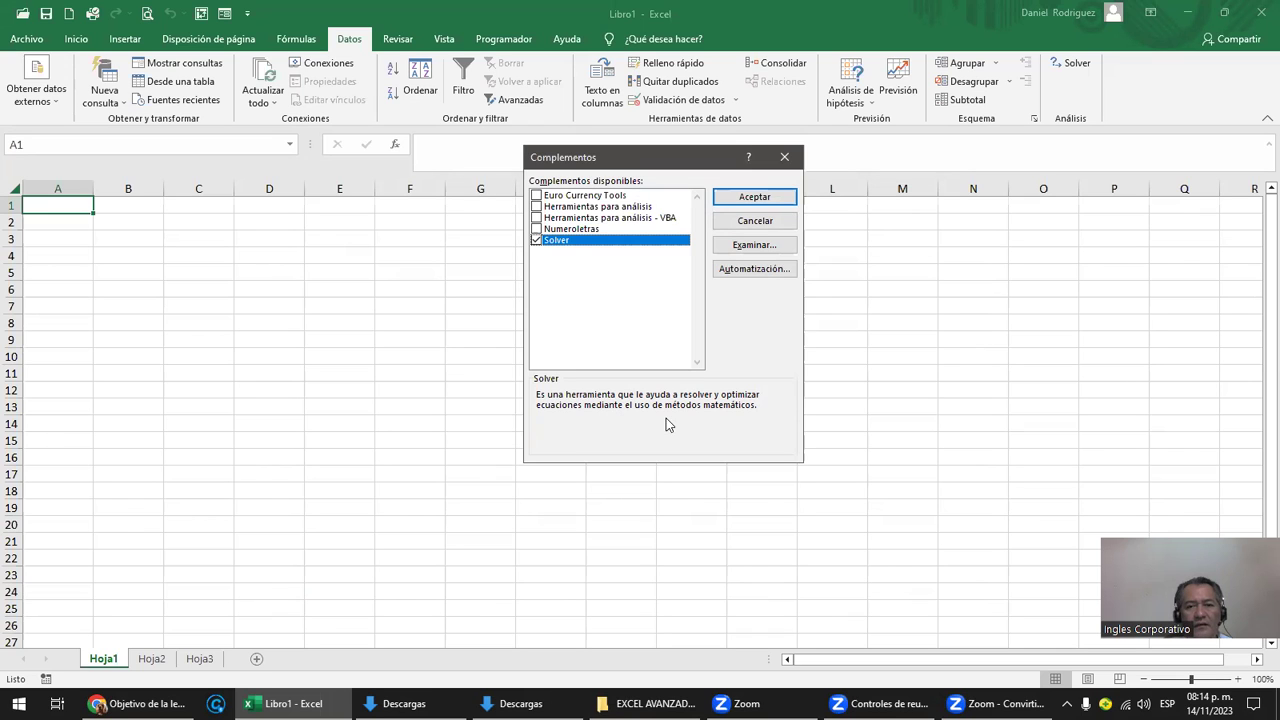
click(754, 199)
click(432, 421)
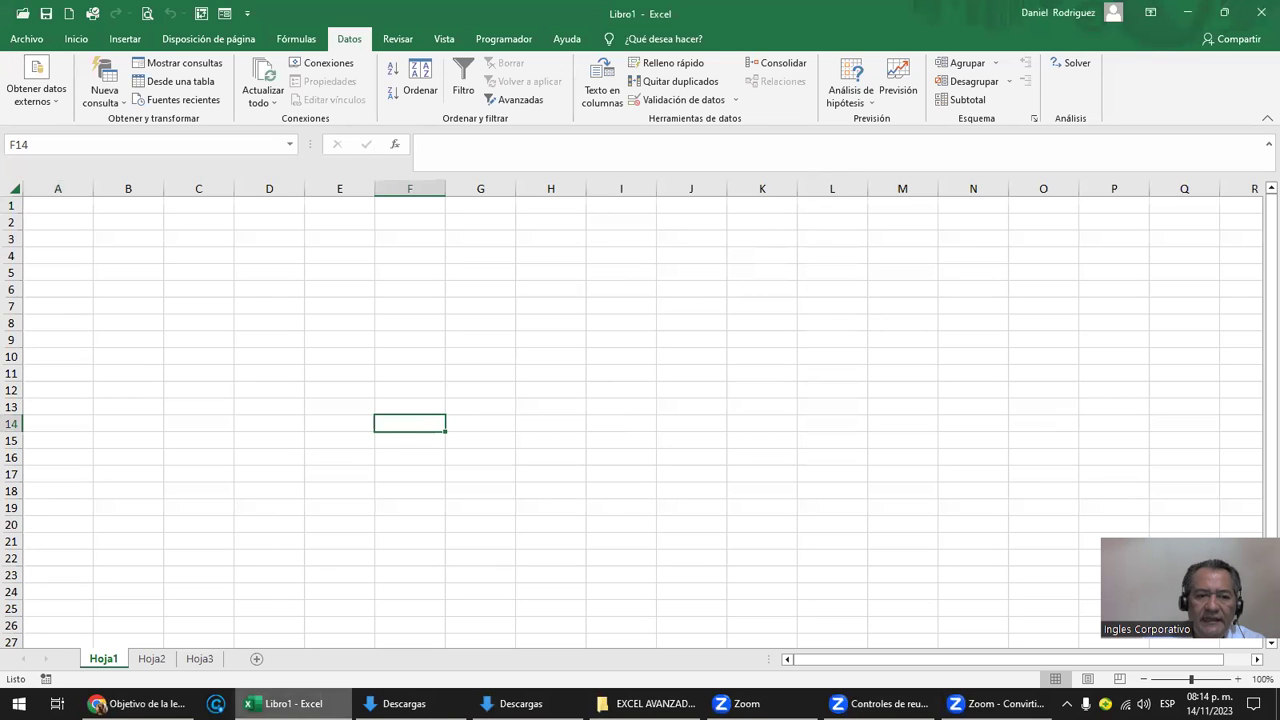
Step: Read through the Solver add-in lesson page in Chrome
click(140, 703)
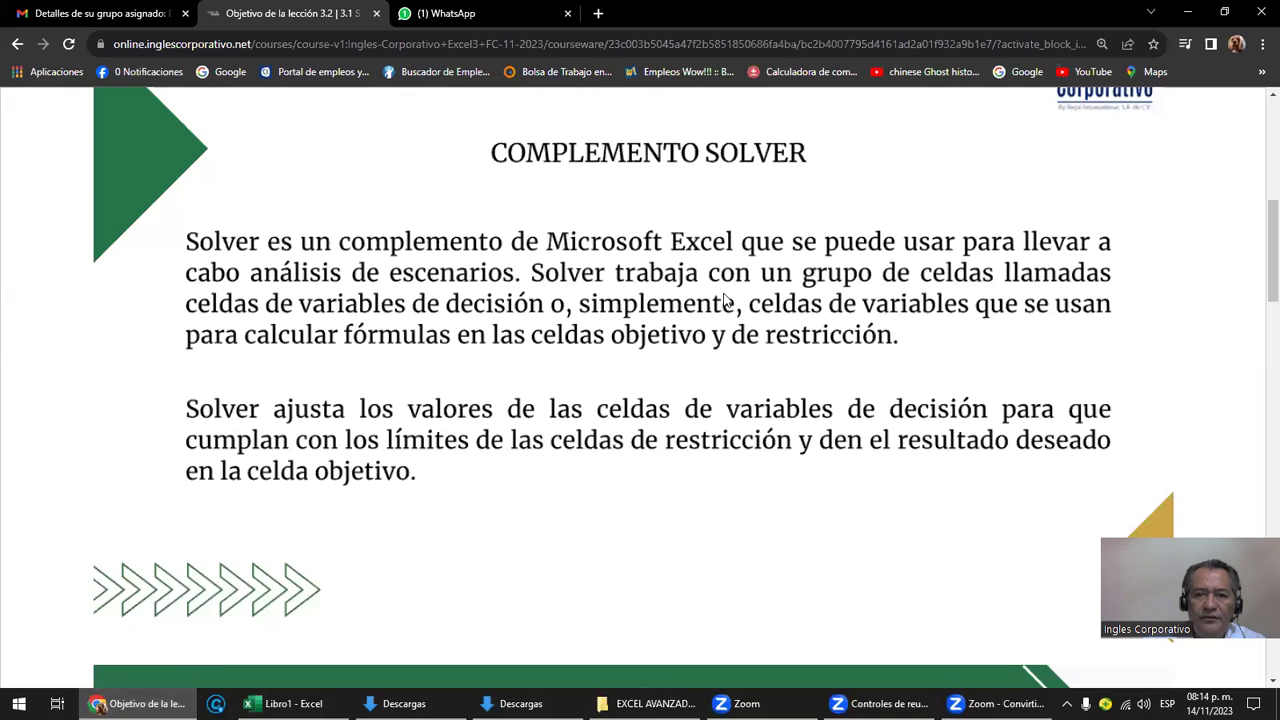
scroll(726, 301, down, 1)
scroll(726, 300, down, 1)
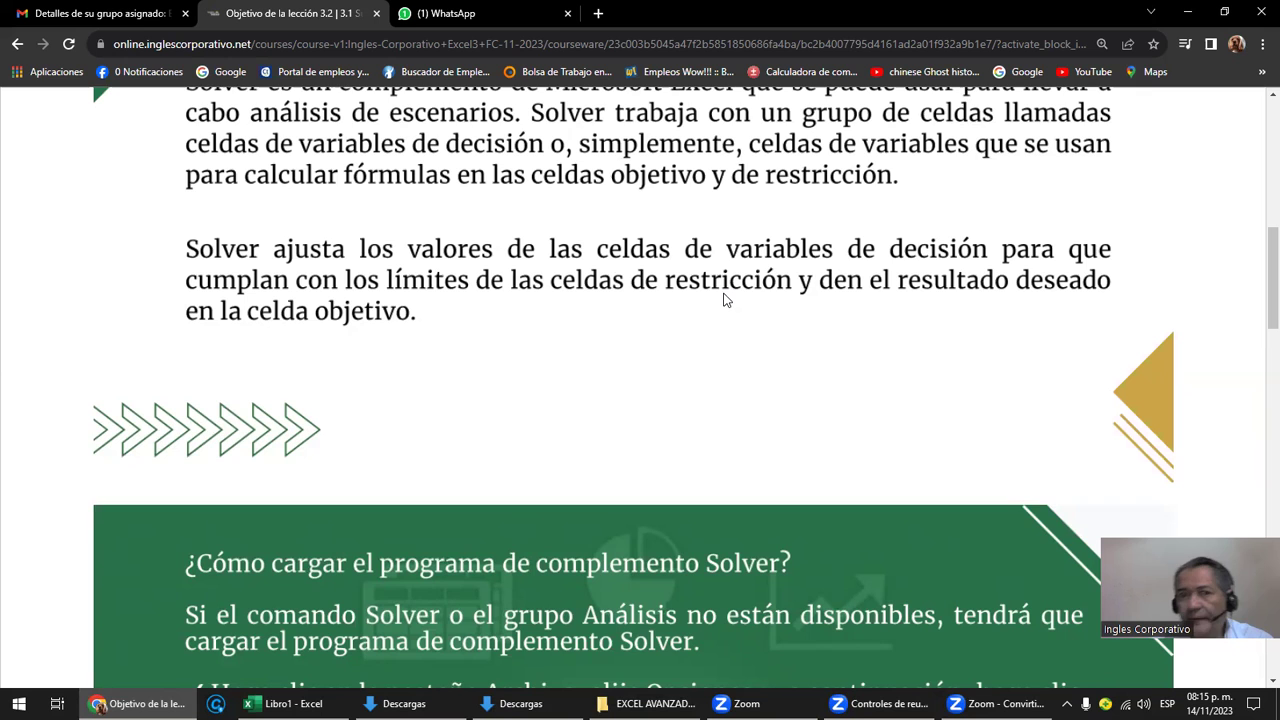
scroll(727, 300, down, 2)
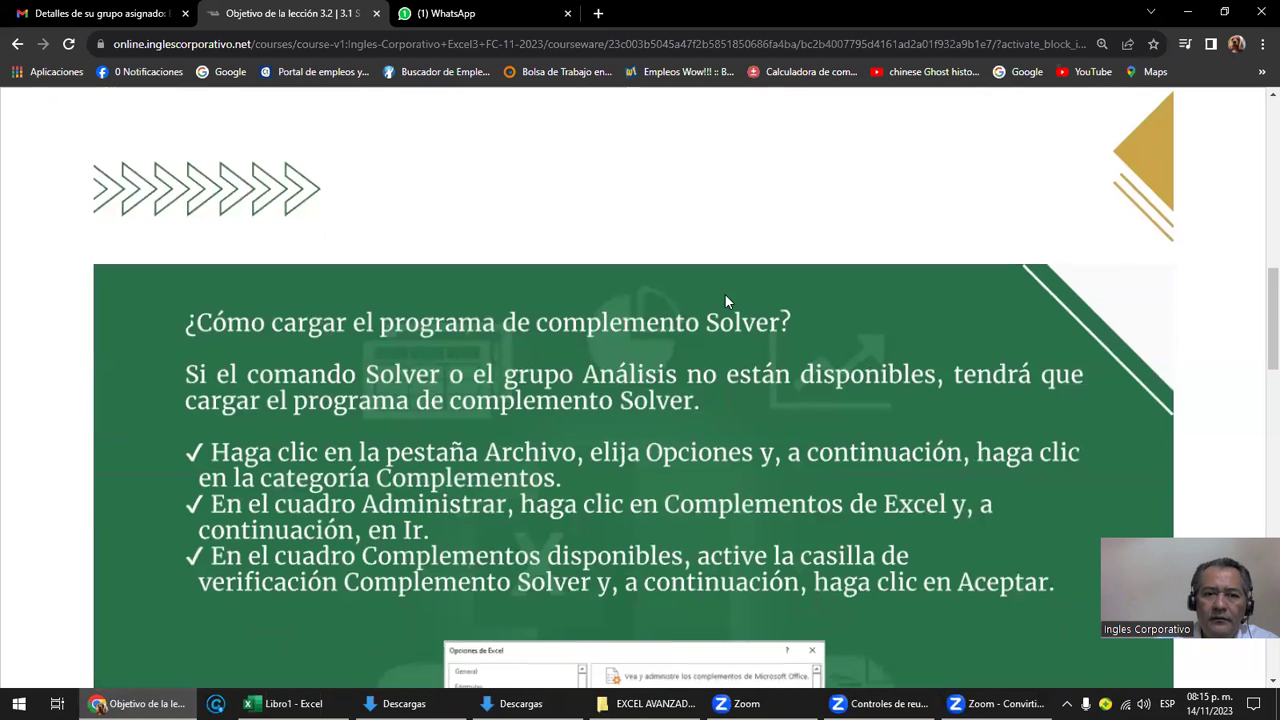
scroll(727, 297, down, 2)
scroll(727, 297, down, 1)
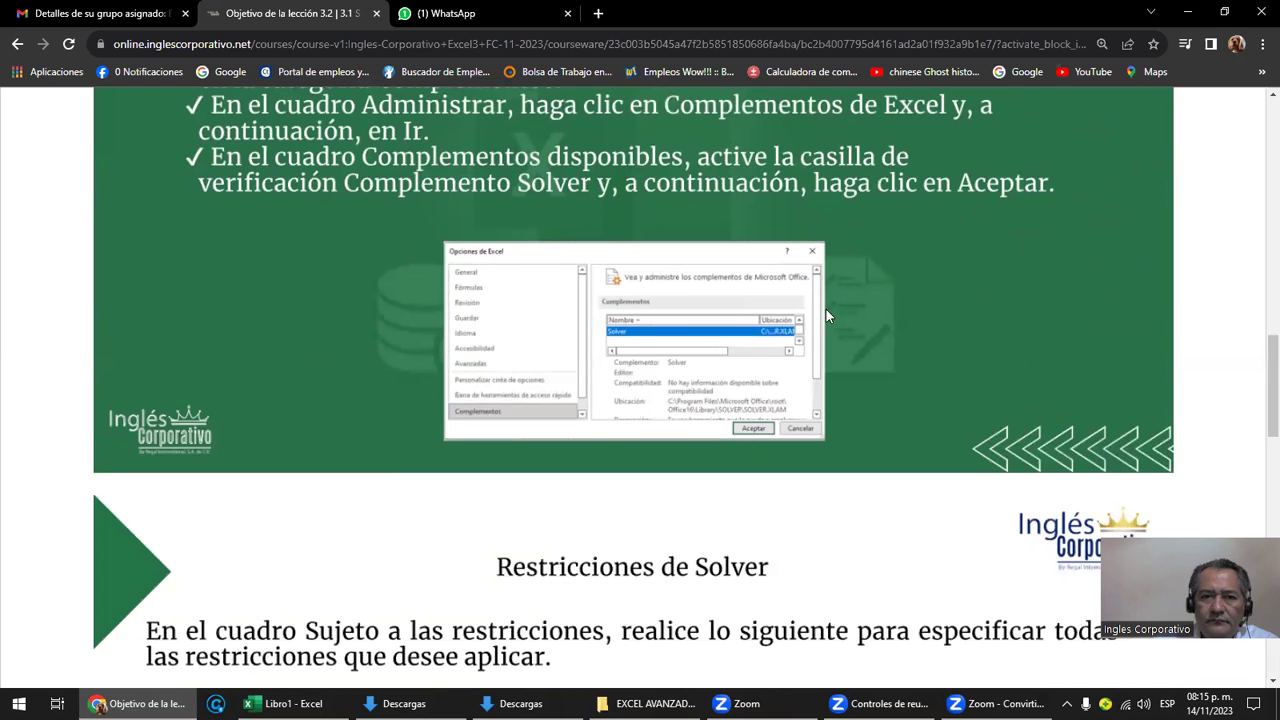
scroll(766, 428, down, 4)
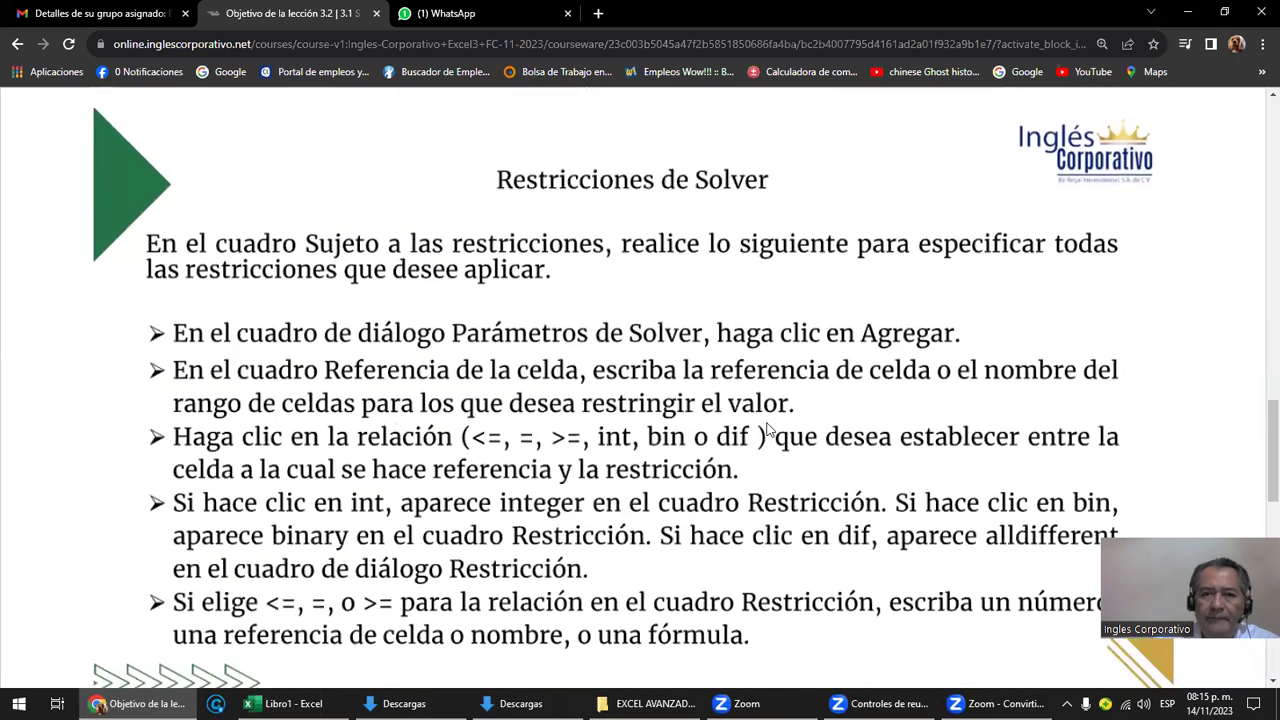
scroll(768, 428, up, 10)
scroll(766, 428, up, 8)
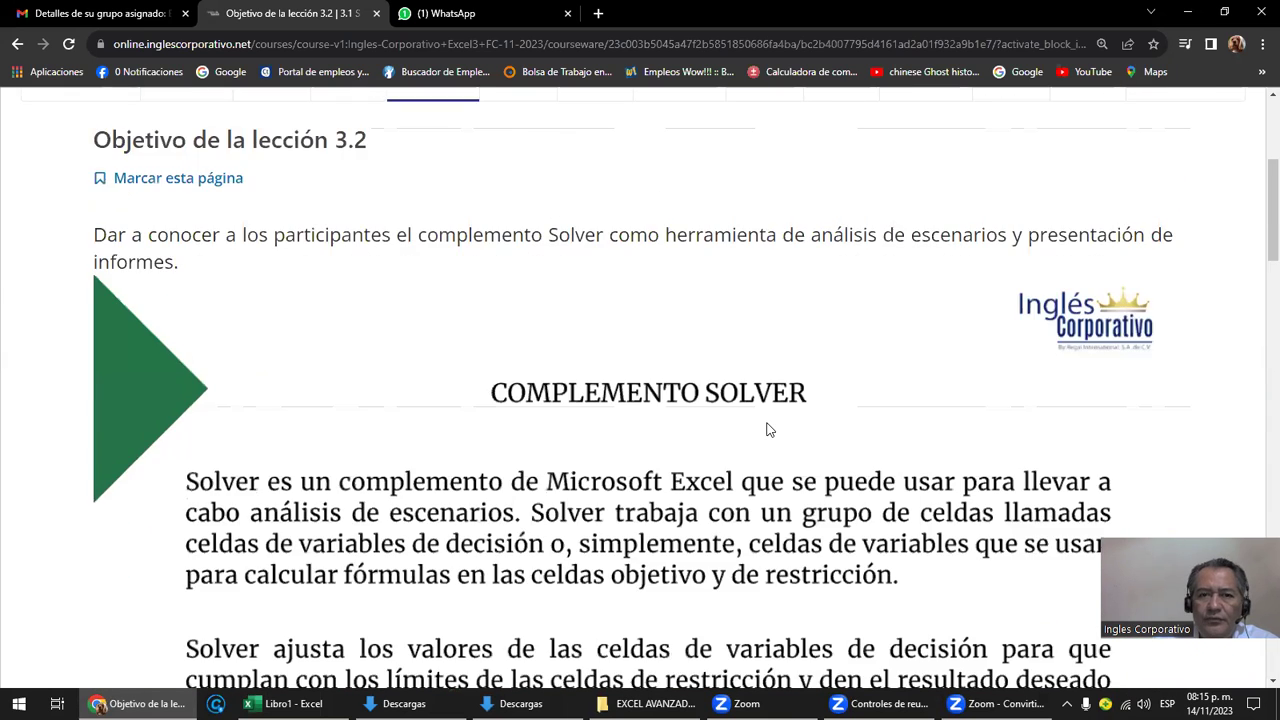
scroll(770, 428, down, 4)
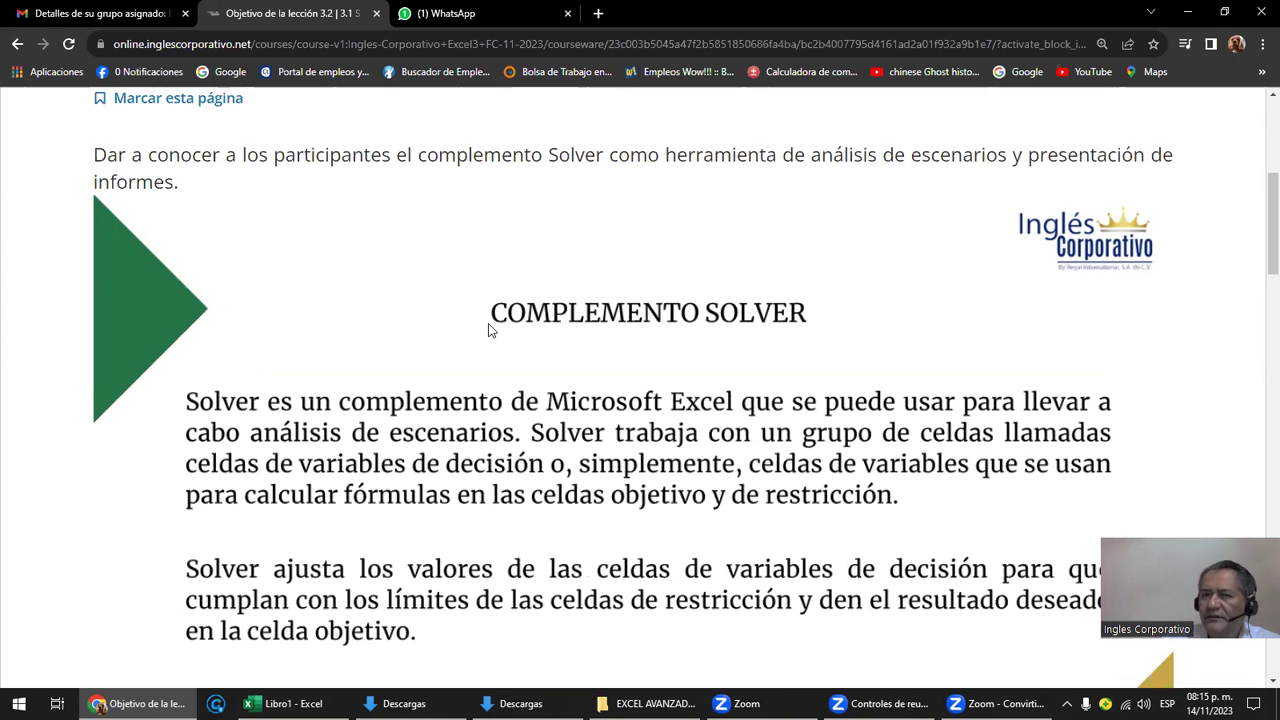
scroll(469, 310, down, 1)
scroll(424, 334, down, 3)
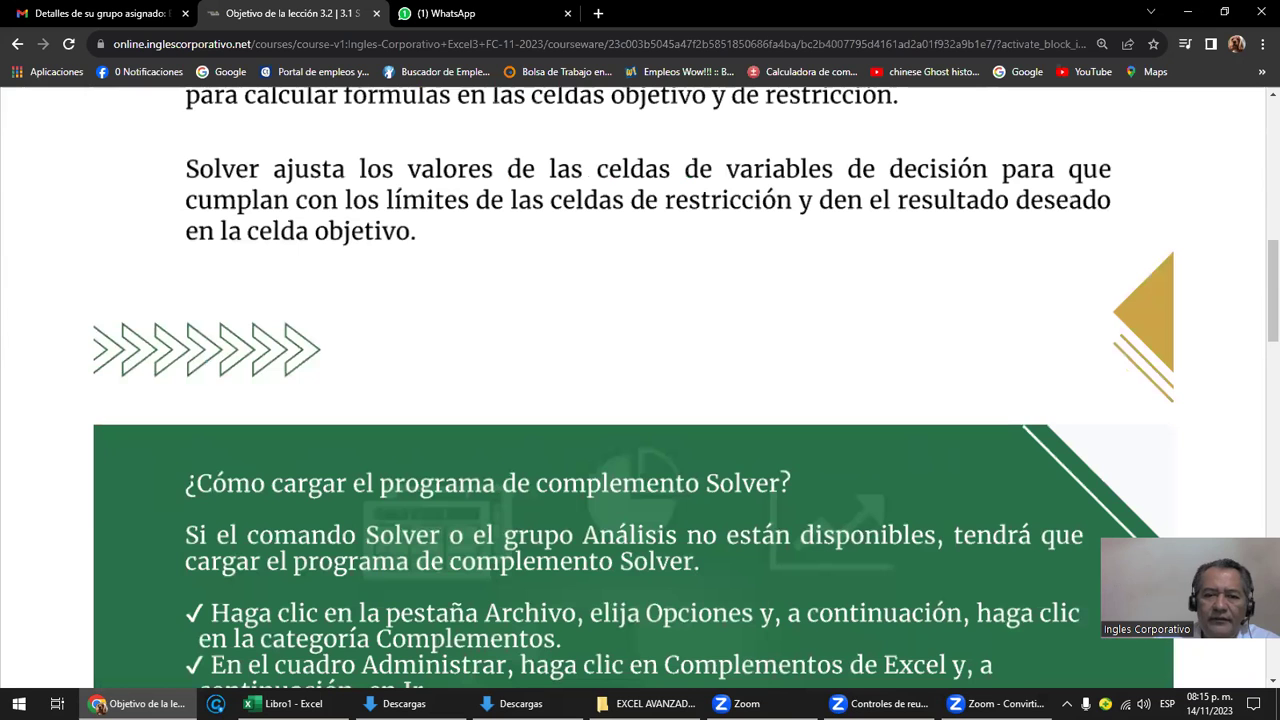
Step: Close the blank Libro1 workbook in Excel without saving
key(alt+Tab)
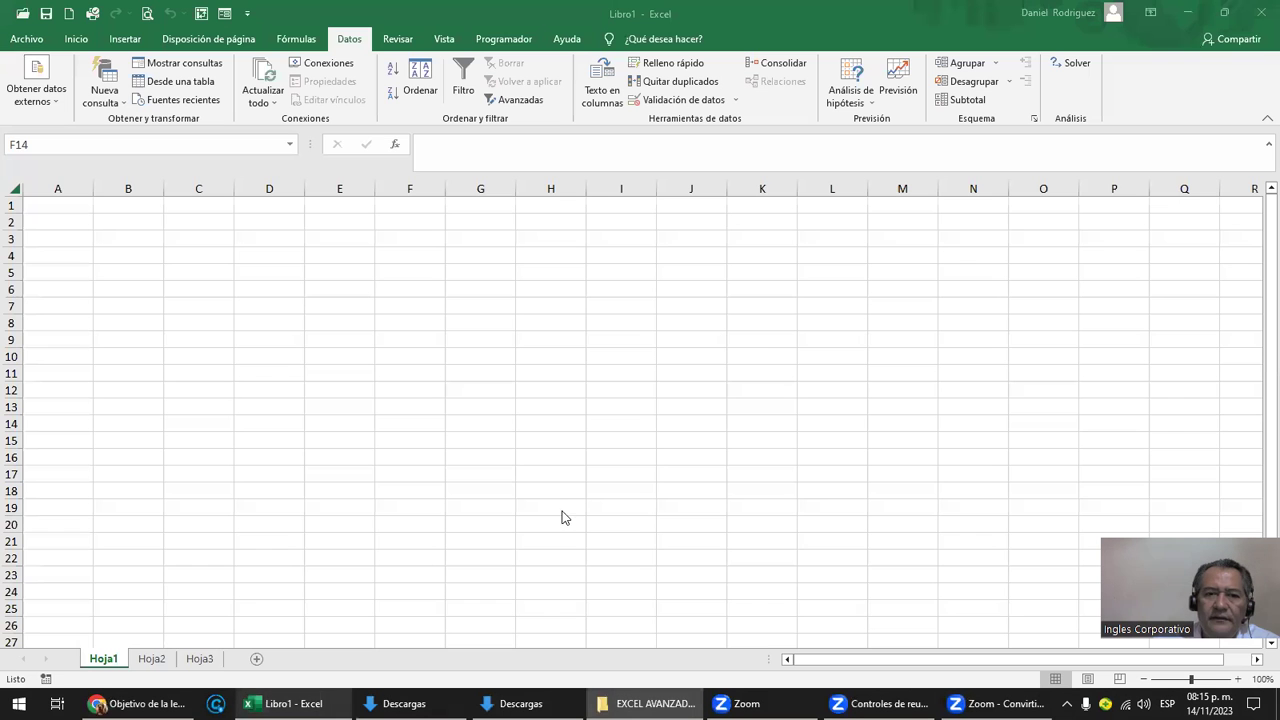
click(1258, 17)
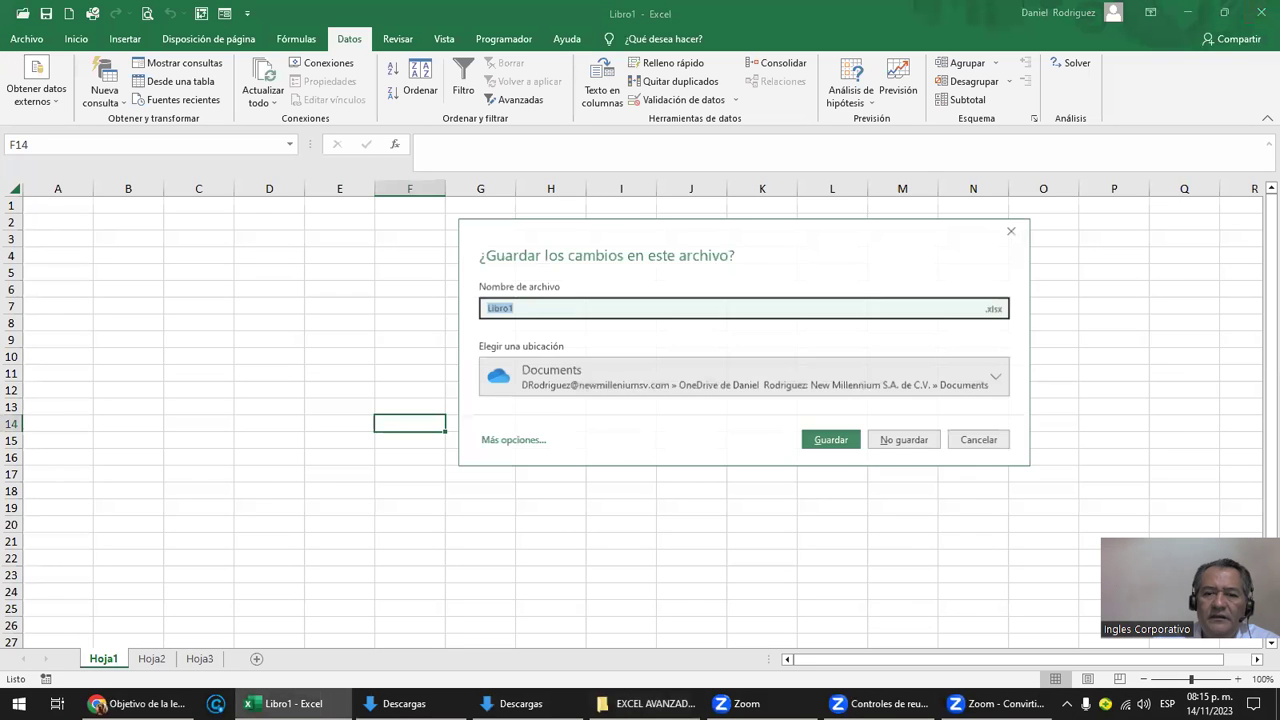
click(910, 452)
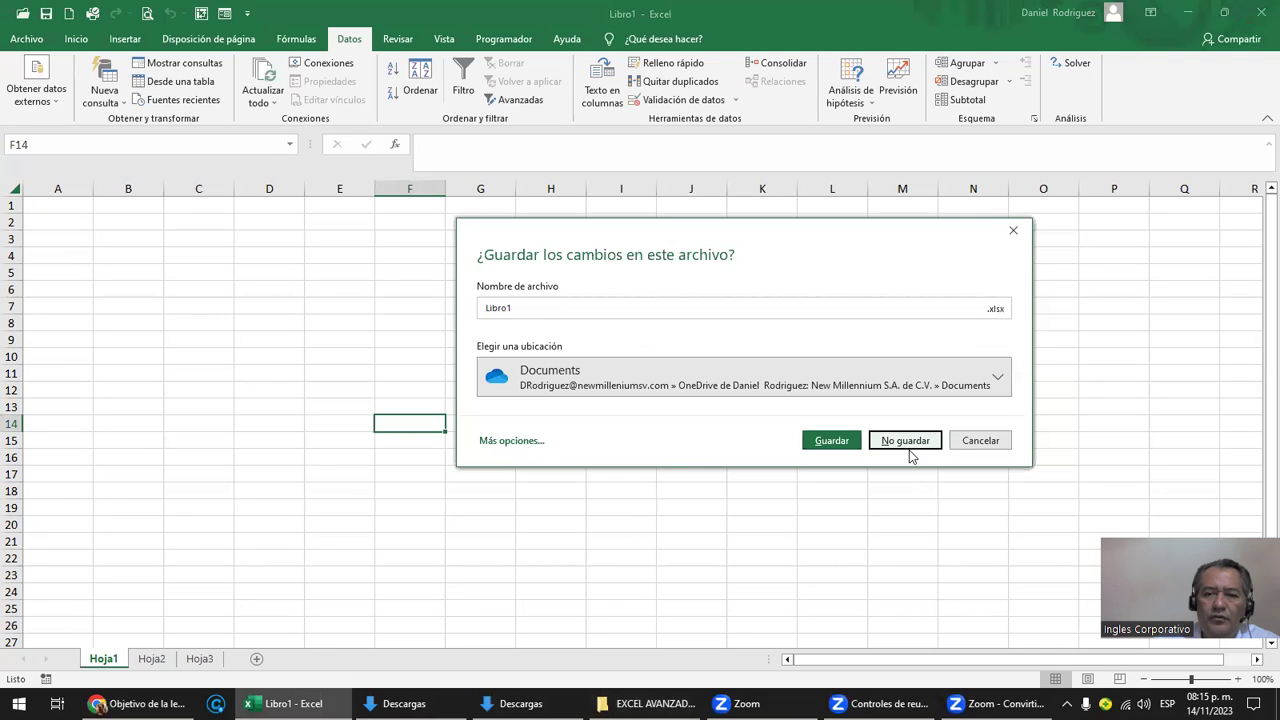
click(912, 450)
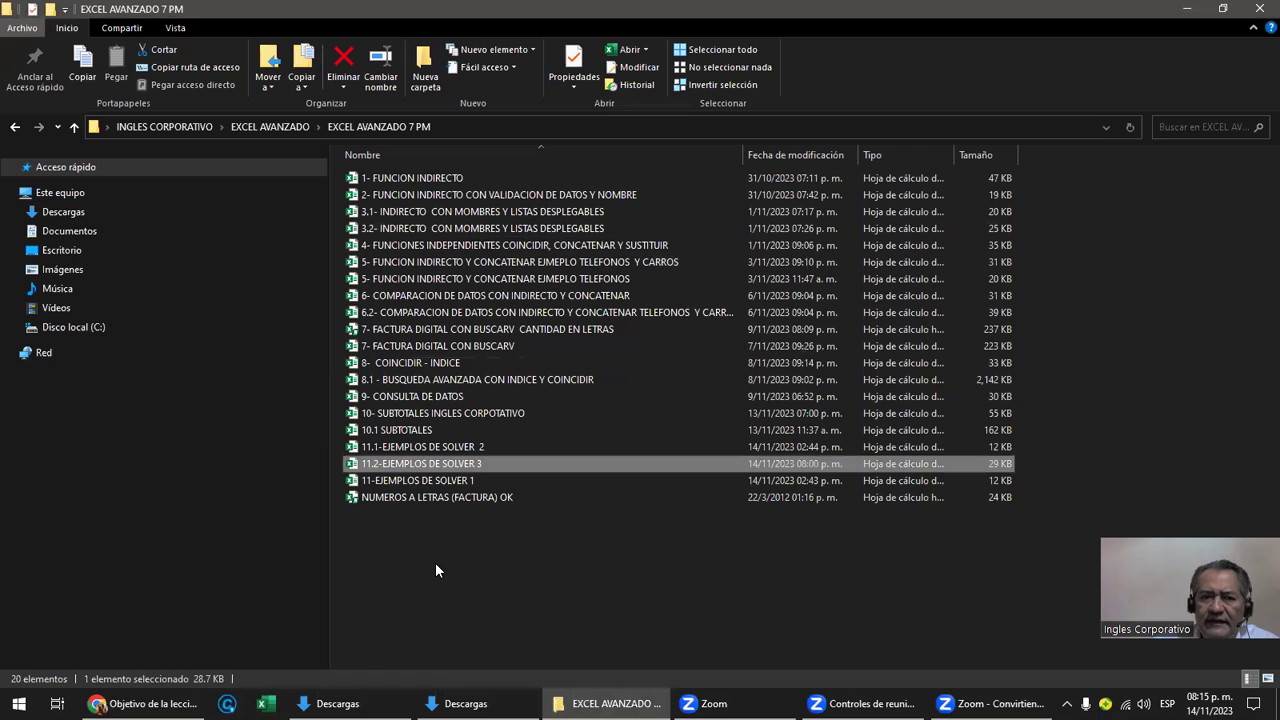
Step: Go up to EXCEL AVANZADO, enter EXCEL AVANZADO 8 PM and open 11-EJEMPLOS DE SOLVER 1
click(74, 127)
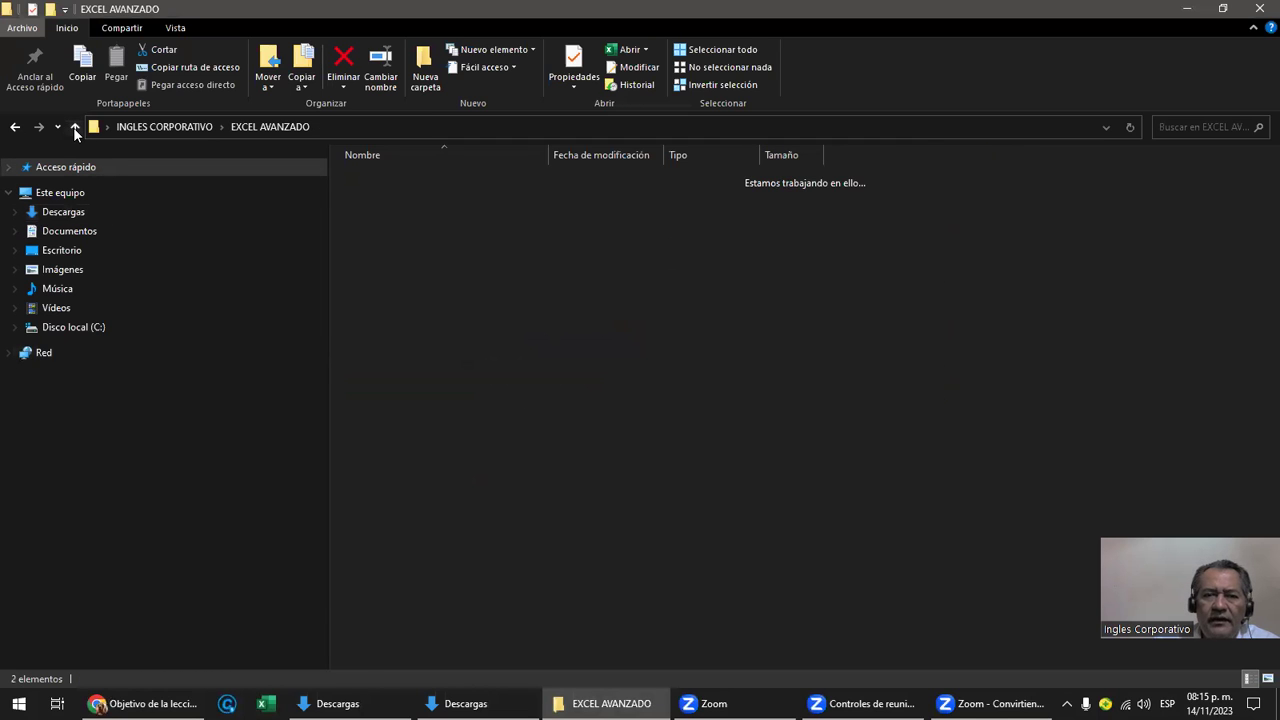
double_click(395, 200)
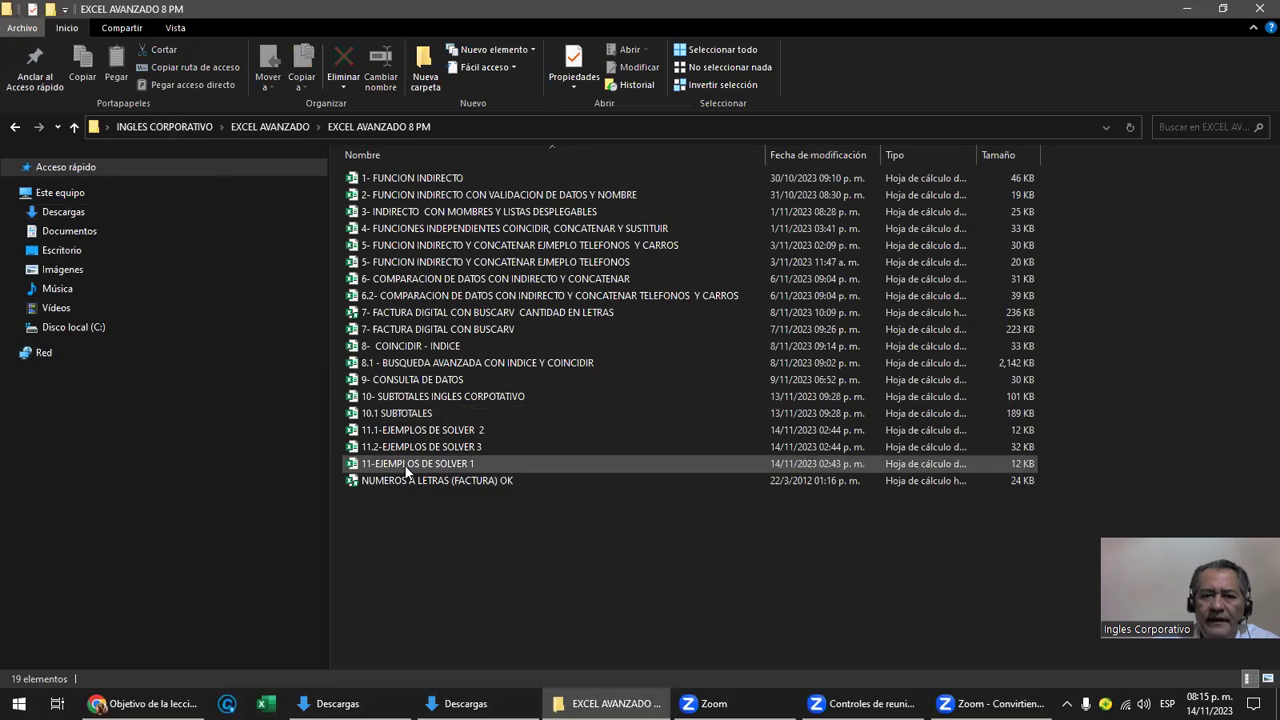
click(445, 466)
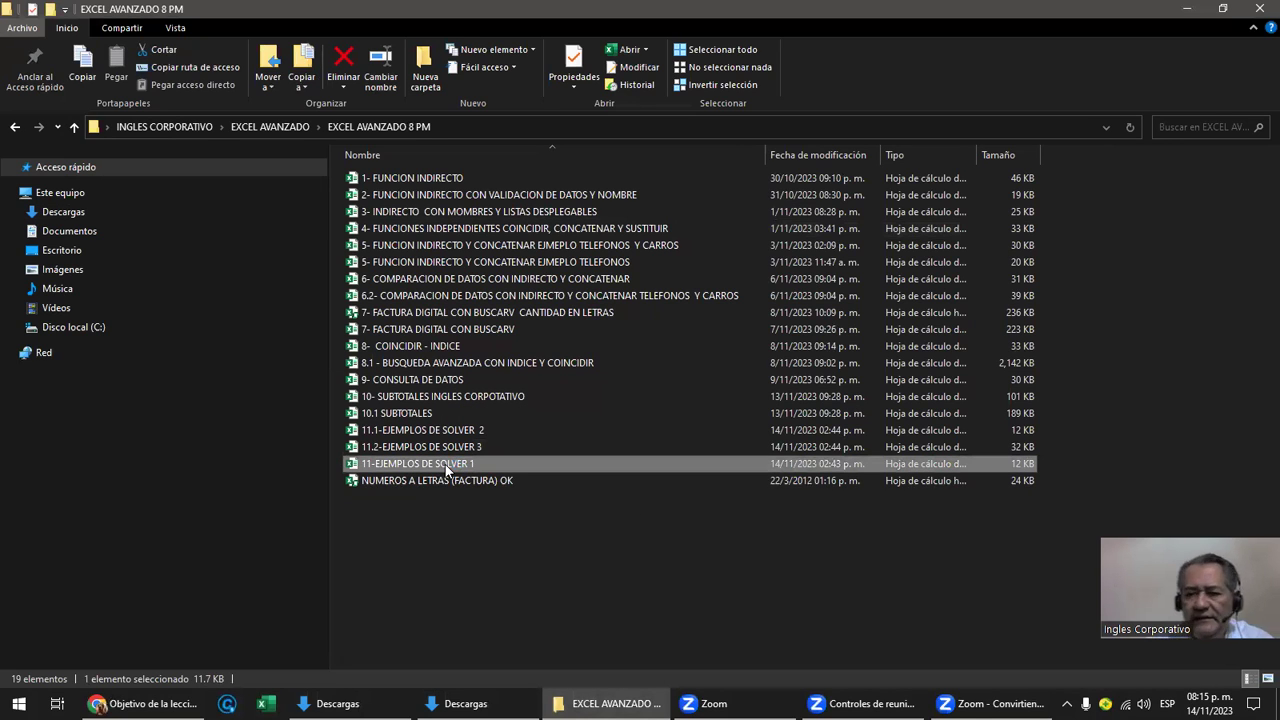
double_click(445, 464)
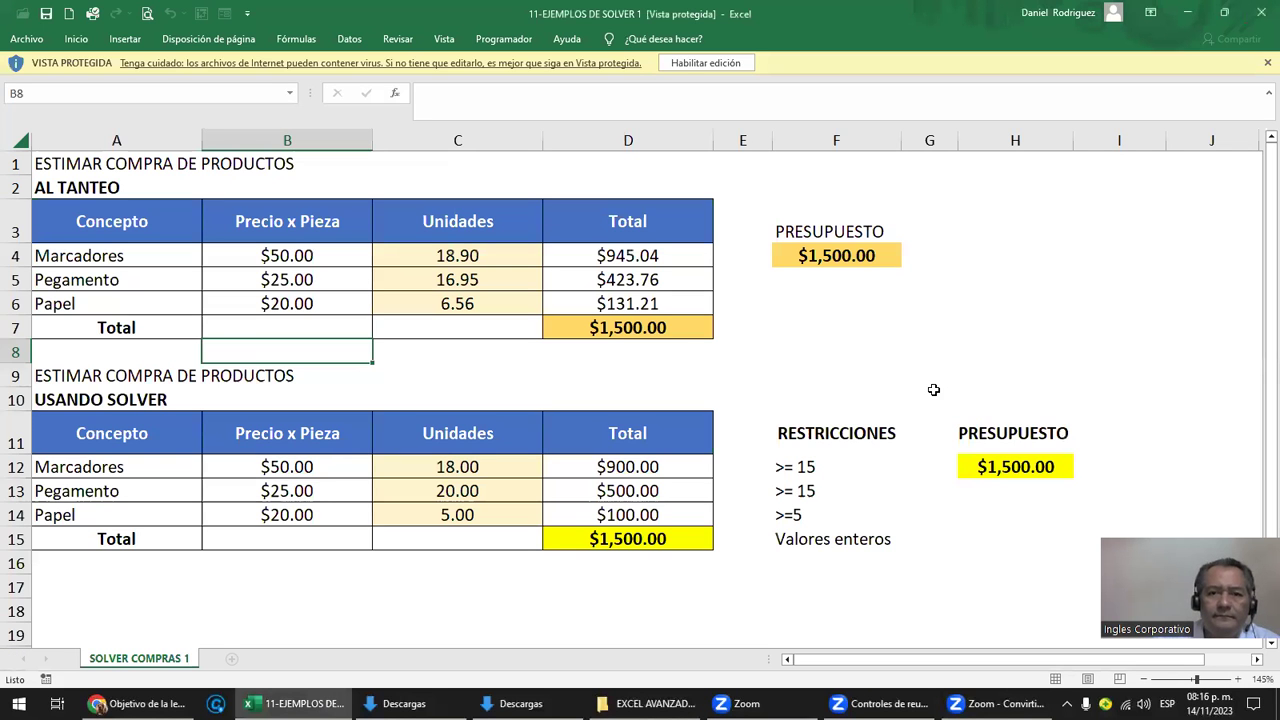
Step: Enable editing and select the AL TANTEO table's products, prices, quantities and totals
click(694, 62)
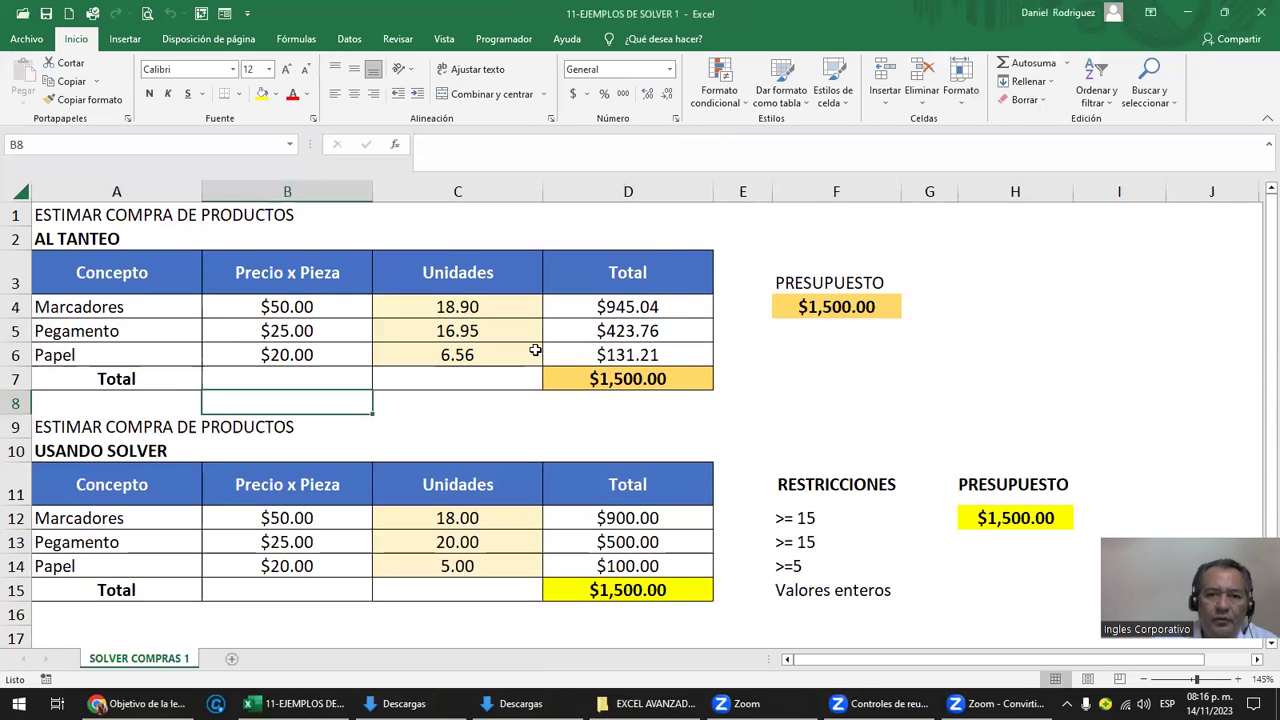
drag(100, 272, 662, 383)
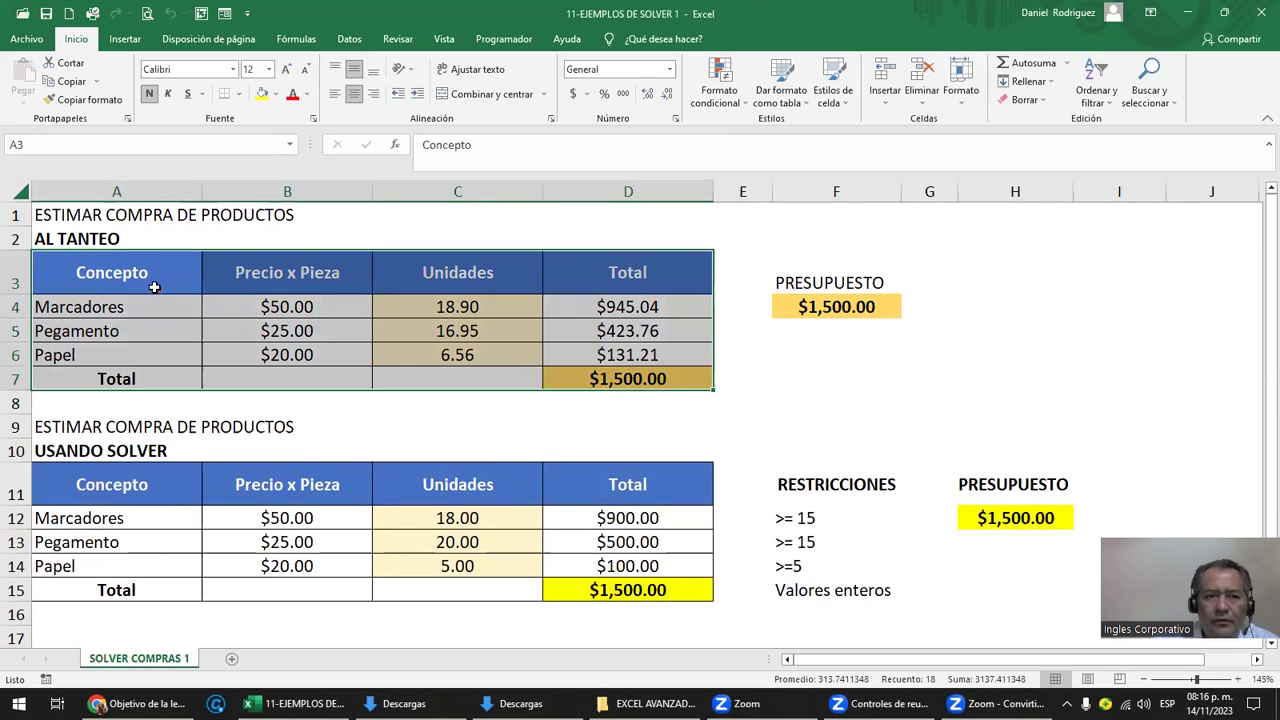
drag(117, 313, 122, 349)
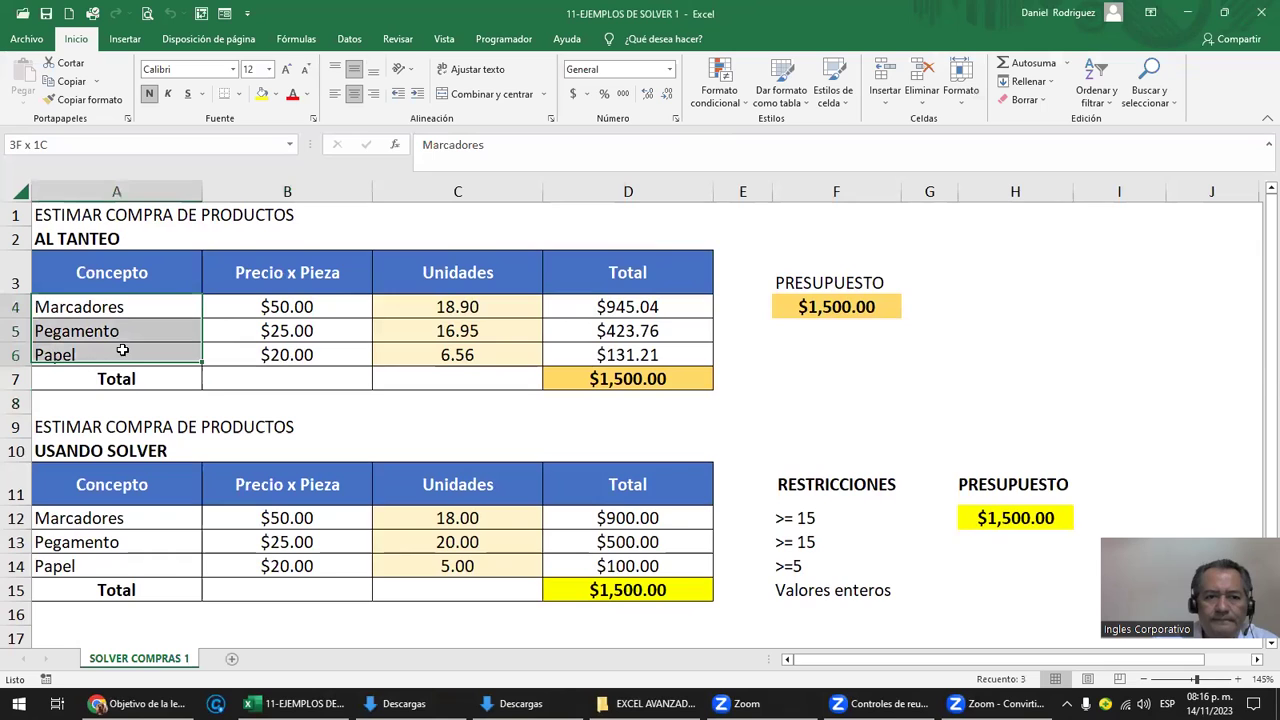
drag(295, 307, 305, 358)
drag(466, 309, 469, 356)
drag(669, 298, 667, 366)
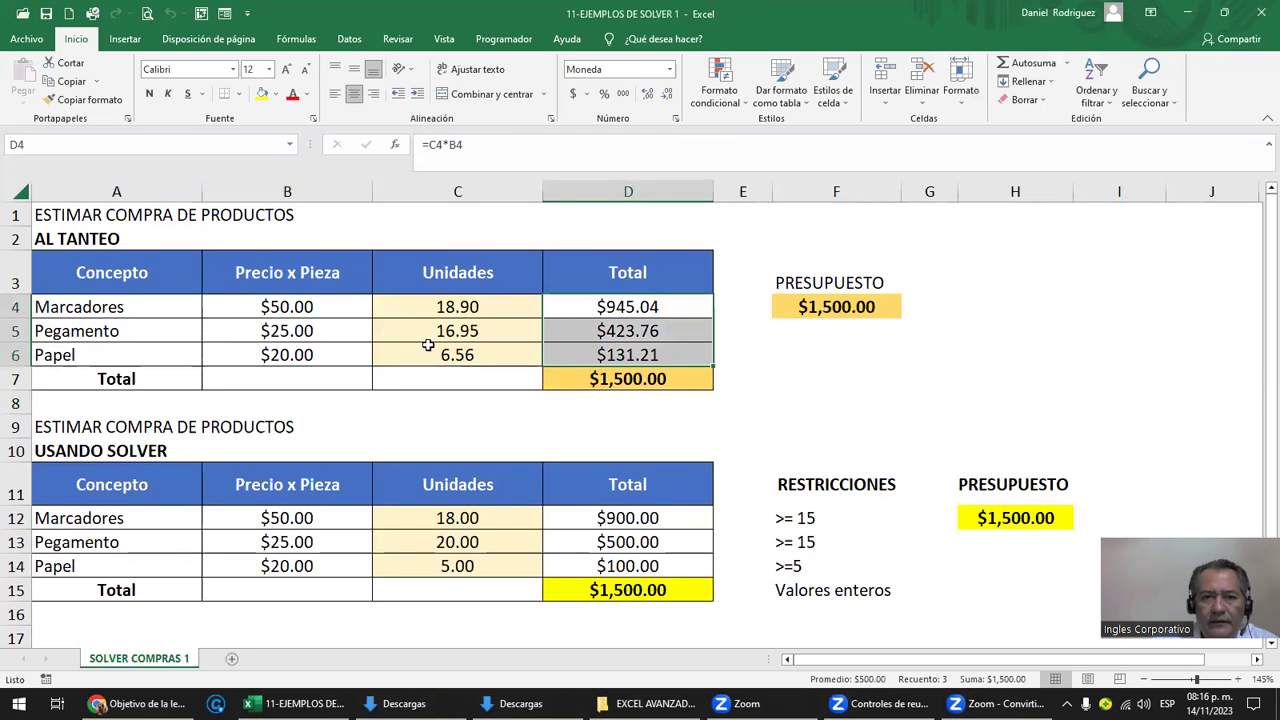
Step: Inspect the SUM formula in D7 and the price-times-units formula in D4
click(570, 308)
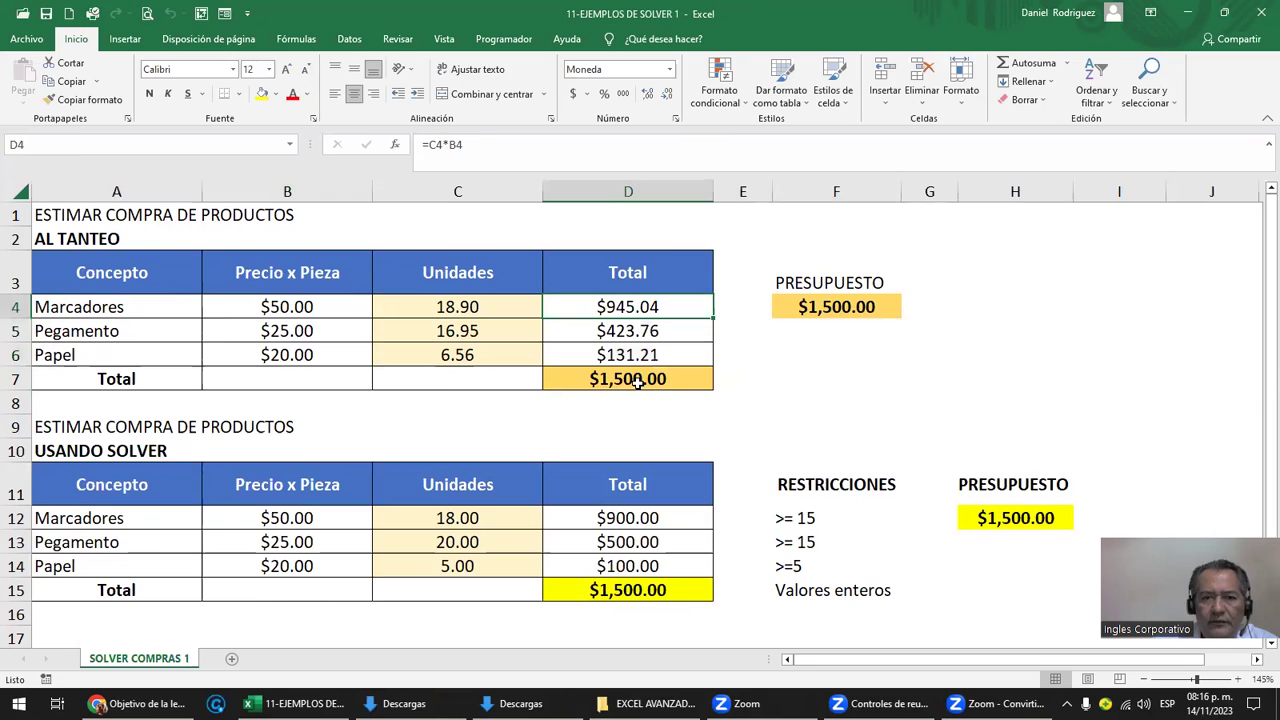
double_click(637, 383)
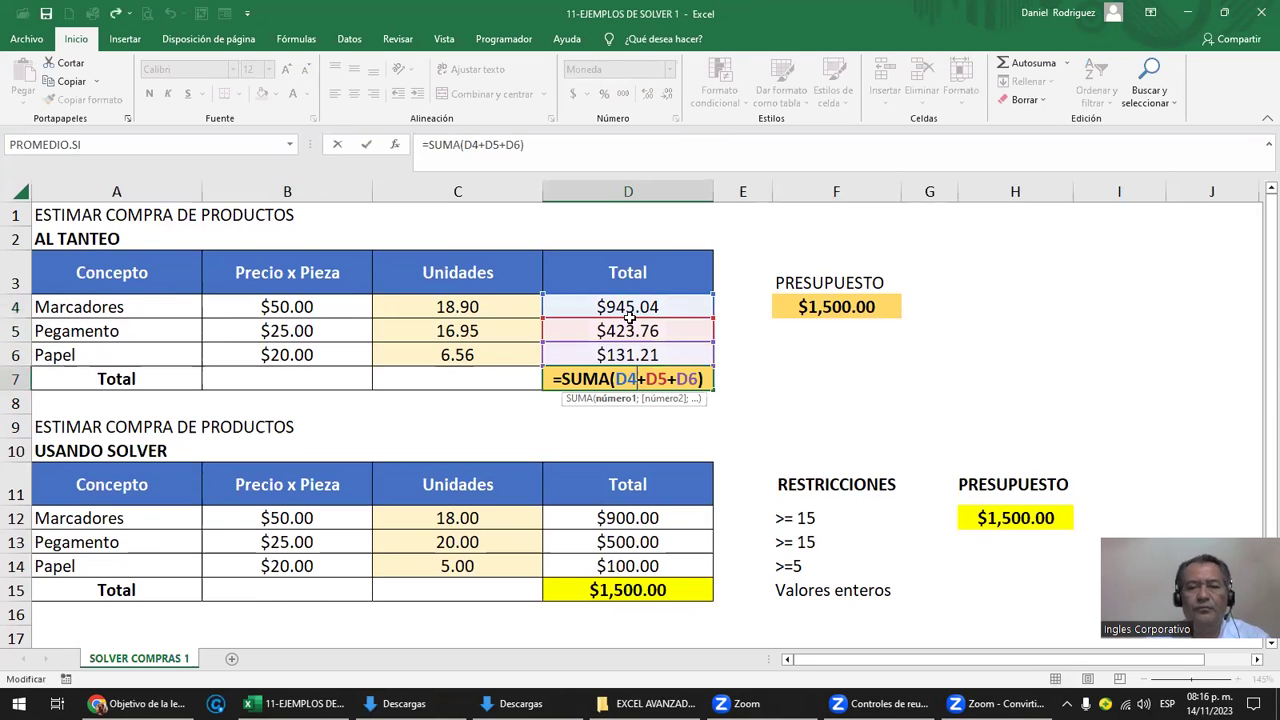
key(Escape)
click(630, 307)
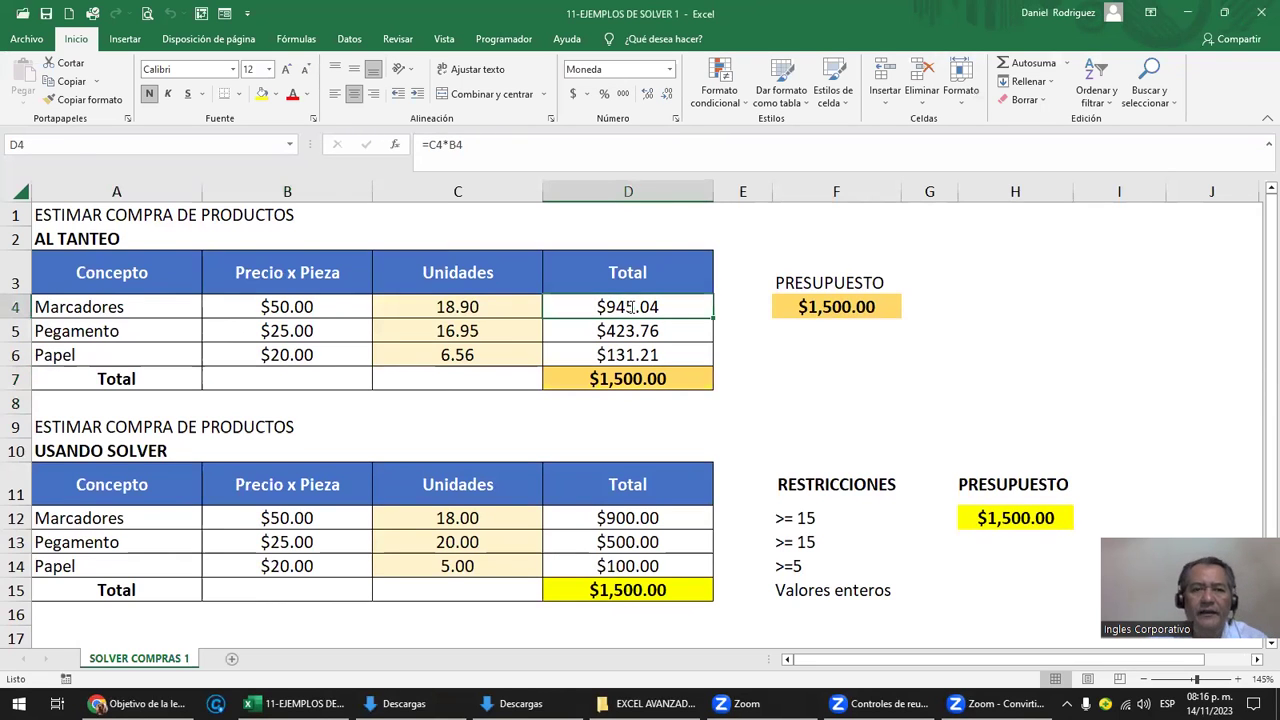
double_click(630, 307)
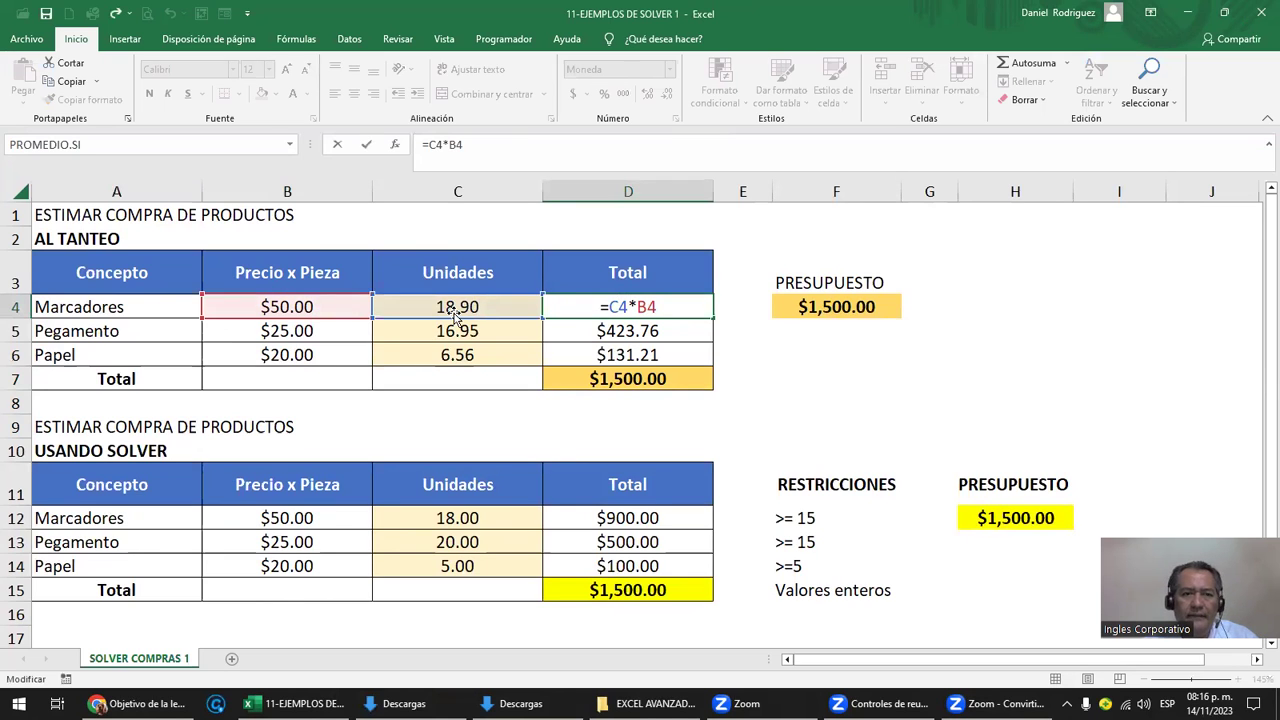
key(Escape)
Step: Check the exact Marcadores, Pegamento and Papel quantities in C4:C6
click(160, 306)
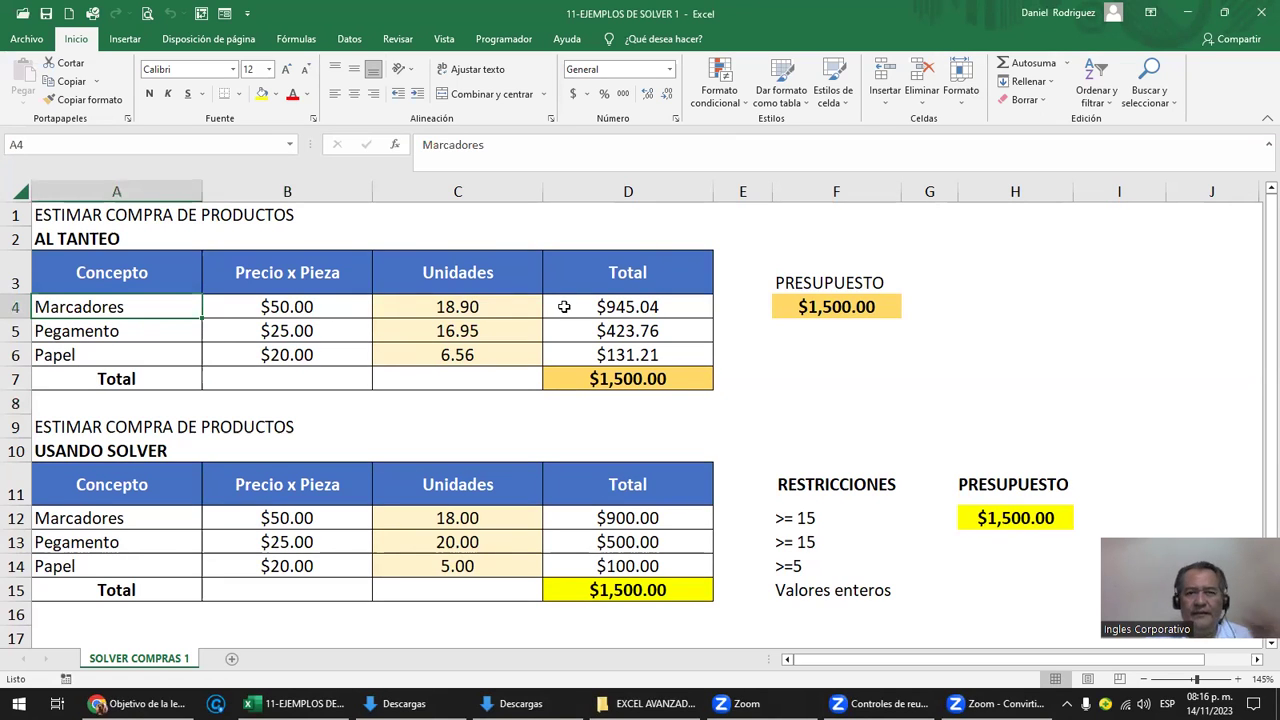
click(495, 310)
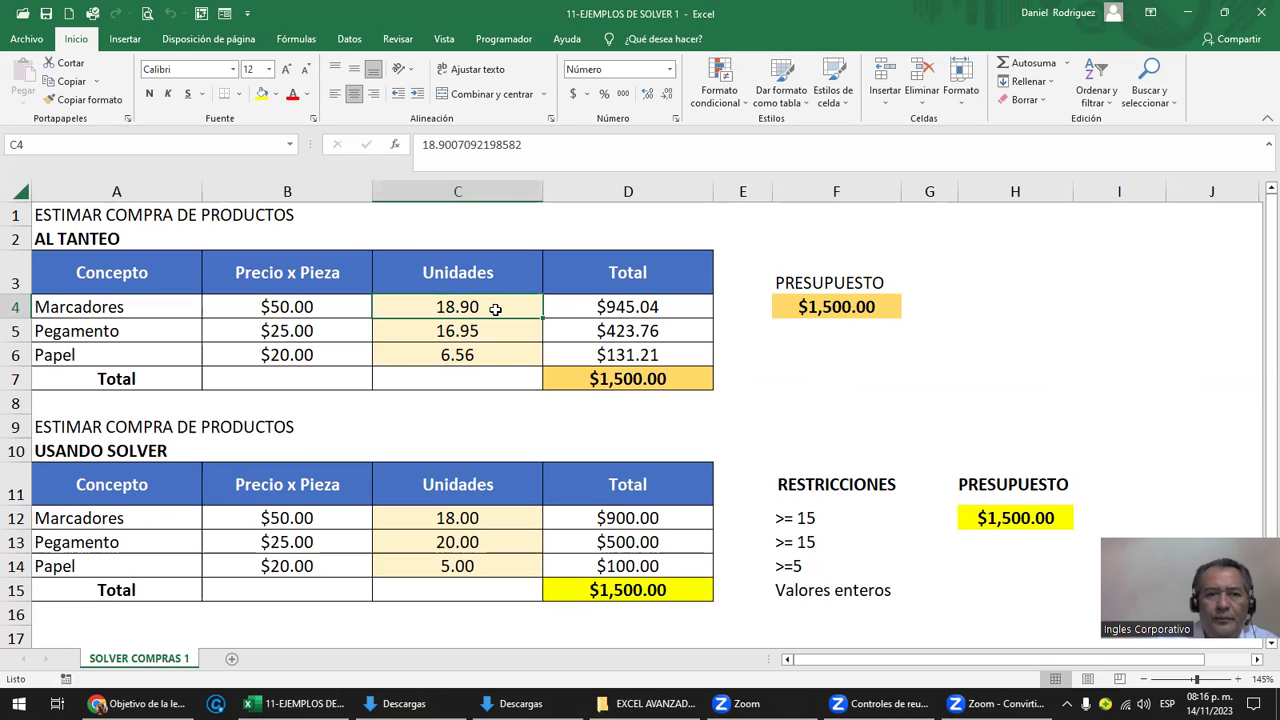
click(468, 330)
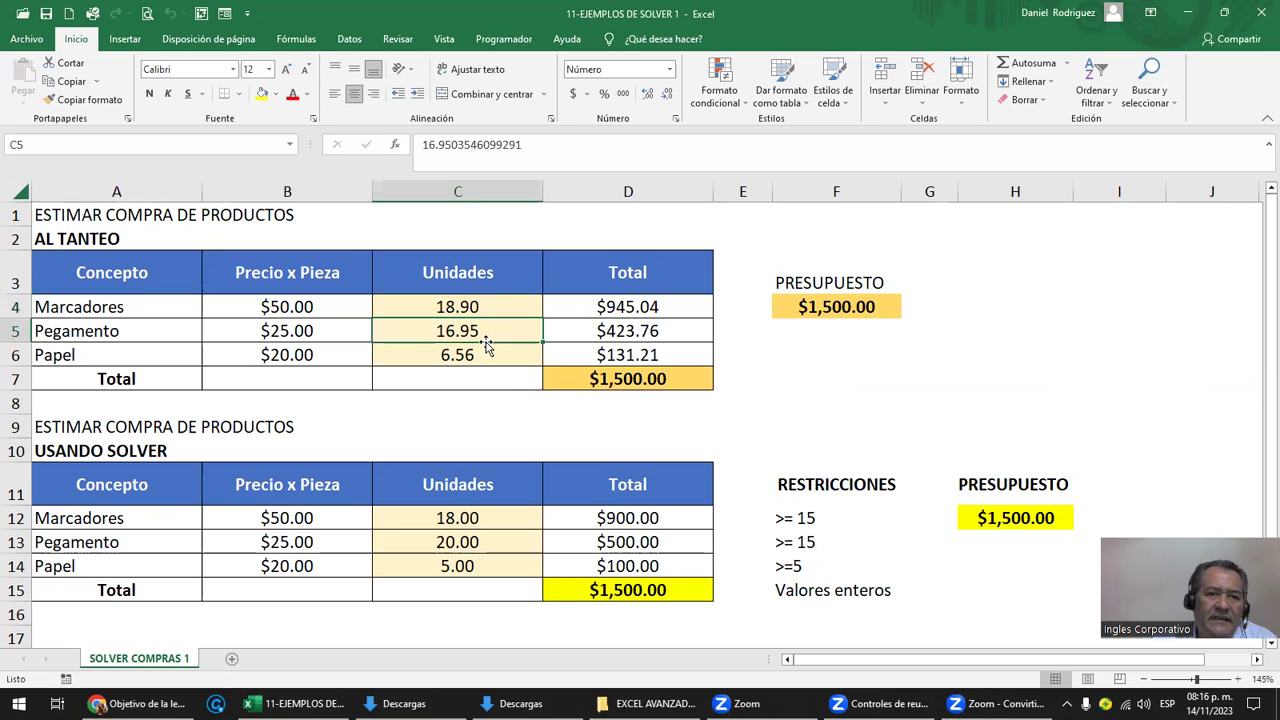
click(458, 355)
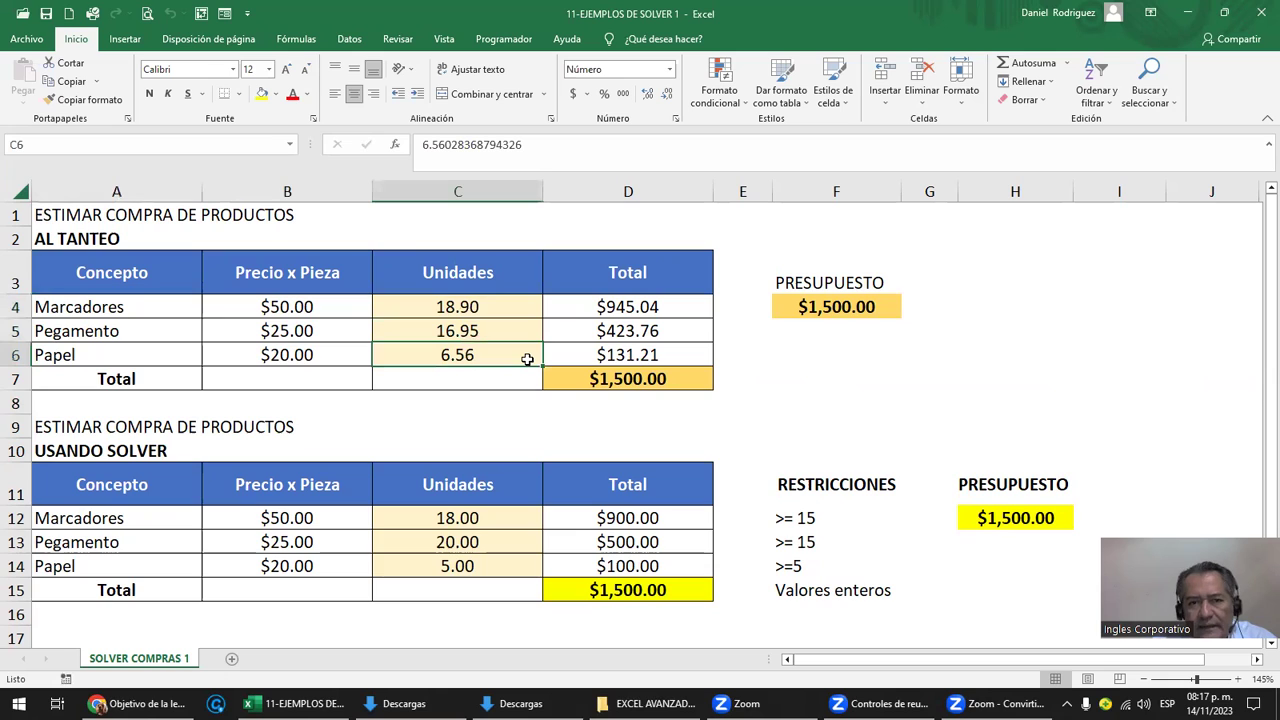
drag(468, 310, 455, 361)
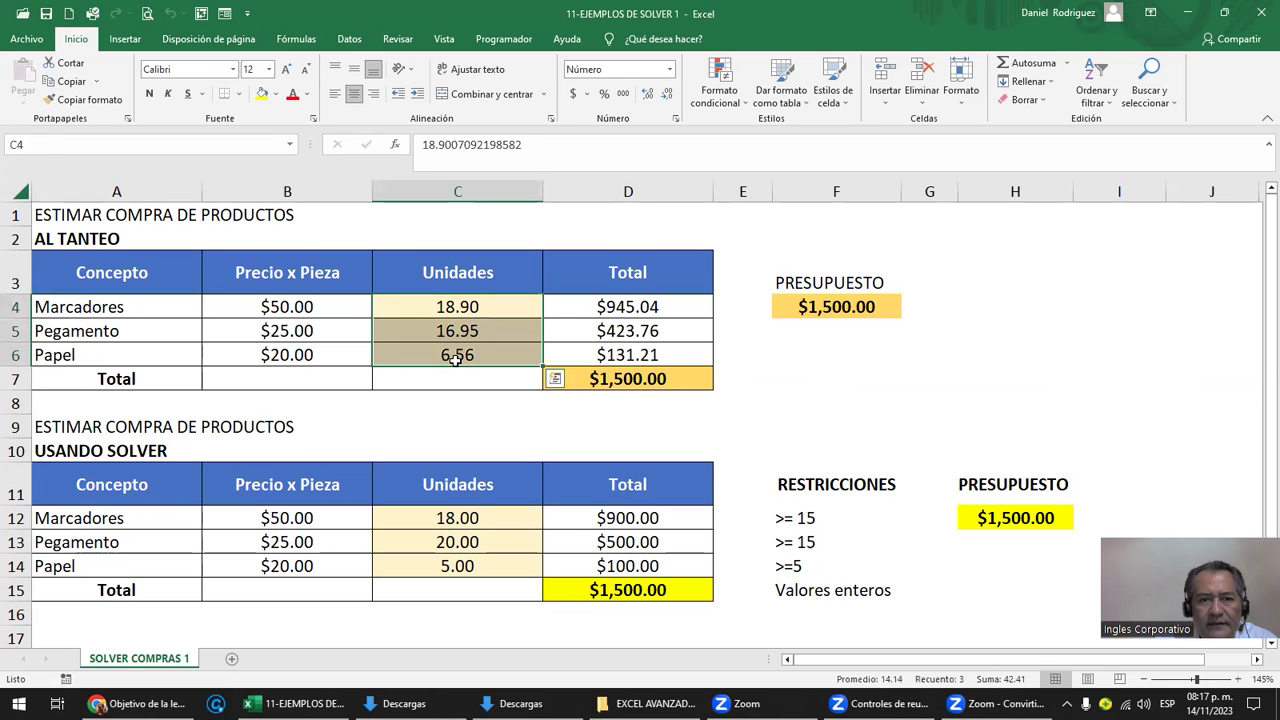
Step: Review the C4 quantity, F4 budget and D7 total, ending on budget cell F4
click(71, 240)
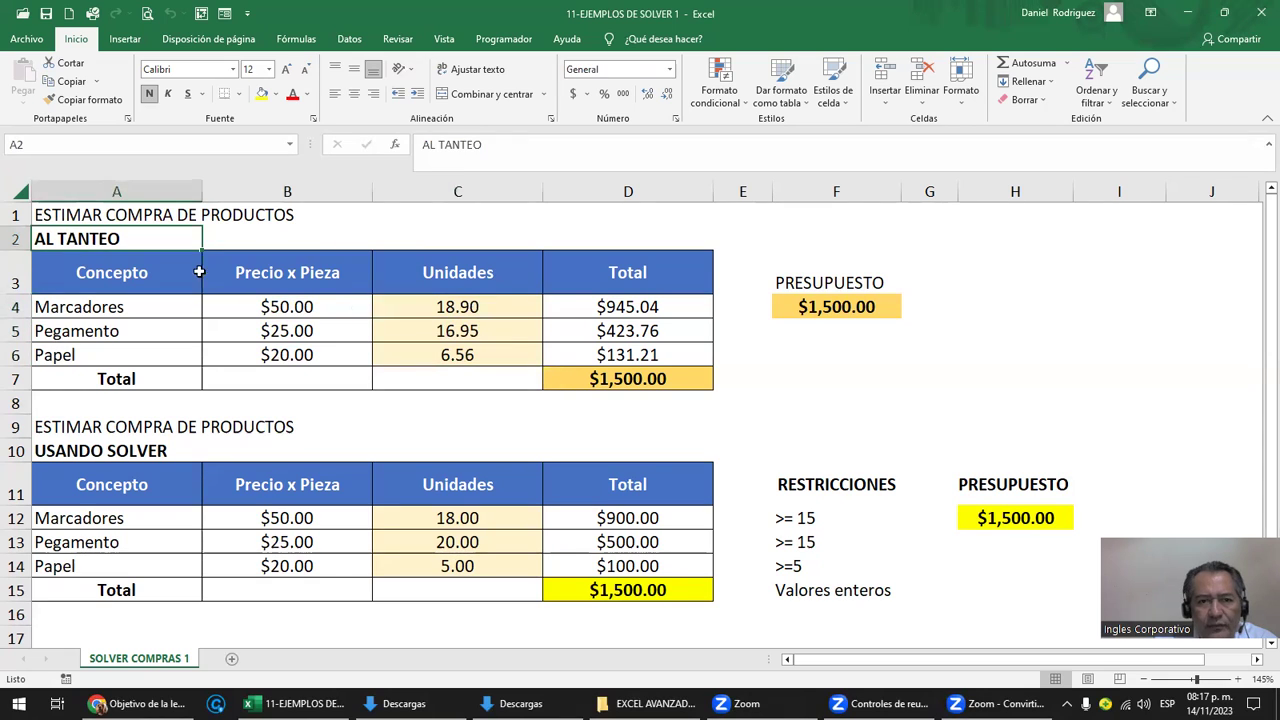
click(435, 316)
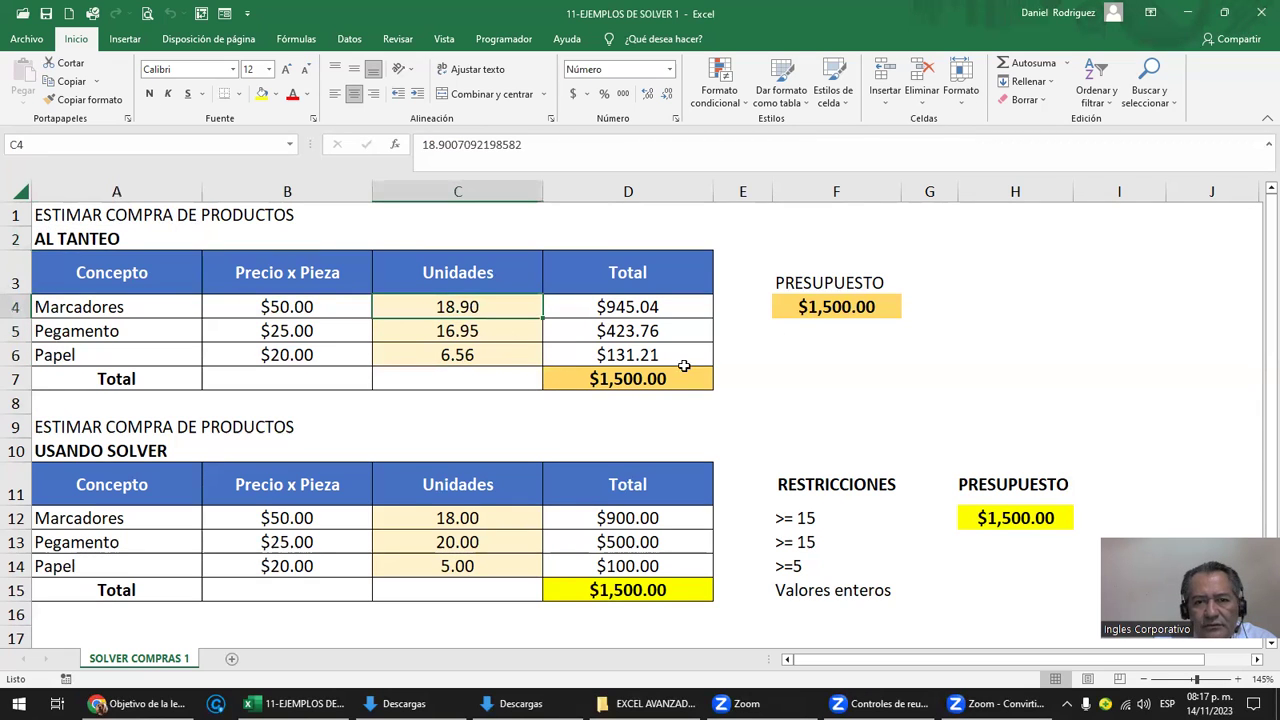
click(837, 308)
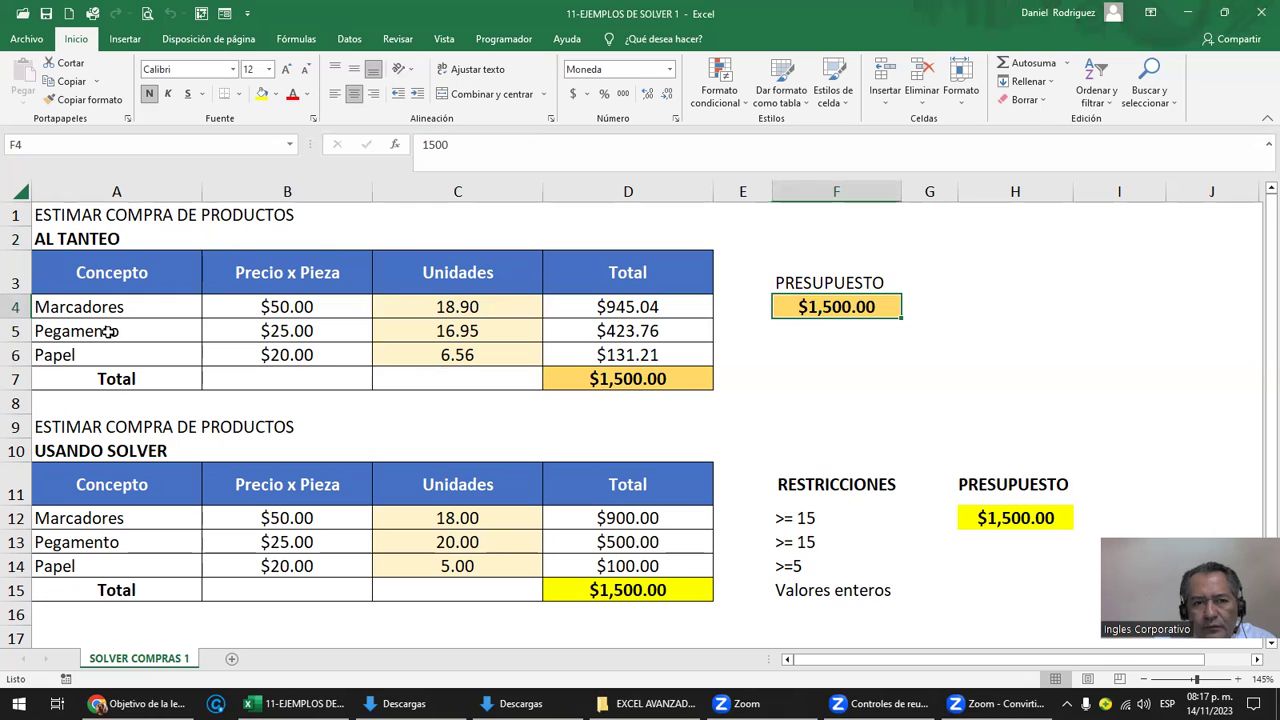
drag(85, 307, 90, 355)
click(600, 380)
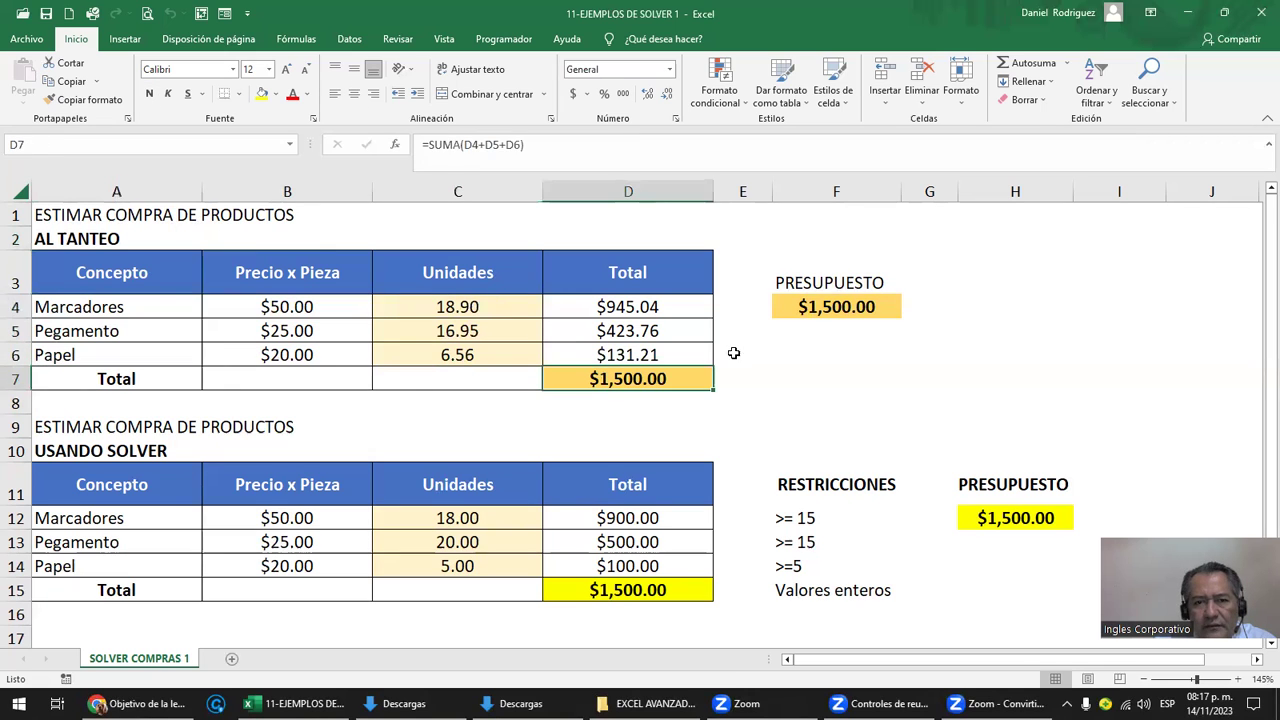
click(795, 300)
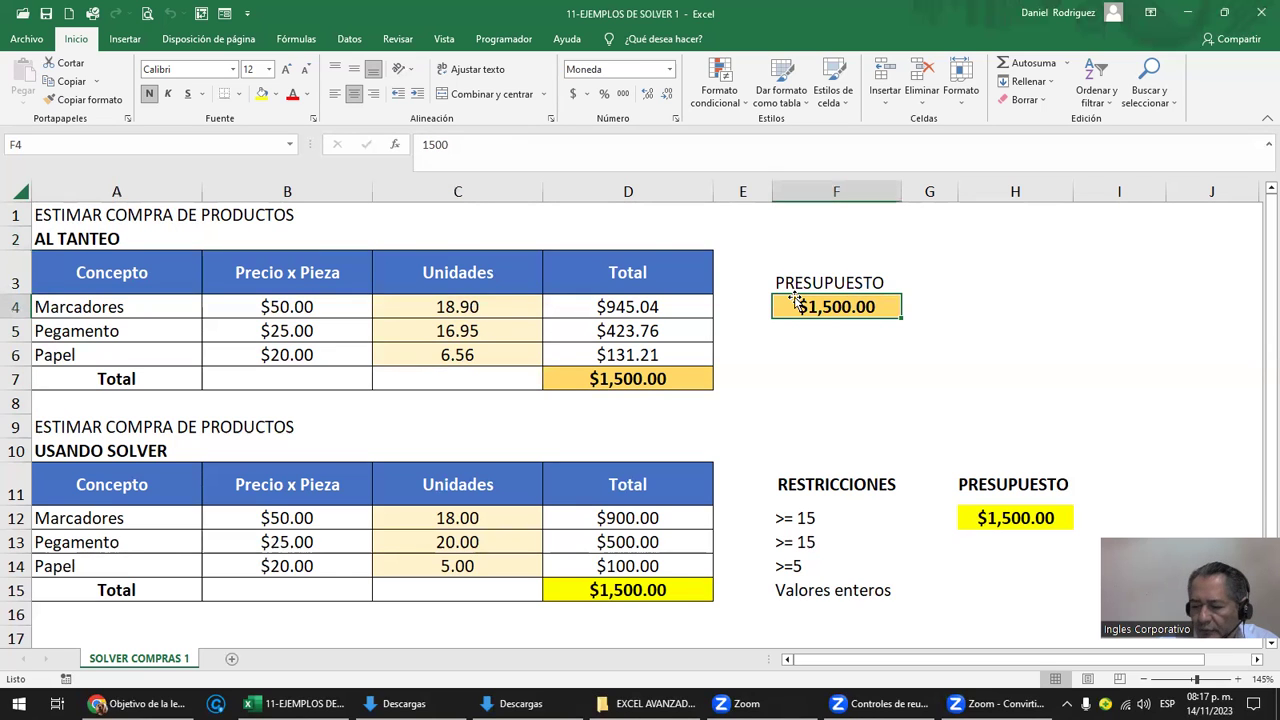
Step: Enter a 1600 budget, undoing the change and then redoing it
text(1600)
key(Return)
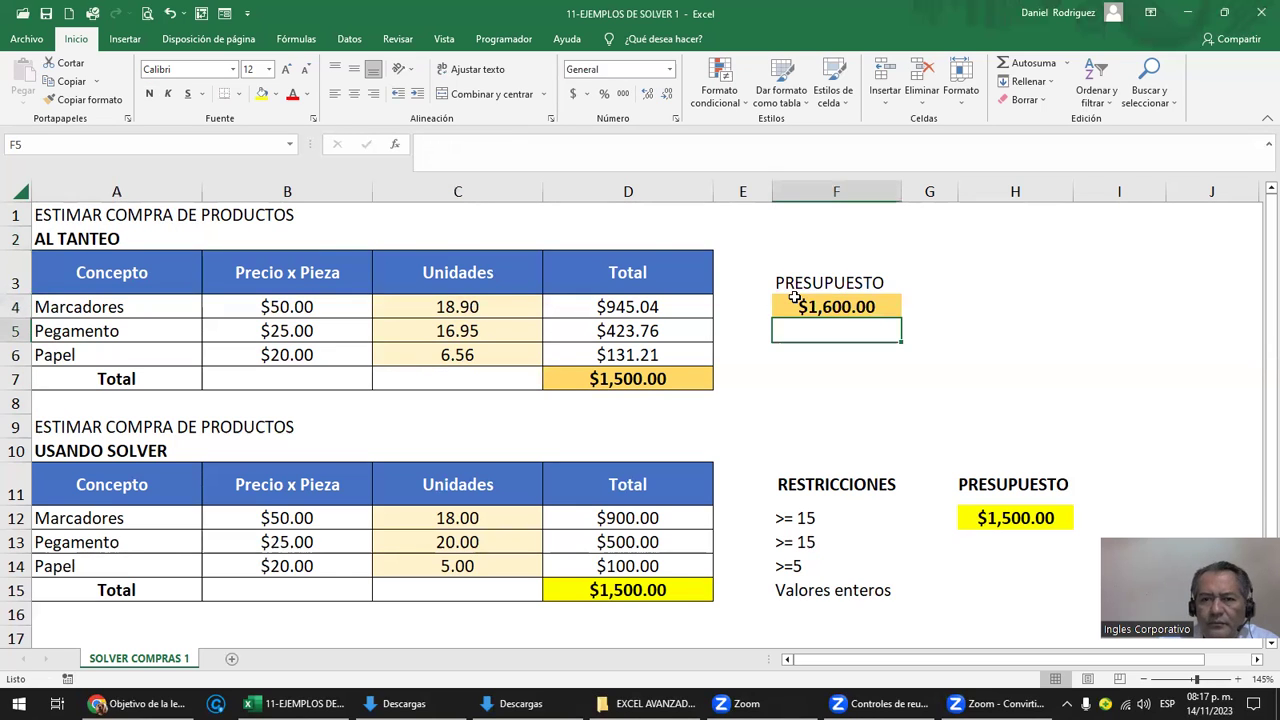
click(698, 378)
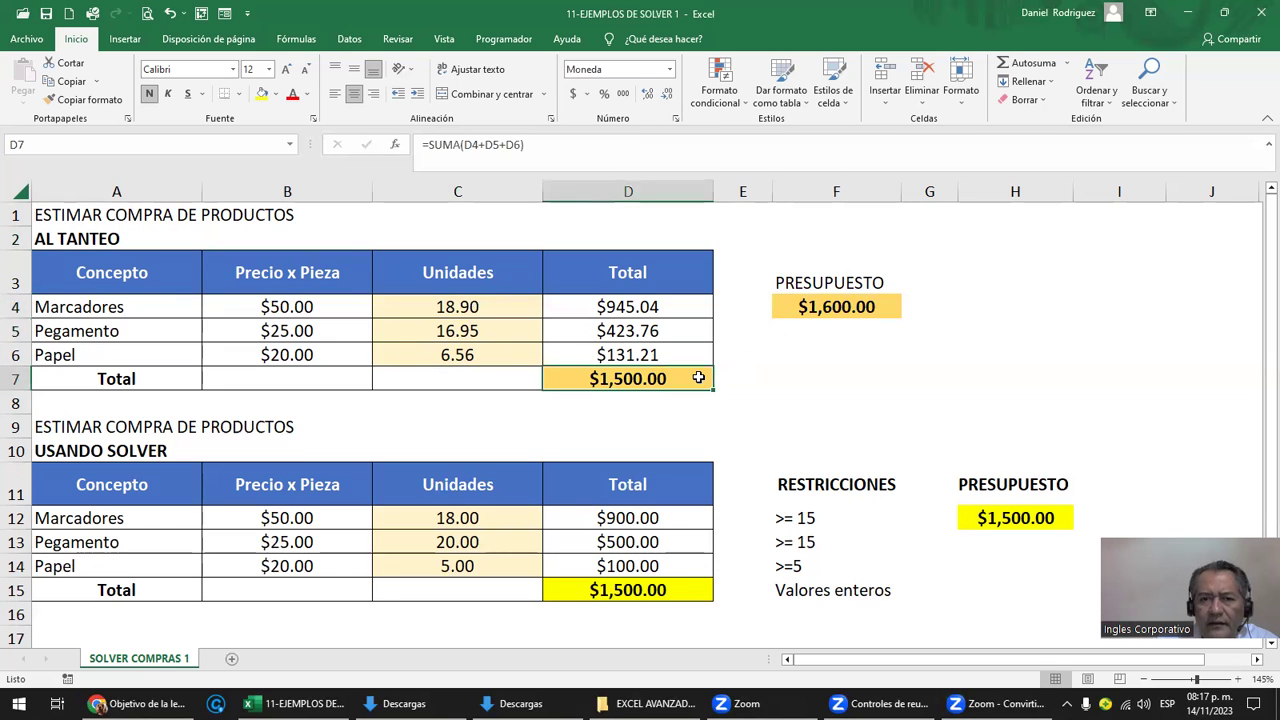
key(ctrl+z)
key(ctrl+y)
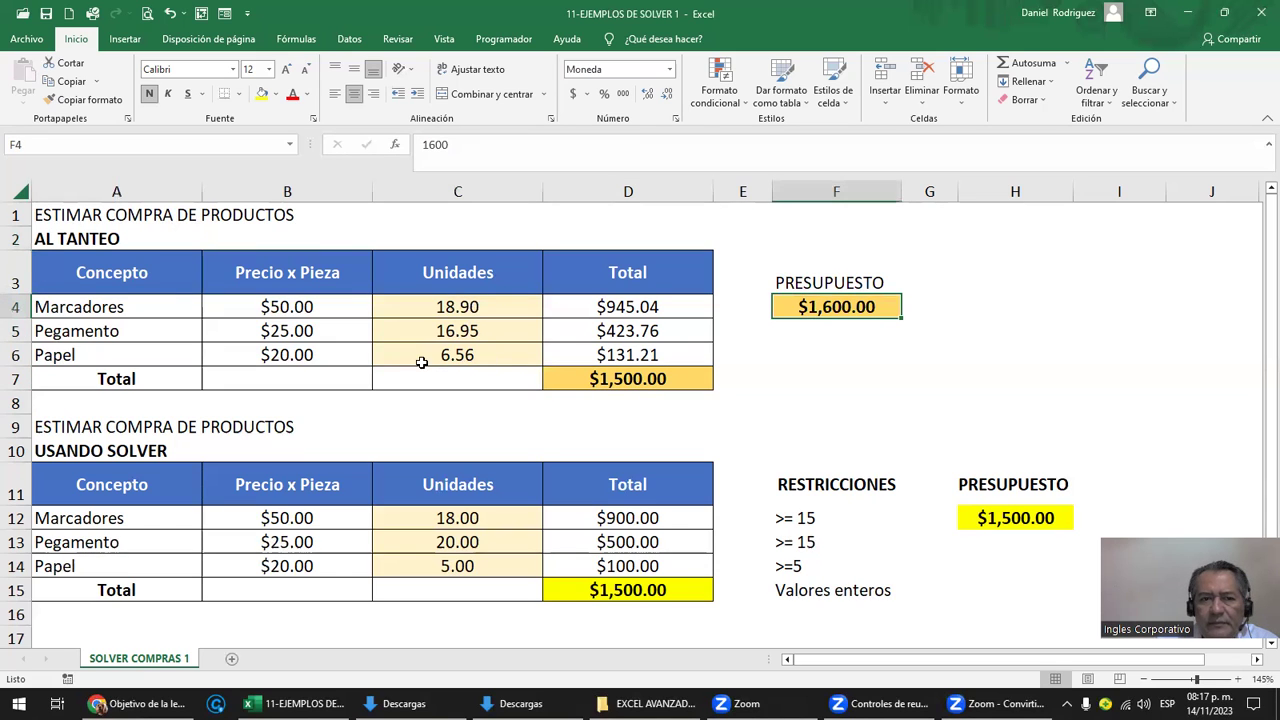
Step: Set Papel units in C6 to 15, then to 14, for a $1,648.79 total
click(421, 360)
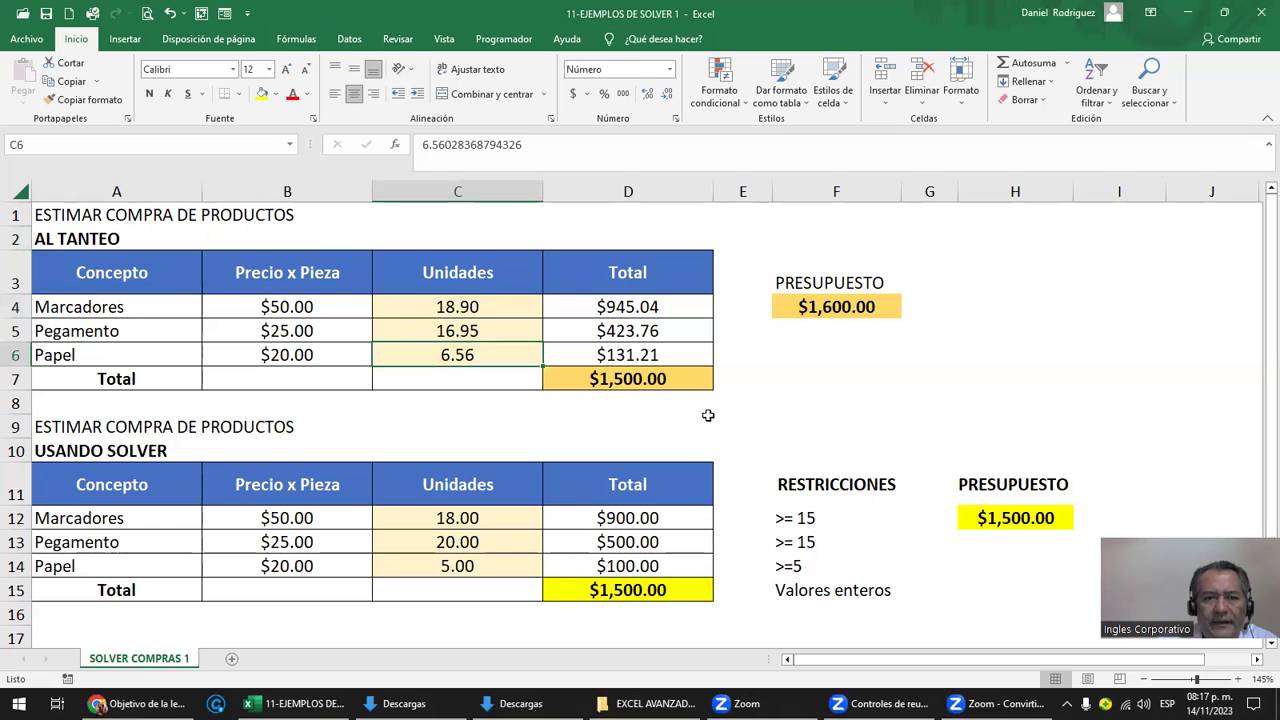
text(15)
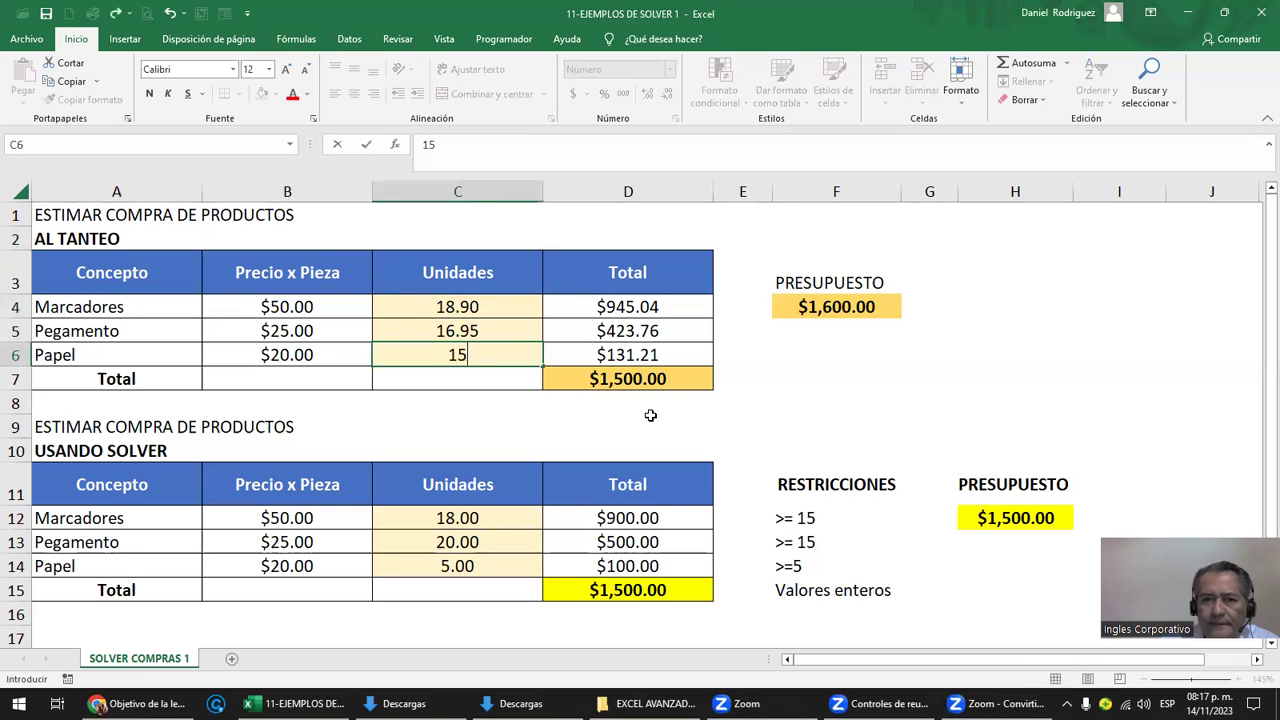
key(Return)
key(Up)
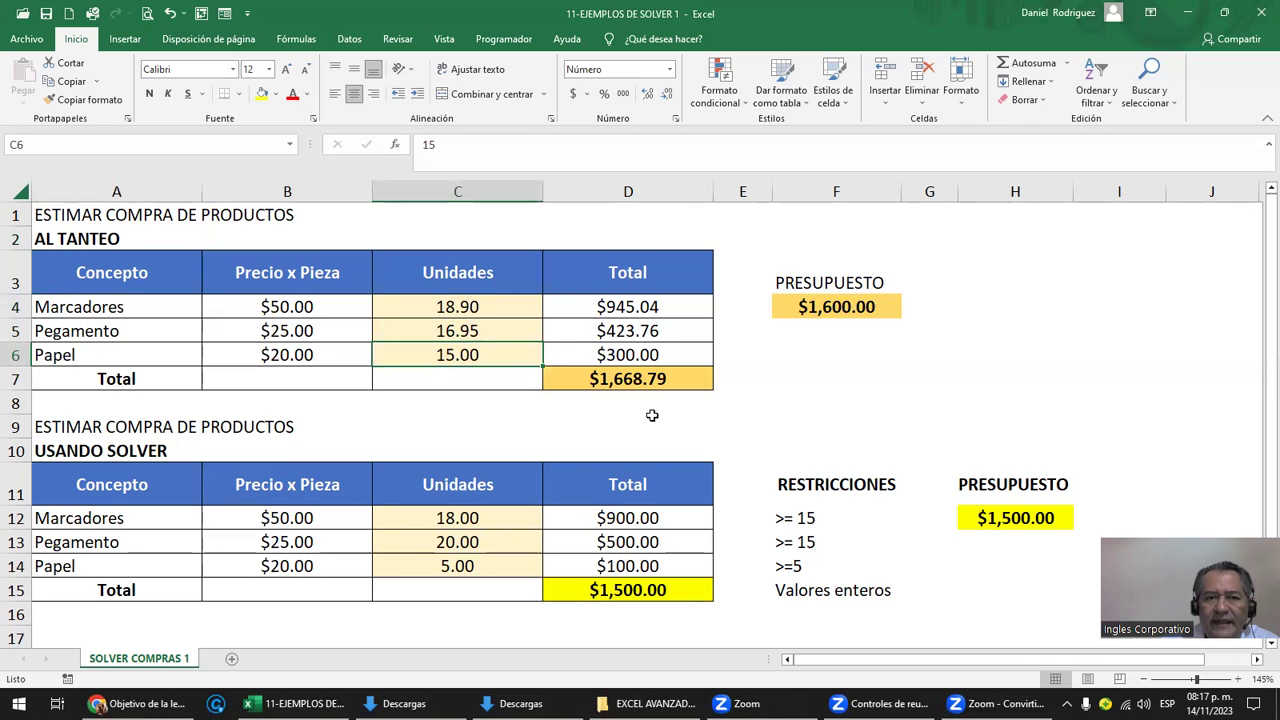
text(14)
key(Return)
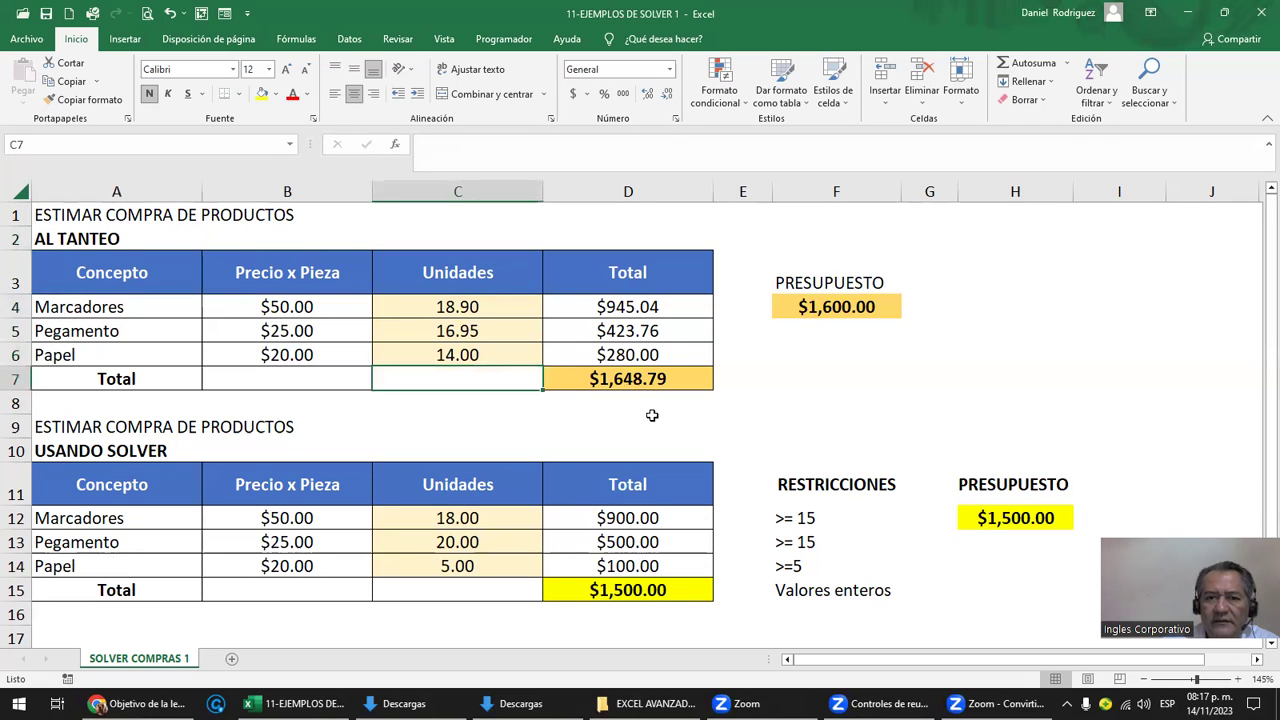
key(Up)
key(Right)
key(Down)
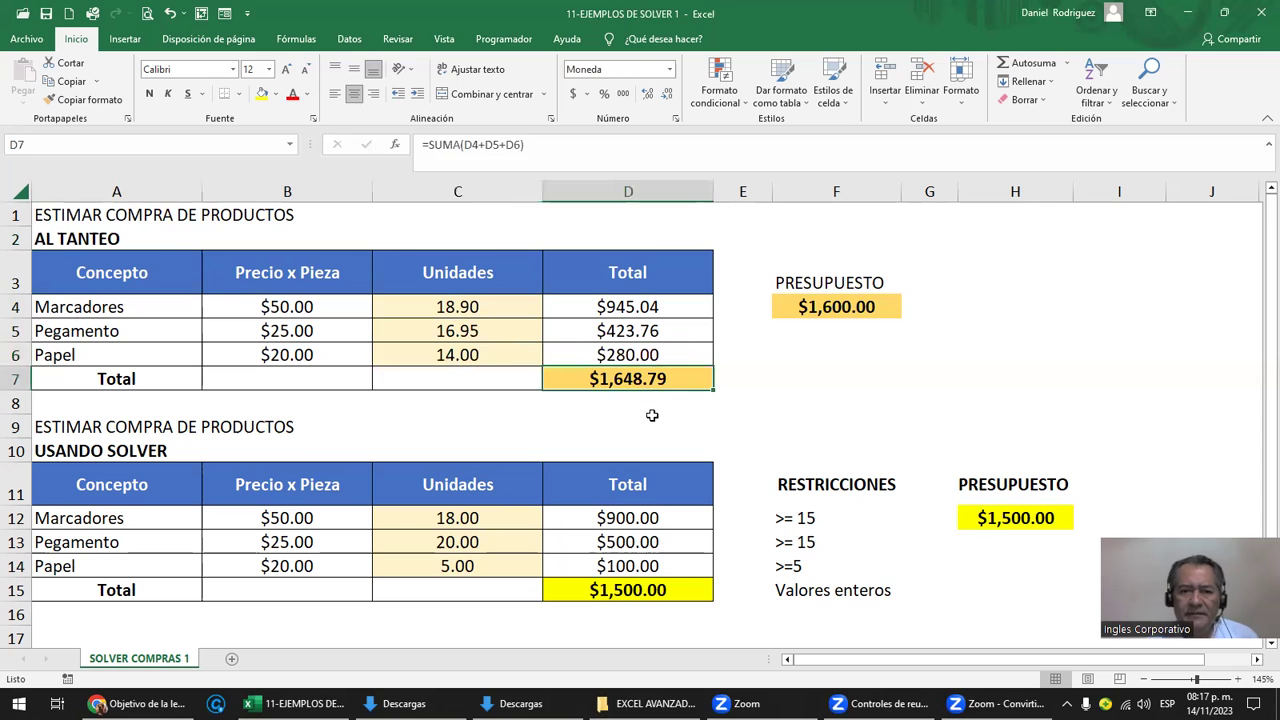
key(Right)
key(Right)
Step: Label cell F7 'Diferencia', correcting the typos along the way
text(=)
key(BackSpace)
text(iu)
key(BackSpace)
key(BackSpace)
key(BackSpace)
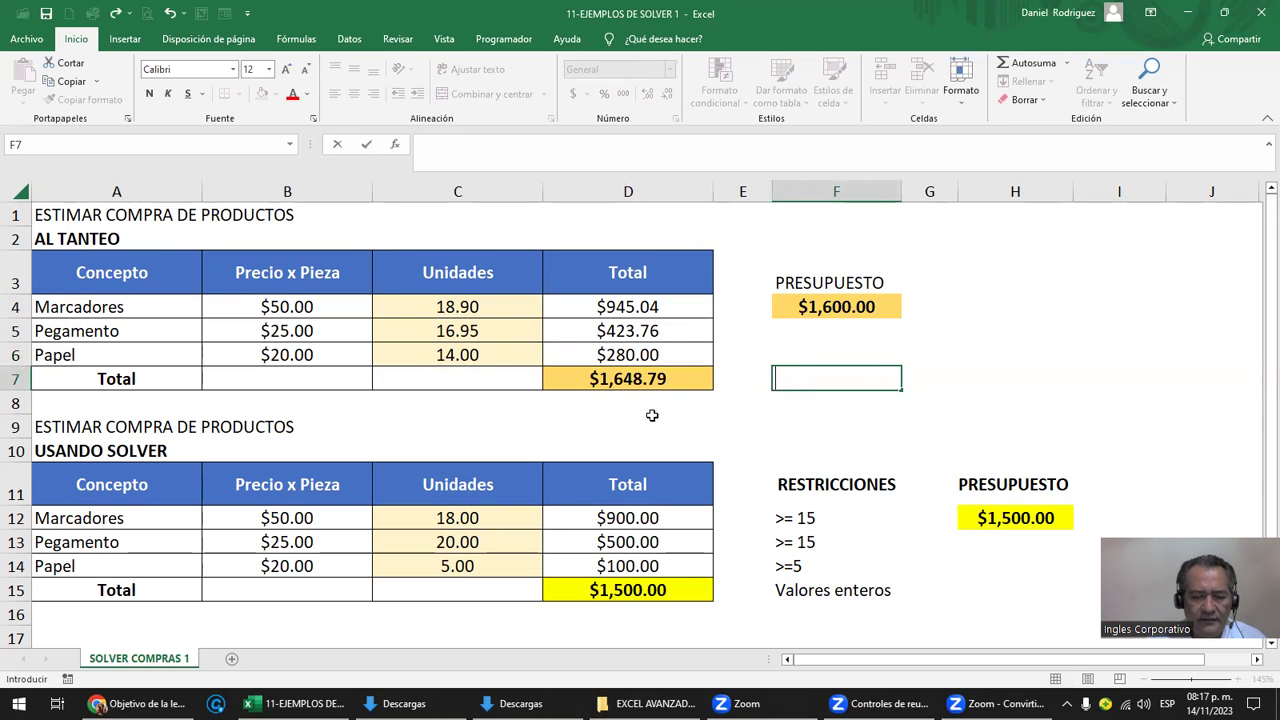
text(Diferencia)
key(Return)
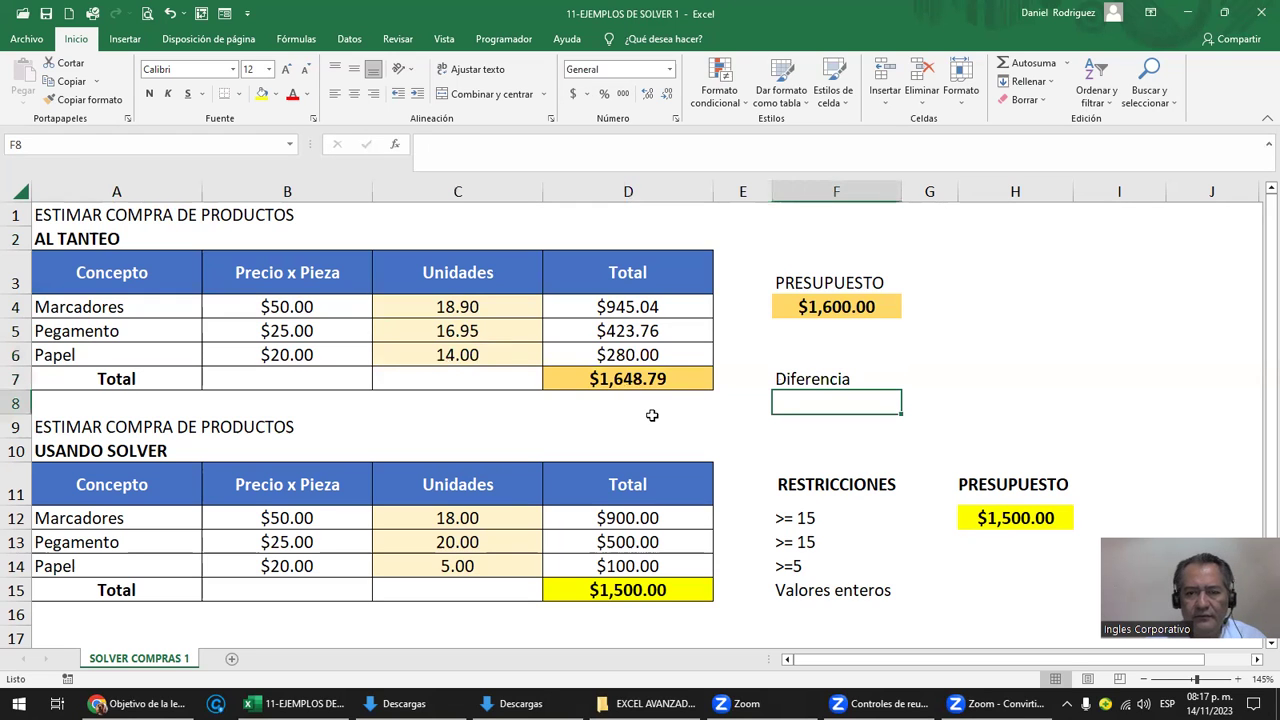
Step: Enter the difference formula =F4-D7 in F8 and color it red
text(=)
click(794, 303)
text(-)
click(652, 379)
key(Return)
key(Up)
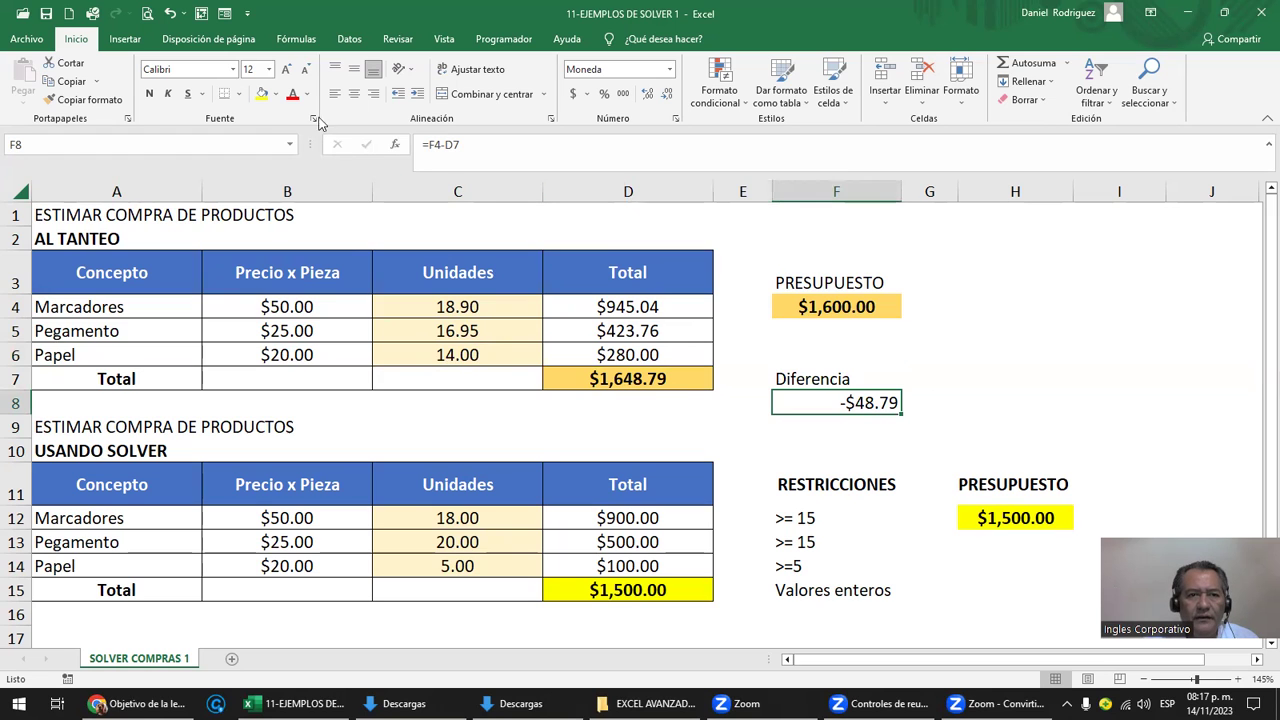
click(292, 95)
Step: Lower Papel units to 12, then to 11, for a $1,588.79 total
click(581, 377)
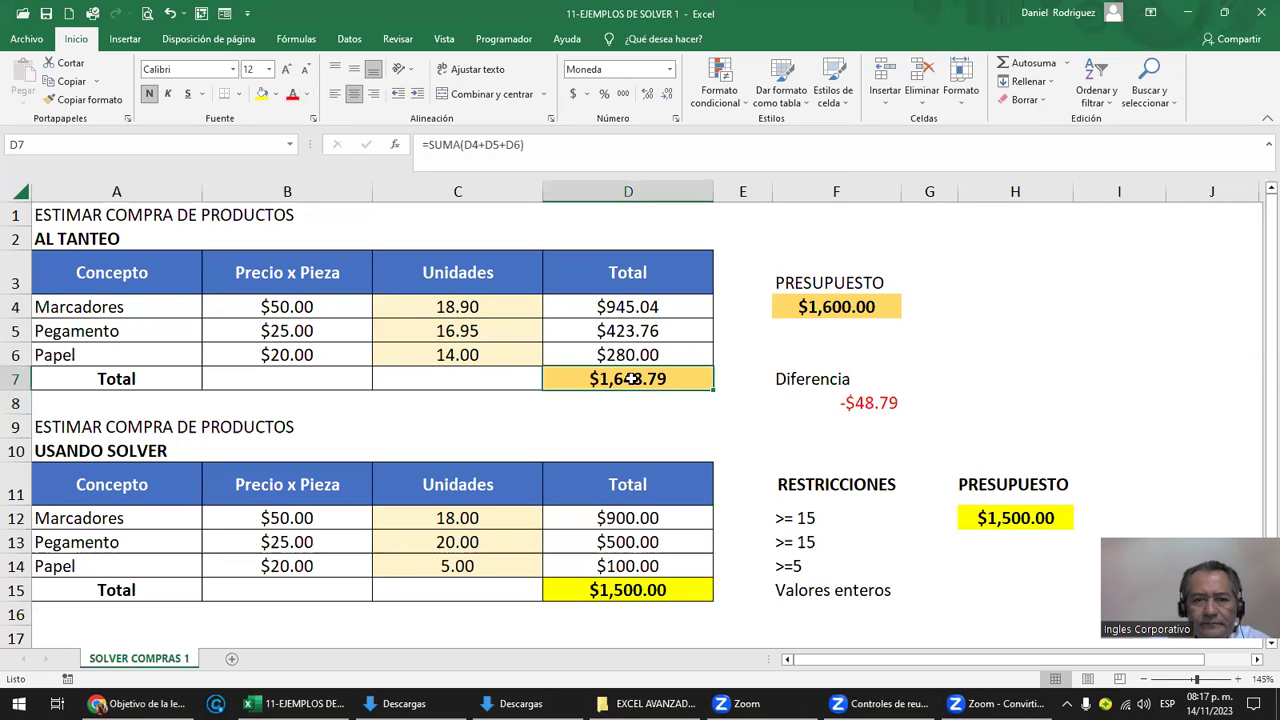
click(484, 358)
text(12)
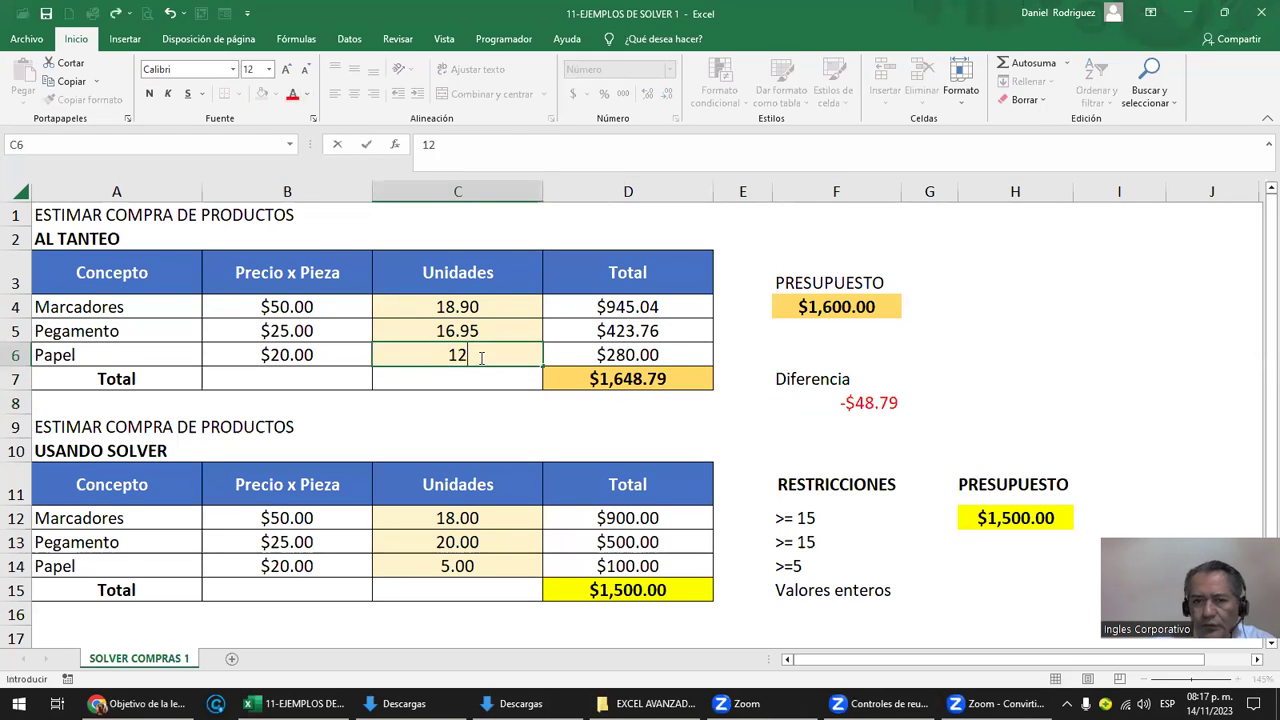
key(Return)
click(479, 357)
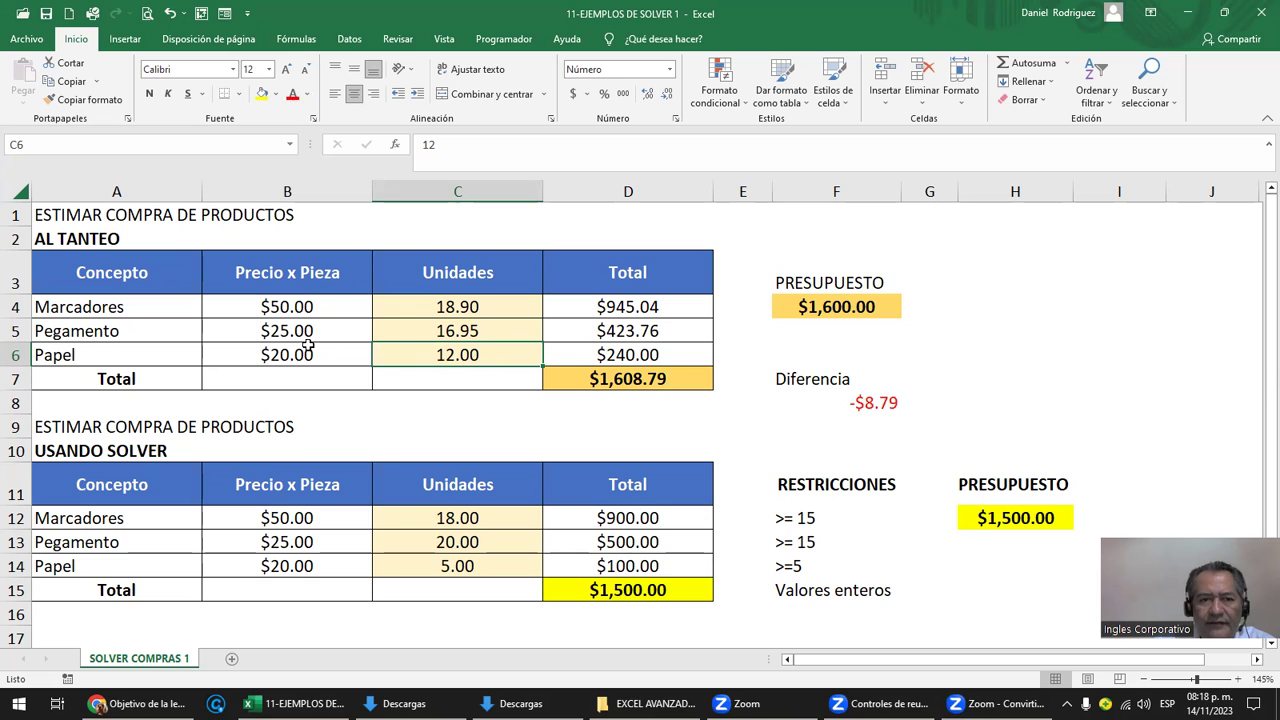
text(11)
key(Return)
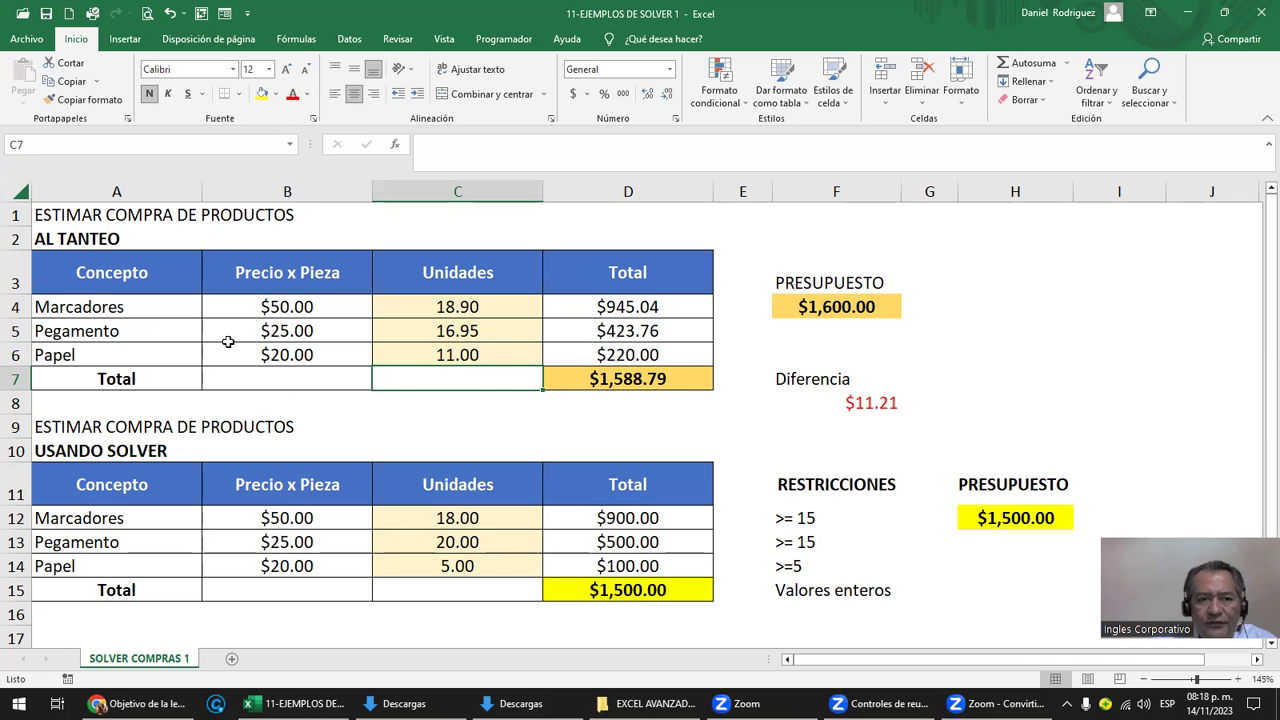
mouse_move(129, 306)
mouse_down()
mouse_move(545, 304)
mouse_move(591, 378)
mouse_up()
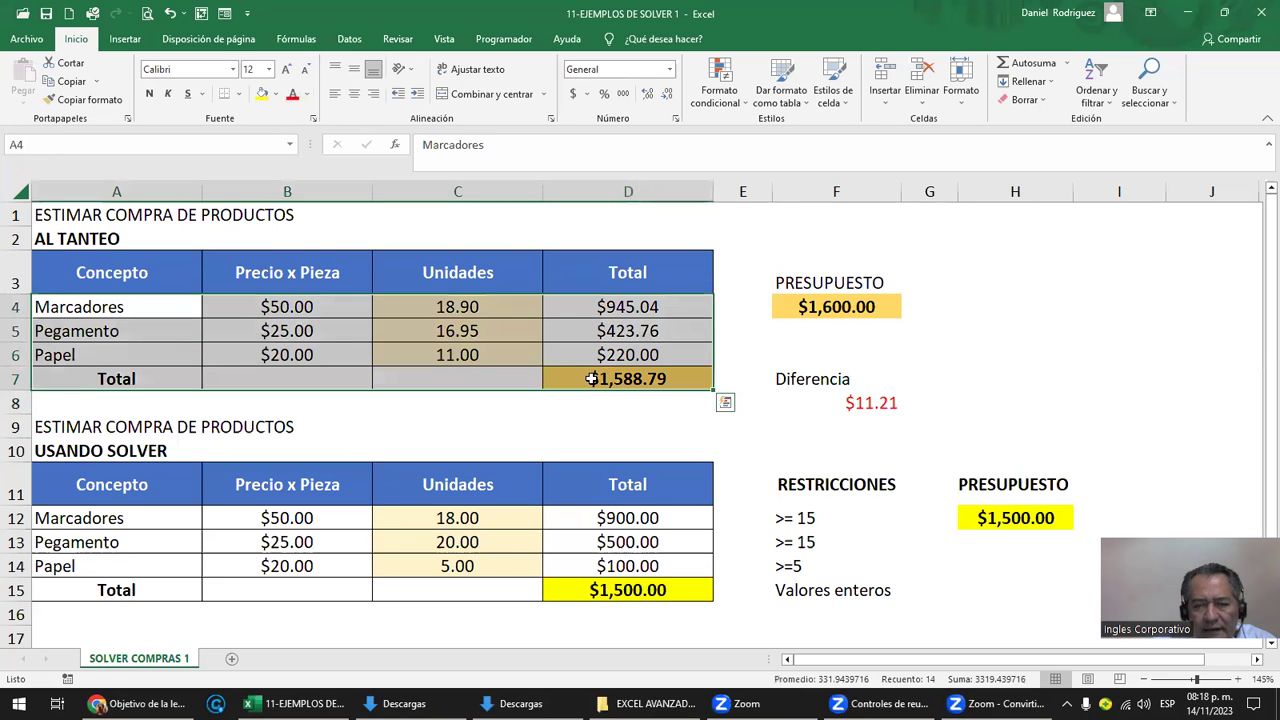
drag(470, 307, 480, 355)
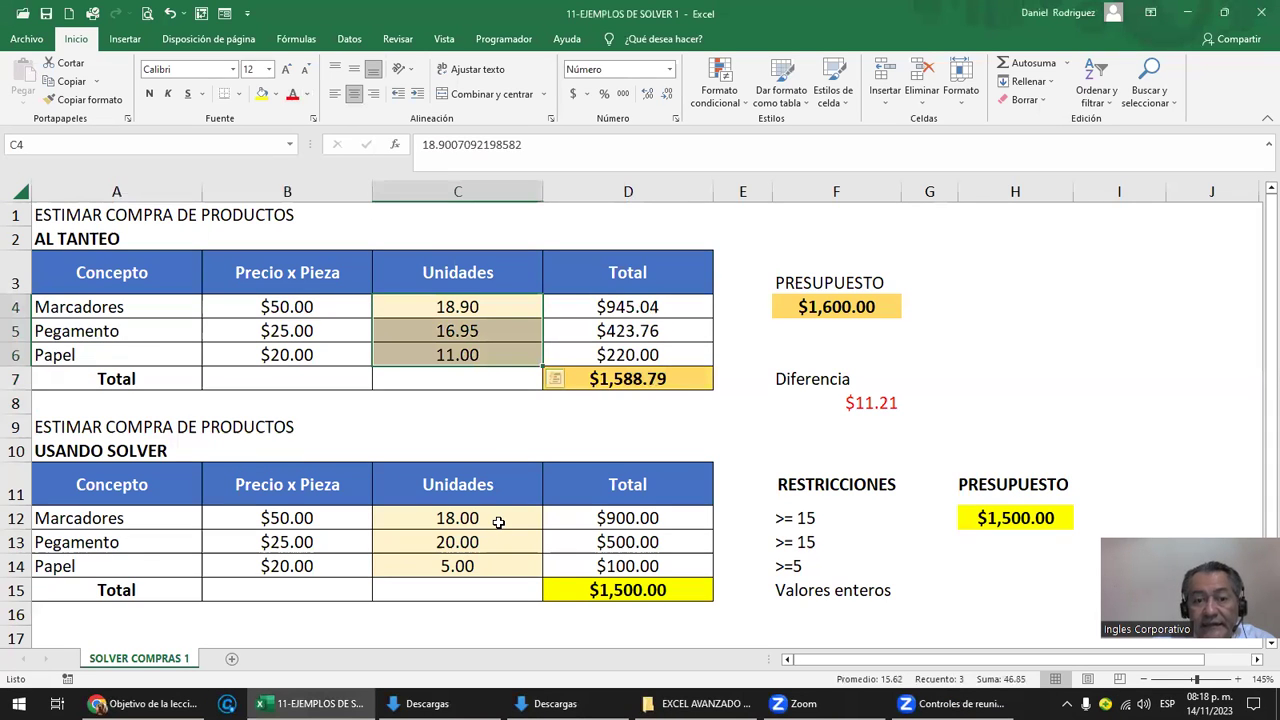
Step: Clear the USANDO SOLVER unit quantities in C12:C14
click(498, 521)
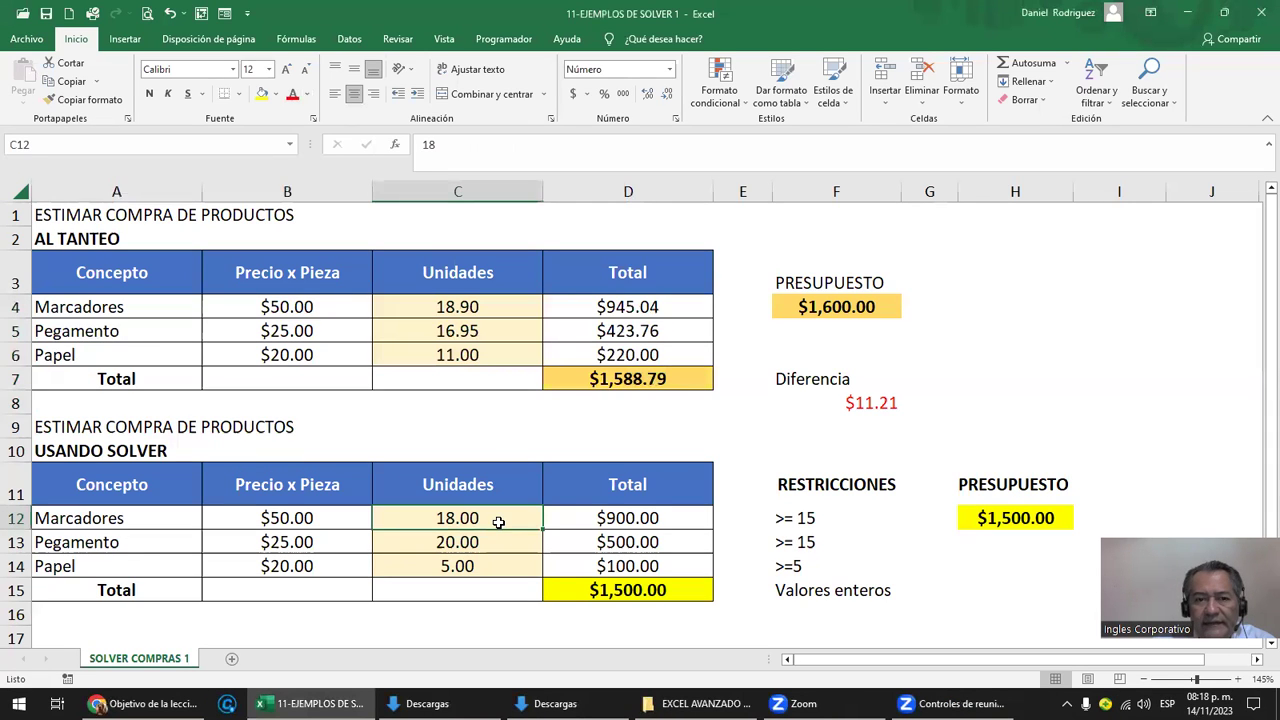
click(66, 426)
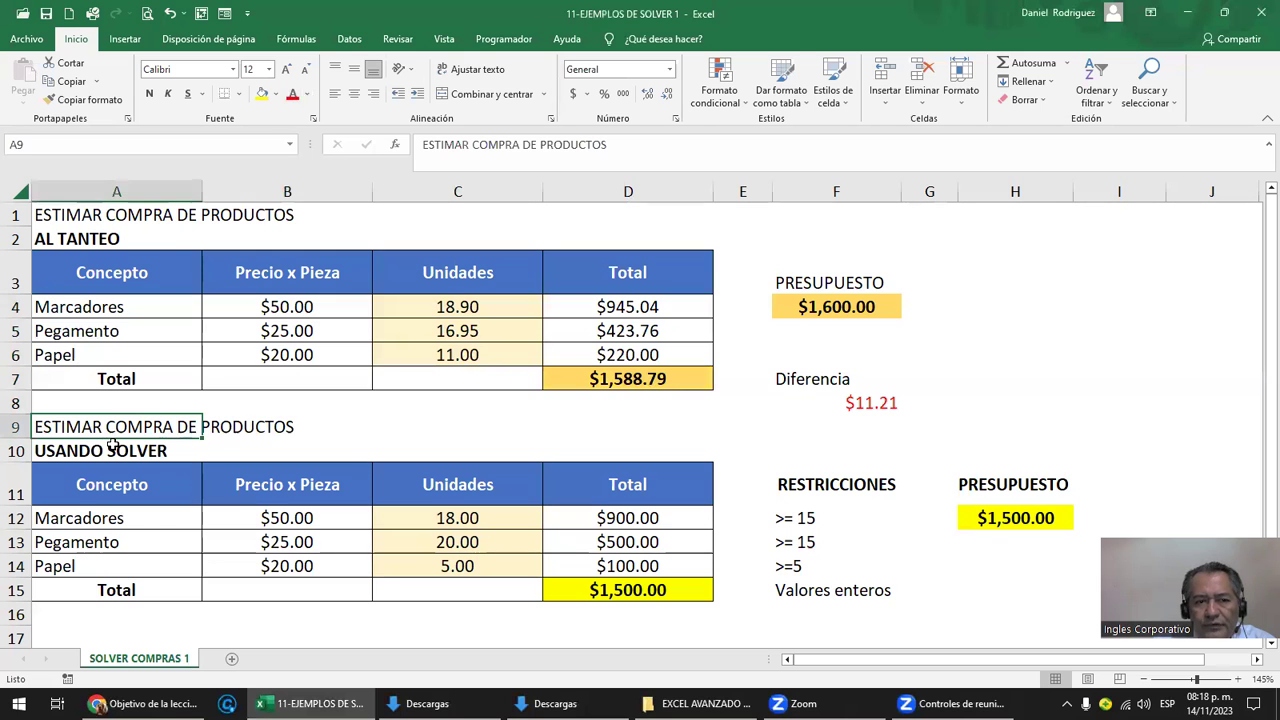
scroll(113, 451, down, 2)
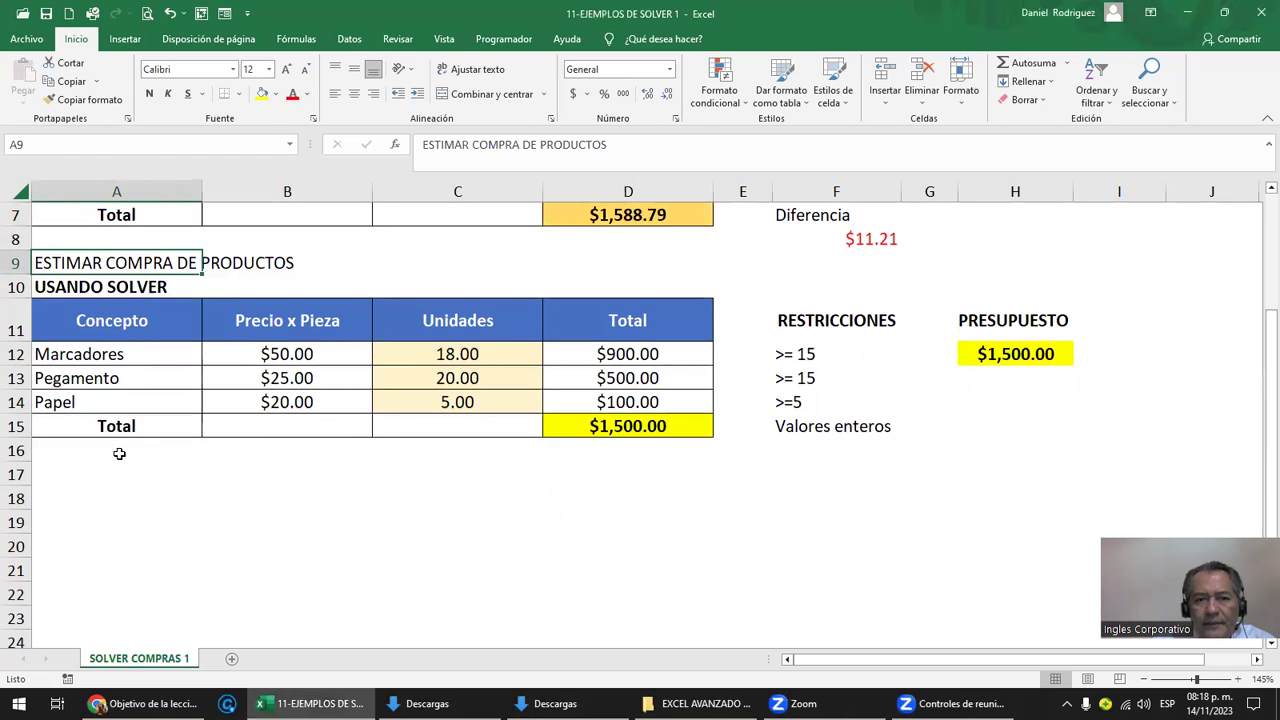
scroll(117, 452, up, 1)
drag(127, 428, 393, 477)
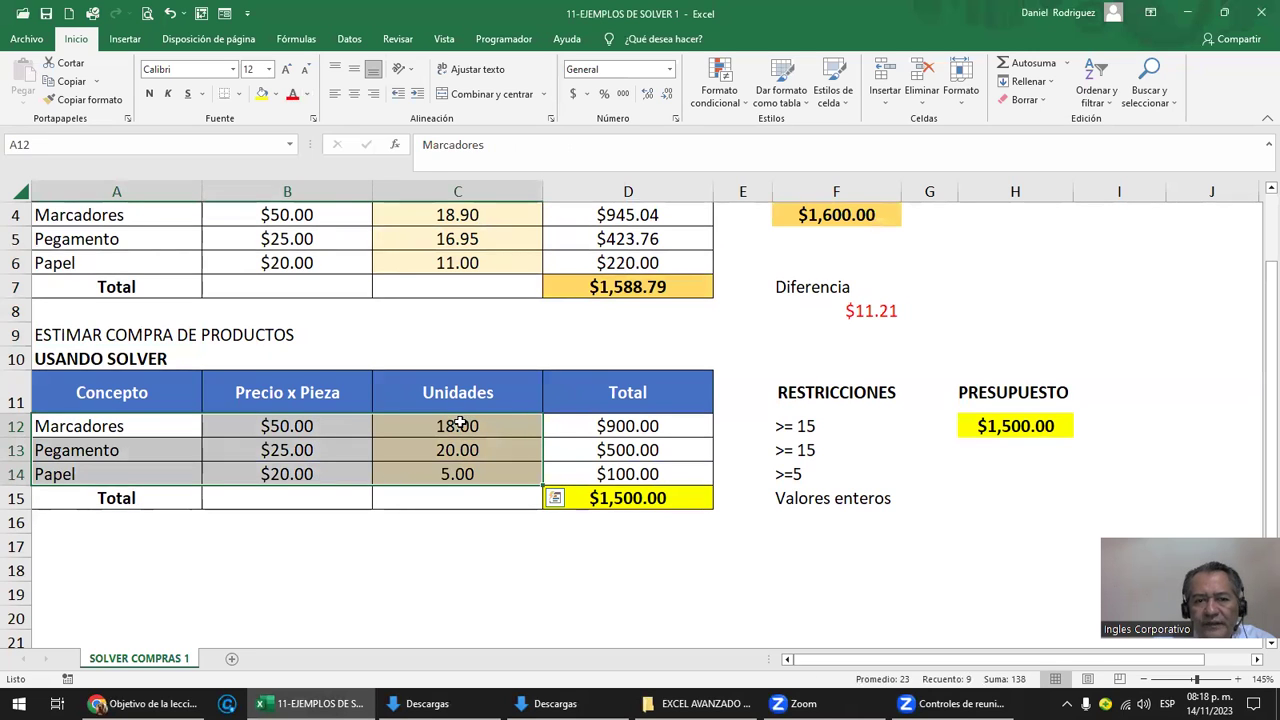
drag(458, 420, 481, 474)
key(Delete)
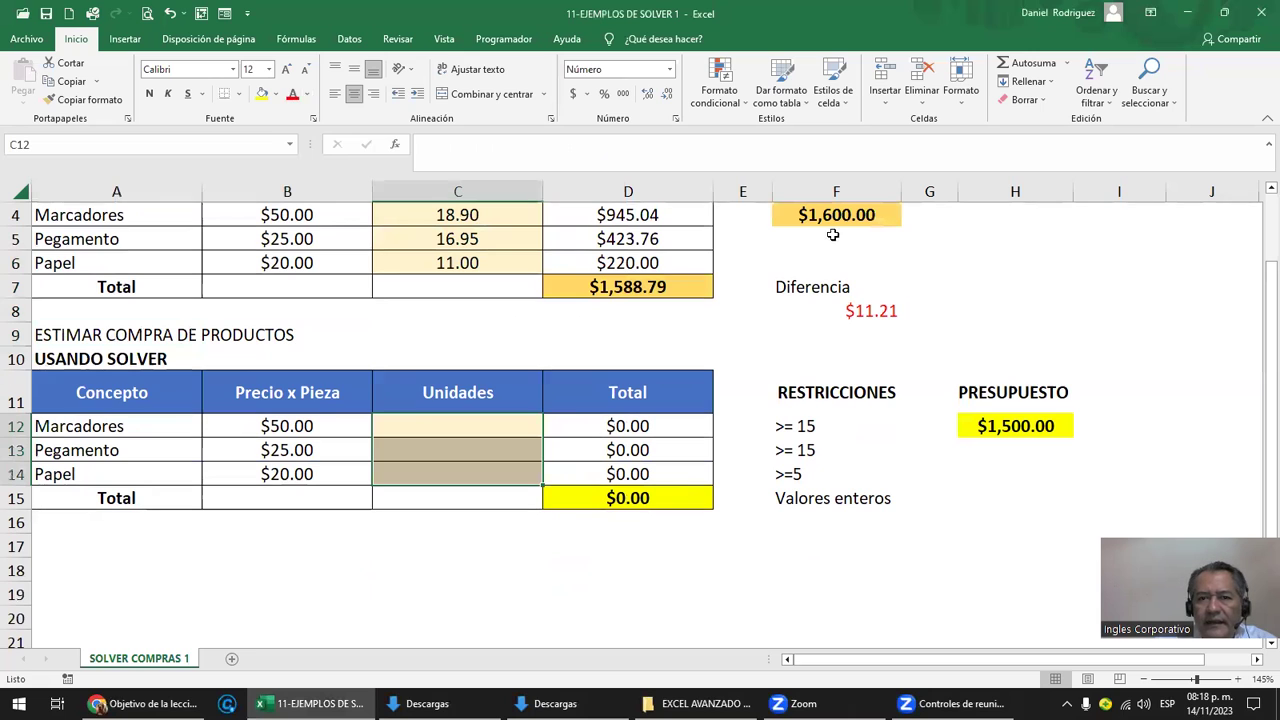
Step: Set the USANDO SOLVER budget to 1,600 and check the D15 total formula
click(1000, 414)
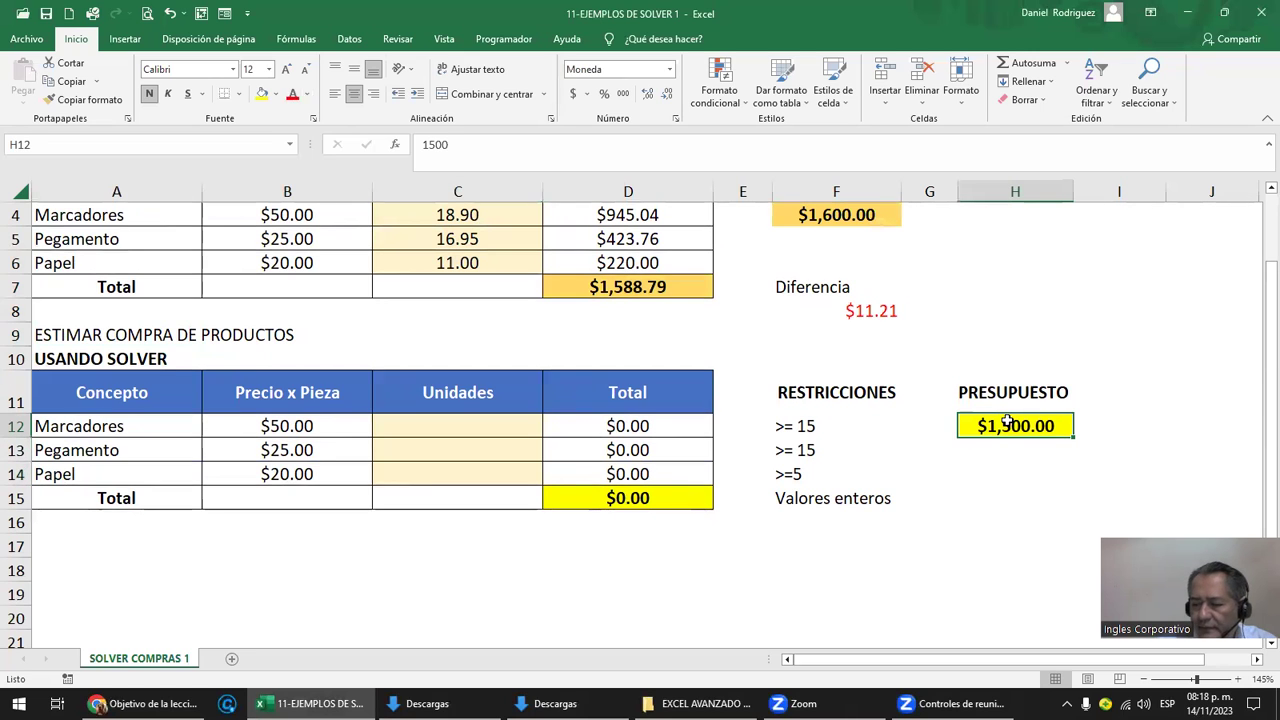
text(1,60)
text(0)
key(Return)
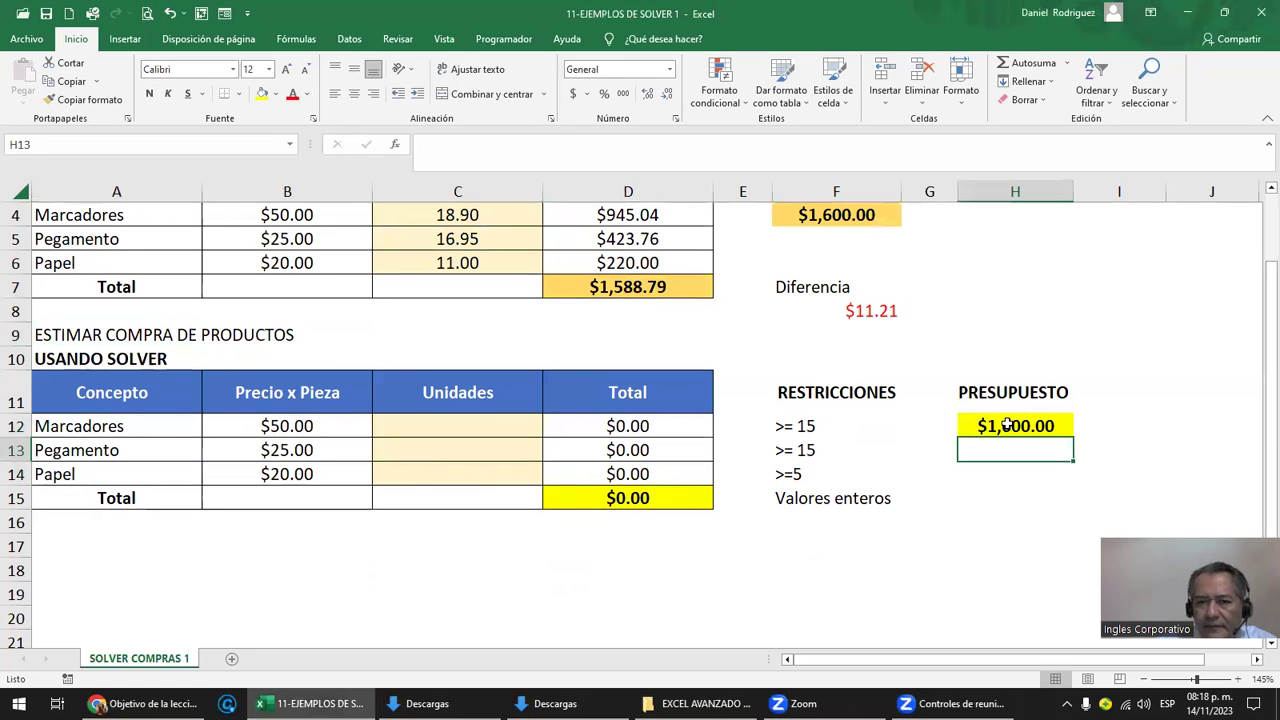
double_click(623, 497)
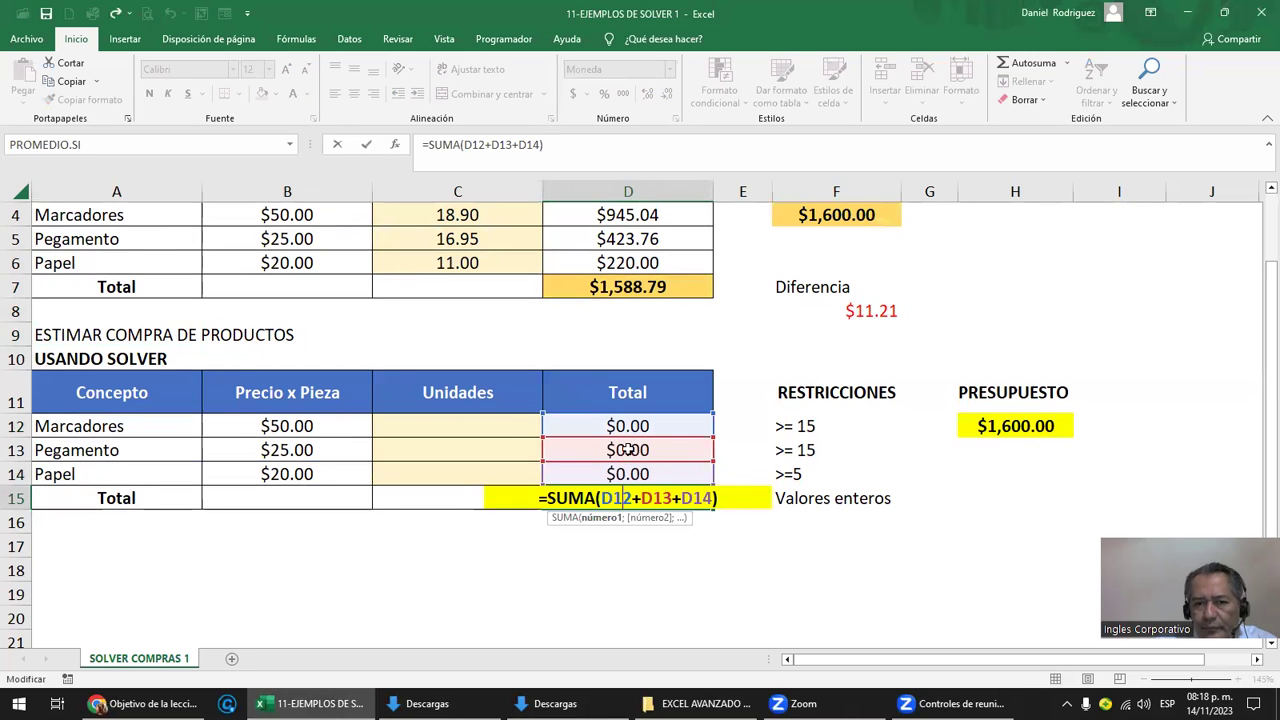
Step: Enter 1 unit each for Marcadores, Pegamento and Papel, giving a $95.00 total
click(437, 432)
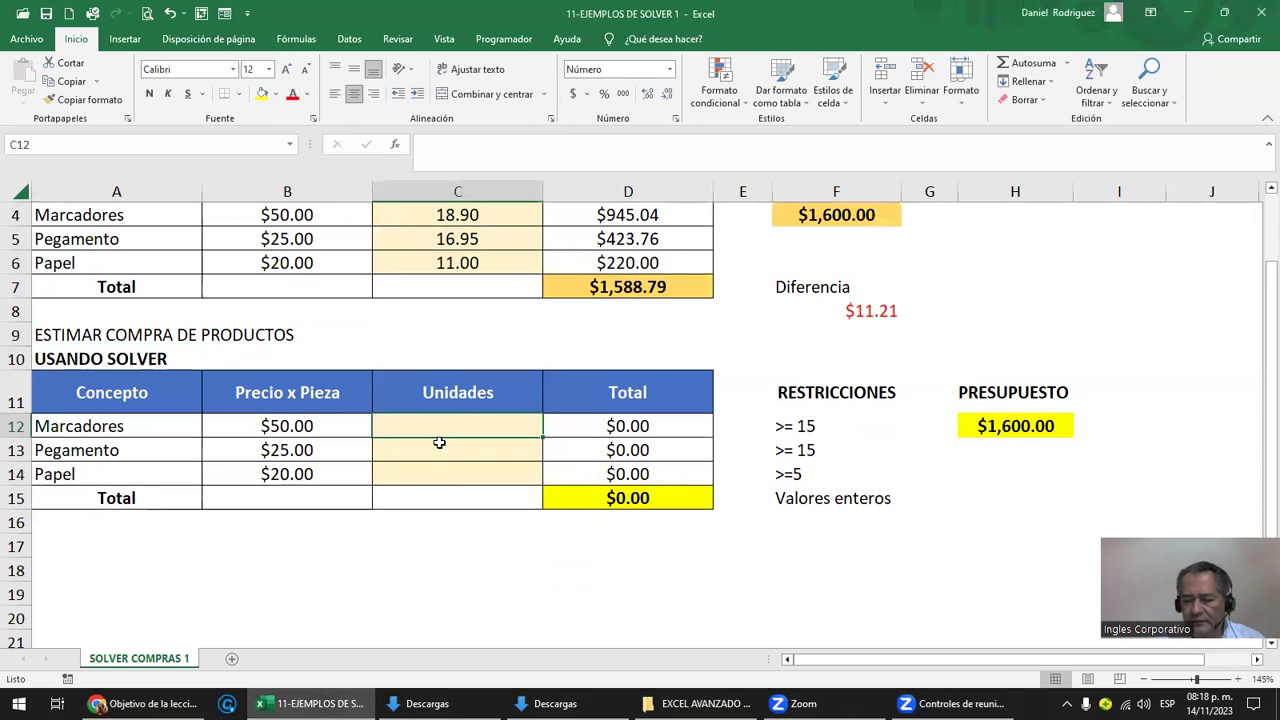
text(1)
key(Return)
text(1)
key(Return)
text(1)
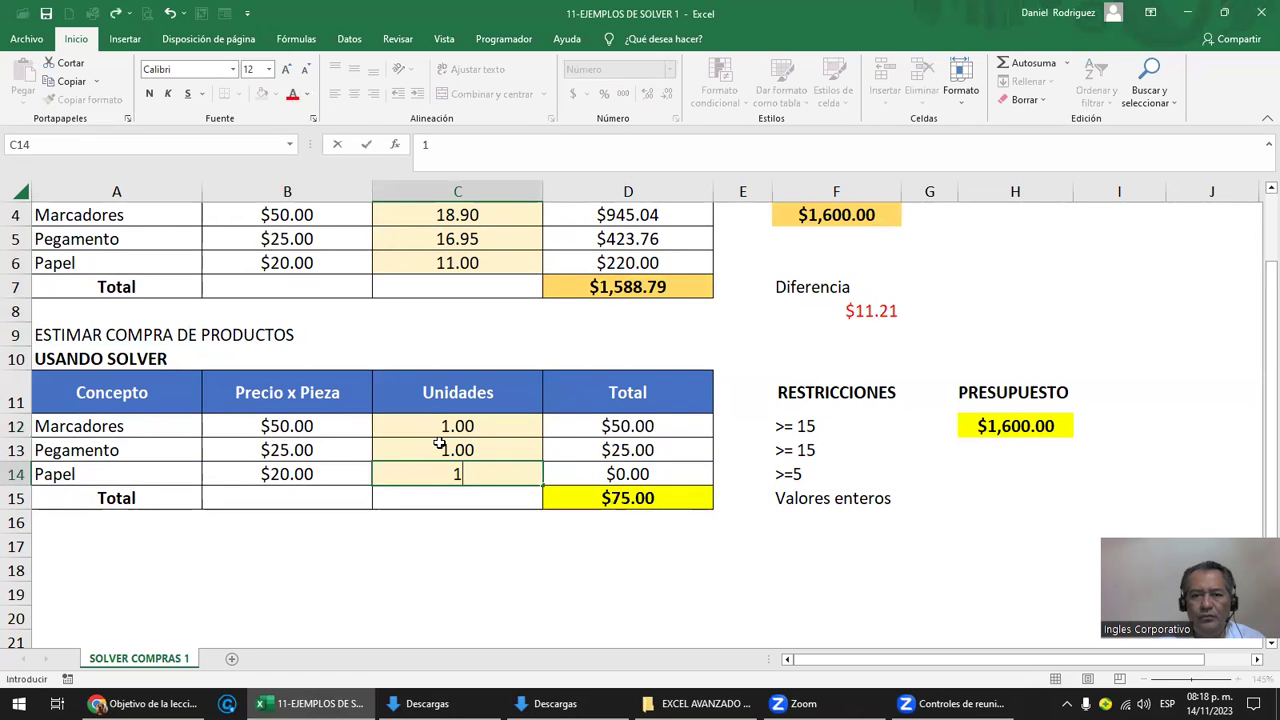
key(Return)
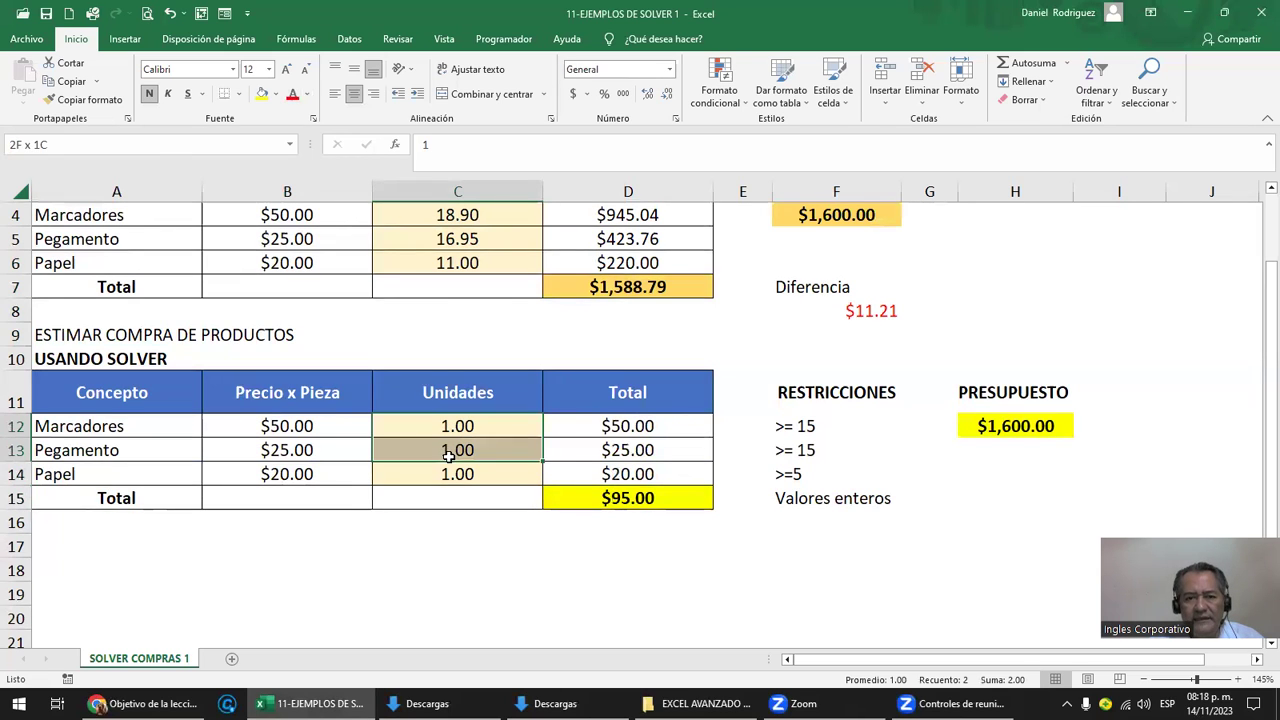
drag(450, 425, 450, 474)
drag(449, 422, 451, 474)
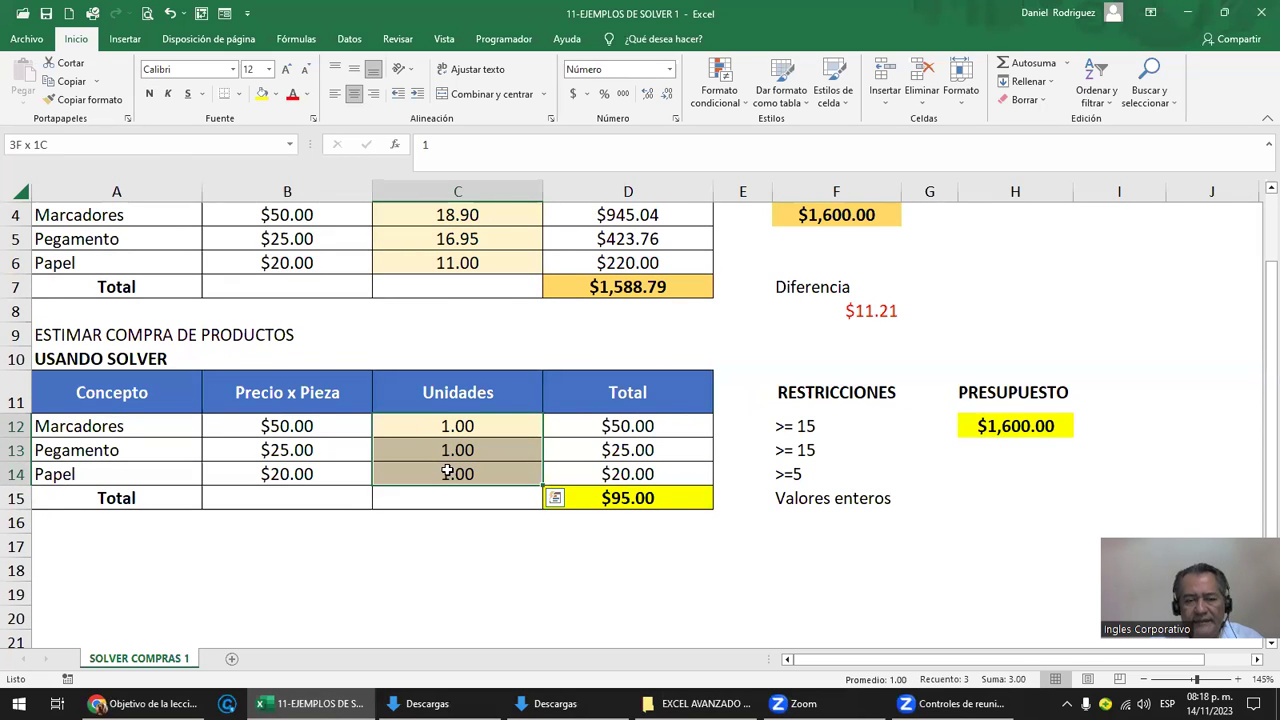
Step: Move the RESTRICCIONES list (>= 15, >= 15, >=5, Valores enteros) from F11:F15 to column J
drag(832, 408, 872, 513)
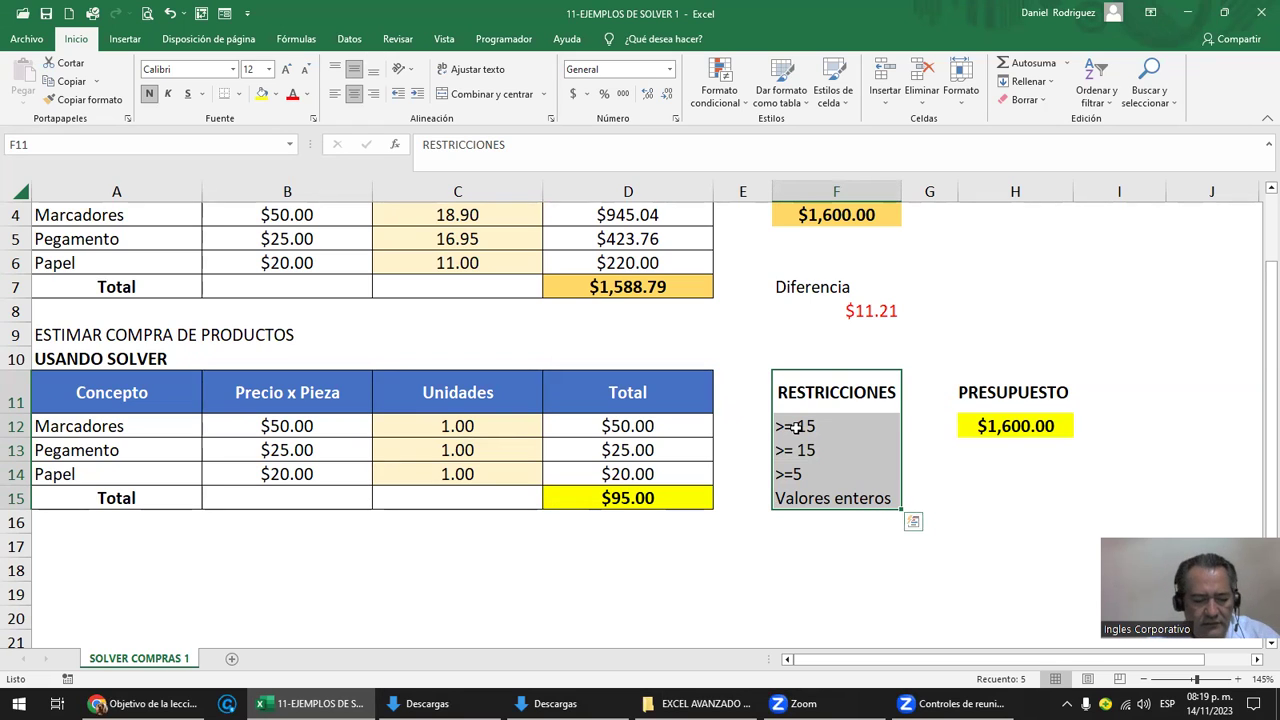
key(ctrl+c)
key(Right)
key(Right)
key(Right)
key(Right)
key(Right)
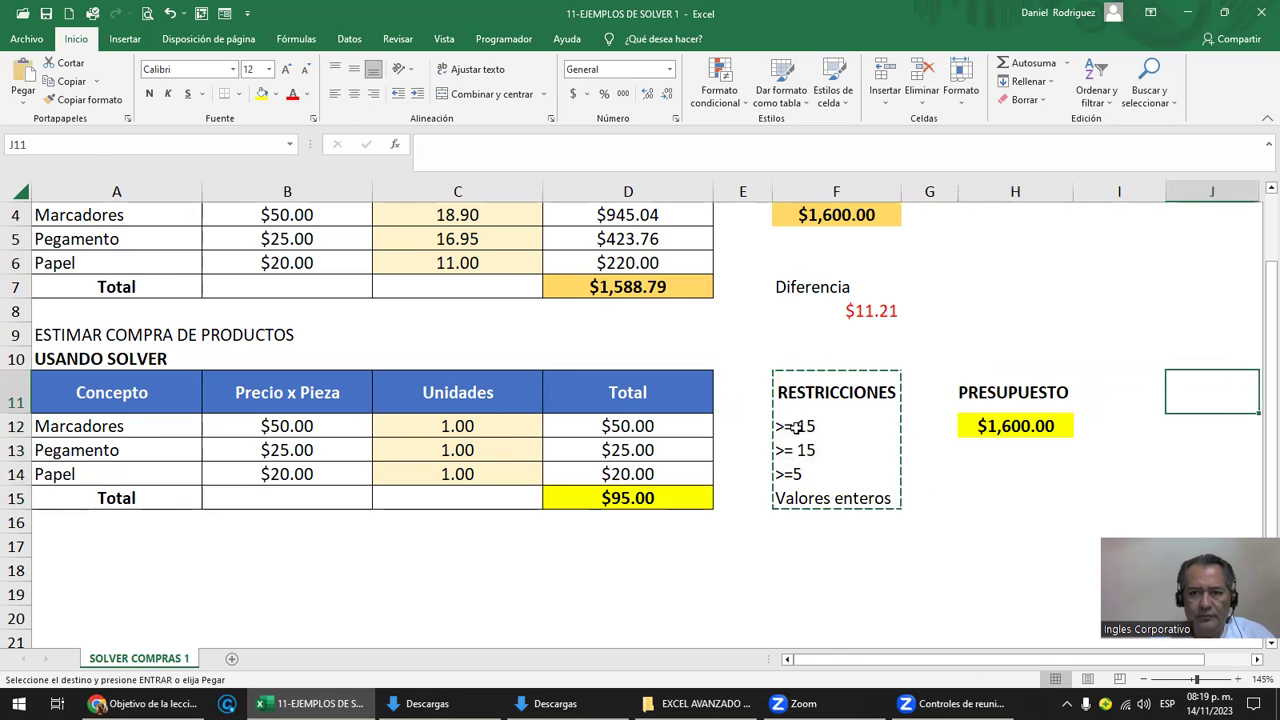
key(Left)
key(ctrl+v)
key(Left)
key(Left)
key(Left)
key(Left)
key(Left)
key(Left)
key(Left)
key(Left)
key(Left)
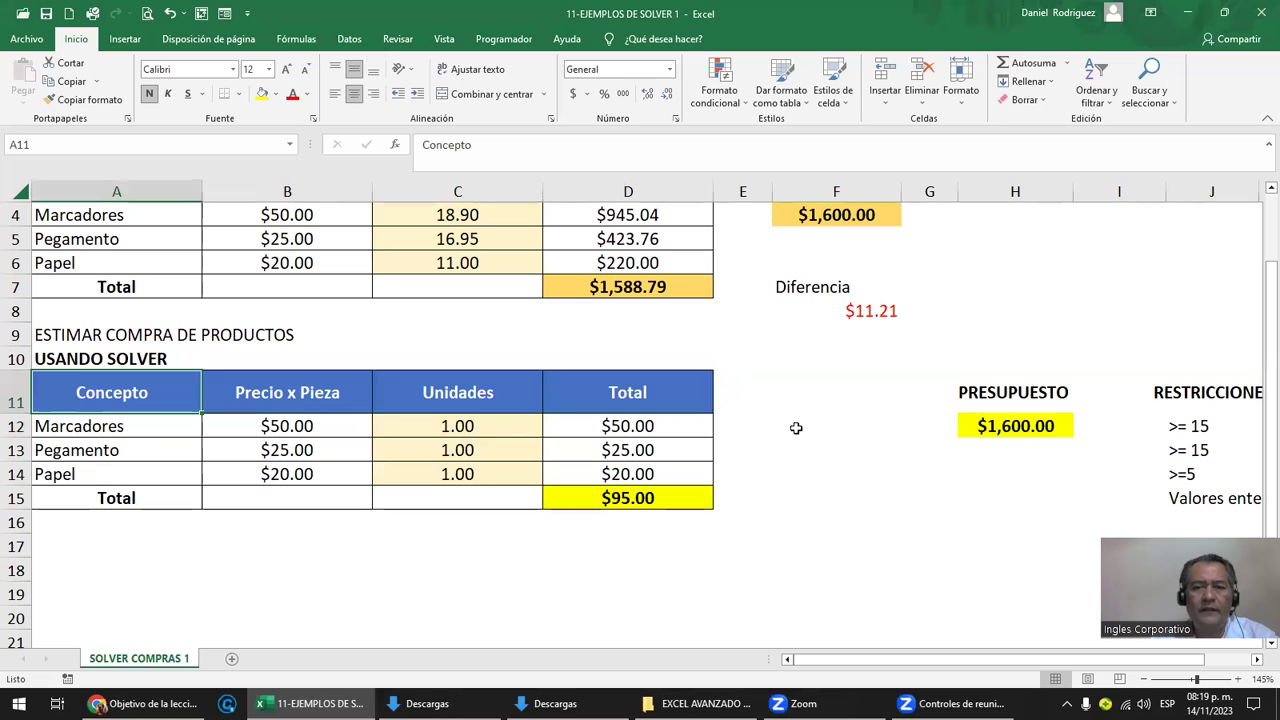
click(449, 426)
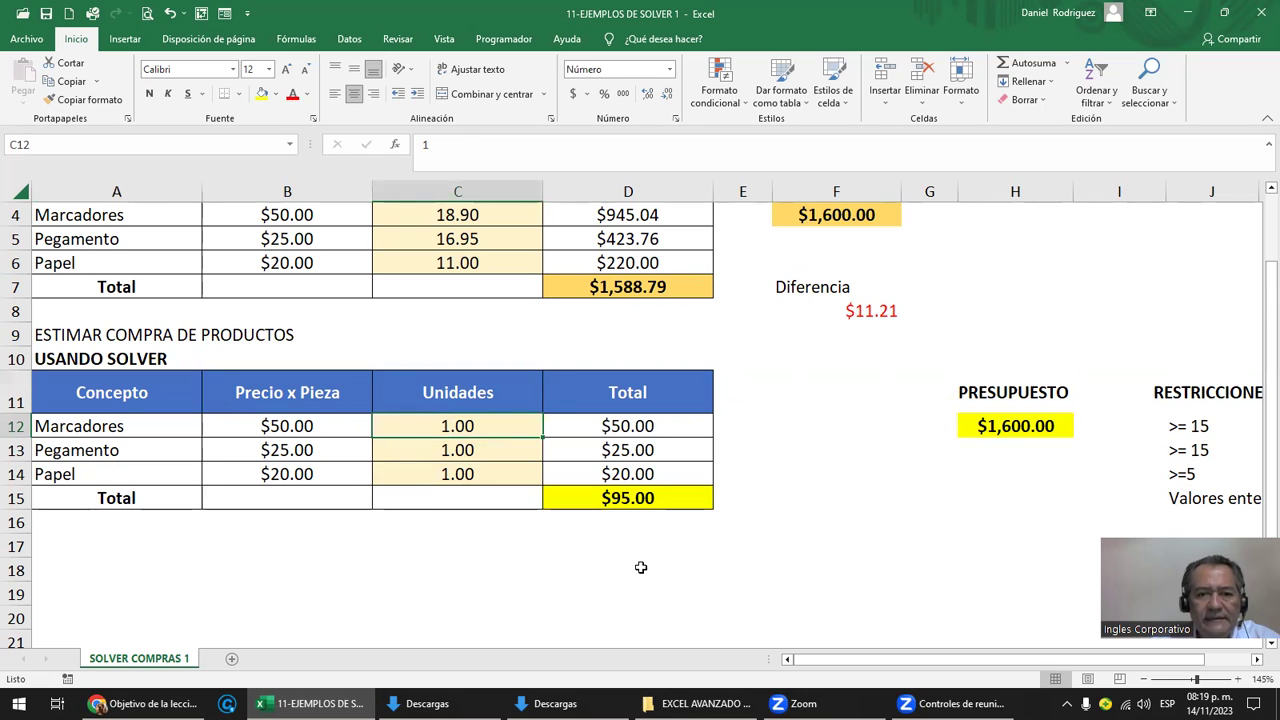
click(636, 498)
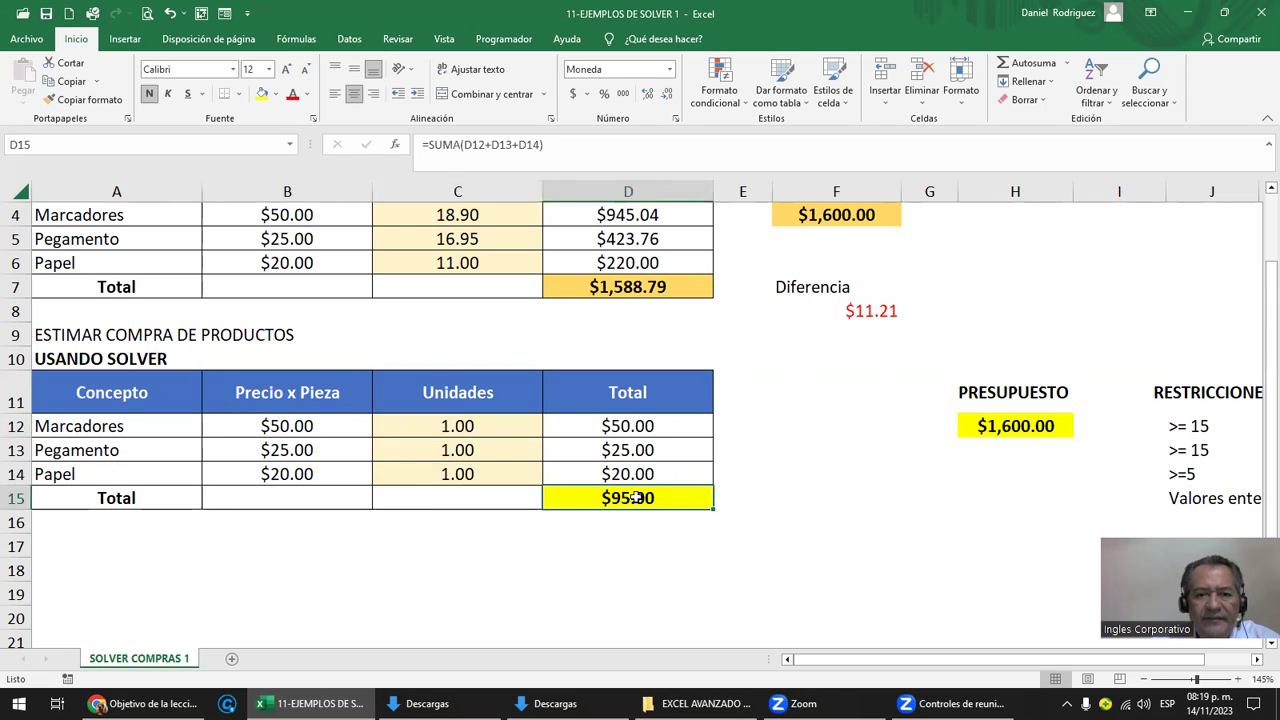
click(1018, 425)
click(470, 427)
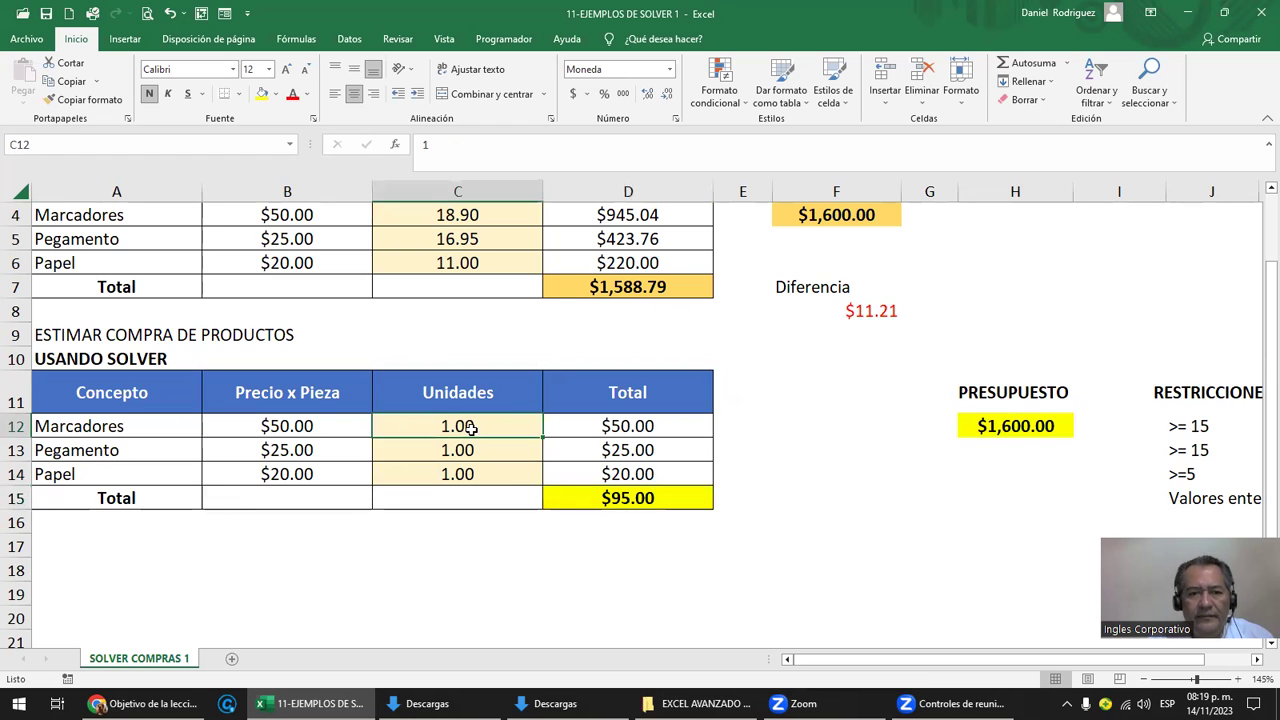
drag(470, 427, 474, 472)
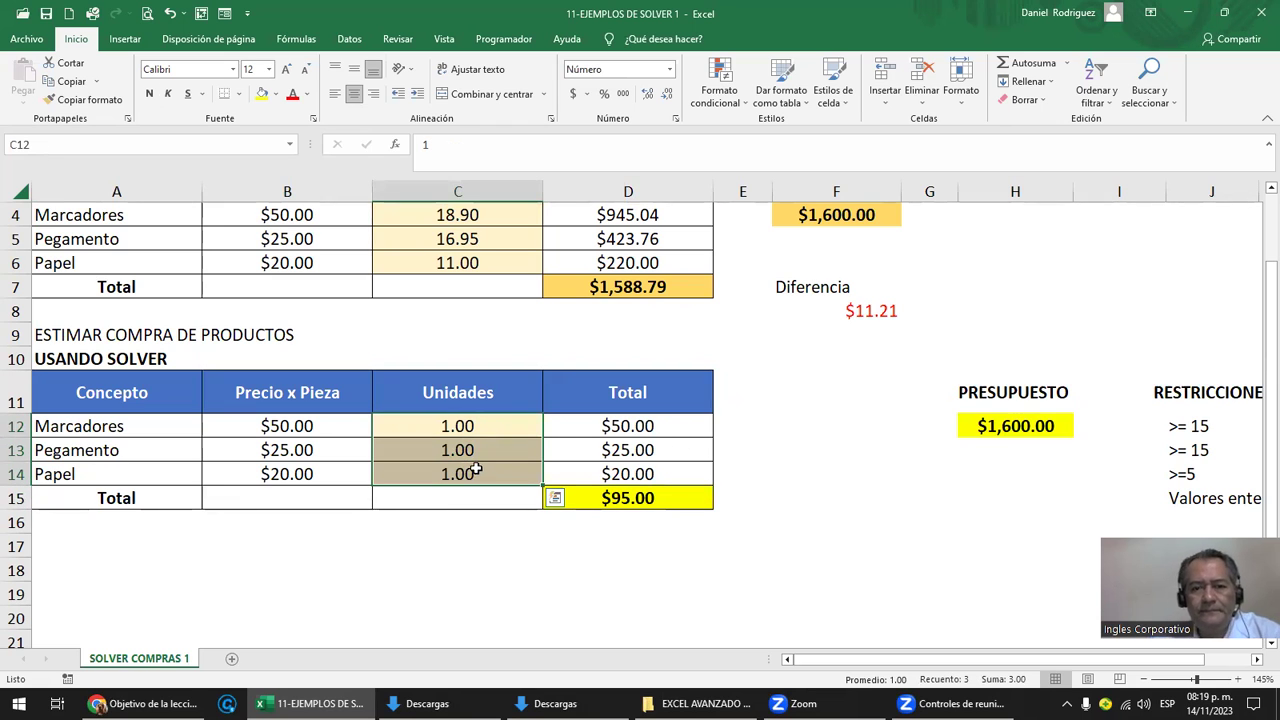
click(660, 496)
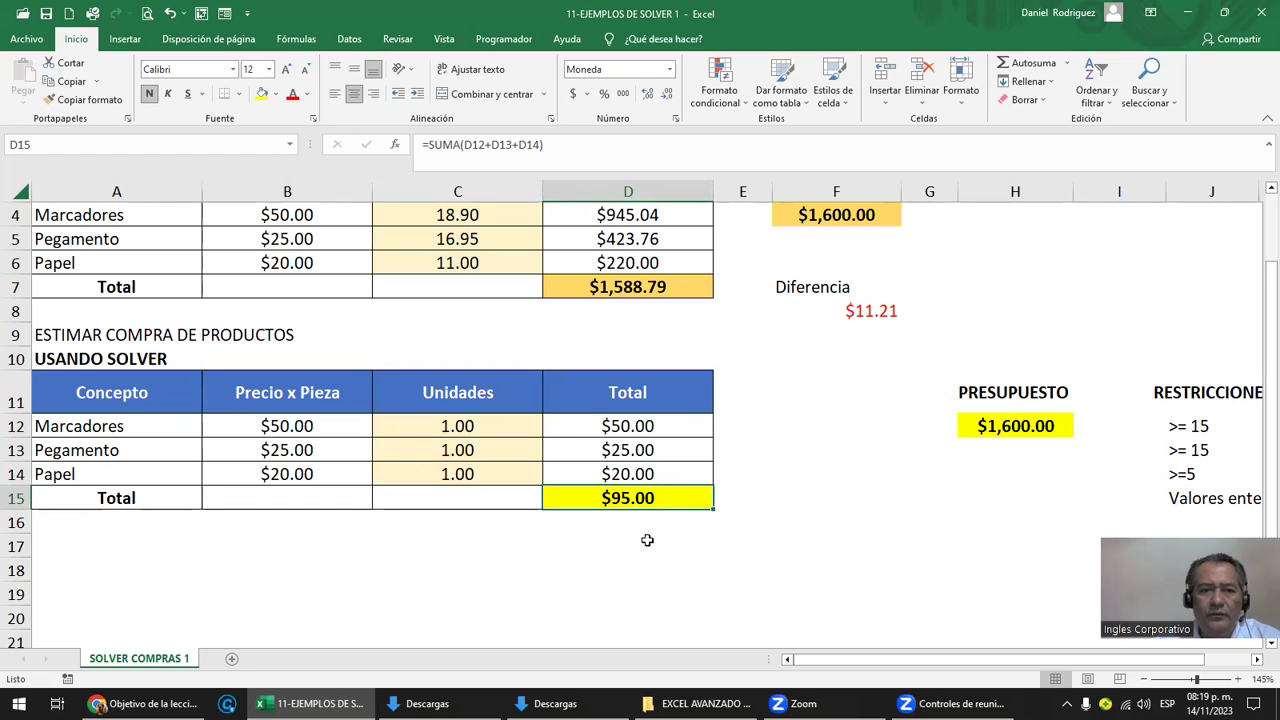
double_click(602, 497)
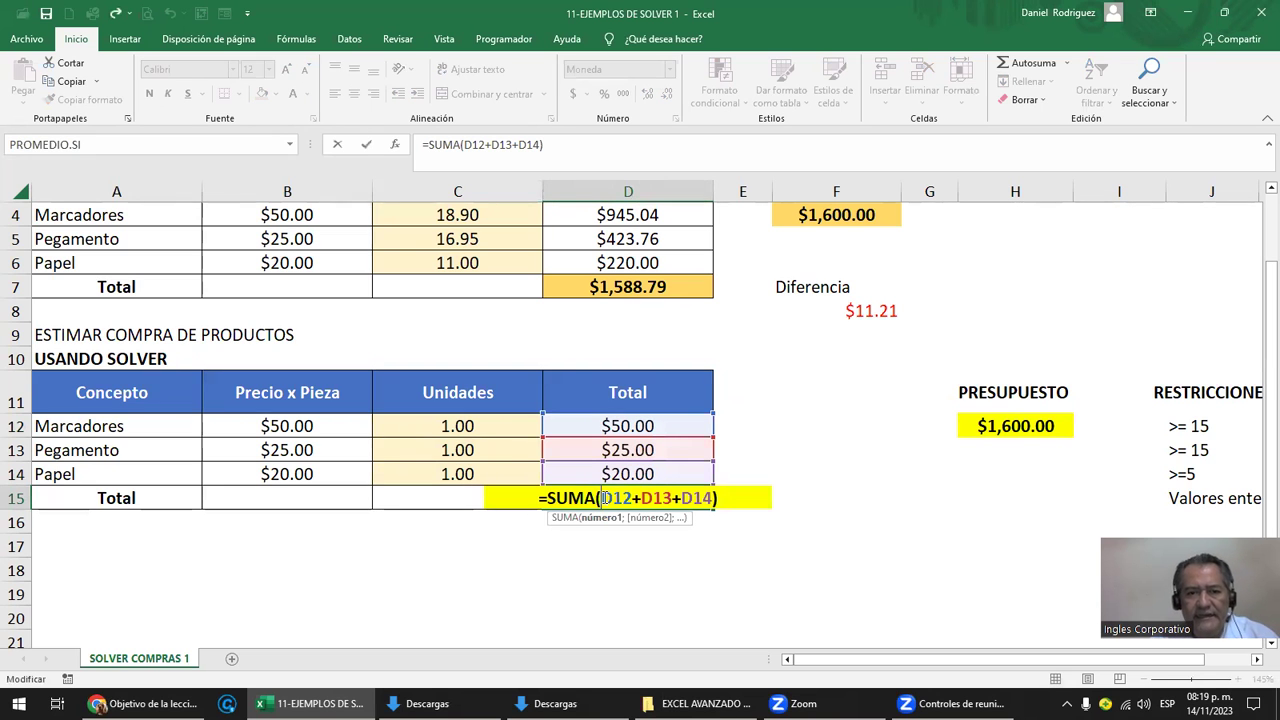
key(Return)
click(150, 703)
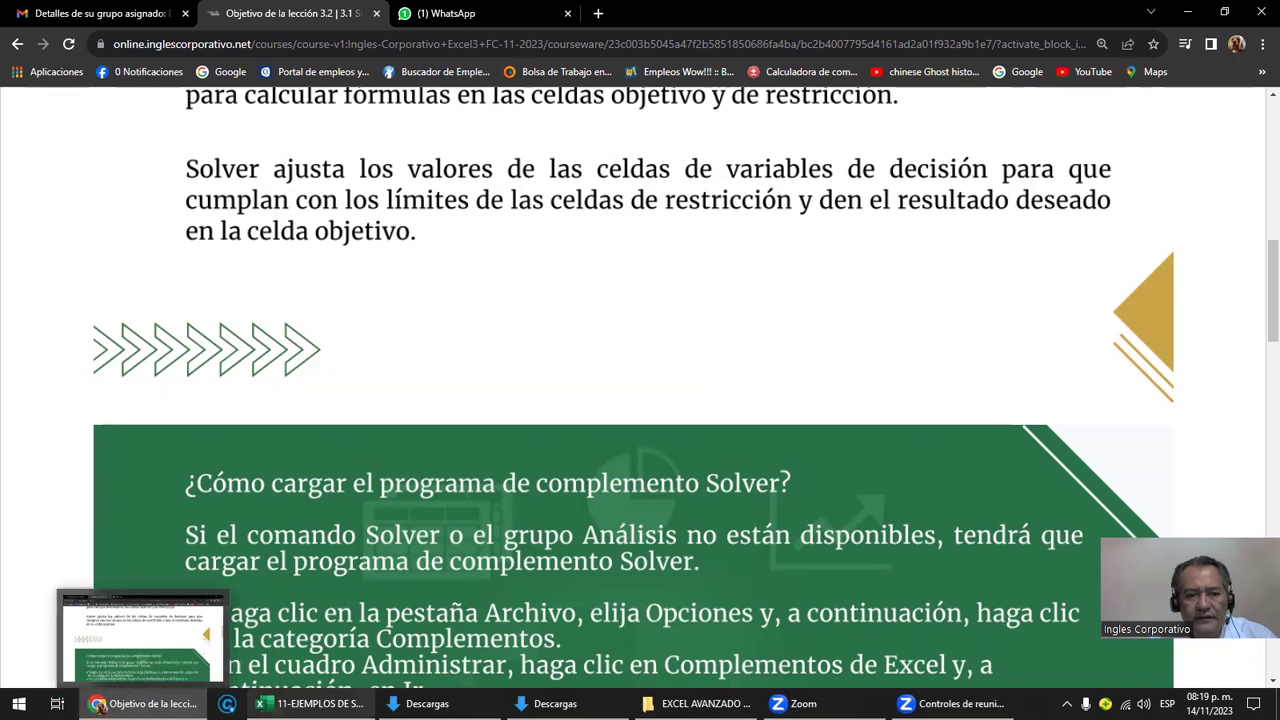
click(310, 703)
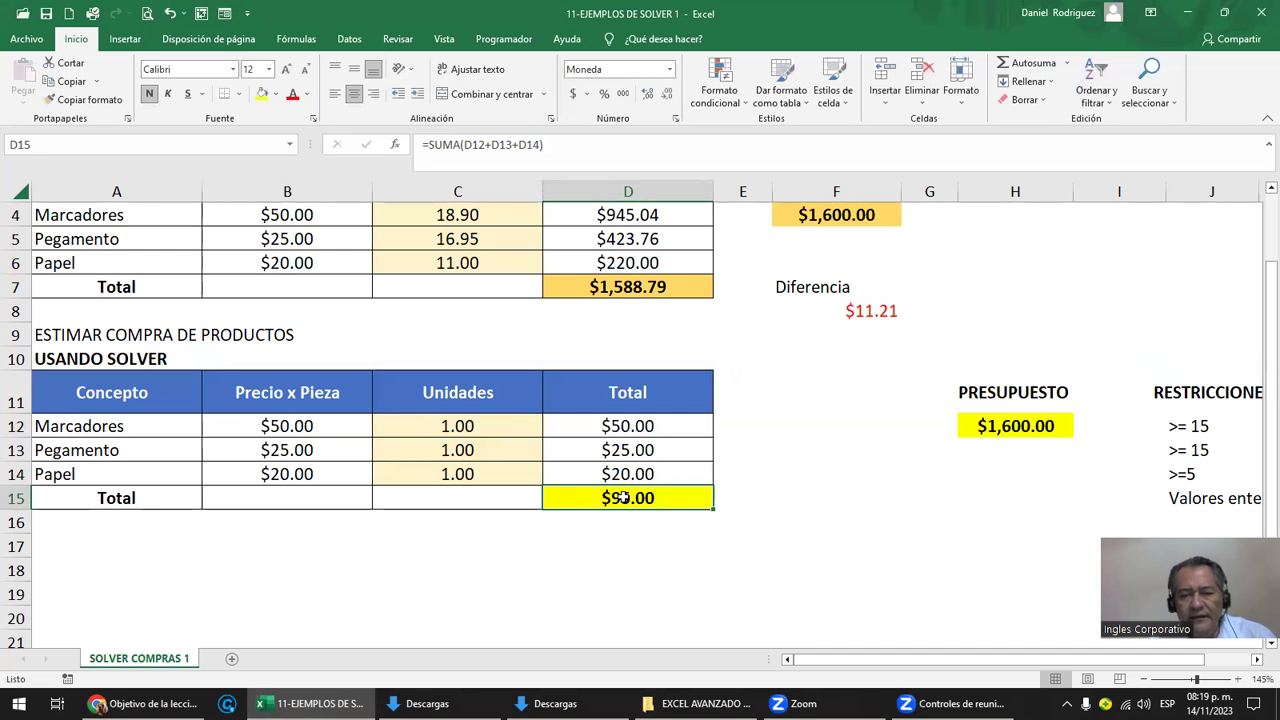
ctrl+click(1012, 425)
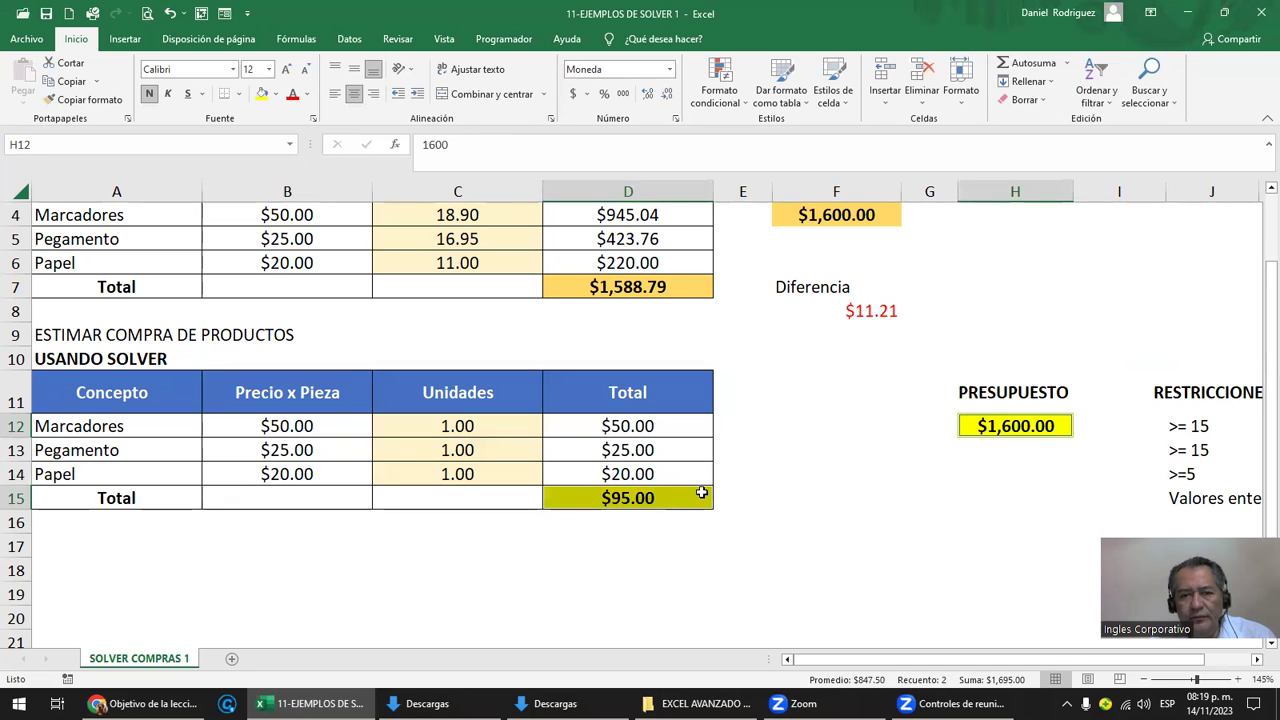
click(669, 496)
click(998, 426)
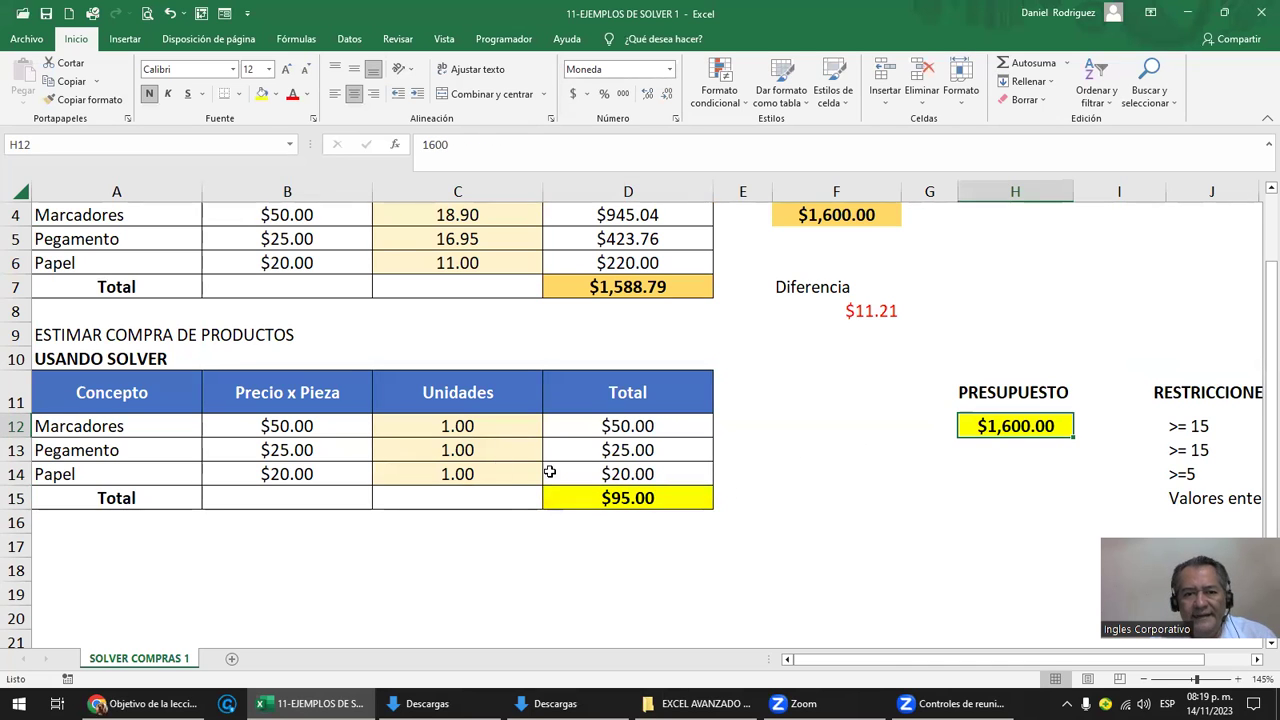
drag(457, 426, 455, 474)
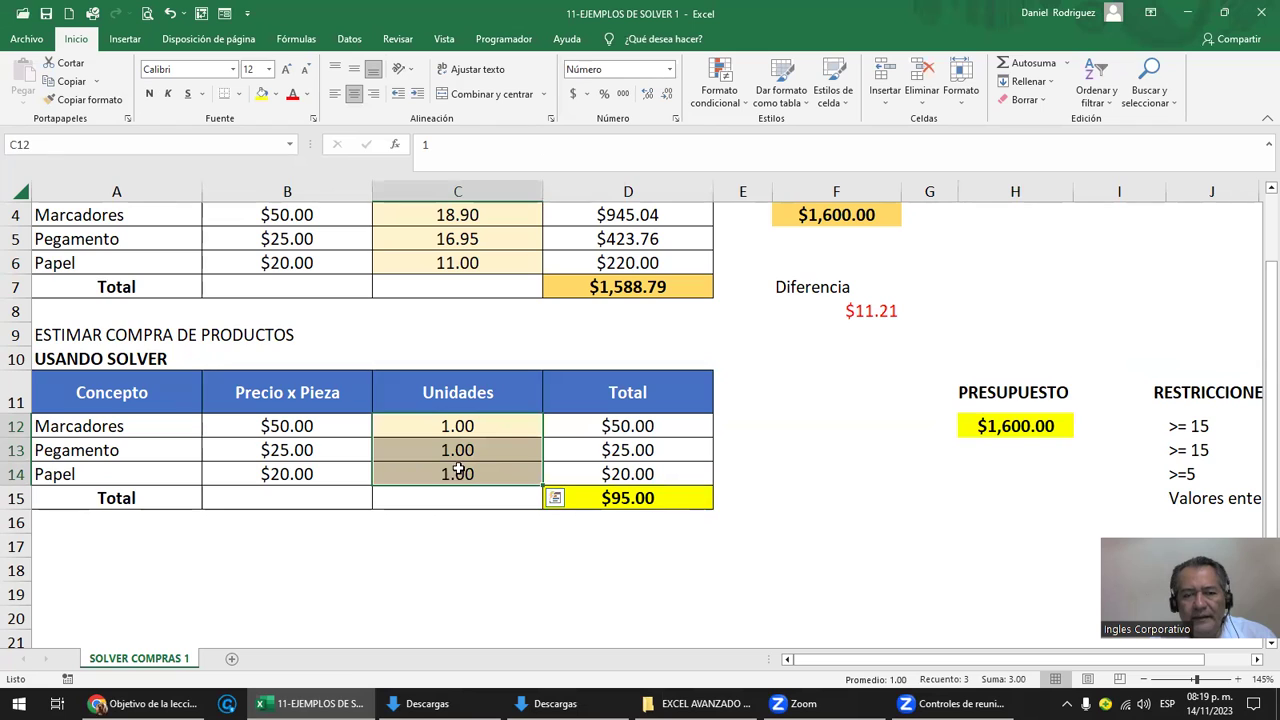
drag(480, 422, 479, 474)
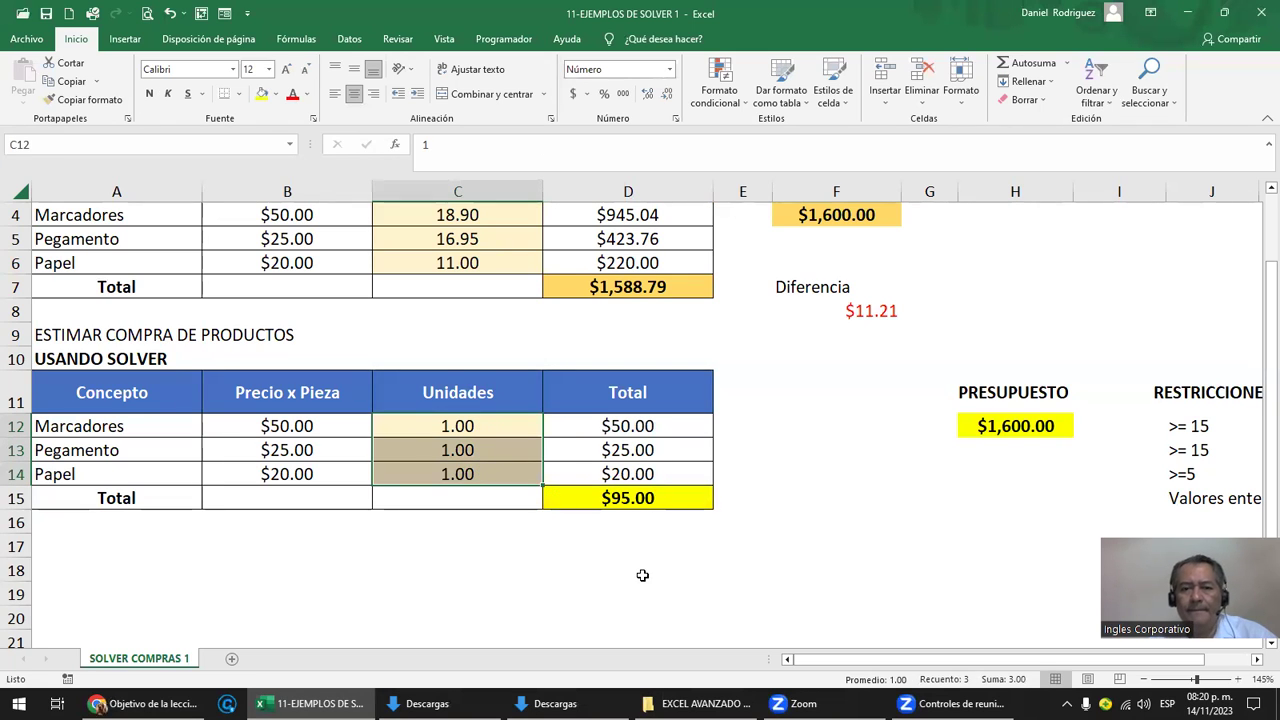
click(617, 491)
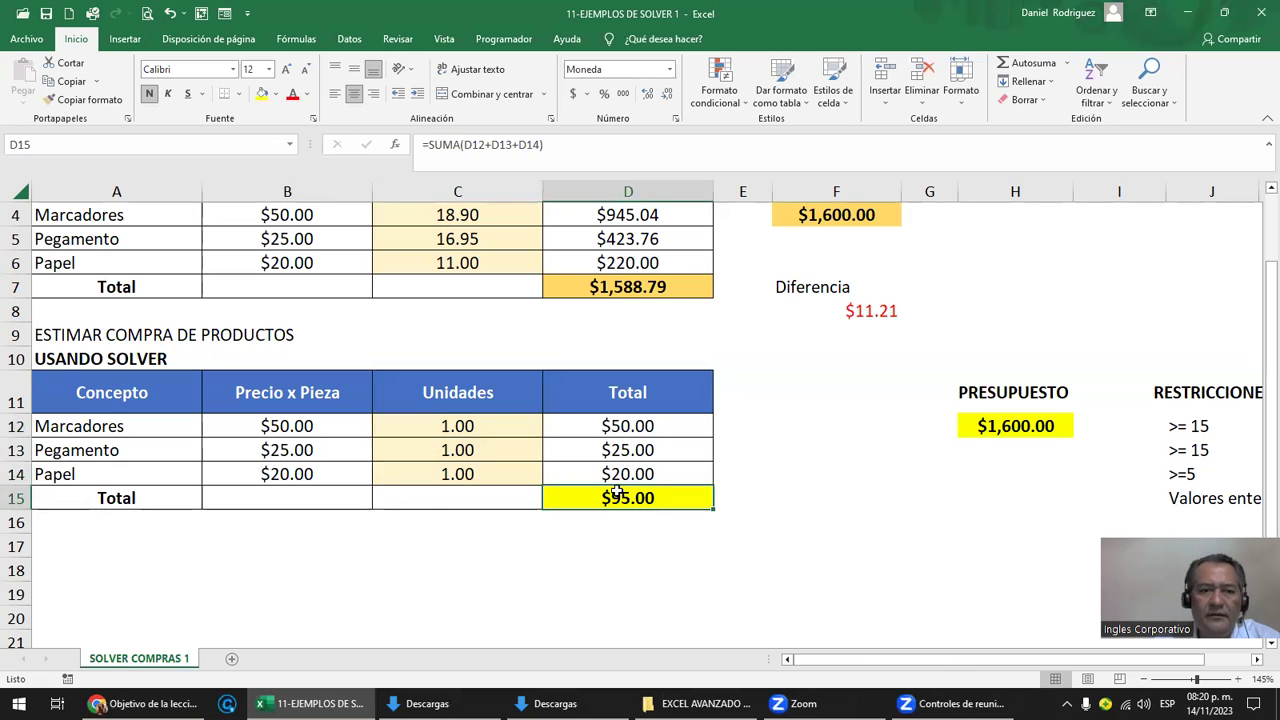
drag(479, 430, 479, 474)
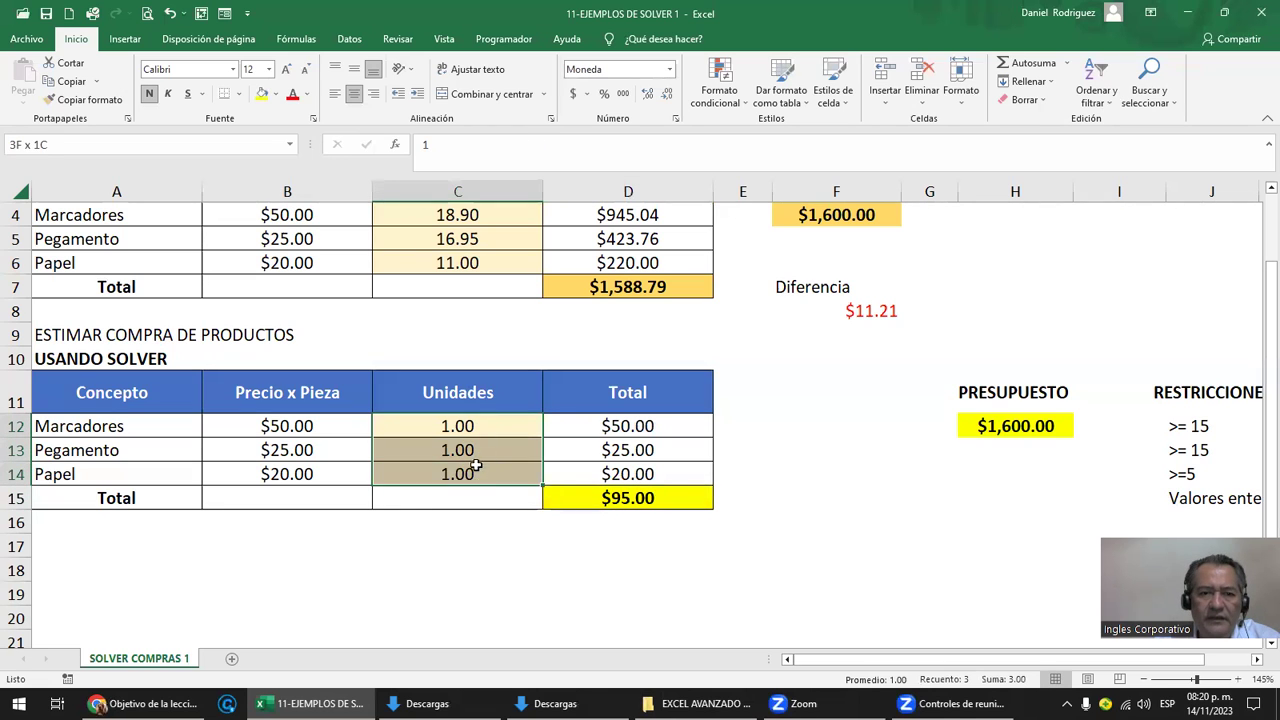
Step: Clear the unit cells C12:C14 so totals show $0.00, then select D15
key(Delete)
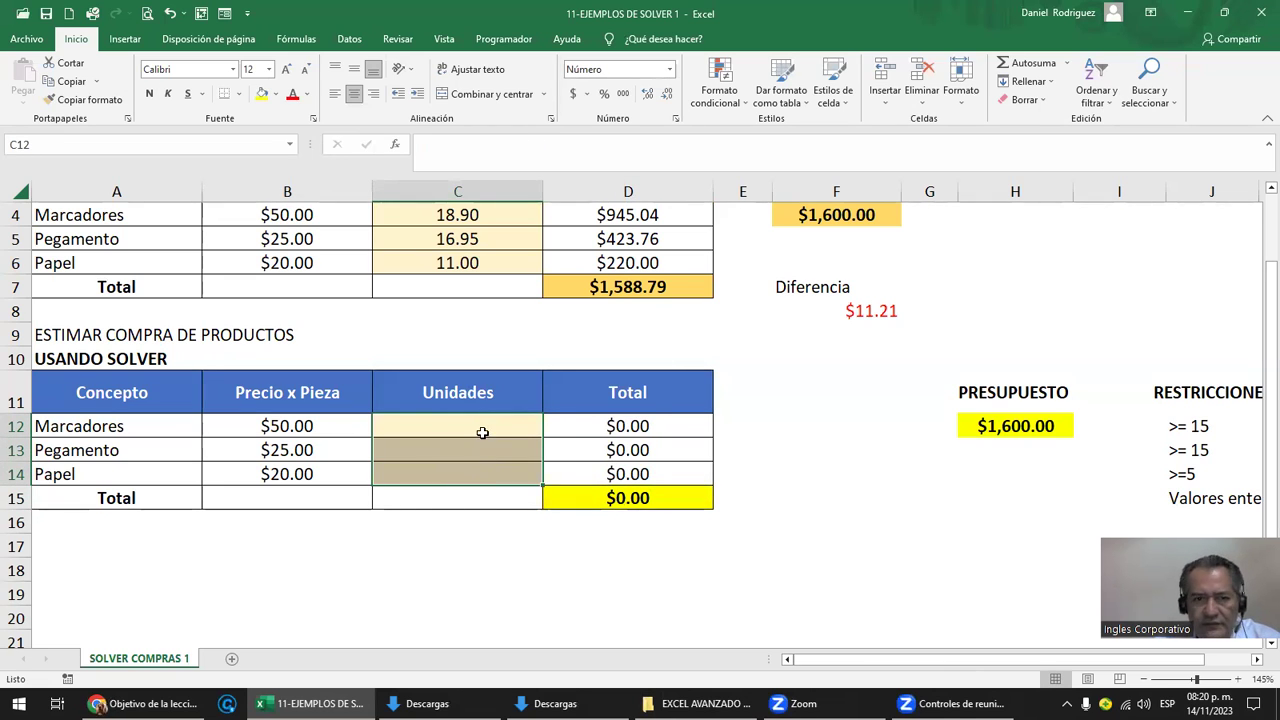
click(469, 425)
click(658, 495)
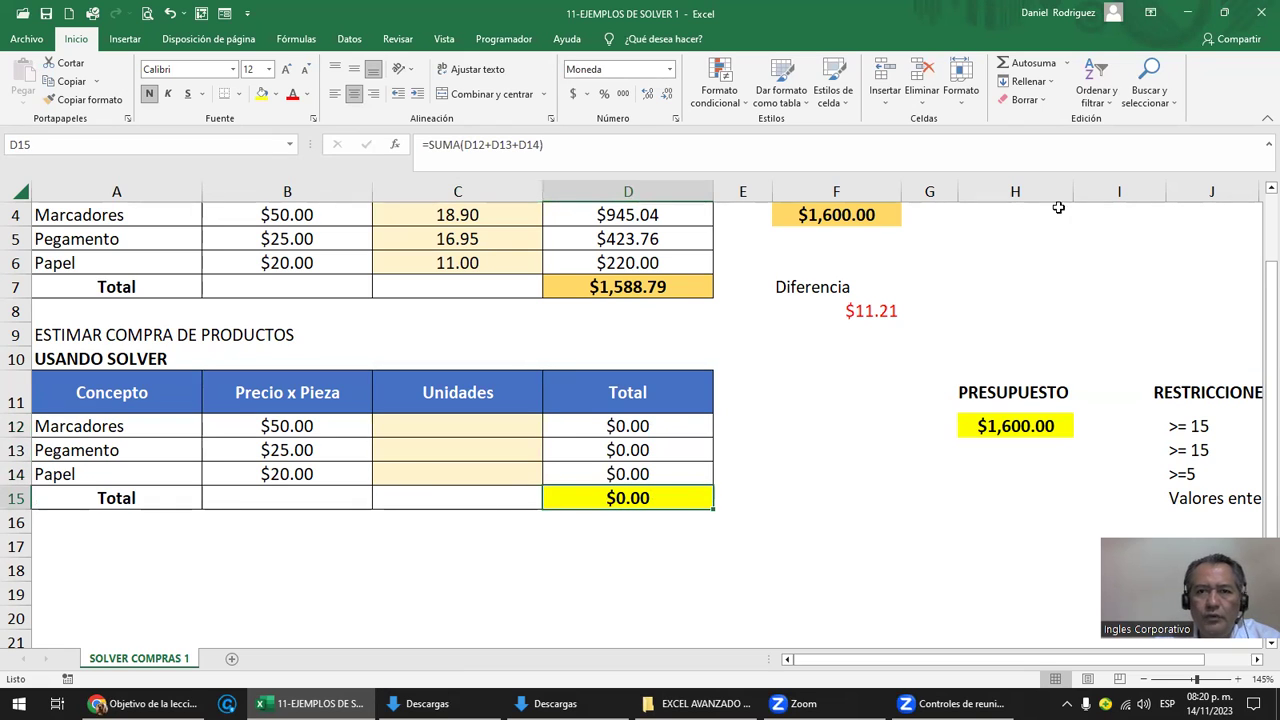
Step: Open Solver, which targets $D$15 at 1500, and move its dialog aside
click(349, 44)
click(1077, 64)
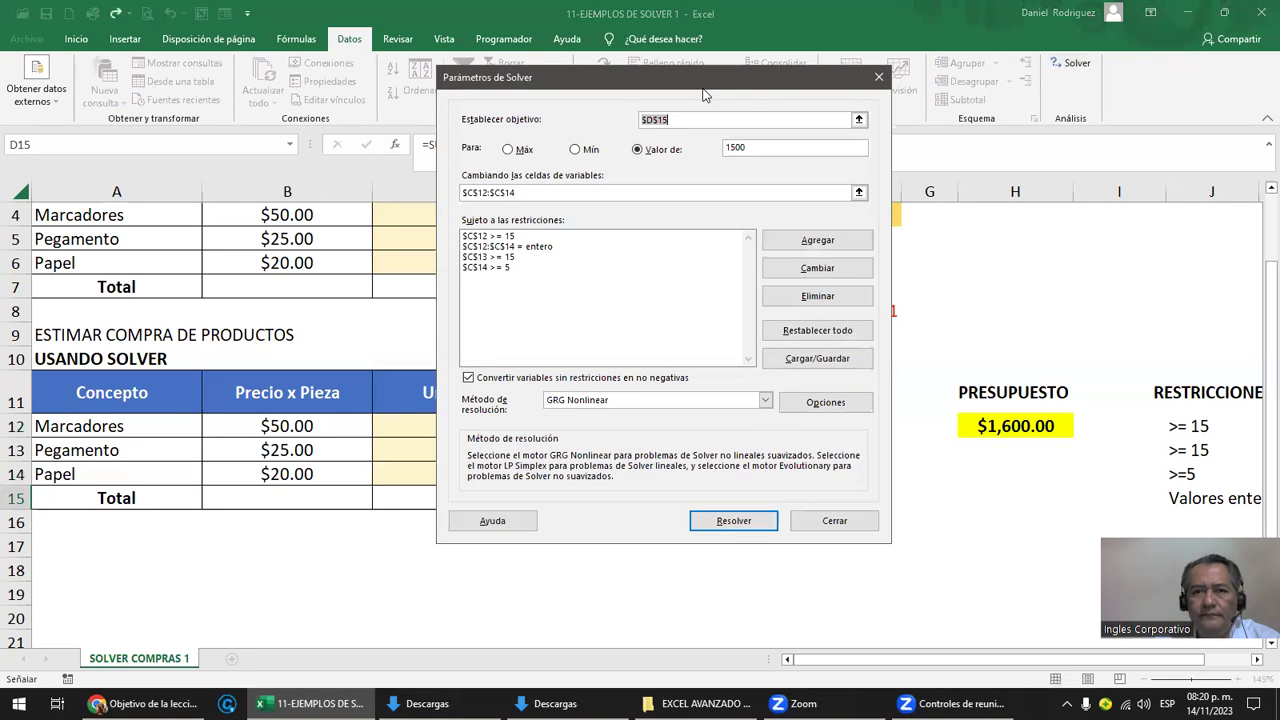
drag(702, 91, 998, 73)
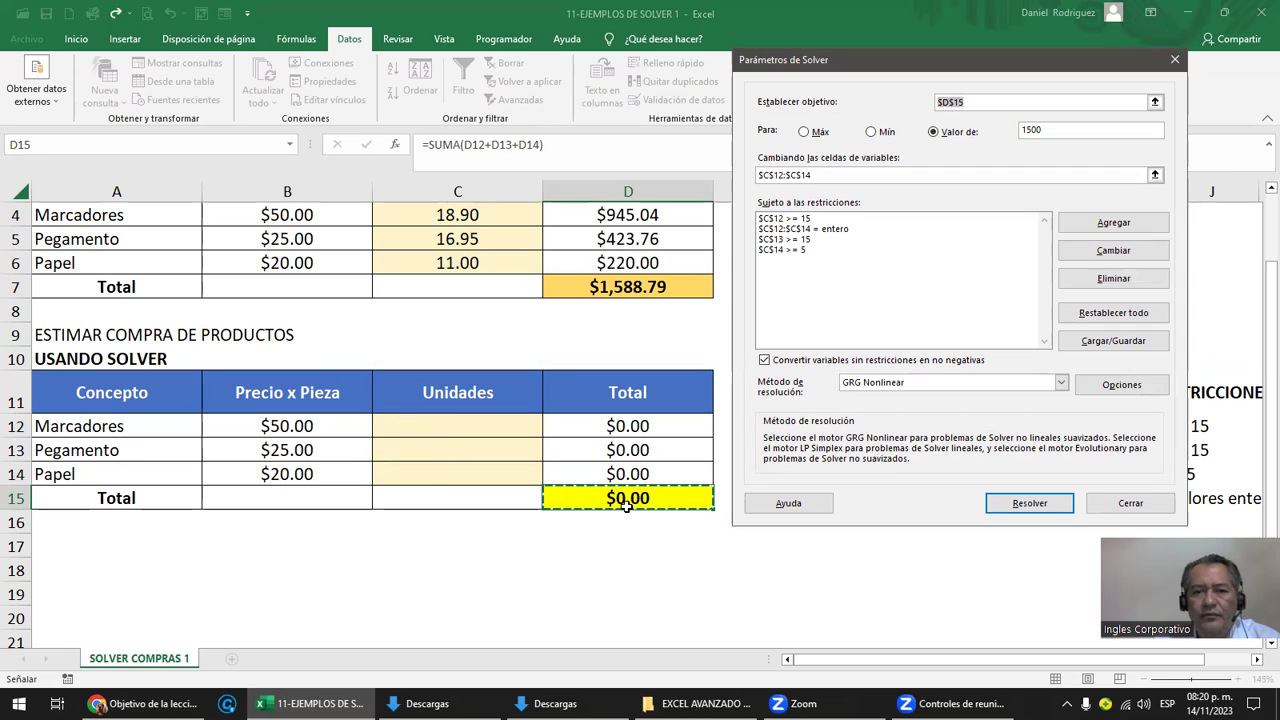
drag(970, 102, 933, 103)
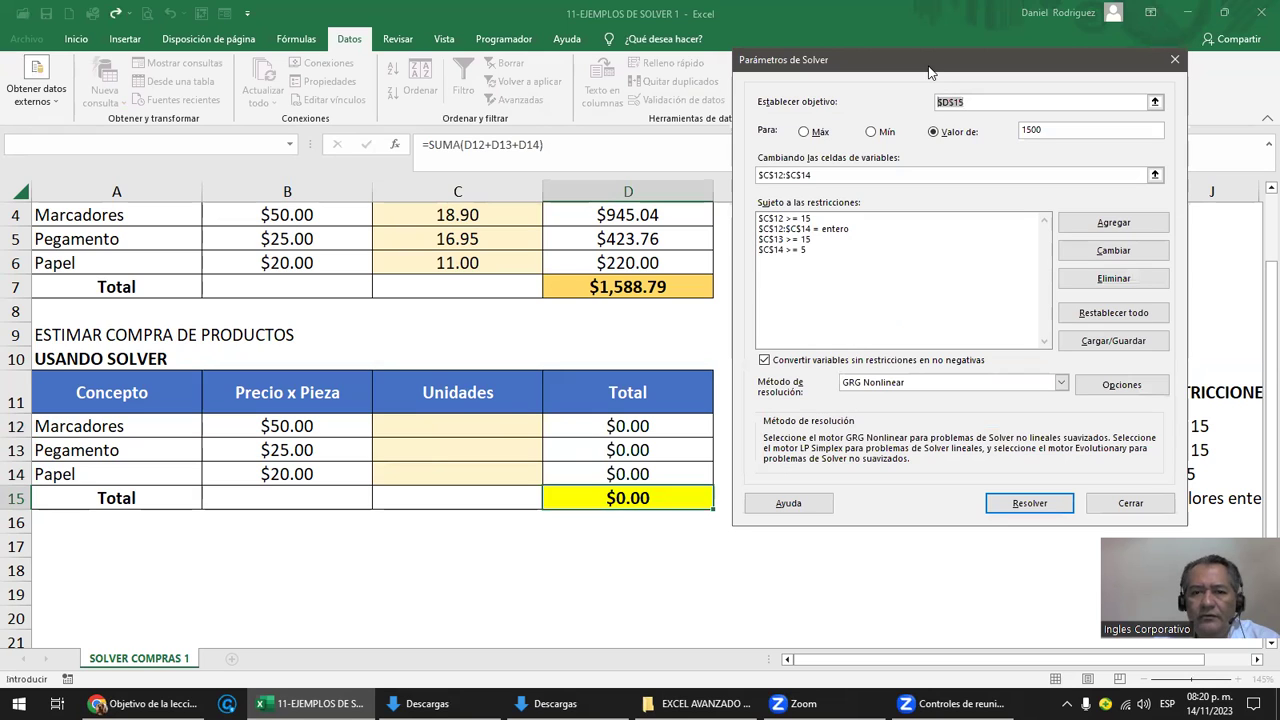
drag(928, 66, 924, 47)
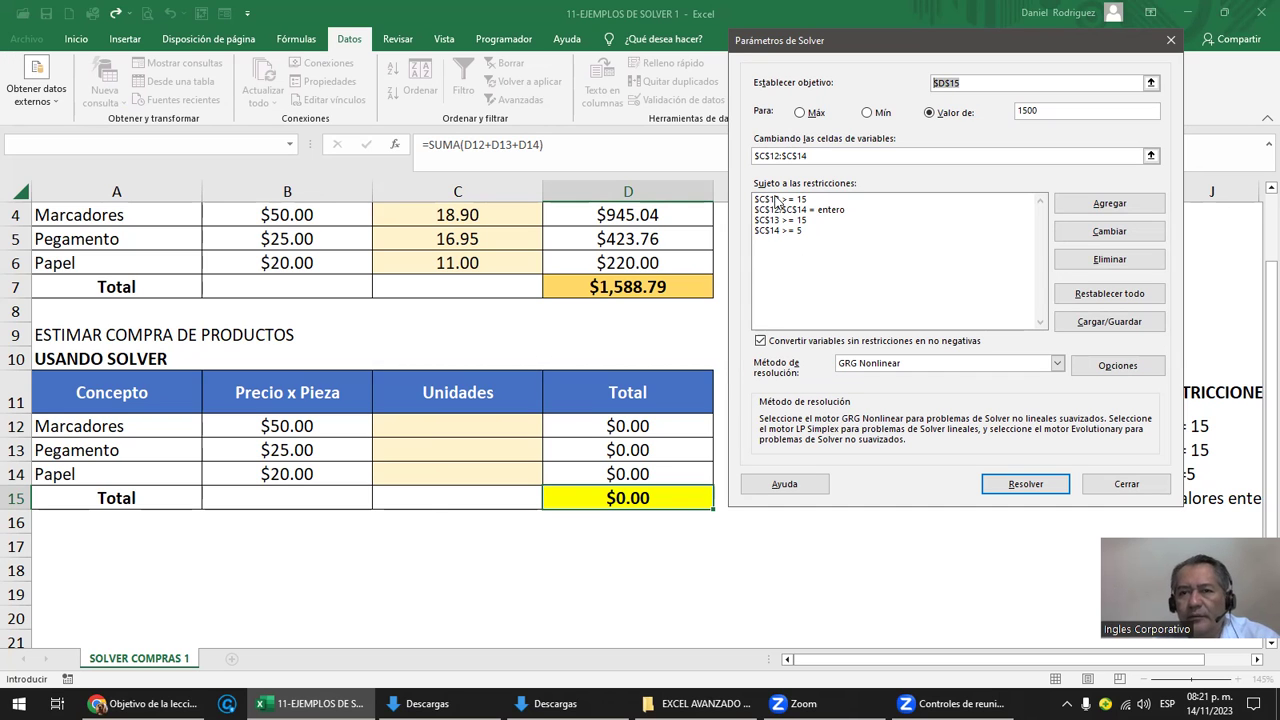
Step: Run Solver to get 18, 16 and 10 units for $1,500, then cancel to restore the original values
click(1030, 482)
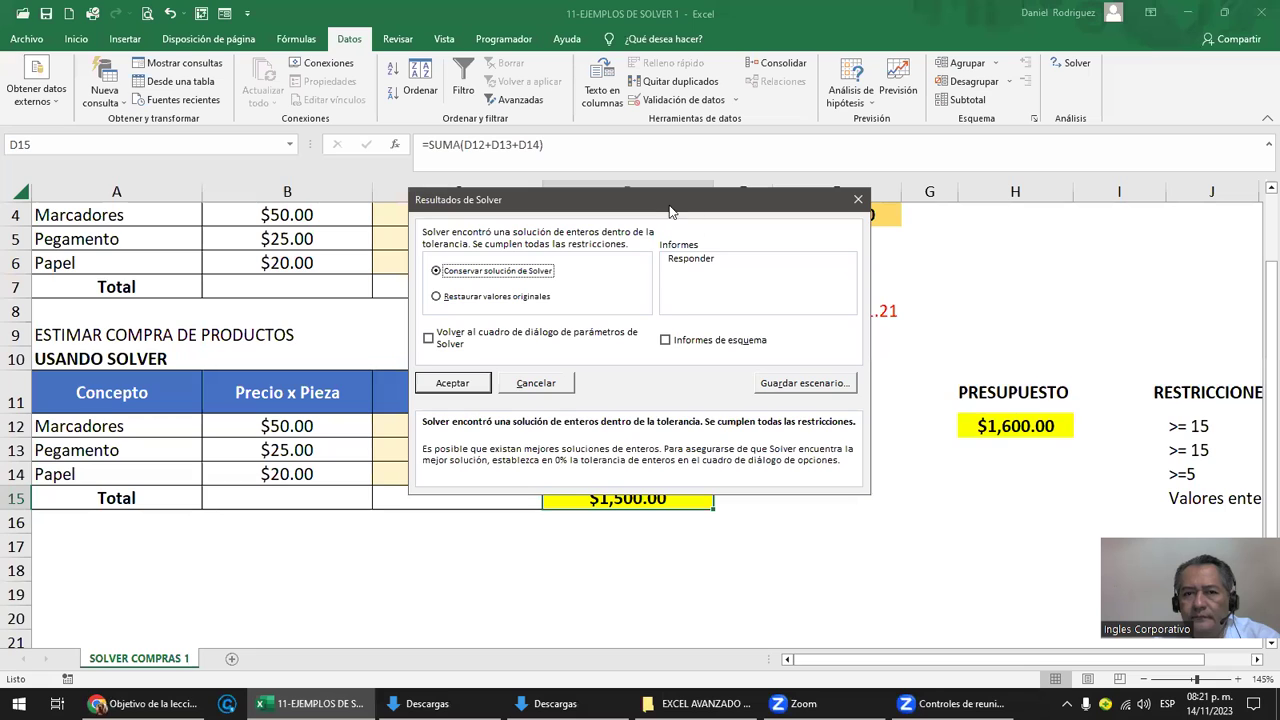
drag(670, 203, 880, 189)
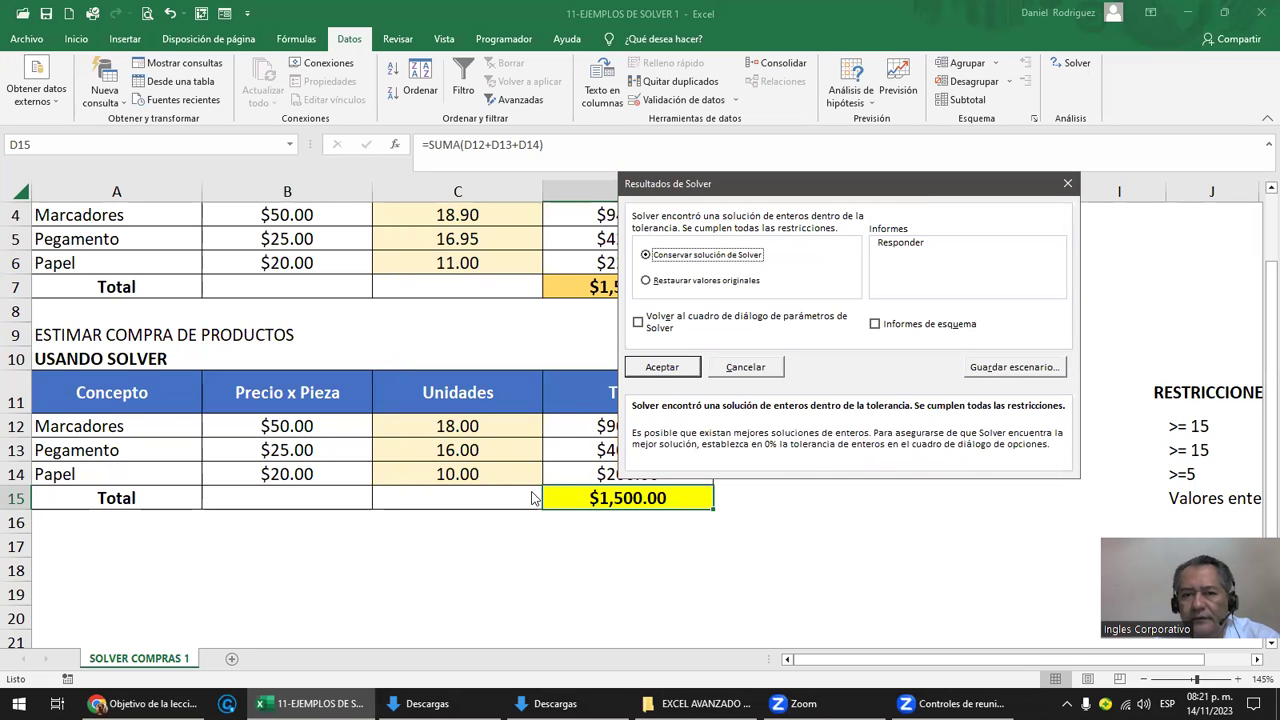
click(748, 367)
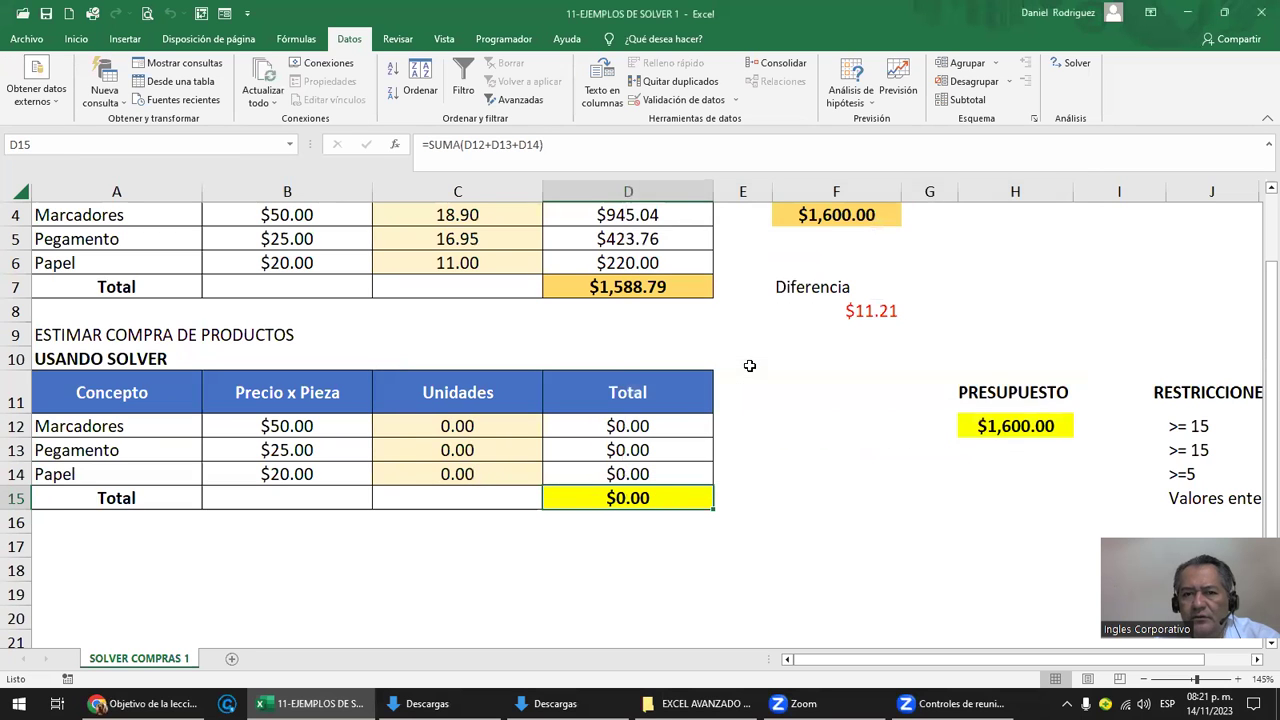
Step: Reopen Solver and delete all four constraints: $C$12 >= 15, integer, $C$13 >= 15 and $C$14 >= 5
click(1072, 63)
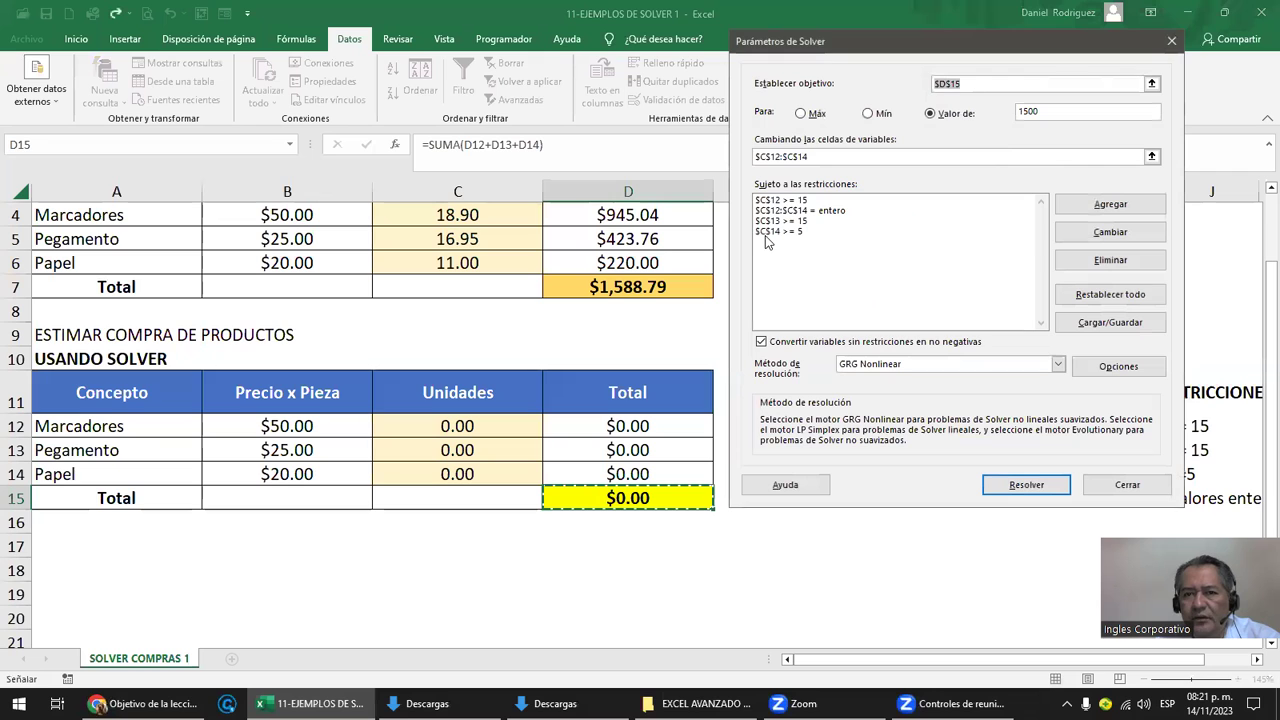
click(780, 201)
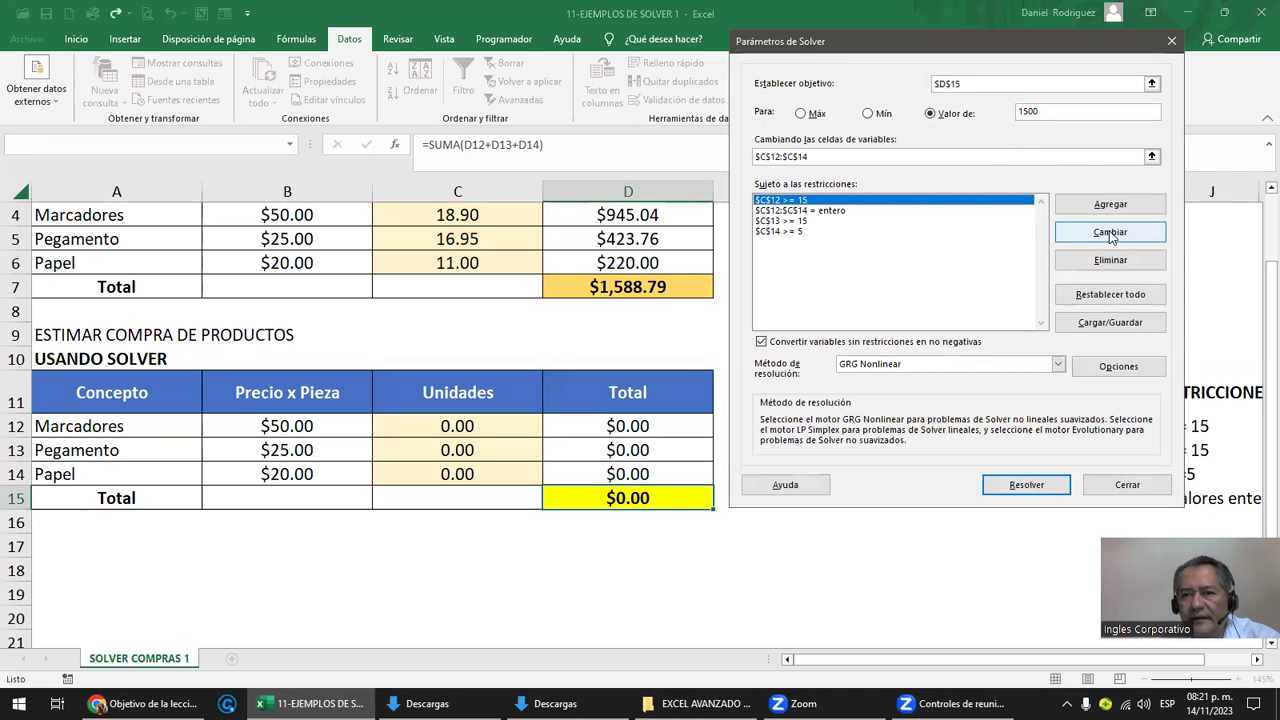
click(1092, 258)
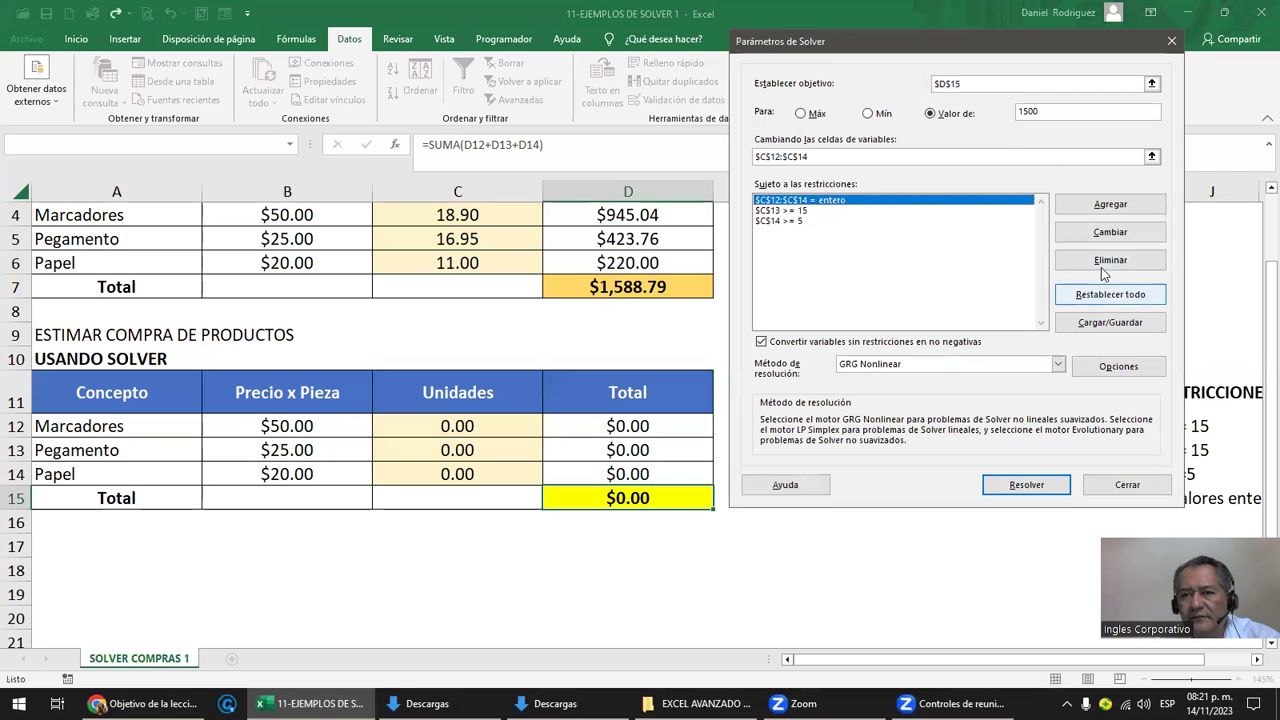
click(1101, 267)
click(1092, 257)
click(1112, 262)
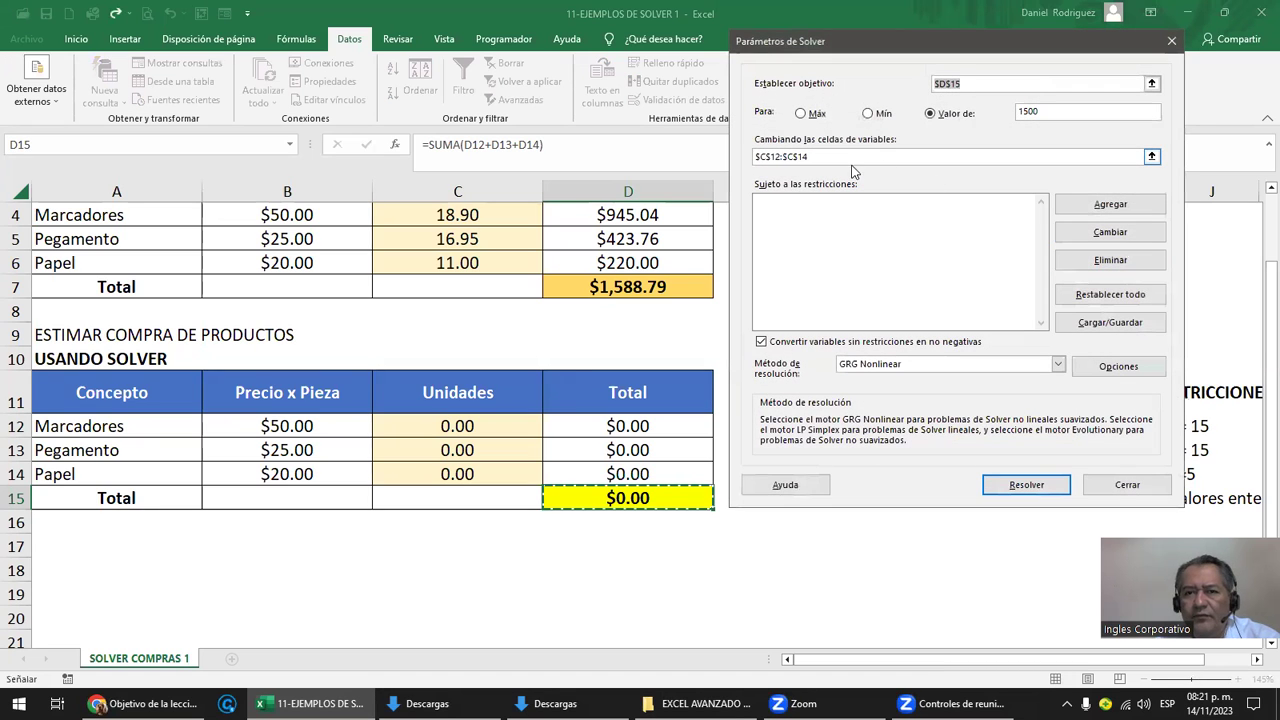
Step: Clear the $C$12:$C$14 variable cells, the 1500 target value and the $D$15 objective
drag(841, 156, 704, 155)
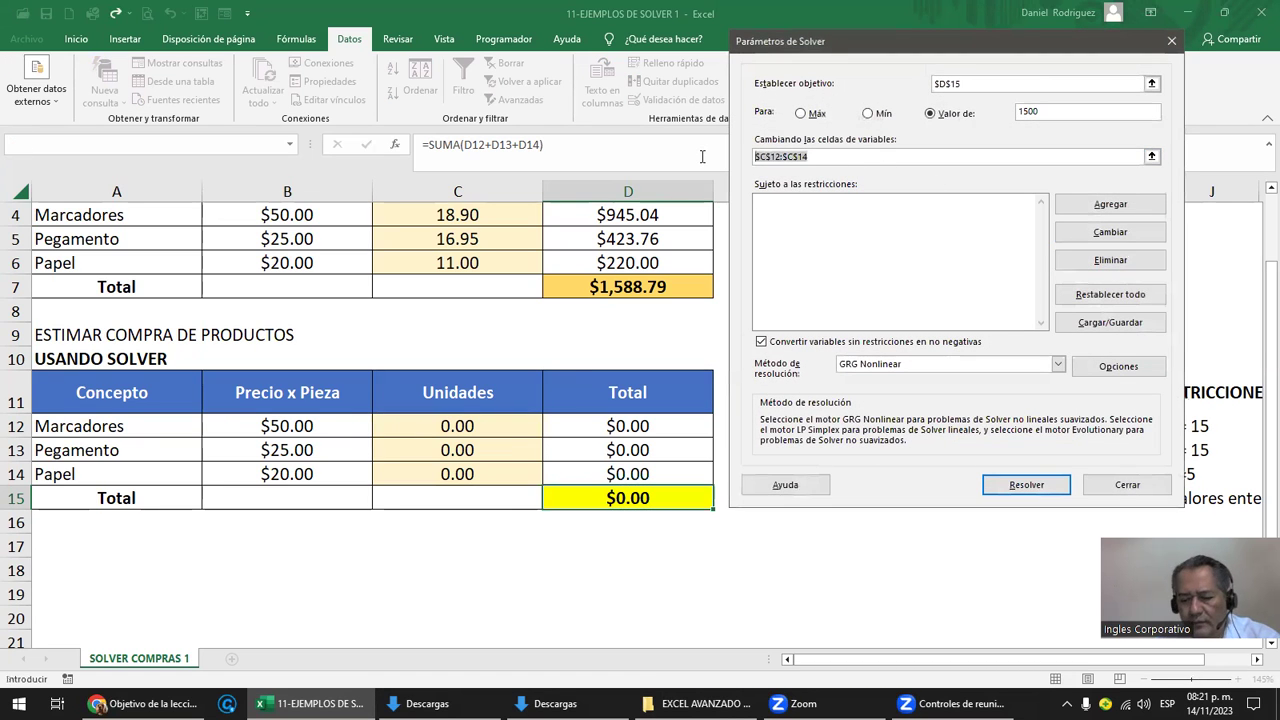
key(Delete)
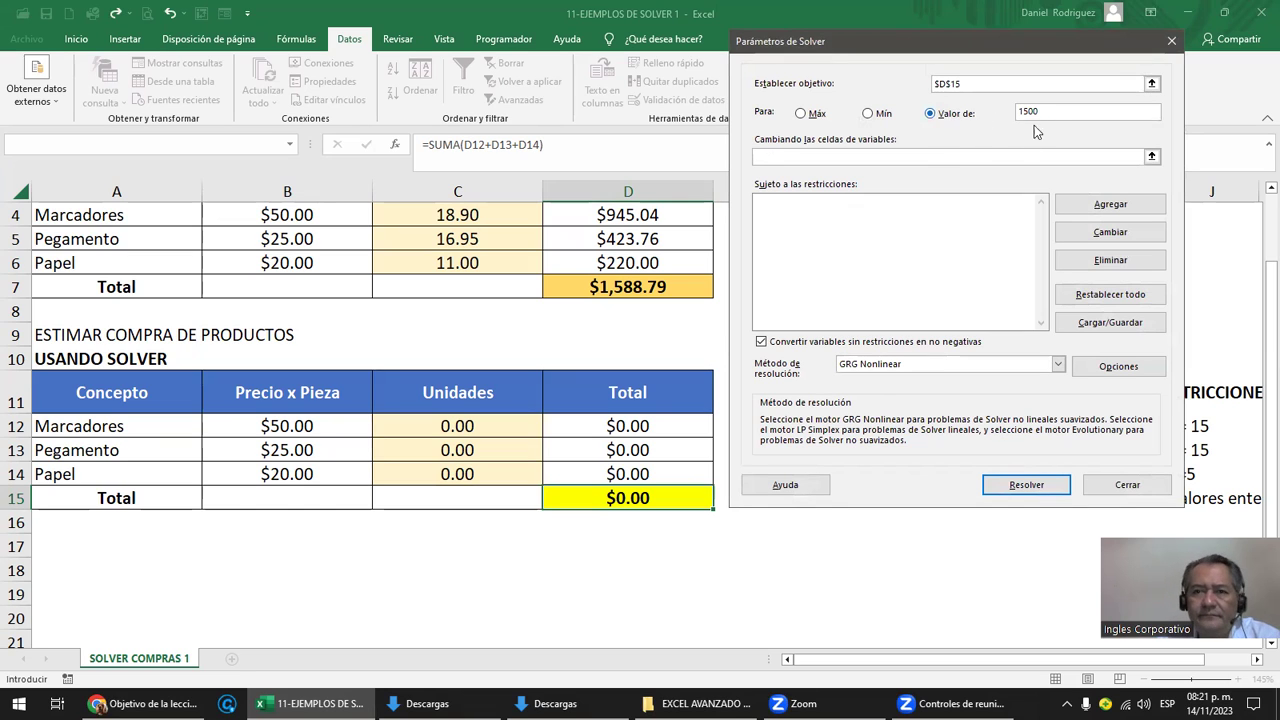
drag(1049, 111, 946, 116)
key(Delete)
click(987, 87)
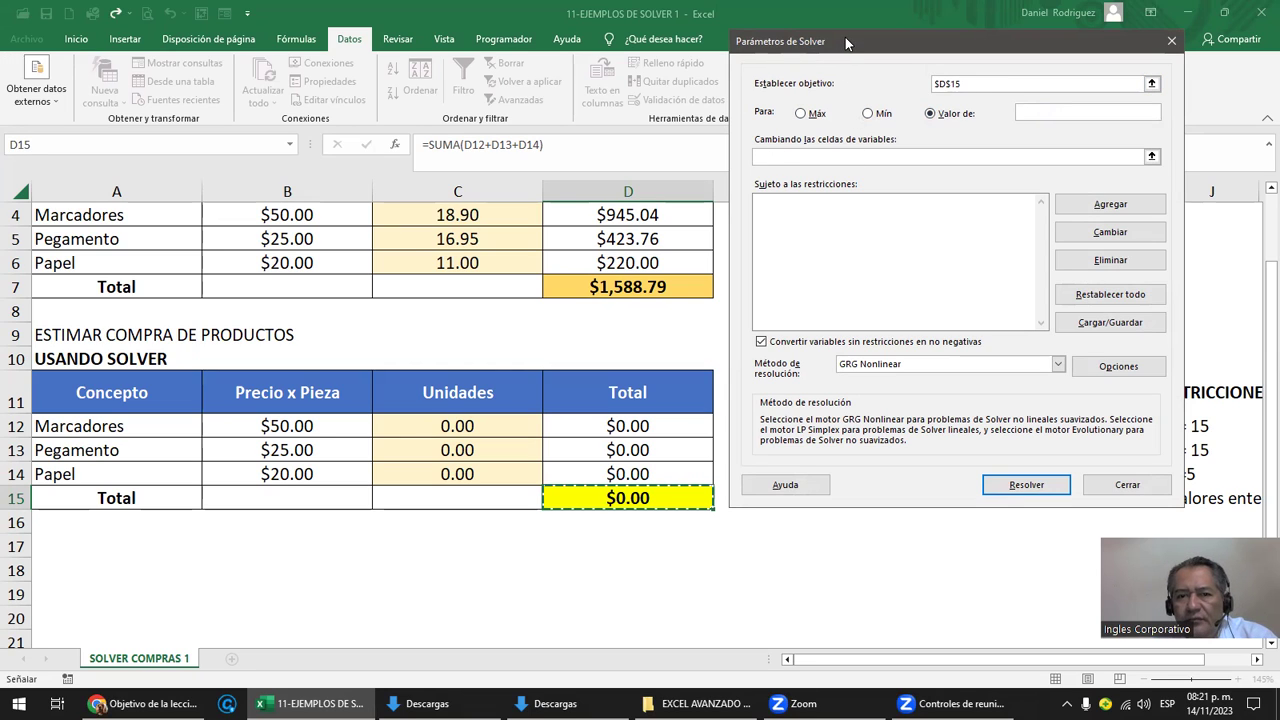
click(881, 91)
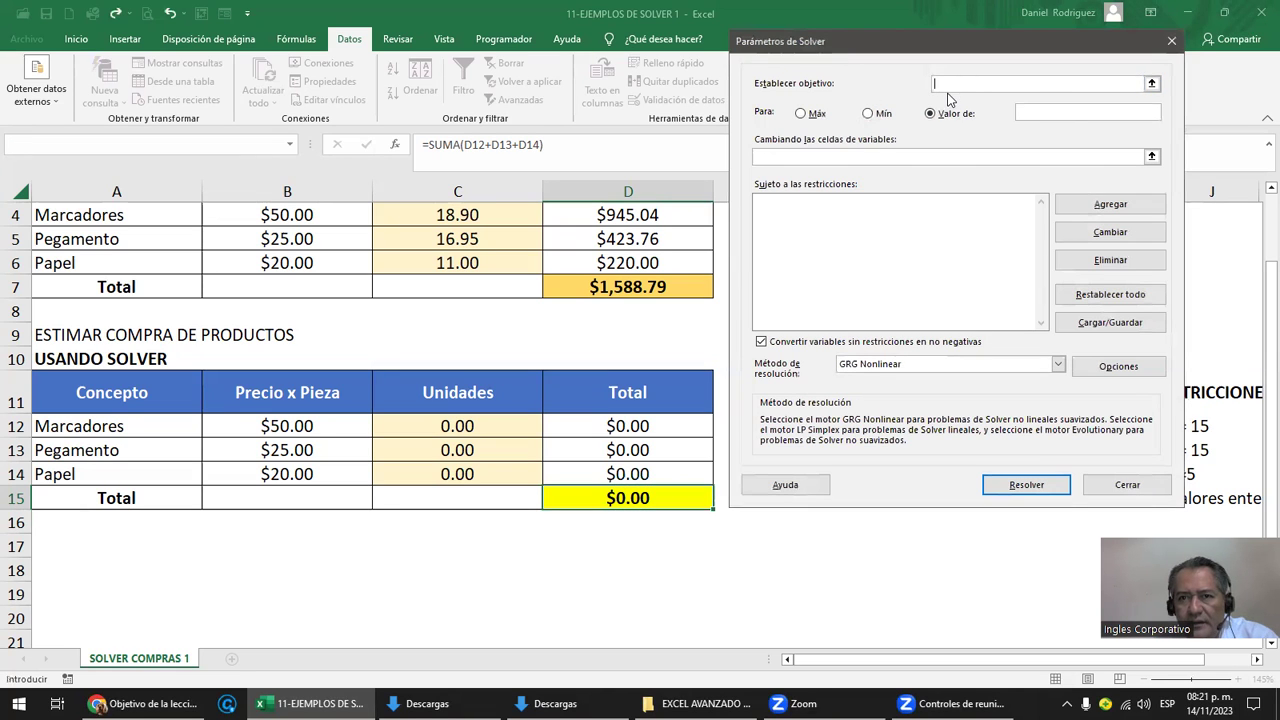
Step: Set D15 as Solver's objective with 'Valor de' 1600, moving the dialog left
click(646, 497)
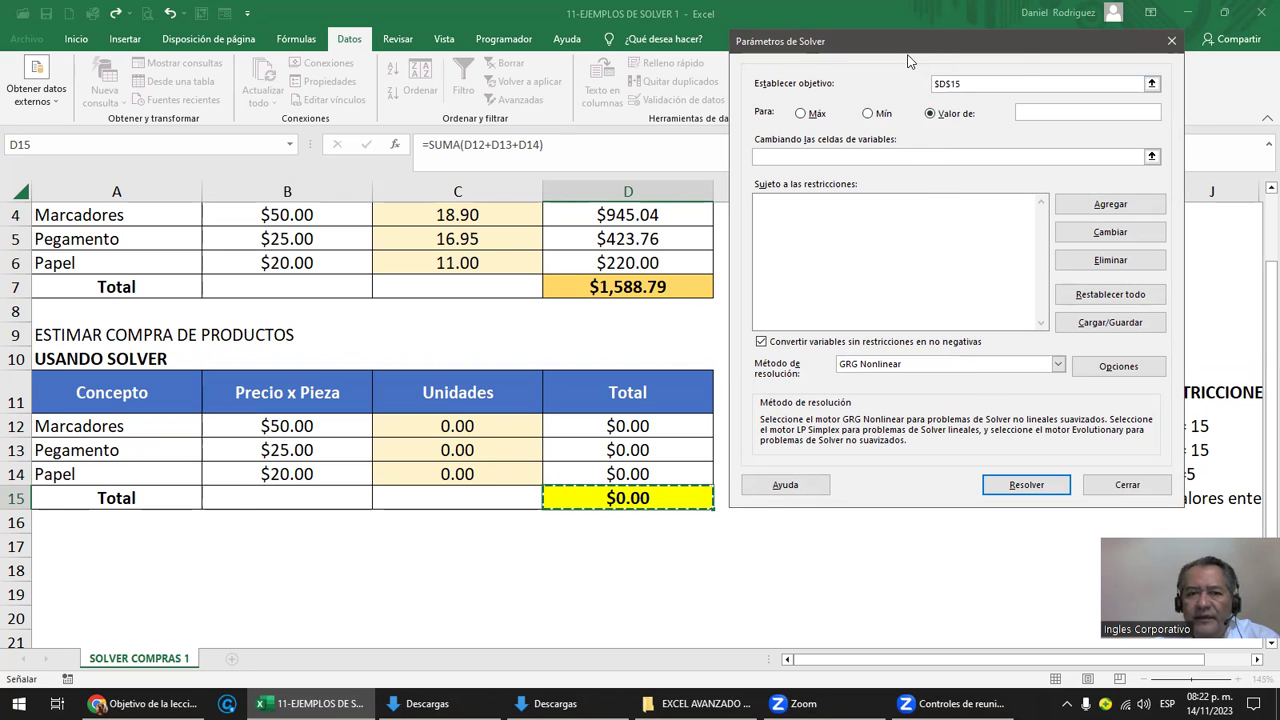
drag(908, 62, 247, 113)
click(372, 162)
text(1600)
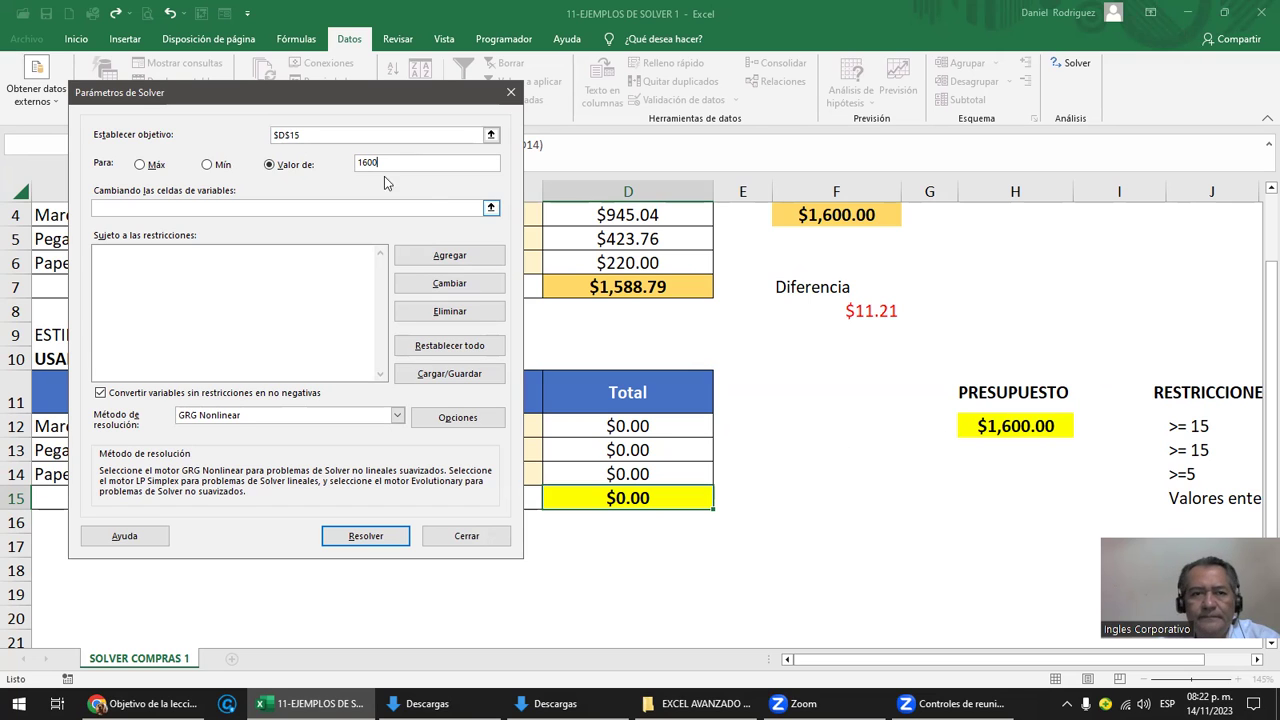
Step: Confirm the D15 objective and 1600 target, and move the Solver window off the table
click(304, 135)
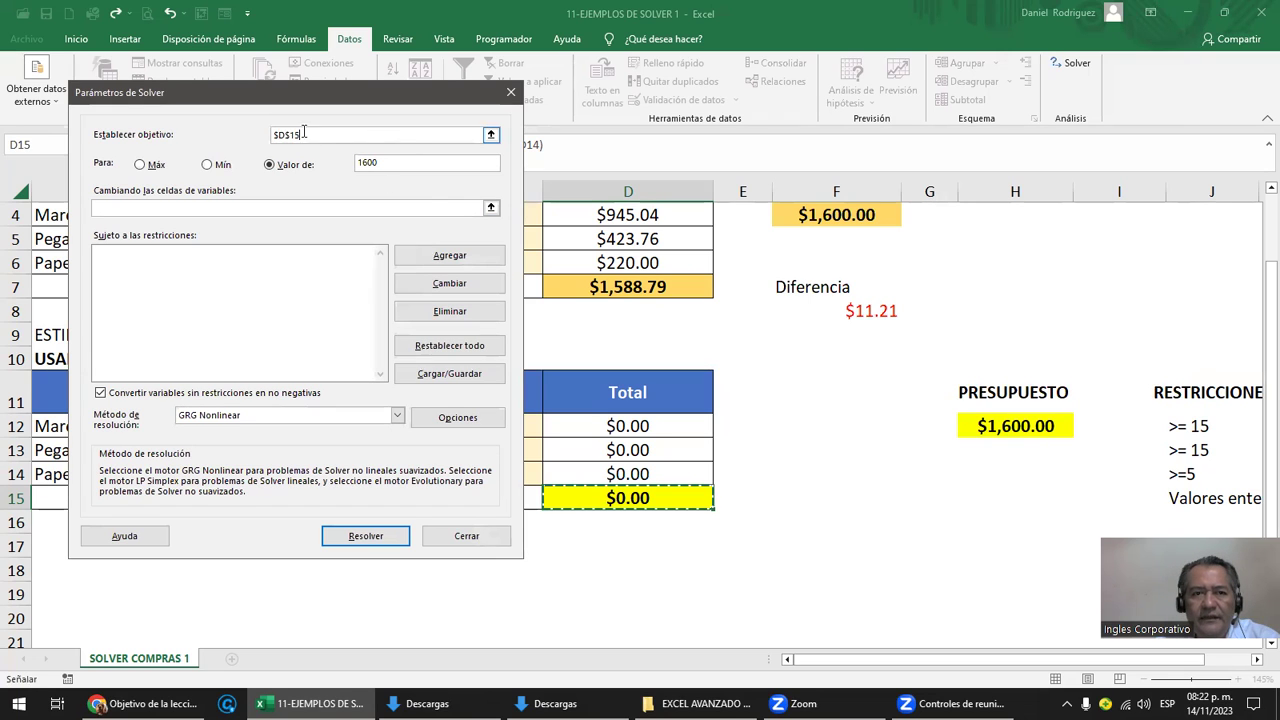
click(388, 166)
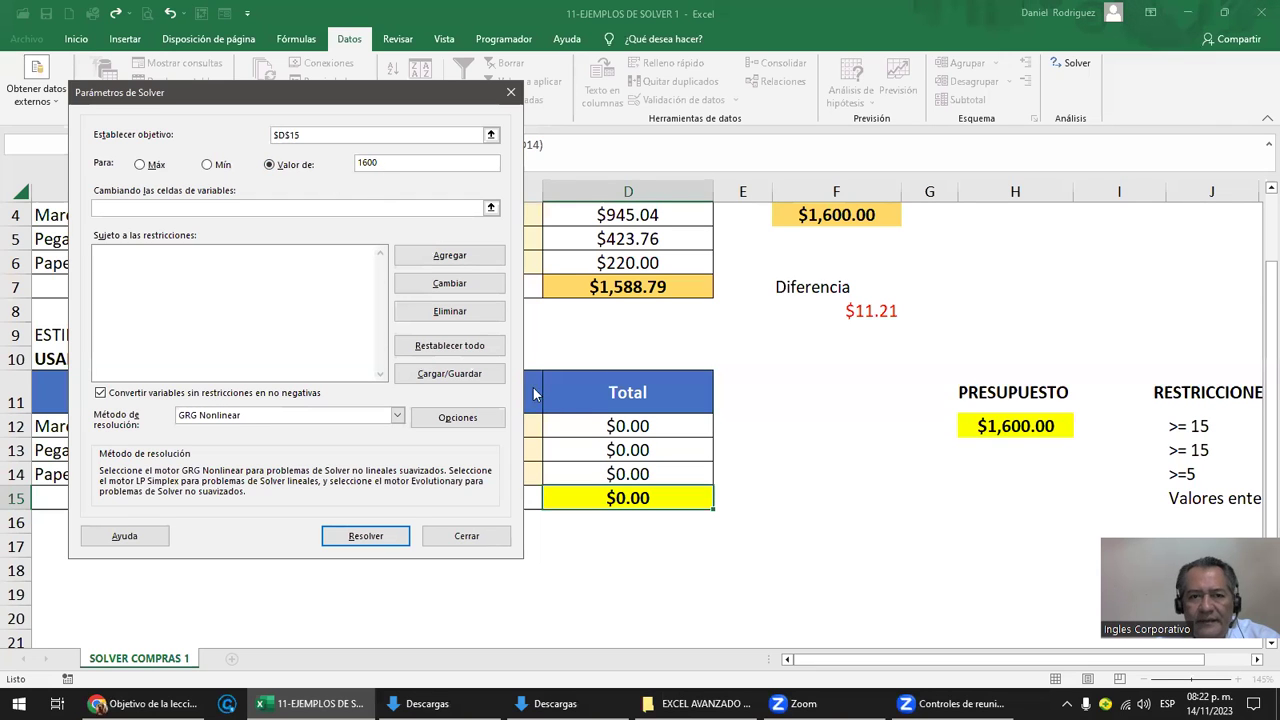
drag(321, 100, 323, 99)
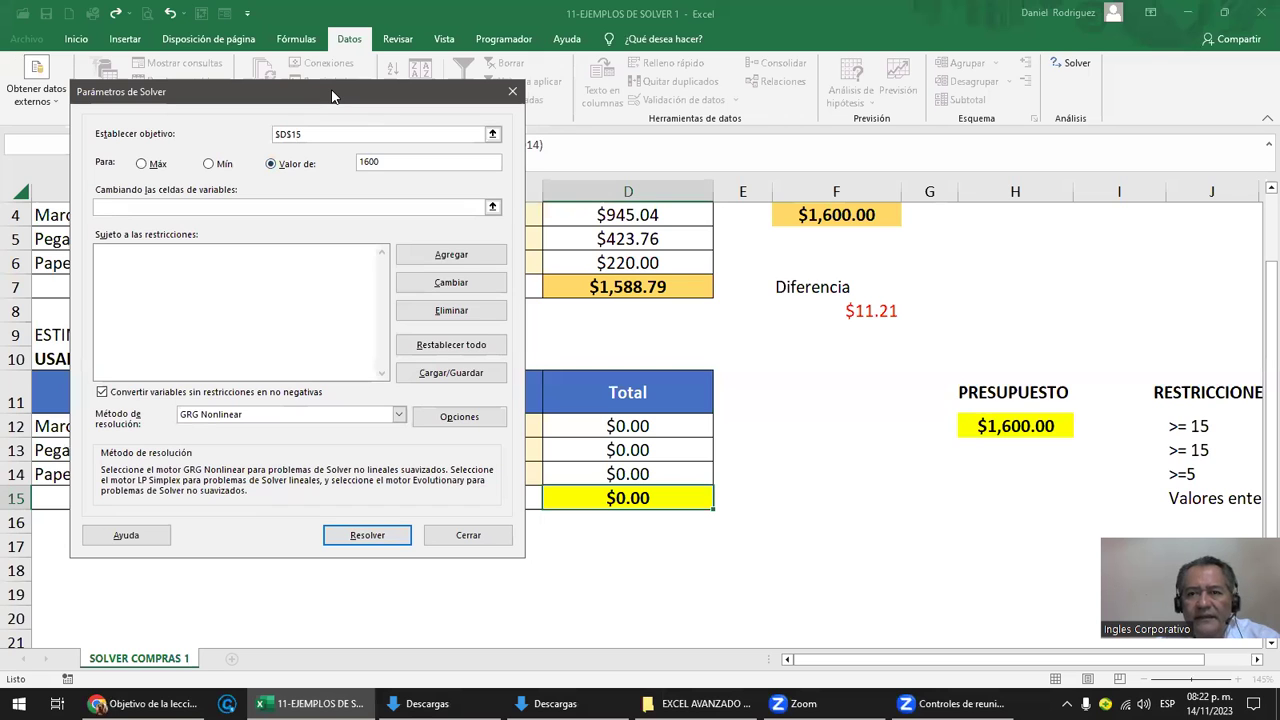
drag(332, 96, 1057, 95)
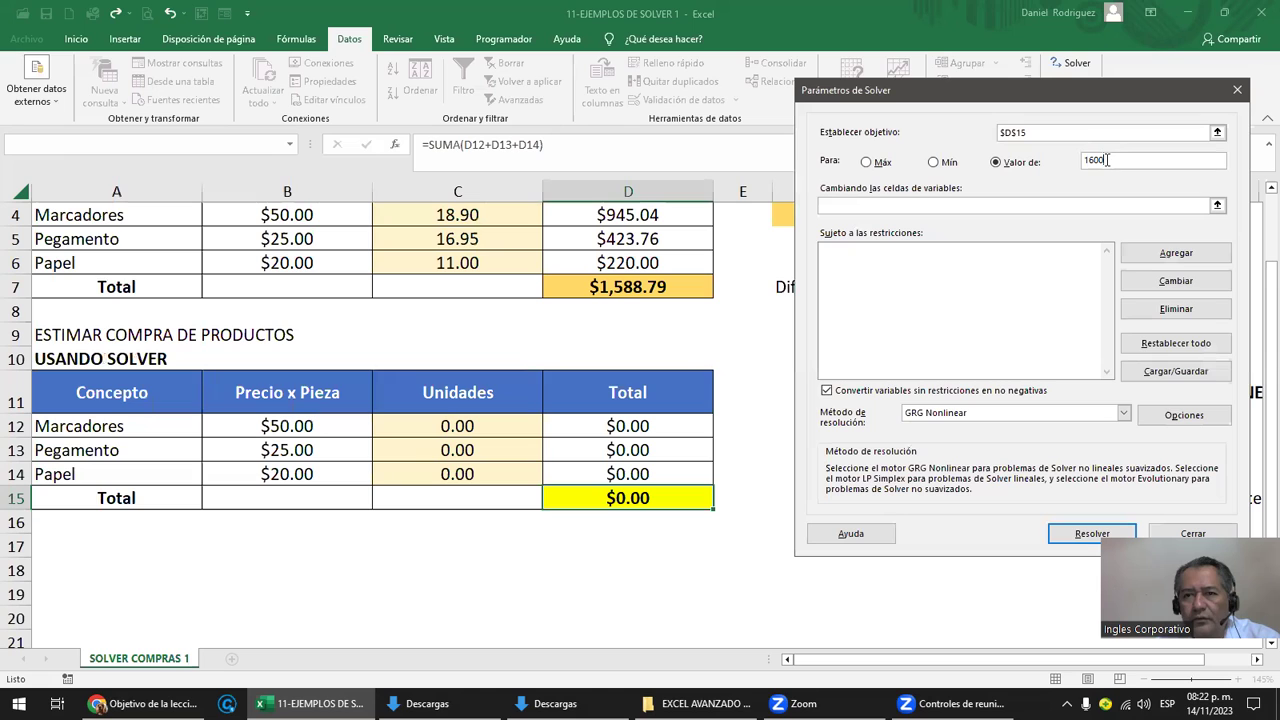
drag(1107, 160, 1072, 164)
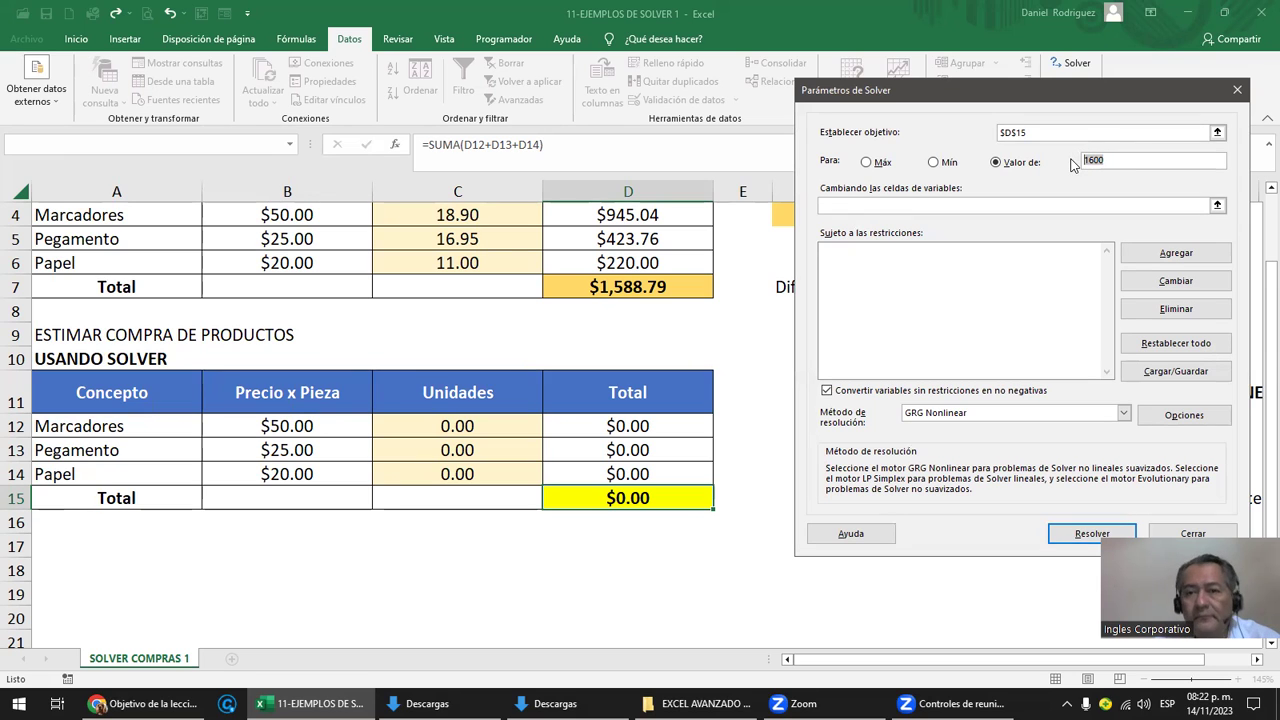
Step: Set the variable cells to the Unidades range $C$12:$C$14, re-entering it after a demonstration
click(864, 205)
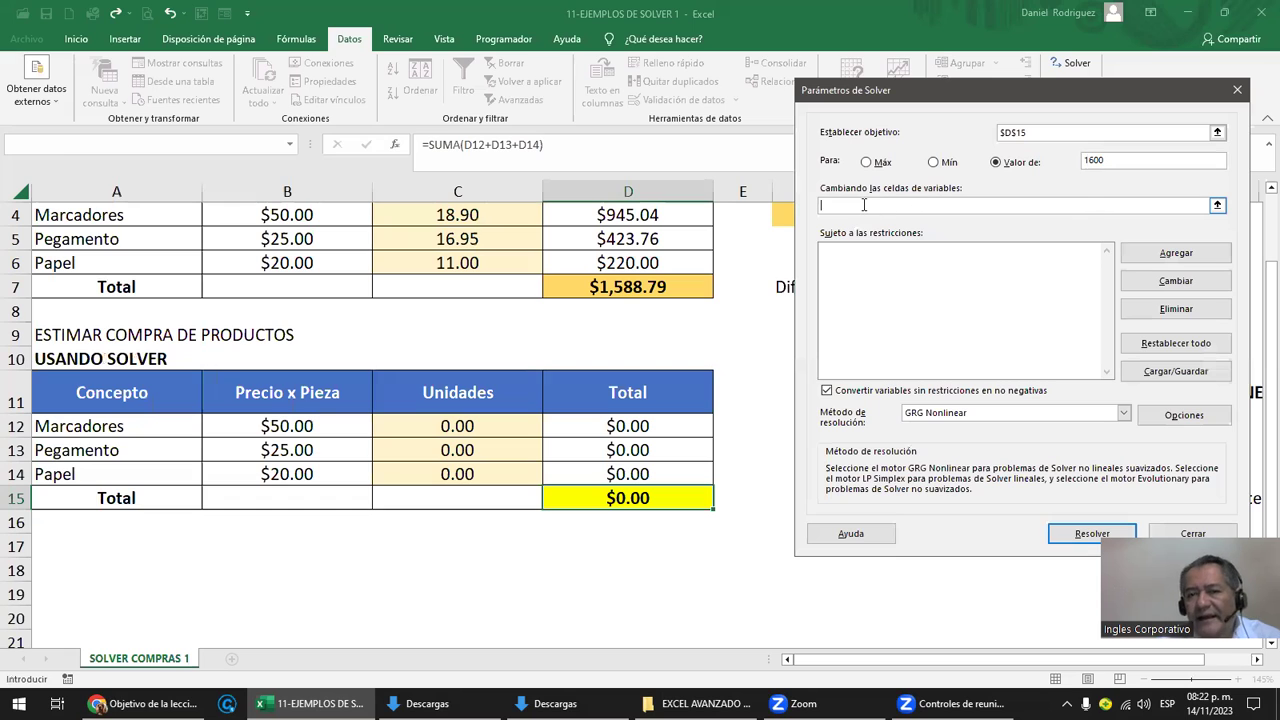
drag(506, 426, 490, 479)
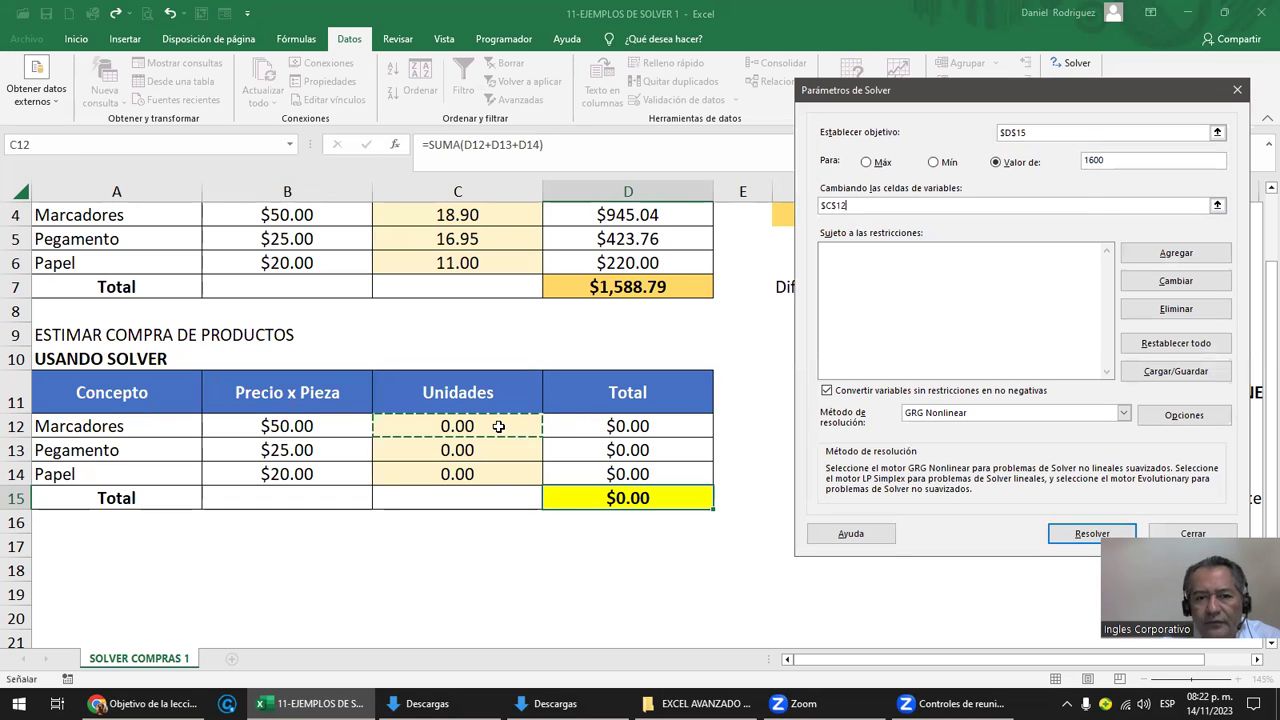
drag(889, 205, 810, 207)
key(Delete)
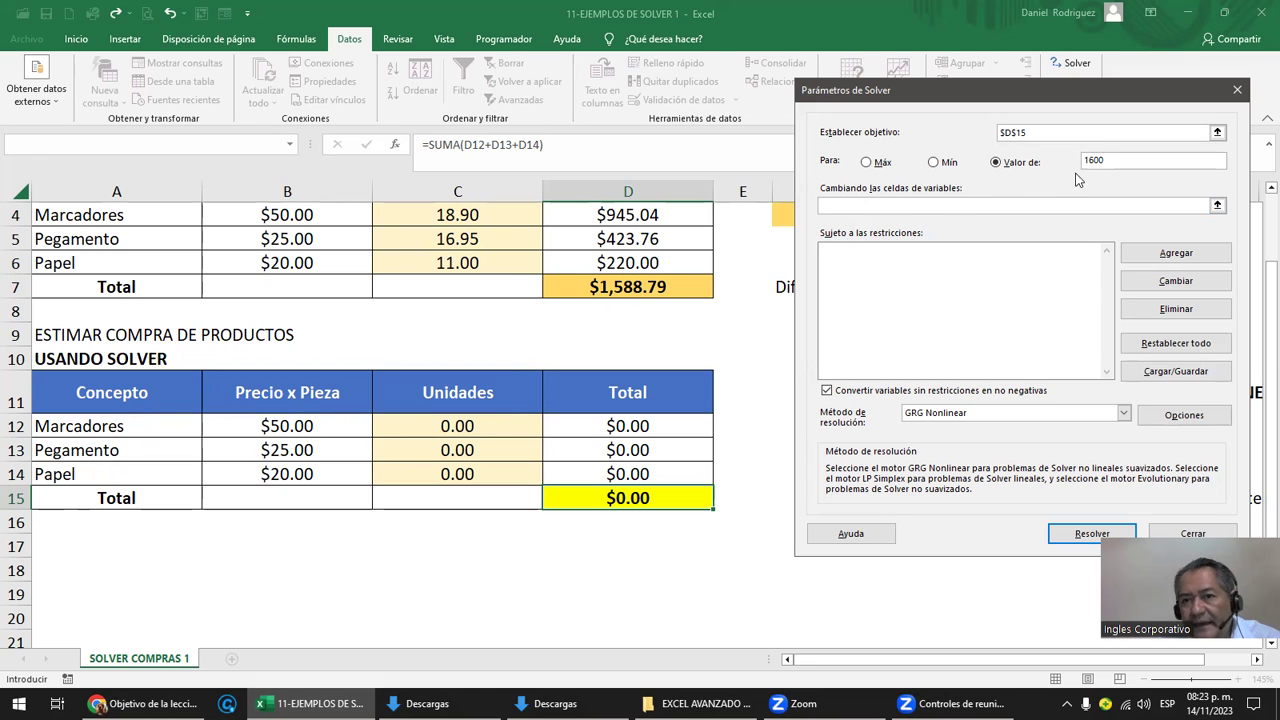
click(1200, 205)
drag(458, 426, 483, 474)
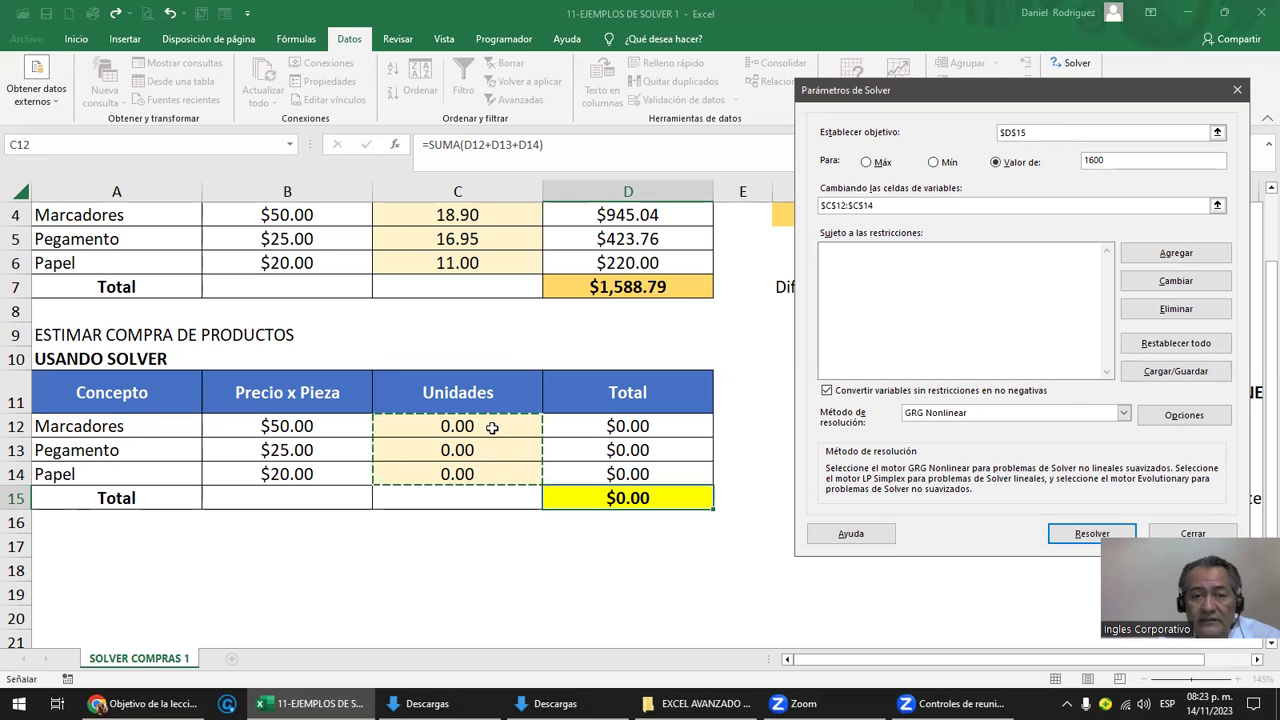
click(492, 427)
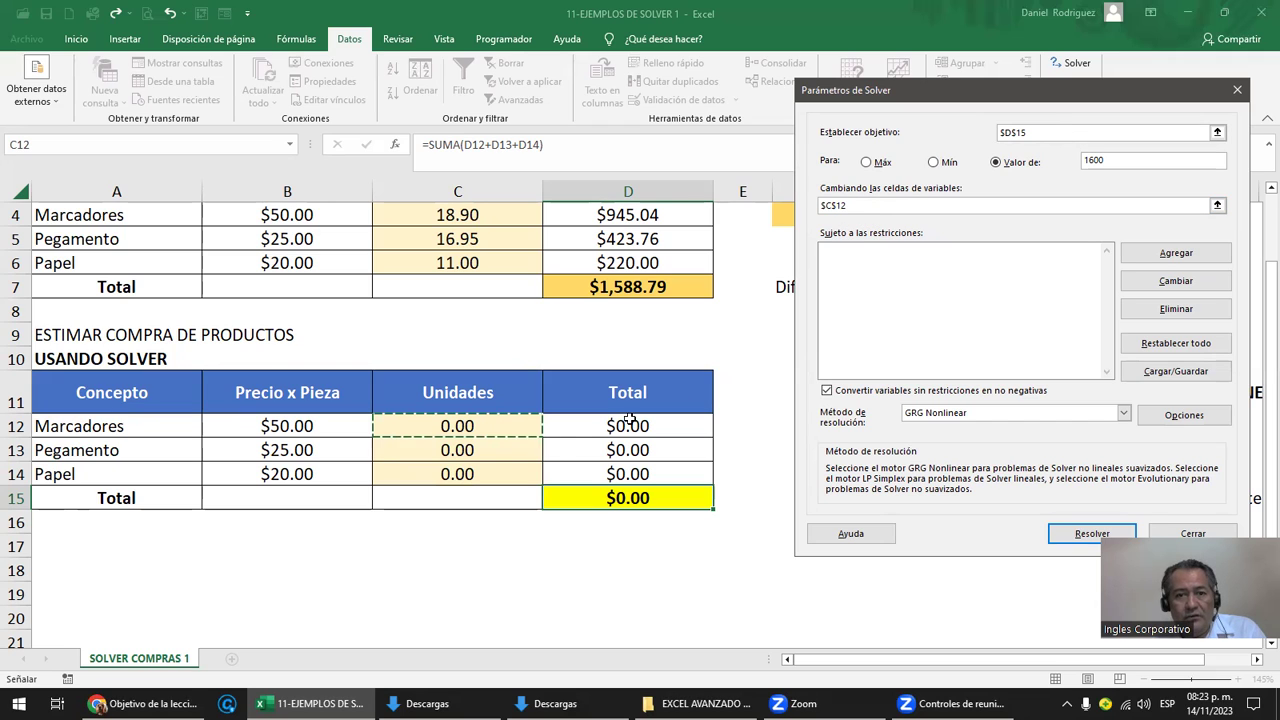
click(485, 474)
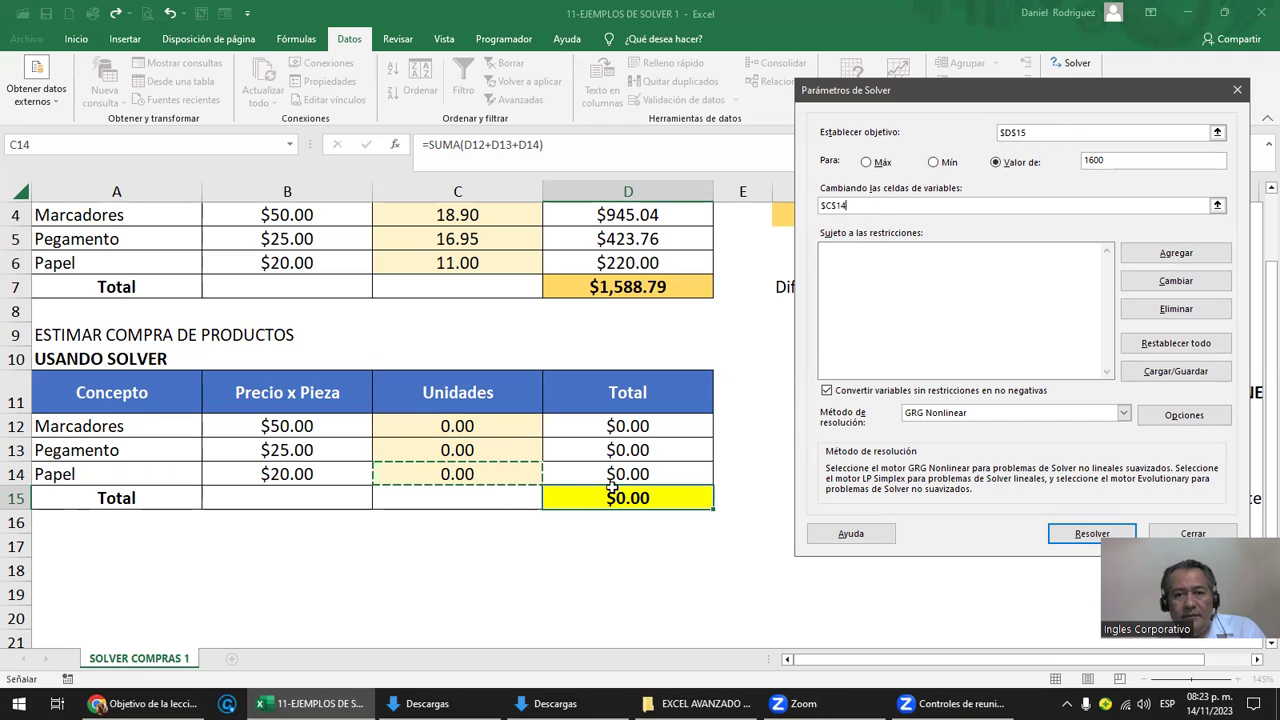
click(501, 427)
drag(501, 427, 505, 470)
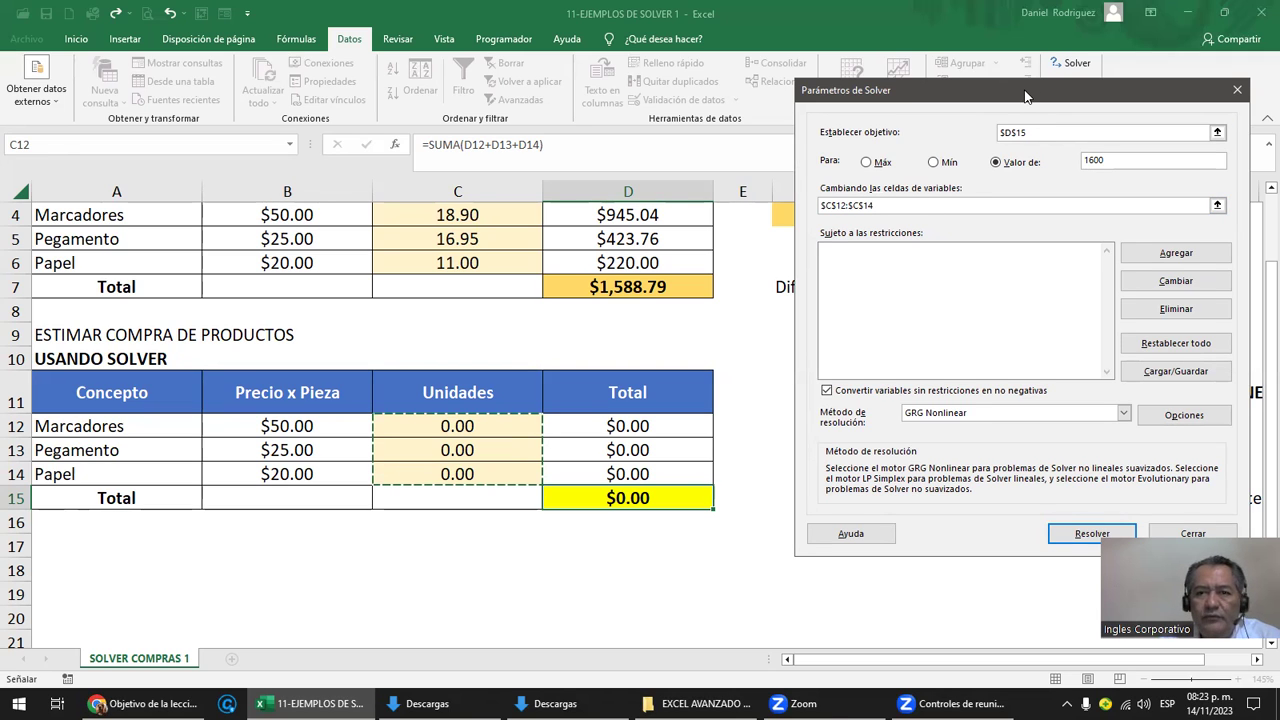
drag(1025, 95, 1022, 98)
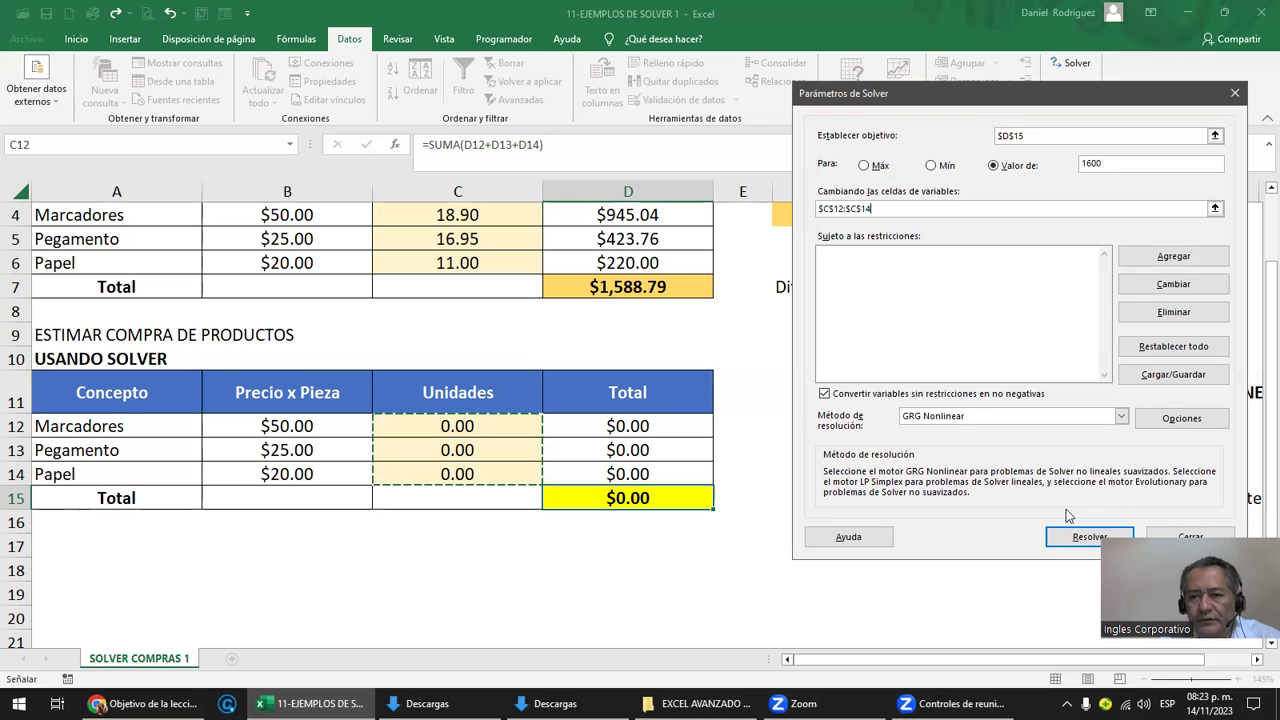
Step: Run Solver to get units 22.70, 11.35 and 9.08 for a $1,600.00 total
click(1073, 542)
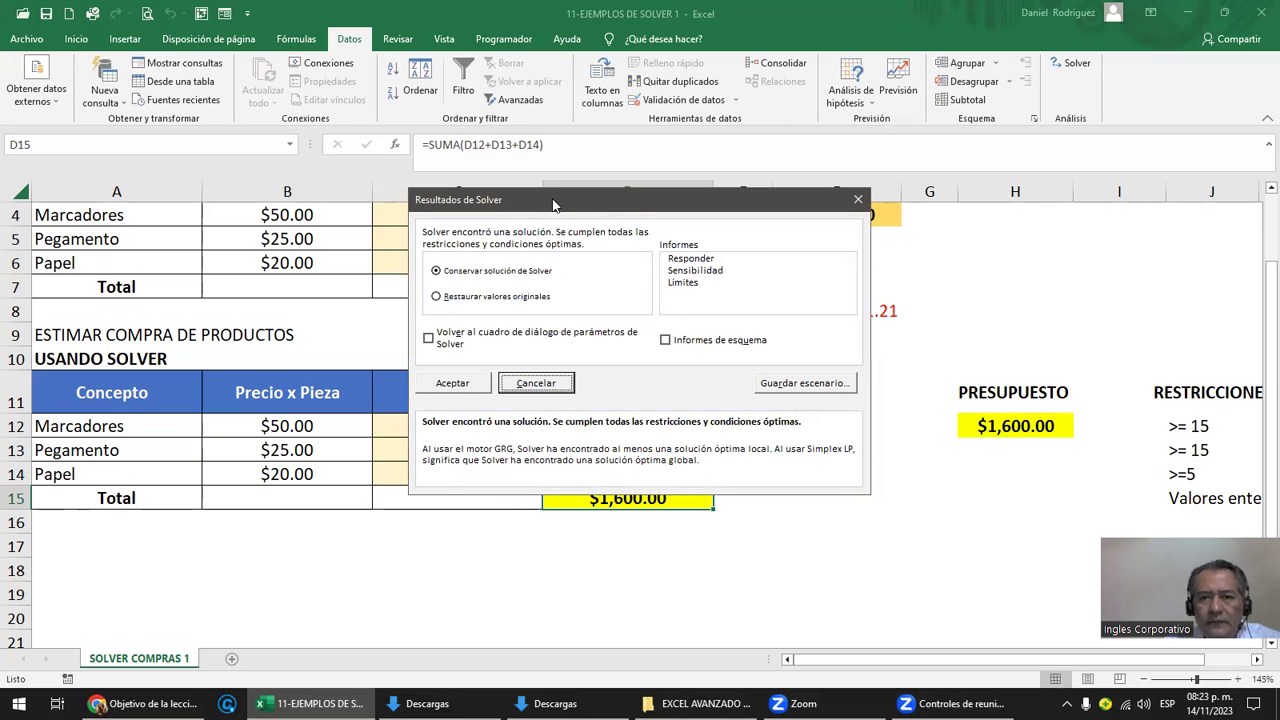
drag(553, 204, 887, 206)
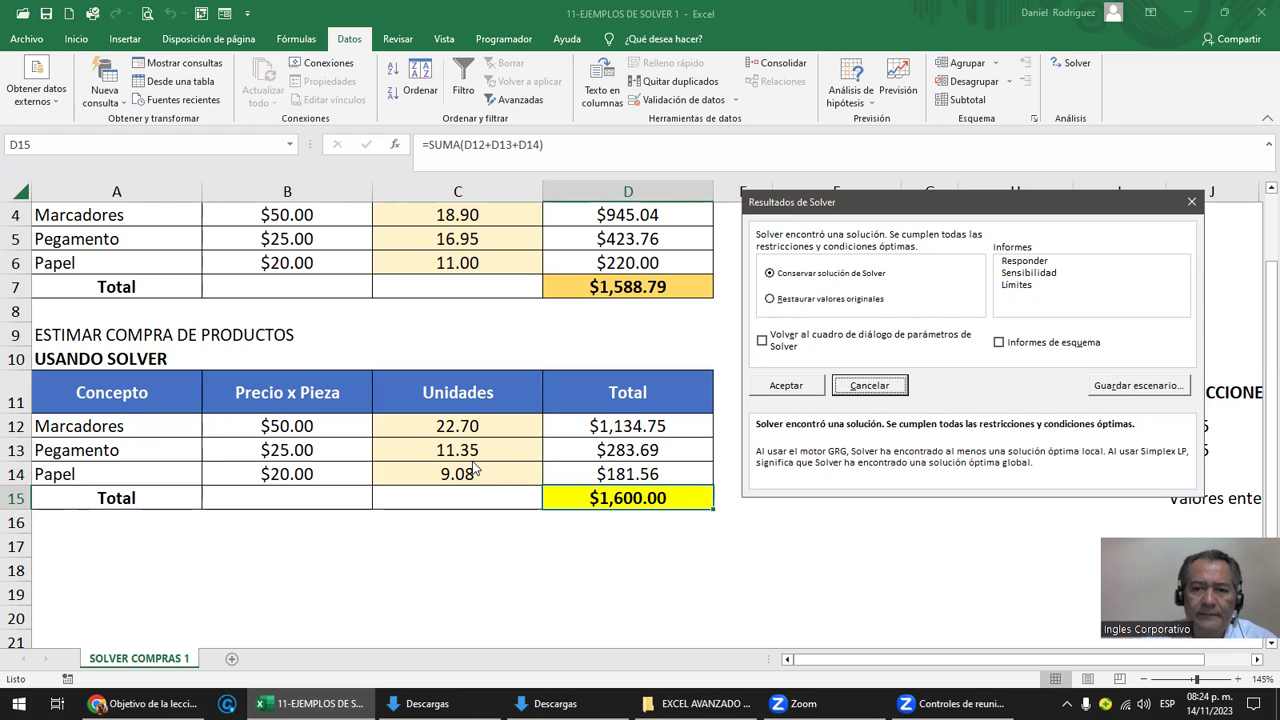
click(1255, 548)
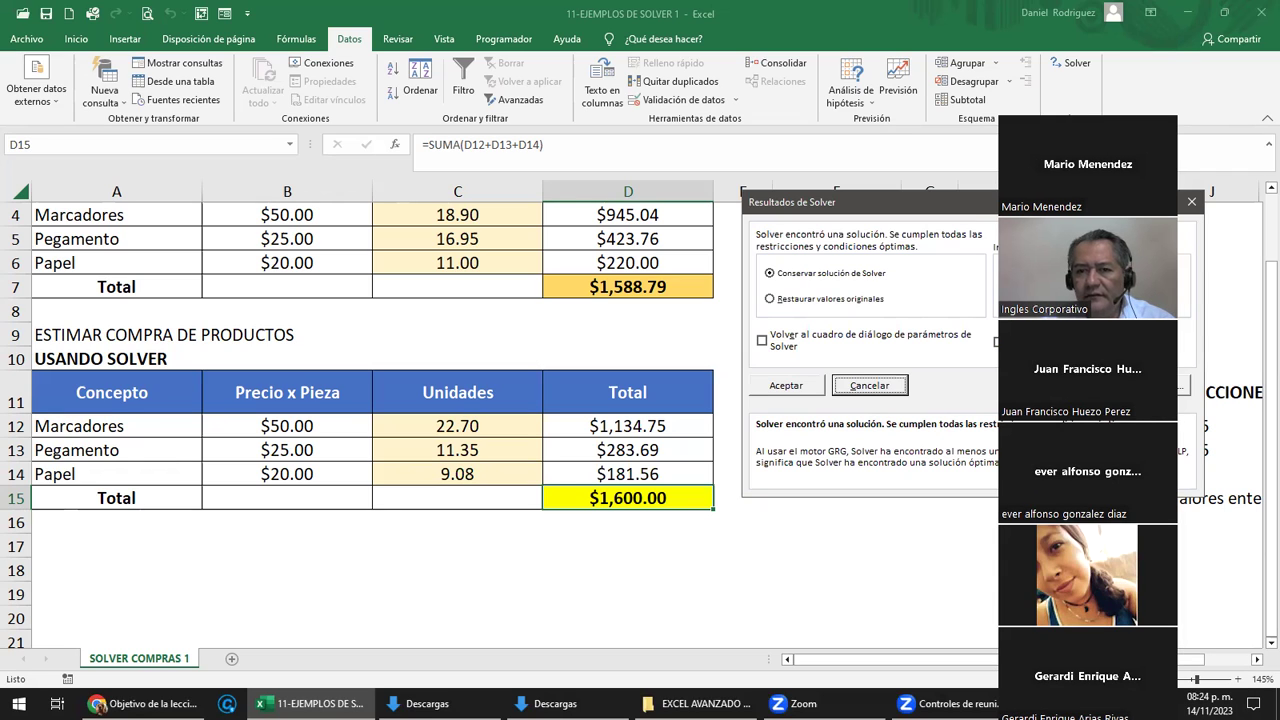
scroll(1088, 420, down, 3)
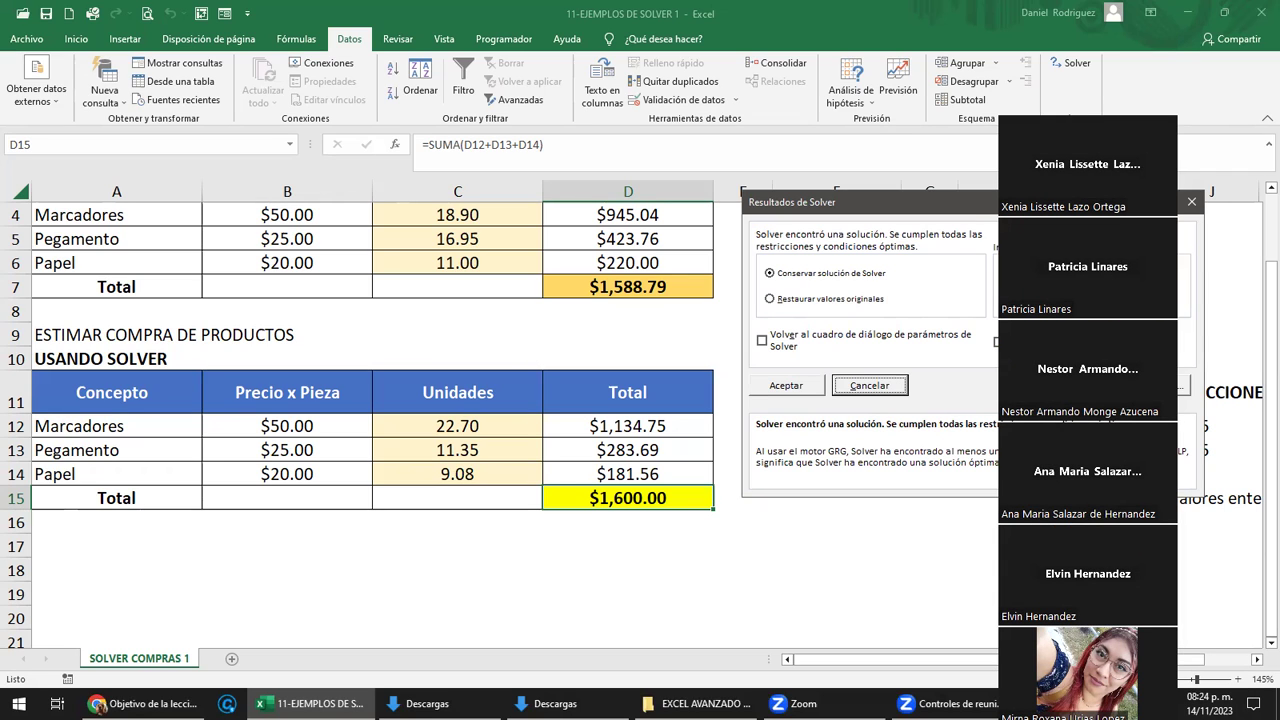
scroll(1088, 420, down, 3)
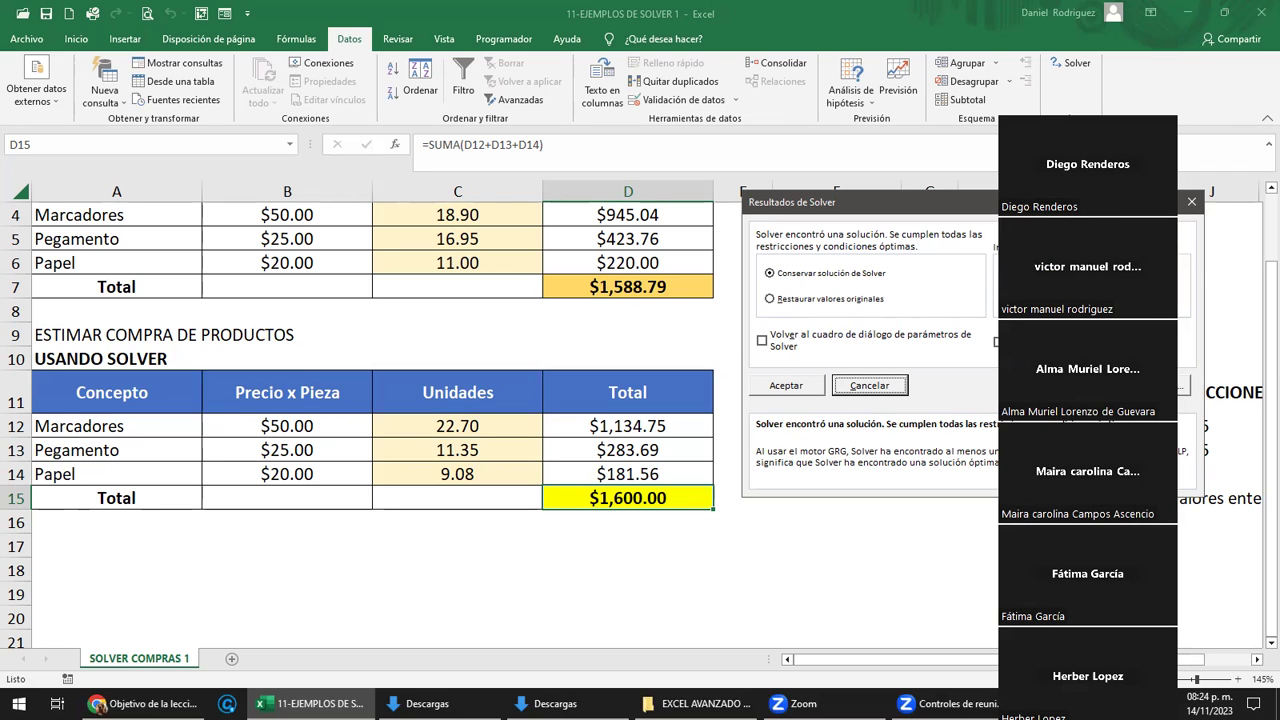
scroll(1088, 420, down, 1)
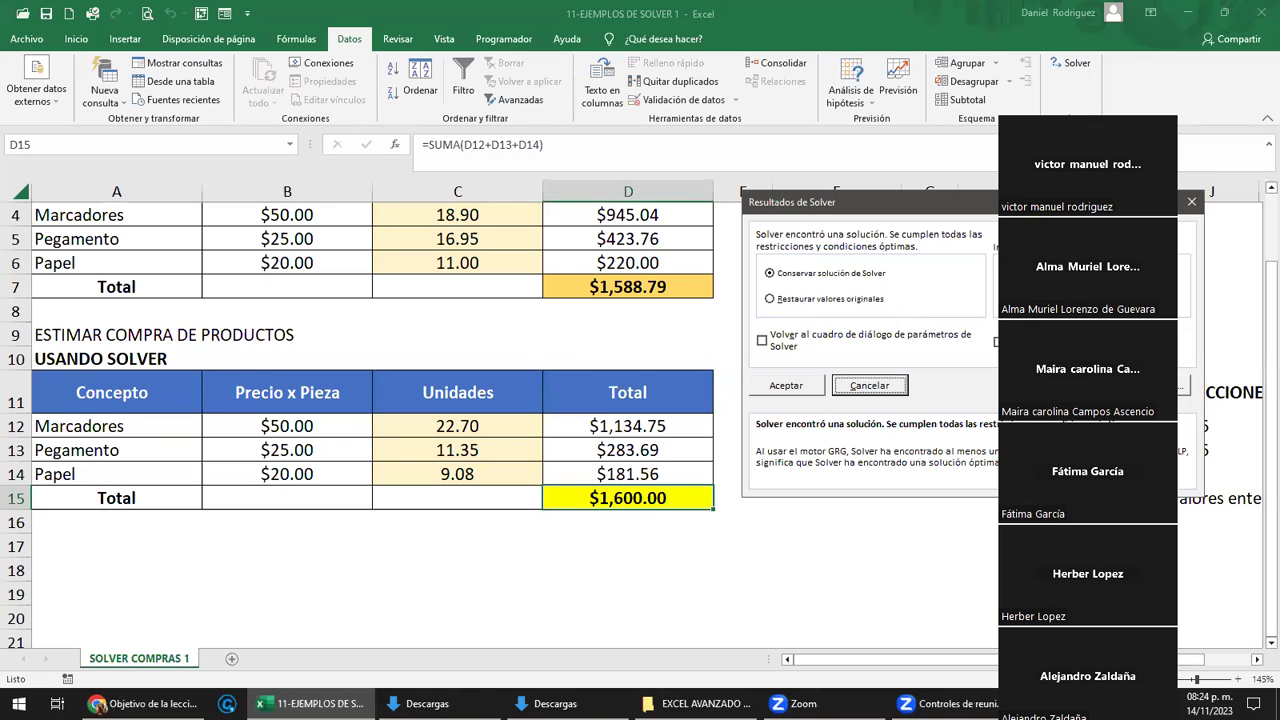
scroll(1088, 420, up, 1)
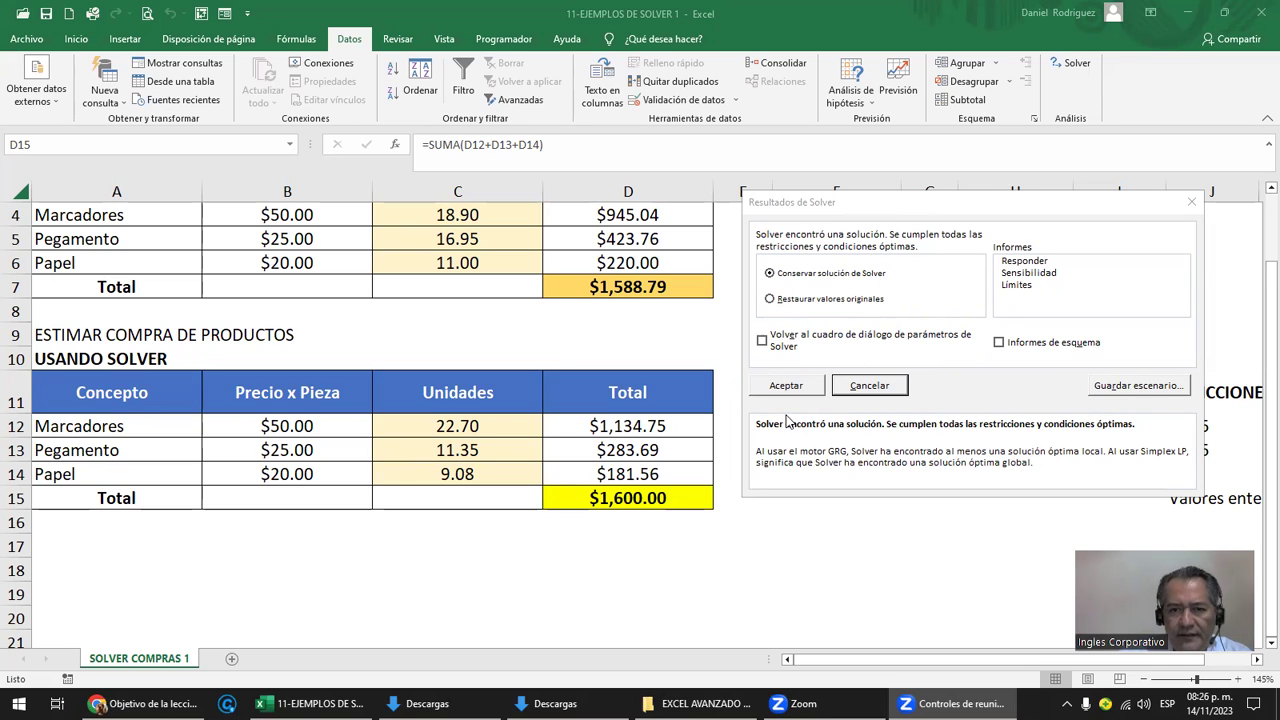
Step: Discard the Solver solution so units revert to 0.00, and reopen Solver with $D$15 = 1600 over $C$12:$C$14
click(870, 388)
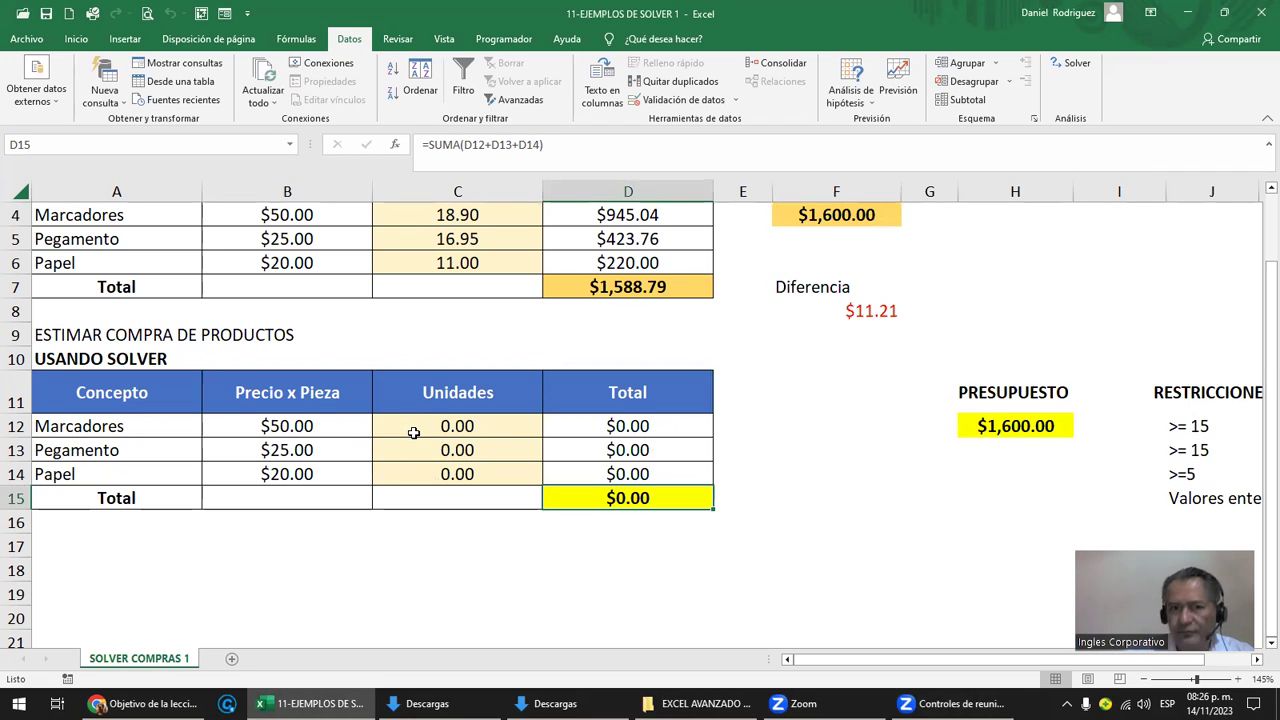
drag(413, 432, 423, 472)
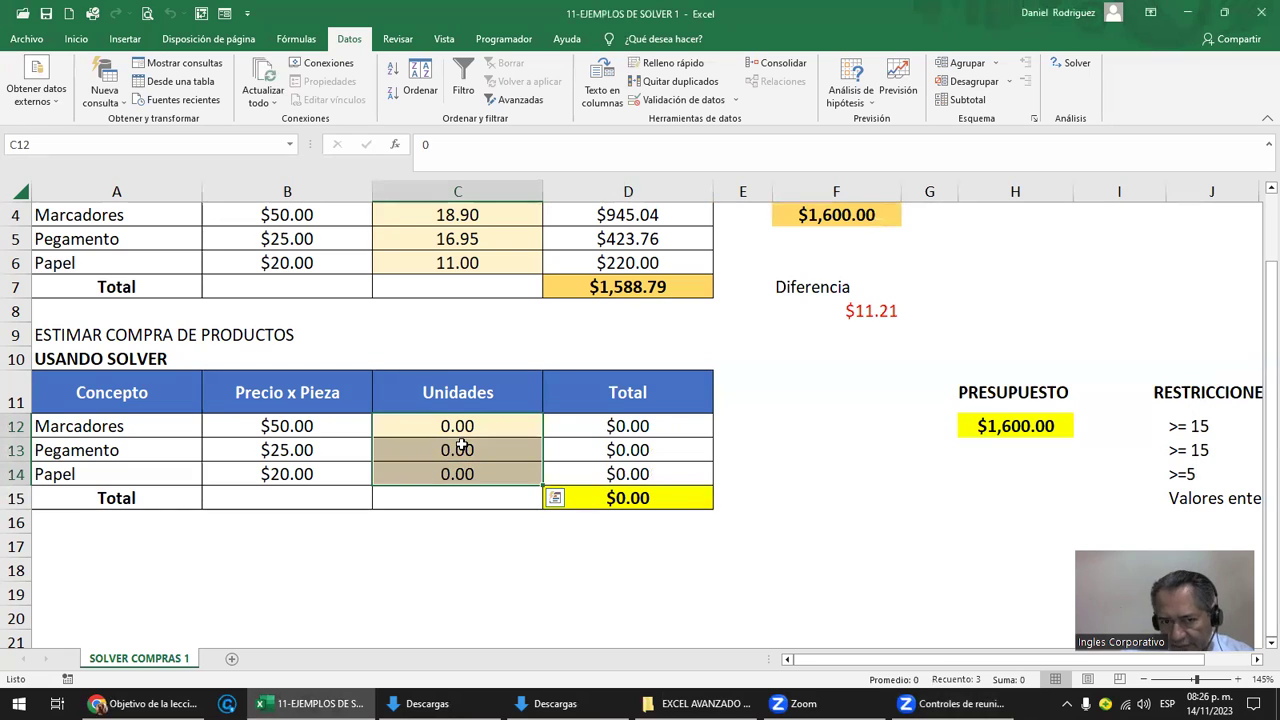
click(1066, 66)
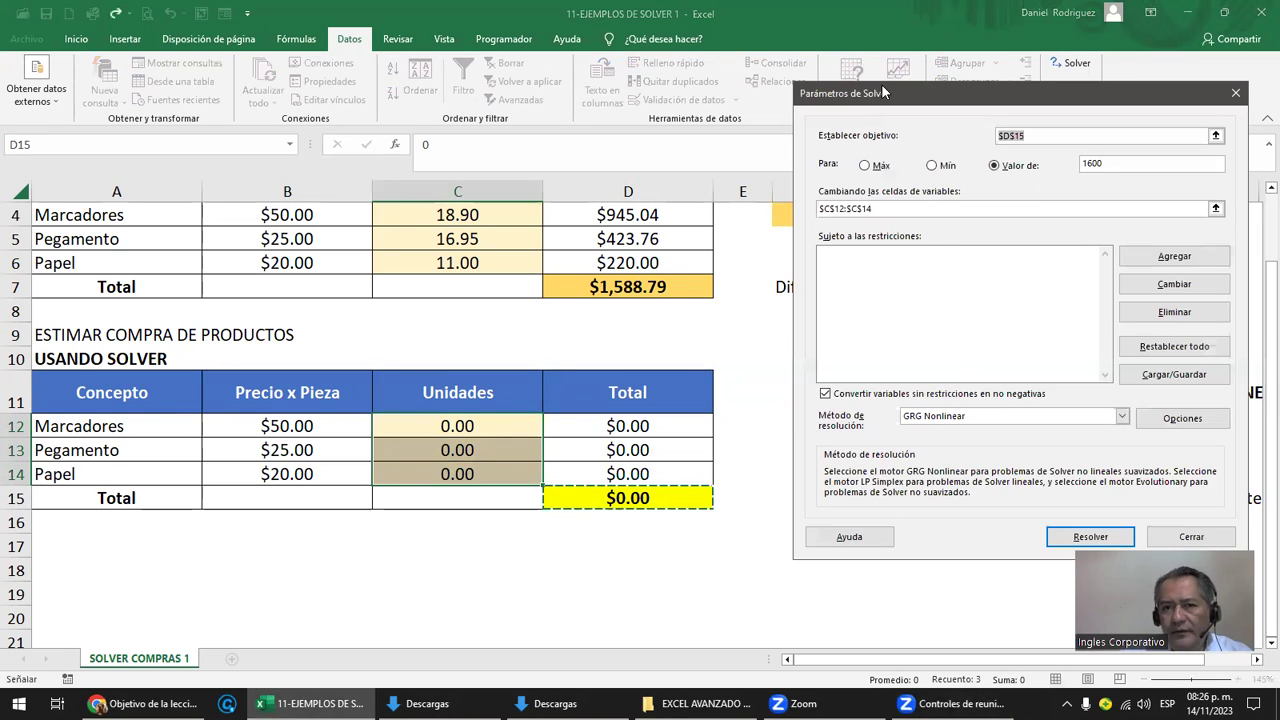
drag(883, 92, 743, 61)
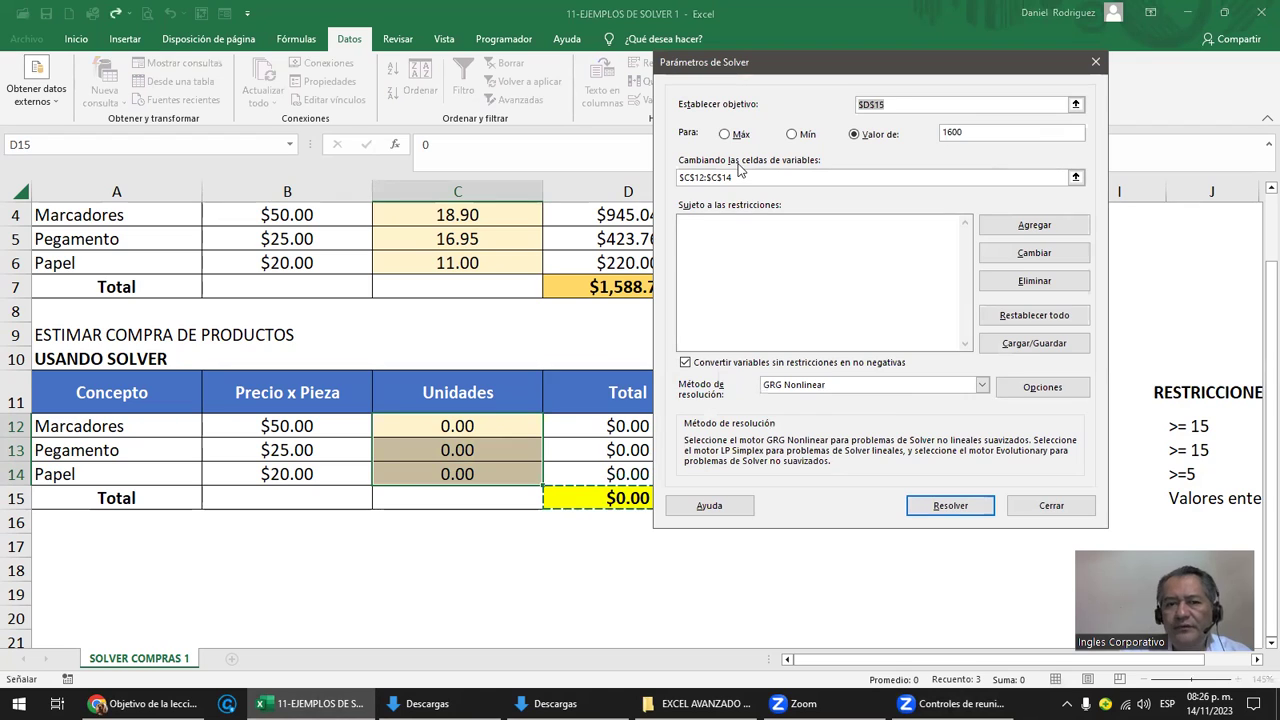
click(898, 105)
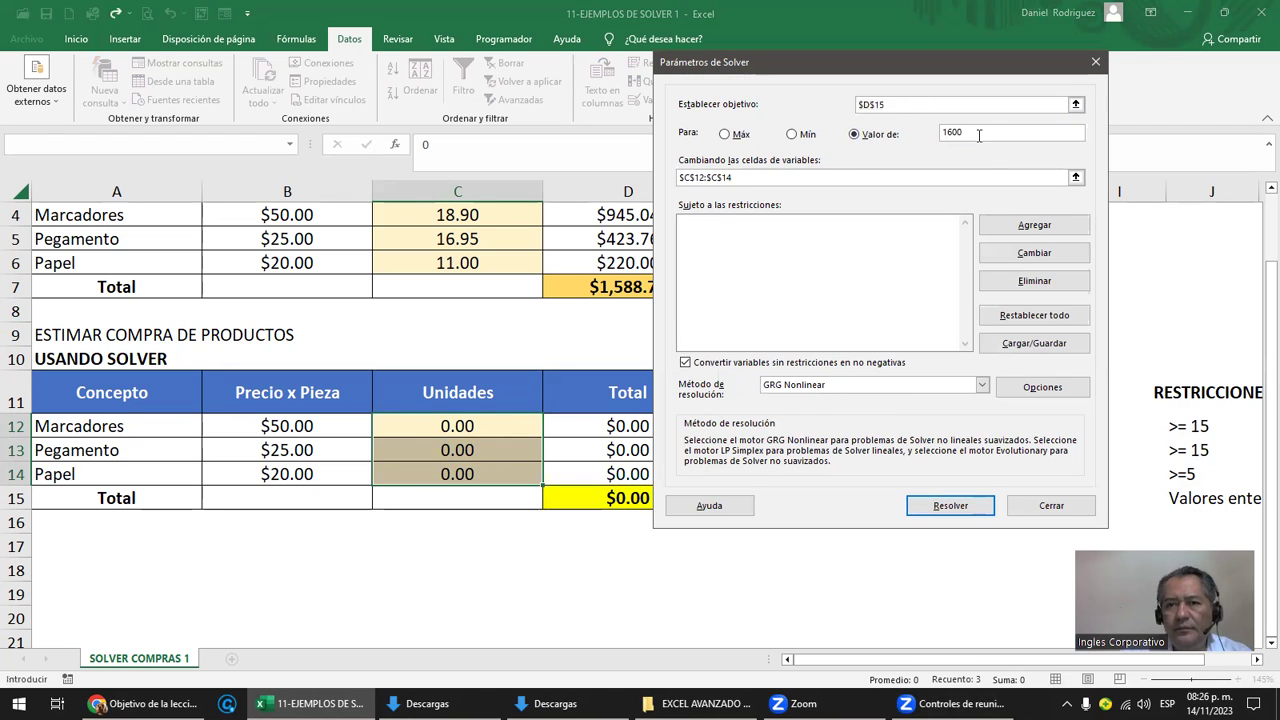
click(784, 178)
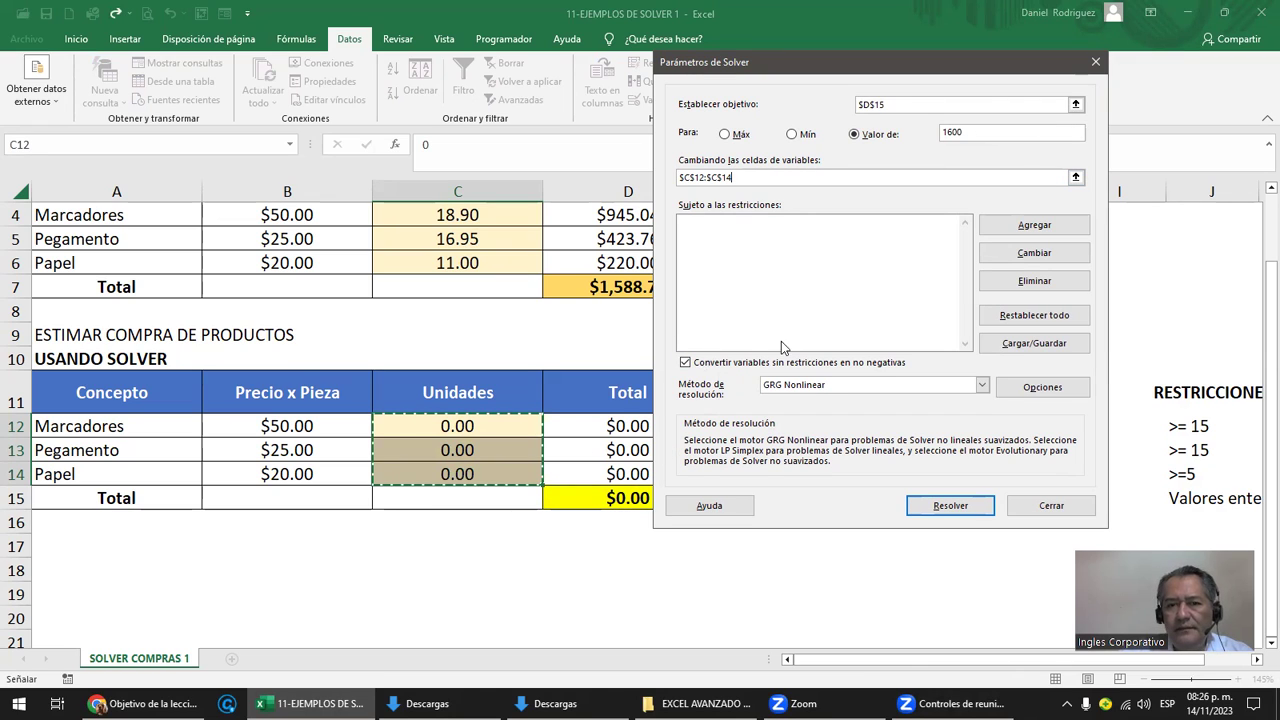
Step: Keep GRG Nonlinear as the solving method and run Solver to bring D15 to 1600
click(982, 388)
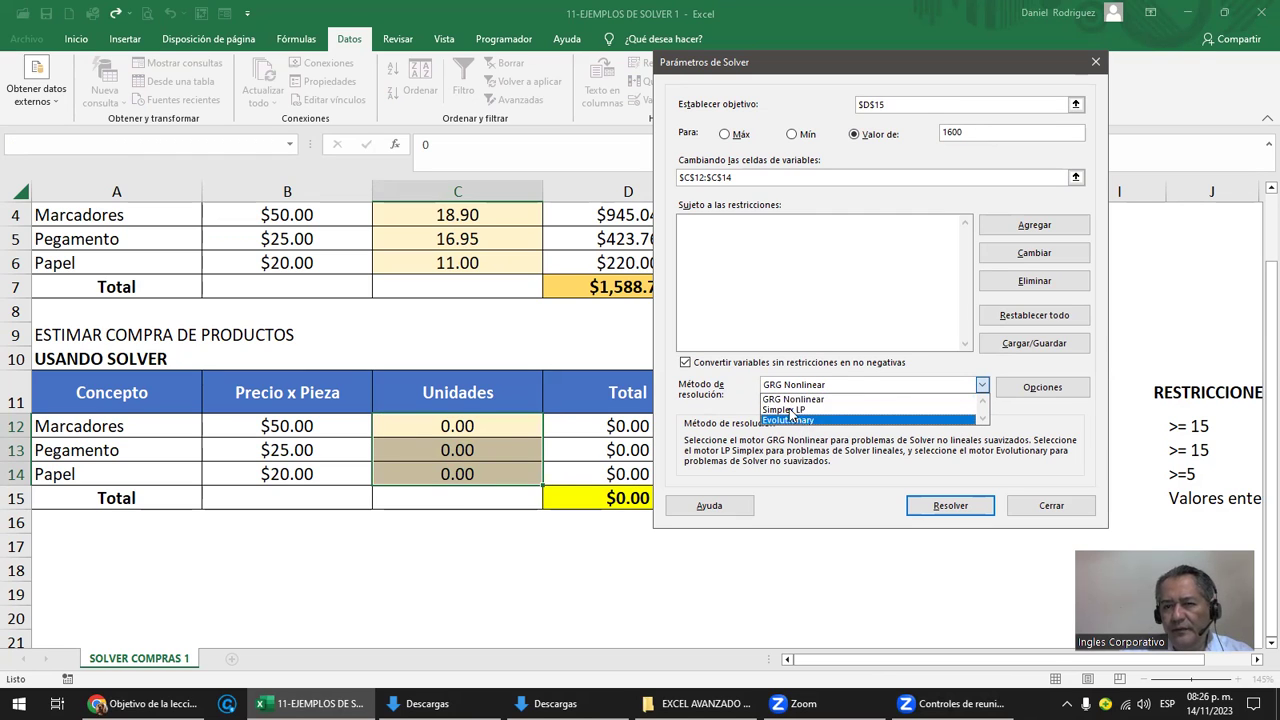
key(Up)
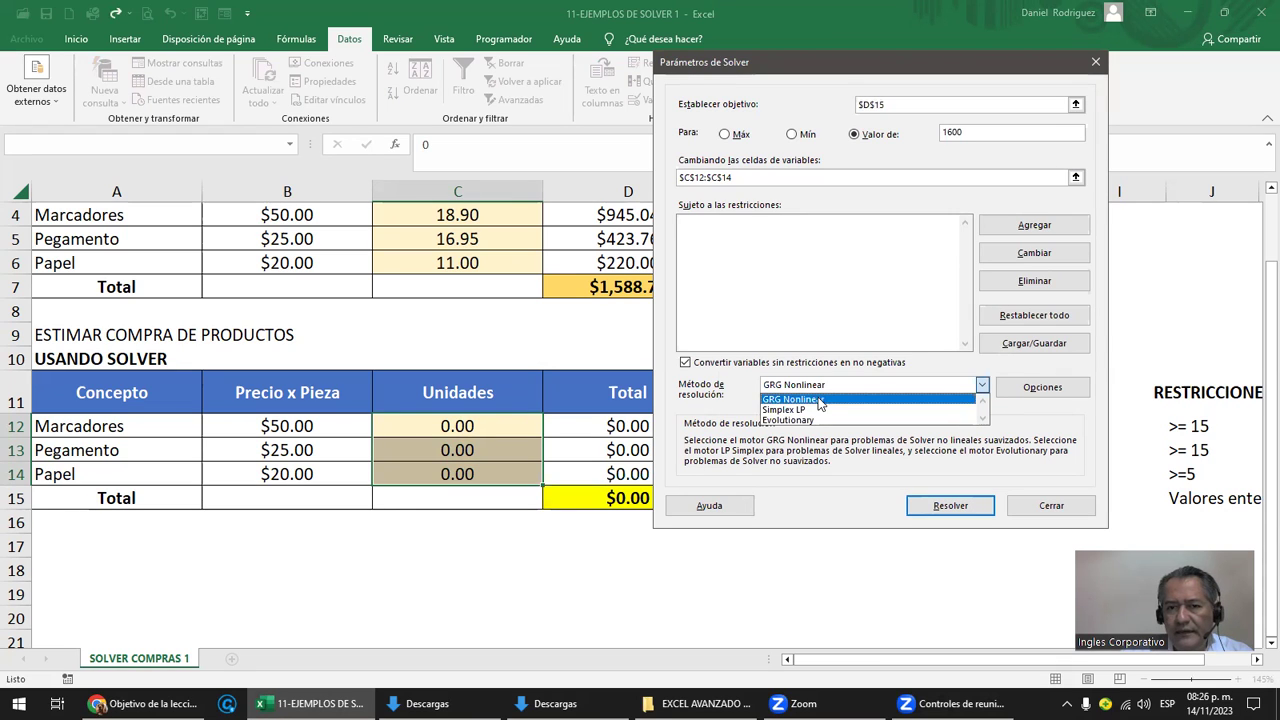
click(983, 385)
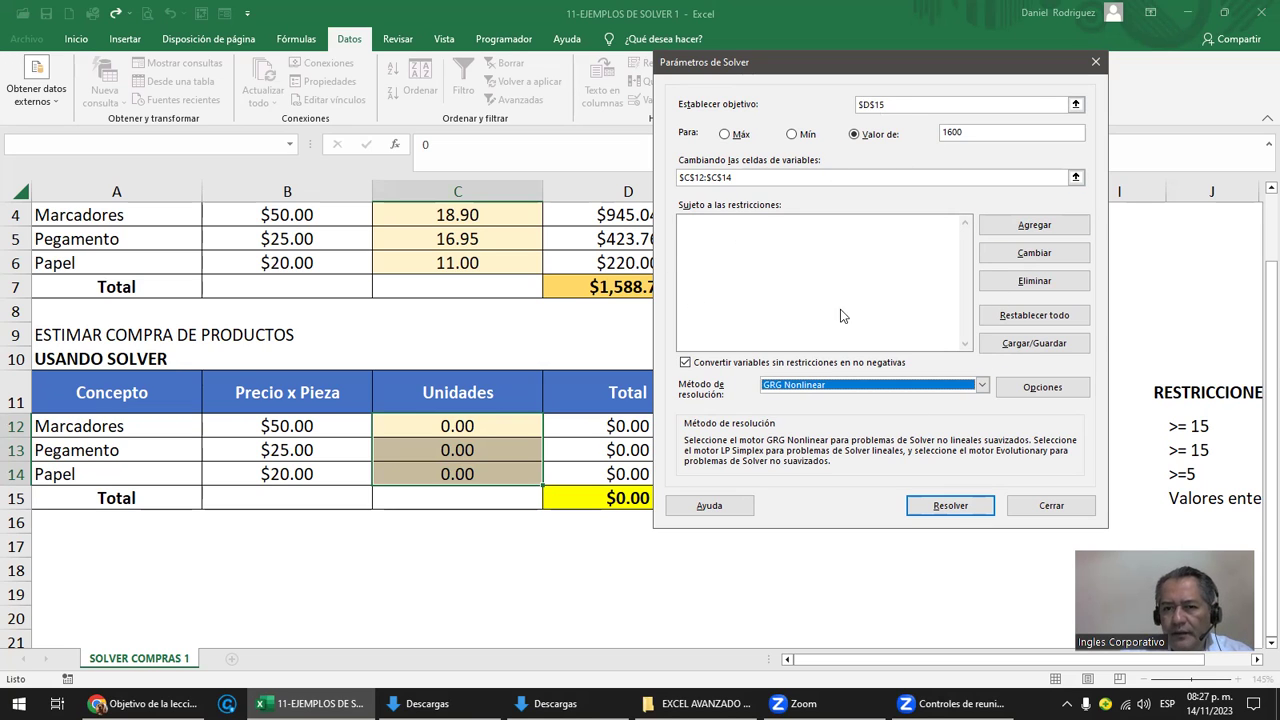
click(949, 507)
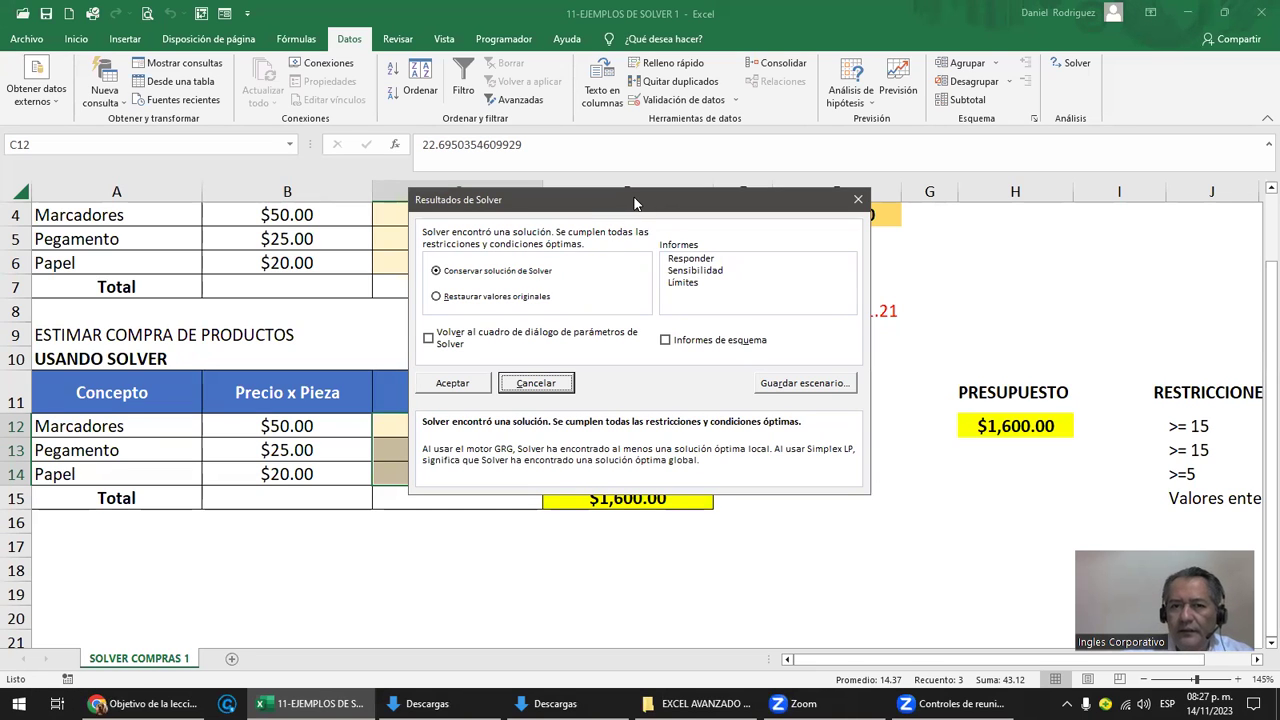
Step: Keep Solver's solution and check the solved units 22.70, 11.35 and 9.08 in C12:C14
drag(634, 203, 827, 203)
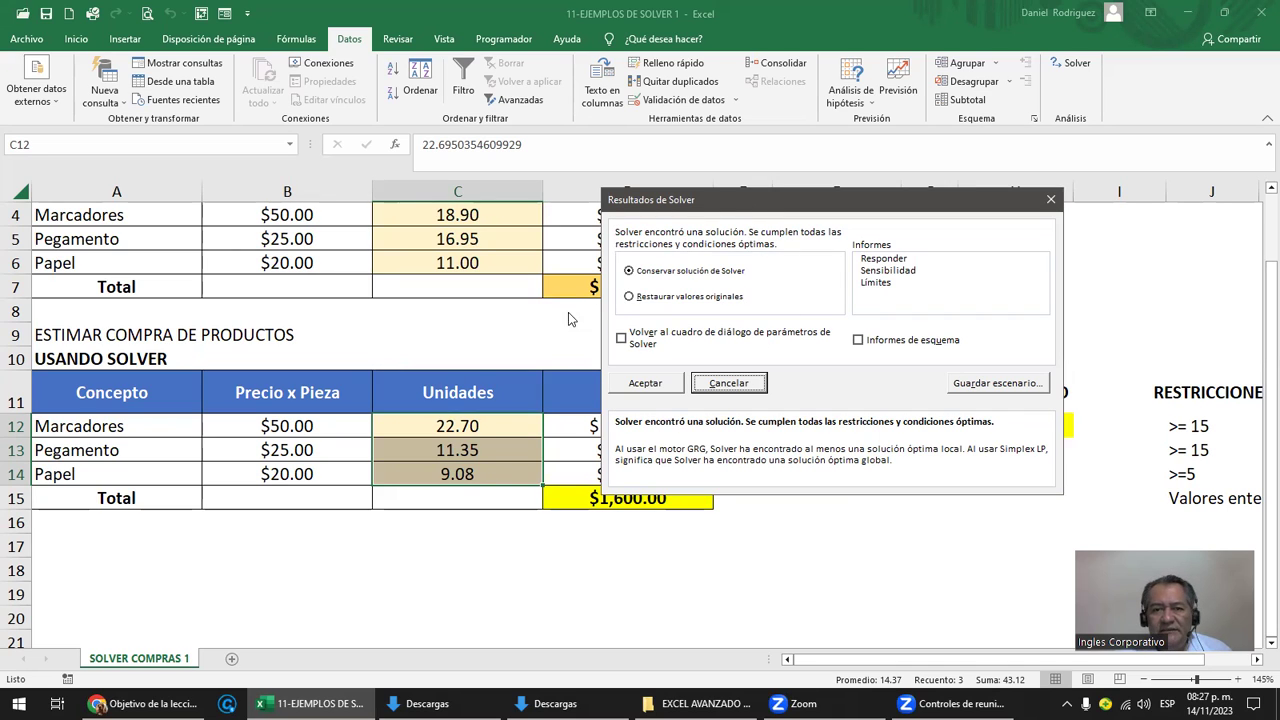
click(645, 384)
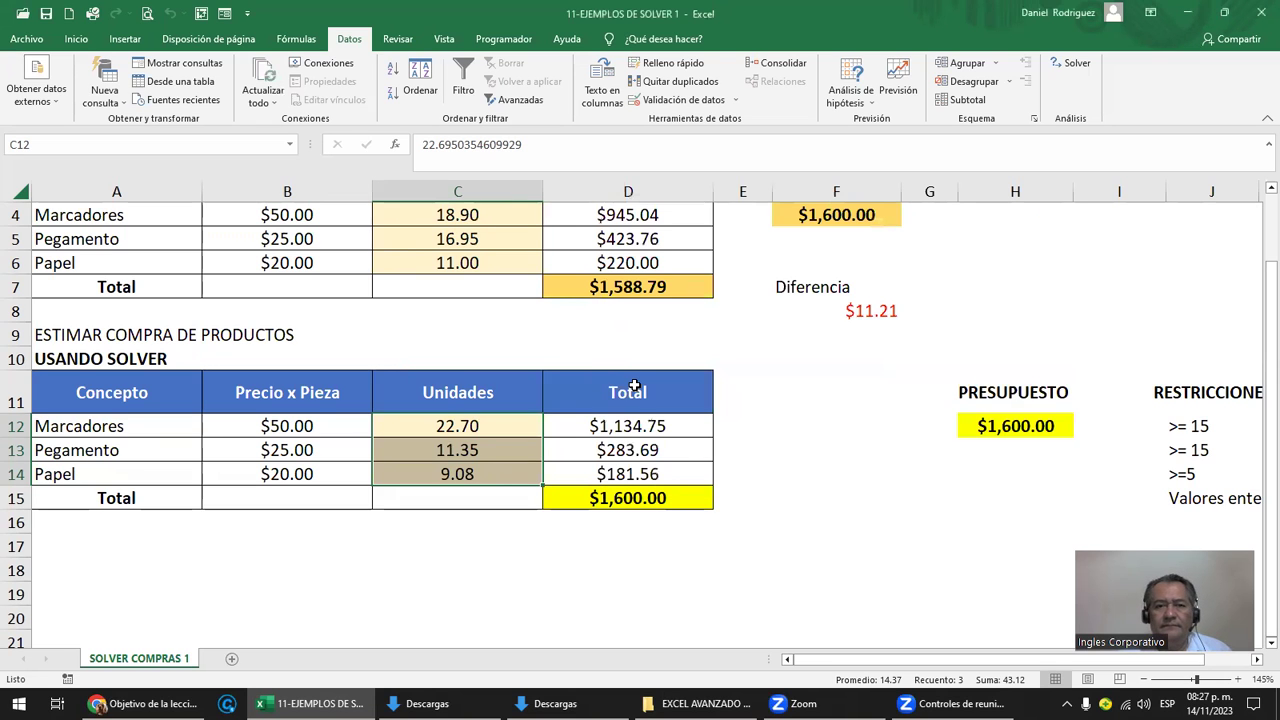
drag(477, 426, 477, 472)
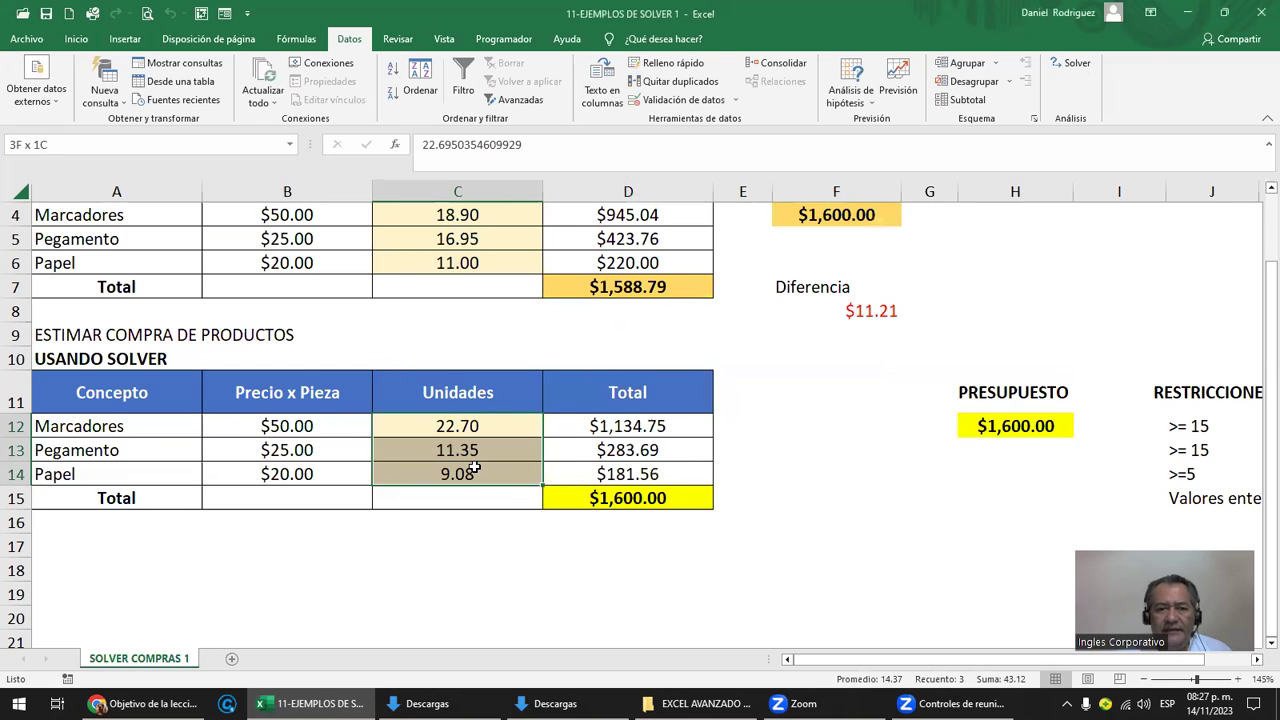
click(125, 427)
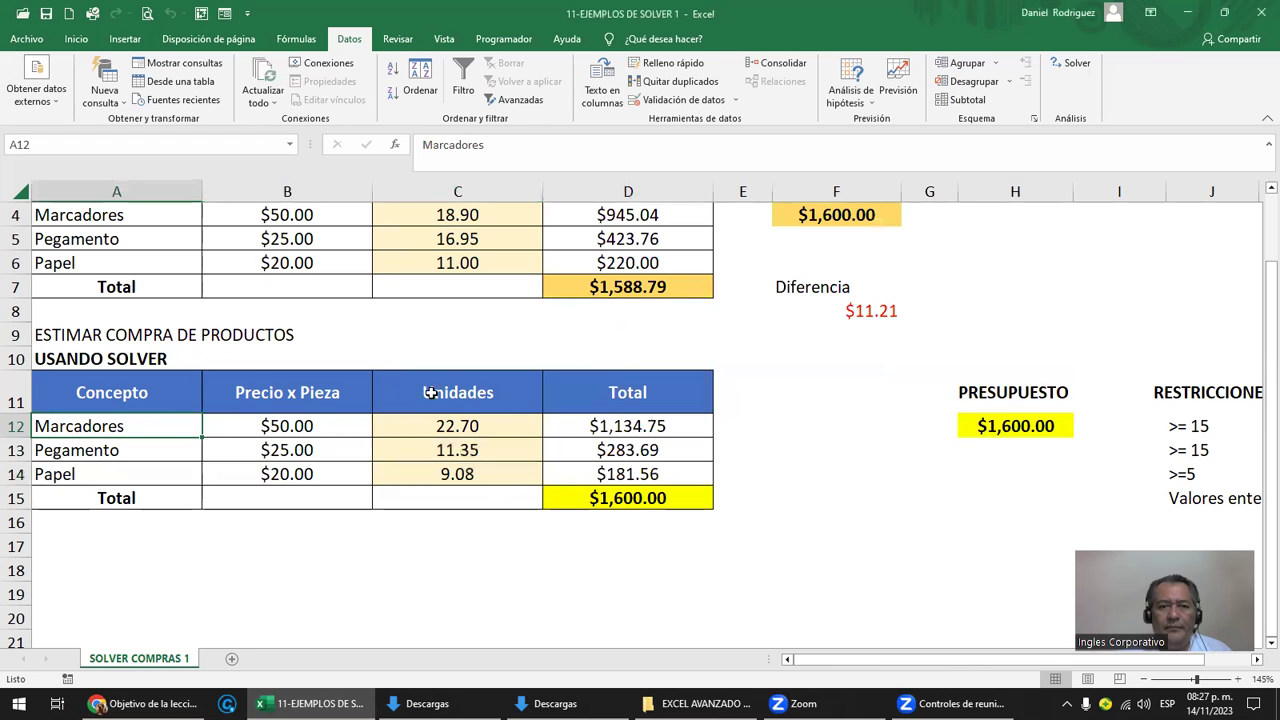
click(475, 428)
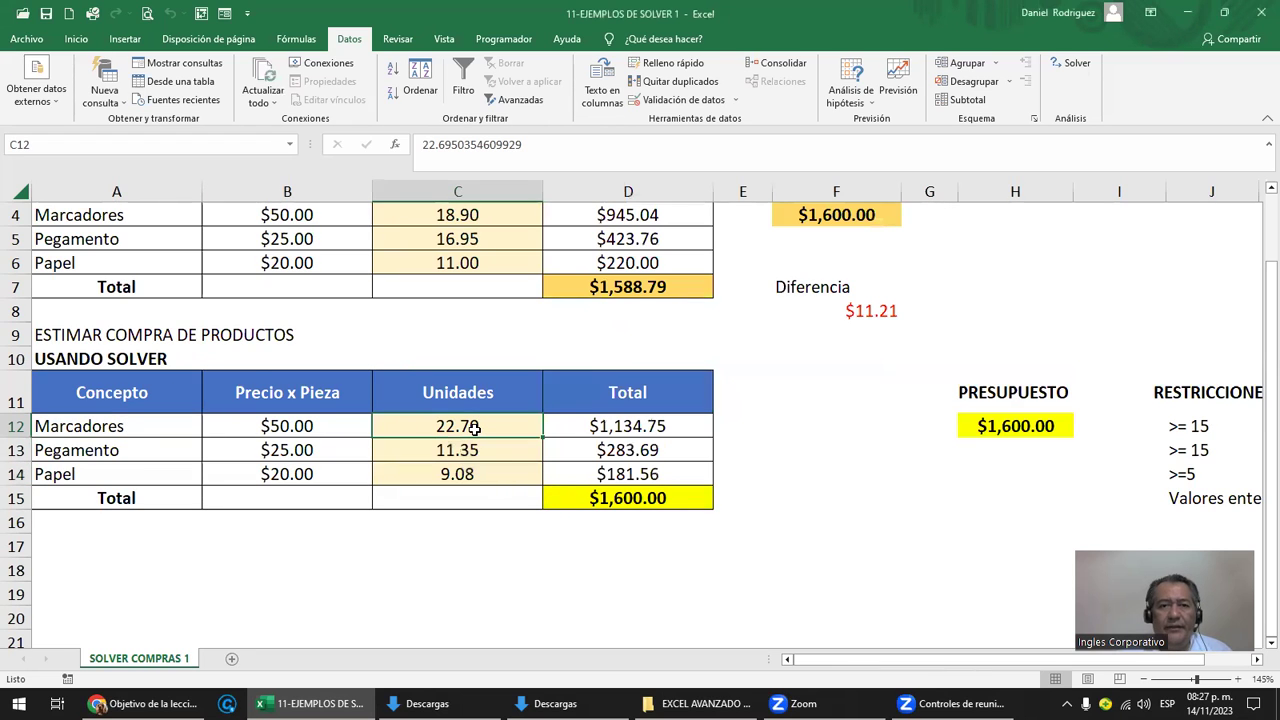
scroll(482, 340, up, 1)
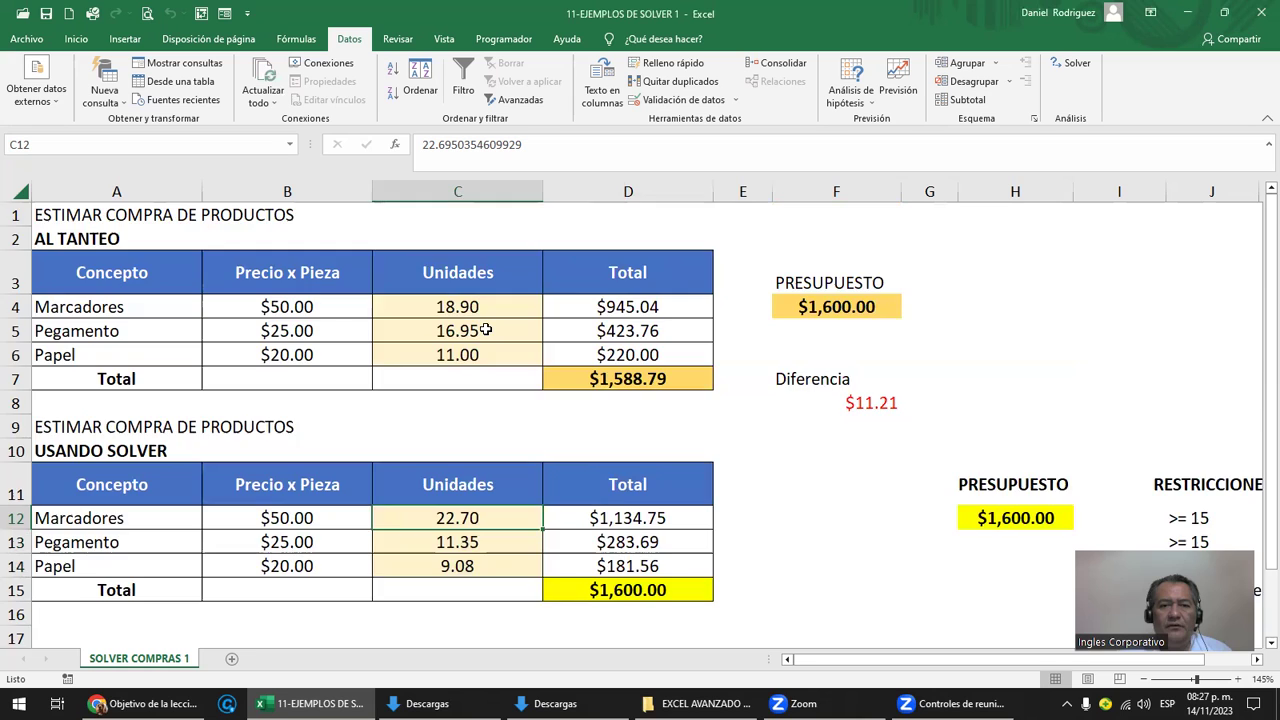
scroll(484, 330, down, 2)
drag(480, 348, 484, 368)
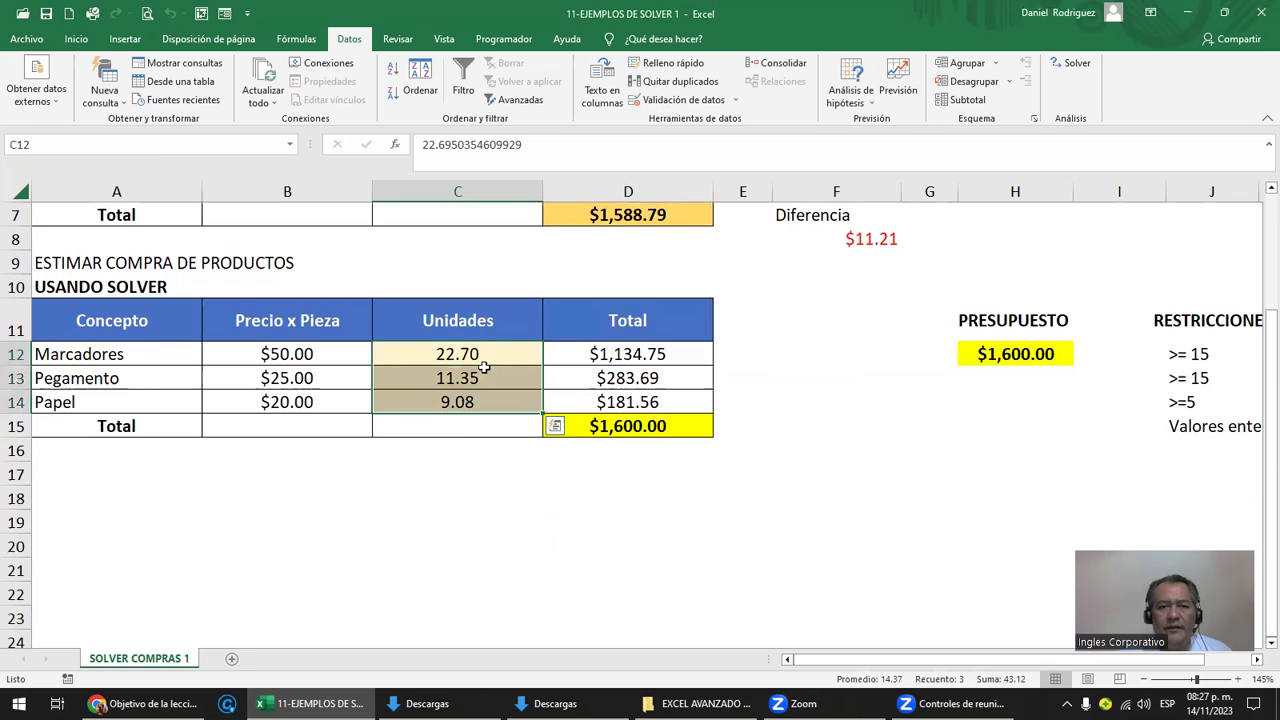
Step: Show the Unidades values in C12:C14 with 14 decimal places
click(77, 40)
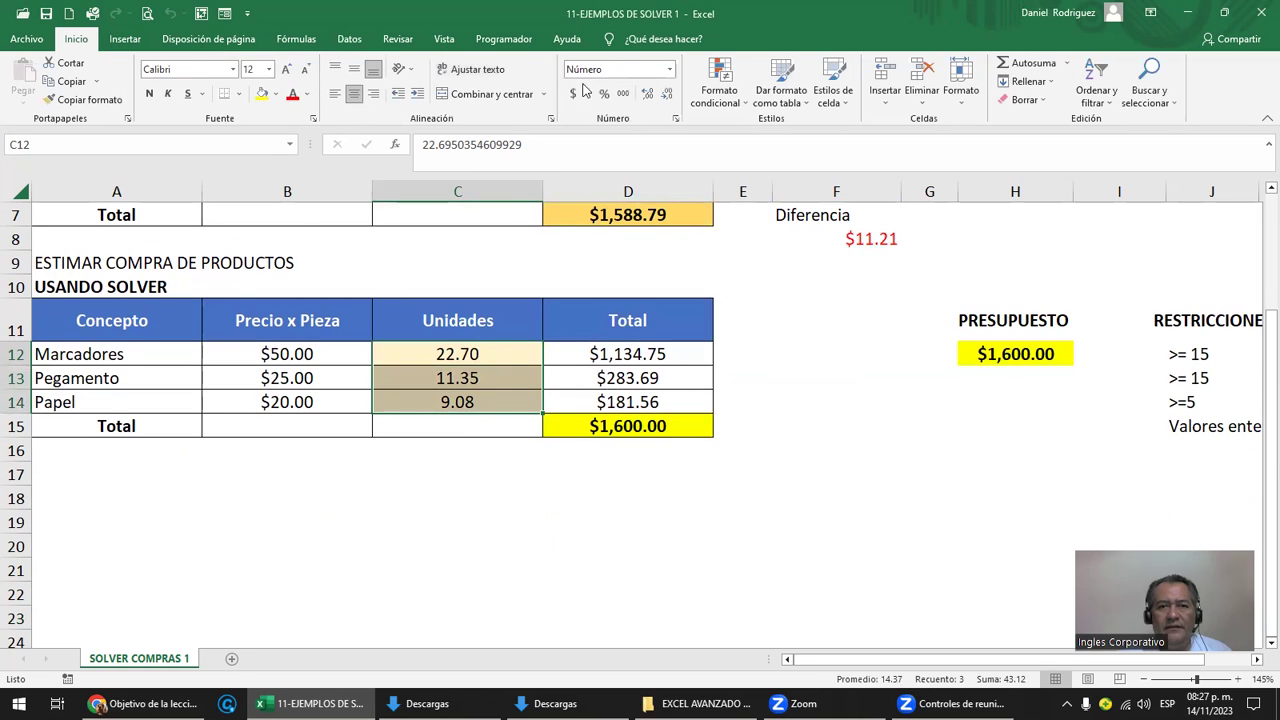
click(647, 93)
click(647, 93)
click(647, 93)
click(647, 93)
click(647, 93)
click(647, 93)
click(647, 93)
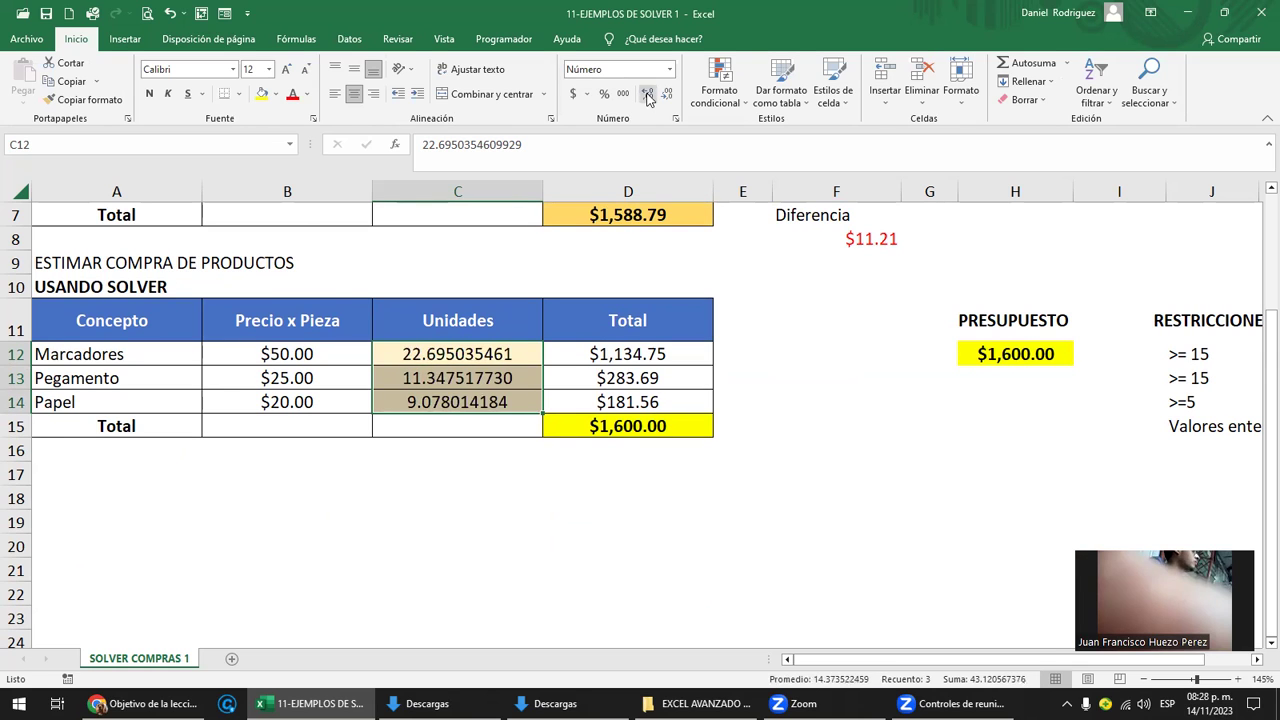
click(647, 93)
click(647, 93)
click(647, 93)
click(647, 93)
click(647, 93)
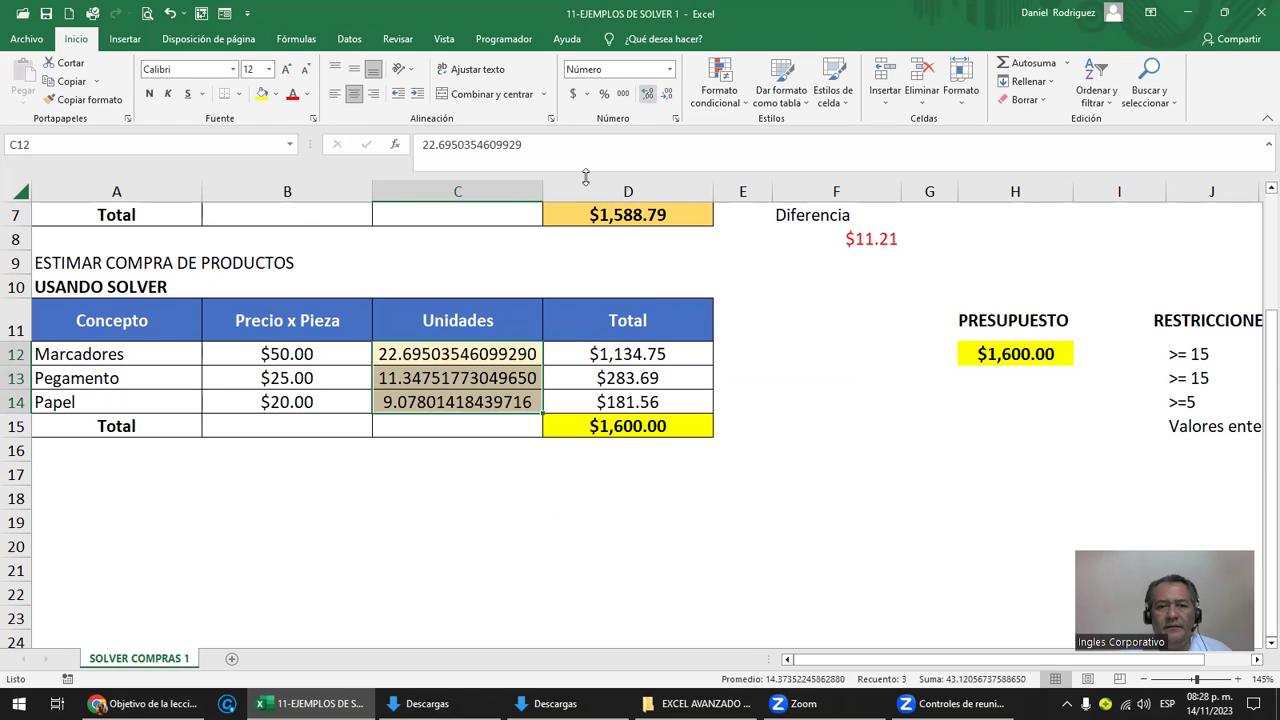
Step: Widen column C to fit the long unit values and check the Marcadores total formula
drag(543, 191, 630, 191)
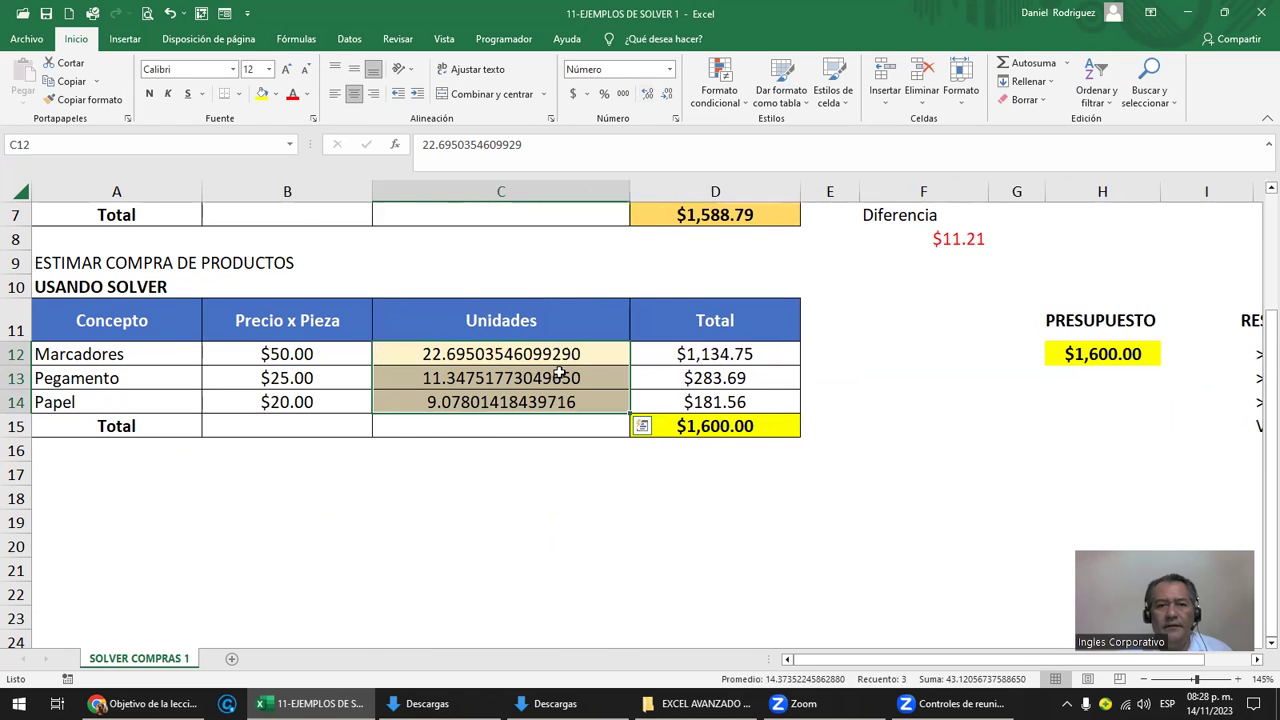
click(866, 356)
scroll(910, 426, up, 1)
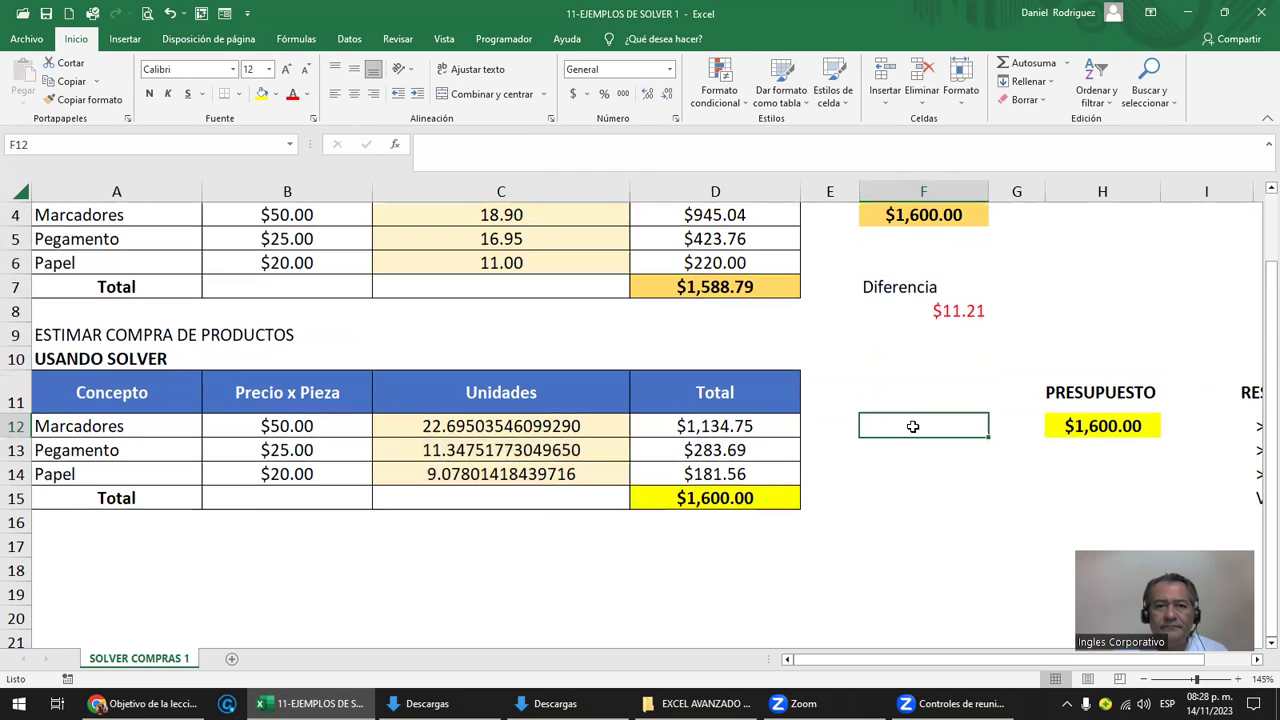
scroll(913, 426, up, 1)
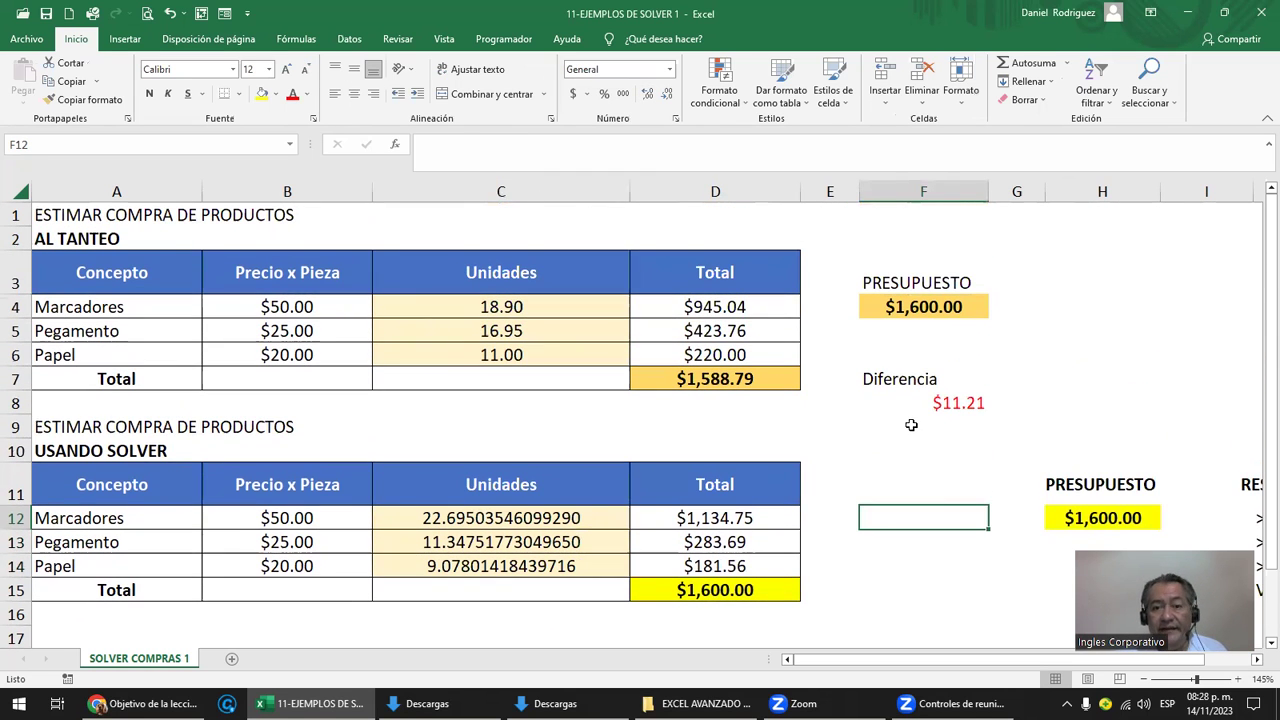
key(Left)
key(Left)
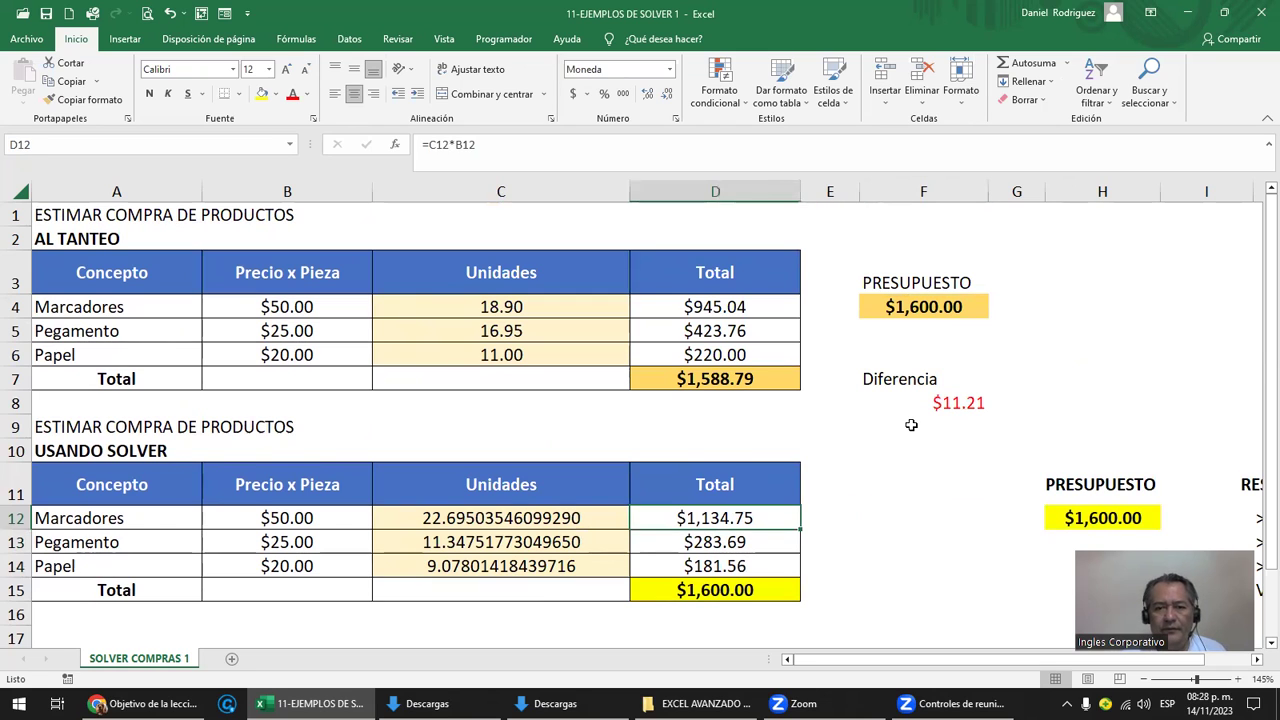
key(Right)
key(Right)
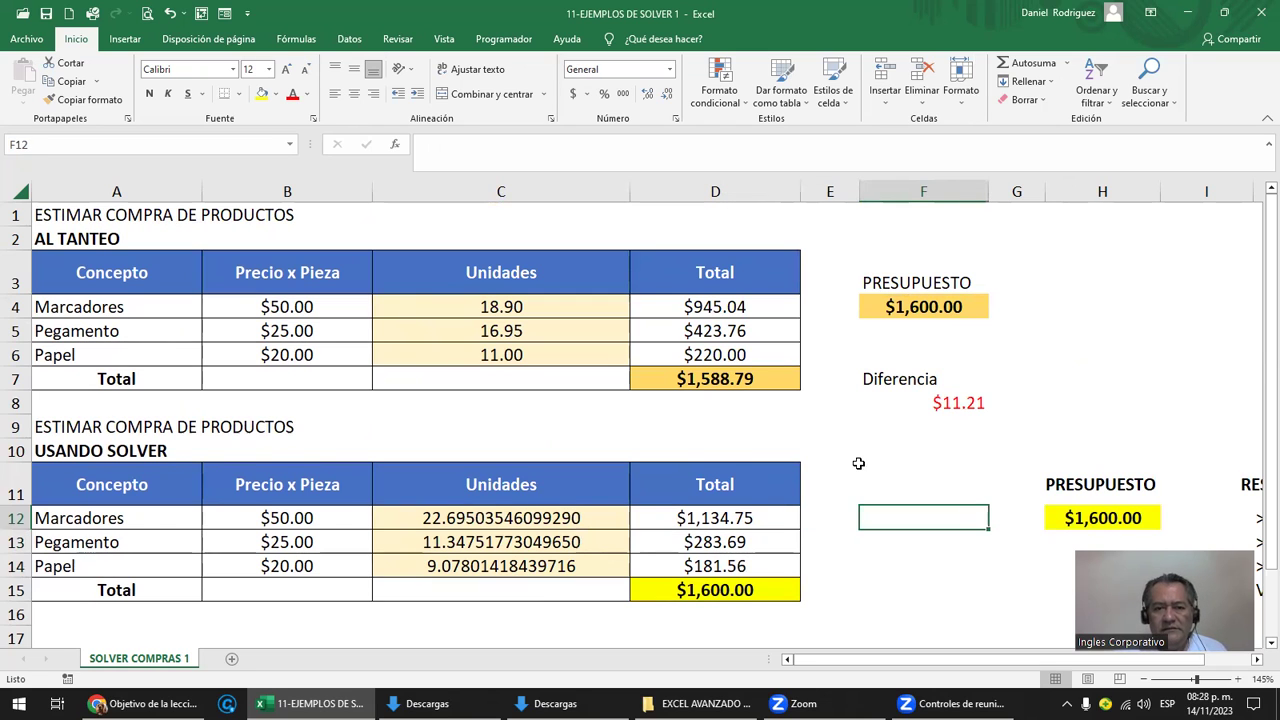
Step: Decrease the decimals on C12:C14 until the units display as whole numbers 23, 11 and 9
drag(540, 517, 555, 556)
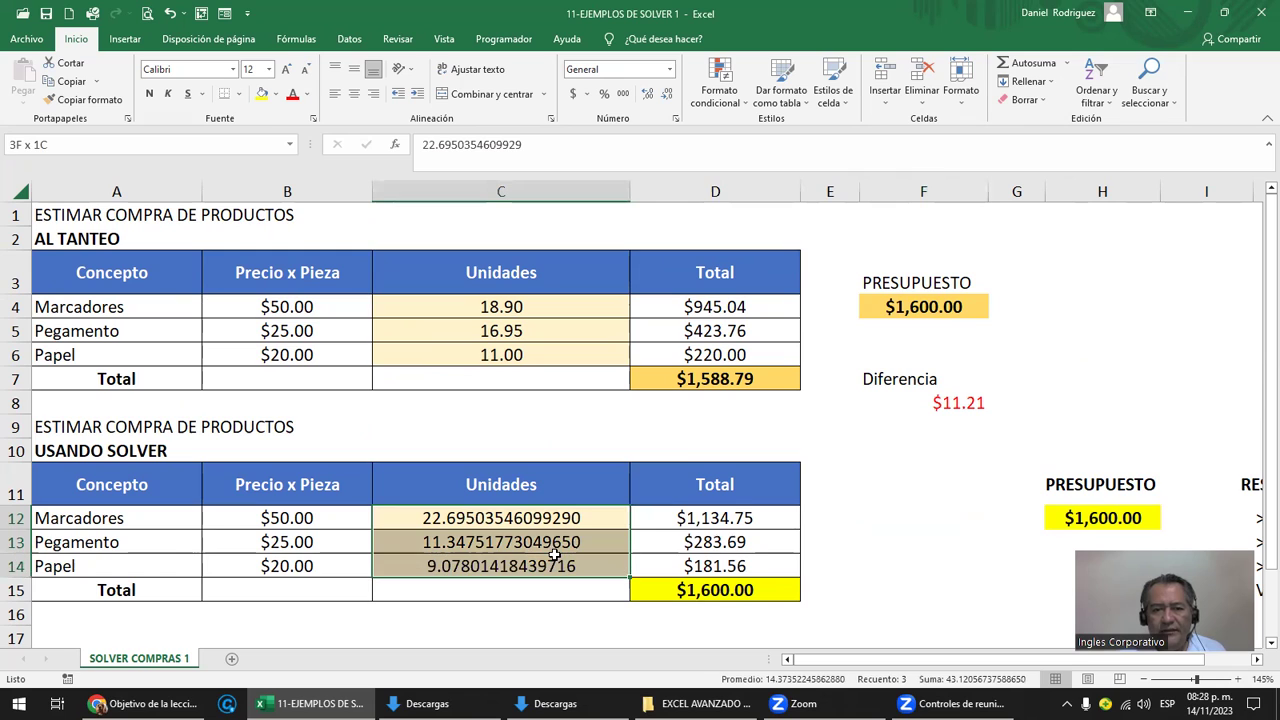
click(668, 94)
click(668, 94)
click(668, 94)
click(668, 94)
click(668, 94)
click(668, 94)
click(668, 94)
click(668, 94)
click(668, 94)
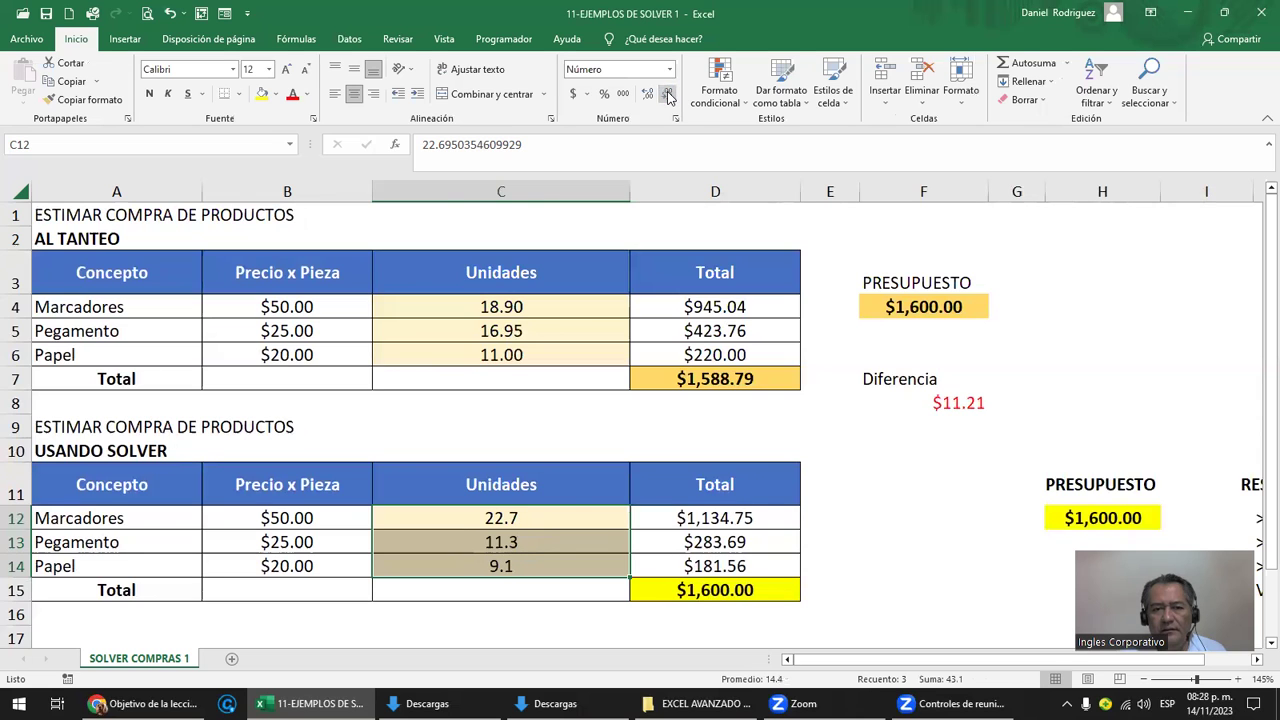
click(668, 94)
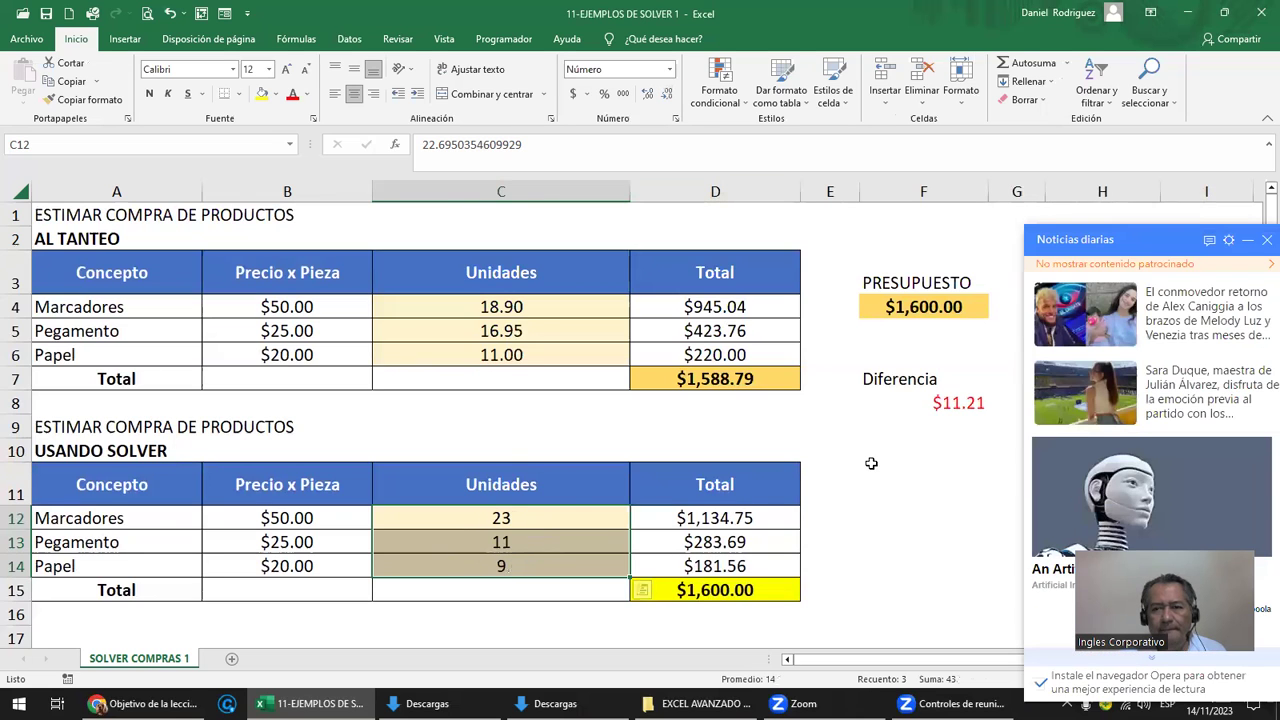
click(1256, 228)
click(849, 515)
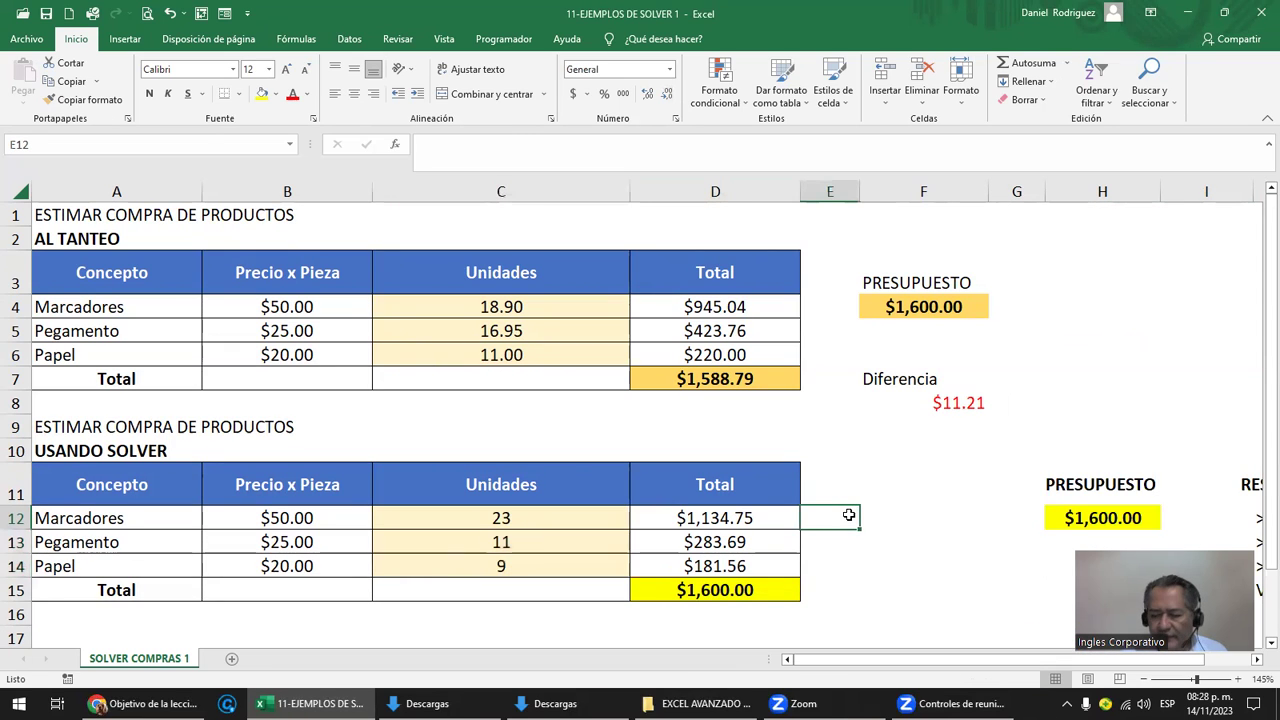
Step: Enter the rounded units 23, 11 and 9 in E12:E14
text(23)
key(Return)
text(11)
key(Return)
text(9)
key(Return)
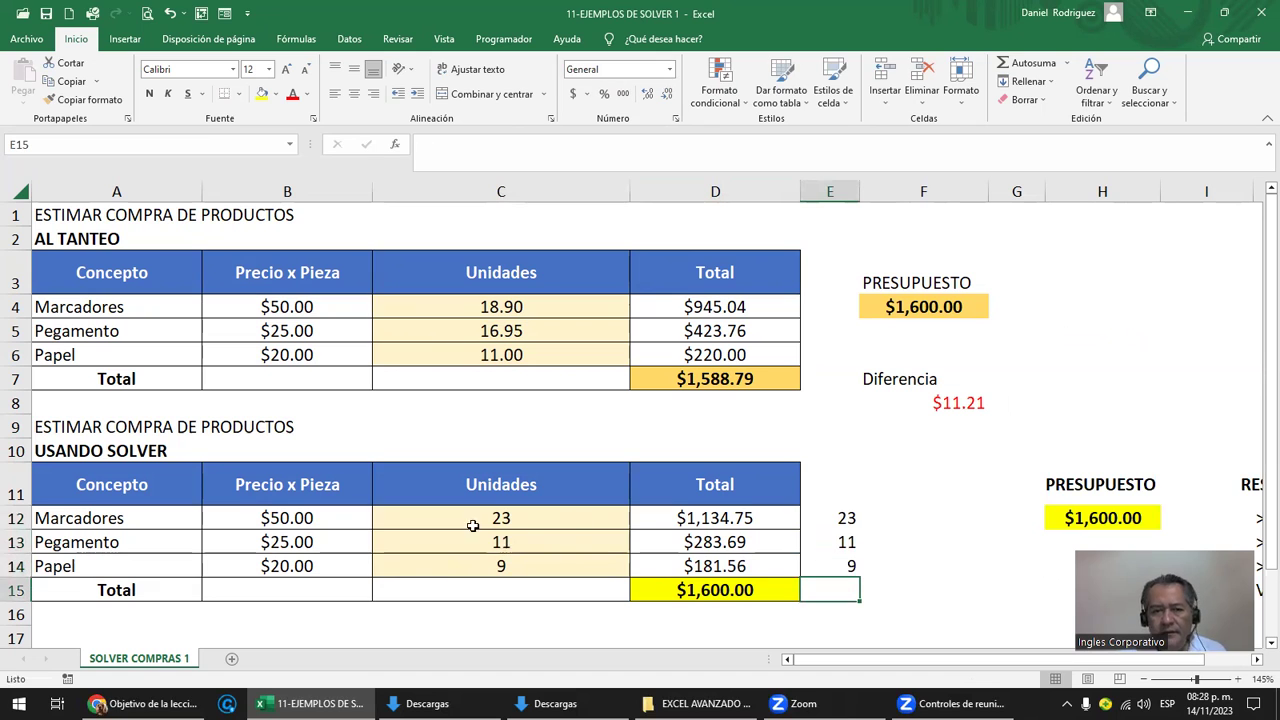
Step: Show more decimal places on the Solver units in C12:C14
drag(473, 525, 528, 553)
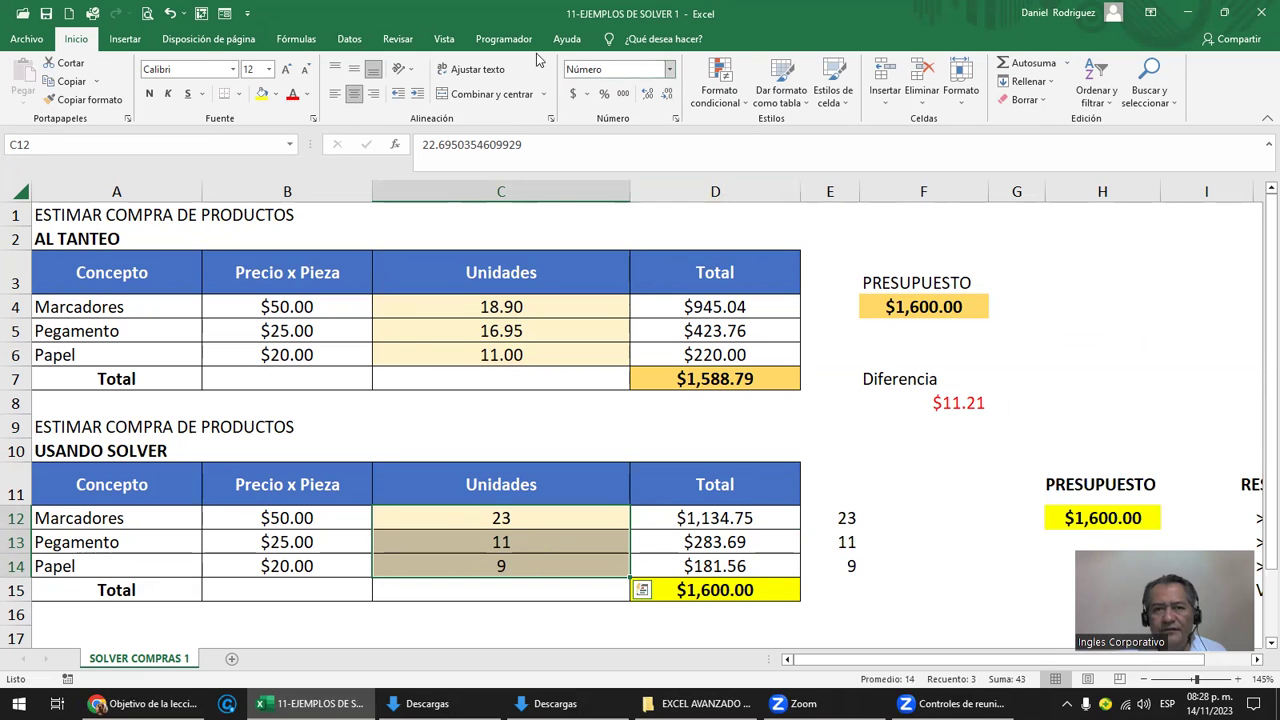
click(122, 40)
click(72, 40)
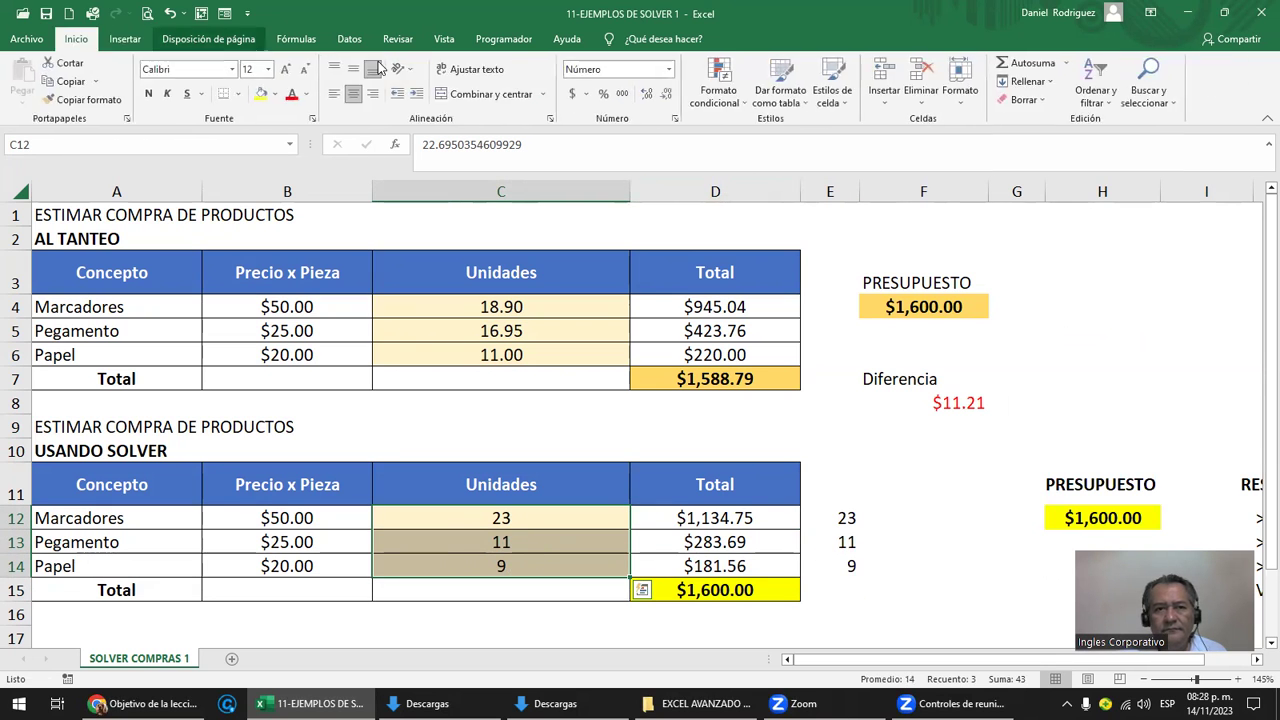
click(647, 95)
triple_click(647, 95)
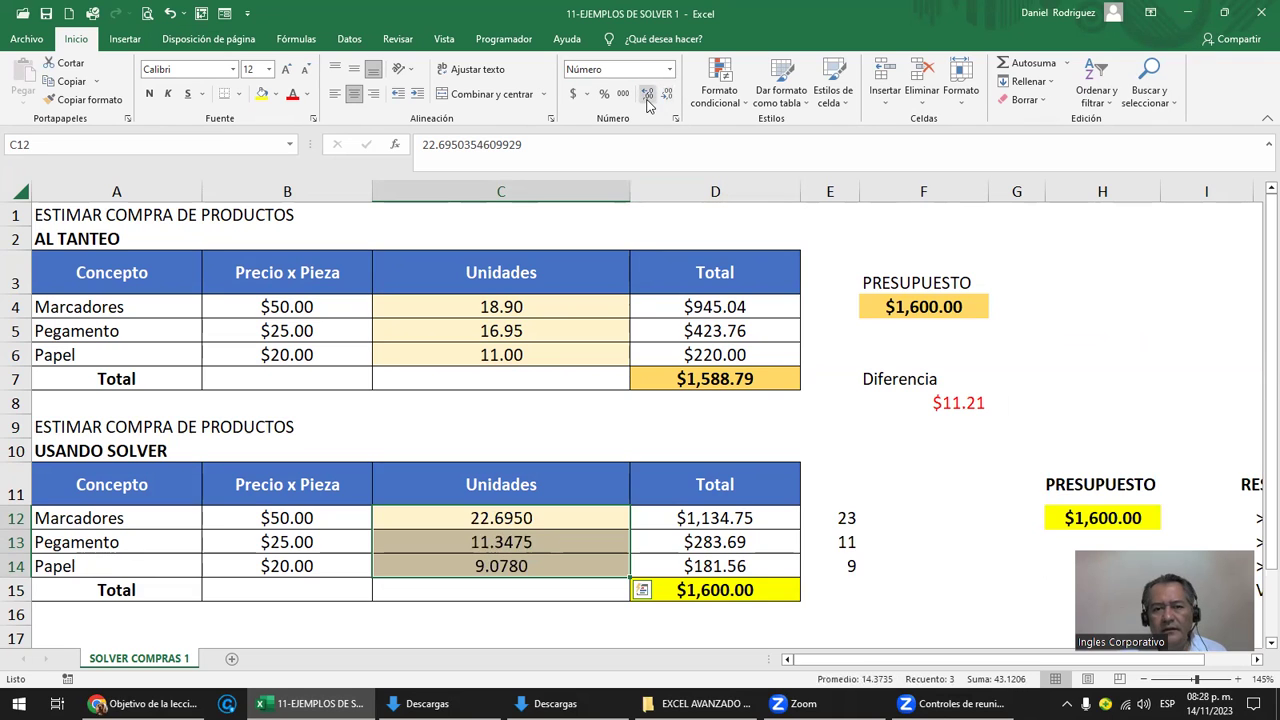
click(647, 95)
Step: Enter a cost formula in F12 multiplying the Marcadores price by the rounded units in E12
click(922, 518)
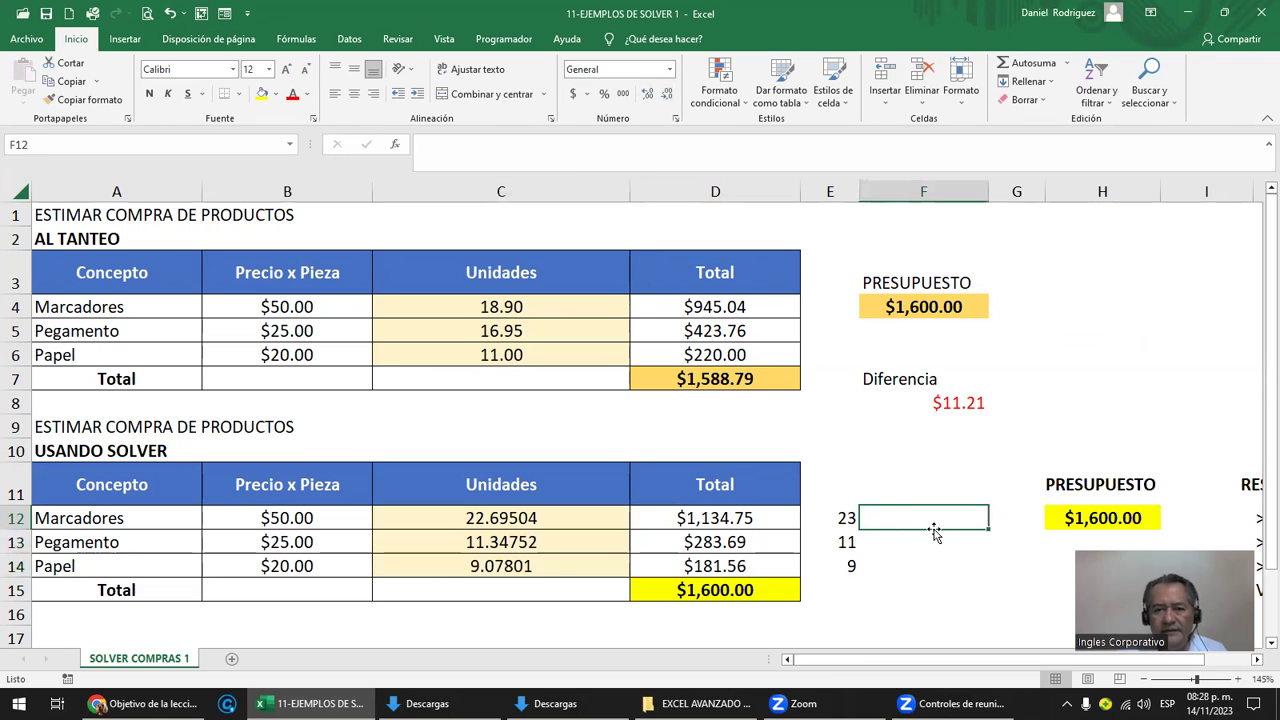
text(=)
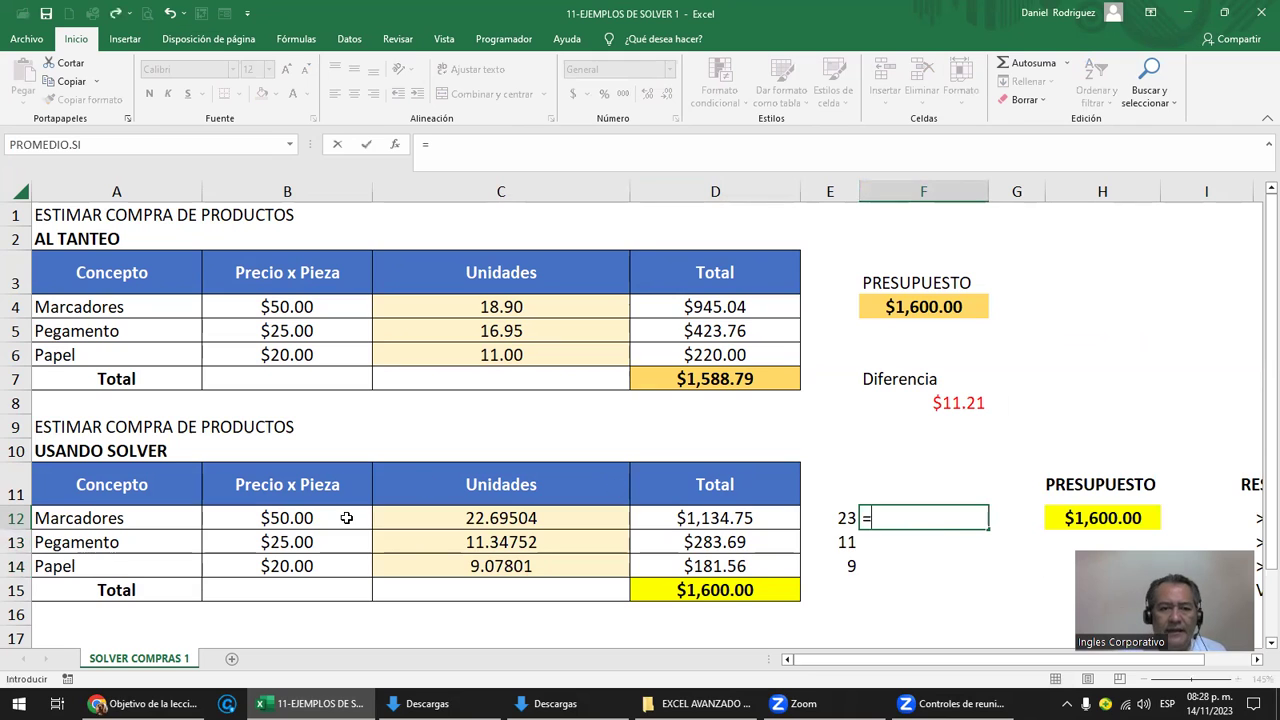
click(335, 517)
text(*)
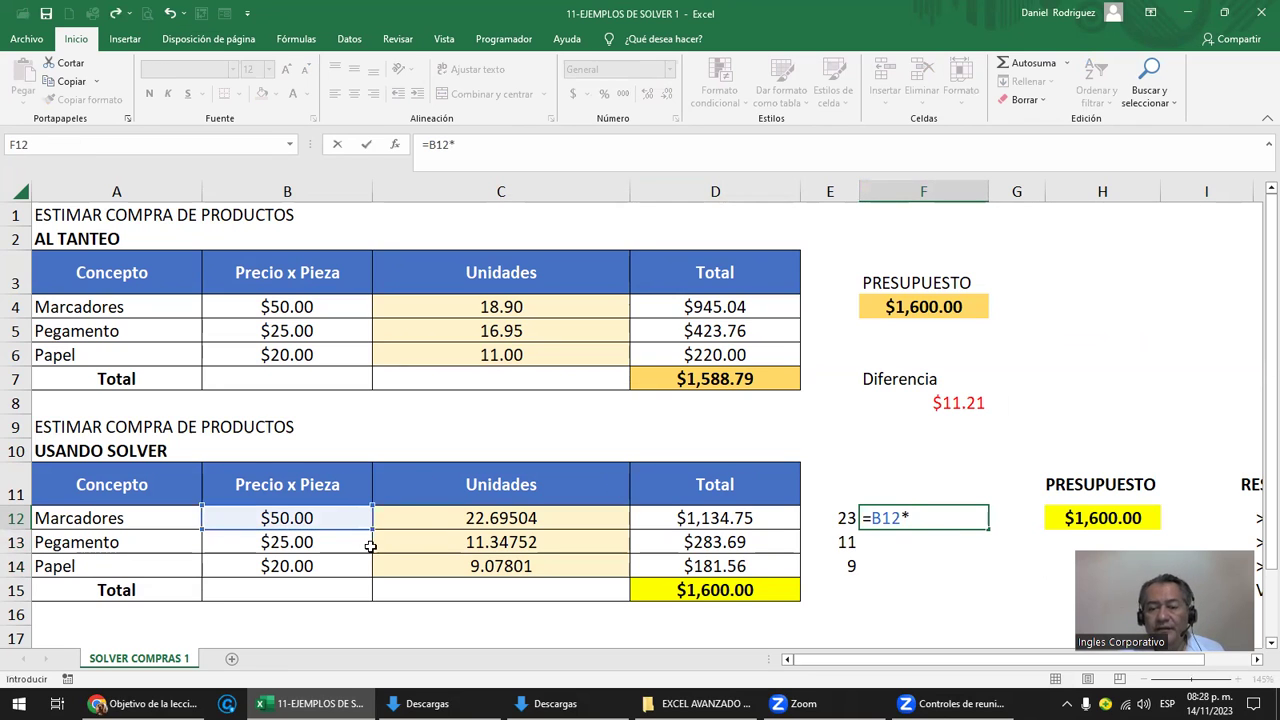
click(845, 518)
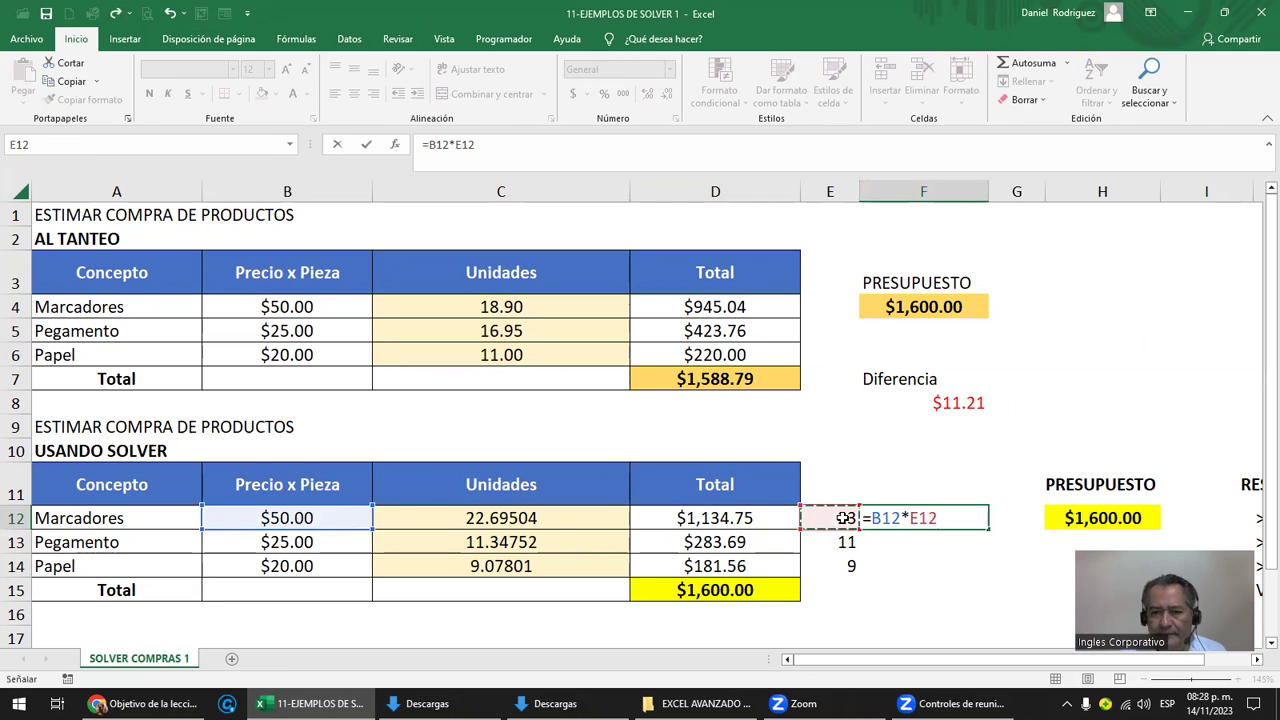
key(Return)
Step: Copy the F12 cost formula down into F13:F14
key(Up)
key(ctrl+c)
key(Down)
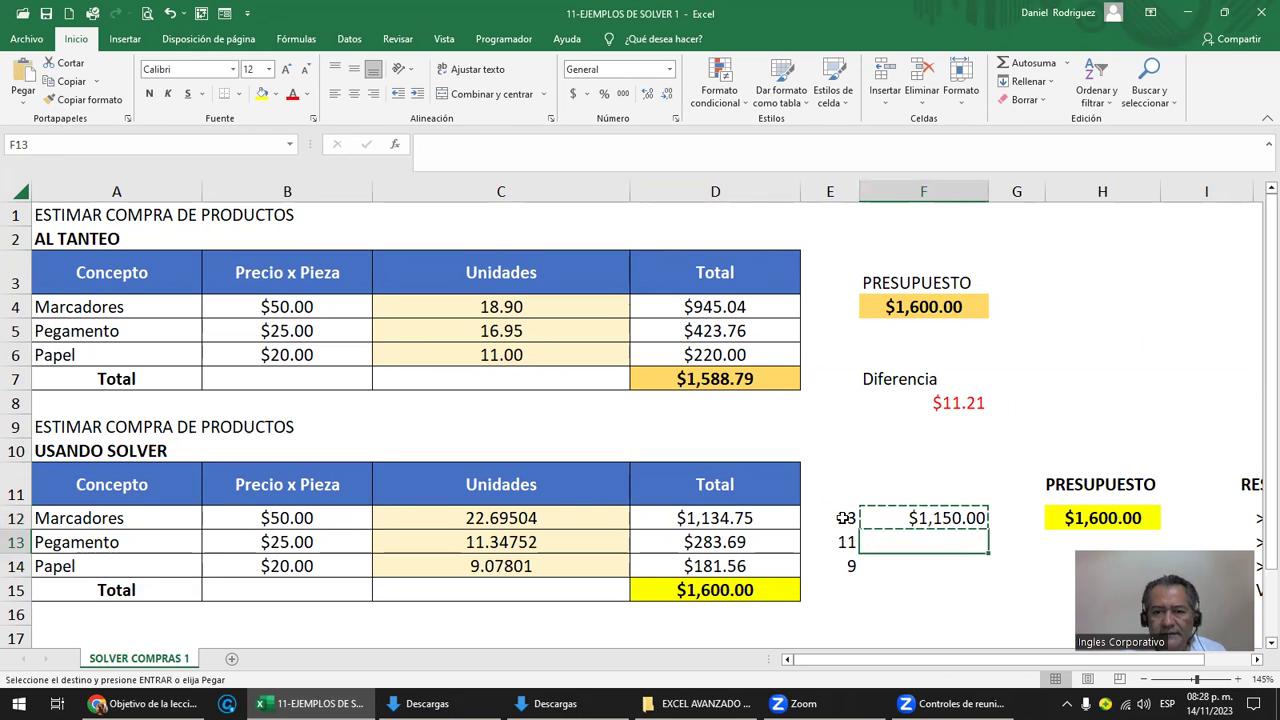
key(shift+Down)
key(Return)
Step: AutoSum F12:F14 in F15 for a $1,605.00 rounded total and compare it with D15
click(944, 593)
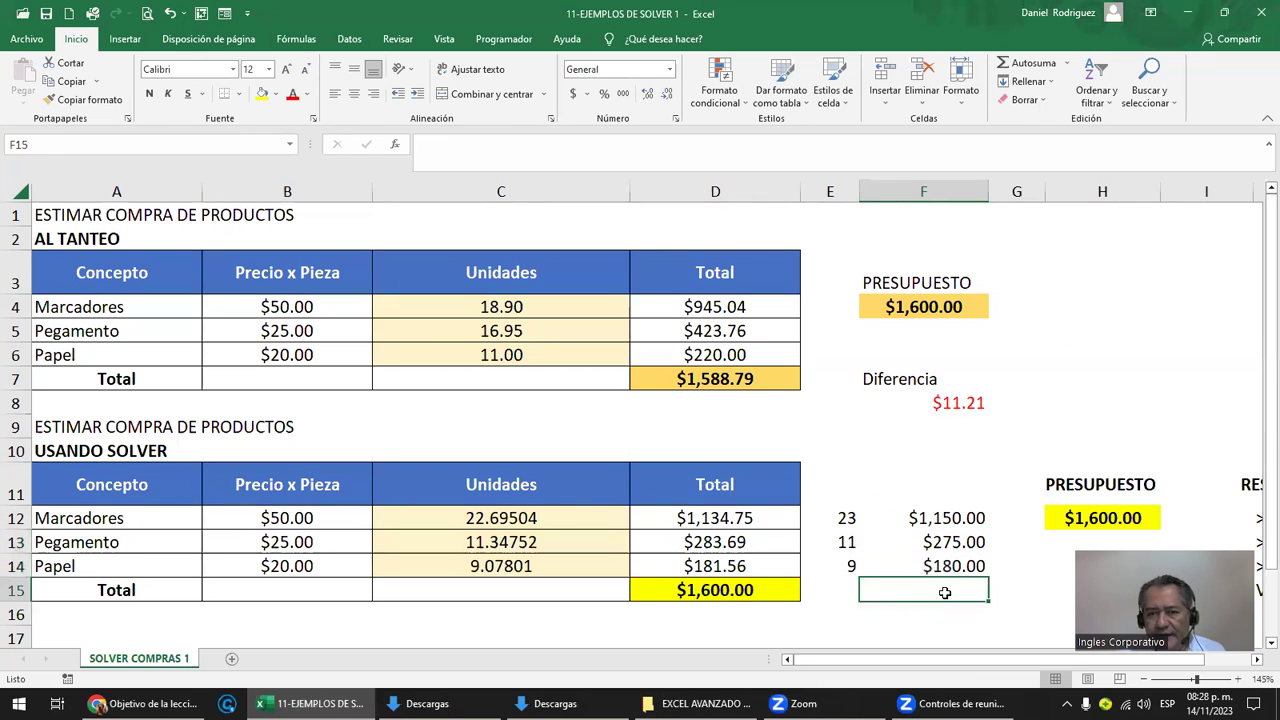
click(1033, 65)
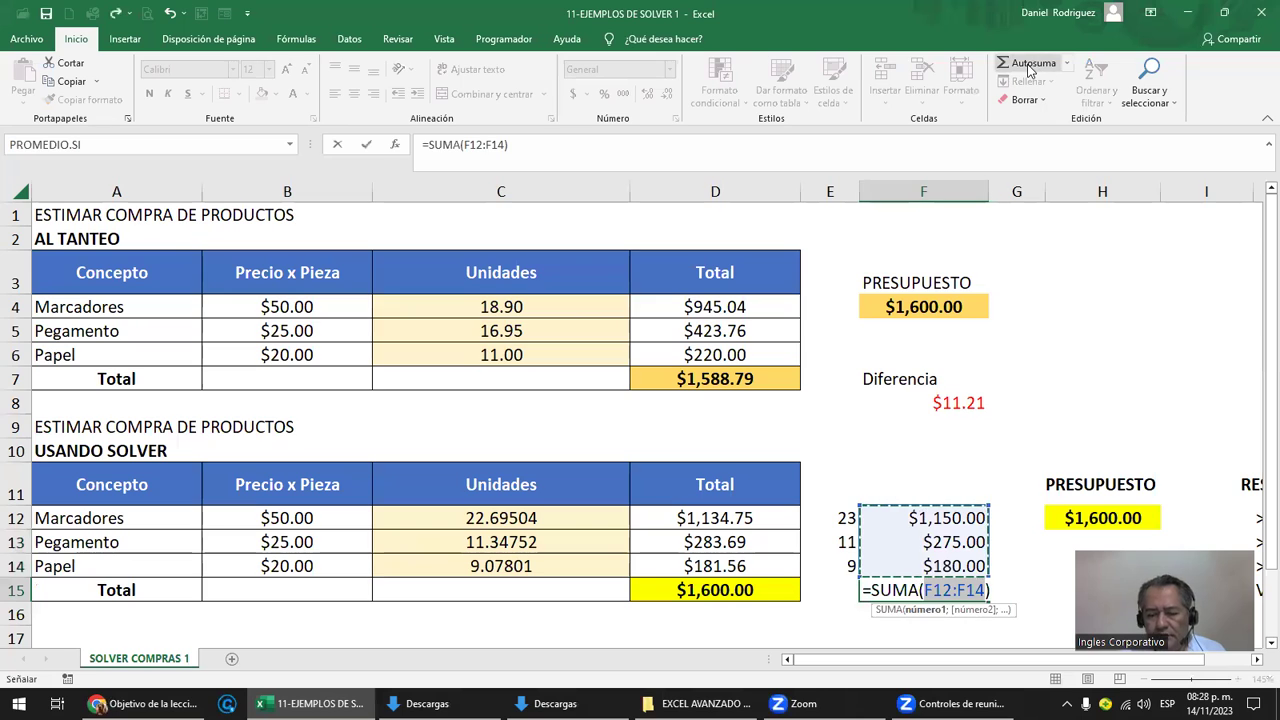
key(Return)
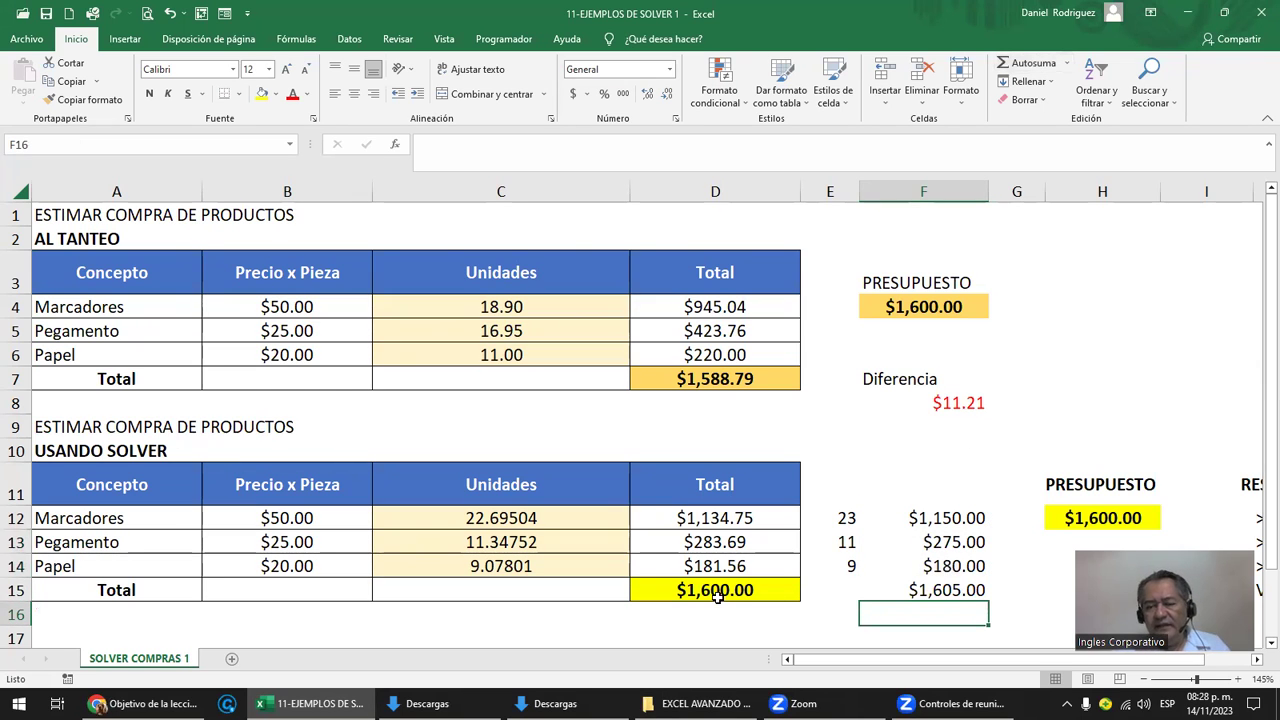
click(715, 590)
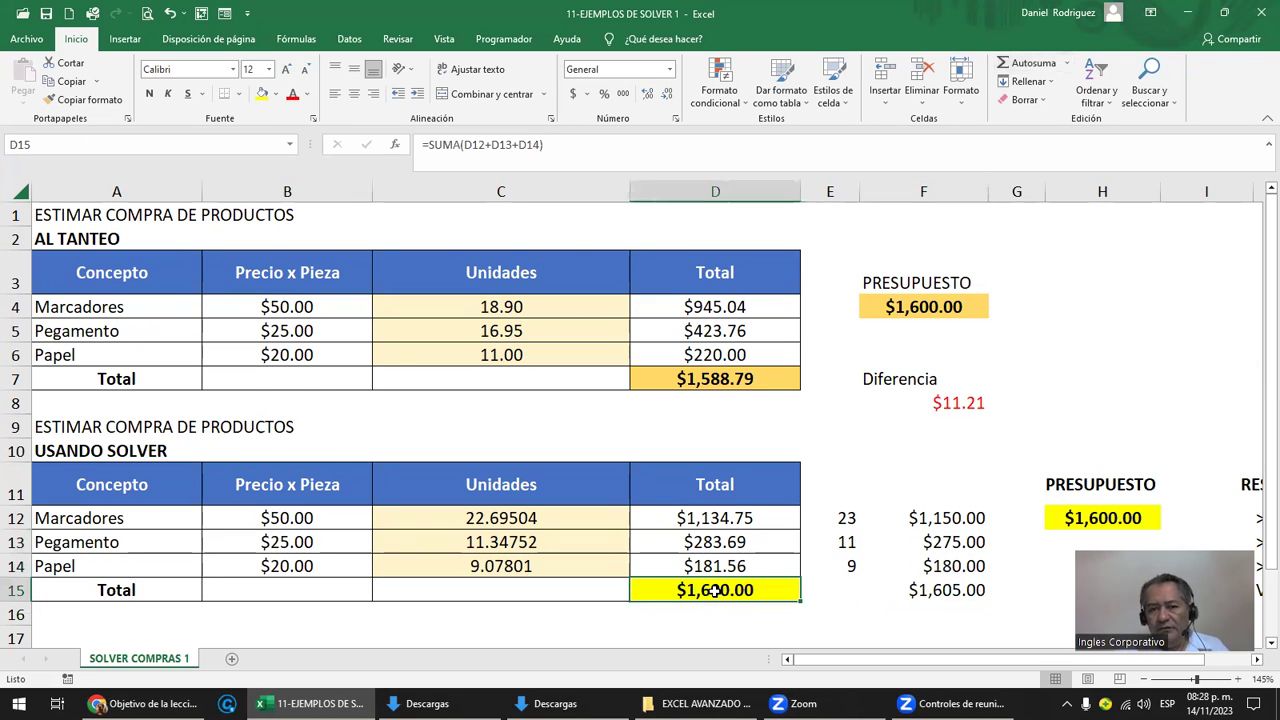
Step: Reduce the decimals on C12:C14 so the Solver units display rounded to 23, 11 and 9
click(975, 595)
drag(568, 520, 580, 566)
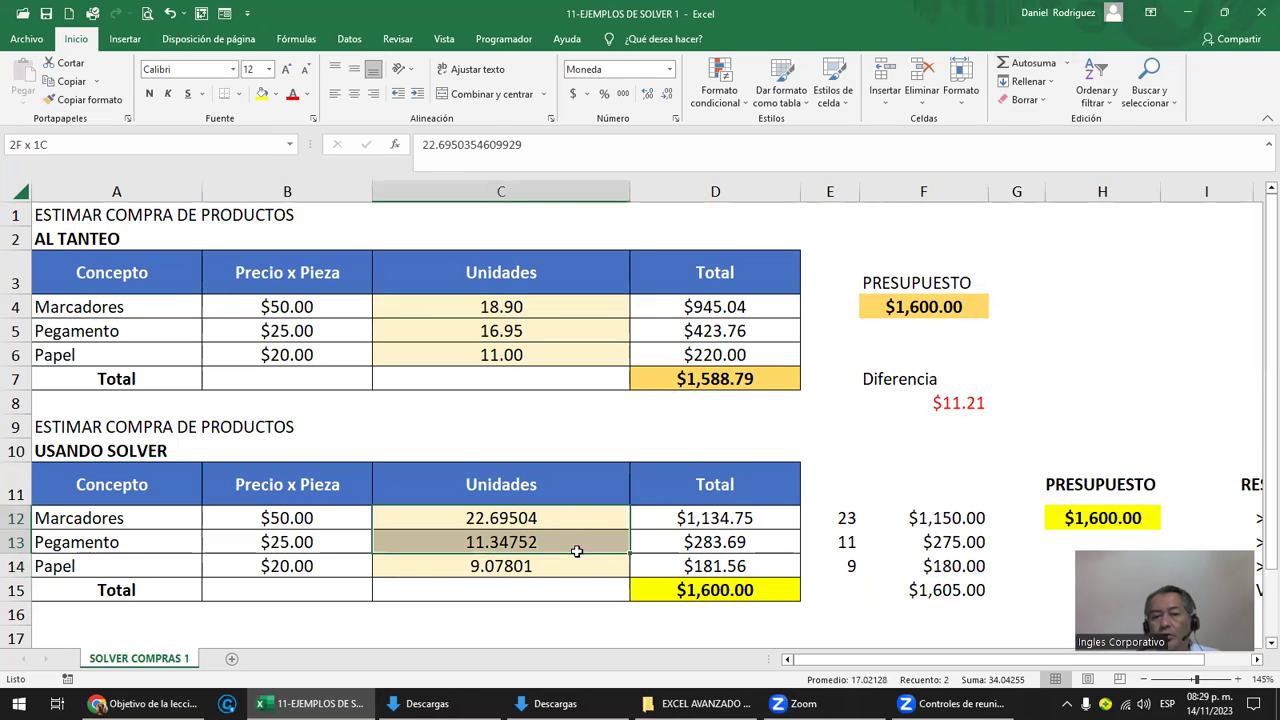
click(955, 588)
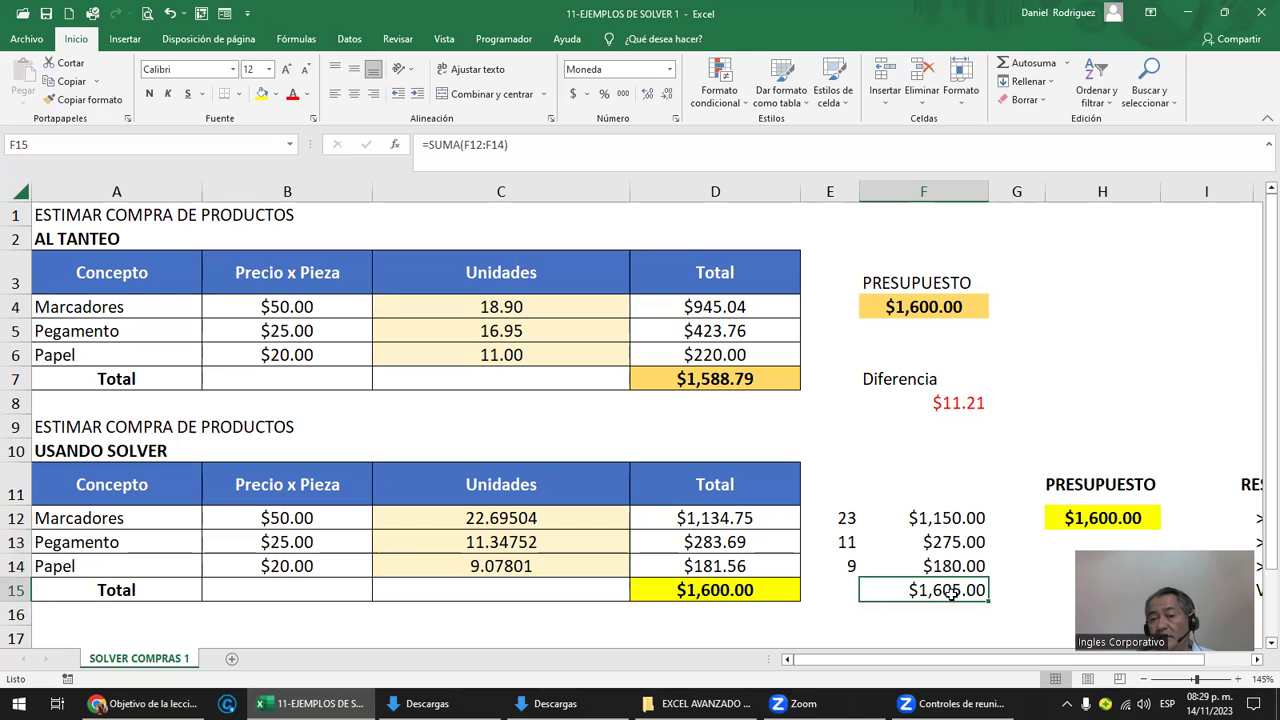
drag(538, 520, 541, 566)
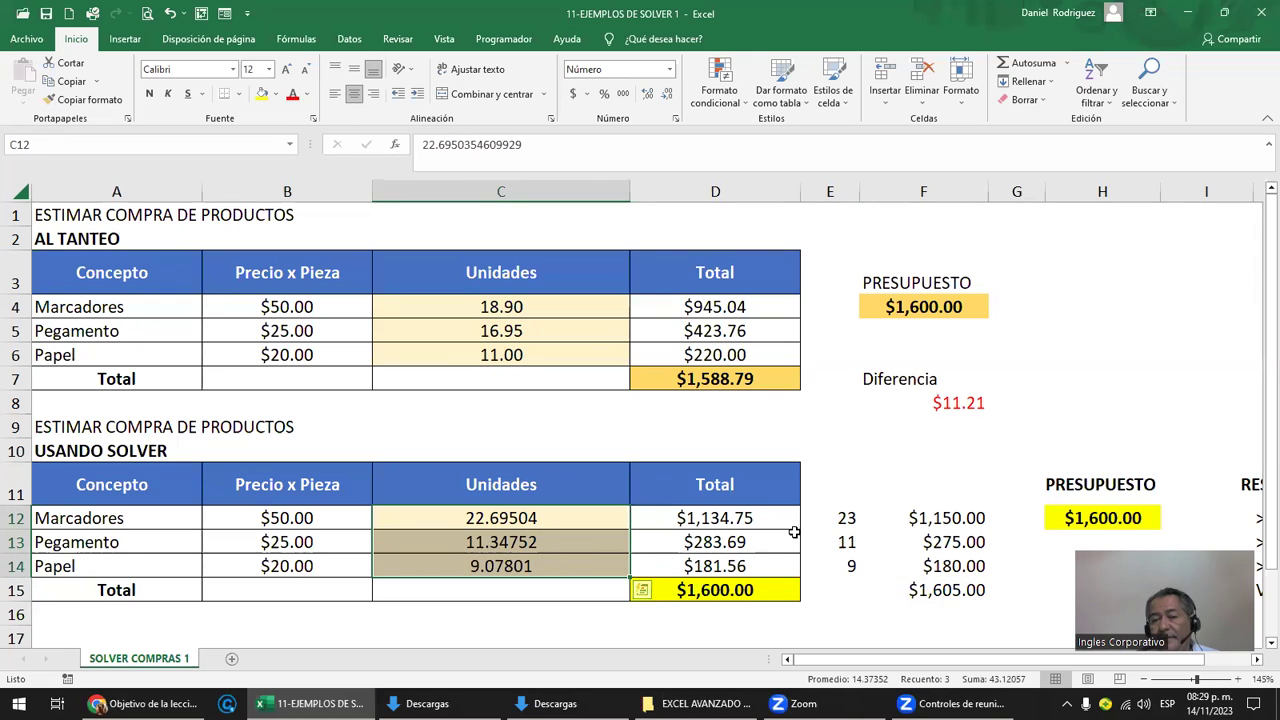
drag(551, 518, 551, 560)
click(647, 94)
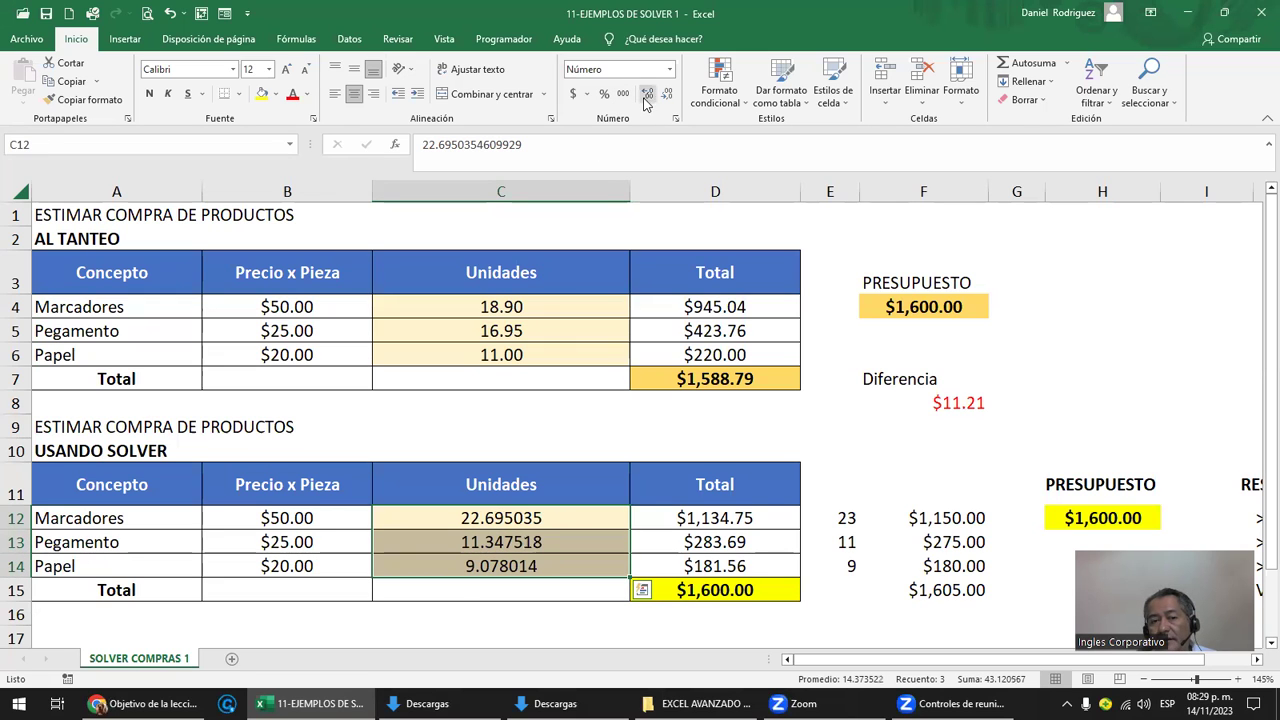
click(668, 95)
click(668, 95)
click(668, 95)
click(668, 95)
click(668, 95)
click(668, 95)
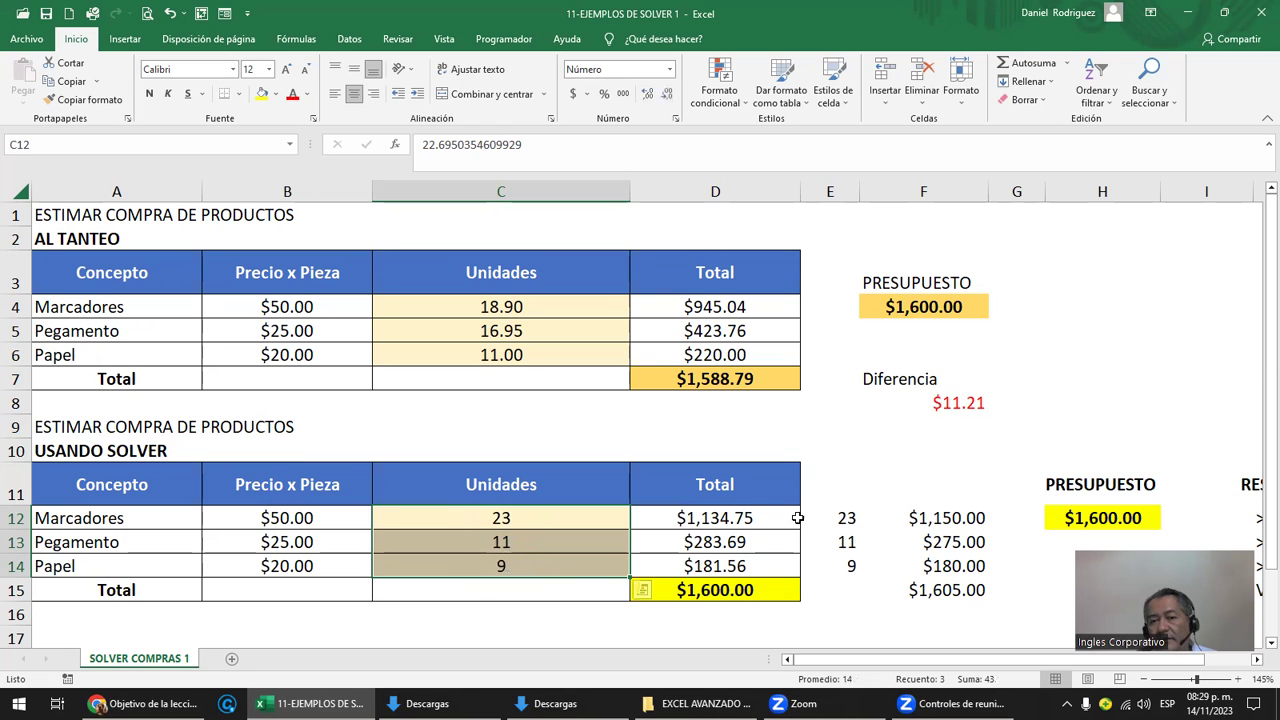
Step: After comparing with E12:E14, show the units with four decimals: 22.6950, 11.3475, 9.0780
drag(846, 518, 850, 560)
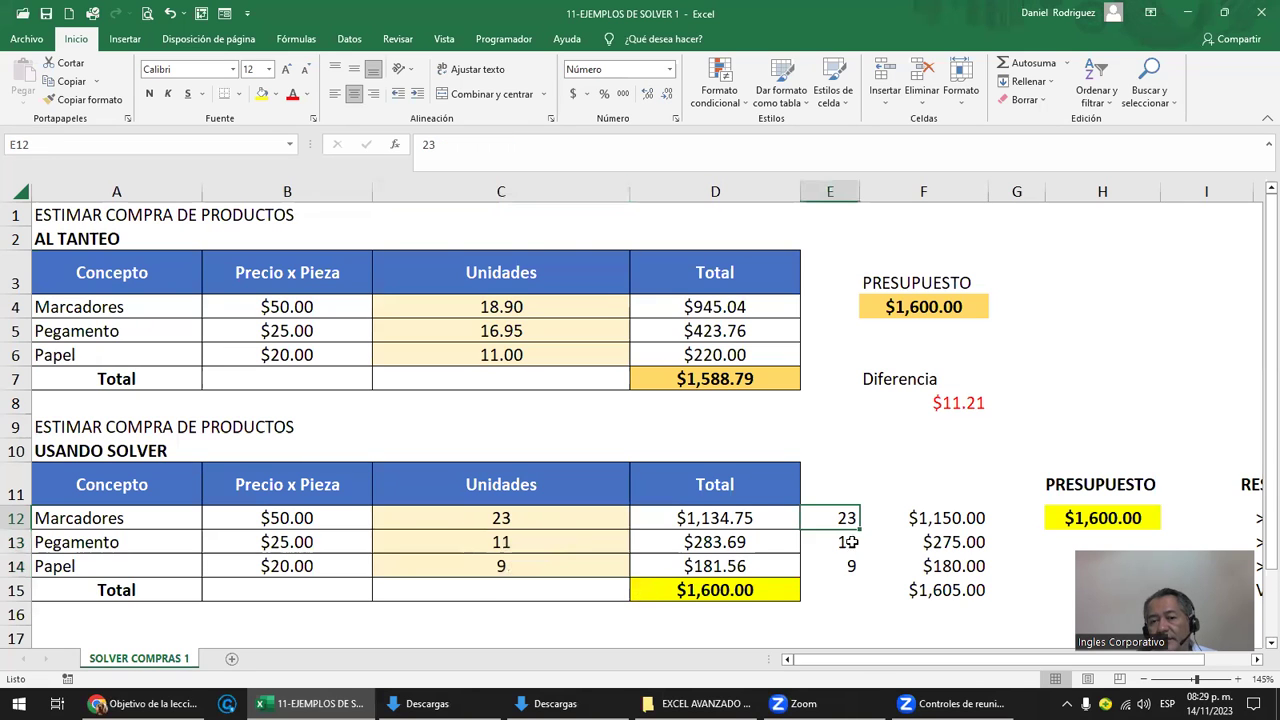
click(945, 592)
scroll(958, 600, down, 1)
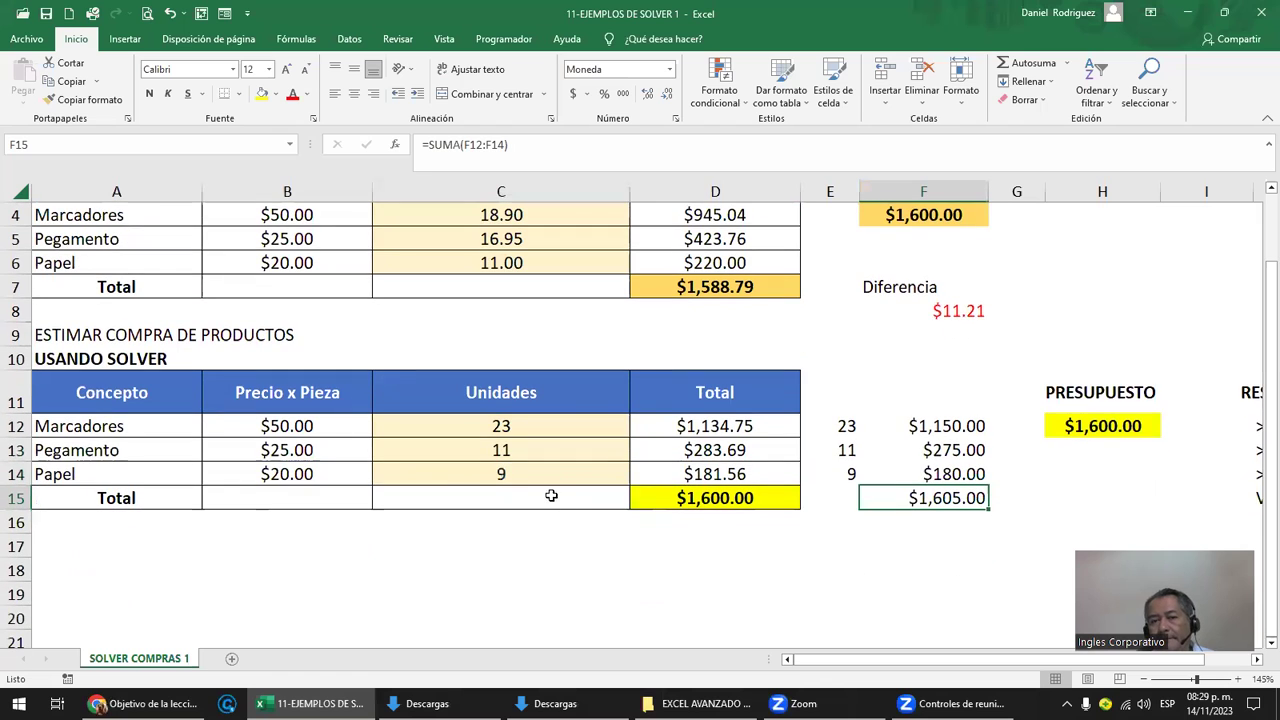
drag(520, 425, 519, 470)
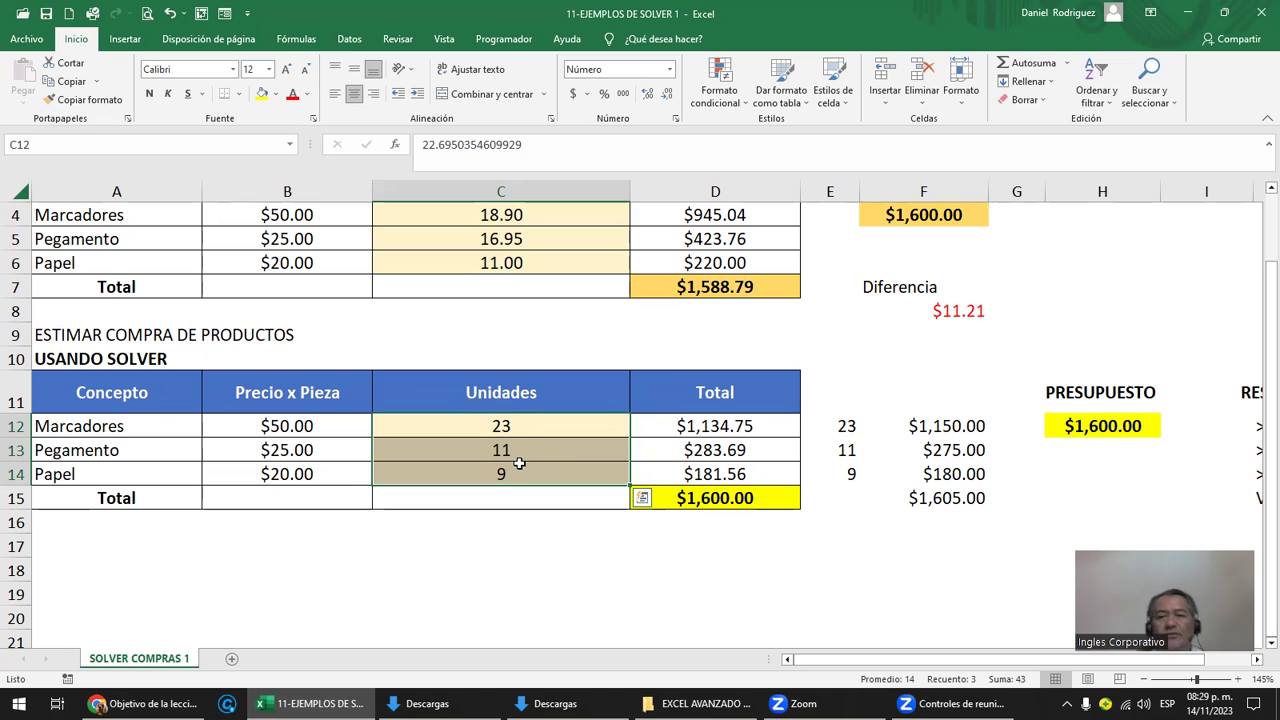
drag(507, 423, 500, 472)
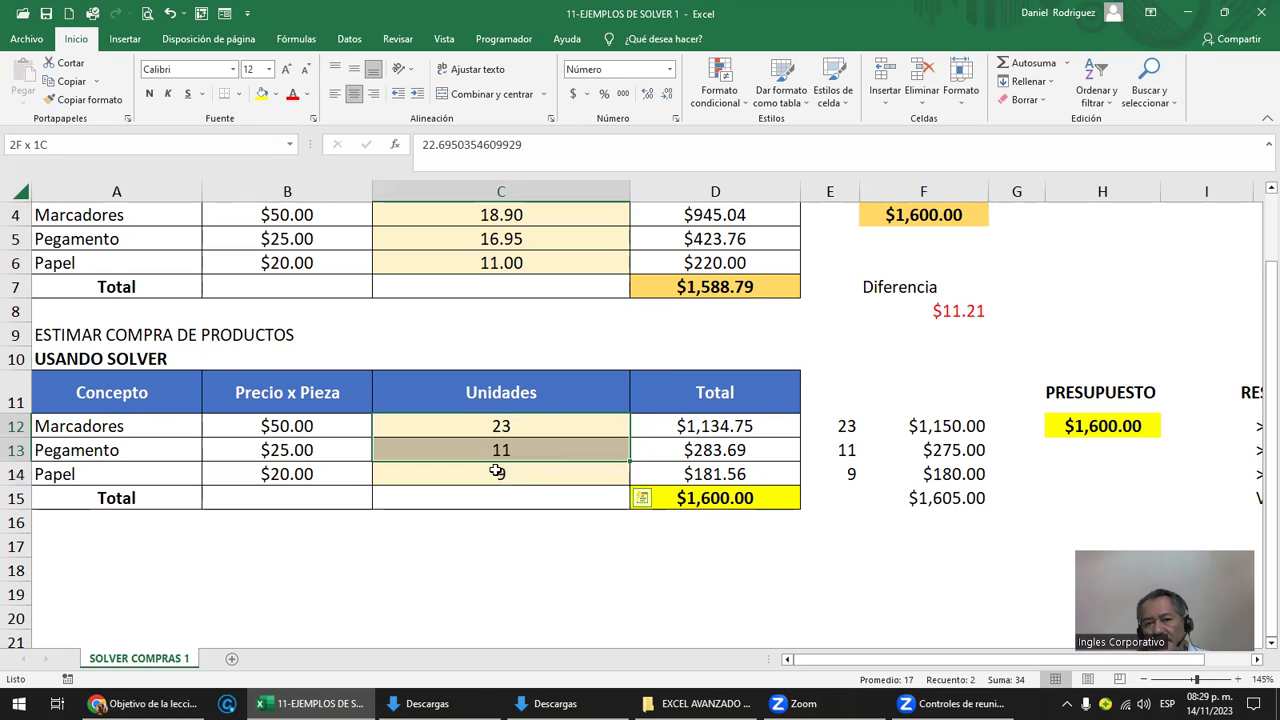
click(646, 100)
click(646, 100)
click(646, 100)
click(646, 100)
Step: Compare the $1,600.00 D15 total with the $1,605.00 F15 total and check full unit values
drag(840, 425, 850, 474)
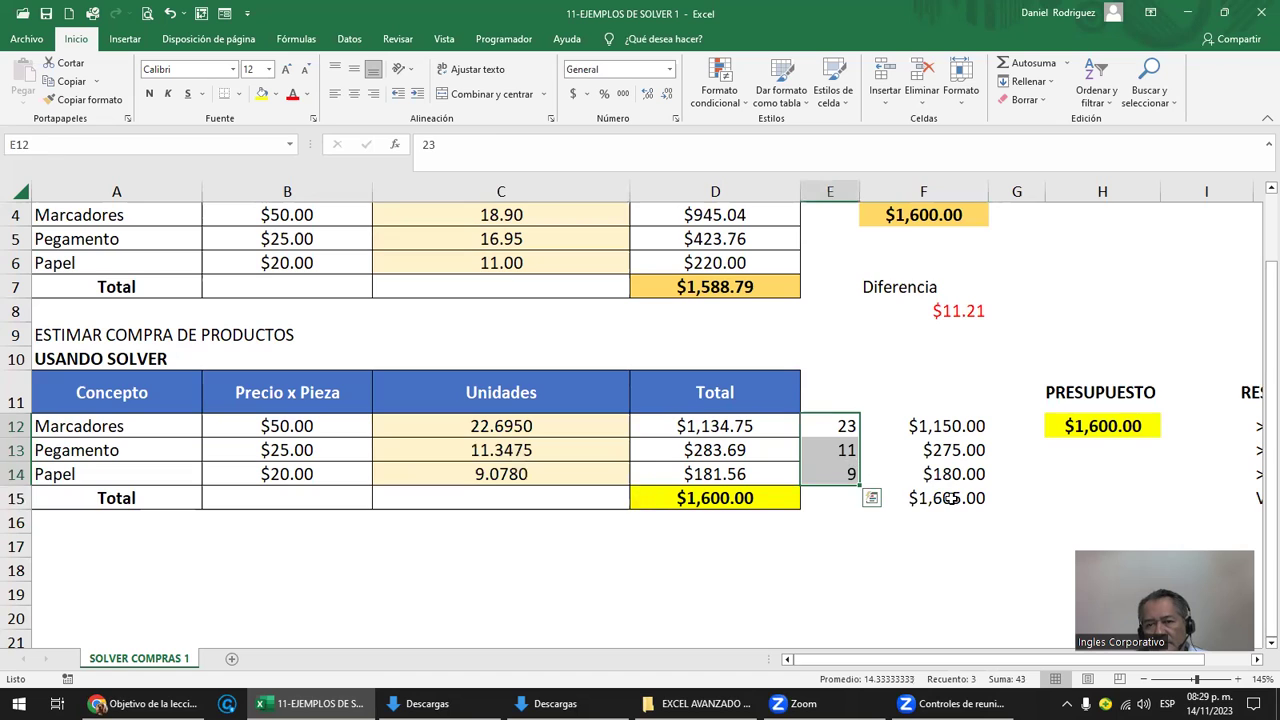
click(940, 497)
click(782, 496)
click(880, 497)
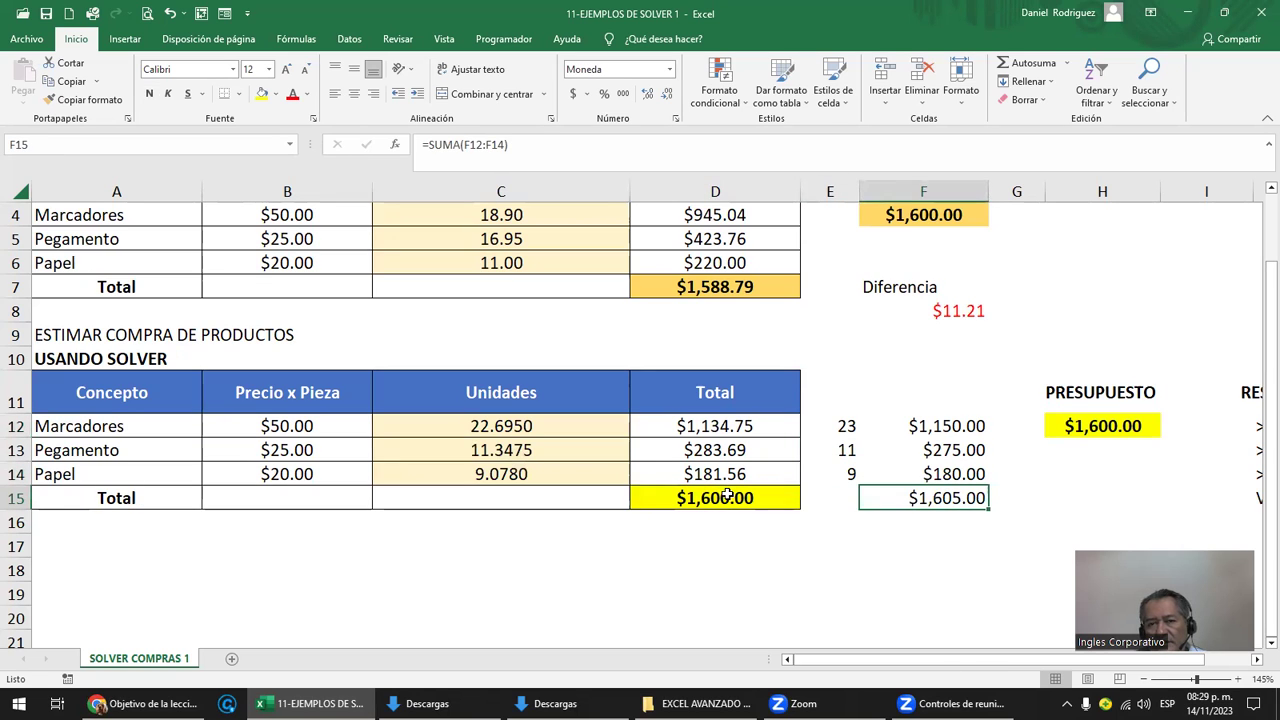
click(728, 497)
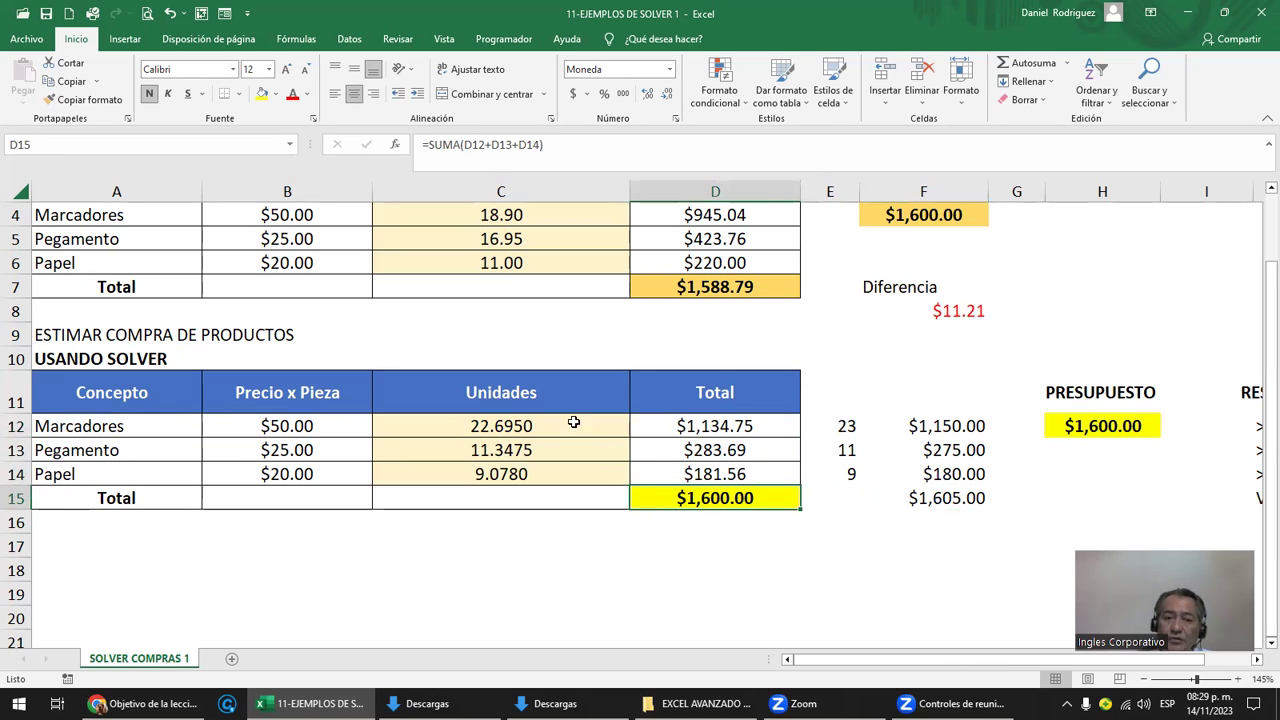
drag(530, 423, 505, 497)
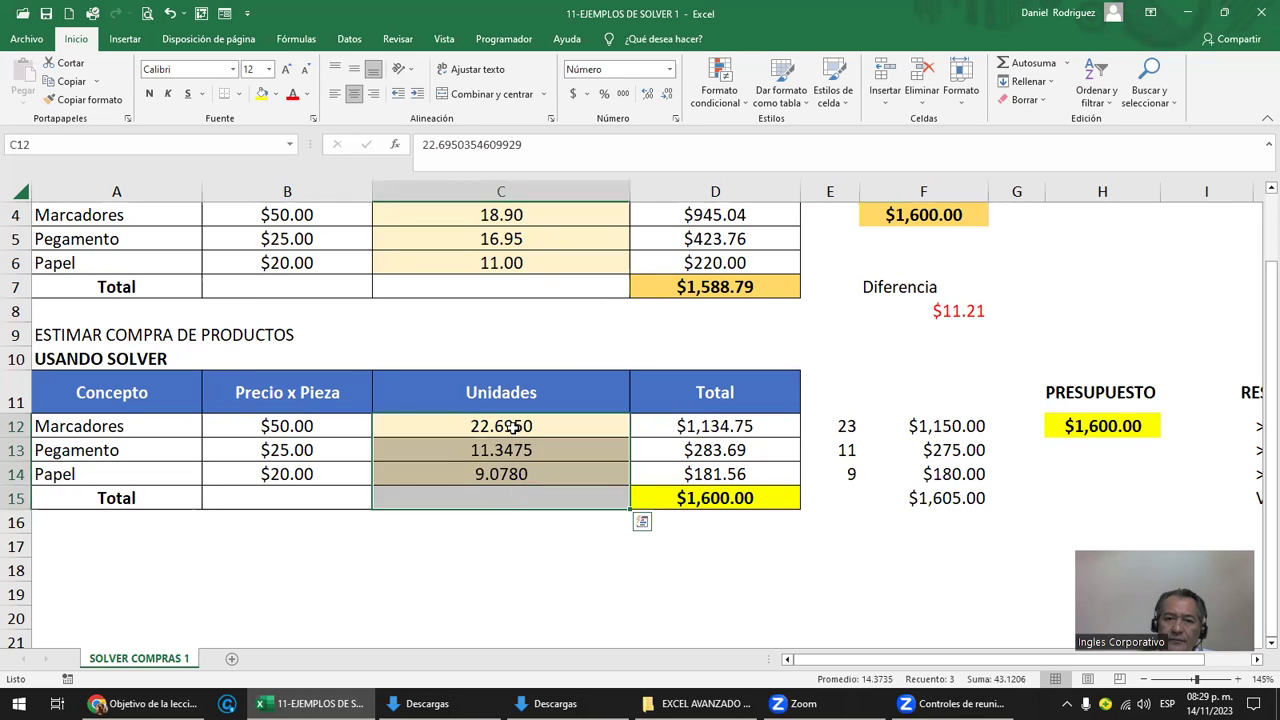
drag(510, 428, 508, 474)
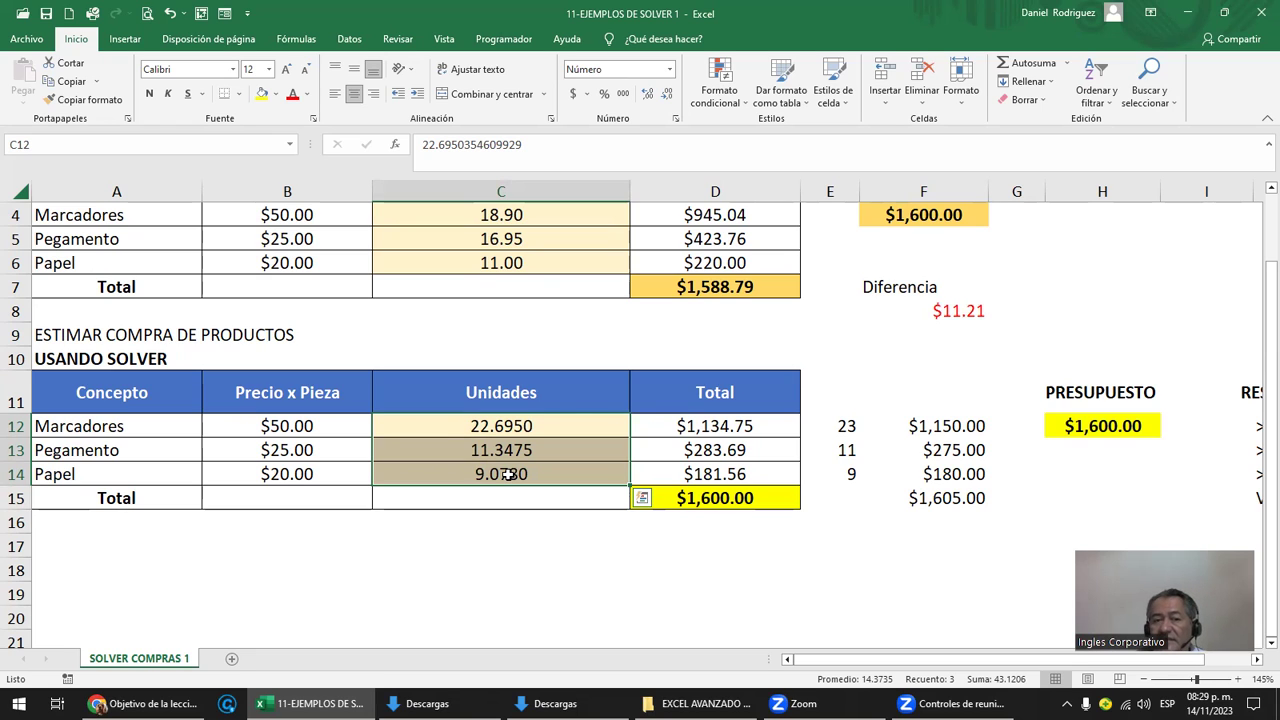
click(115, 427)
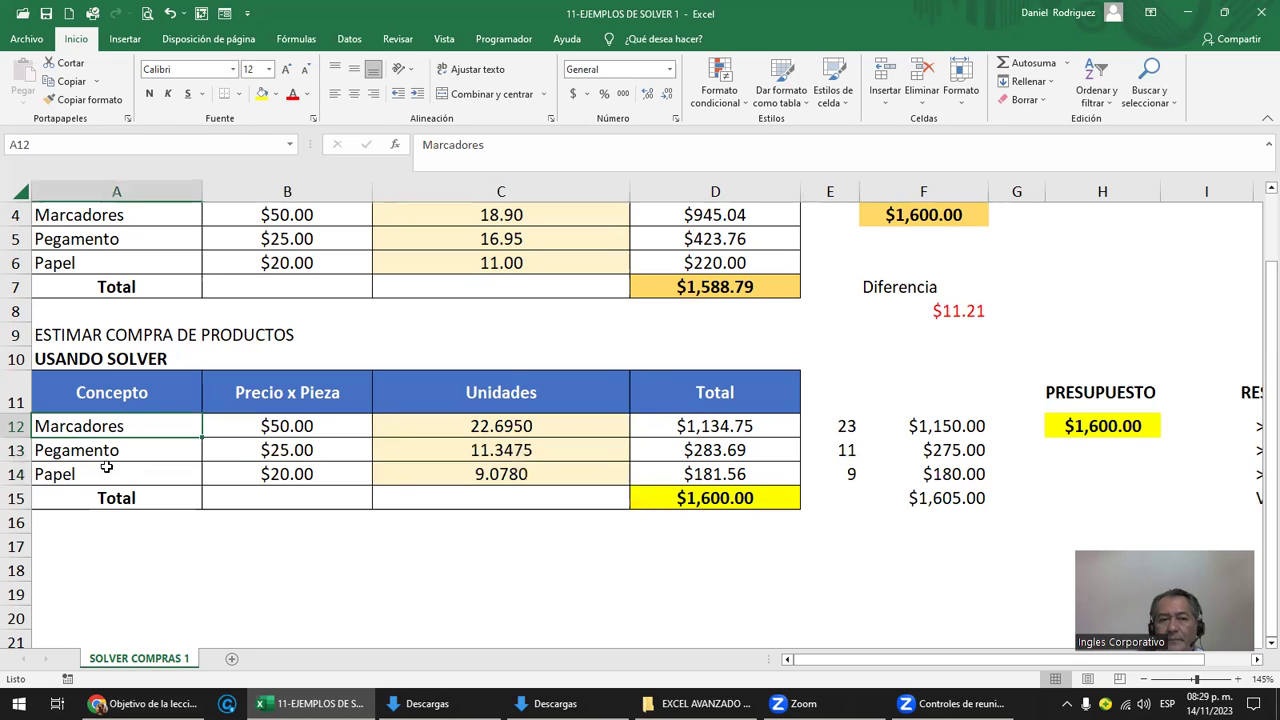
click(538, 475)
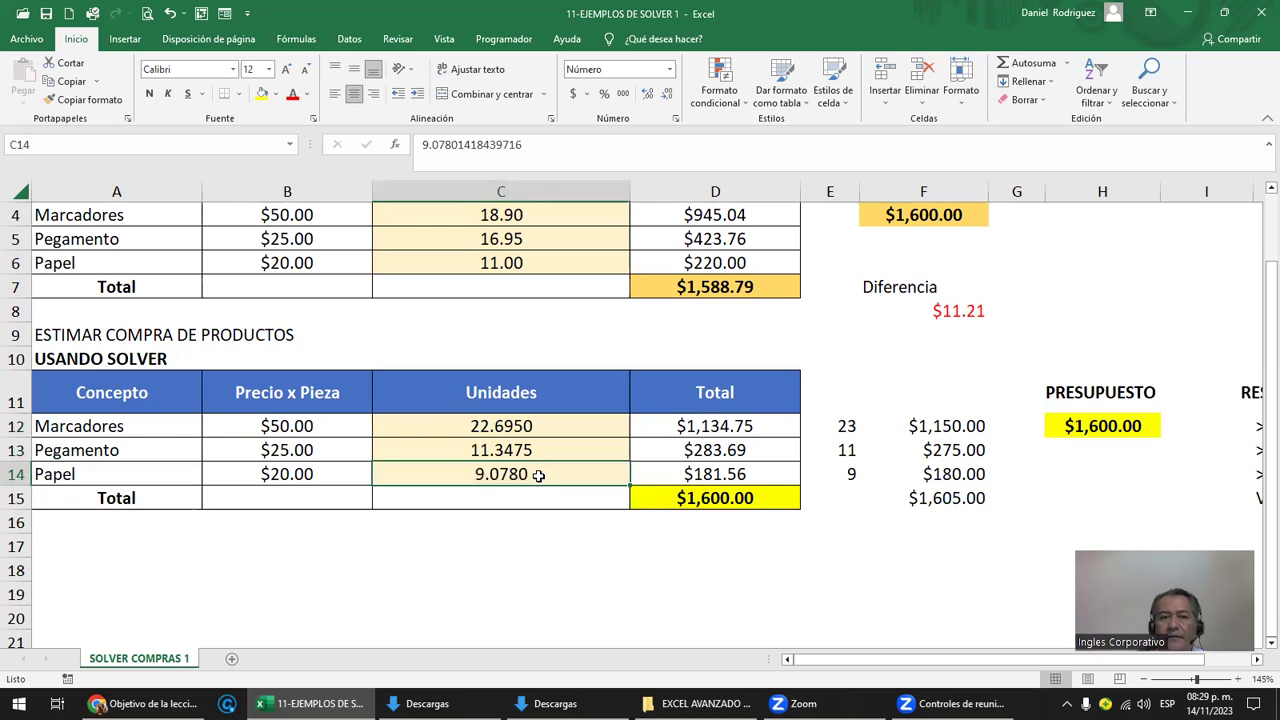
click(481, 427)
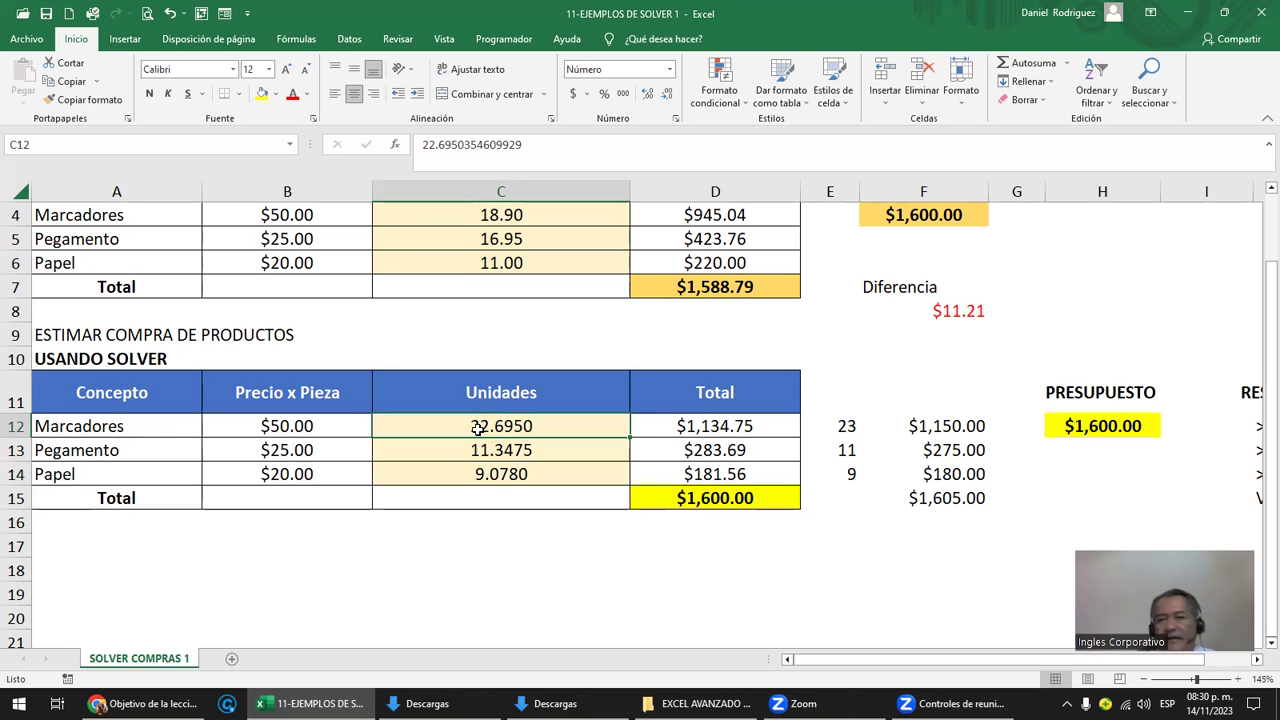
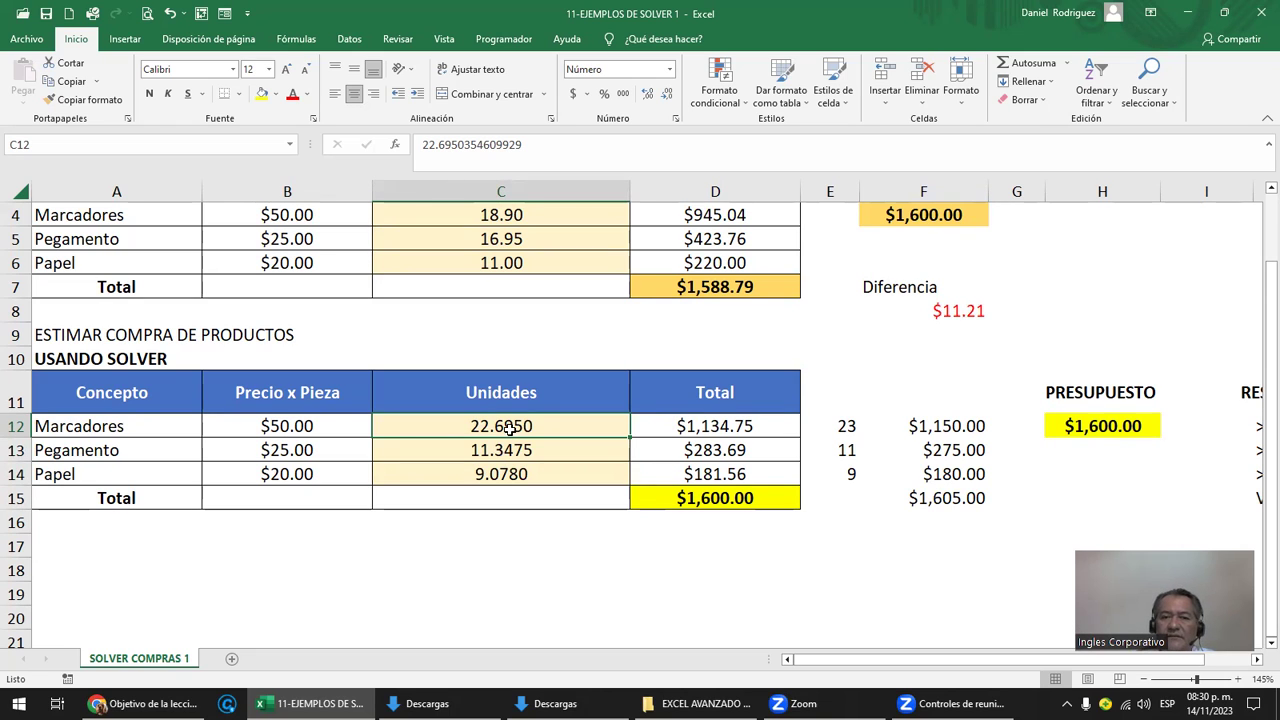
Step: Review the Unidades values C12:C14 and the first >= 15 entry in RESTRICCIONES
drag(520, 425, 505, 474)
click(1080, 488)
key(Right)
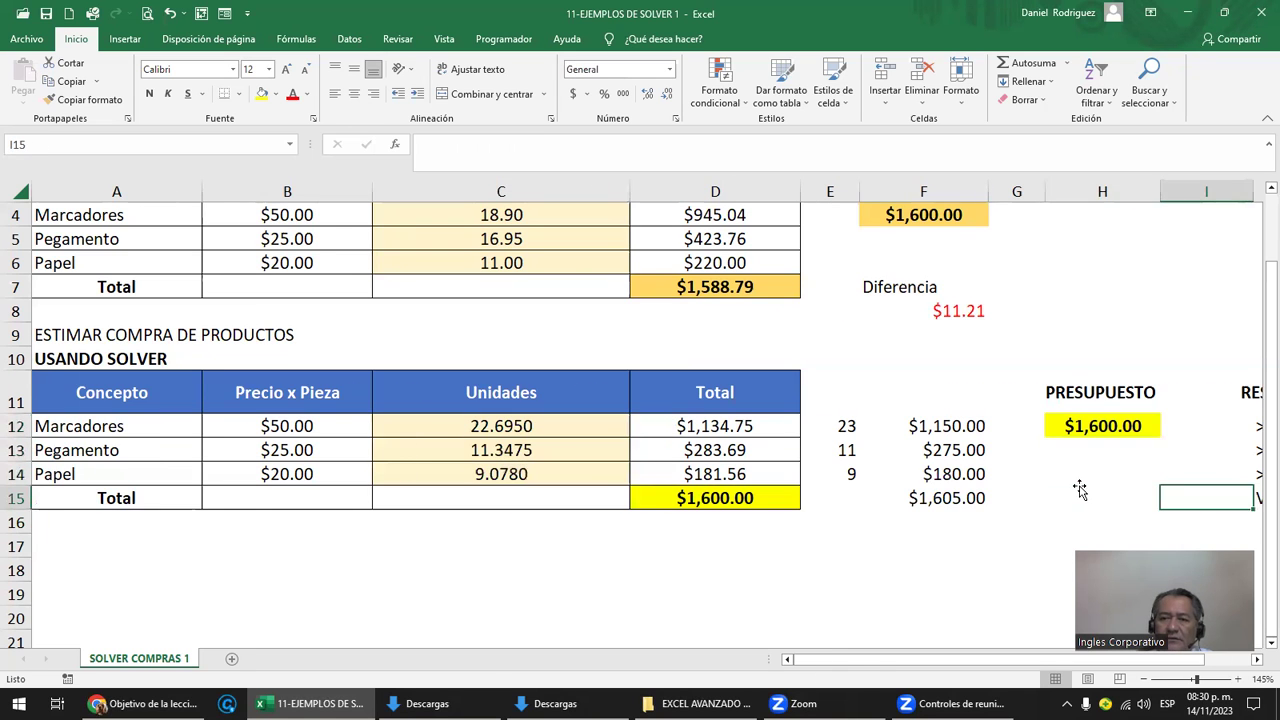
key(Right)
key(Right)
key(Right)
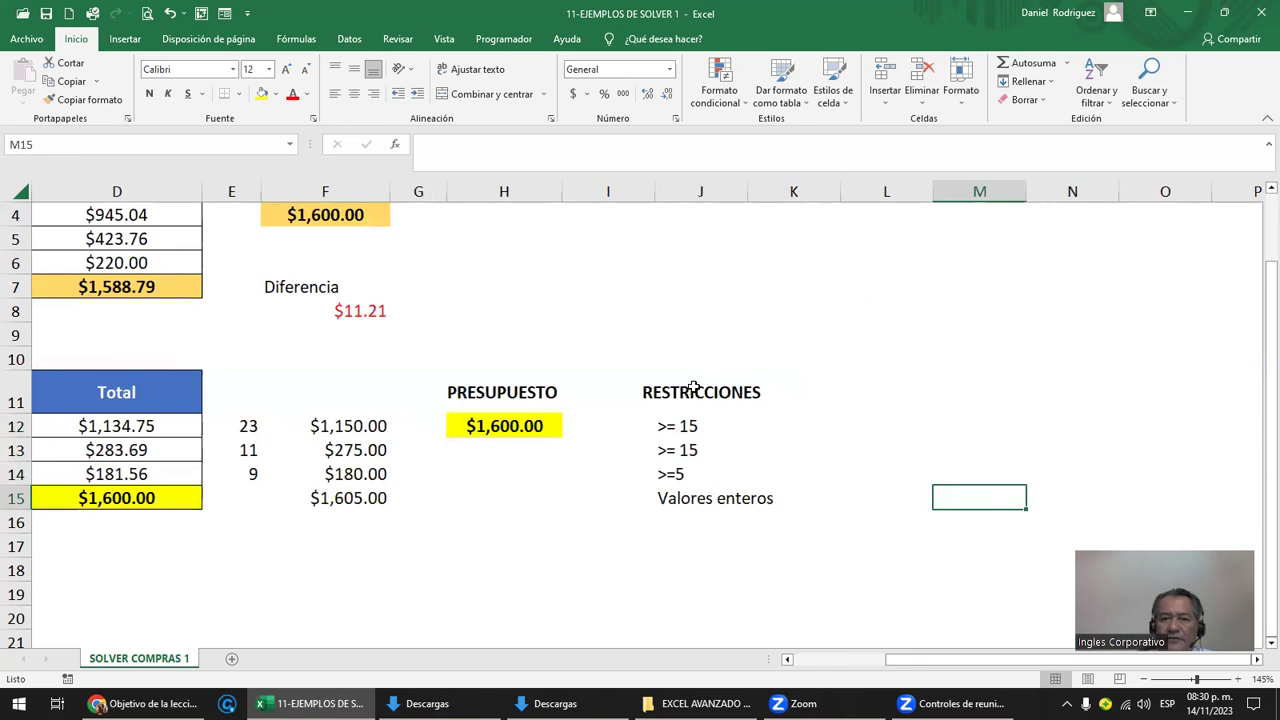
click(693, 388)
click(678, 436)
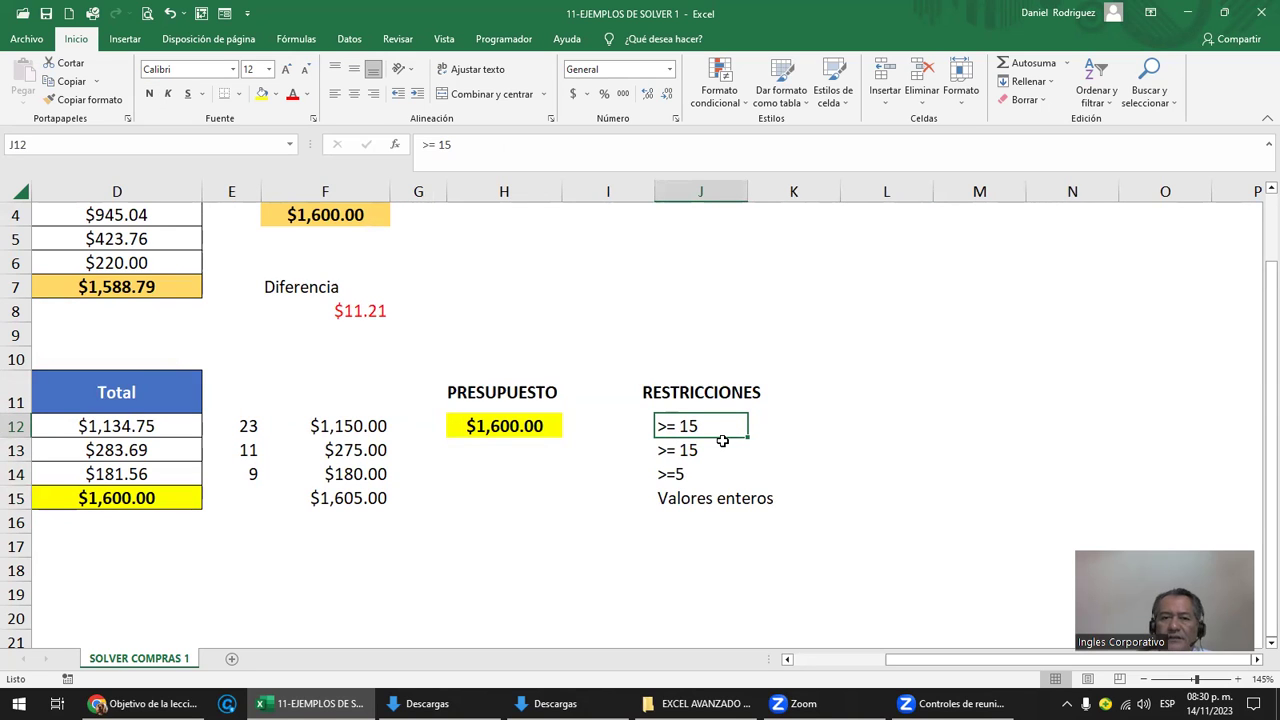
Step: Step through each row's restriction, including Papel >= 5 and Valores enteros, then inspect the Marcadores total
key(Left)
key(Home)
key(Right)
key(Right)
key(Right)
key(Right)
key(Right)
key(Left)
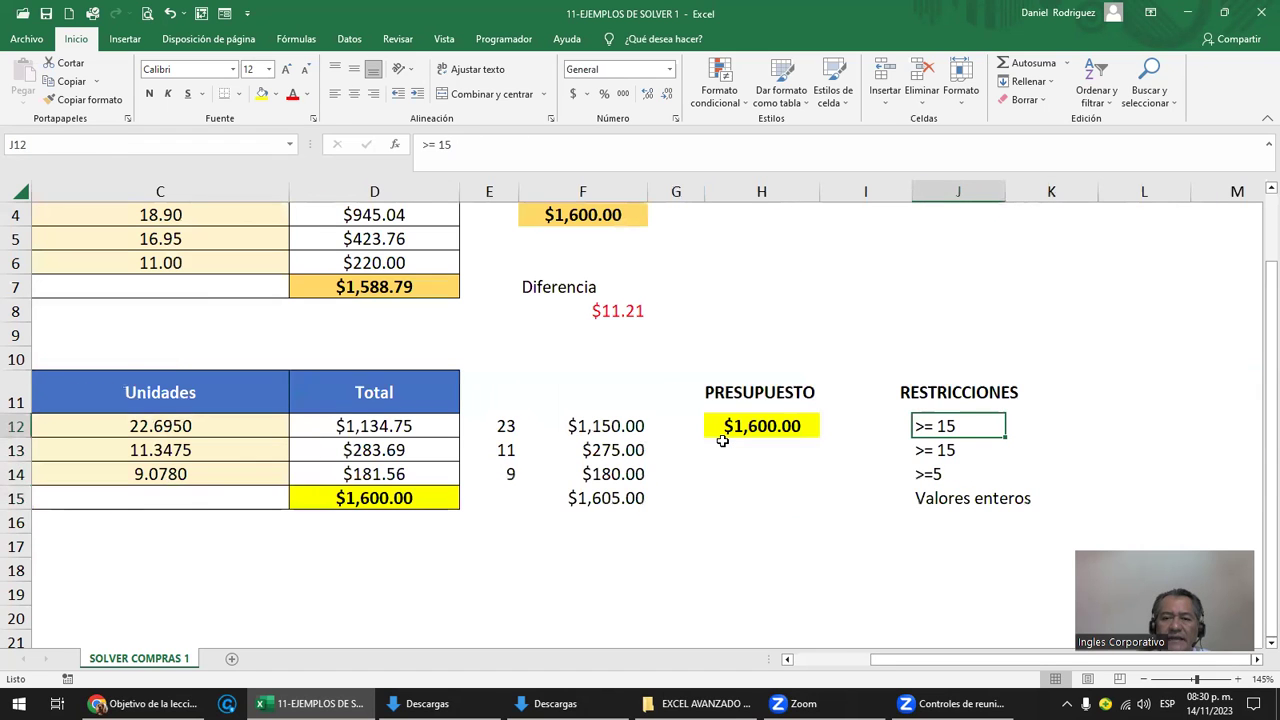
key(Down)
key(Left)
key(Left)
key(Left)
key(Left)
key(Left)
key(Left)
key(Left)
key(Right)
key(Right)
key(Right)
key(Right)
key(Right)
key(Right)
key(Right)
key(Left)
key(Down)
key(Left)
key(Left)
key(Left)
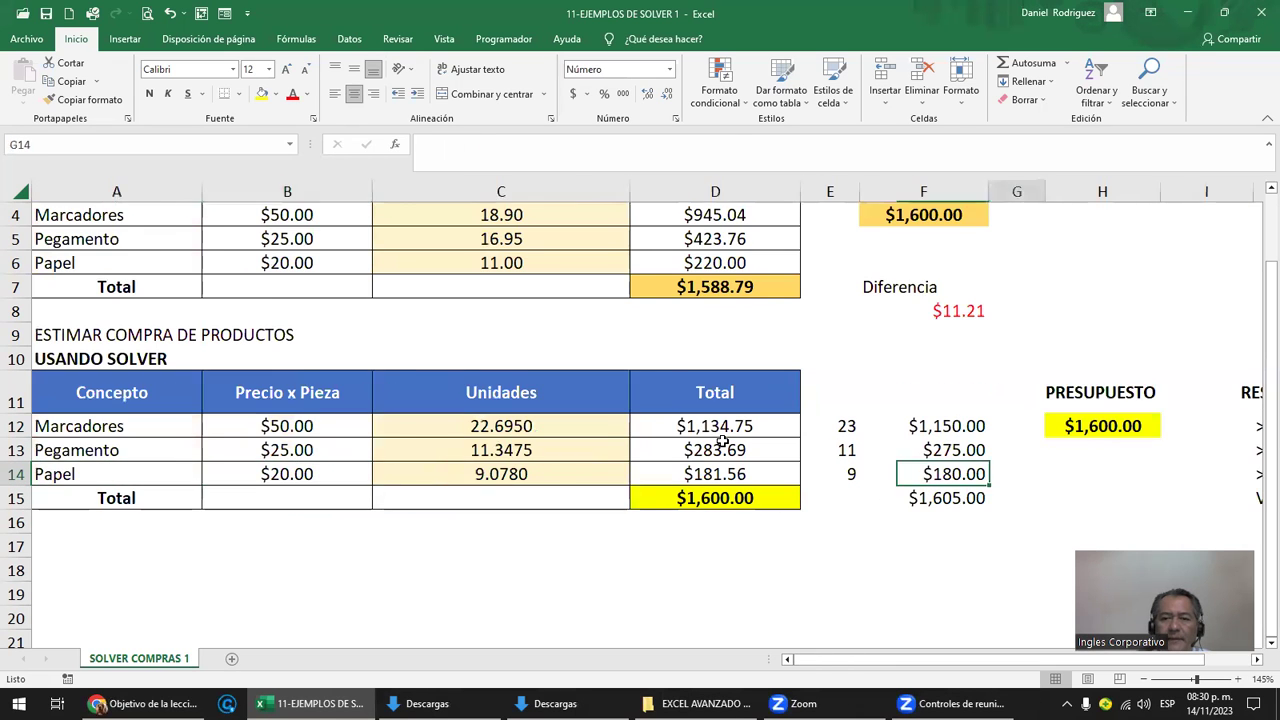
key(Right)
key(Right)
key(Right)
key(Down)
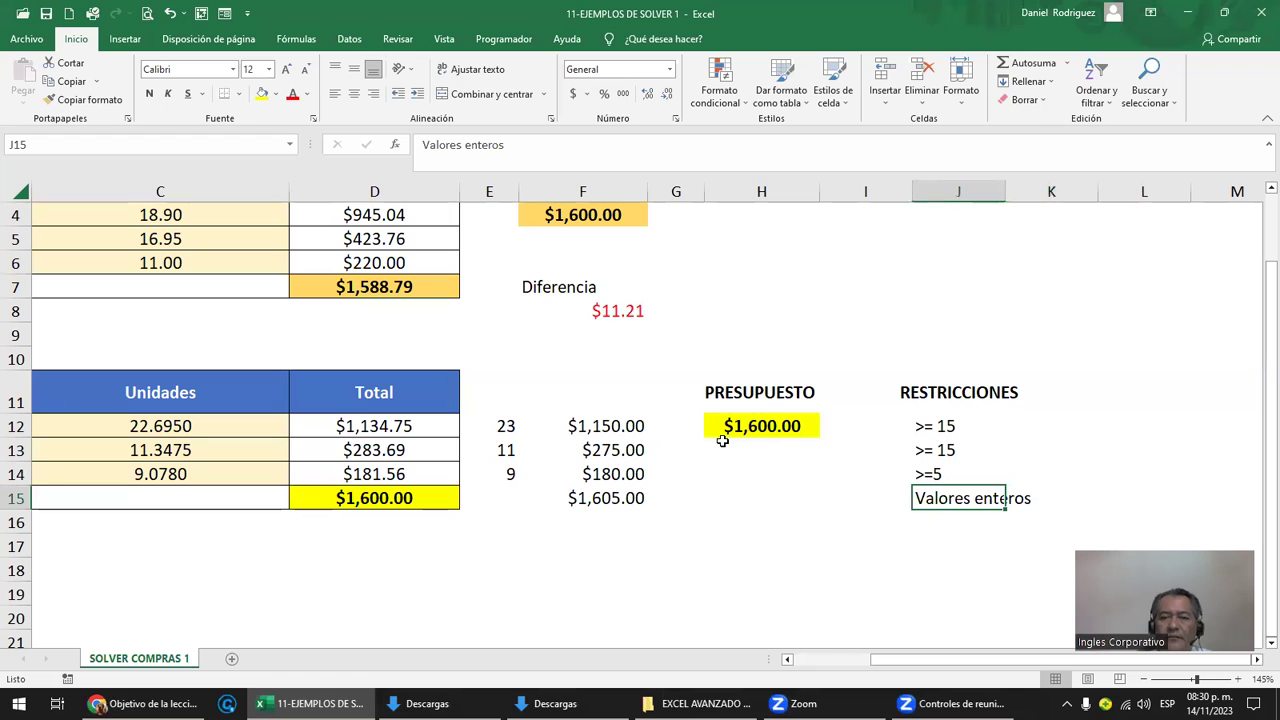
key(Left)
key(Left)
key(Left)
key(Left)
key(Left)
key(Left)
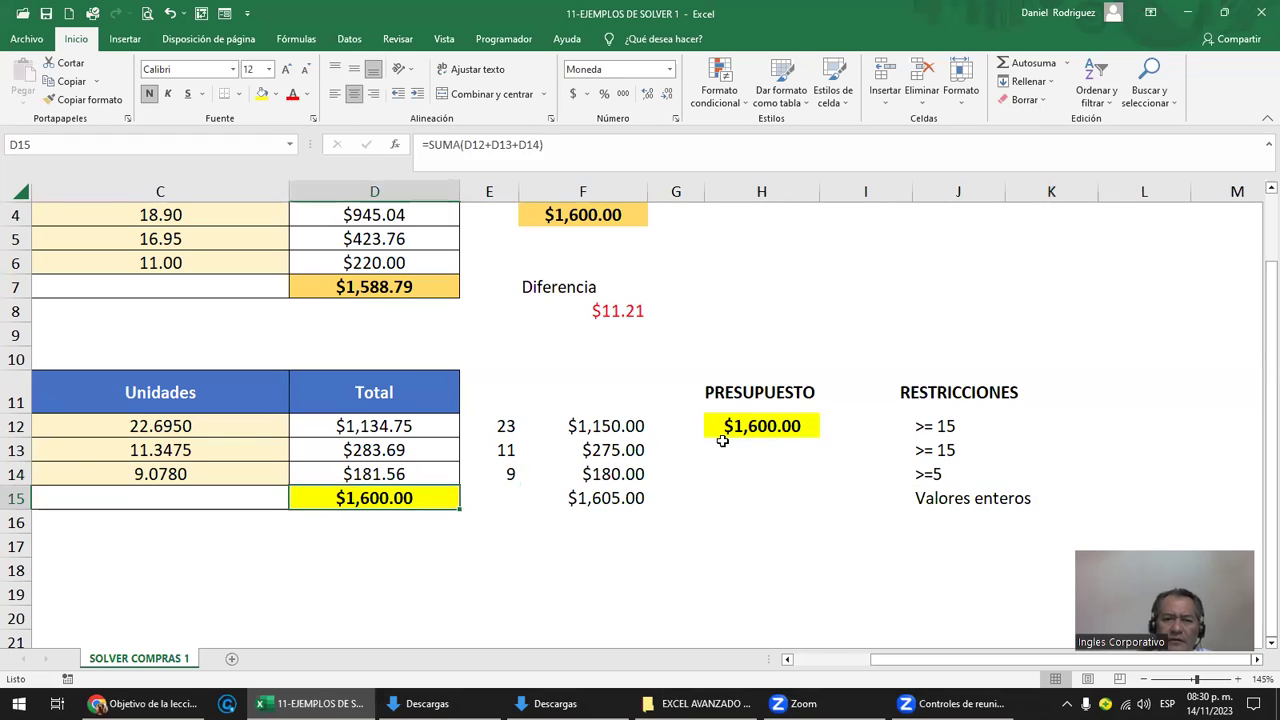
key(Left)
key(Left)
key(Left)
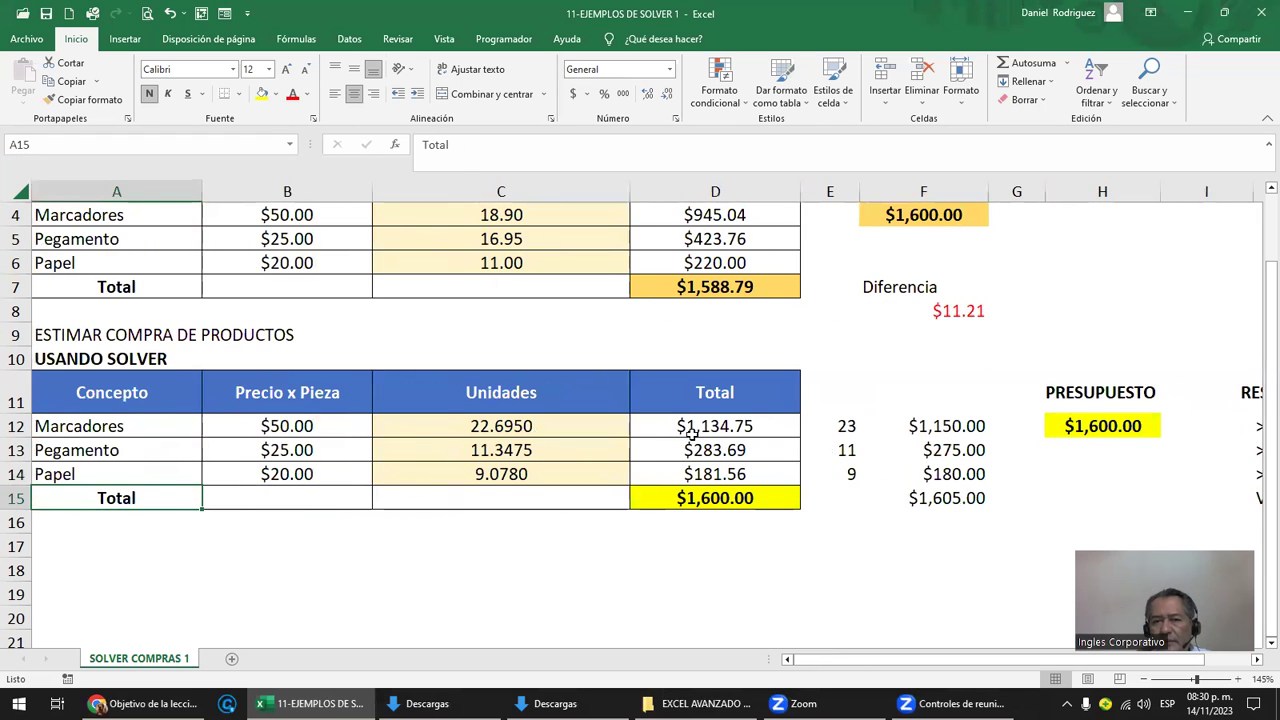
click(693, 431)
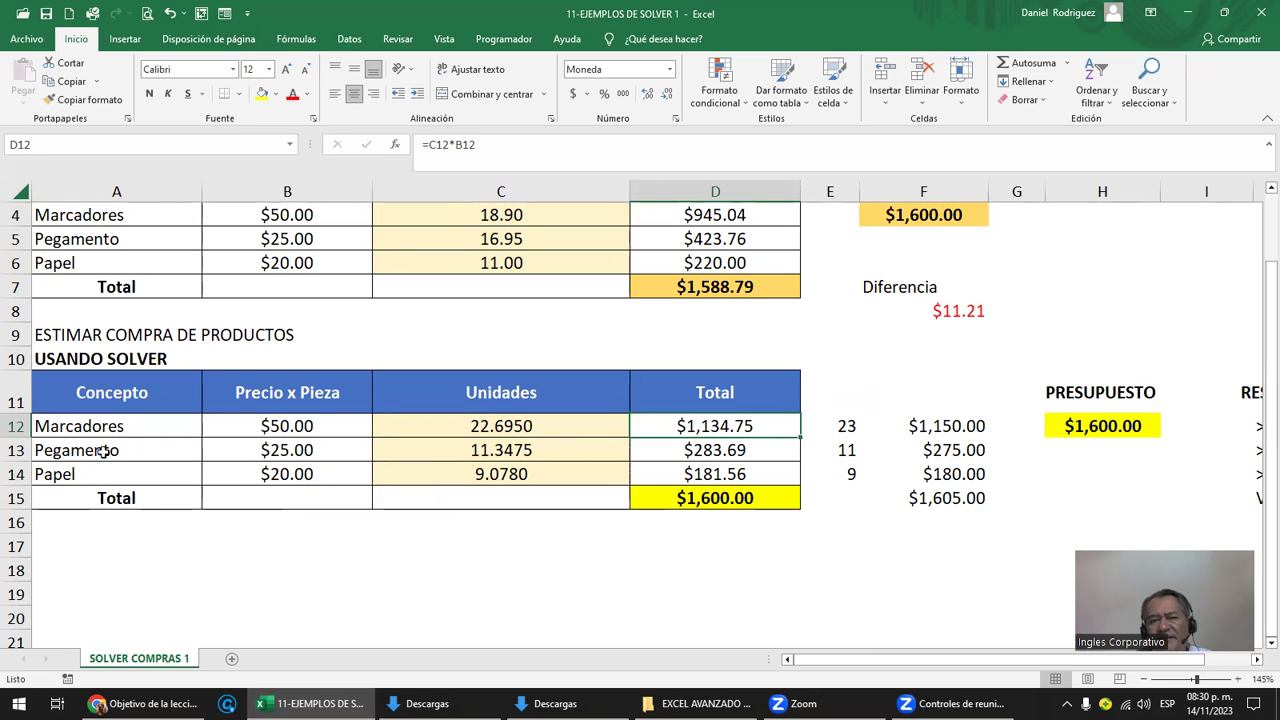
Step: Change the Marcadores price in B12 to $41.00 and check the budget in H12
click(298, 426)
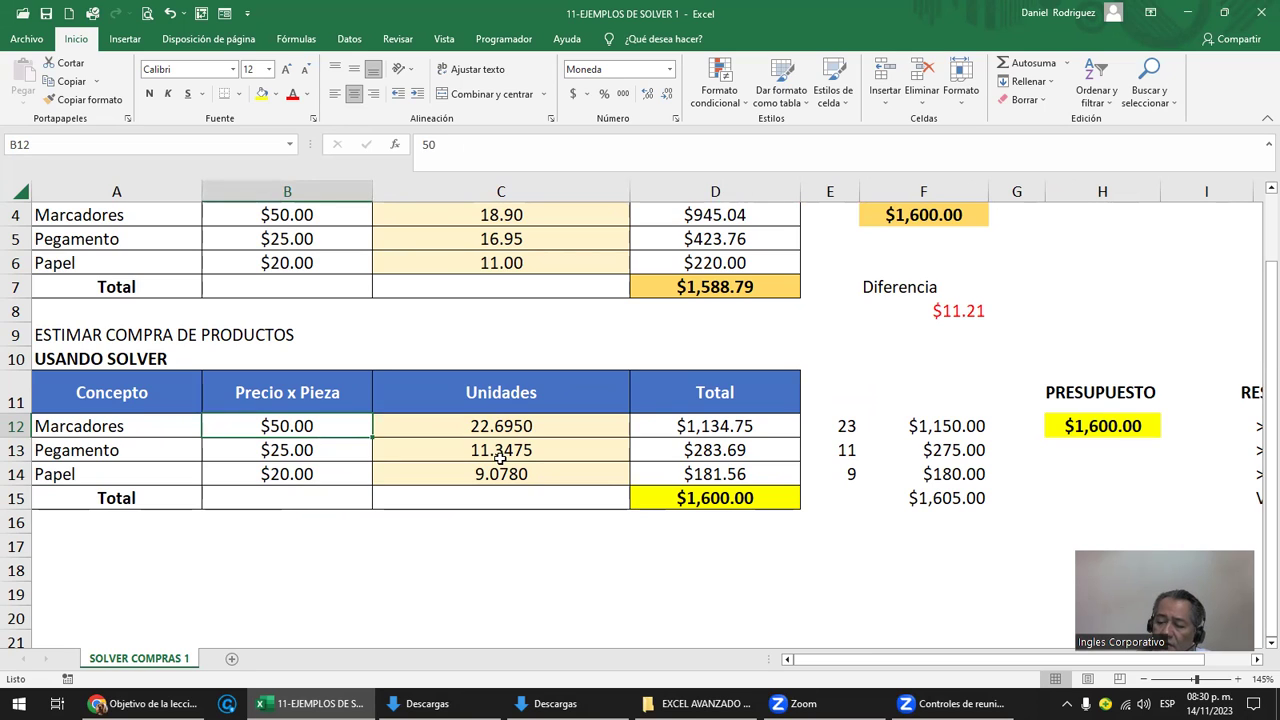
text(41)
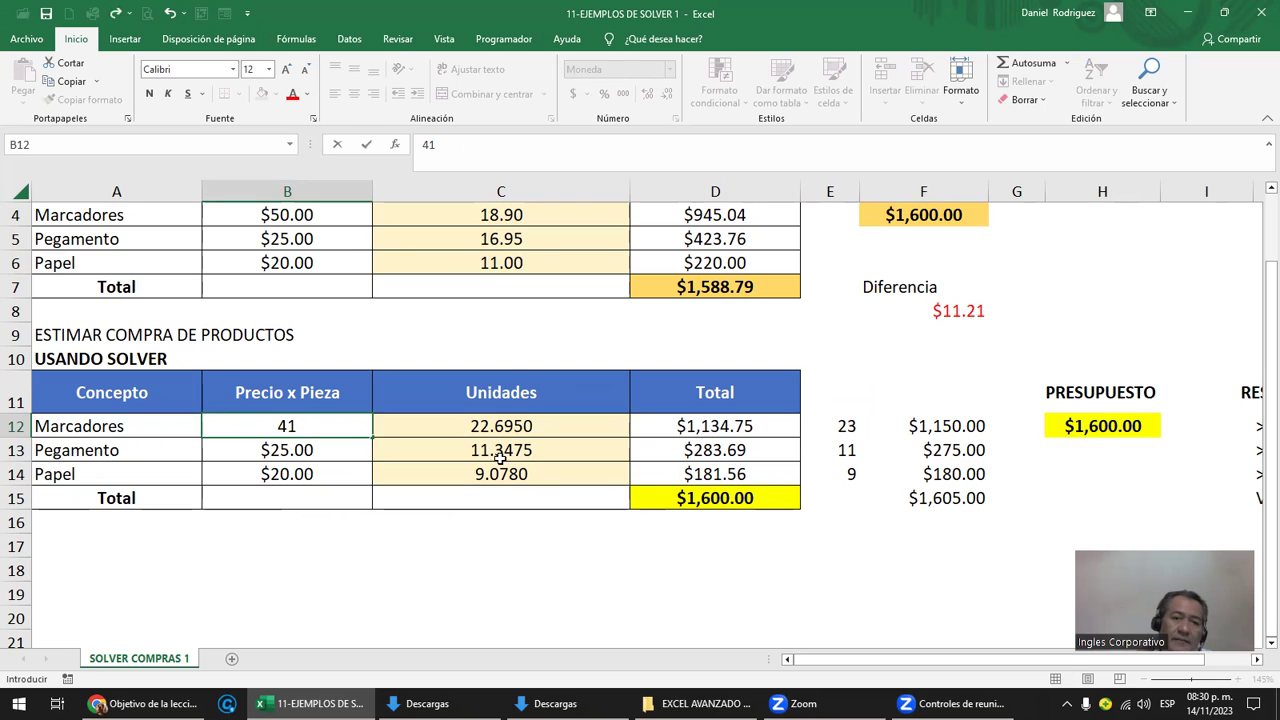
key(Return)
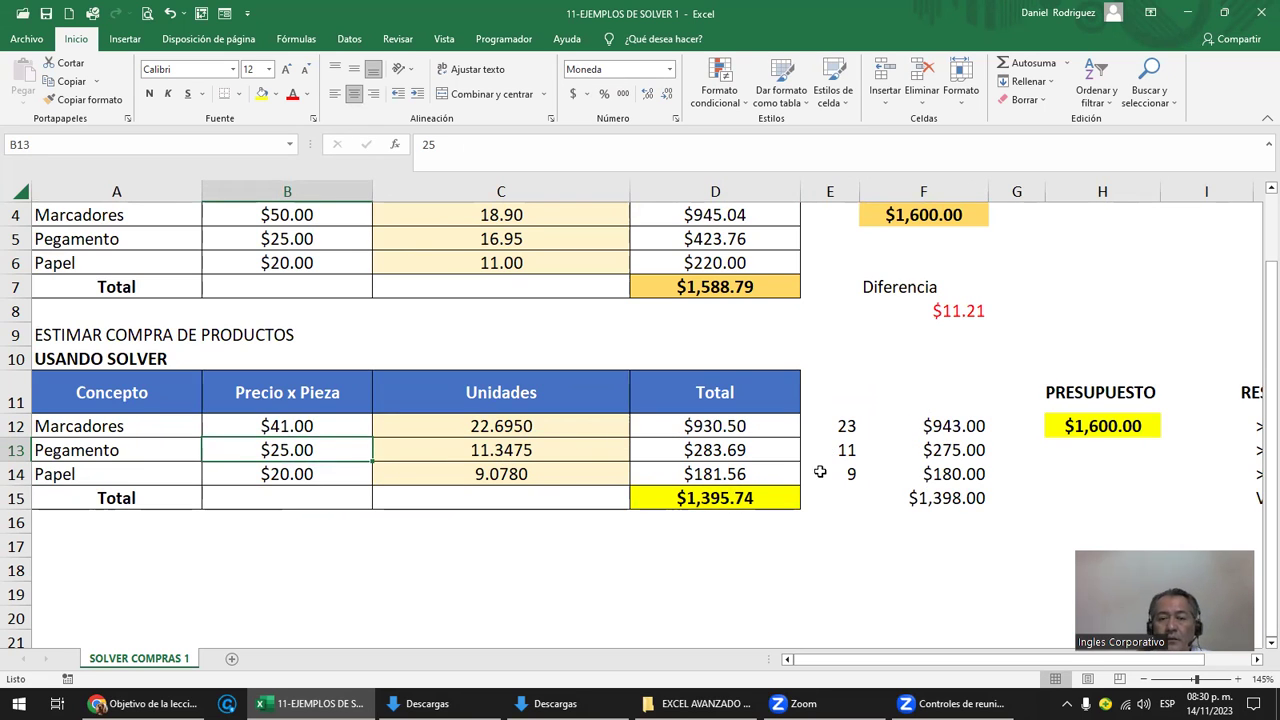
click(1083, 427)
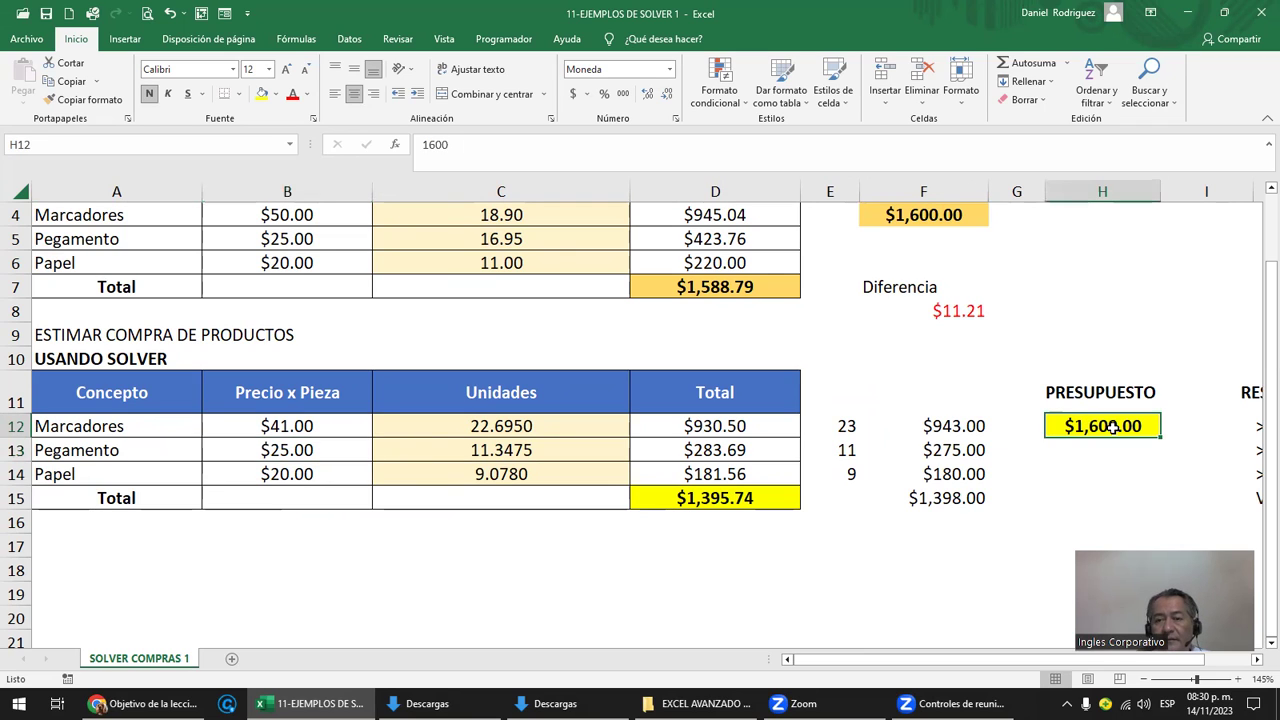
Step: Open the D15 total formula, then cancel the accidental edit so it stays unchanged
click(700, 497)
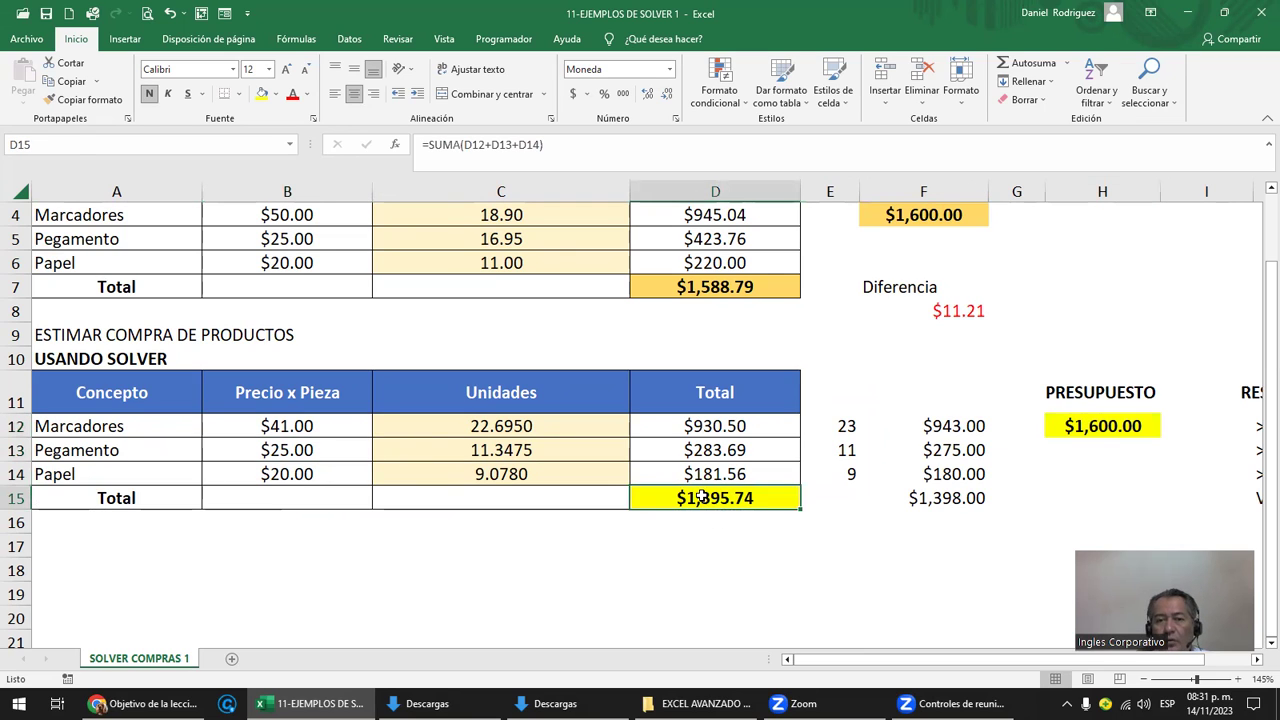
double_click(695, 498)
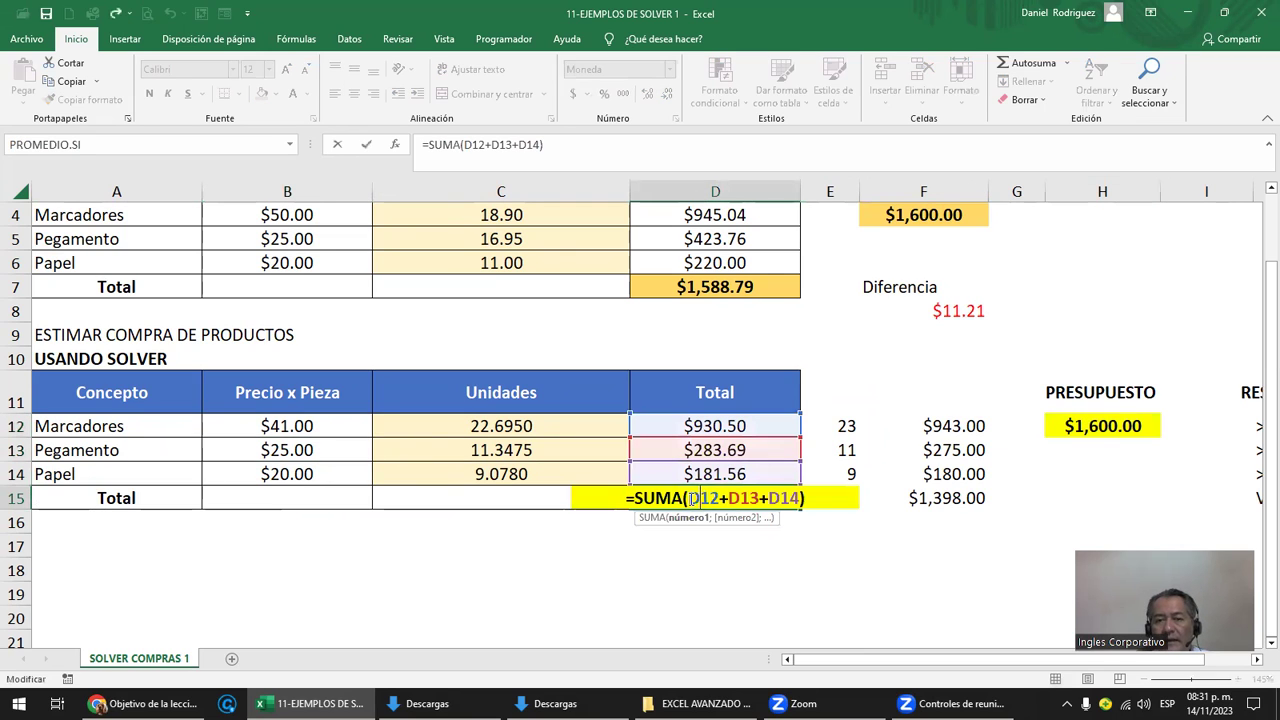
text(|)
click(476, 422)
key(Return)
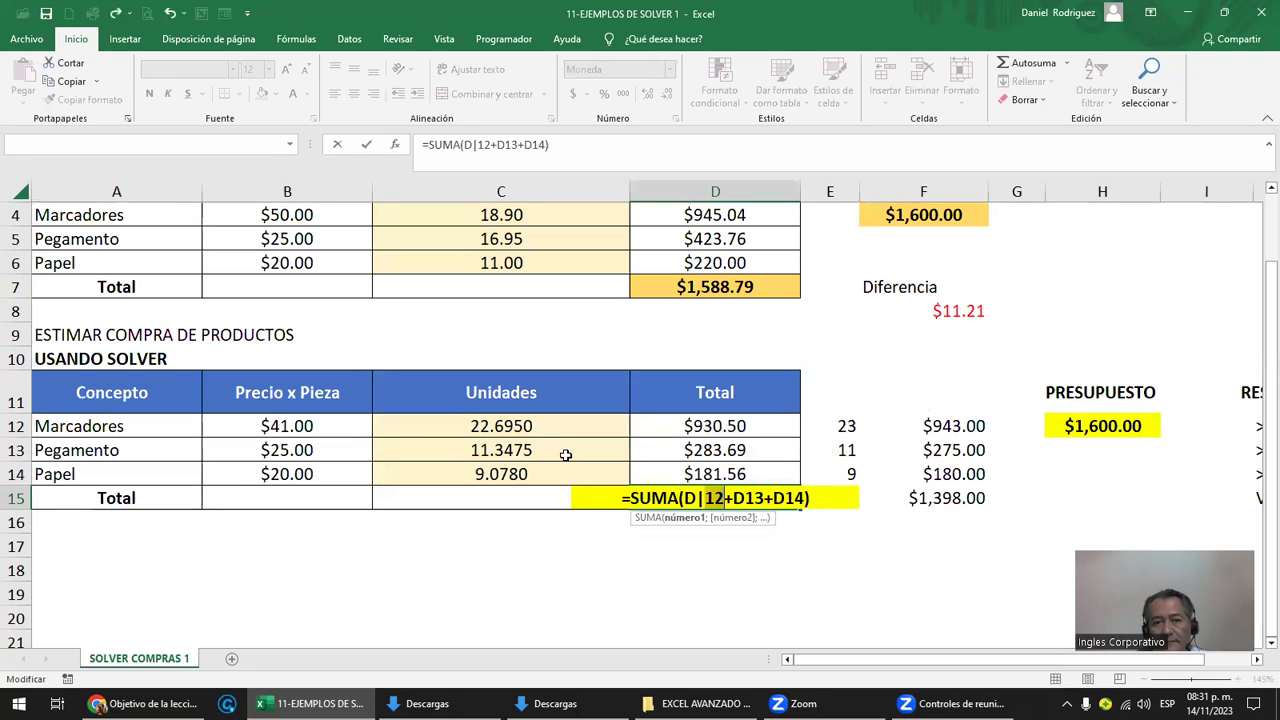
key(Escape)
Step: Reselect the units C12:C14, then the Marcadores price cell B12
click(528, 422)
drag(528, 420, 523, 473)
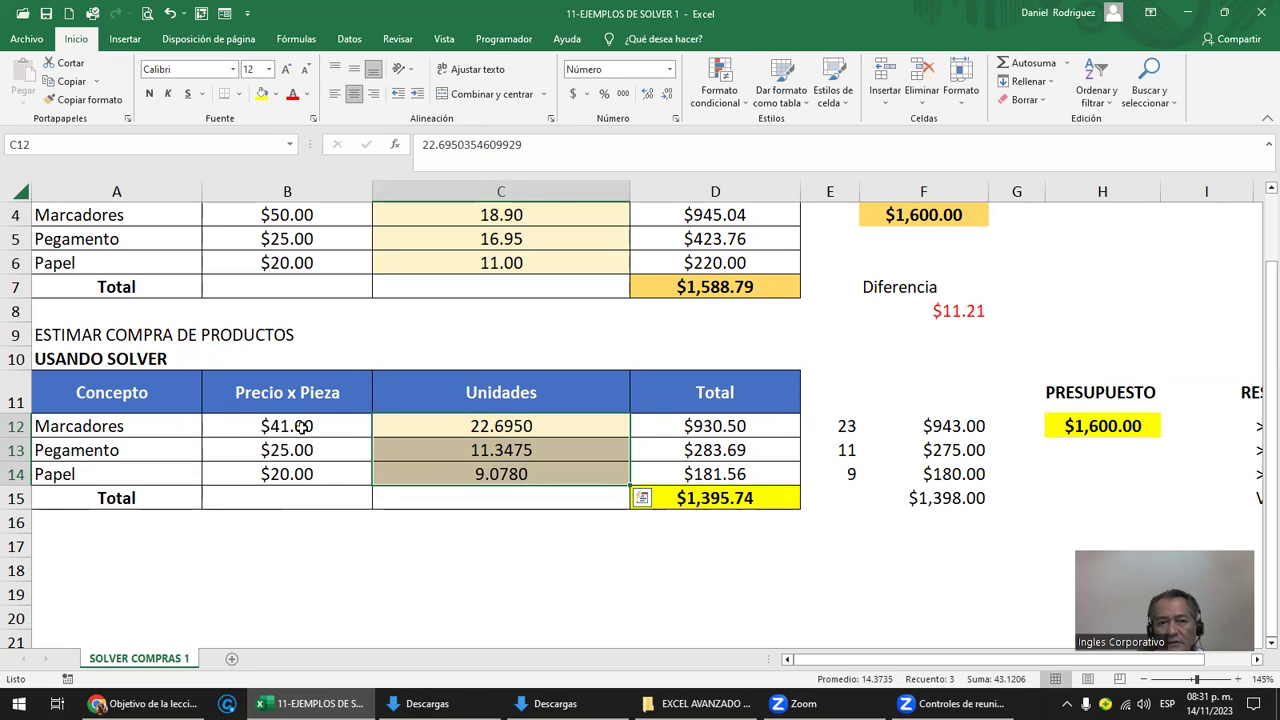
click(287, 428)
click(489, 421)
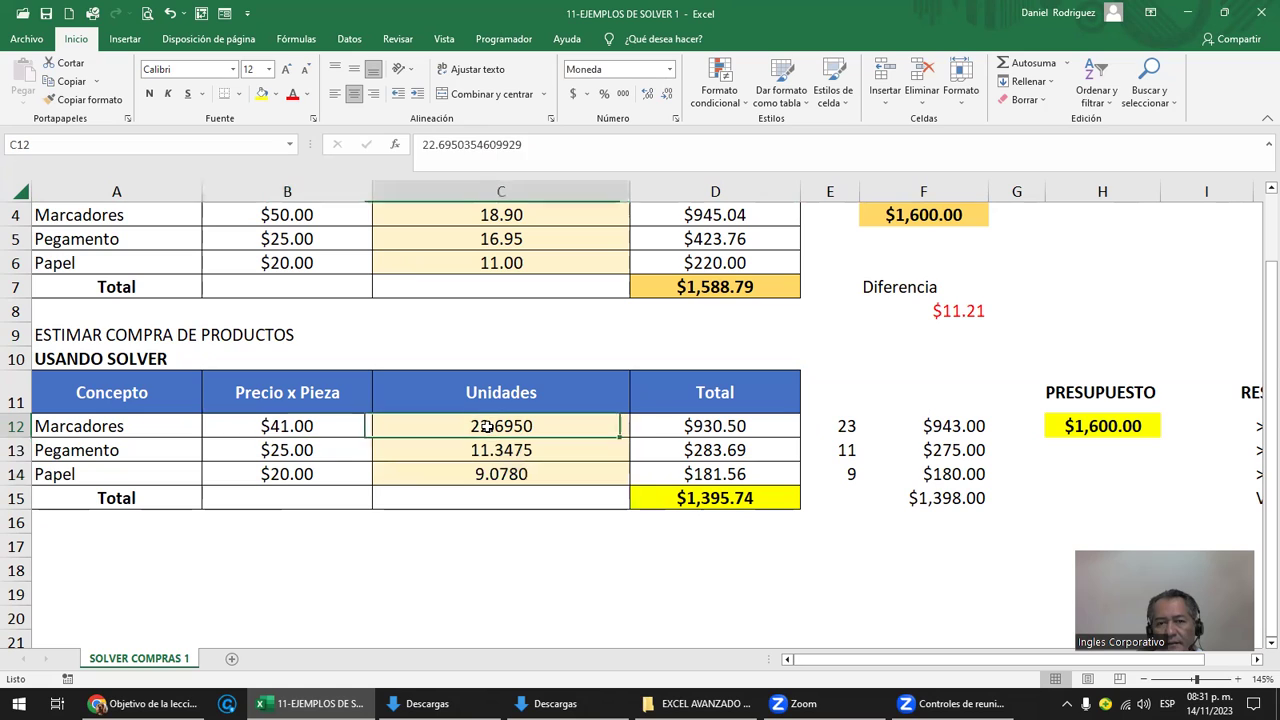
click(324, 434)
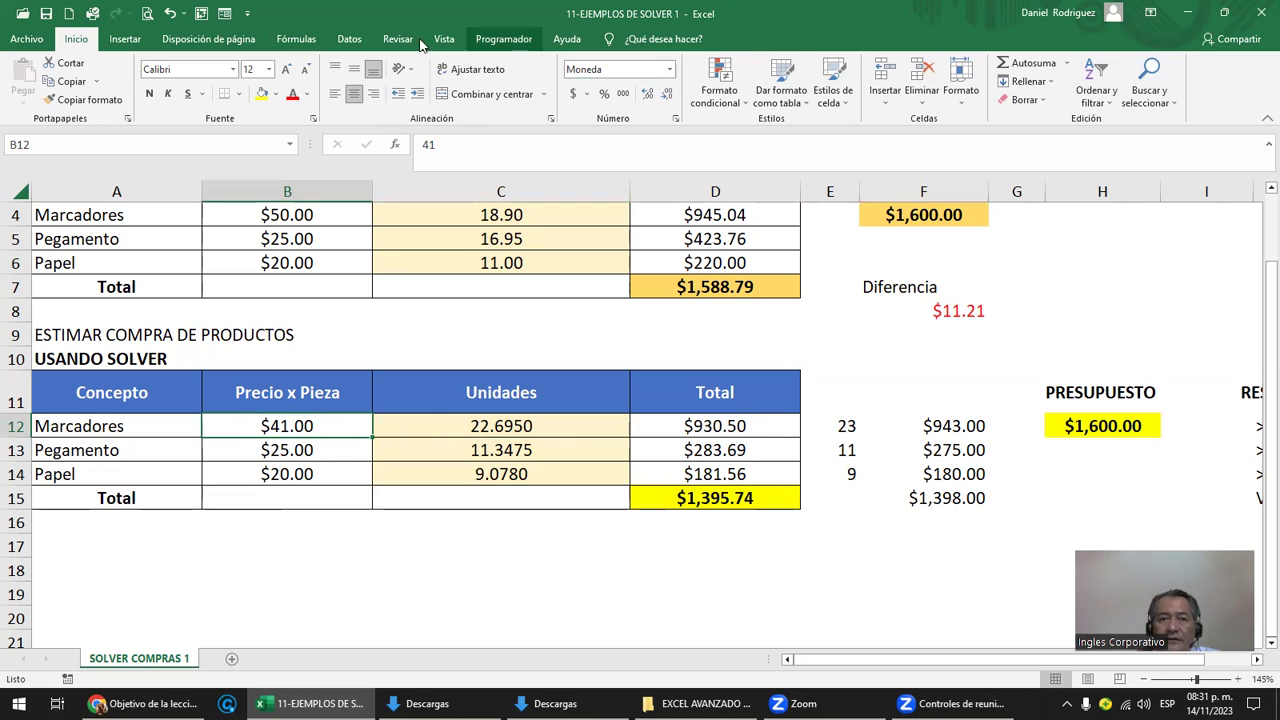
Step: Re-run Solver for $D$15 = 1600 over $C$12:$C$14 and keep units 27.0998, 12.0190, 9.4218
click(349, 40)
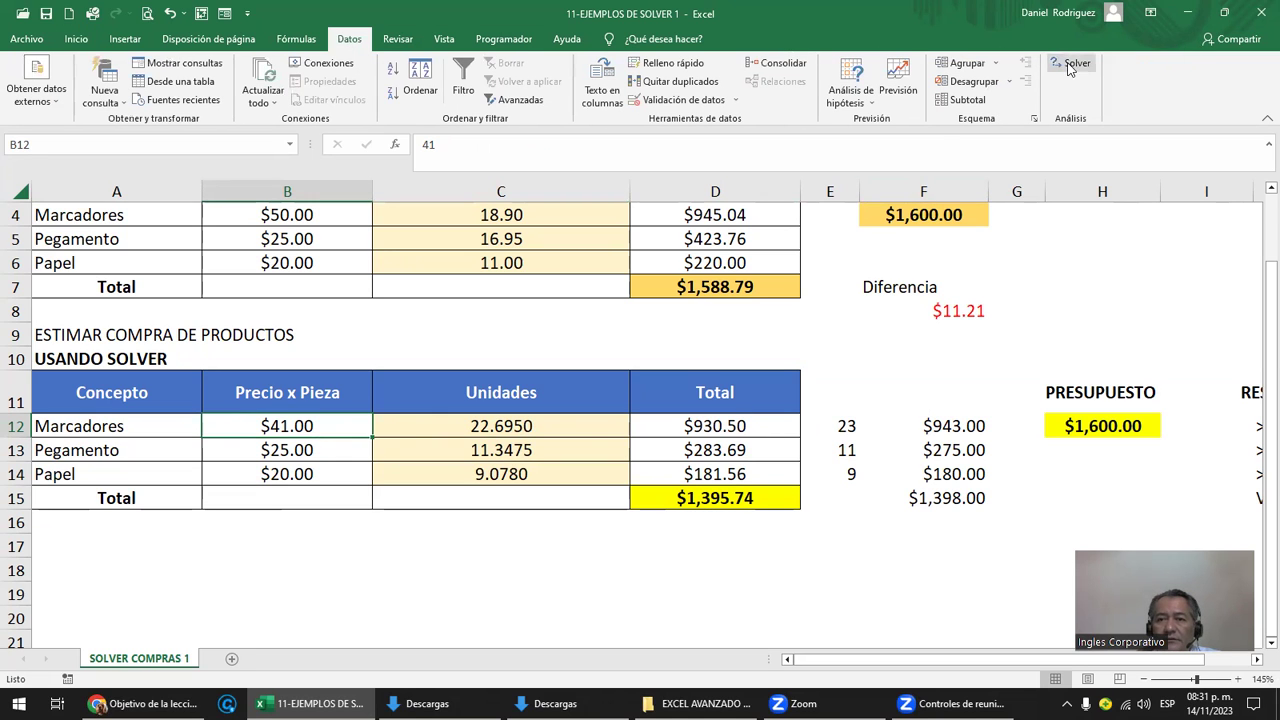
click(1069, 64)
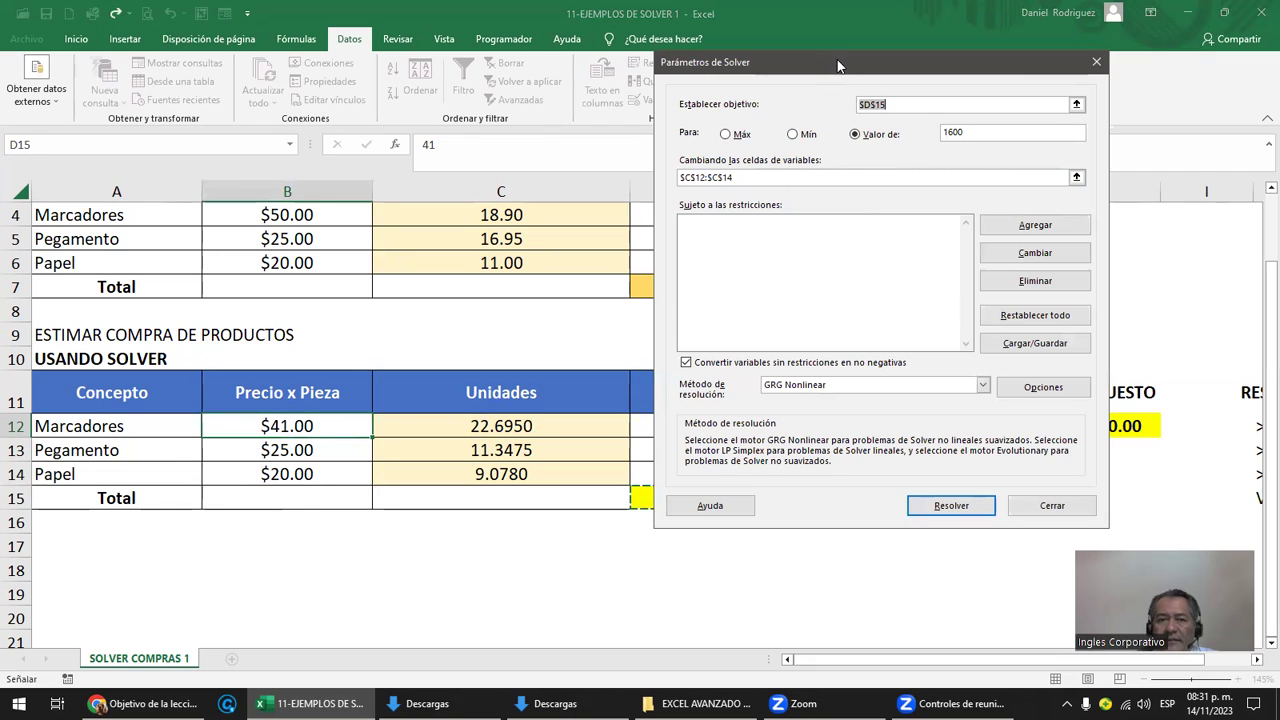
drag(838, 65, 1076, 243)
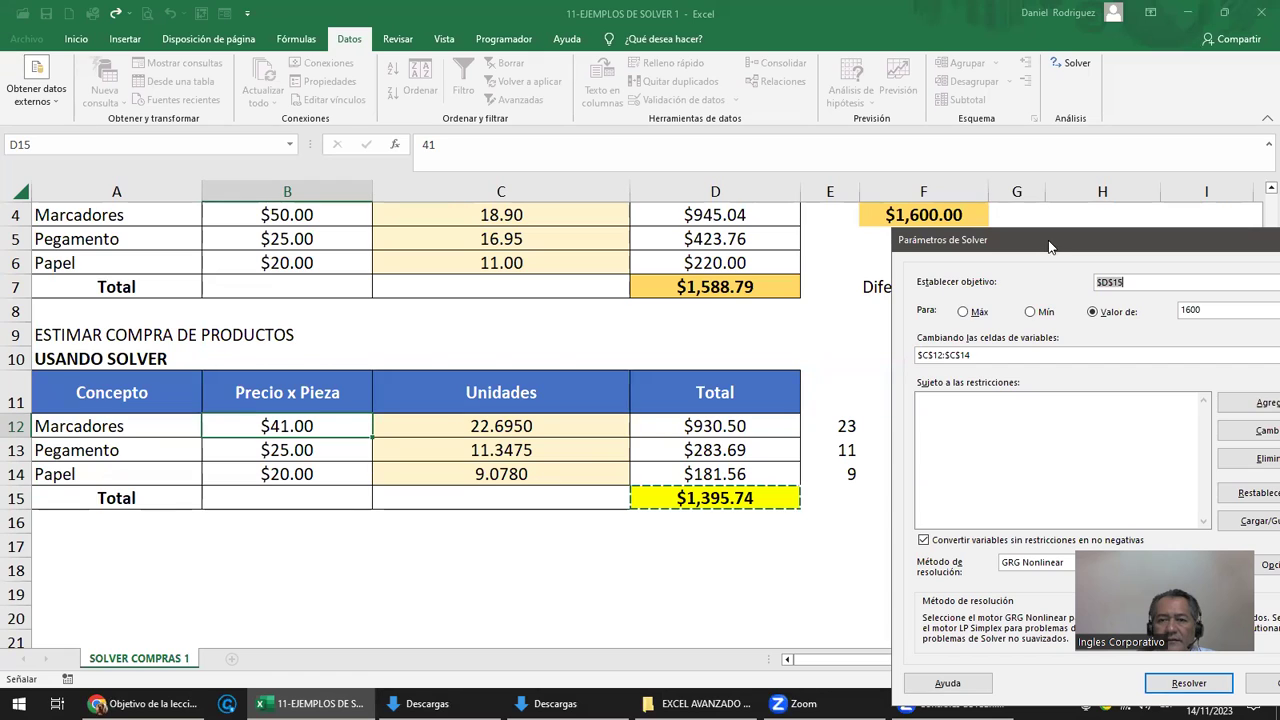
drag(1050, 245, 833, 151)
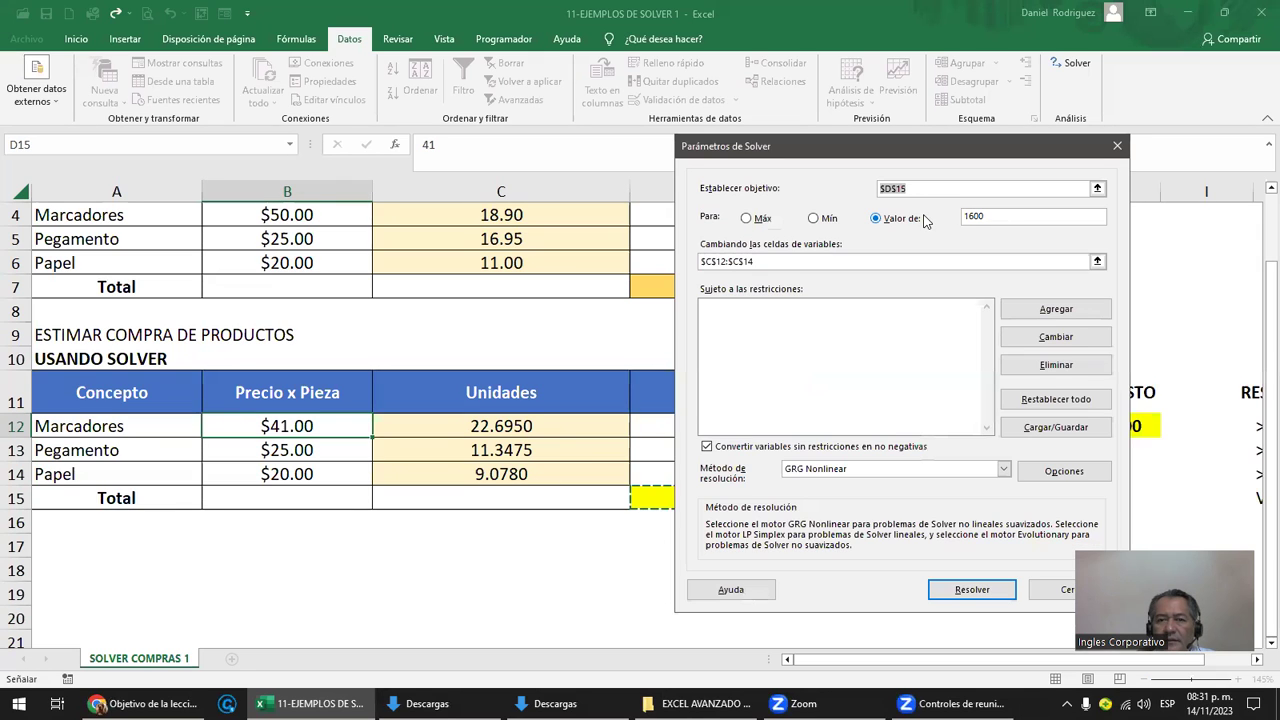
click(962, 591)
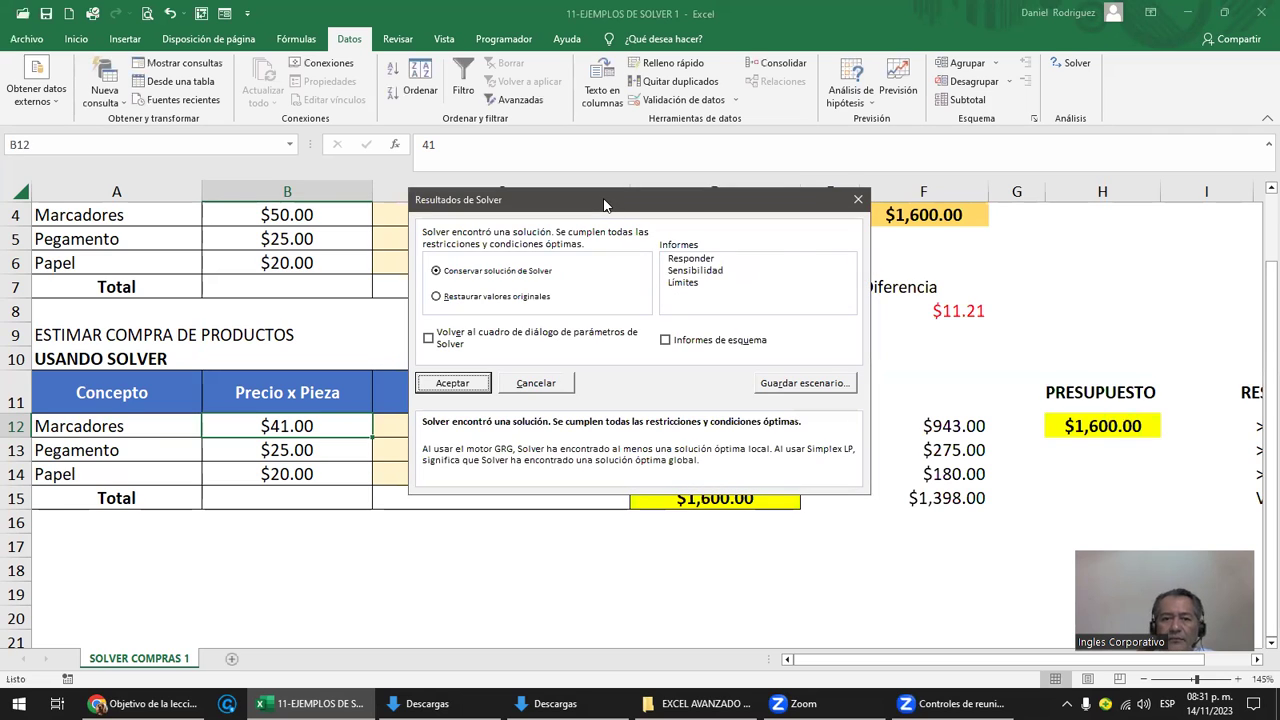
drag(608, 200, 918, 199)
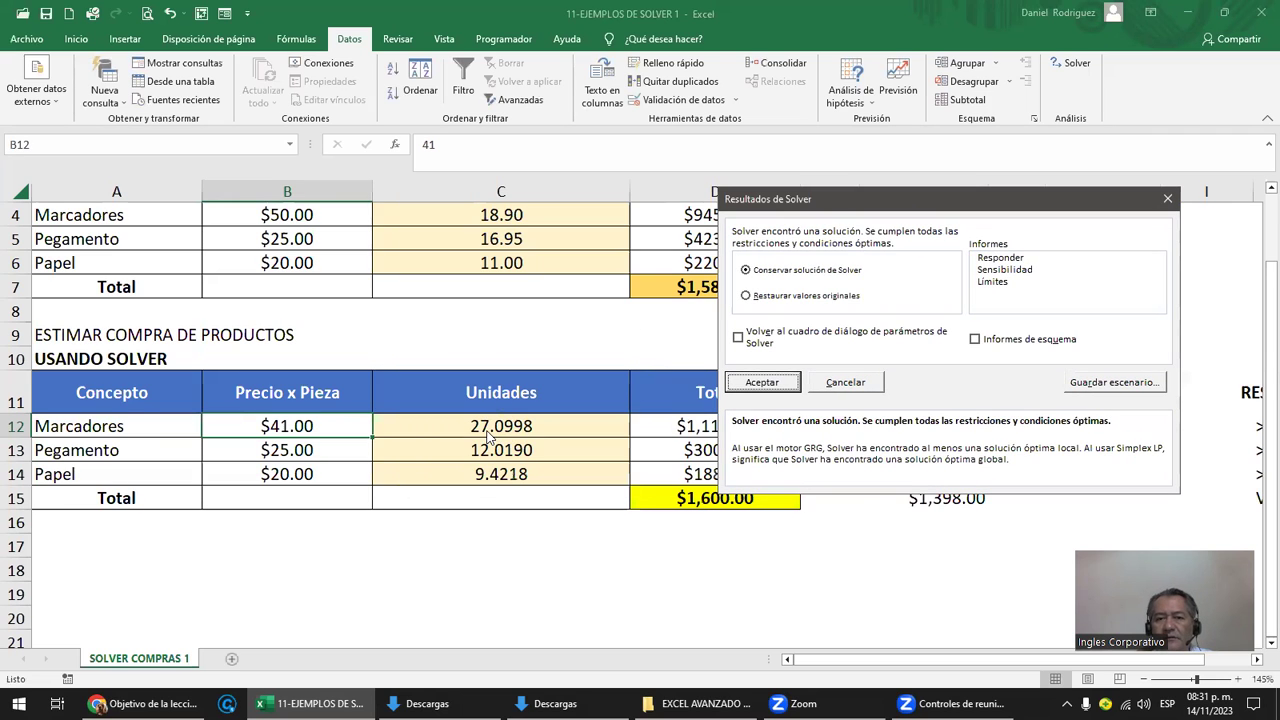
click(751, 382)
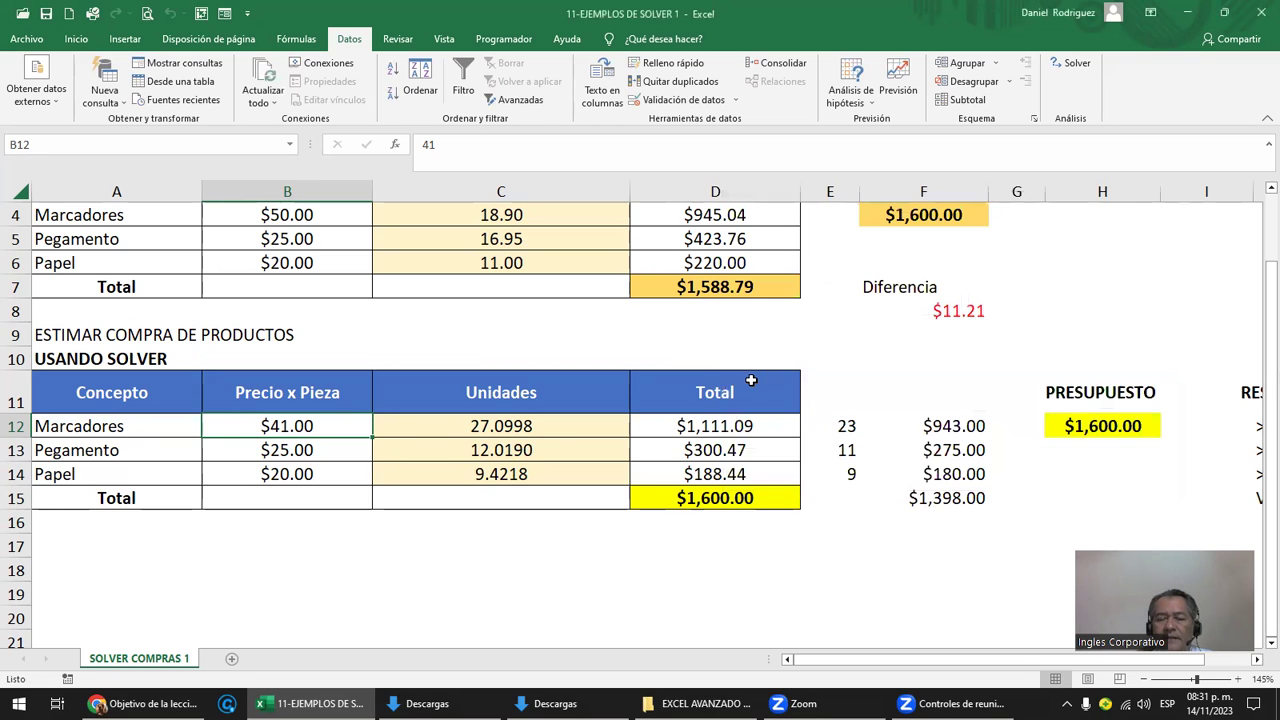
click(855, 425)
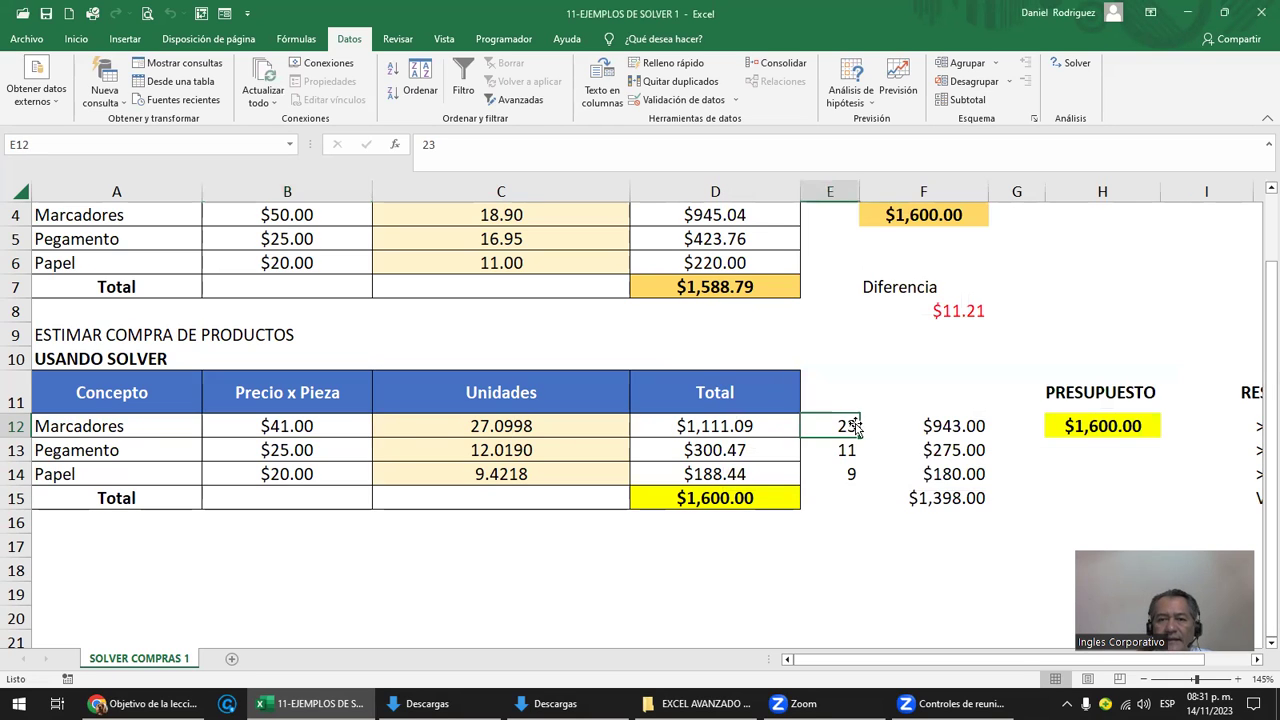
click(846, 450)
click(853, 474)
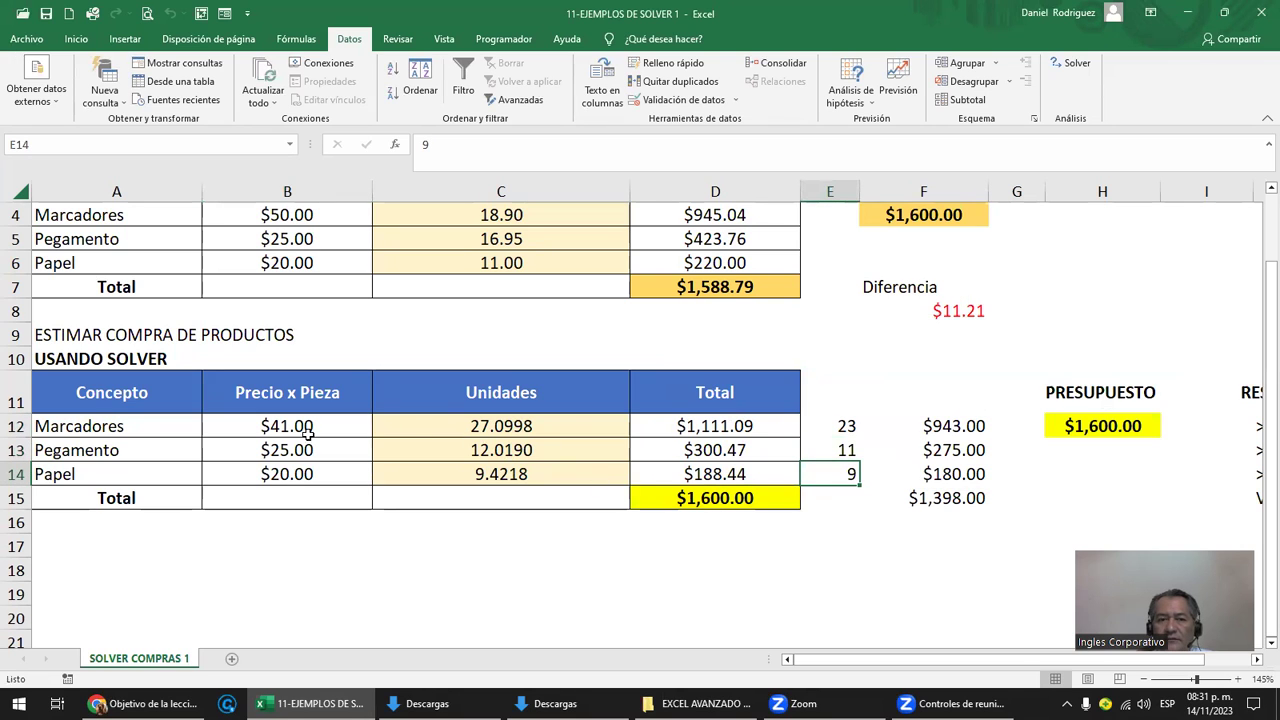
click(268, 428)
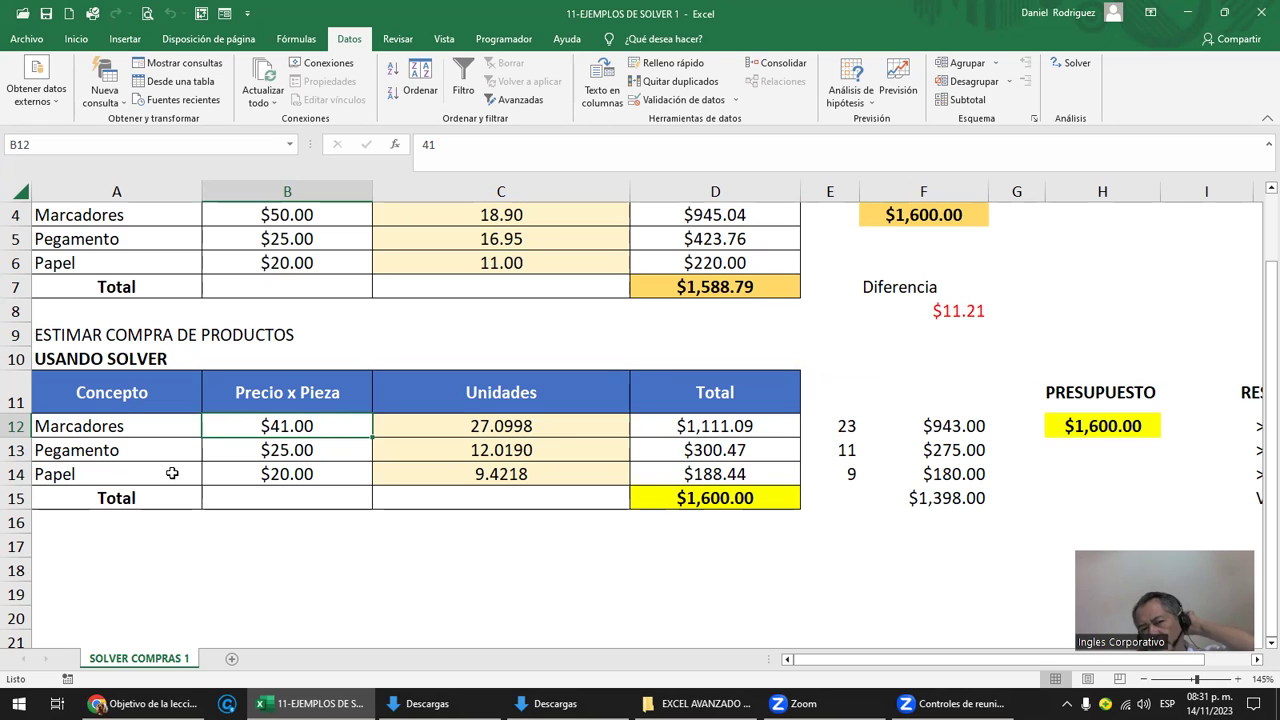
drag(68, 503, 697, 492)
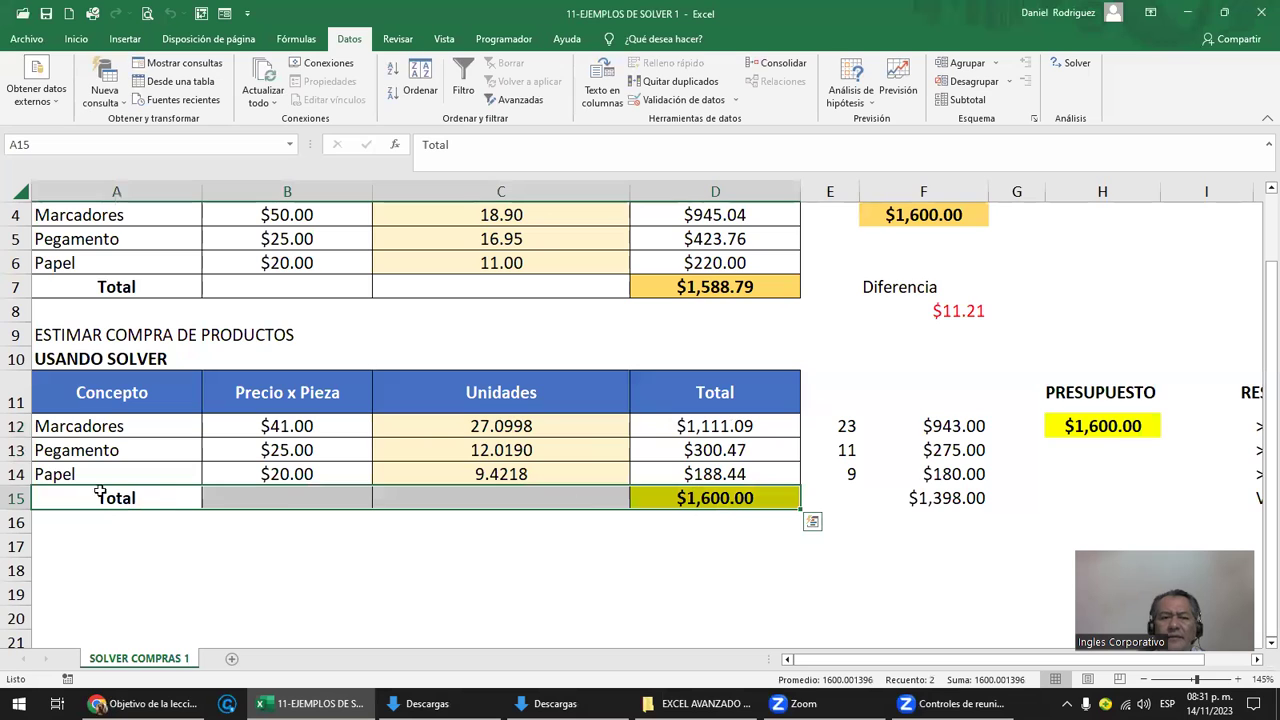
Step: Insert a row above Total and enter the item Folder with an $8.00 price
right_click(16, 498)
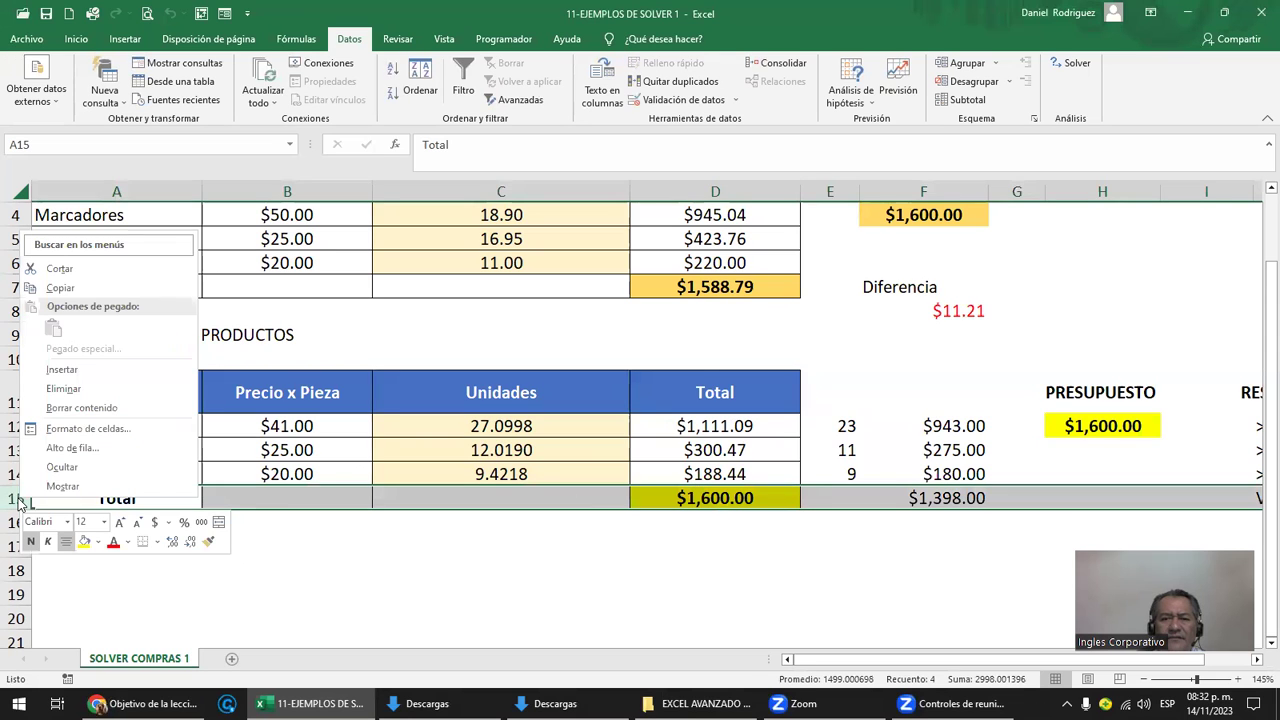
click(106, 370)
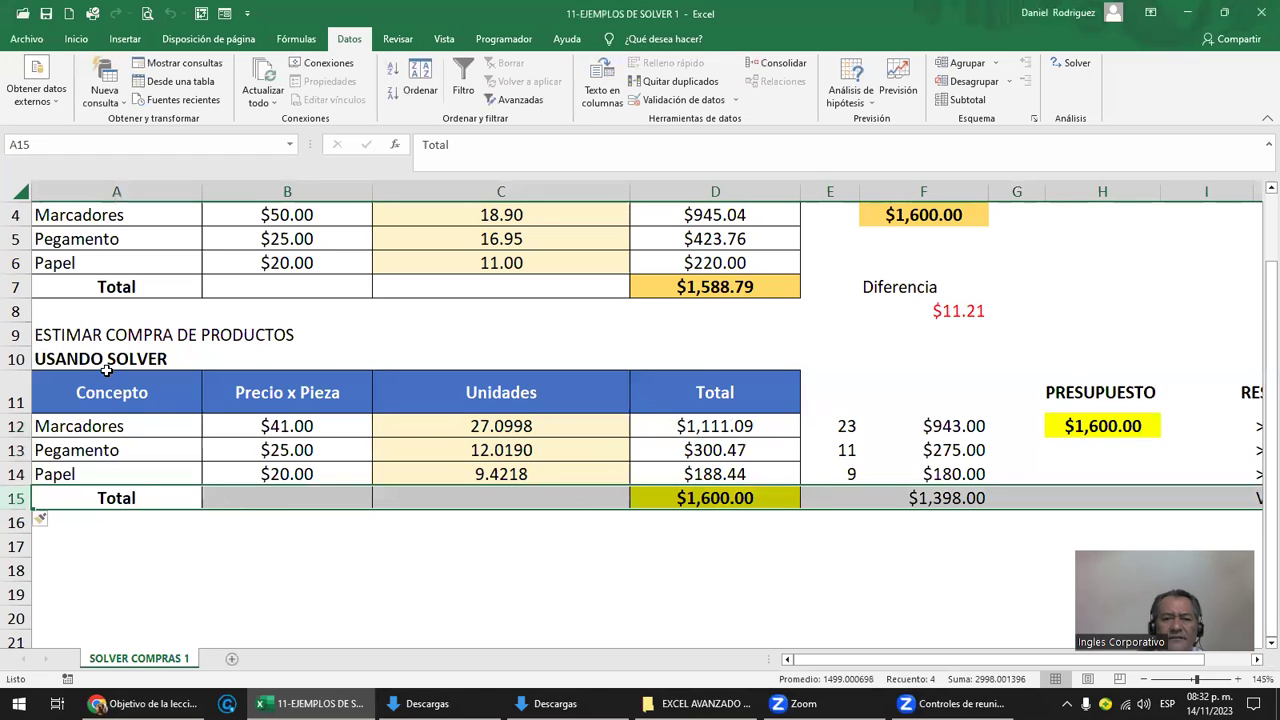
click(97, 498)
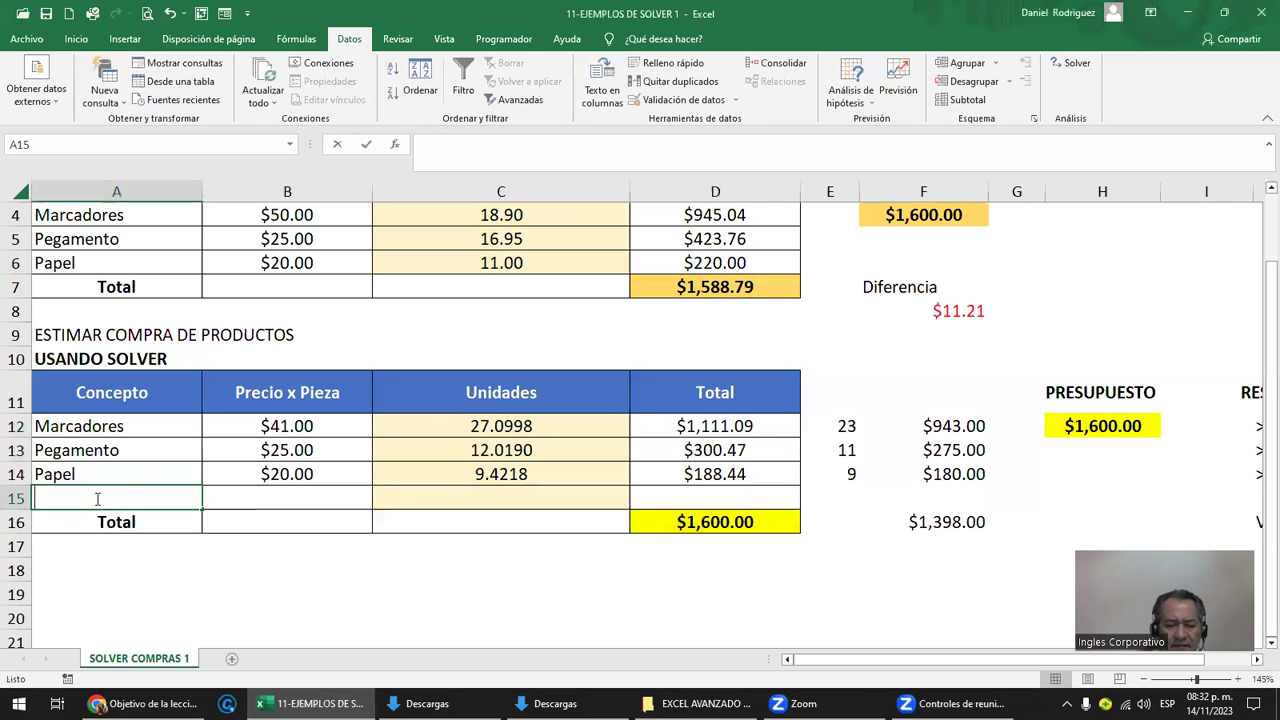
text(folr)
click(97, 498)
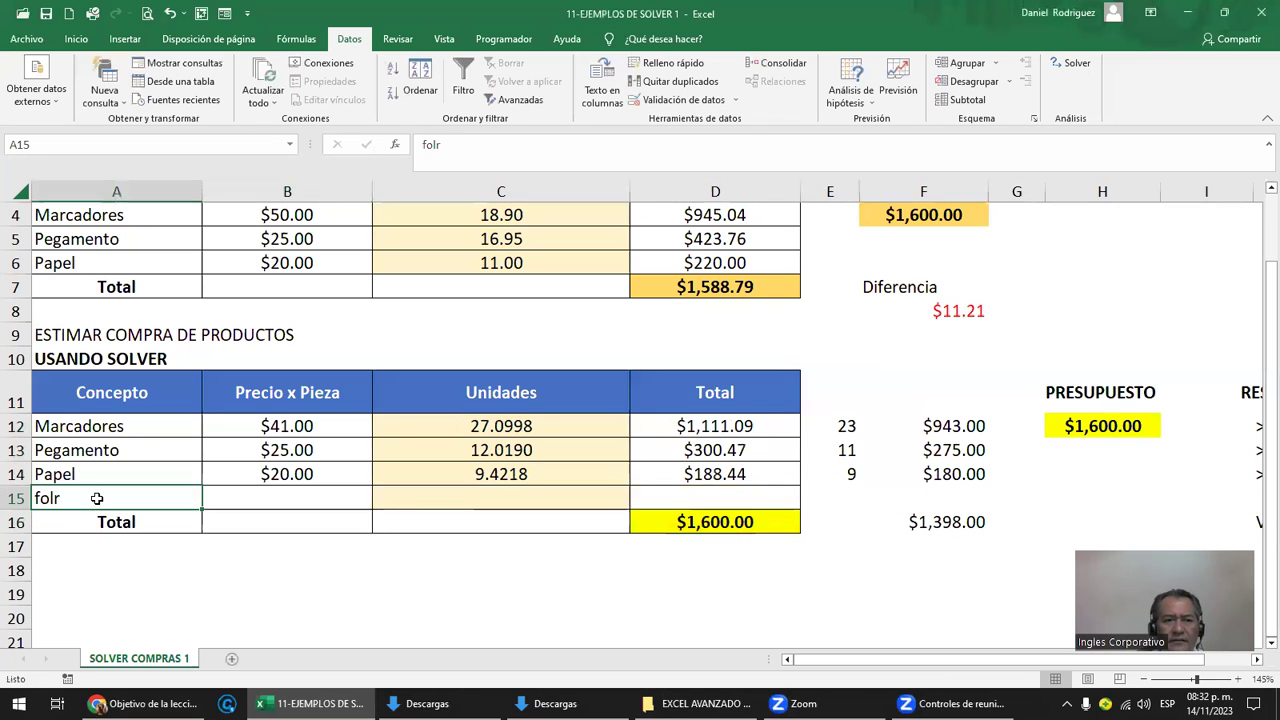
text(Folde)
key(Tab)
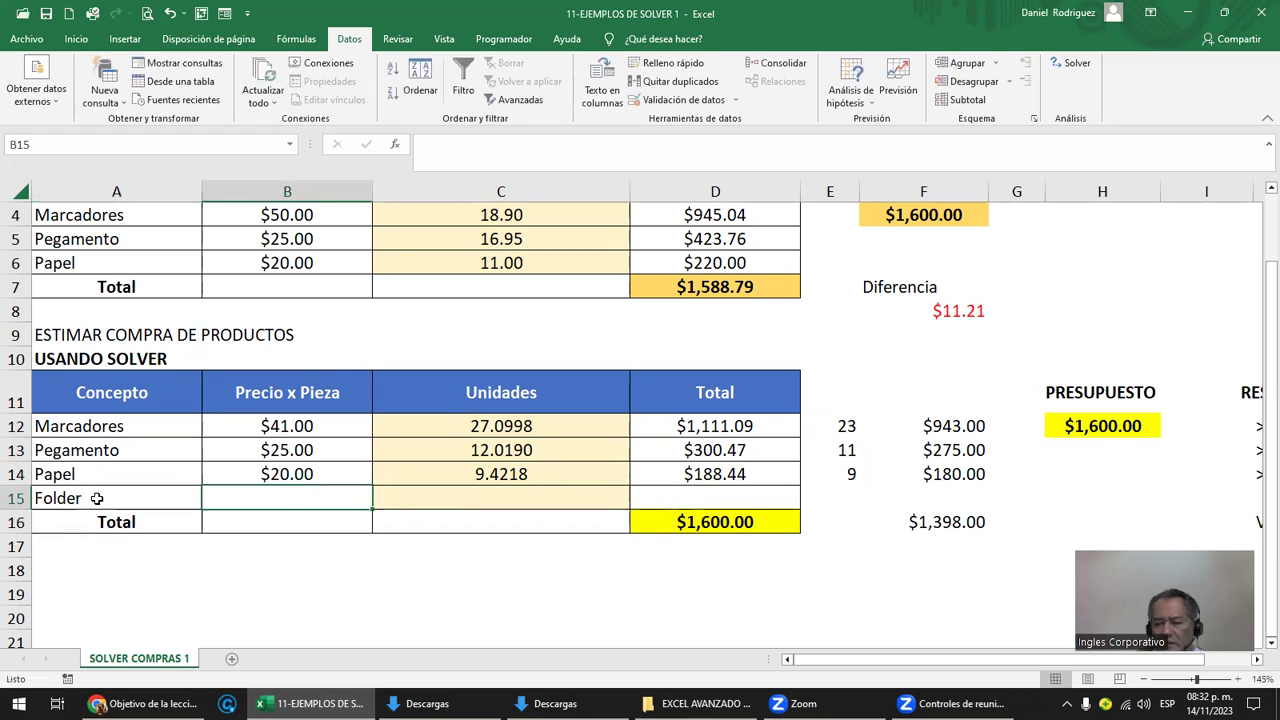
text(8)
key(Tab)
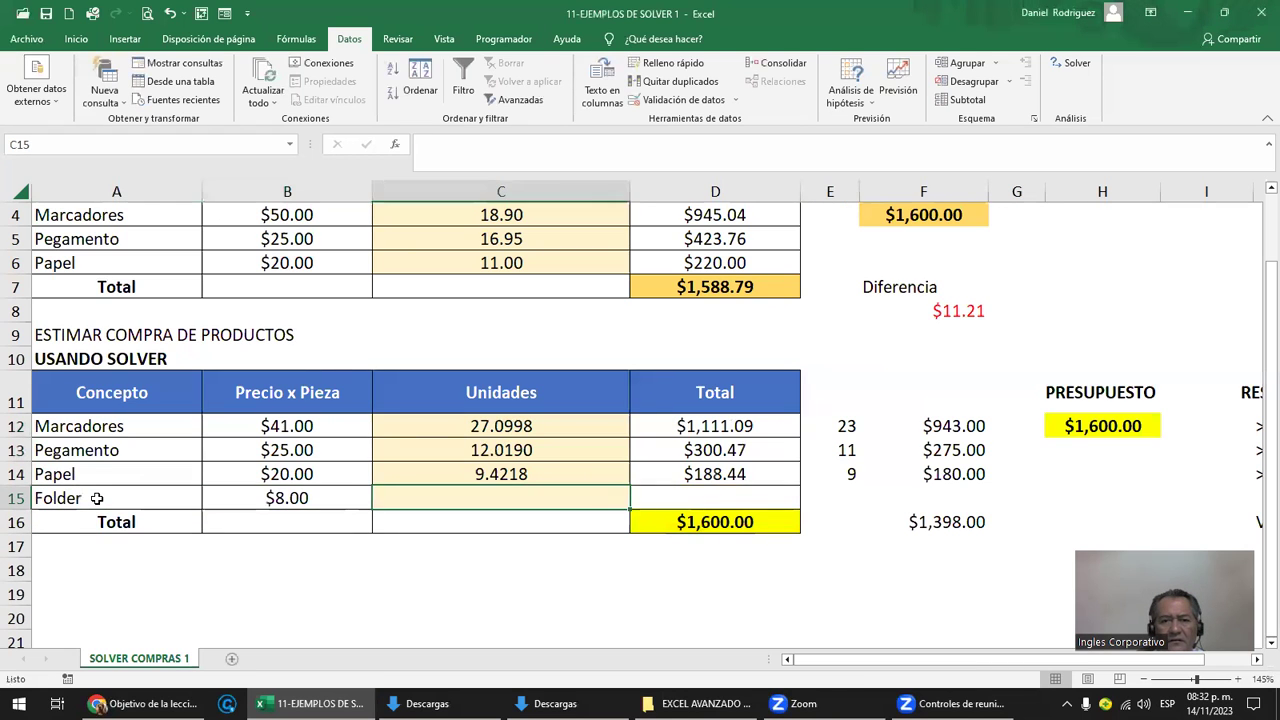
Step: Copy D14's total formula into D15 and add D15 to the overall SUMA total
key(Right)
key(Up)
key(ctrl+c)
key(Down)
key(Return)
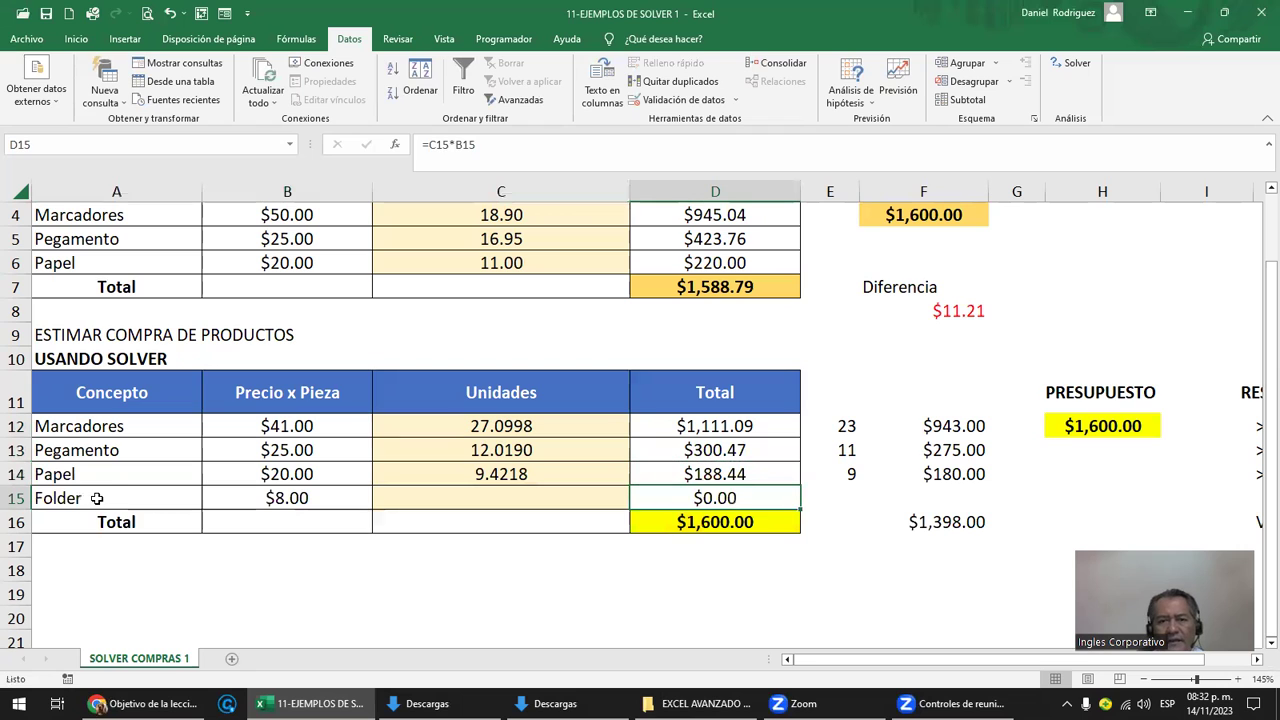
key(F2)
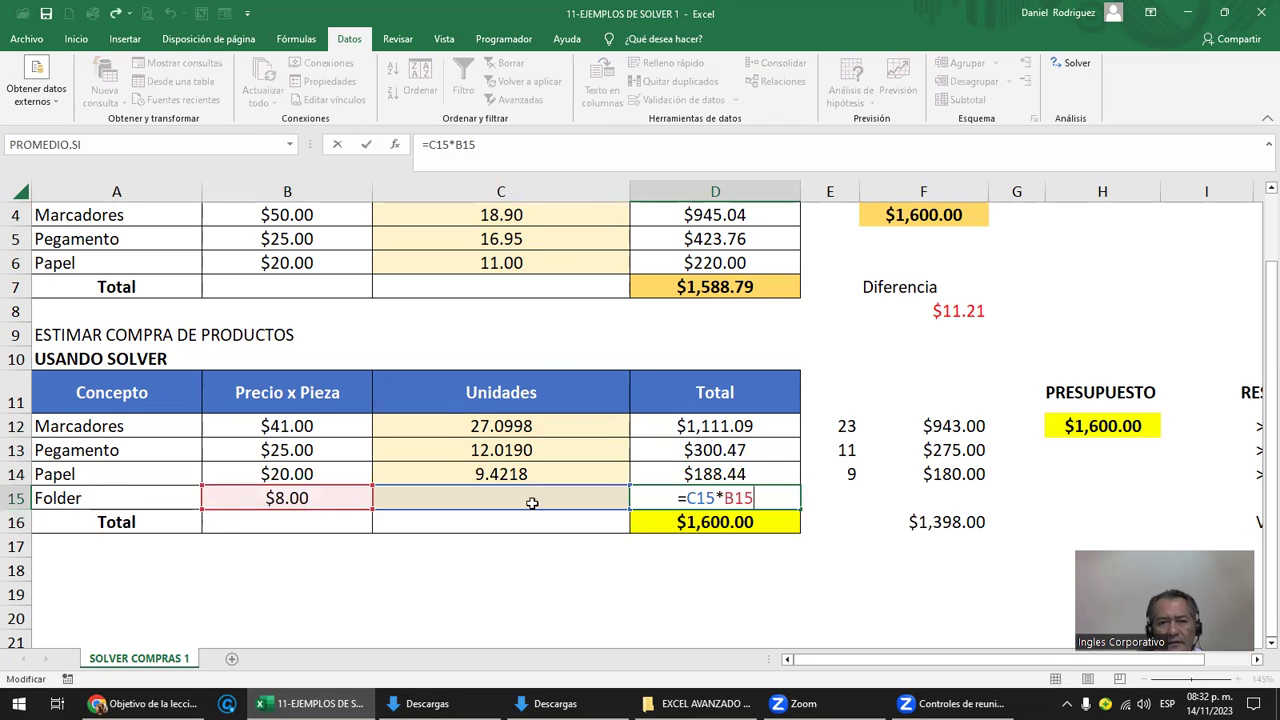
key(Escape)
double_click(690, 524)
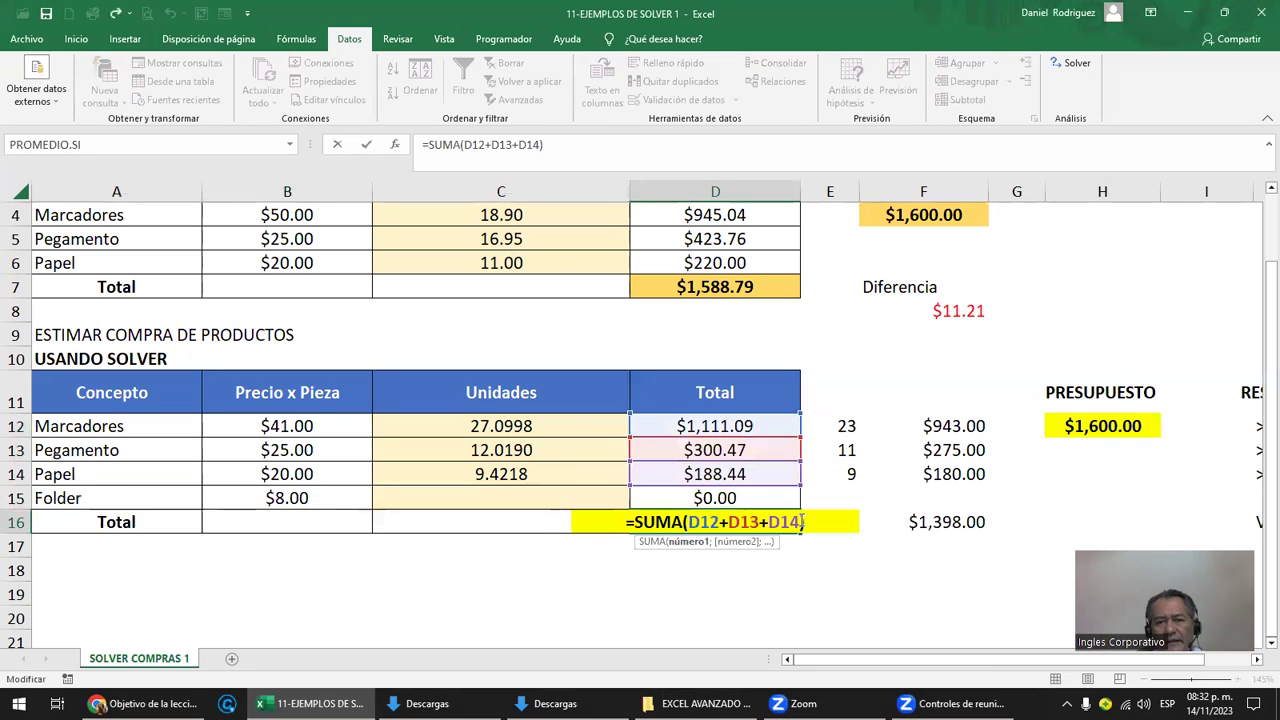
text(+)
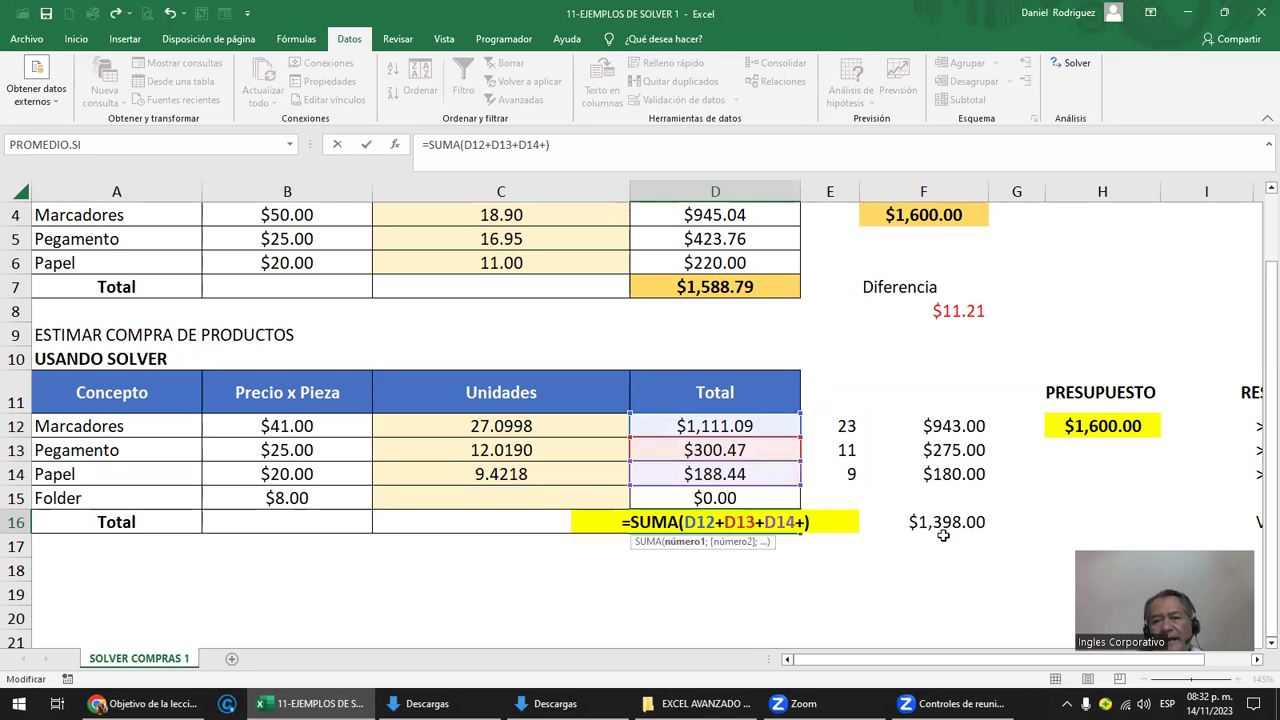
click(735, 500)
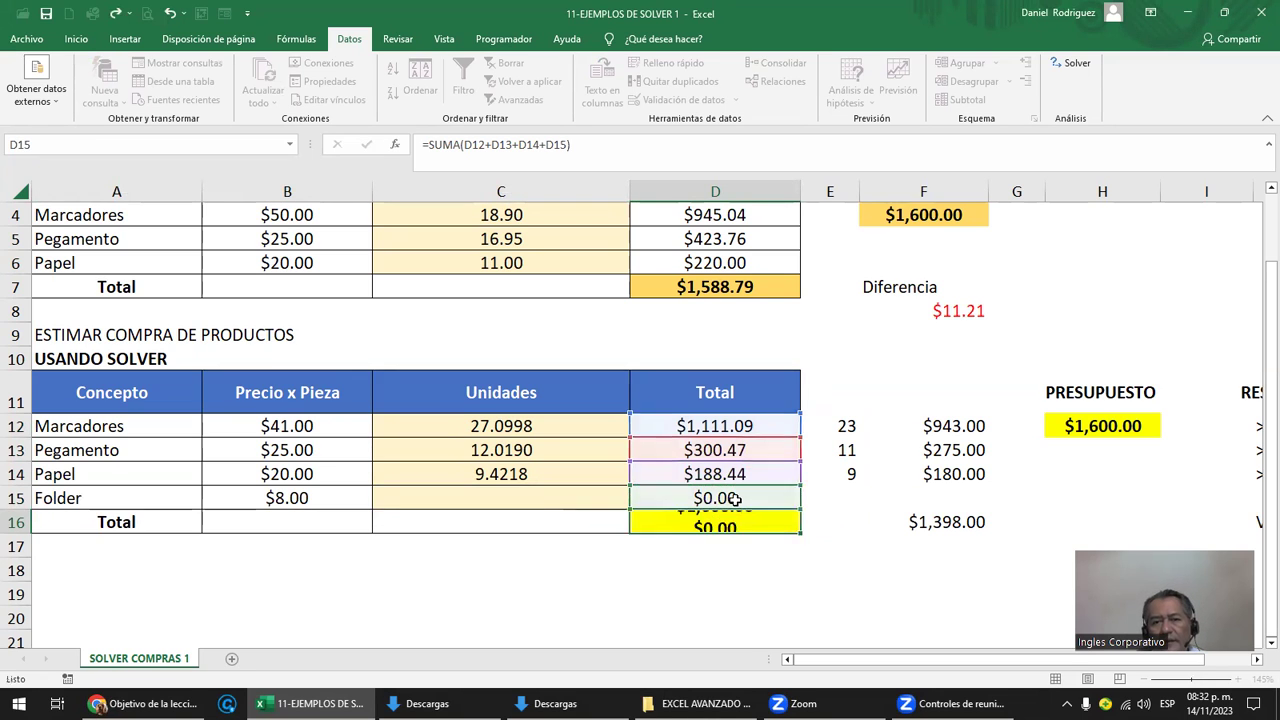
Step: Confirm the updated total formula and set Solver's variable cells to $C$12:$C$15
key(Return)
click(540, 426)
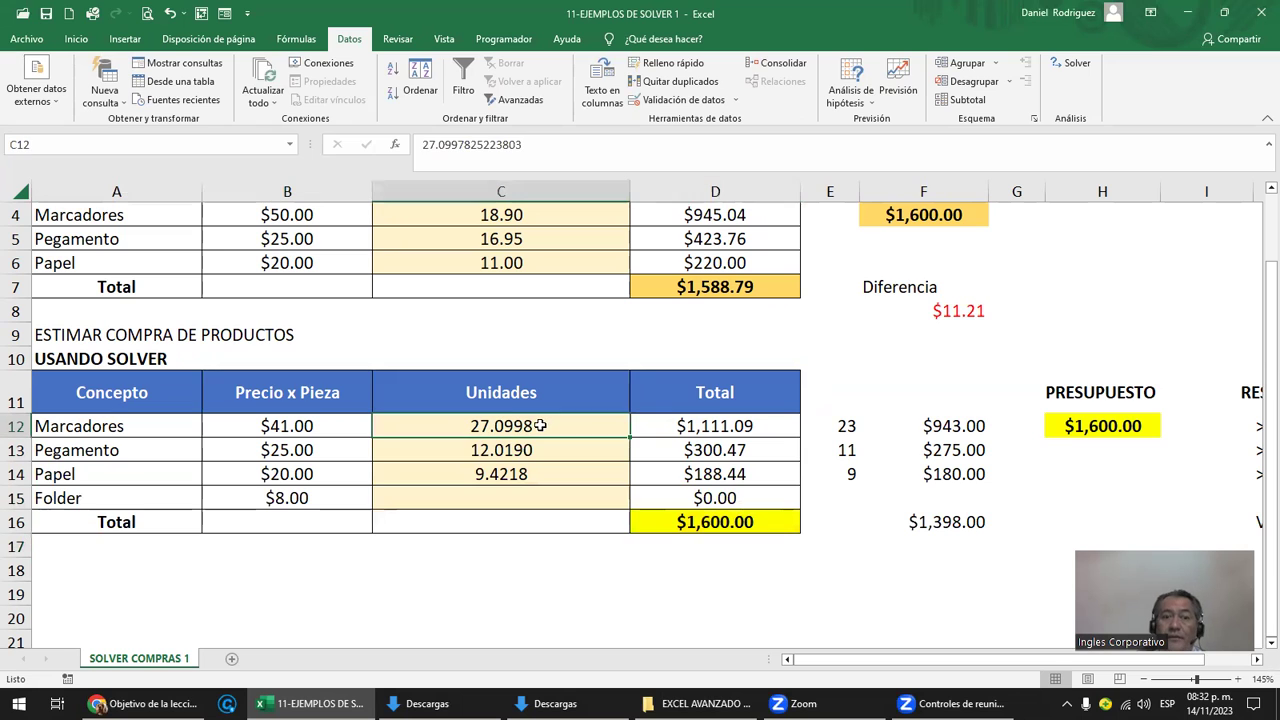
click(1078, 66)
click(760, 261)
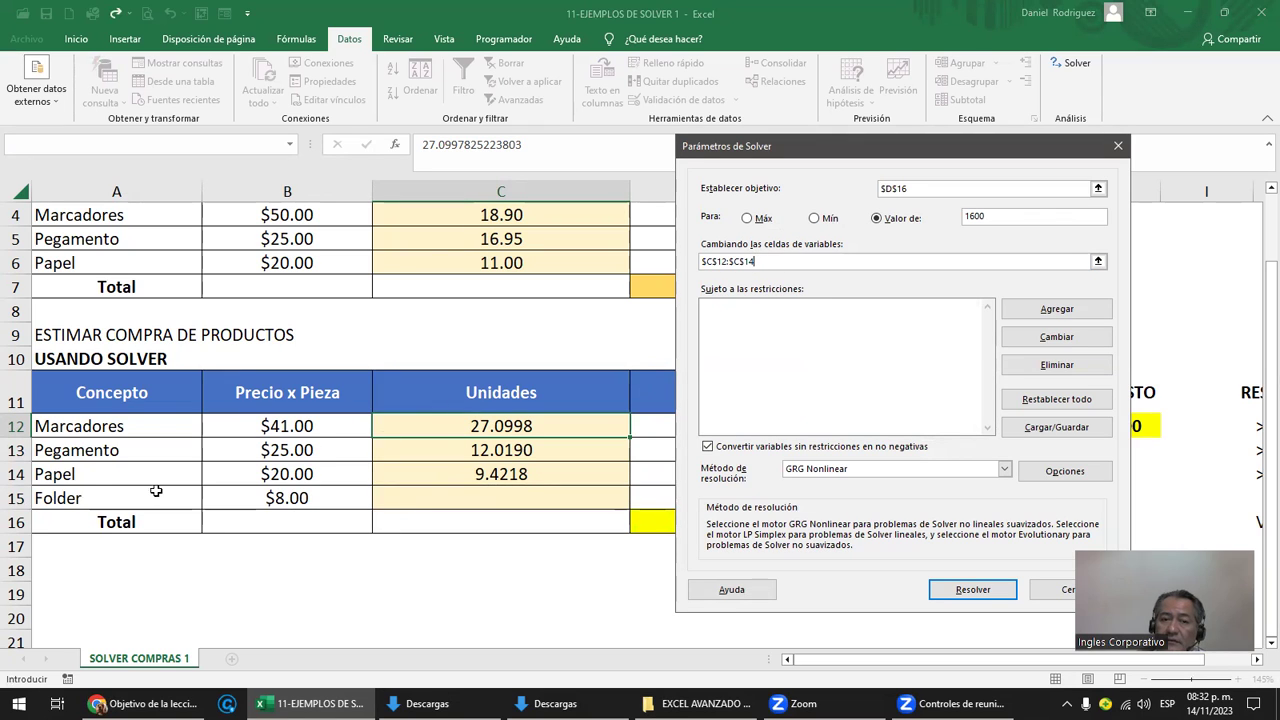
click(1098, 261)
click(537, 425)
drag(537, 425, 532, 495)
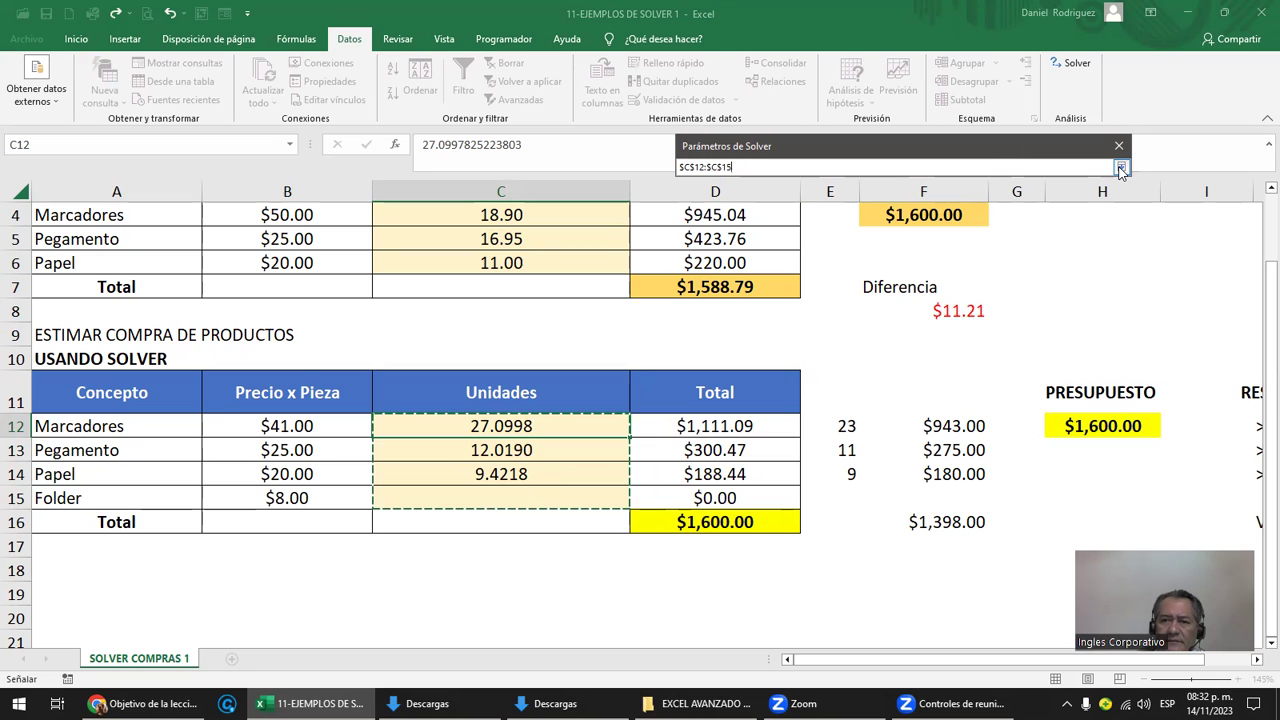
key(Return)
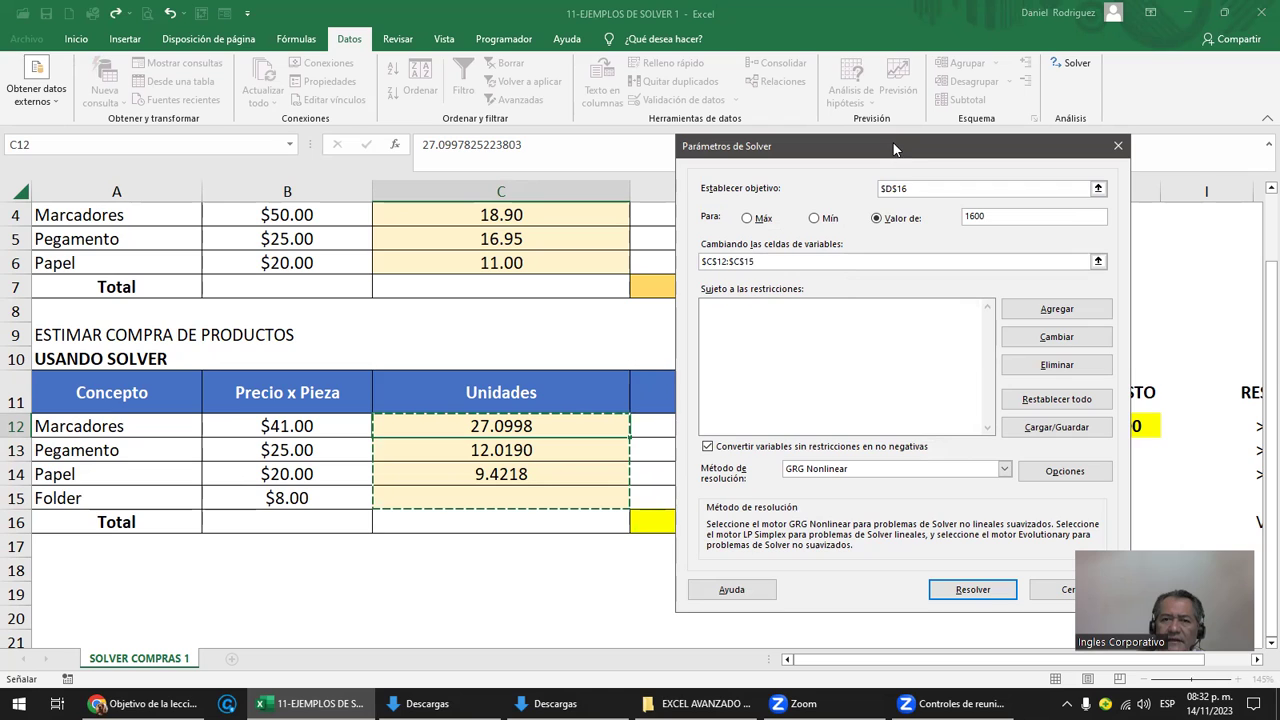
Step: Solve and keep the result: Folder at 0.0000 units, total still $1,600.00
drag(895, 149, 1044, 142)
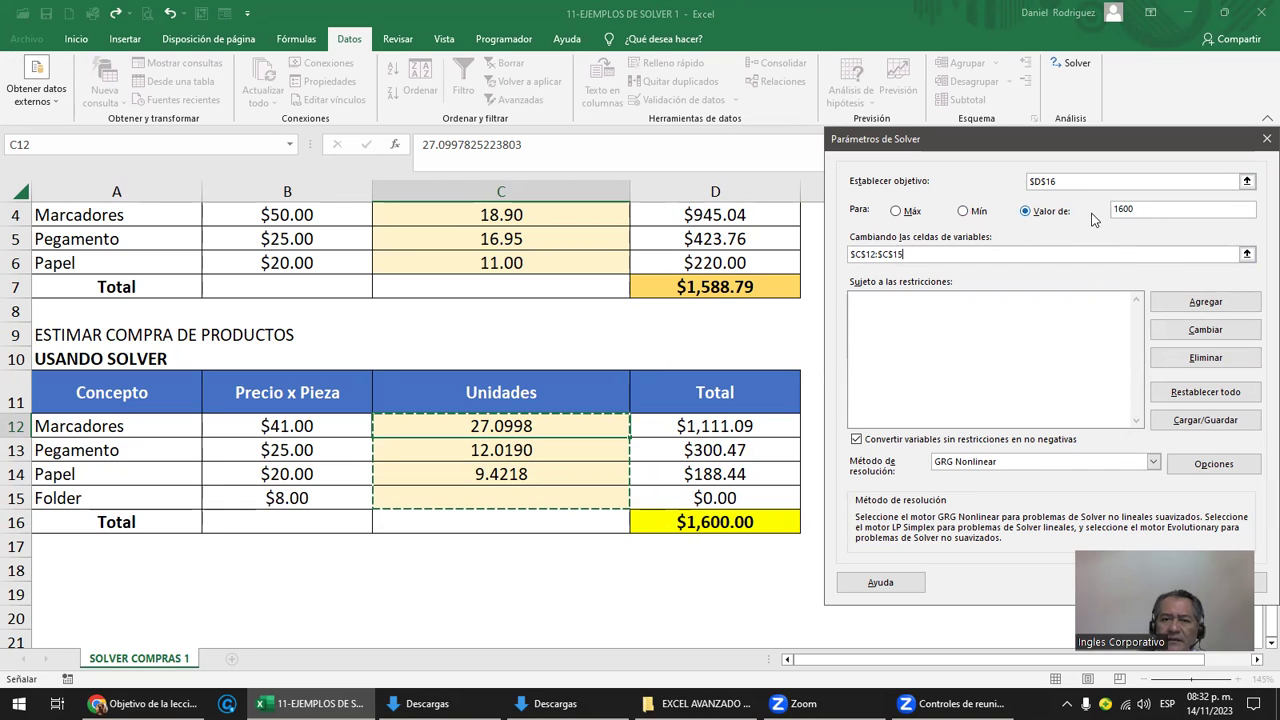
key(Return)
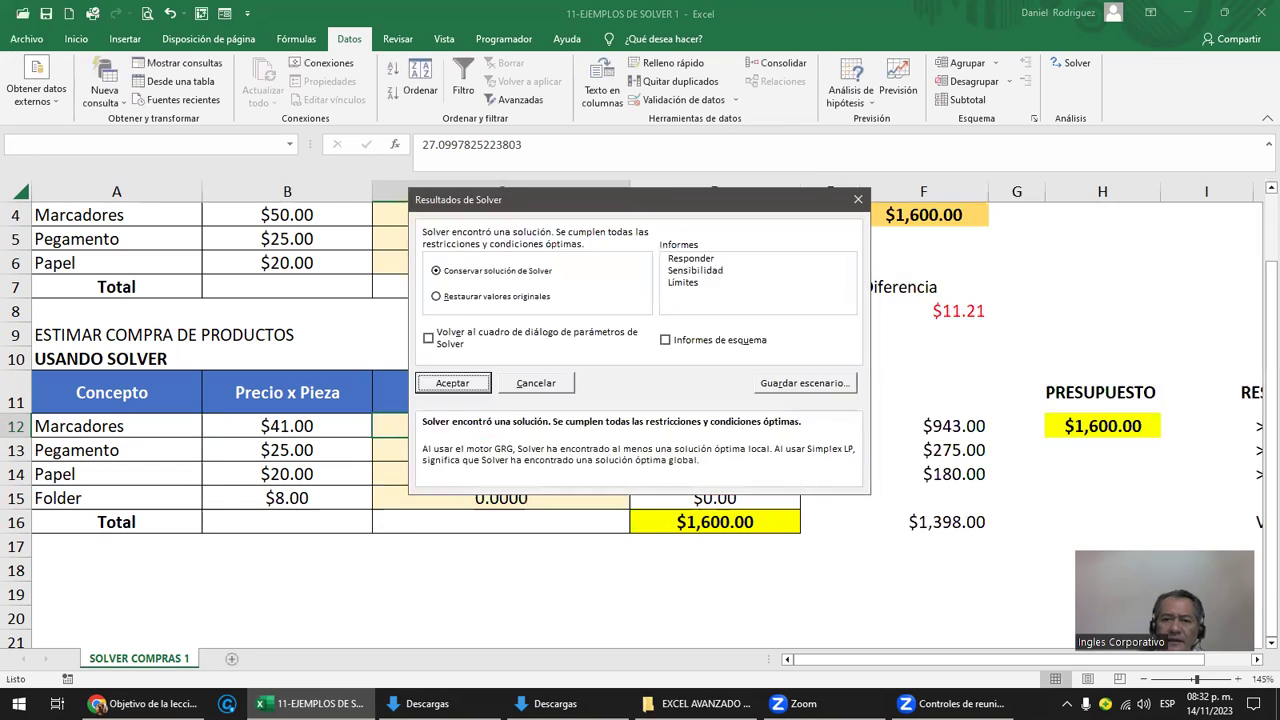
drag(625, 207, 911, 170)
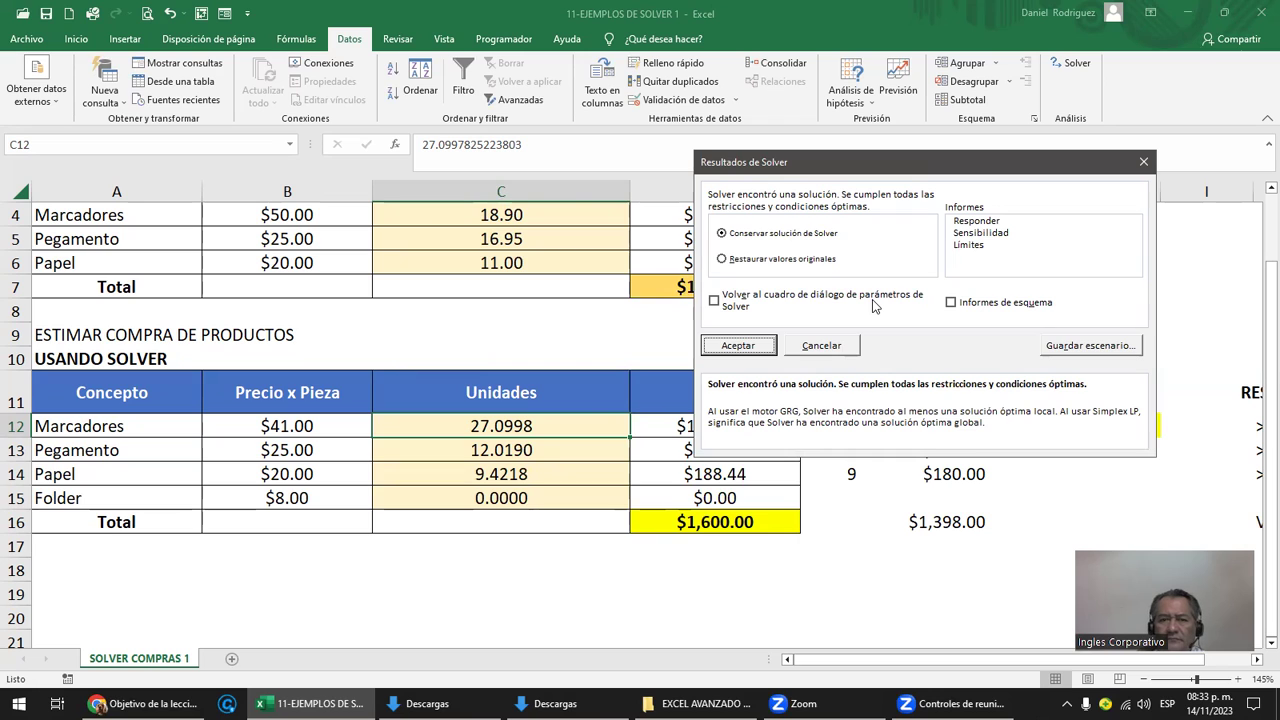
click(738, 346)
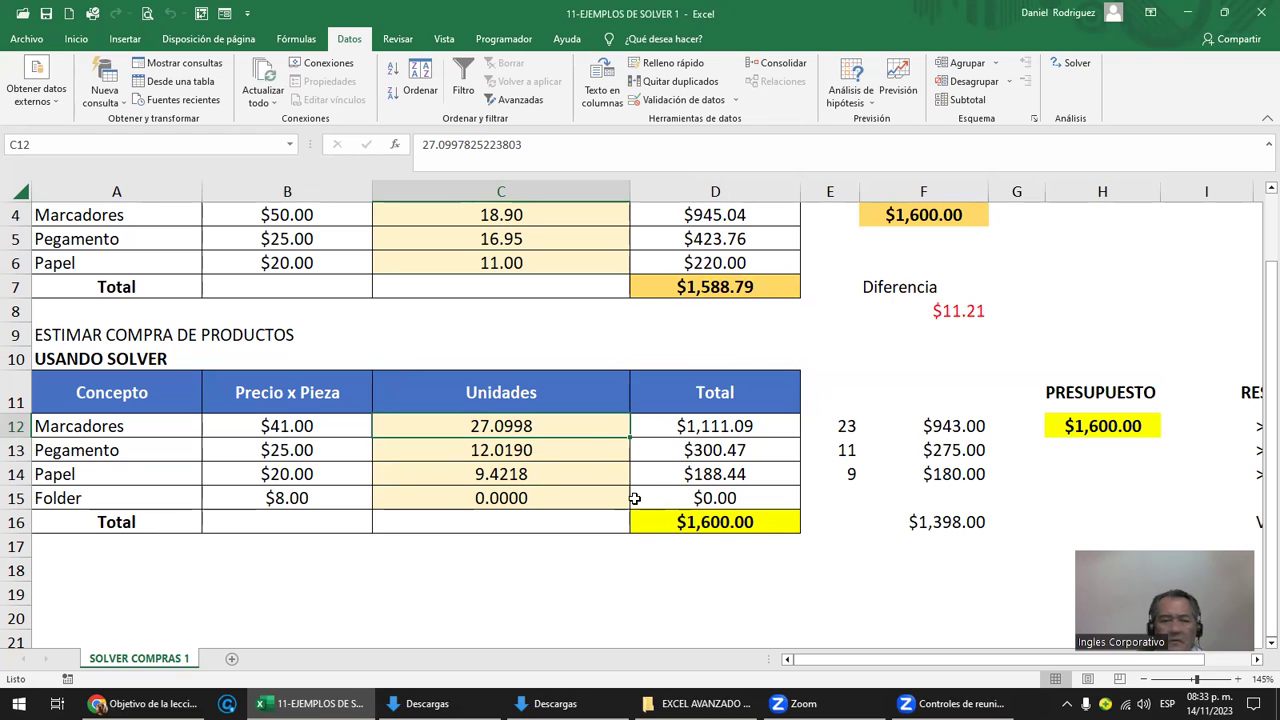
click(749, 498)
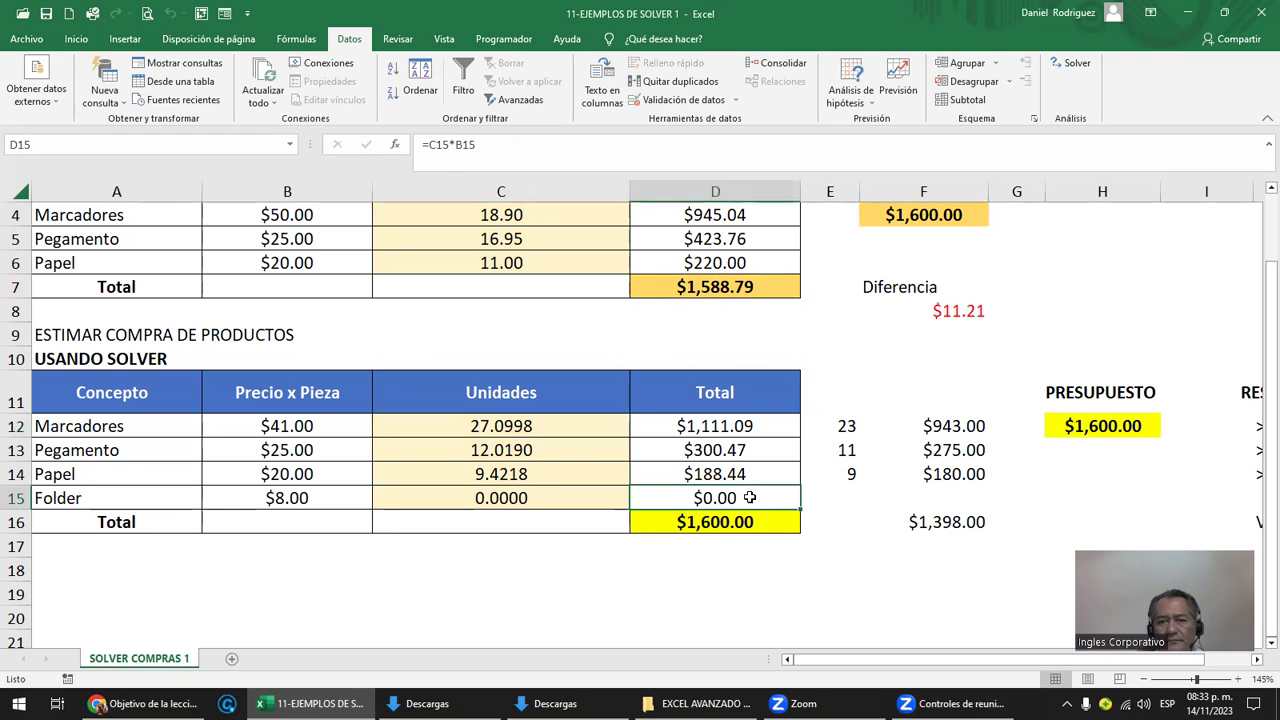
double_click(748, 498)
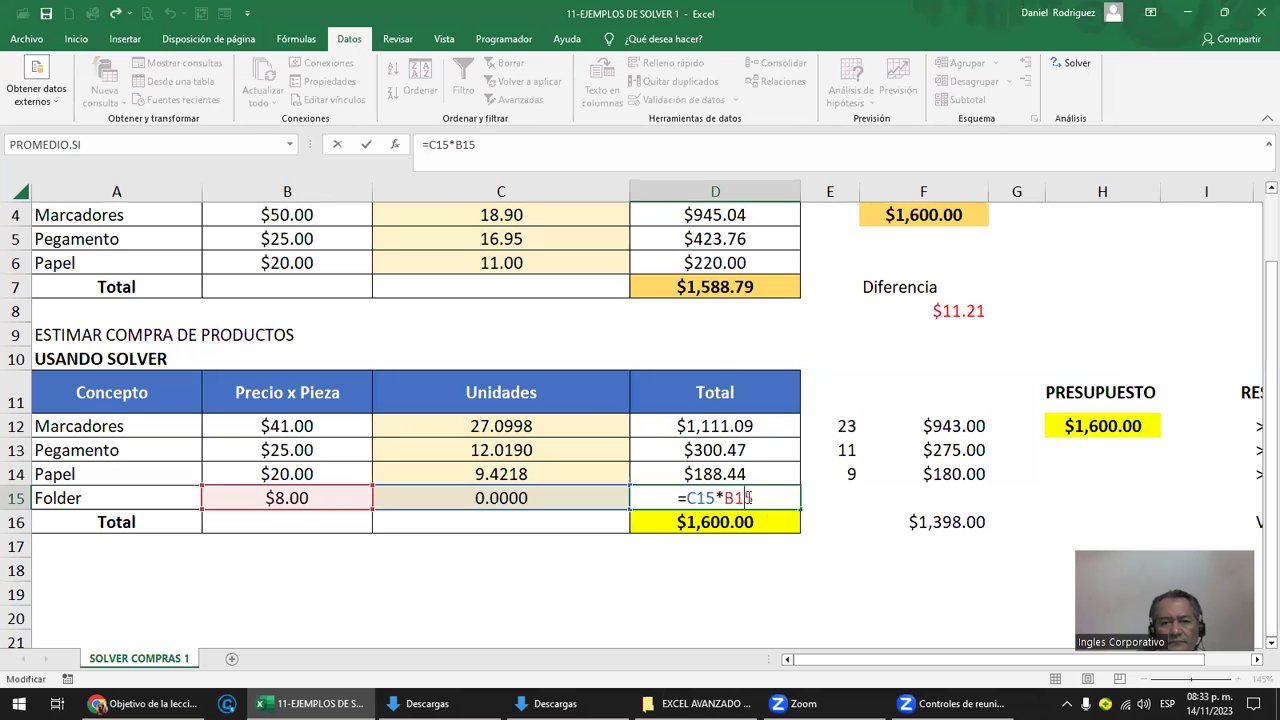
text(||)
key(Return)
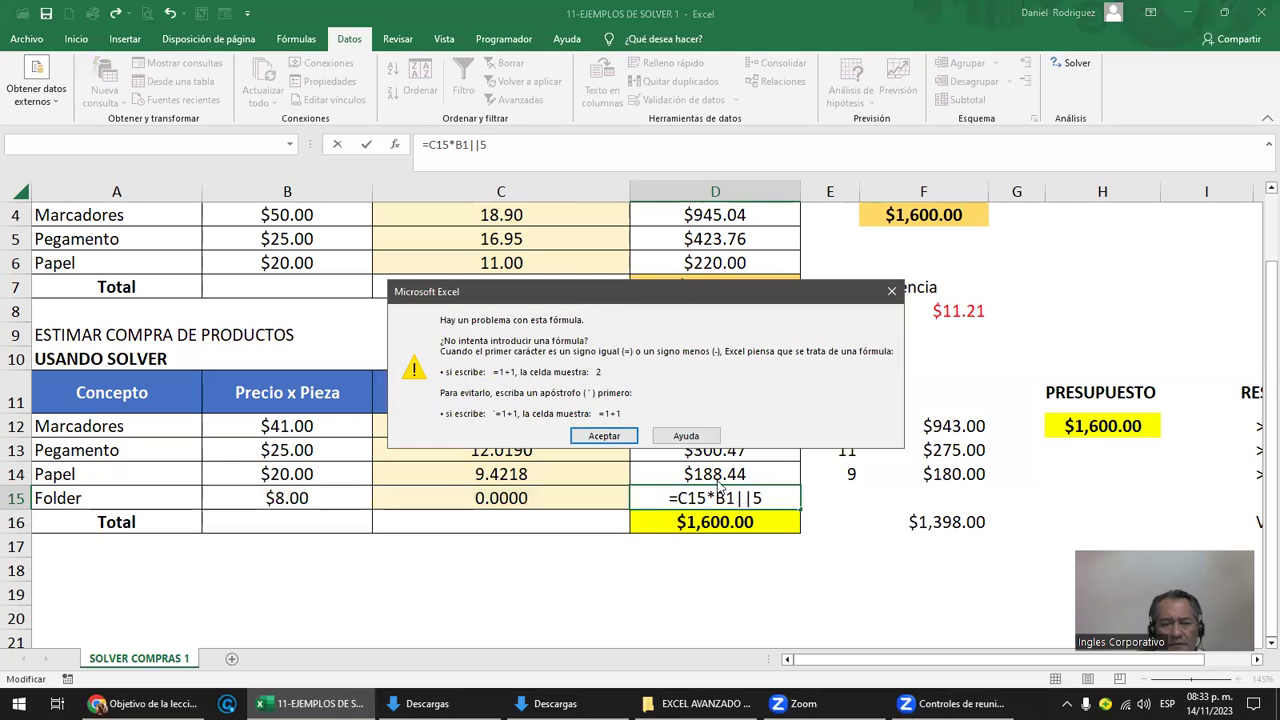
key(Escape)
key(Escape)
click(684, 530)
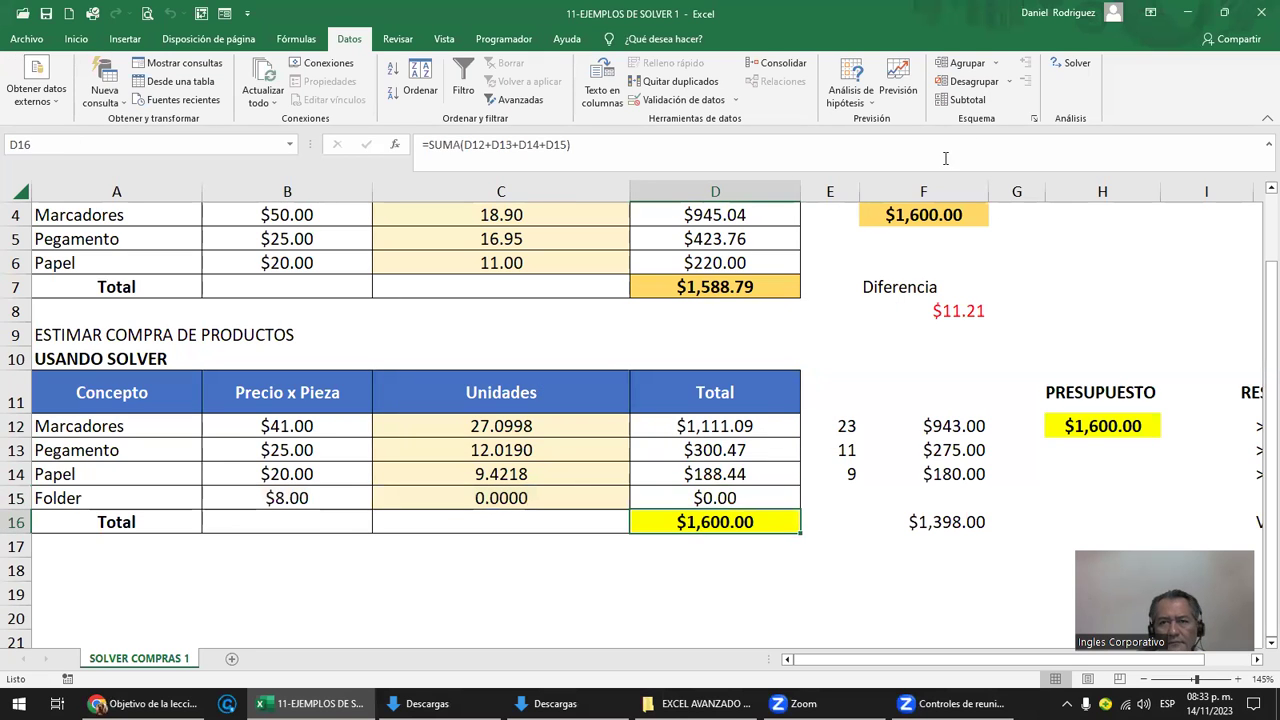
click(1072, 66)
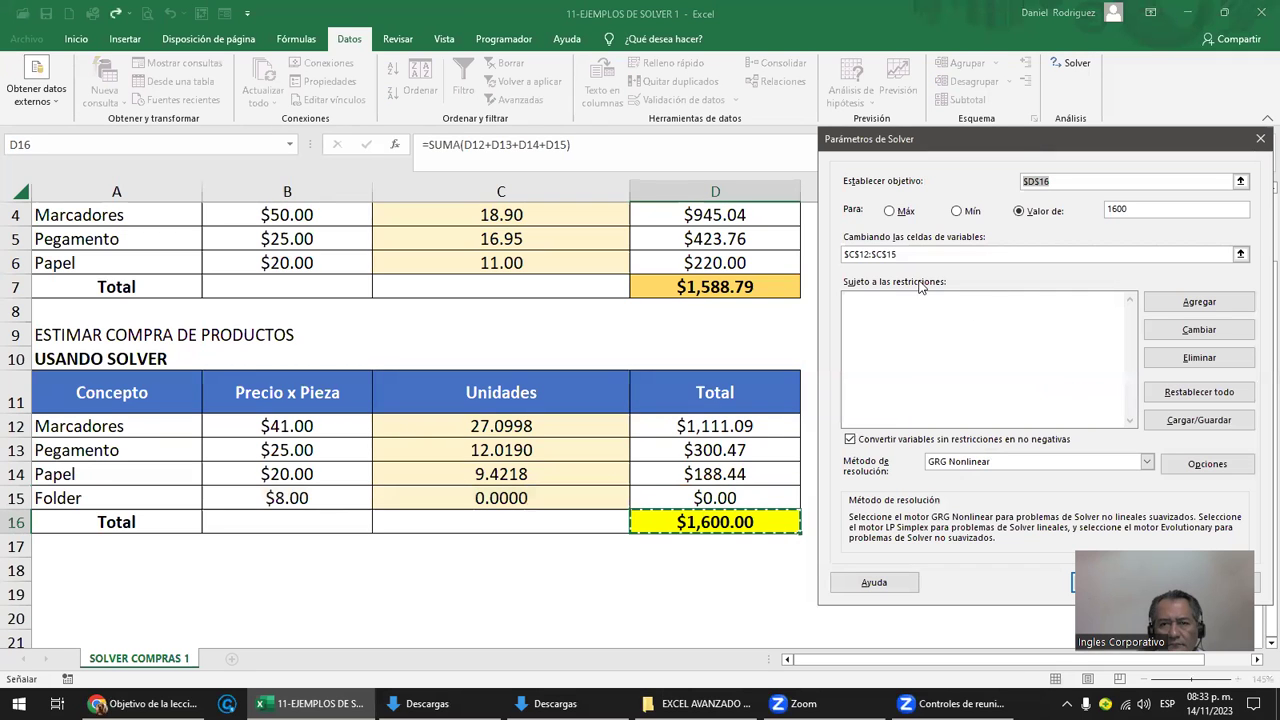
click(1193, 252)
key(BackSpace)
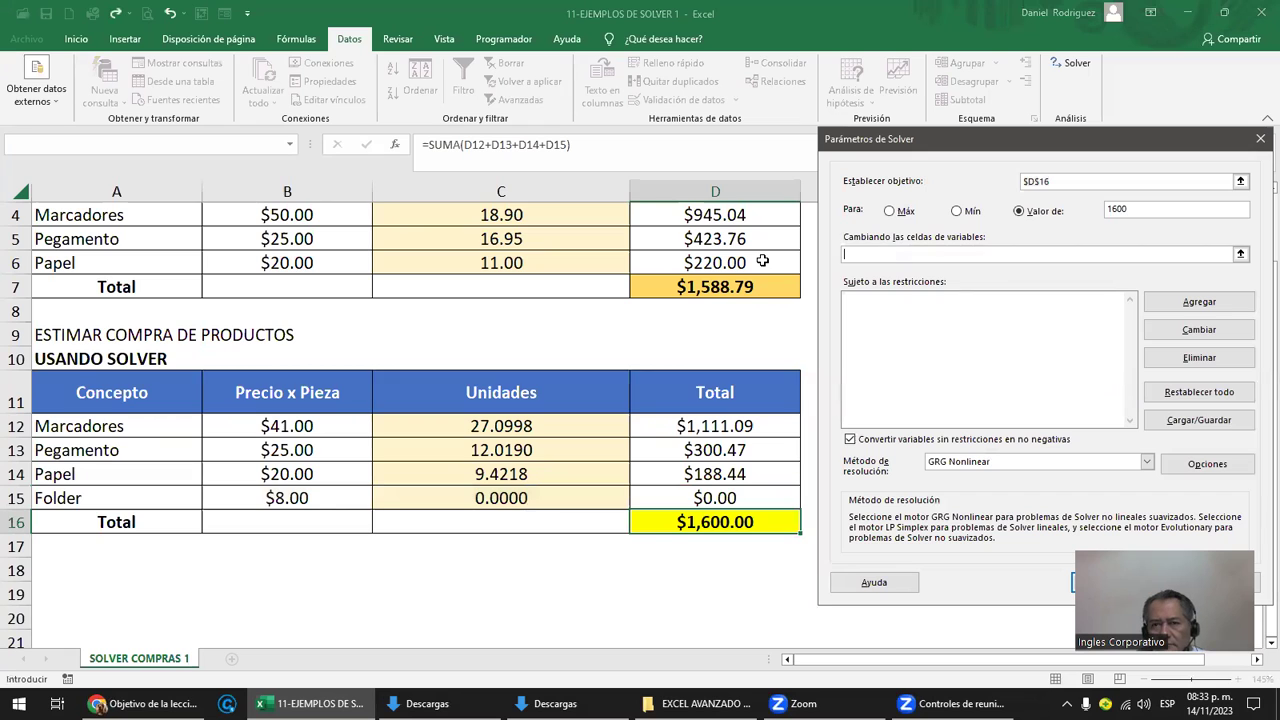
drag(563, 429, 537, 498)
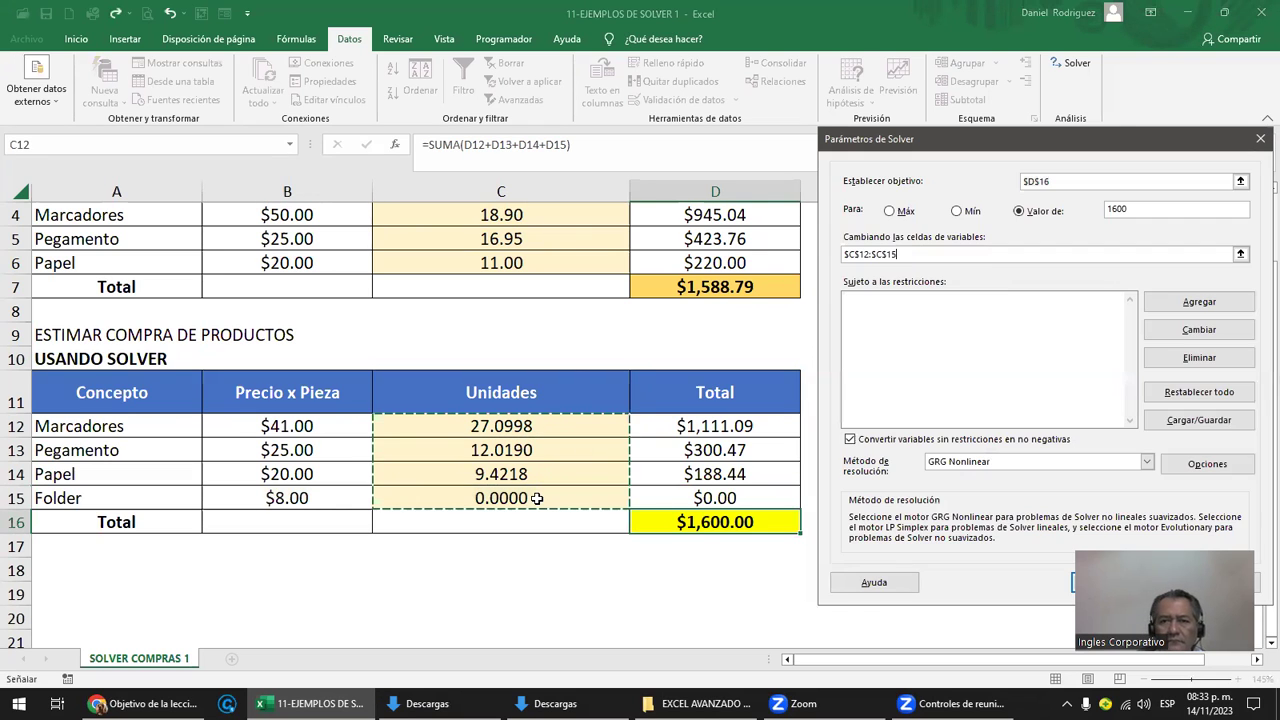
key(Return)
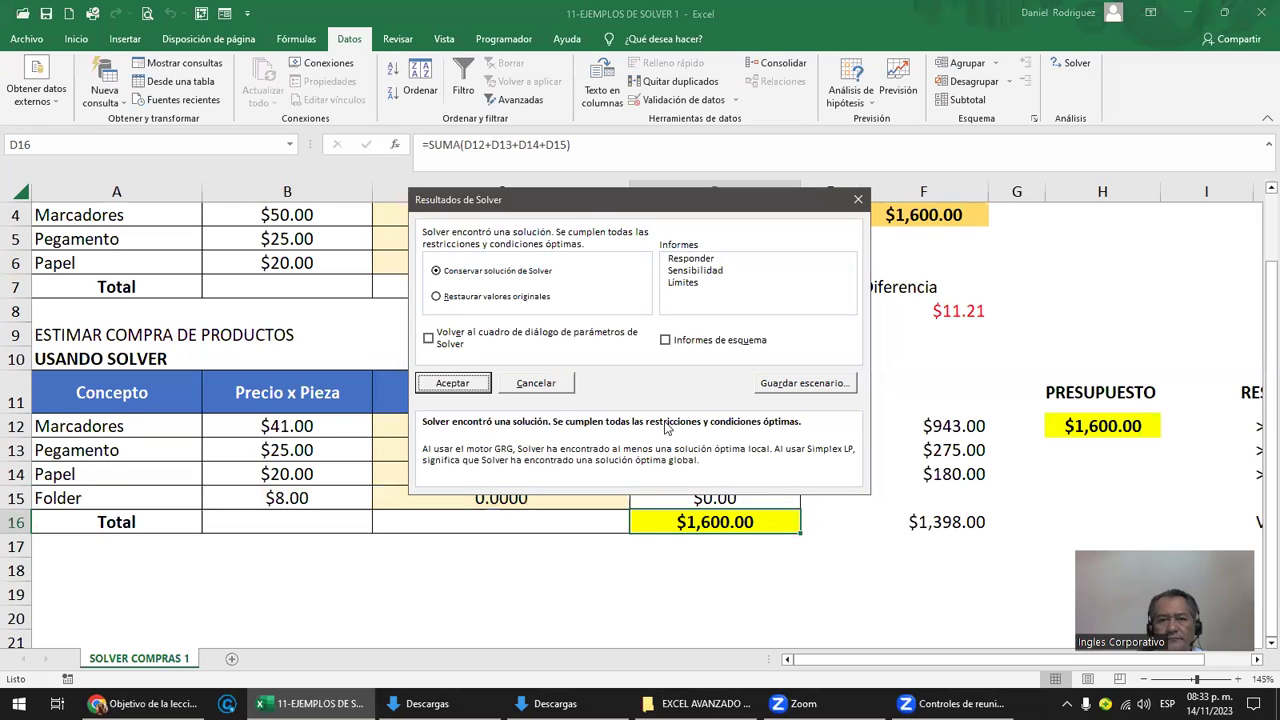
click(440, 384)
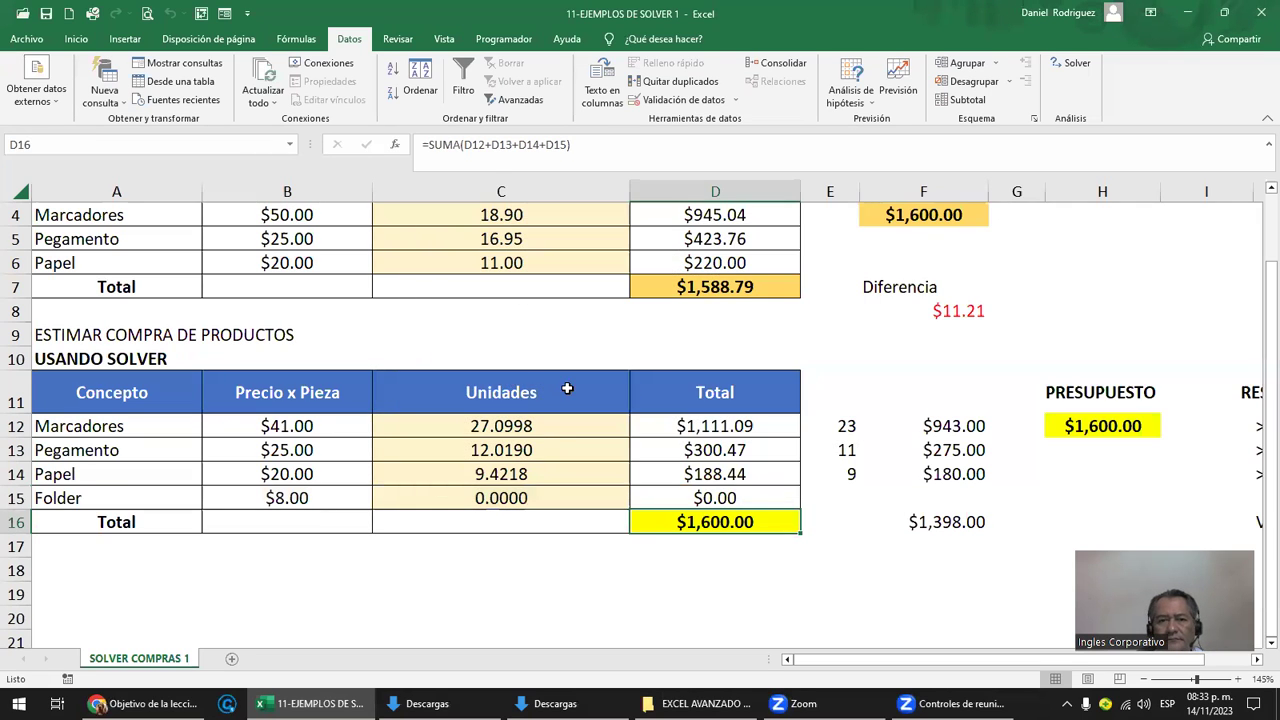
click(530, 428)
drag(530, 428, 537, 498)
click(1077, 63)
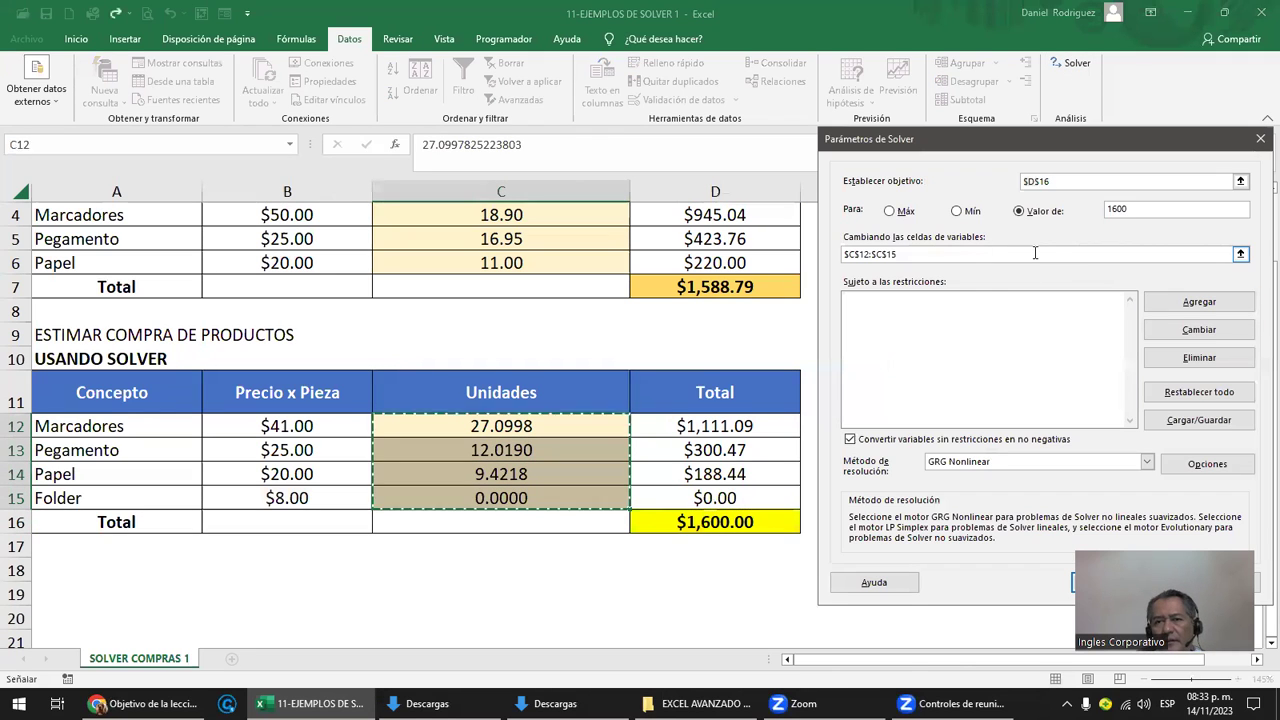
Step: Close Solver without solving and delete the Folder row 15 from the table
click(1250, 582)
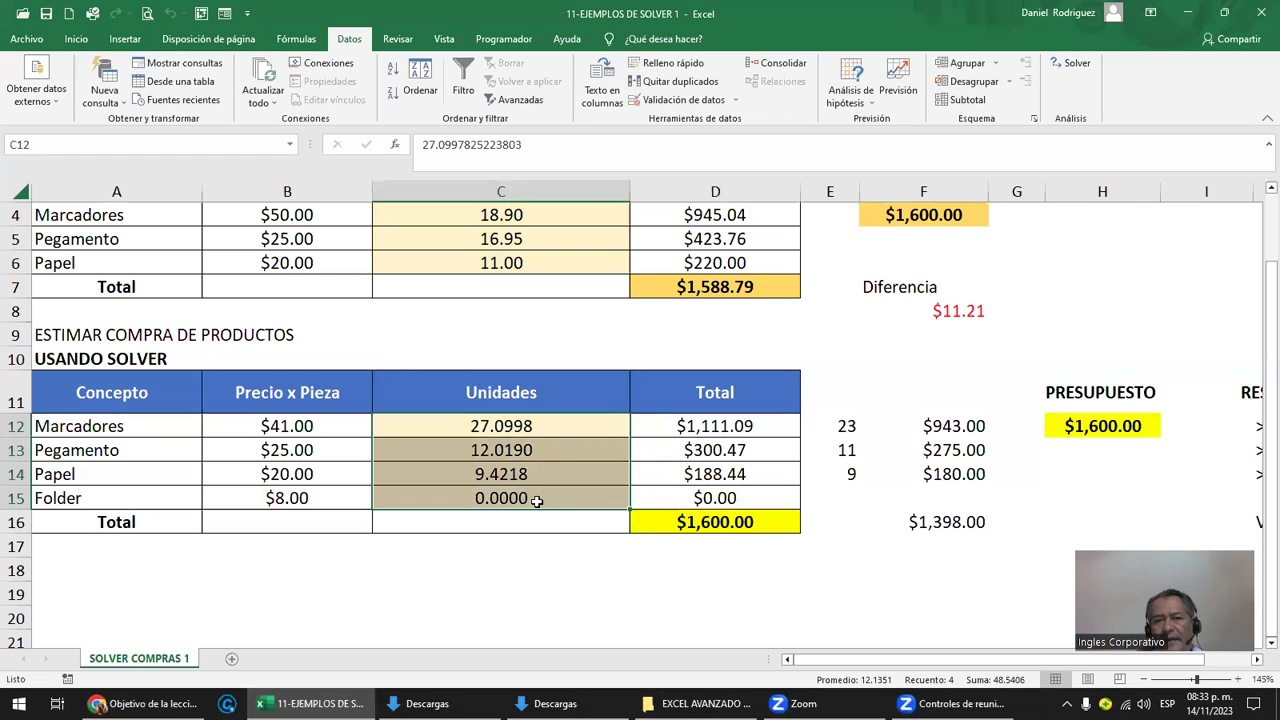
click(437, 496)
right_click(15, 498)
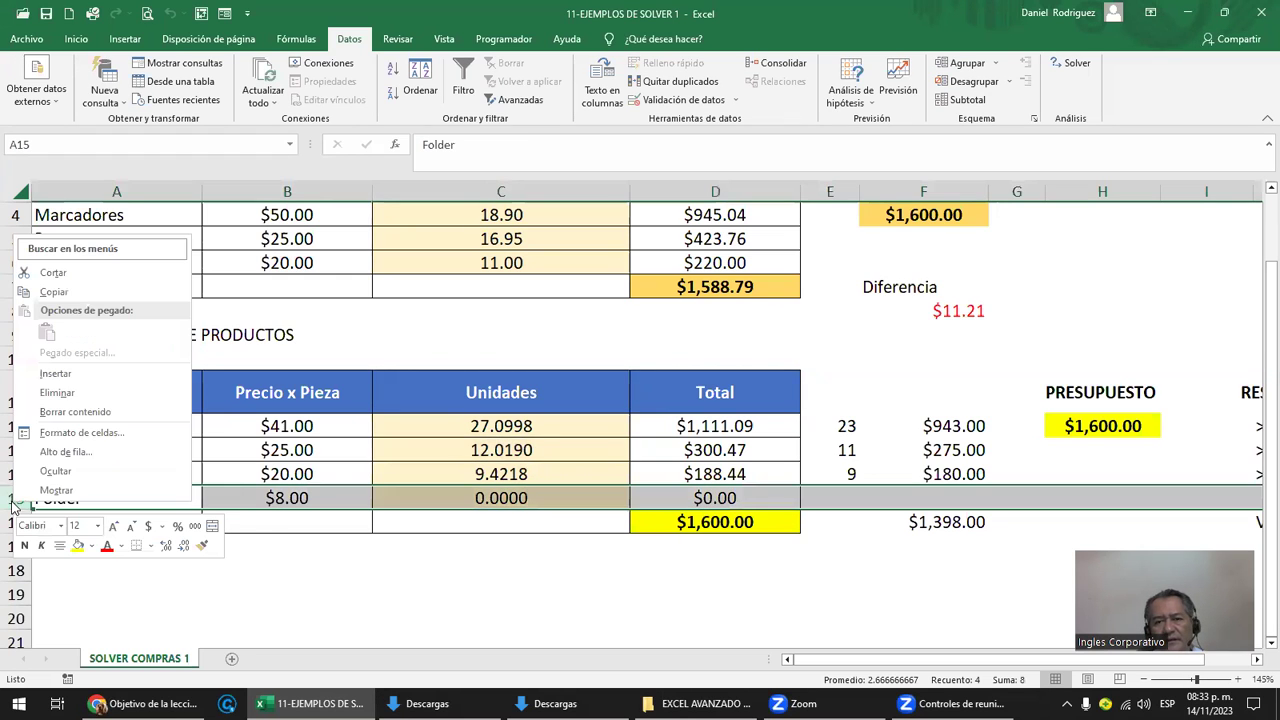
click(57, 392)
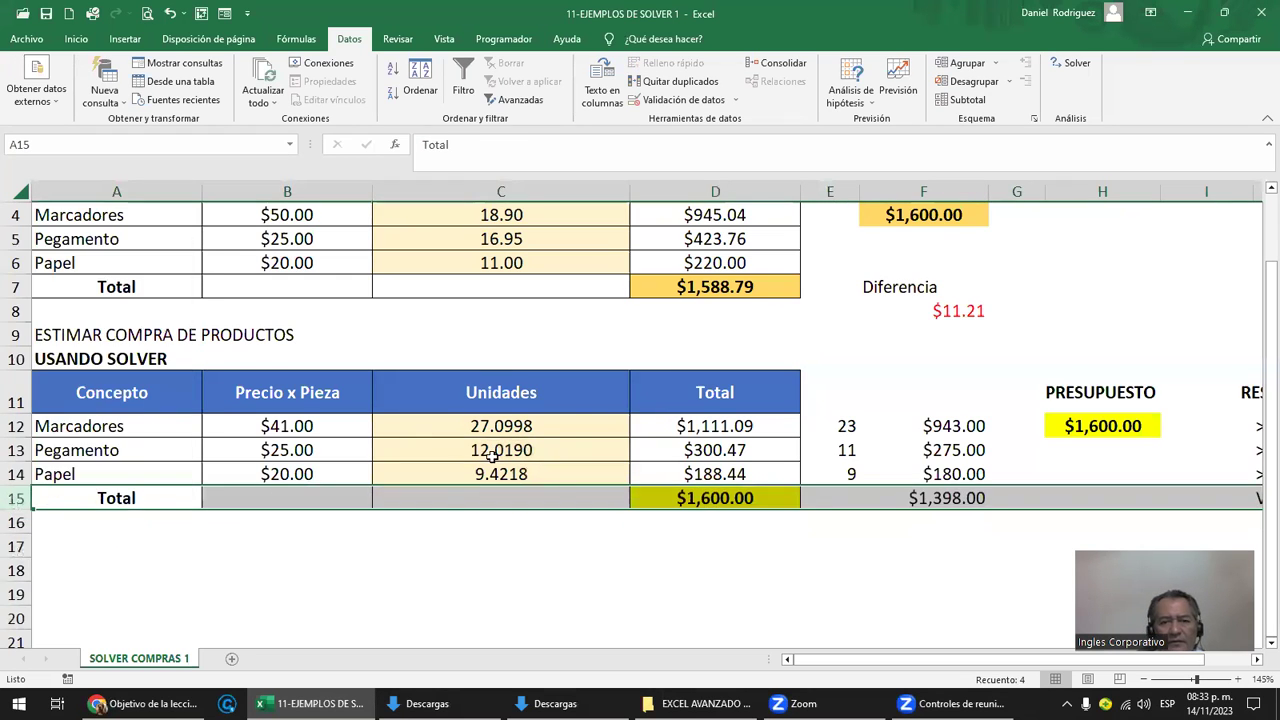
click(549, 420)
drag(508, 424, 507, 476)
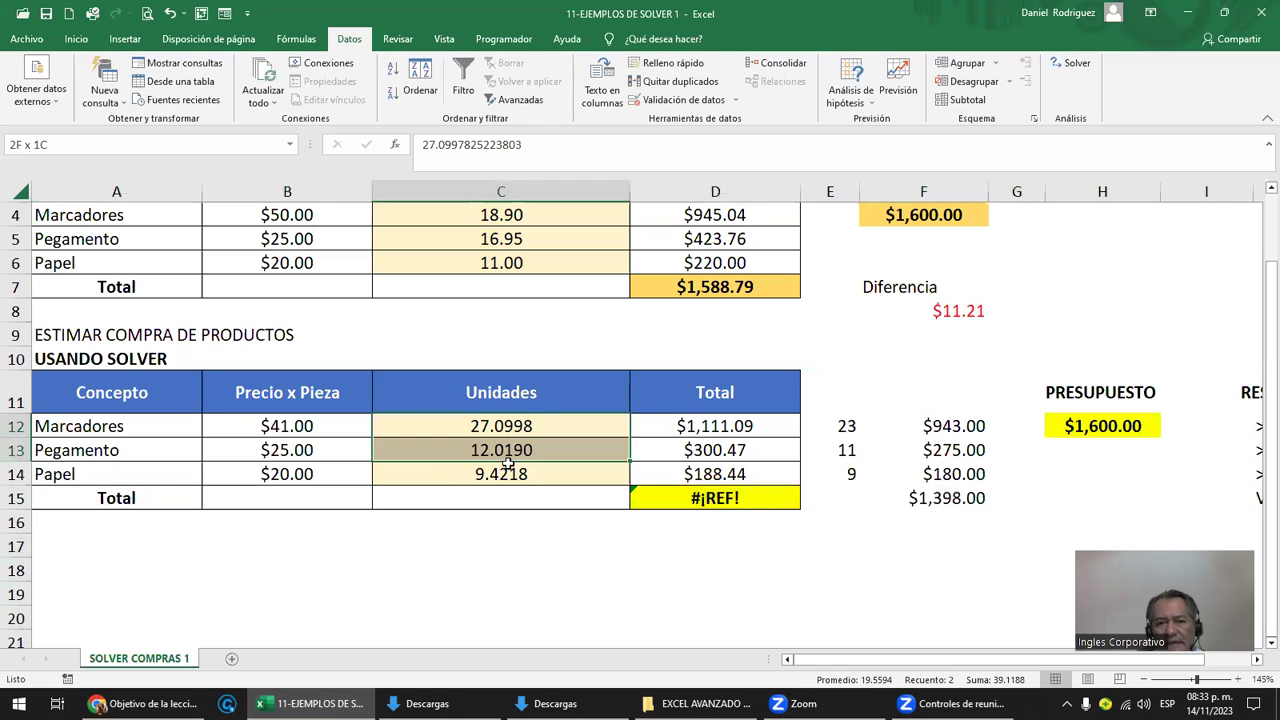
Step: Fix the Total in D15 by removing #¡REF! and the trailing + to read =SUMA(D12+D13+D14)
click(710, 497)
key(F2)
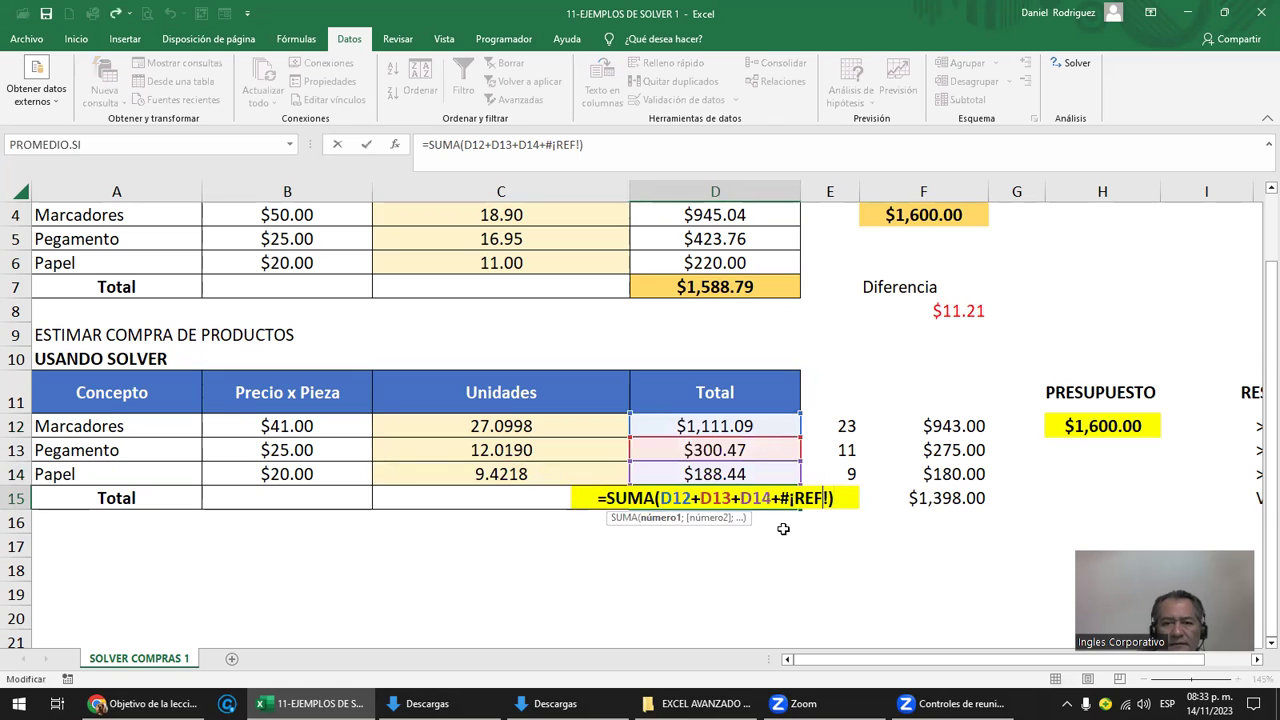
key(Delete)
key(Delete)
key(Delete)
key(Delete)
key(Delete)
key(Delete)
key(Return)
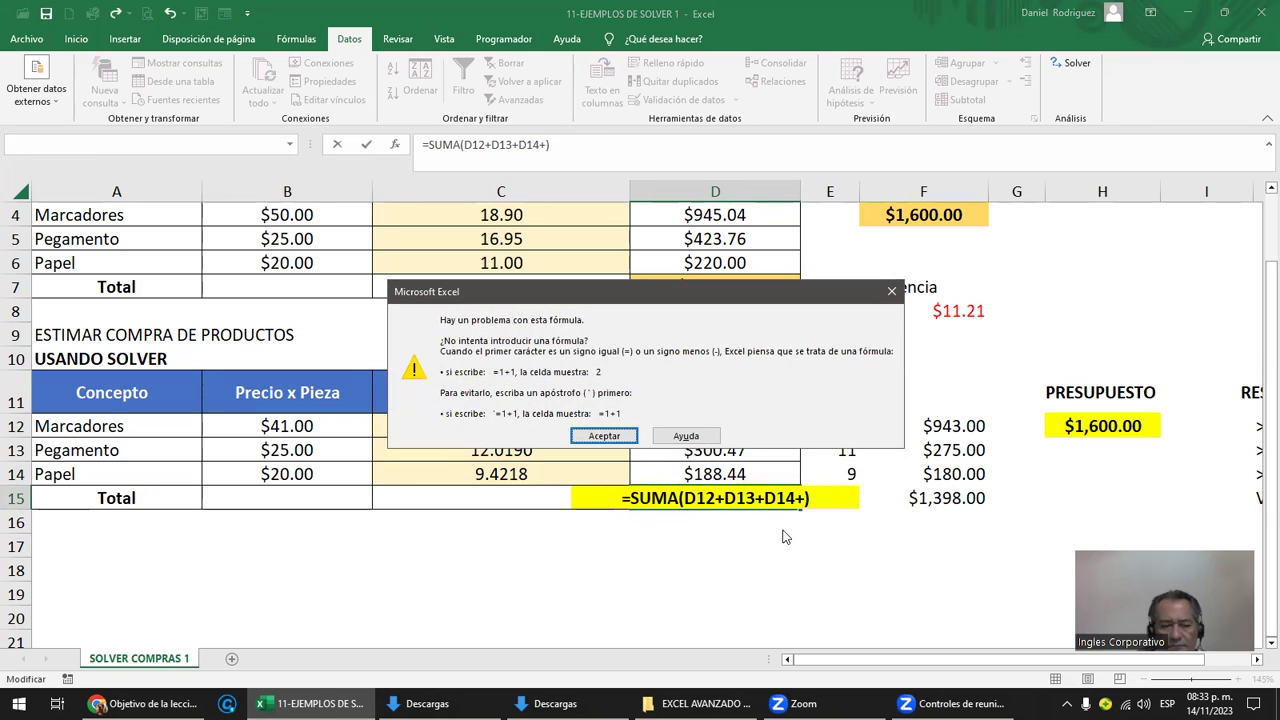
key(Return)
key(BackSpace)
key(Return)
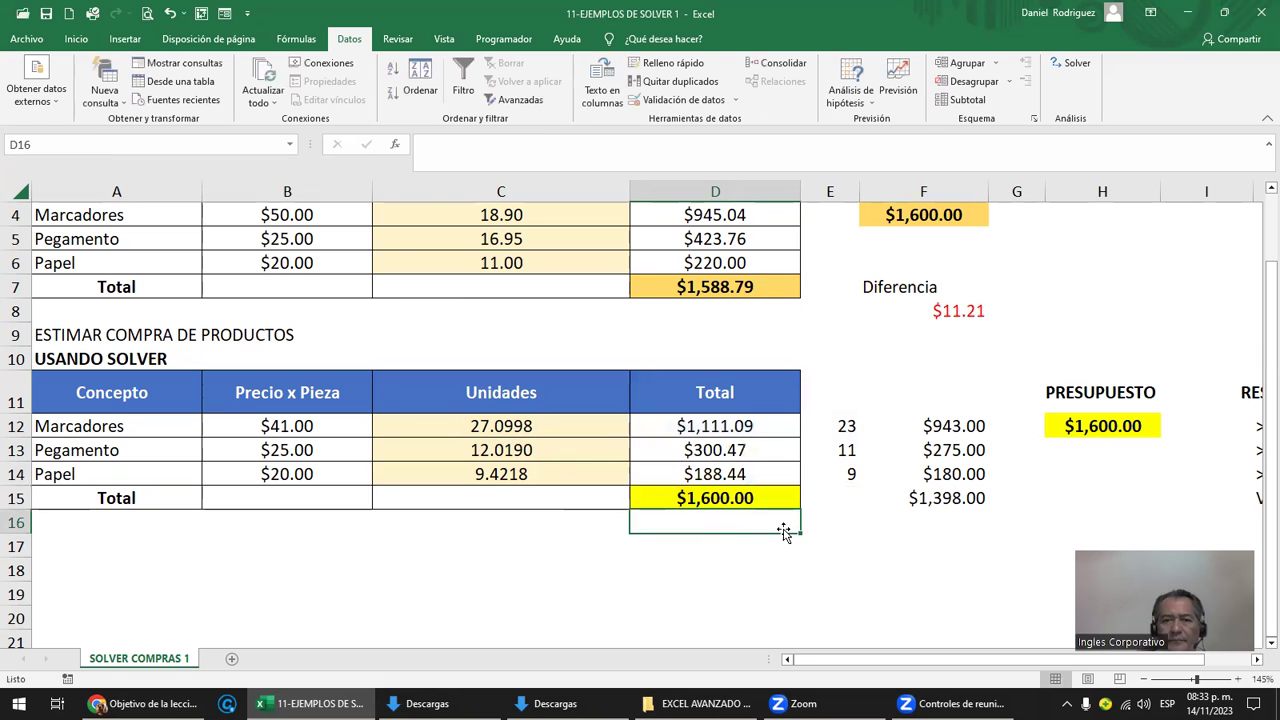
click(1008, 492)
click(504, 428)
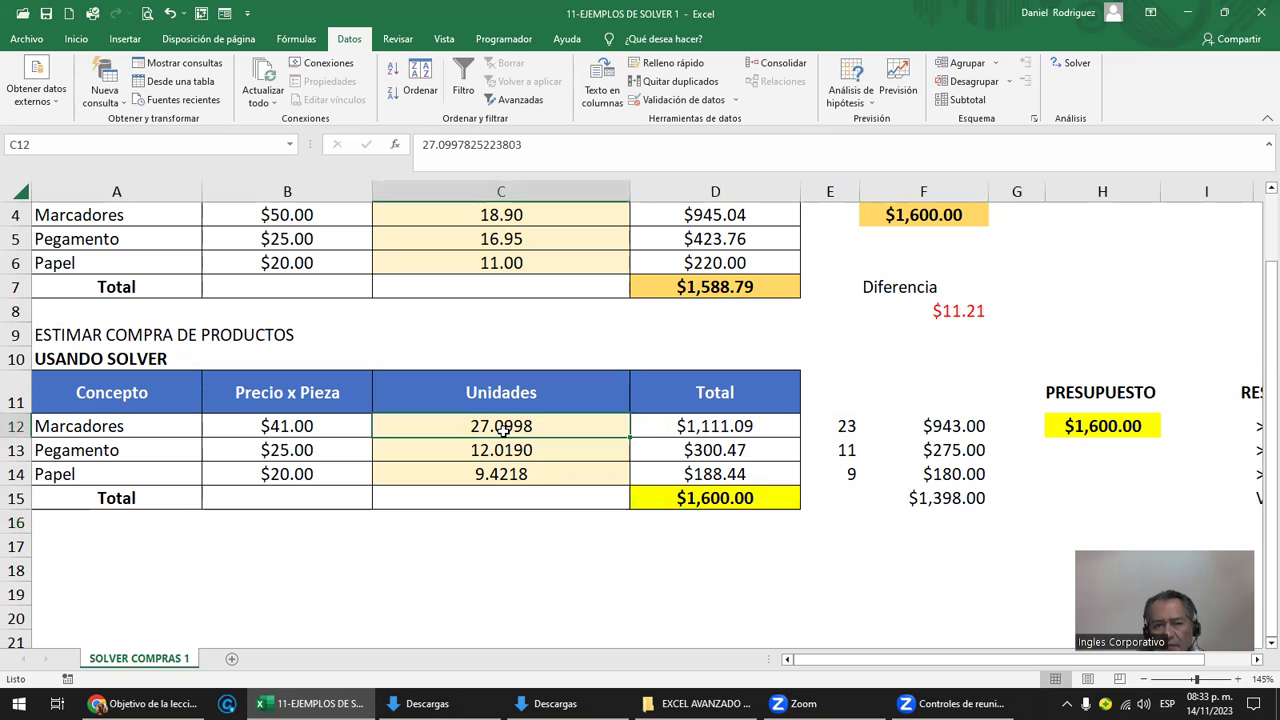
Step: Open Solver with objective $D$15 at 1600 over $C$12:$C$14 and start adding a constraint
scroll(560, 430, up, 1)
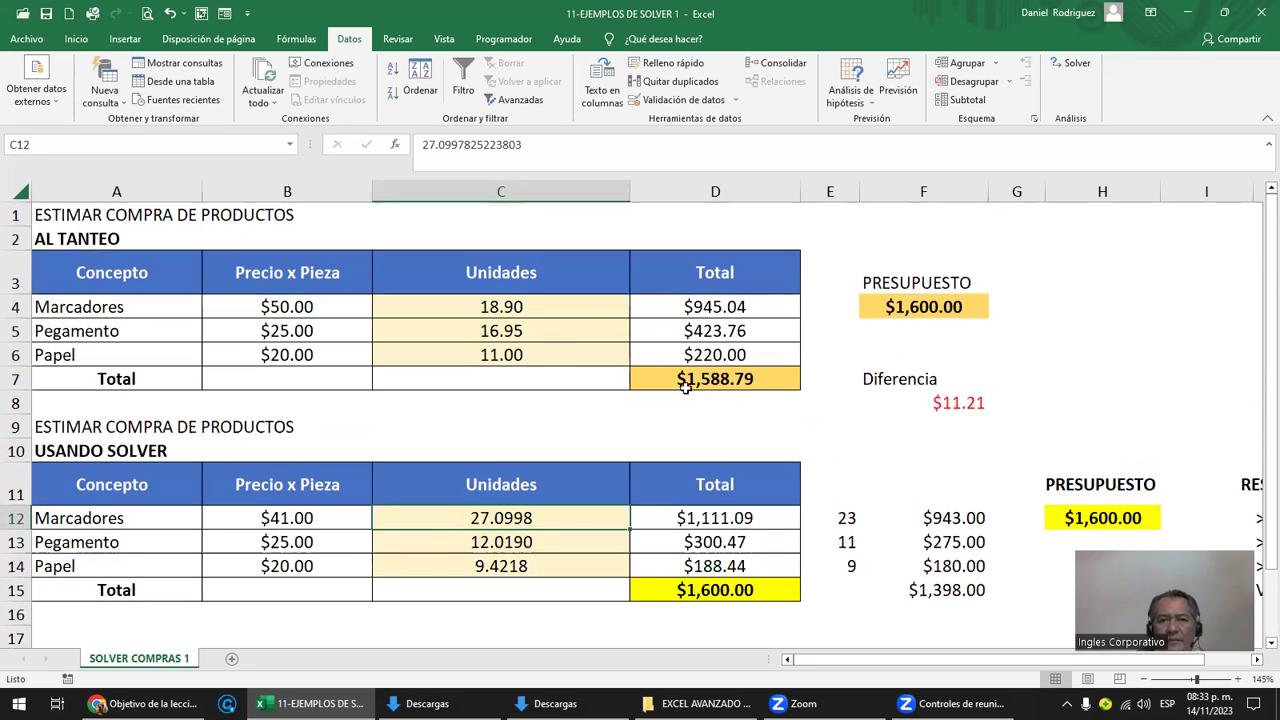
drag(512, 308, 507, 356)
drag(522, 518, 528, 557)
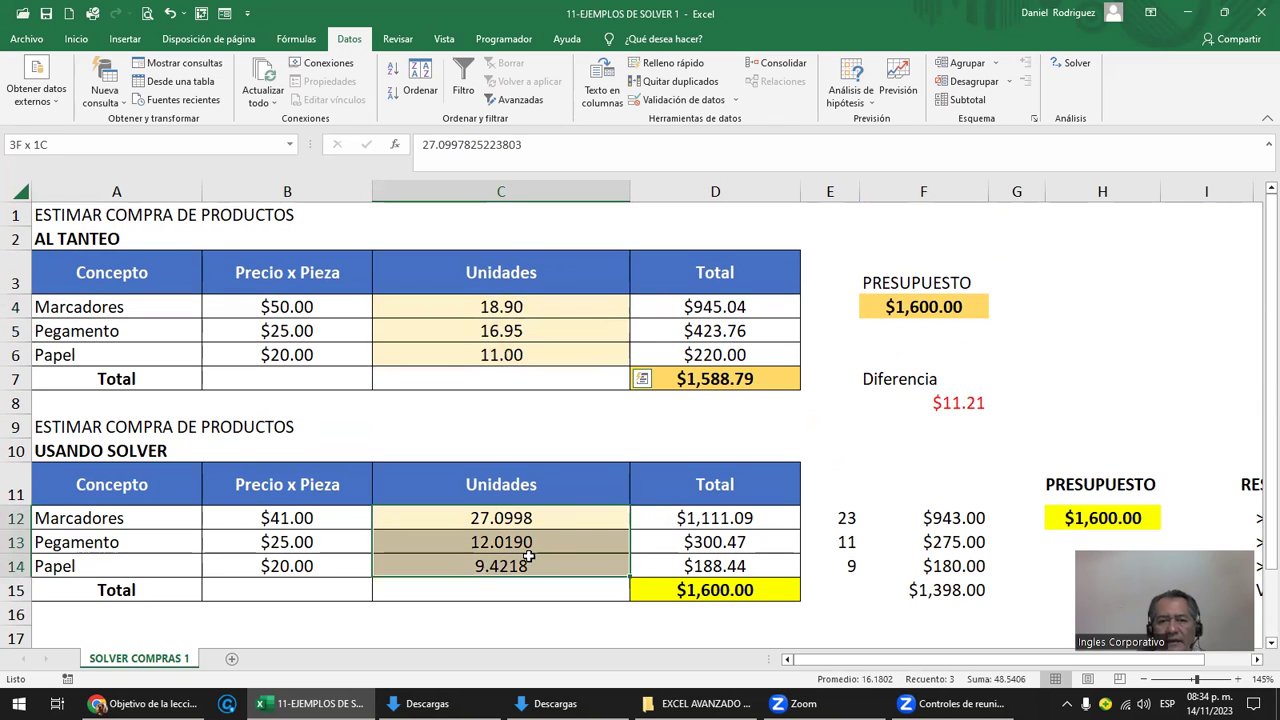
click(527, 519)
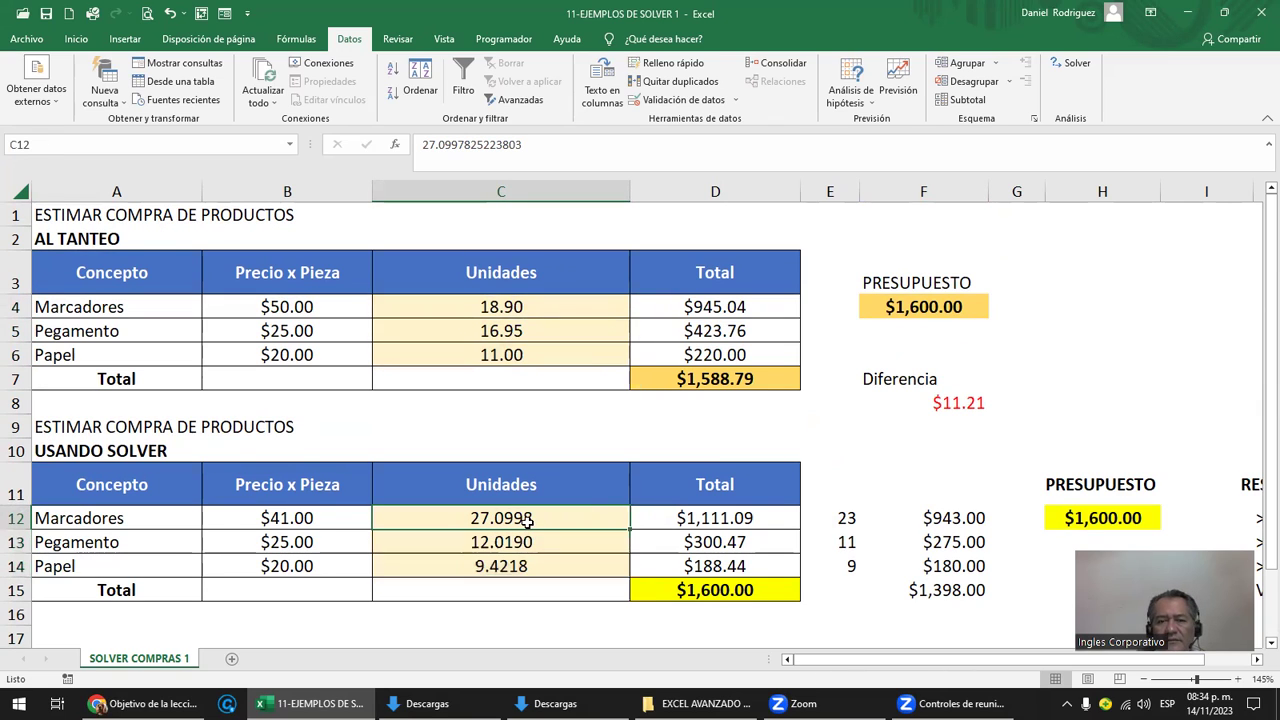
click(595, 485)
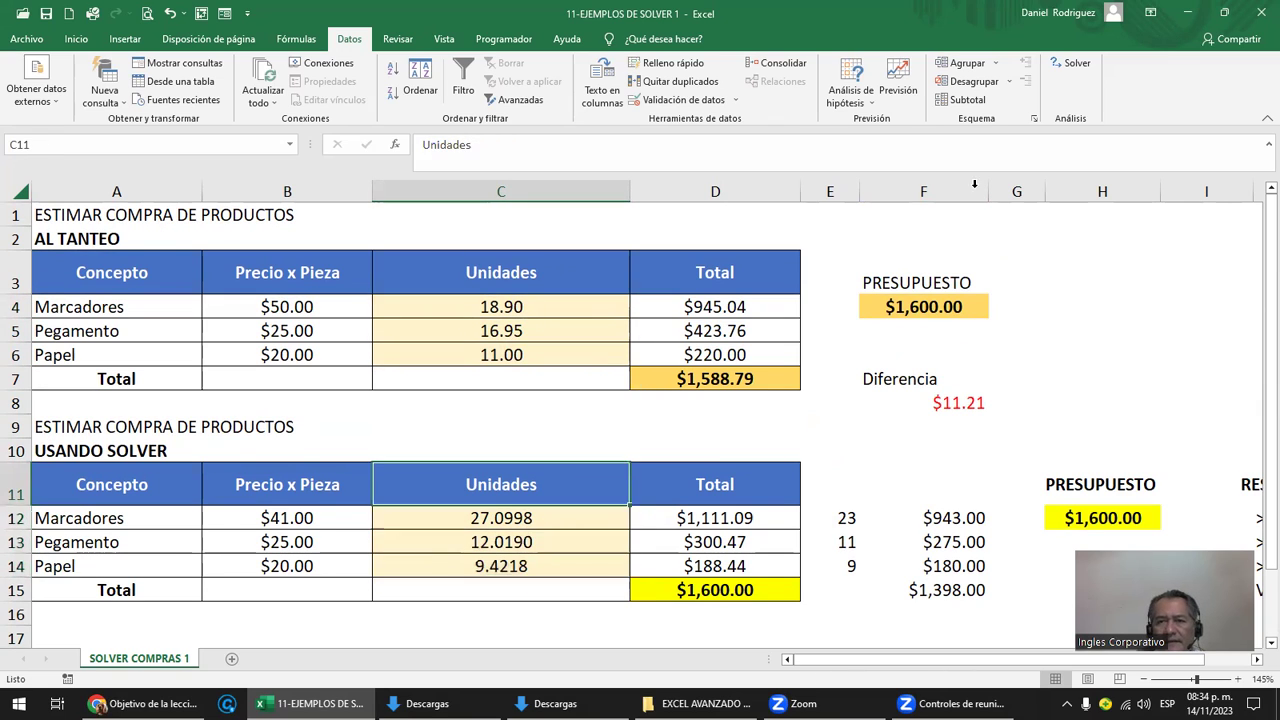
click(1068, 63)
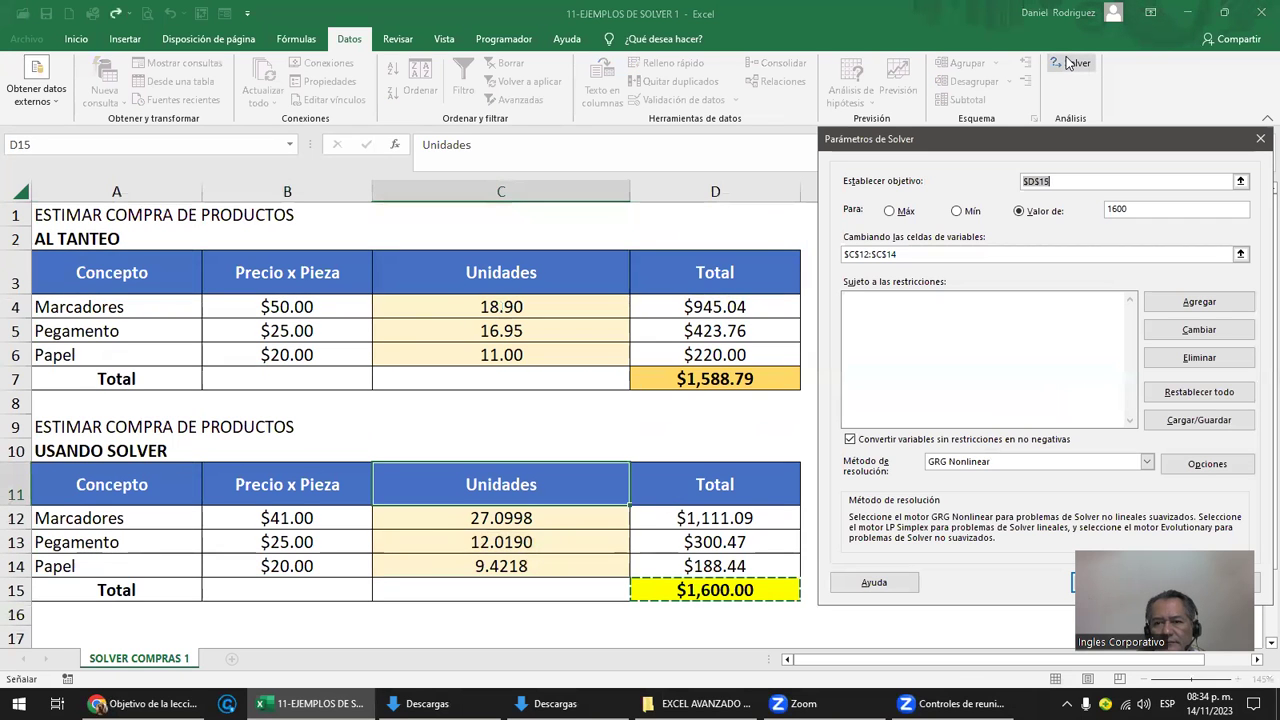
drag(927, 142, 923, 140)
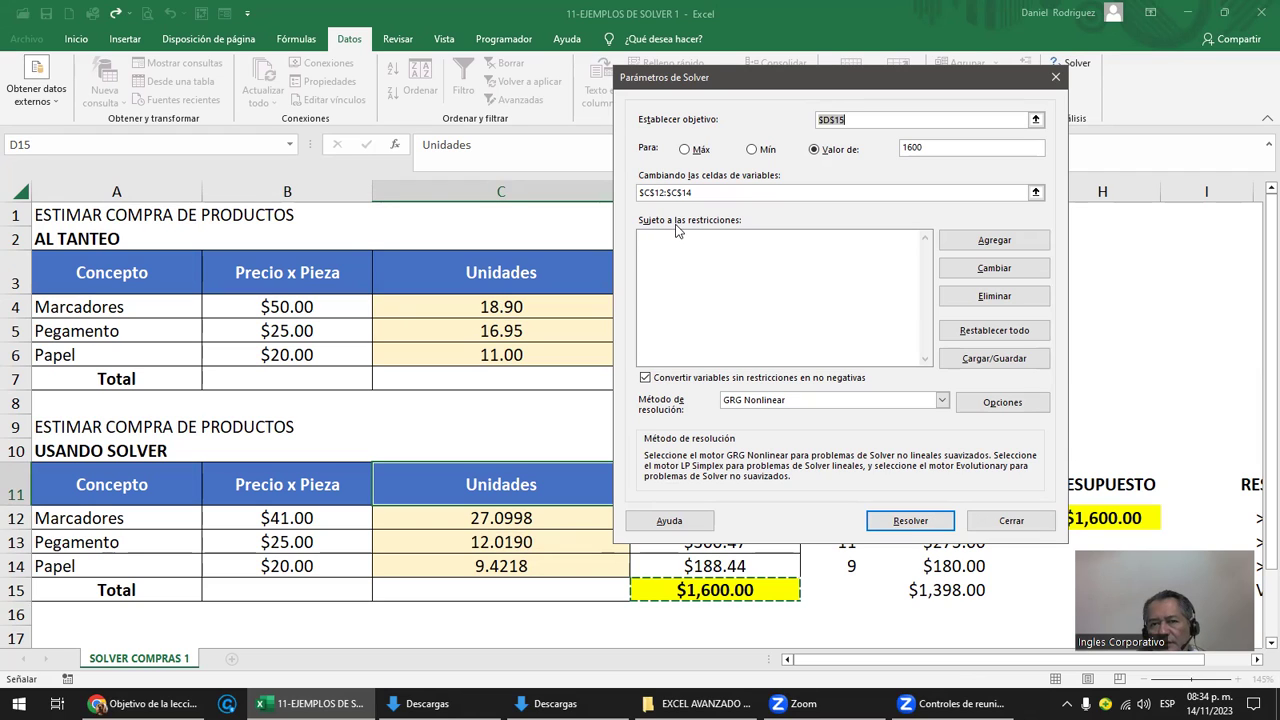
click(1003, 248)
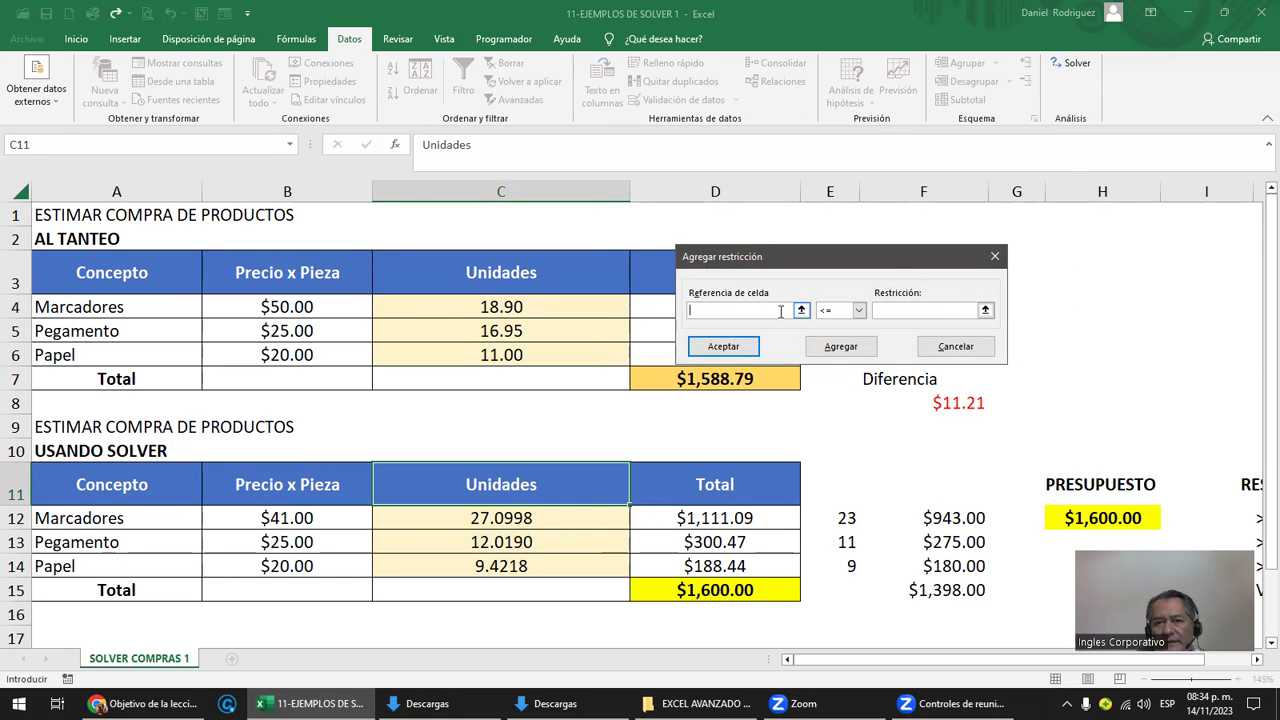
Step: Set the constraint's cell reference to $C$12:$C$14 and try an = operator
drag(741, 262, 773, 210)
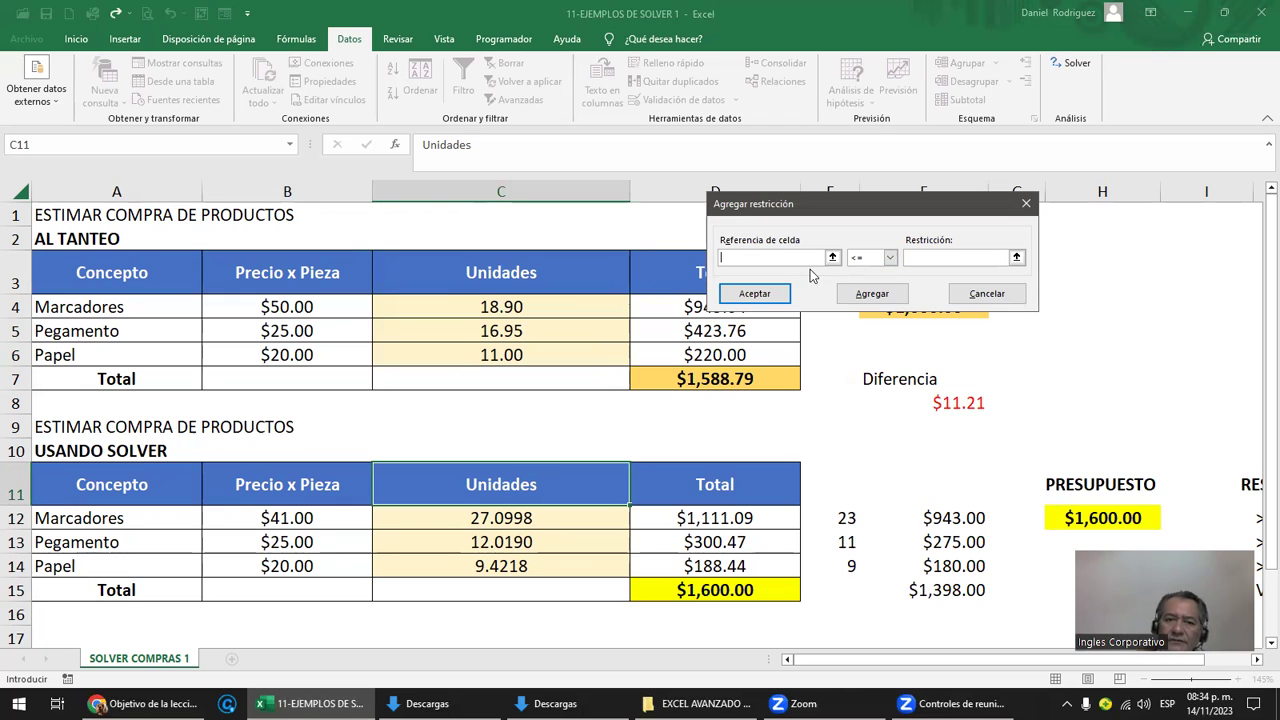
click(540, 522)
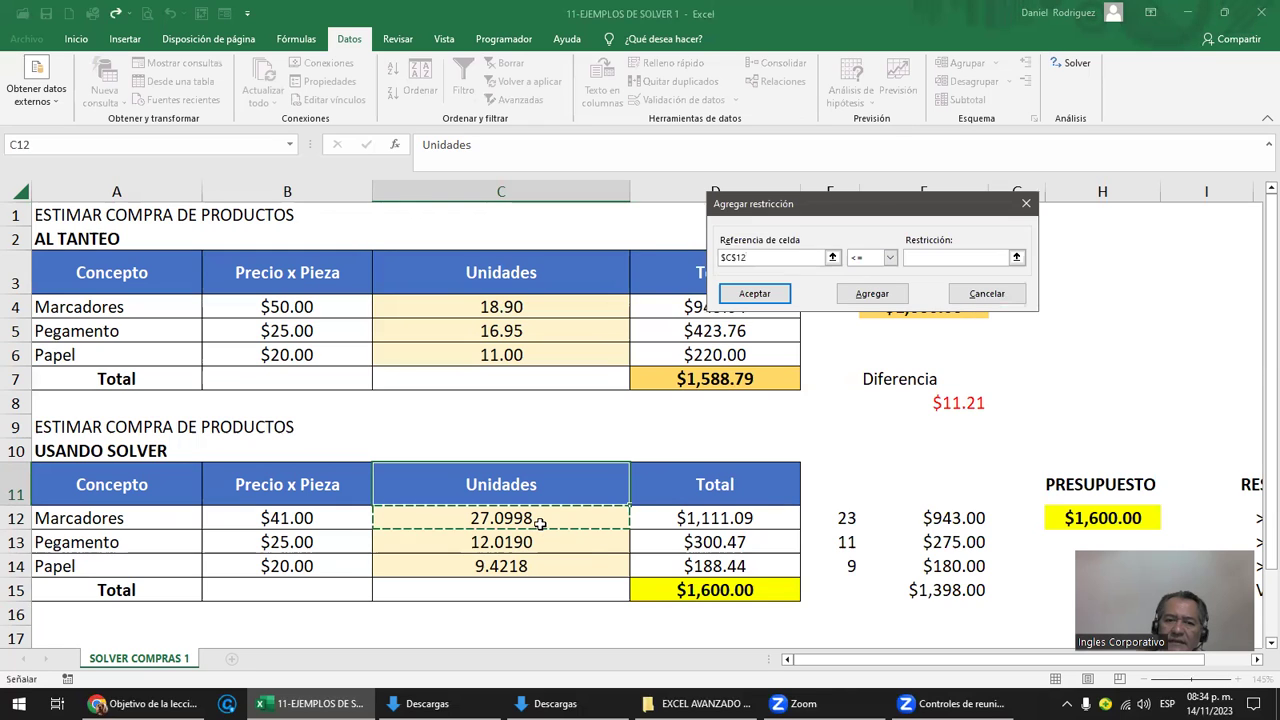
drag(540, 522, 528, 566)
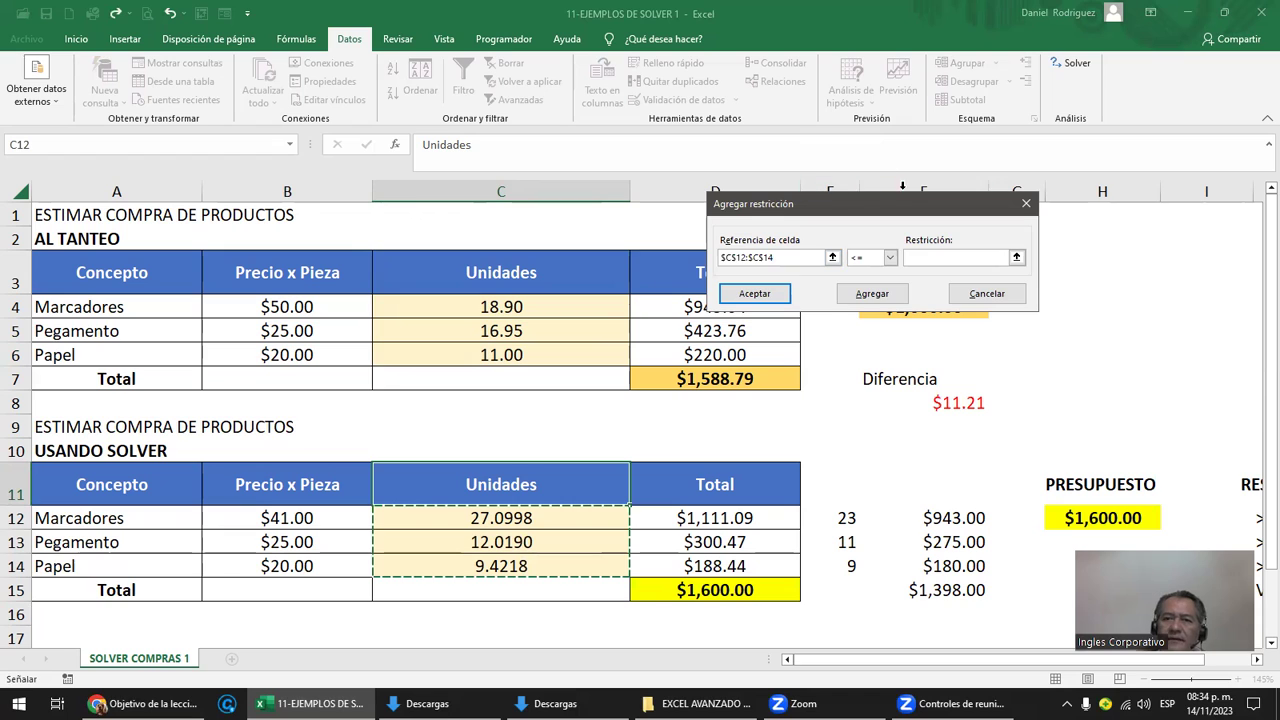
click(890, 258)
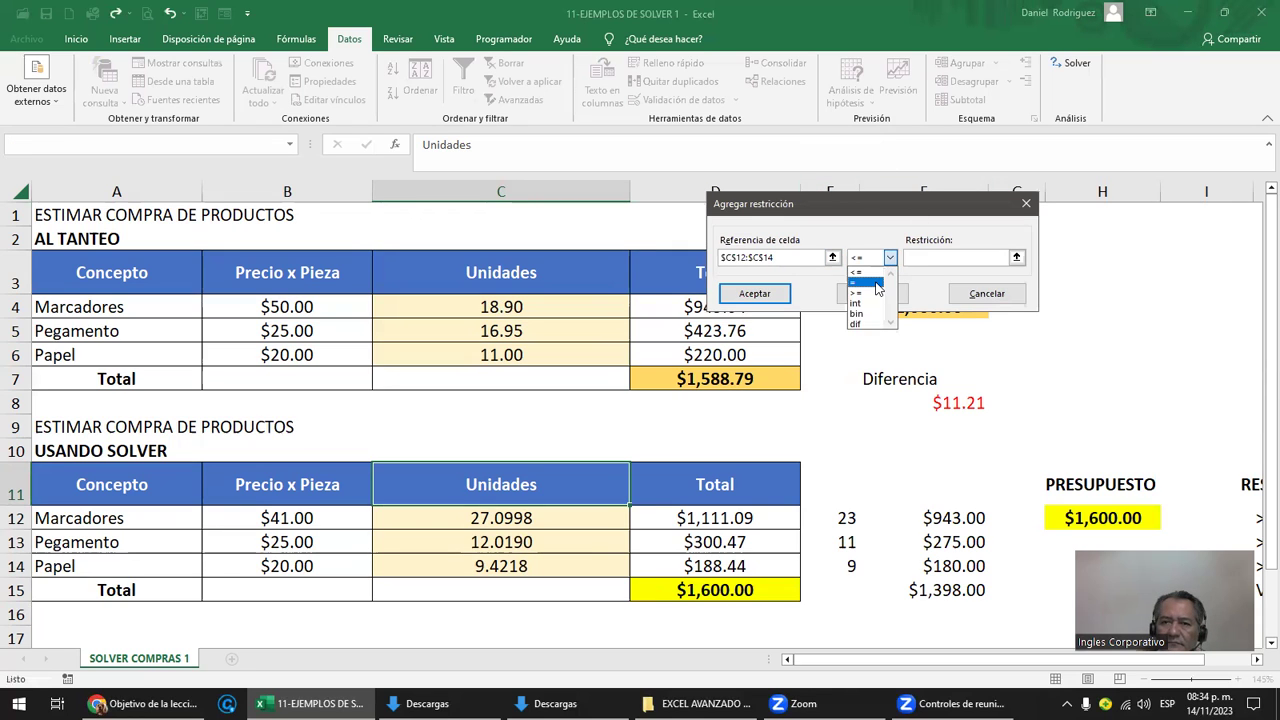
click(860, 283)
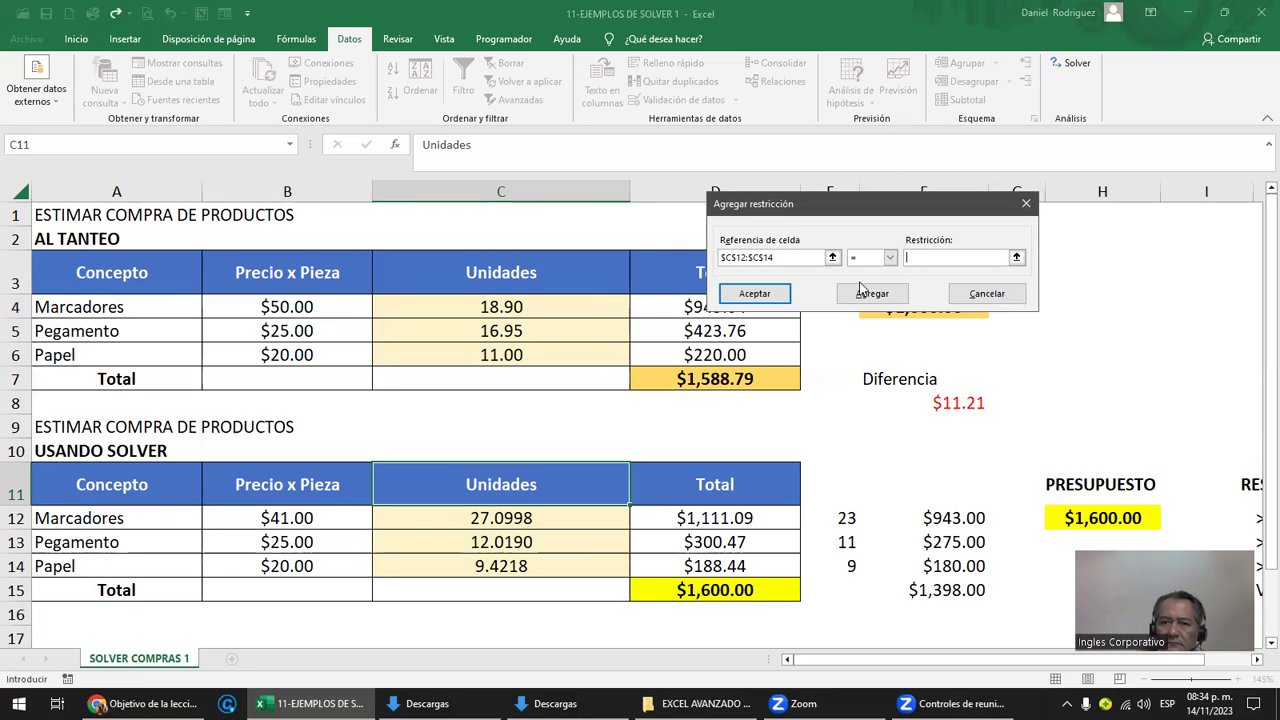
click(1015, 257)
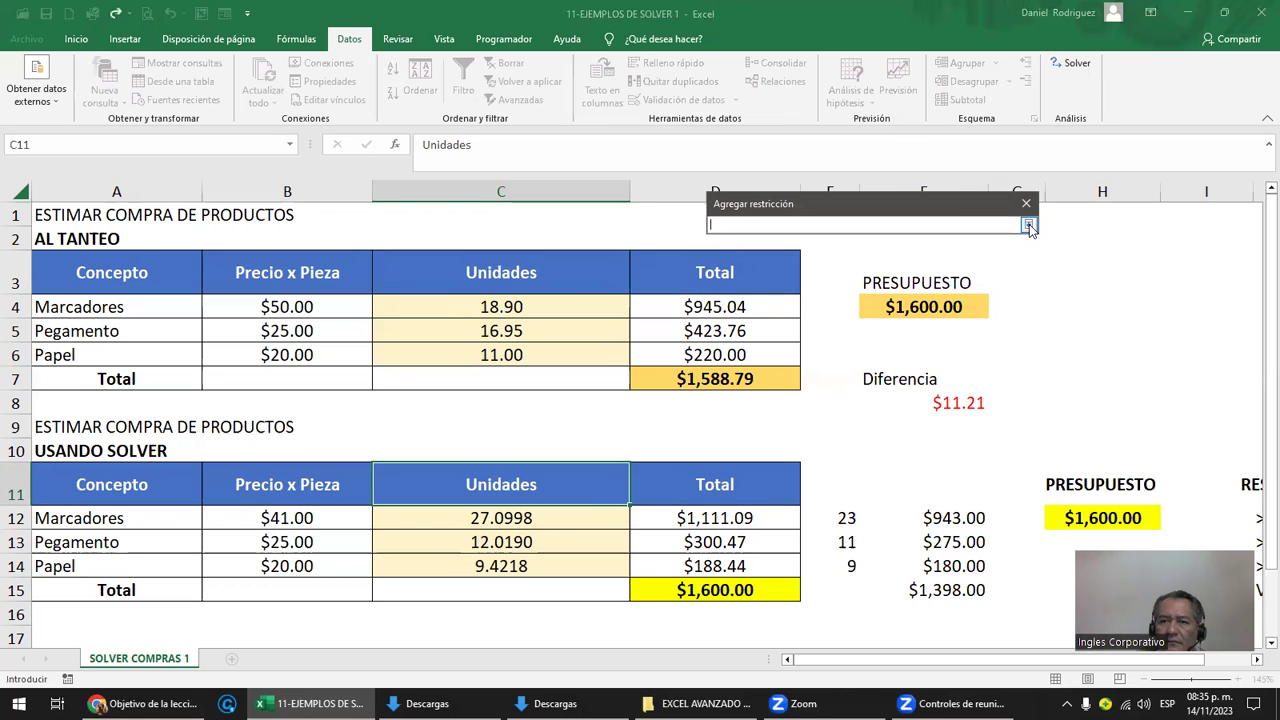
click(1029, 226)
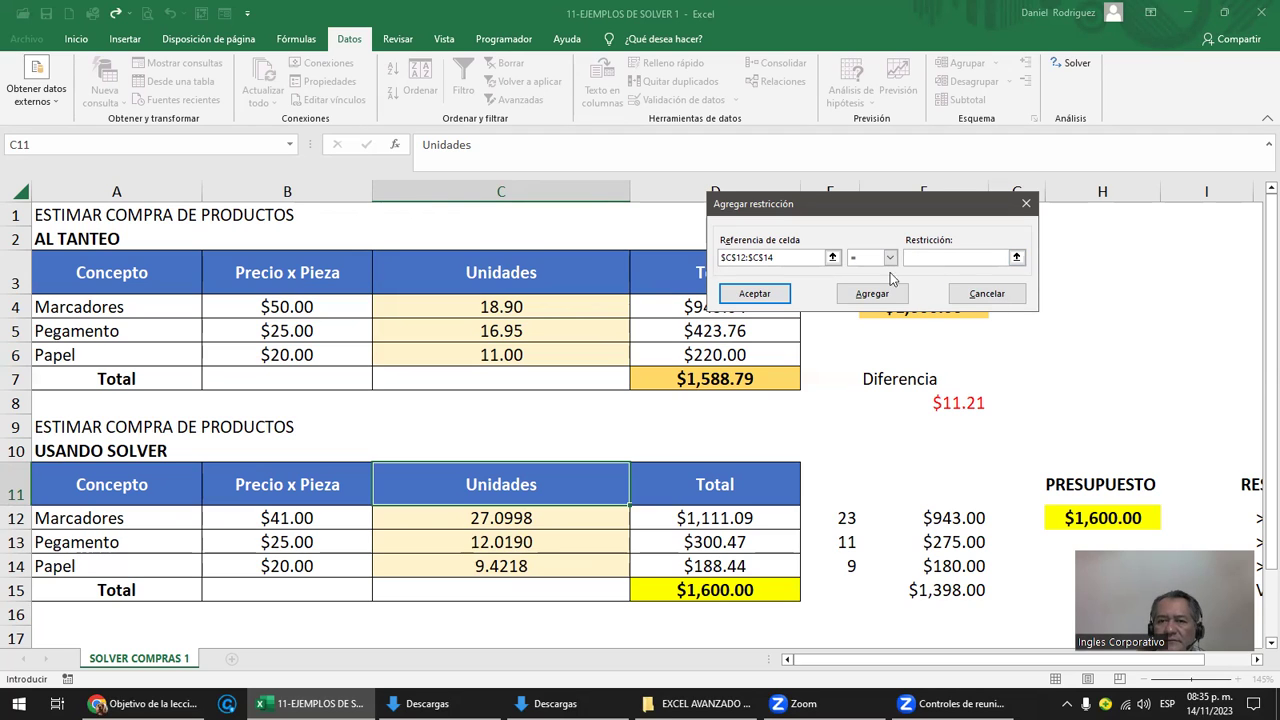
click(934, 262)
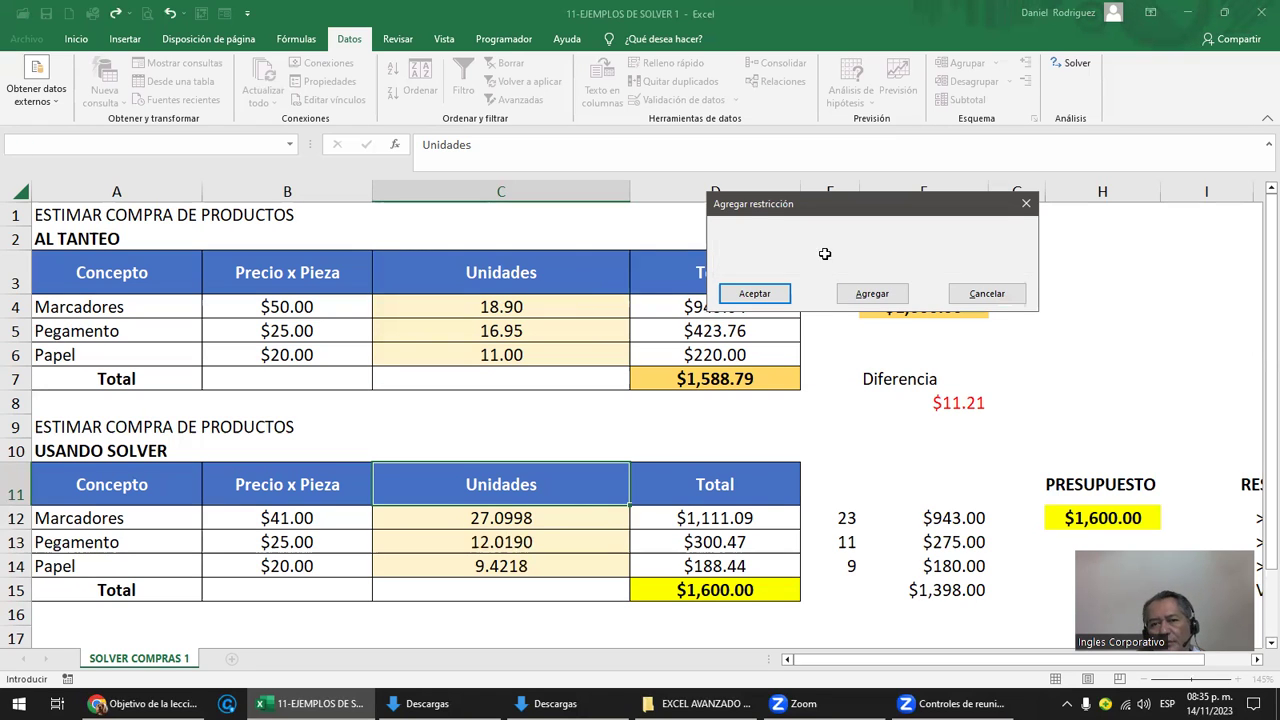
Step: Rework it as >= 20, dismiss the invalid-reference error and cancel the constraint
click(832, 257)
click(503, 517)
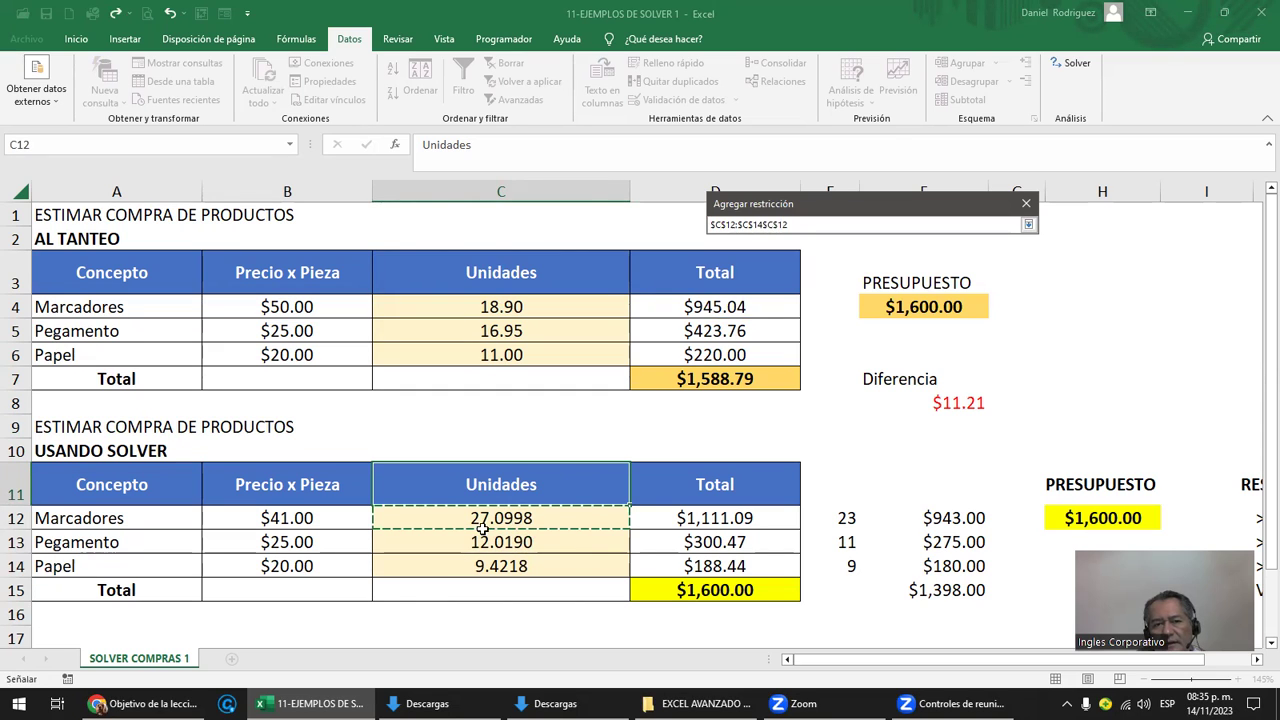
click(1028, 224)
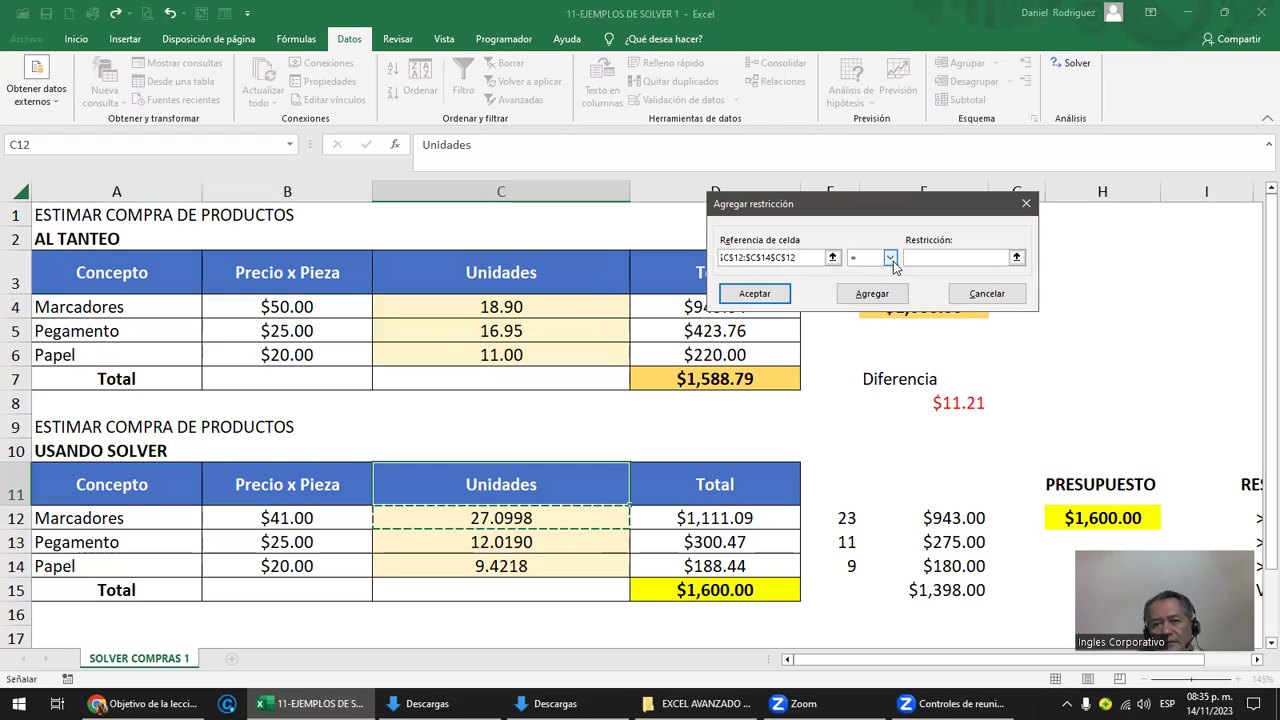
click(892, 262)
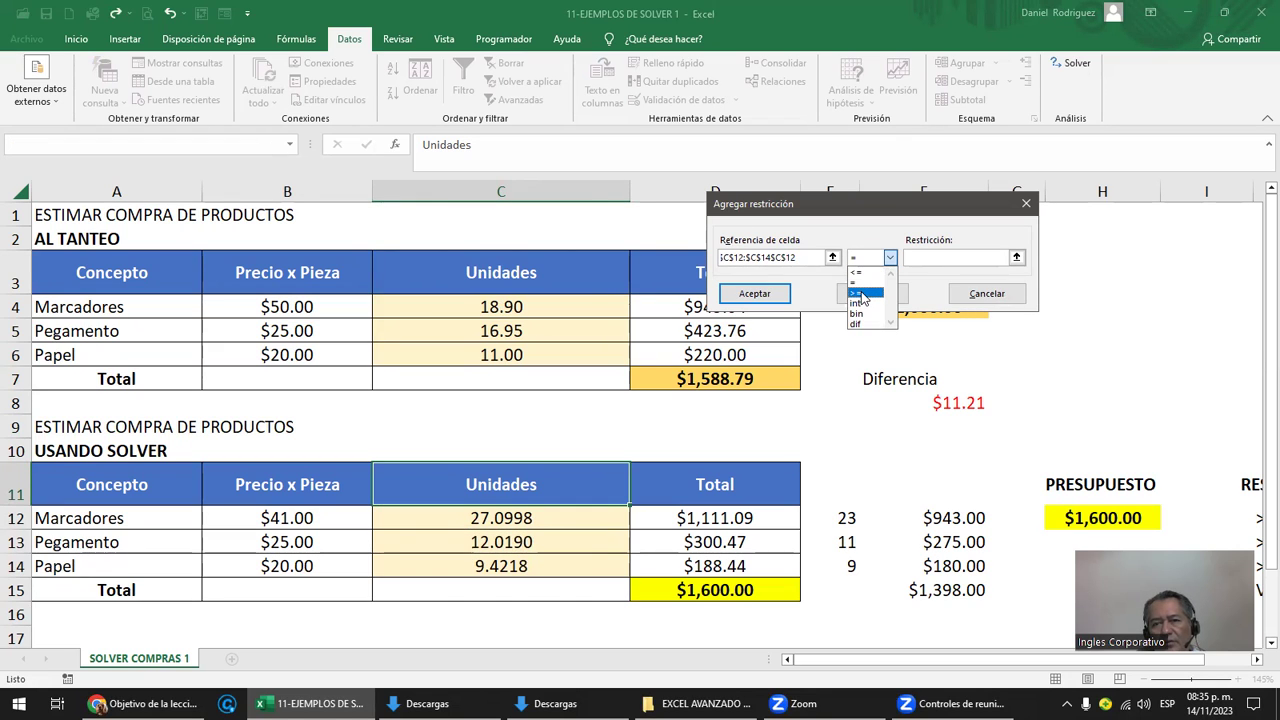
click(861, 296)
click(923, 259)
text(20)
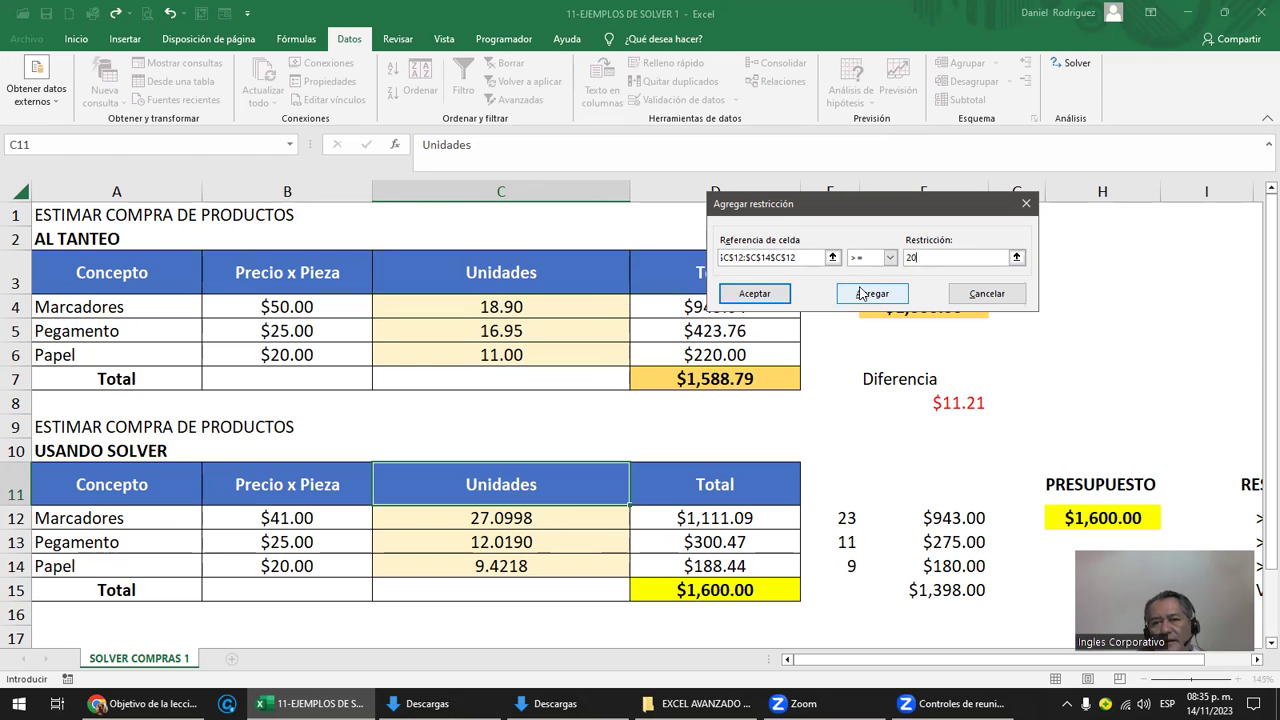
click(752, 294)
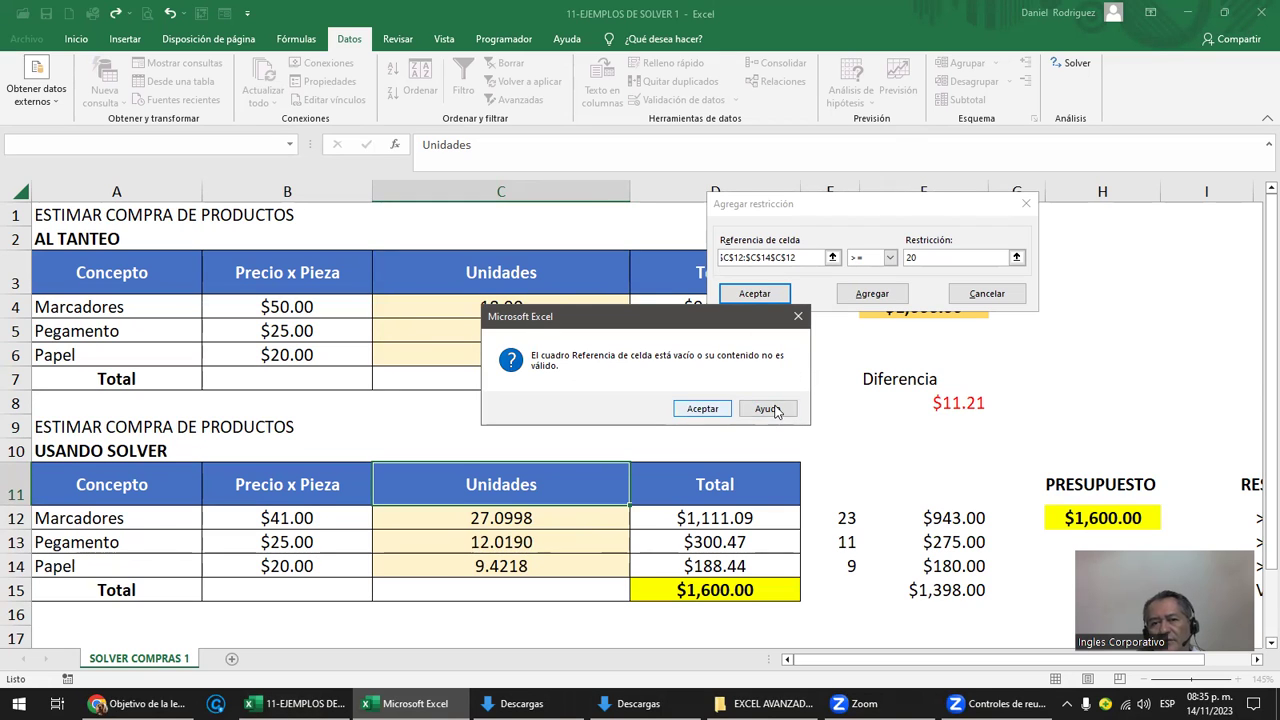
click(798, 318)
click(798, 323)
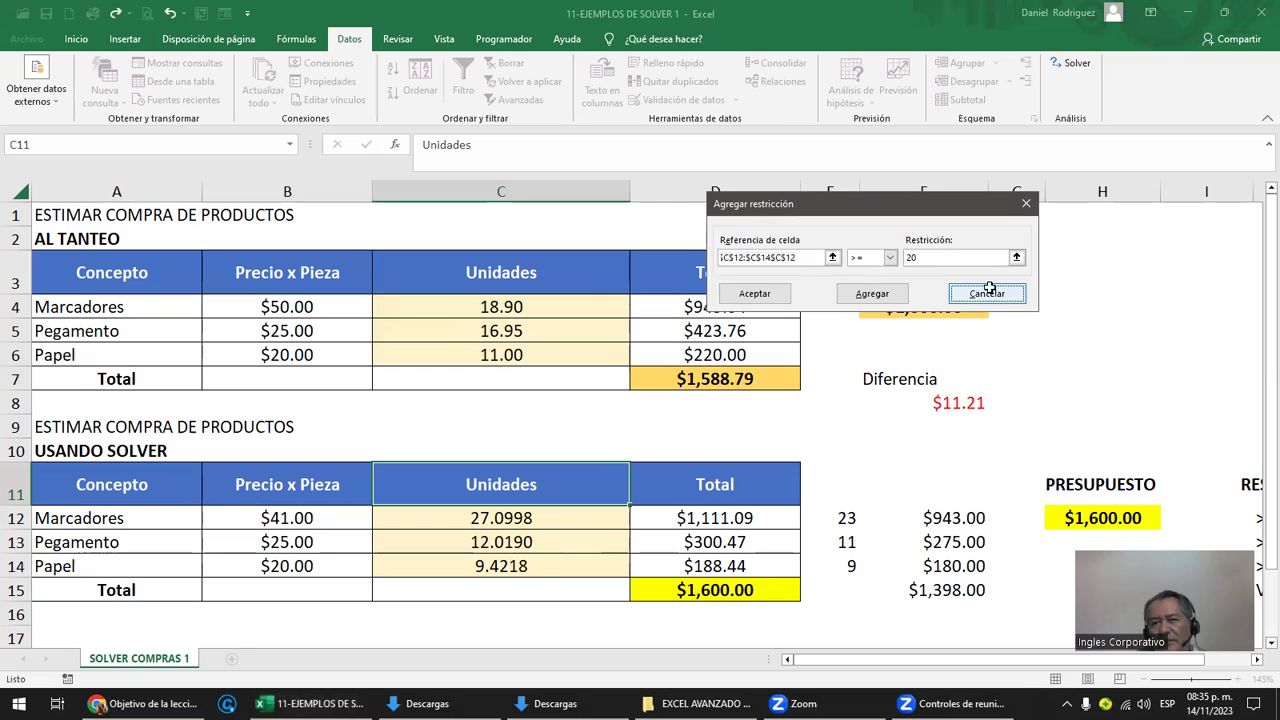
click(986, 293)
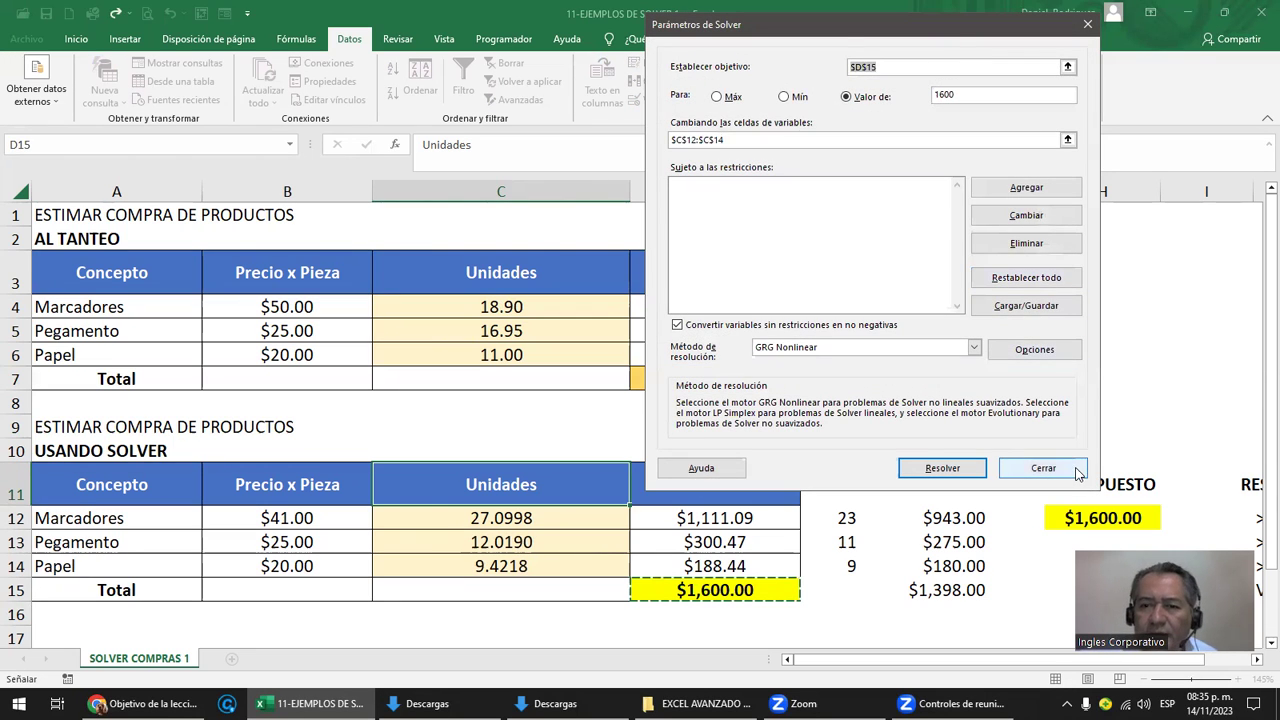
Step: Close Solver without solving, then close the Solver workbook, saving its changes
click(1074, 467)
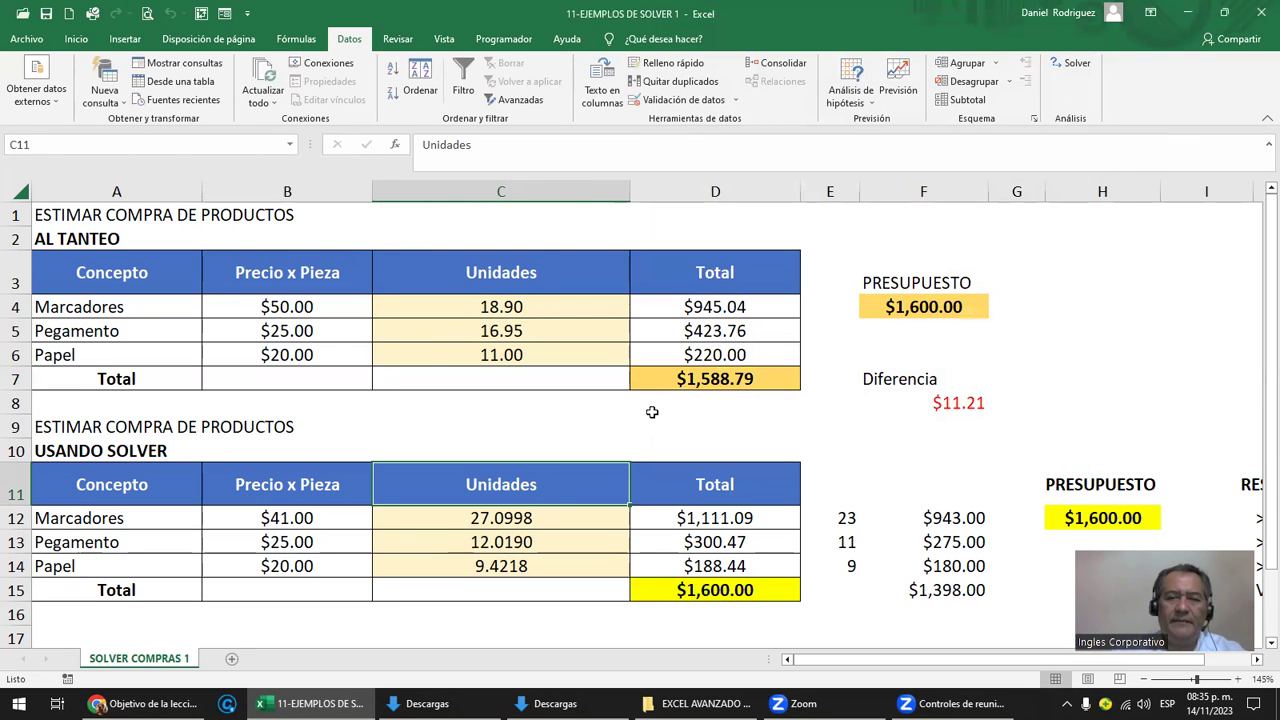
click(310, 307)
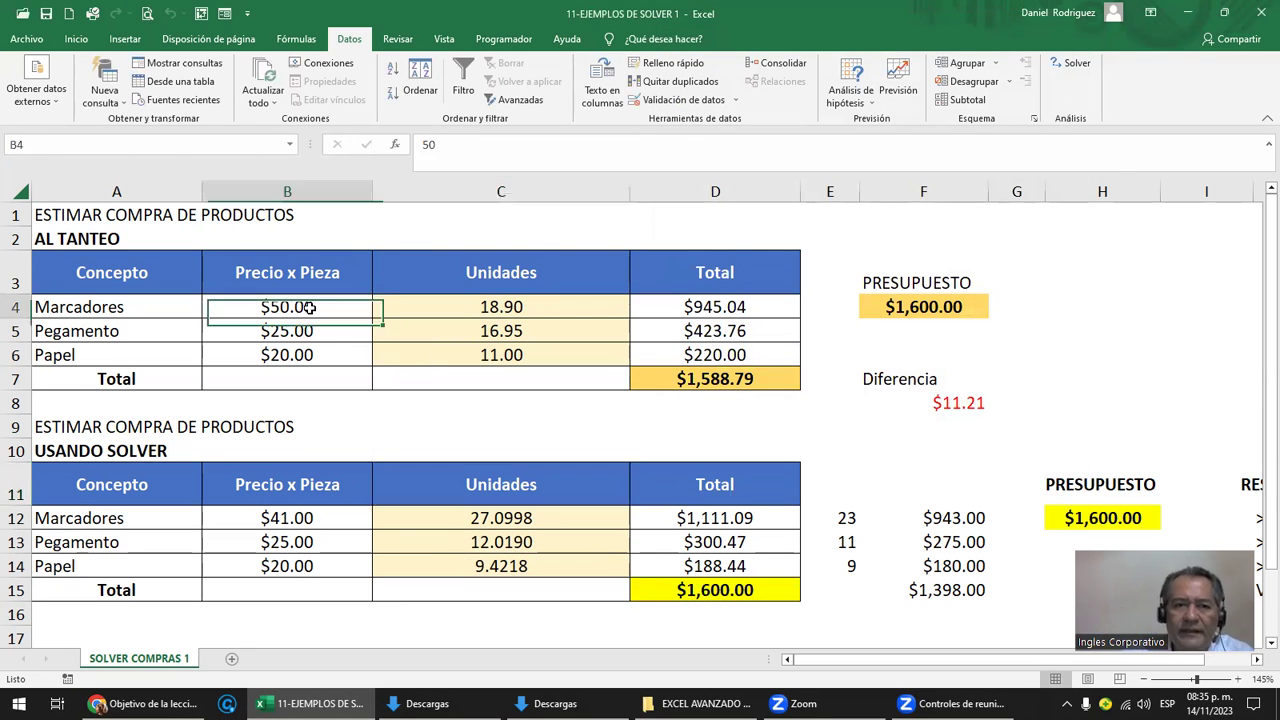
click(1261, 13)
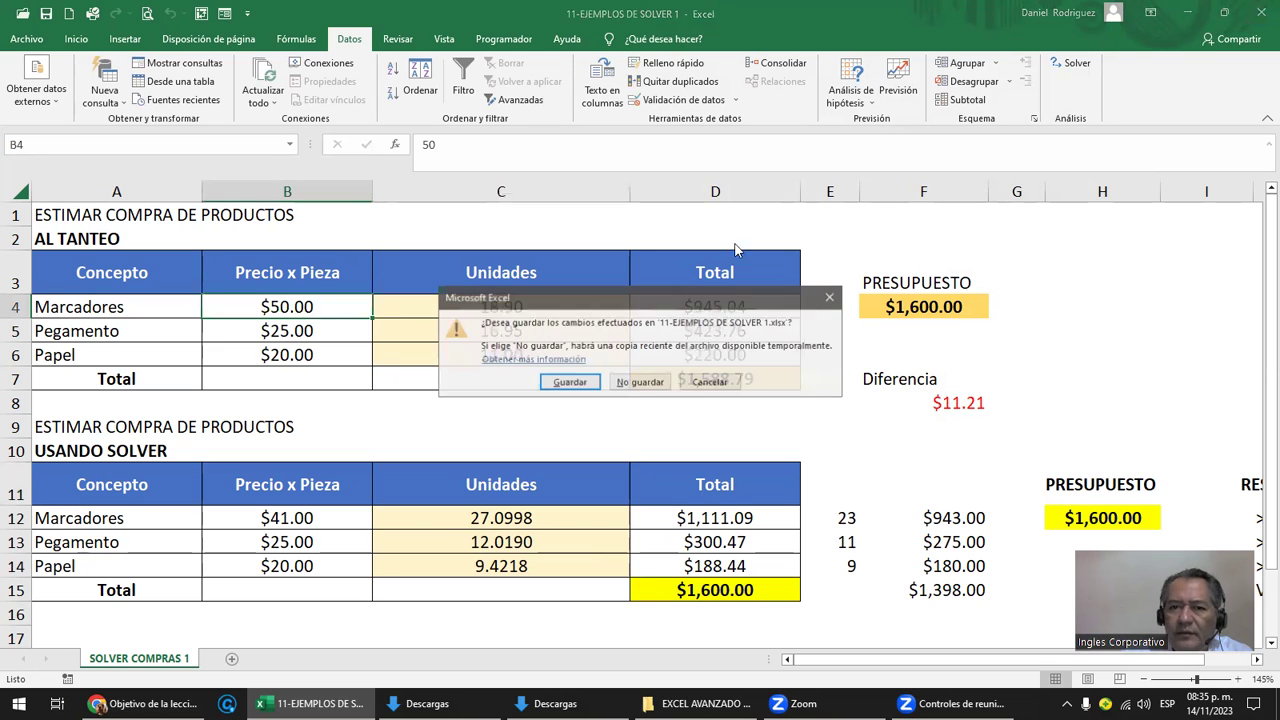
click(570, 383)
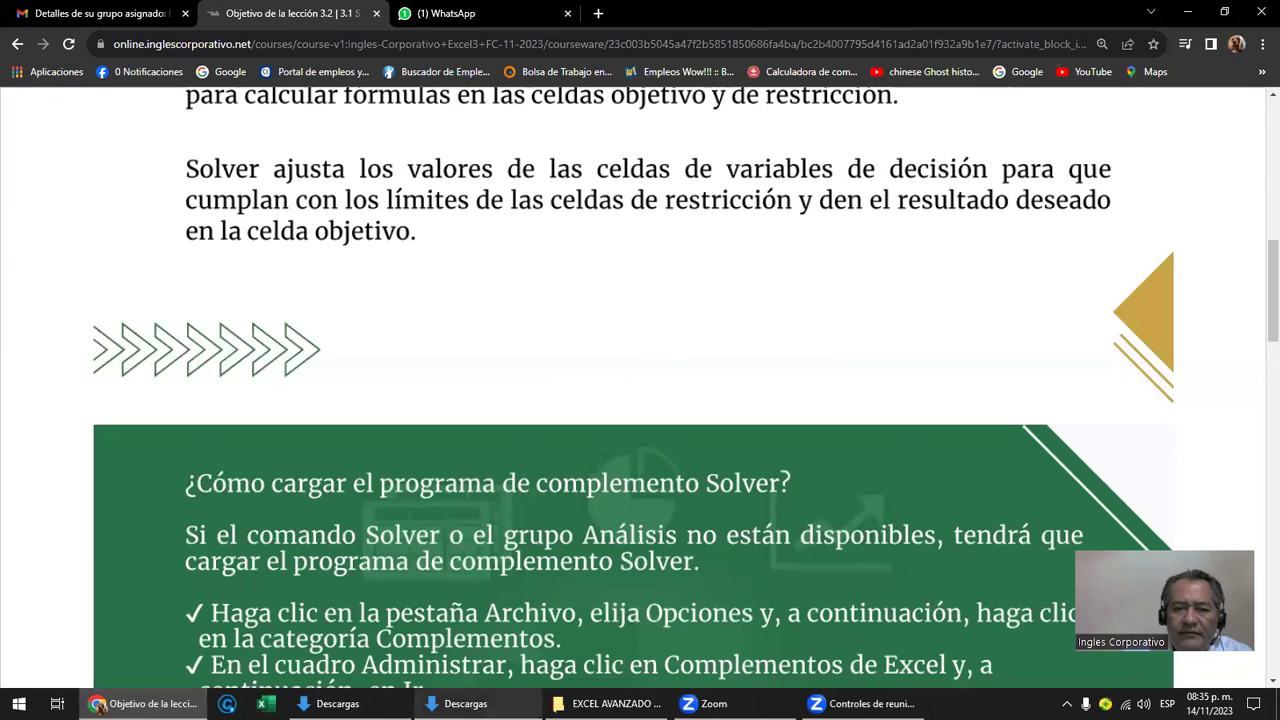
Step: Open the workbook 11.1-EJEMPLOS DE SOLVER 2 from File Explorer into Excel
click(608, 703)
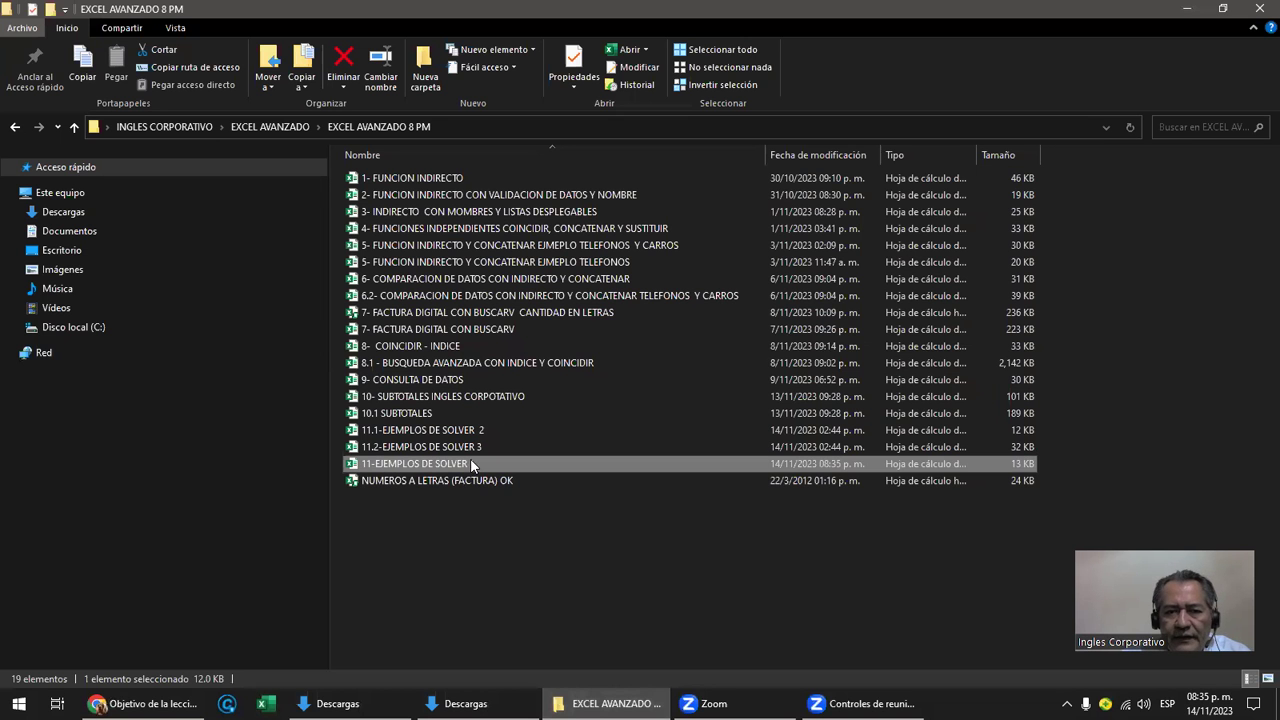
click(461, 432)
double_click(461, 432)
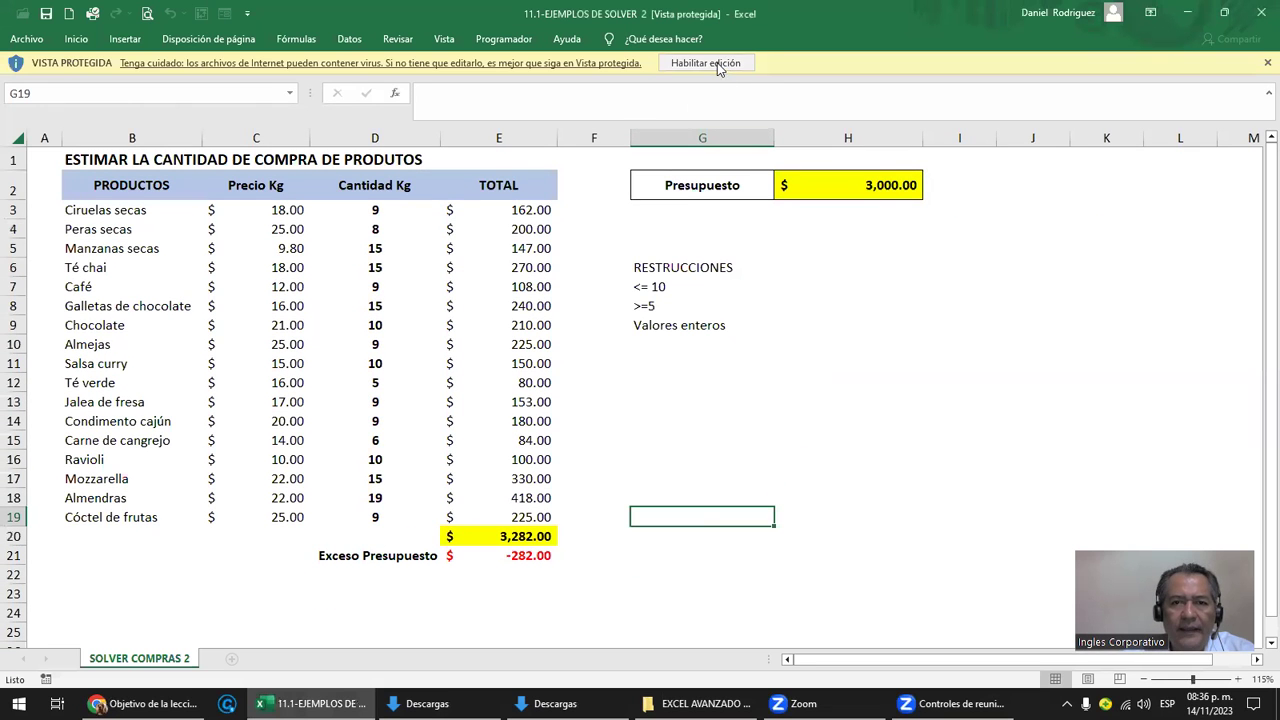
Step: Enable editing and look over the PRODUCTOS, Precio Kg and Cantidad Kg columns
click(716, 63)
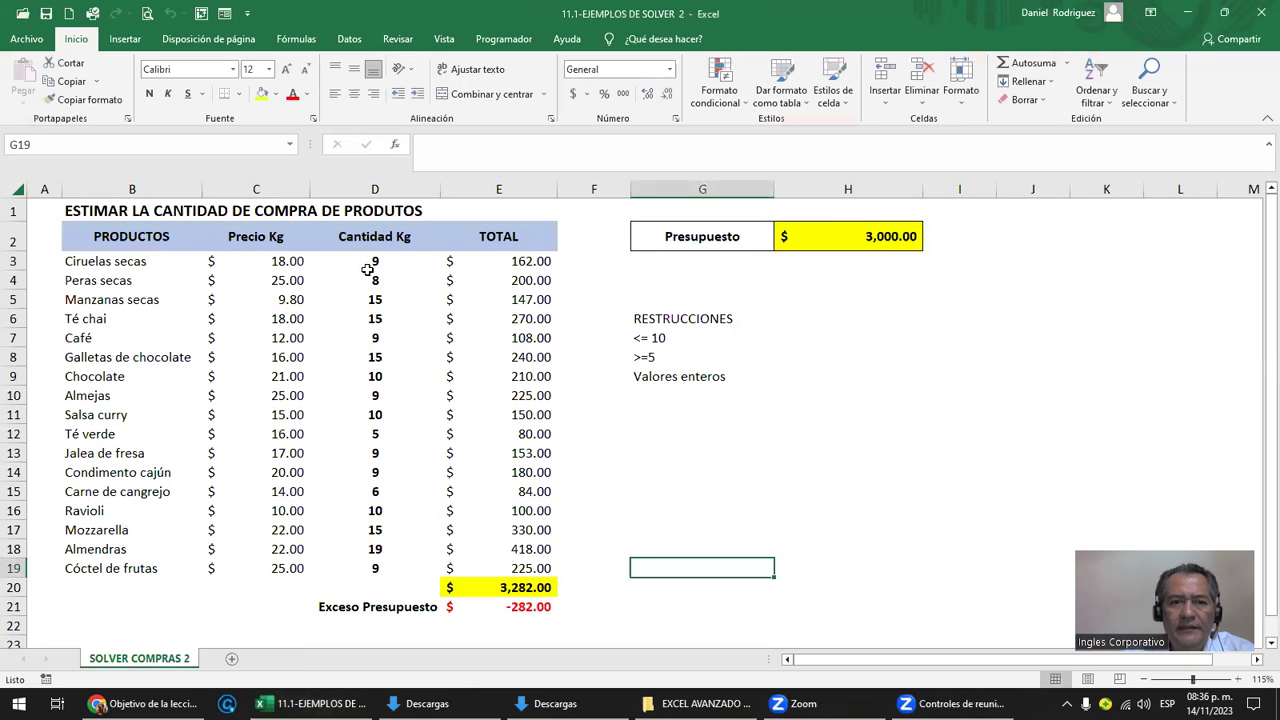
click(365, 268)
click(178, 189)
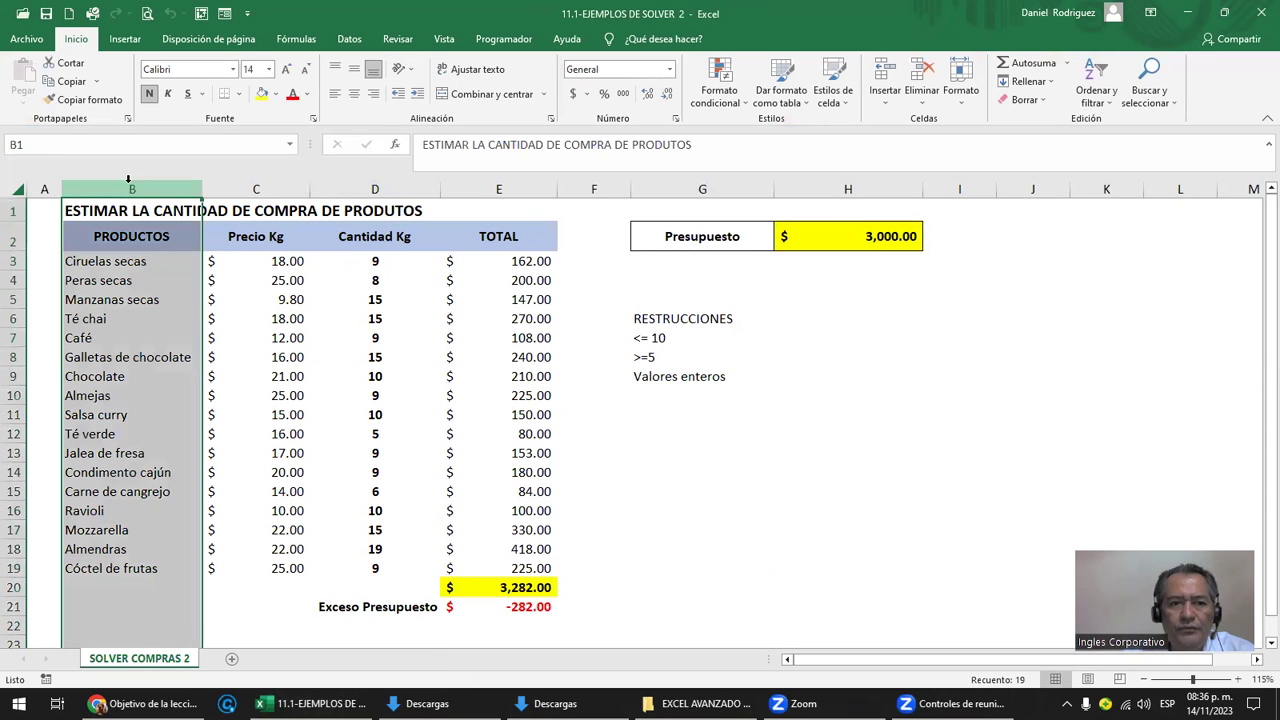
click(268, 188)
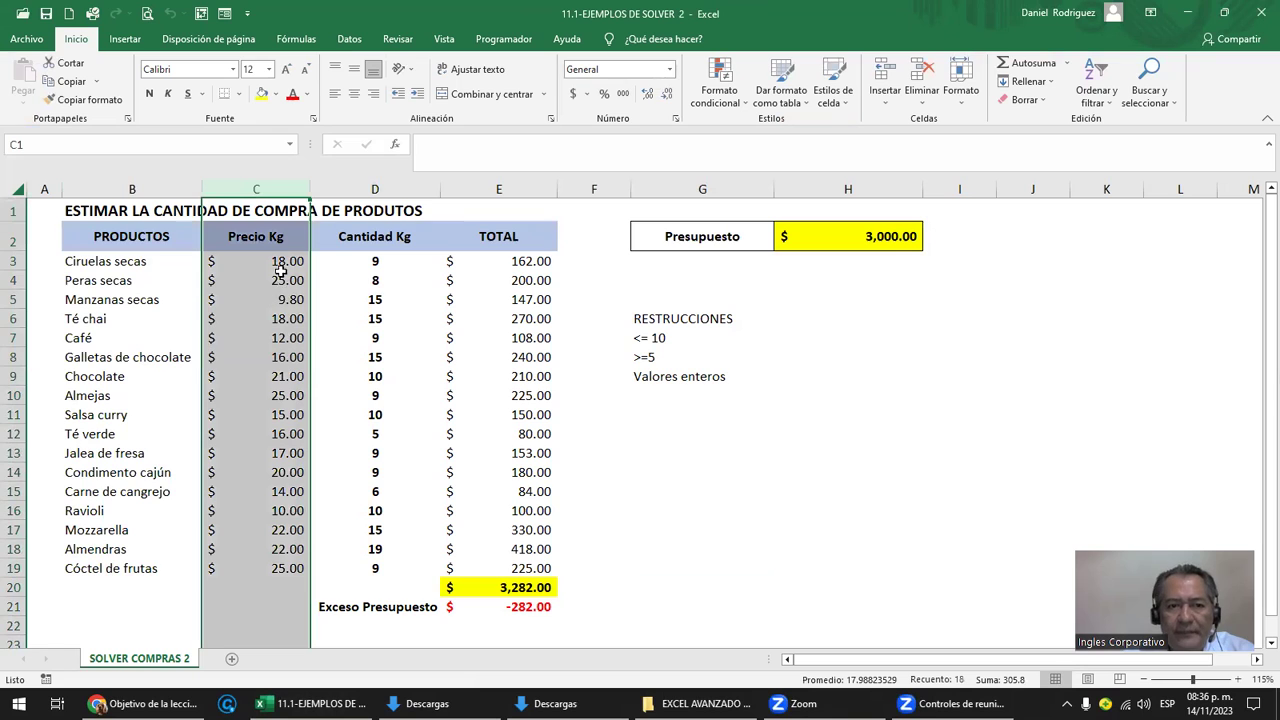
click(389, 186)
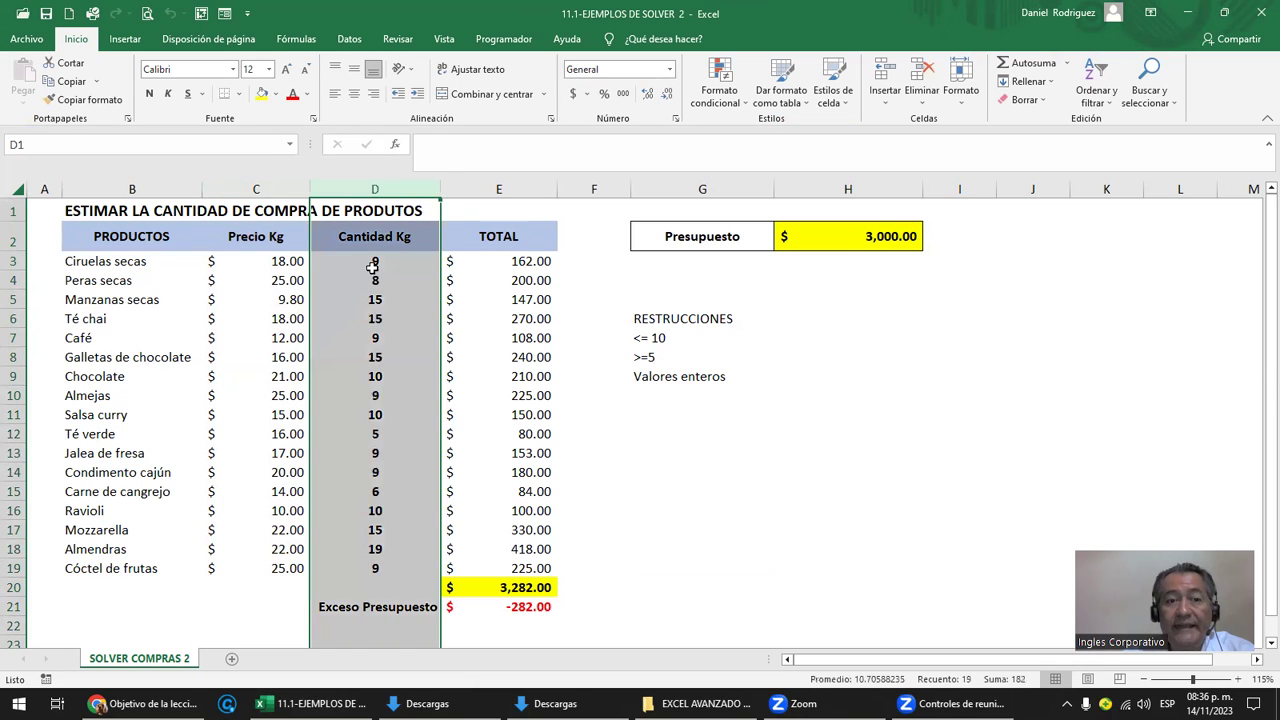
drag(370, 261, 375, 568)
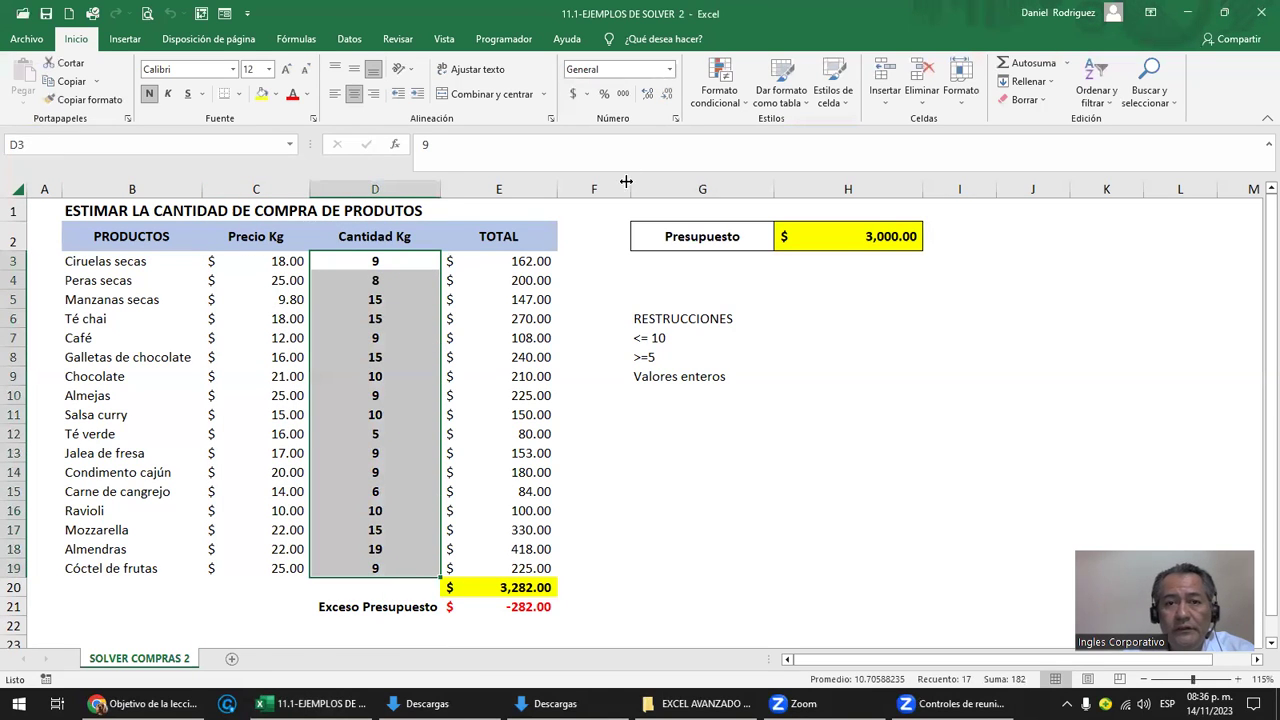
Step: Show the D3:D19 quantities with one and two decimals, then return them to whole numbers
click(648, 94)
click(646, 94)
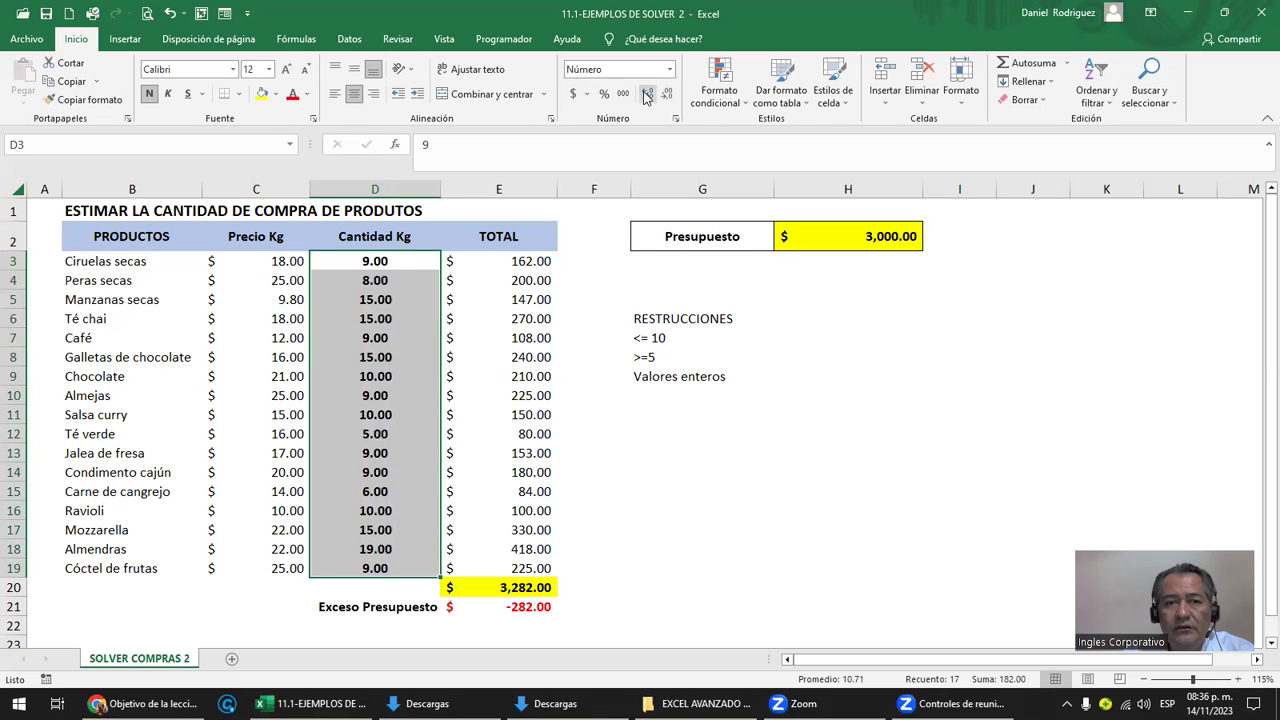
click(668, 94)
click(668, 94)
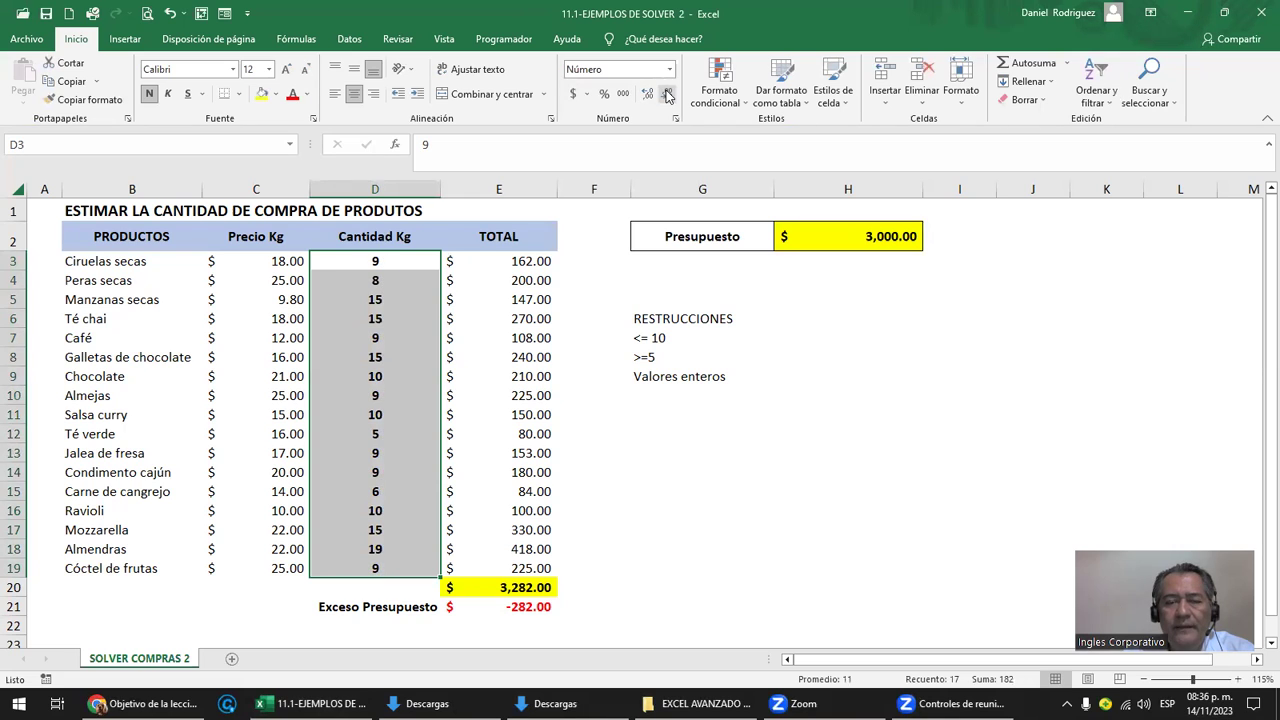
Step: Inspect the quantity-times-price formula in E3 and the sum formula in E20
click(474, 251)
click(509, 179)
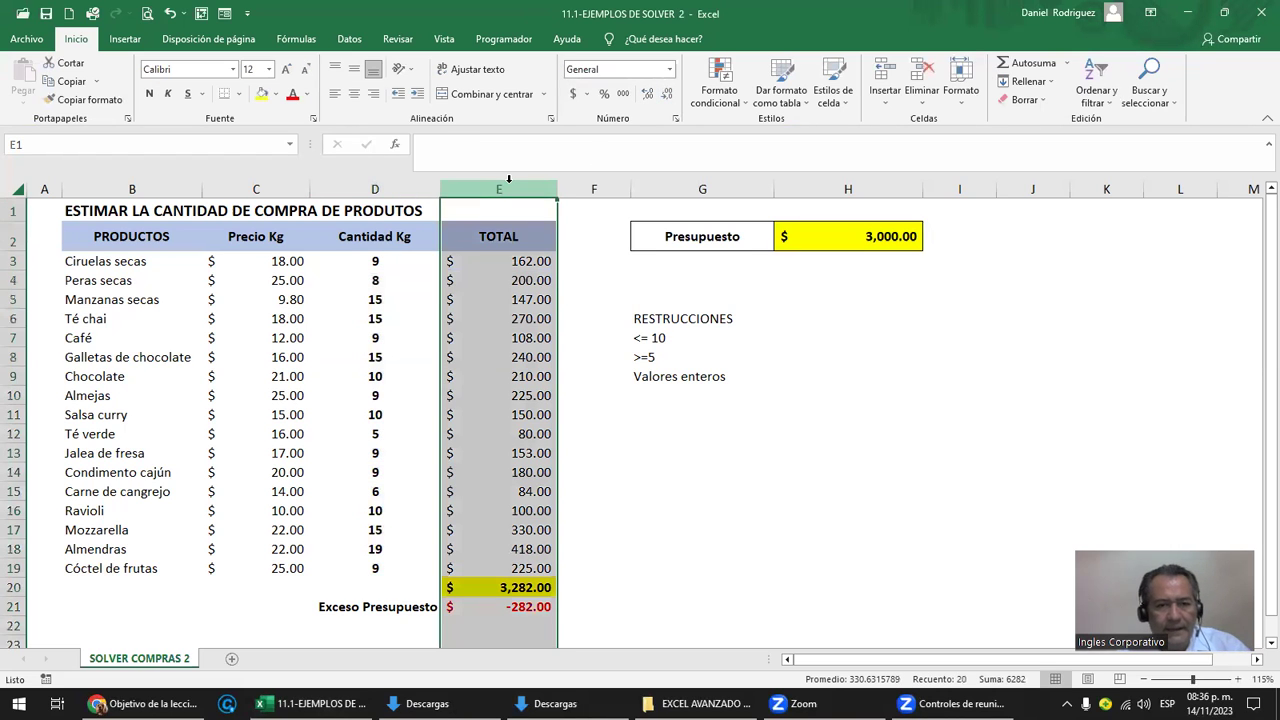
double_click(503, 261)
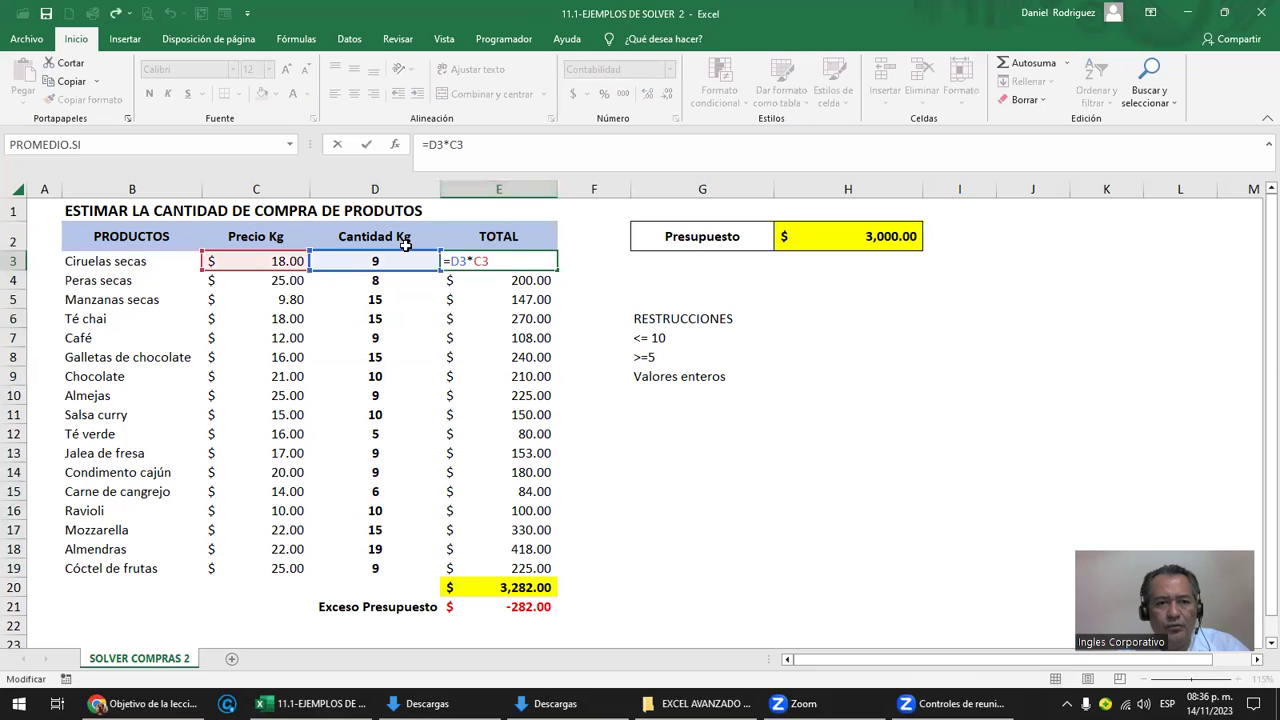
key(Escape)
mouse_move(139, 261)
mouse_down()
mouse_move(509, 568)
mouse_move(512, 587)
mouse_up()
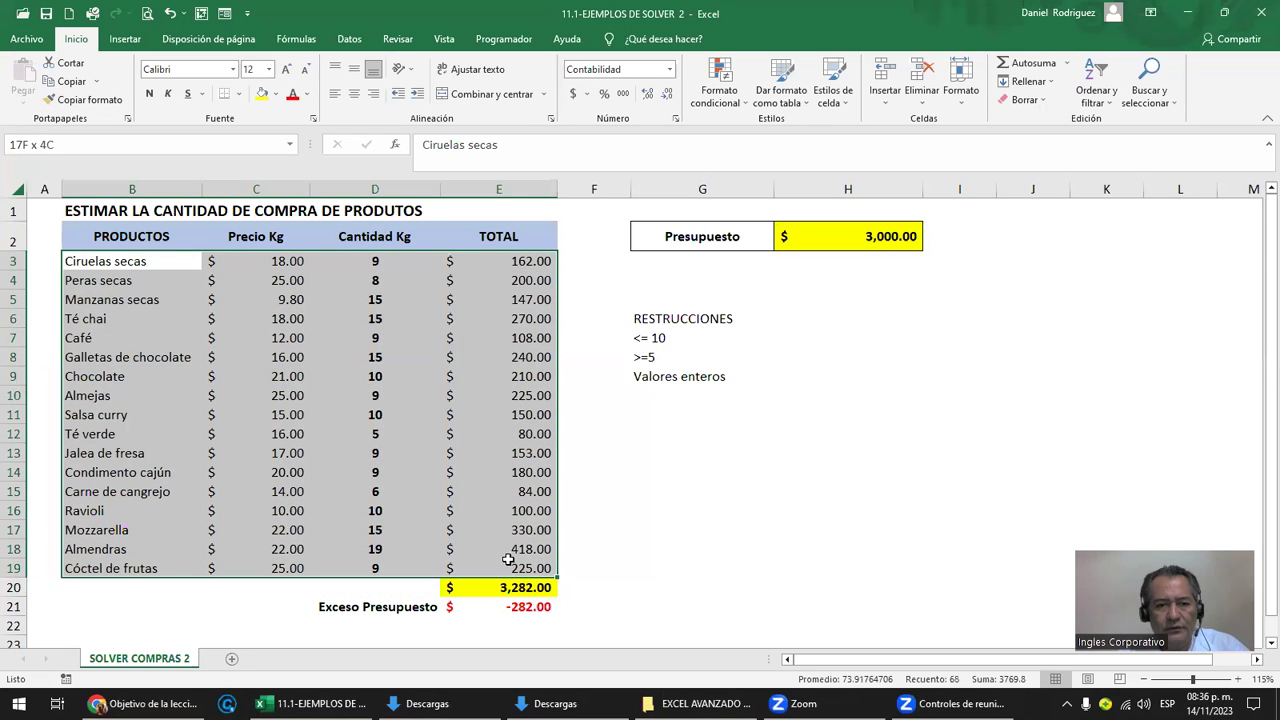
double_click(517, 587)
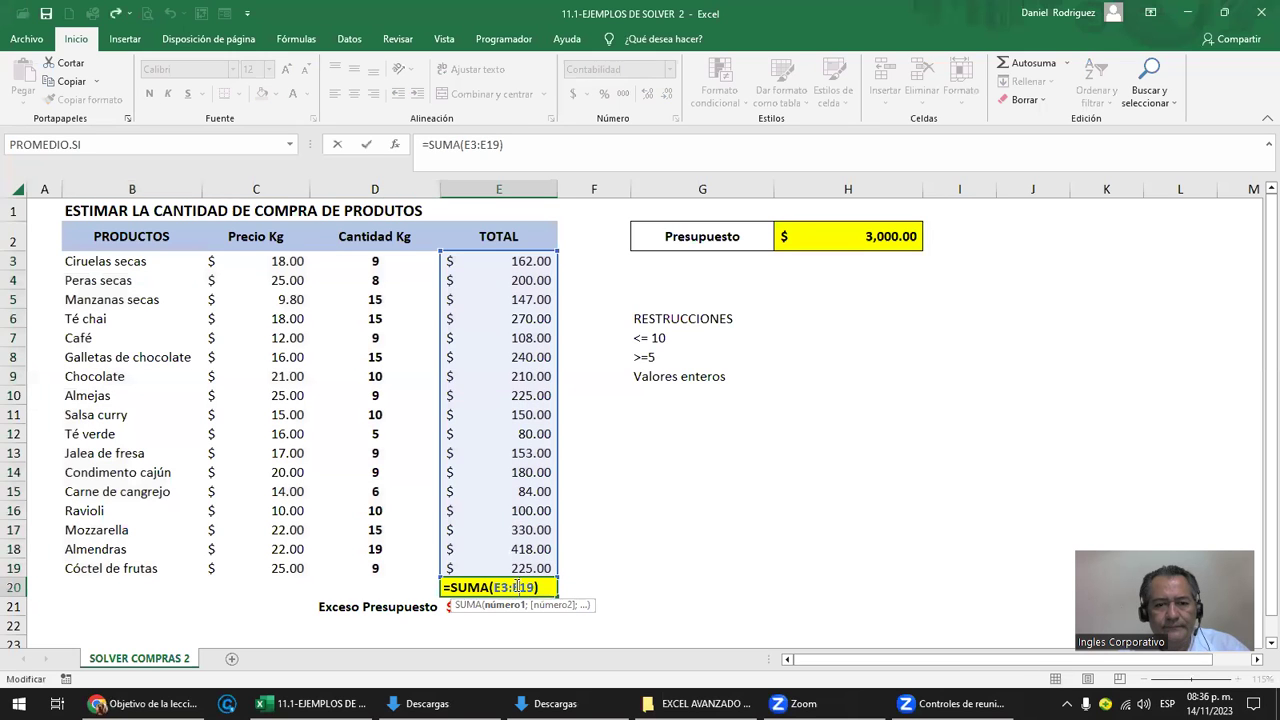
key(Escape)
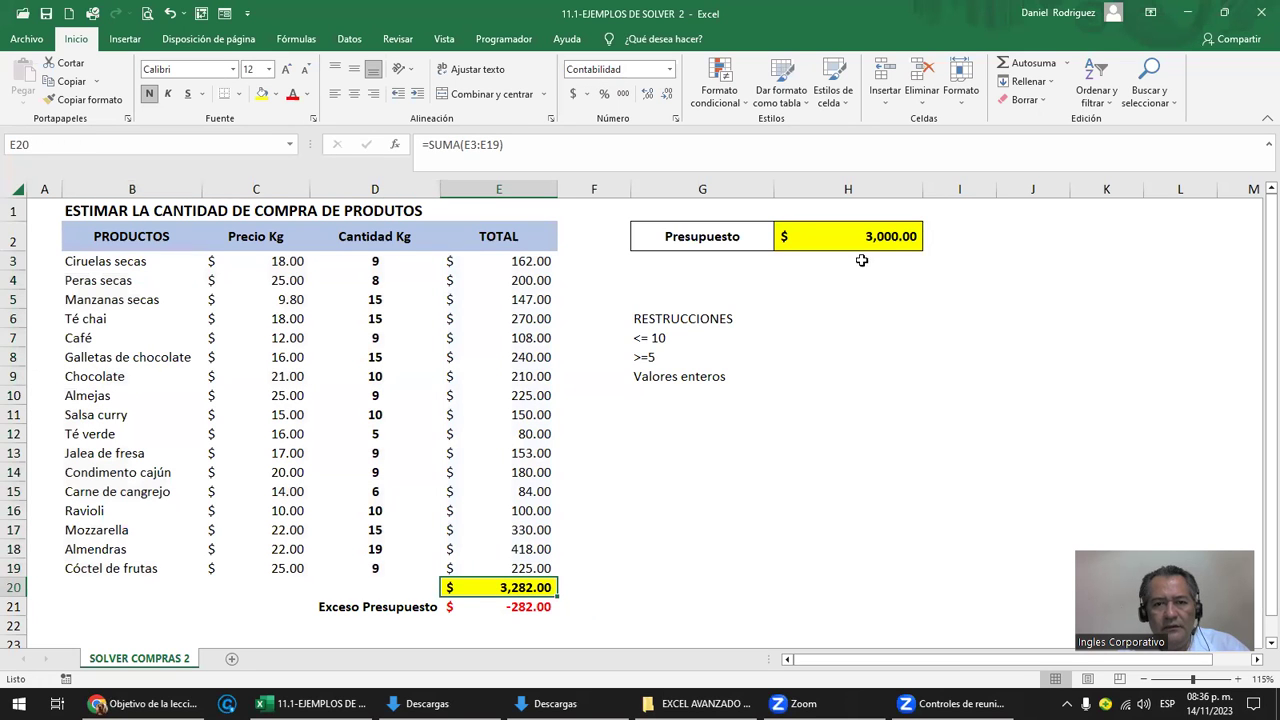
Step: Check the H2 budget, the E21 =H2-E20 excess formula and the <= 10 restriction
click(876, 243)
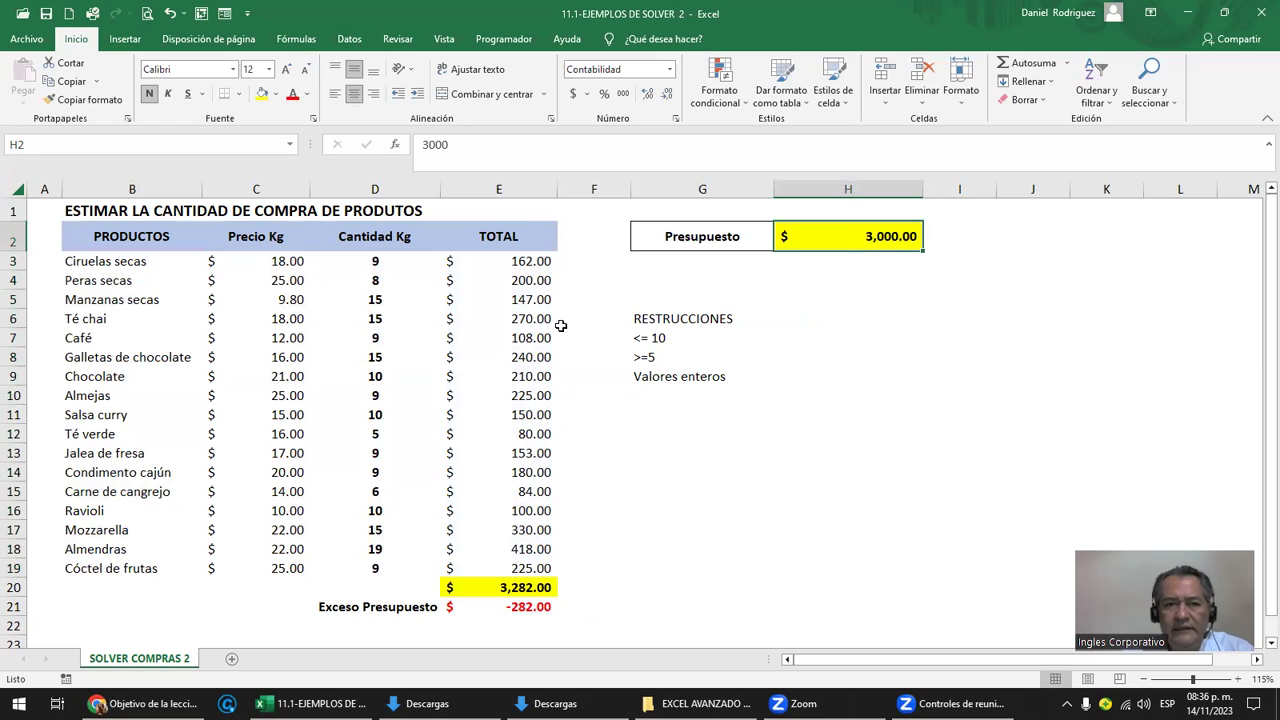
click(373, 272)
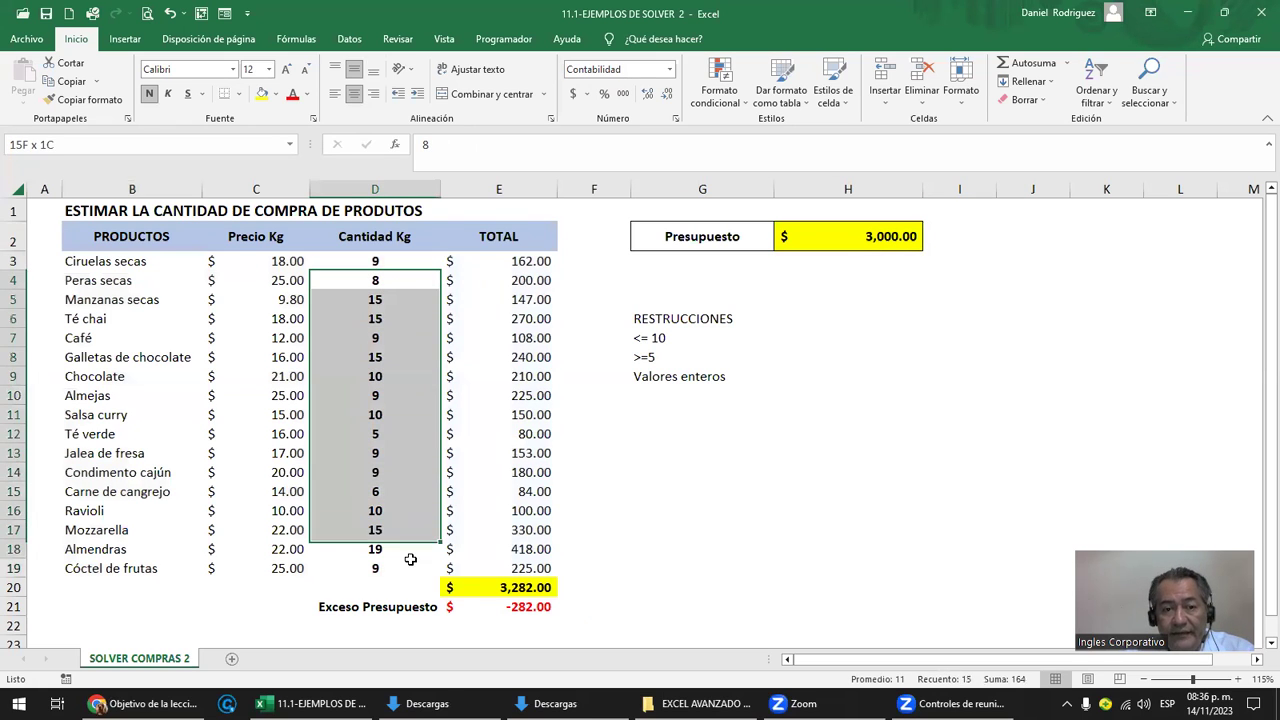
drag(383, 459, 378, 568)
click(538, 587)
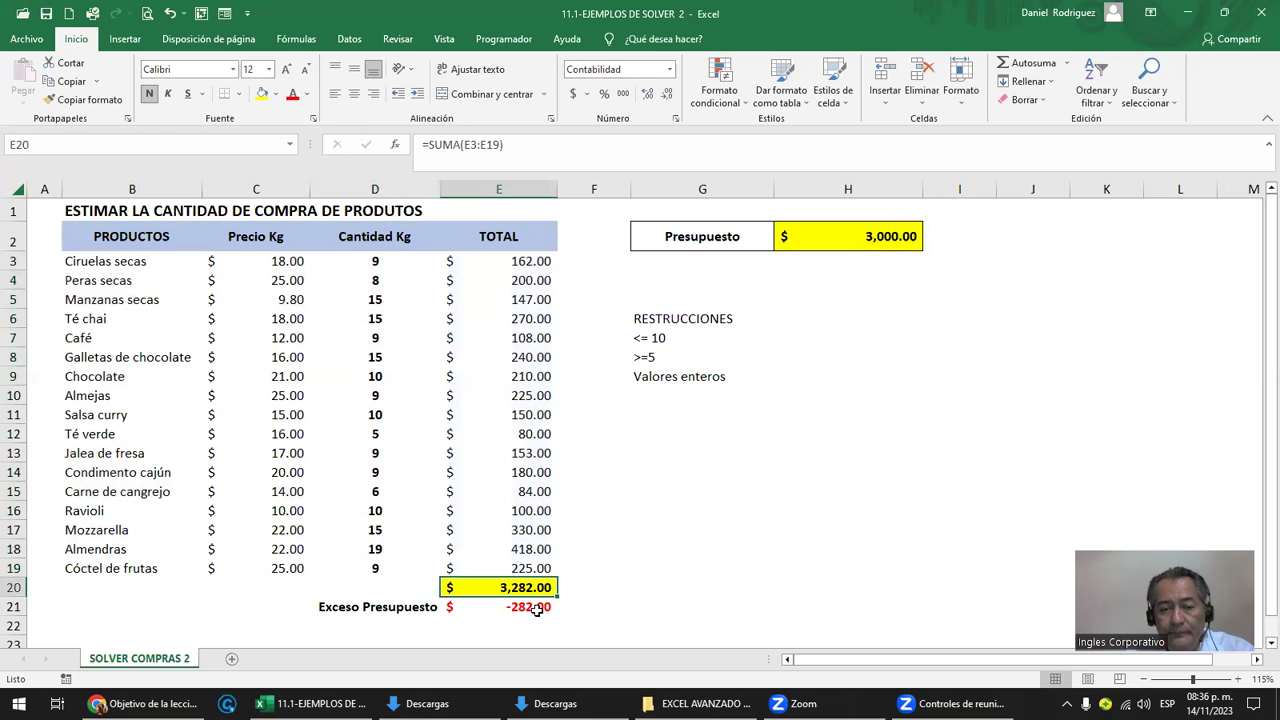
click(537, 609)
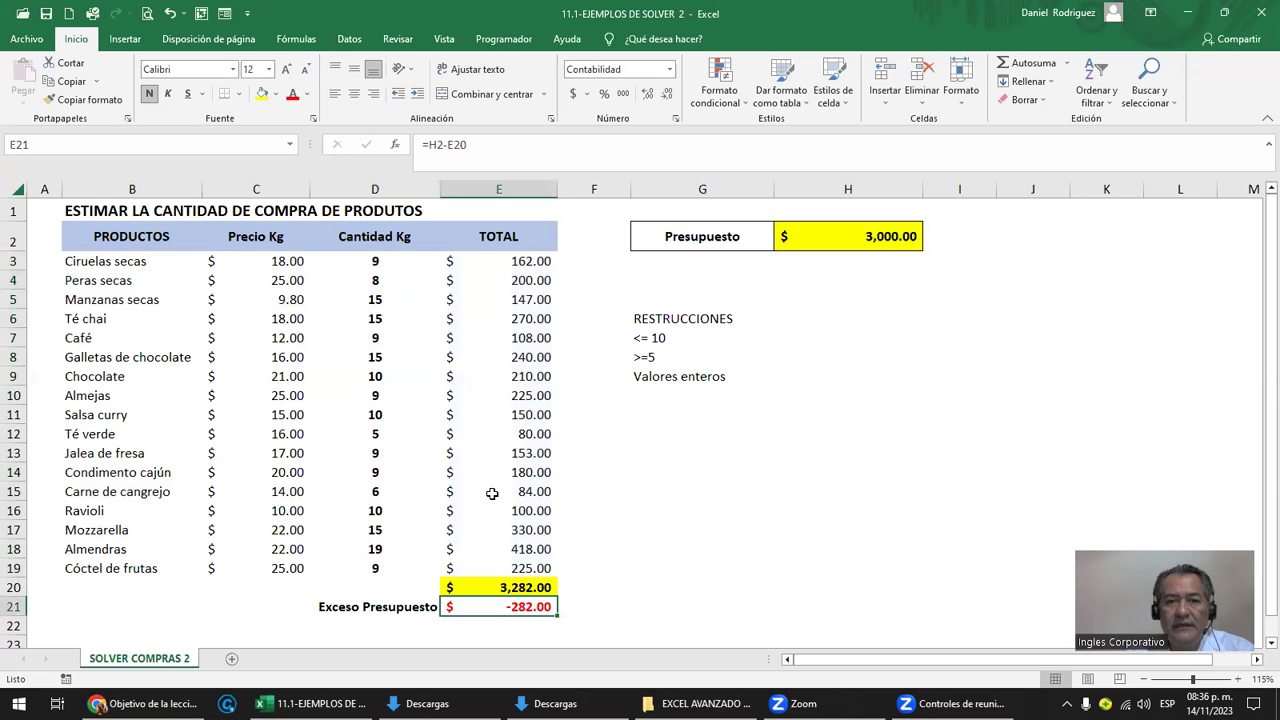
click(647, 341)
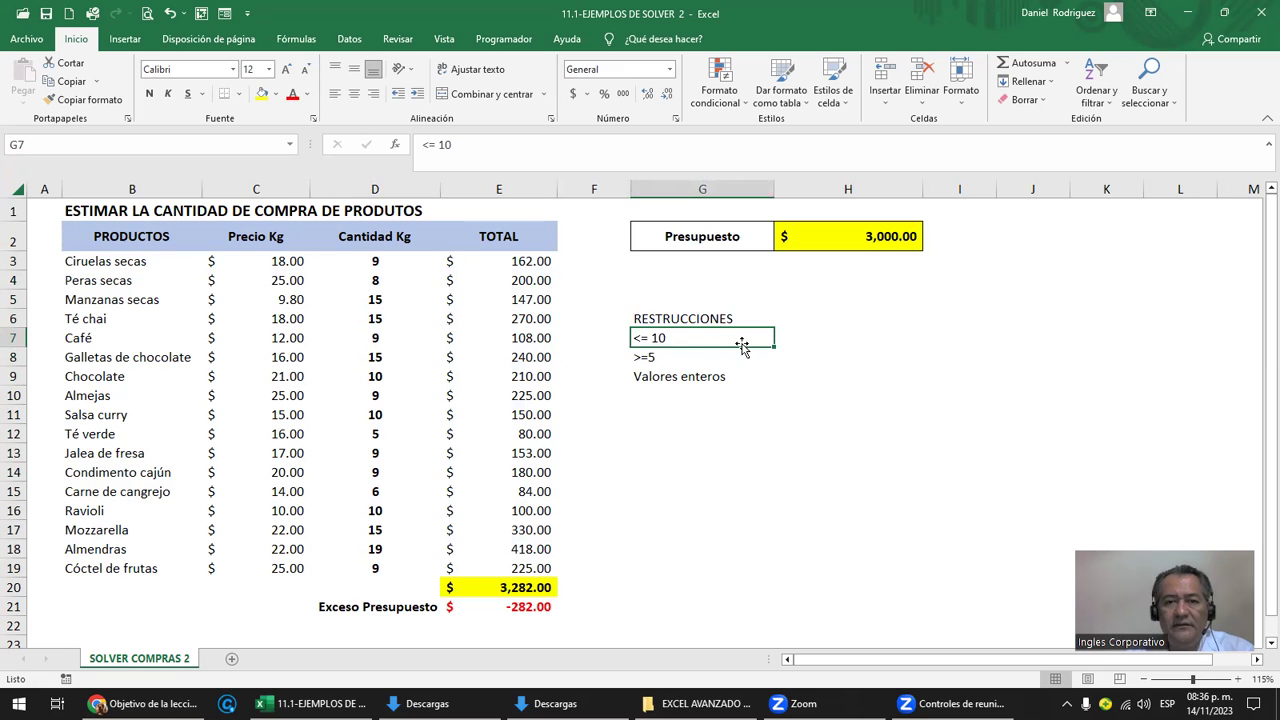
Step: Review the >=5 and <= 10 restriction notes against the product table and quantities
click(651, 358)
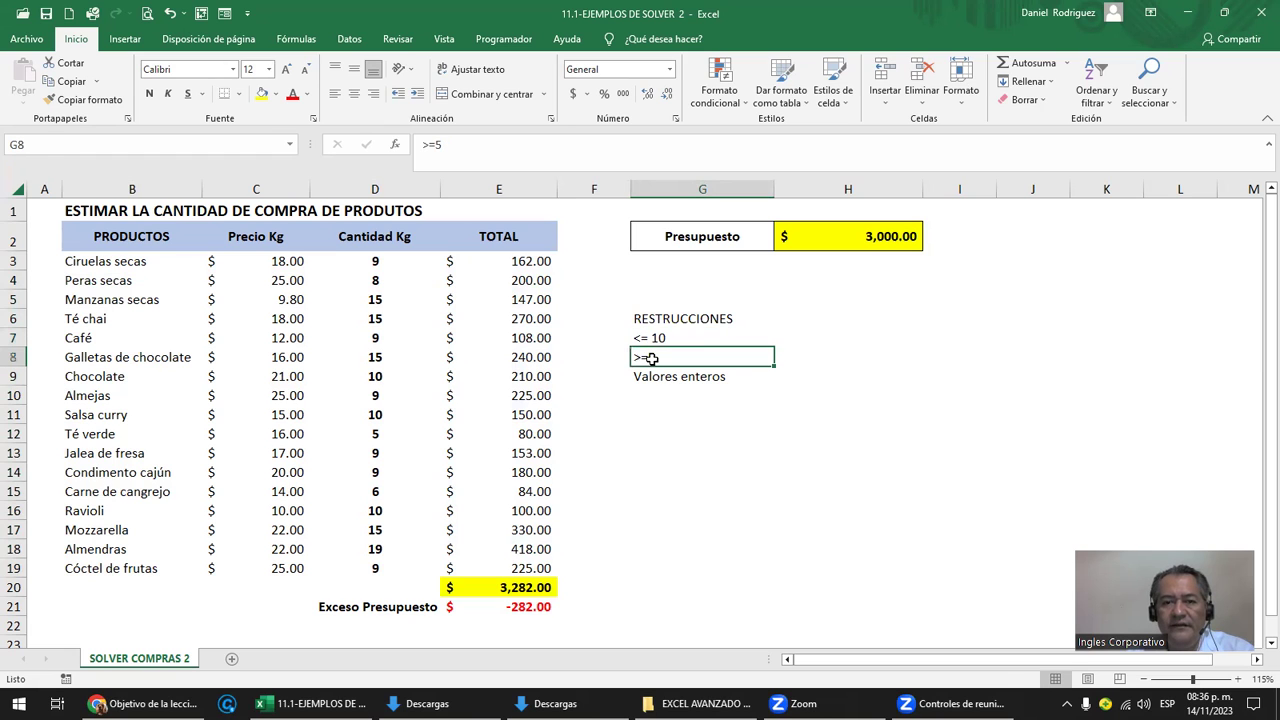
drag(653, 354, 652, 338)
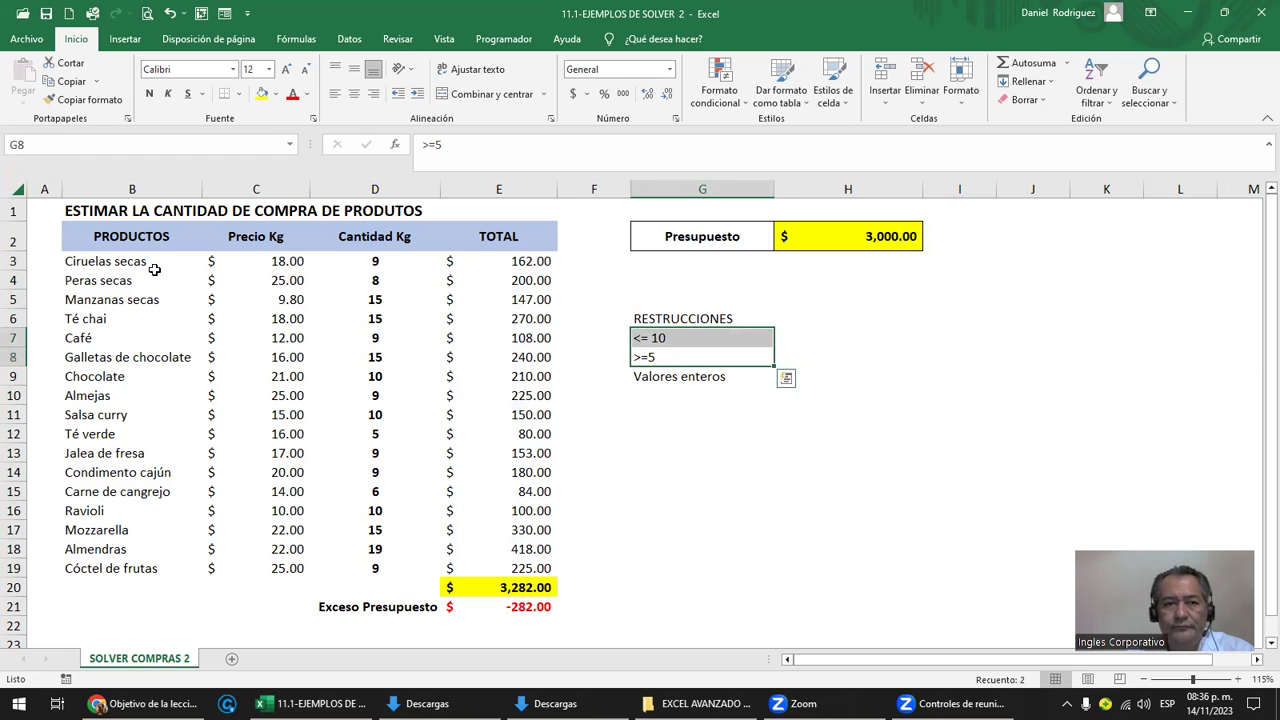
drag(150, 264, 510, 572)
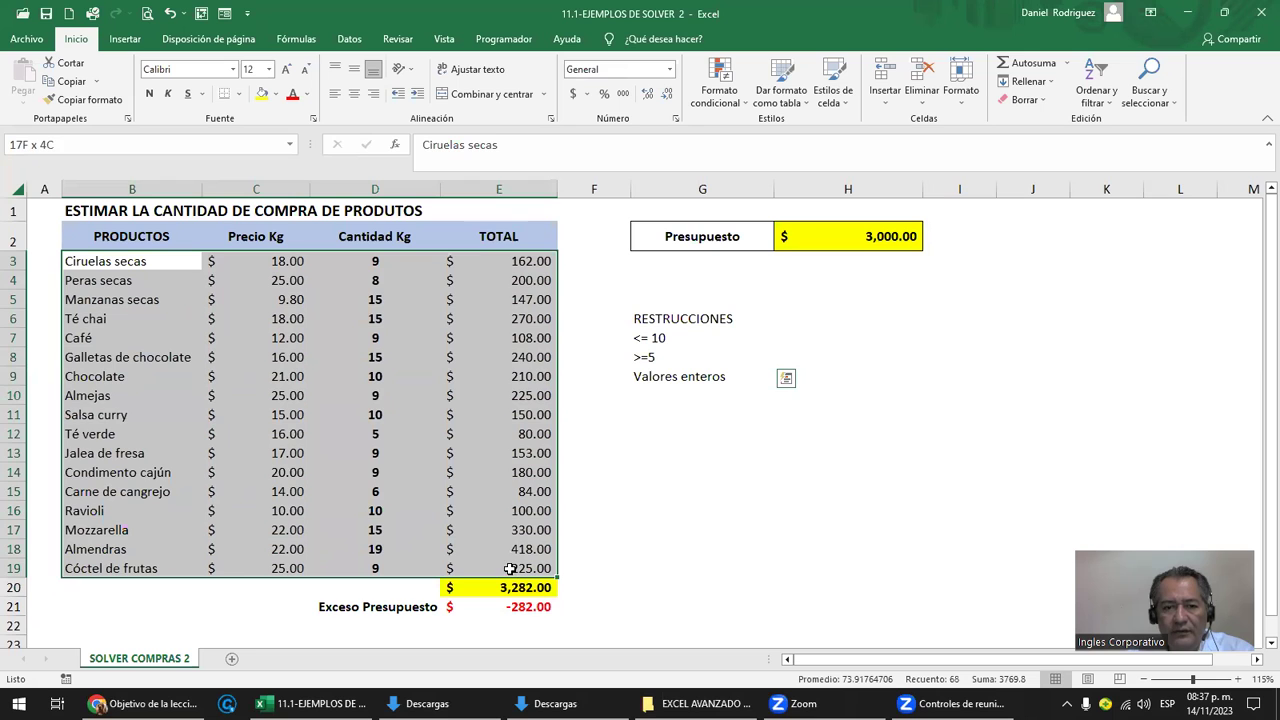
click(723, 455)
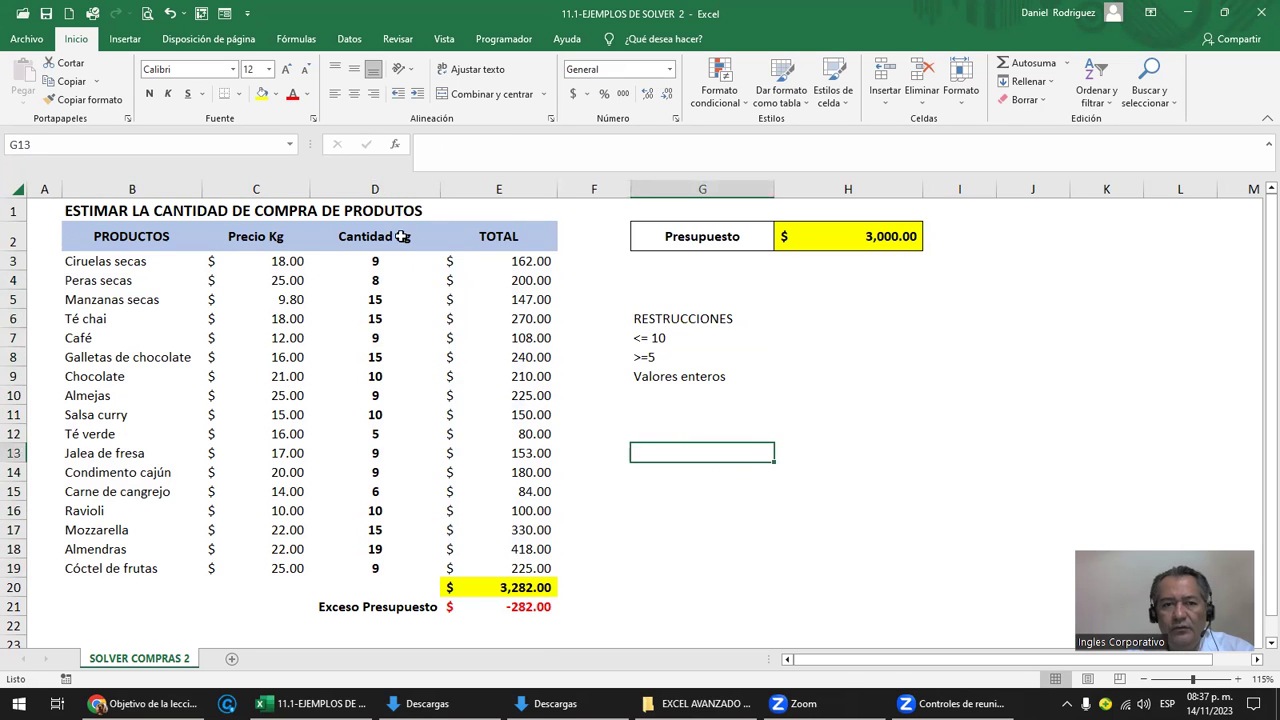
click(388, 188)
drag(665, 316, 683, 378)
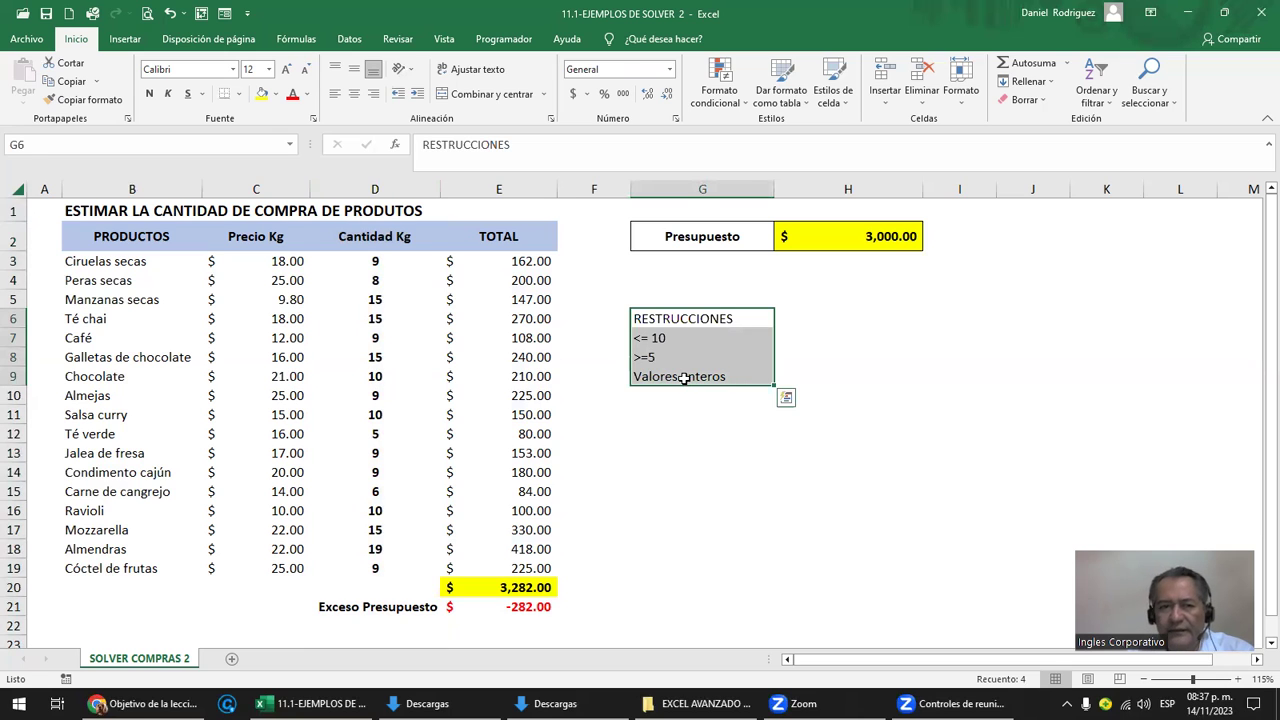
click(660, 458)
drag(375, 261, 380, 568)
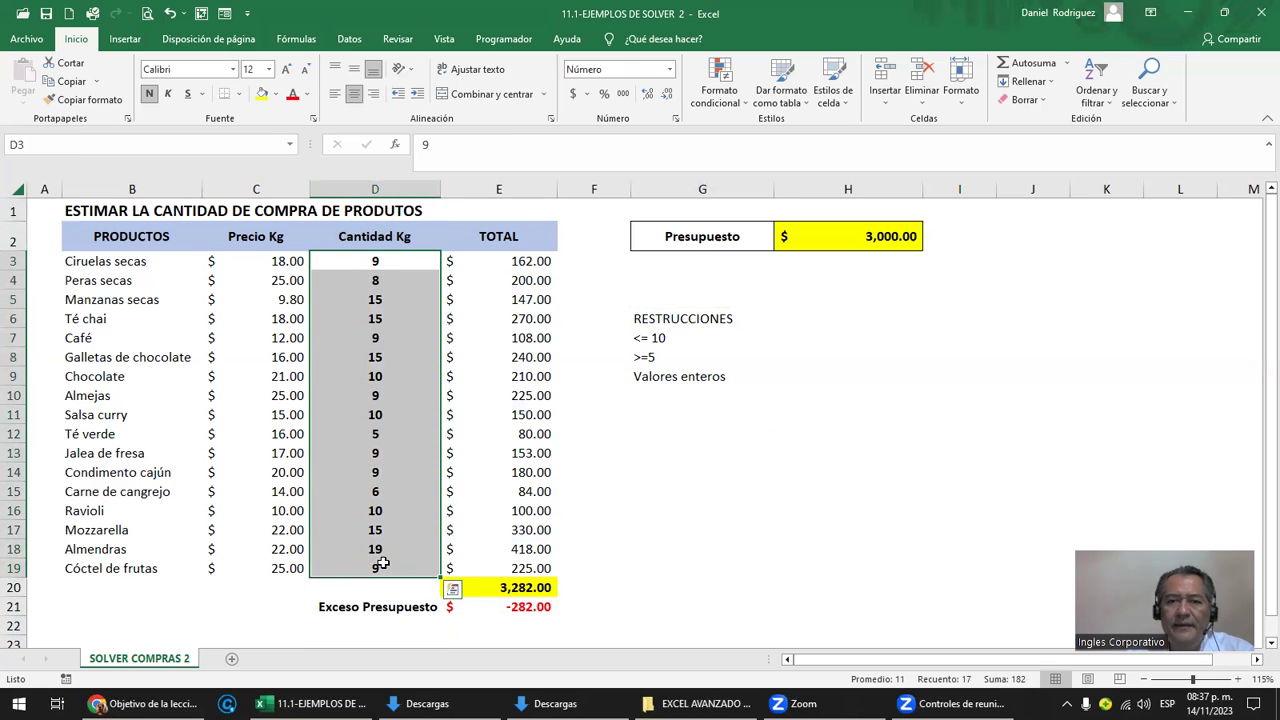
Step: Set the H2 budget to 2,800 and confirm the excess in E21 is -482.00
click(876, 237)
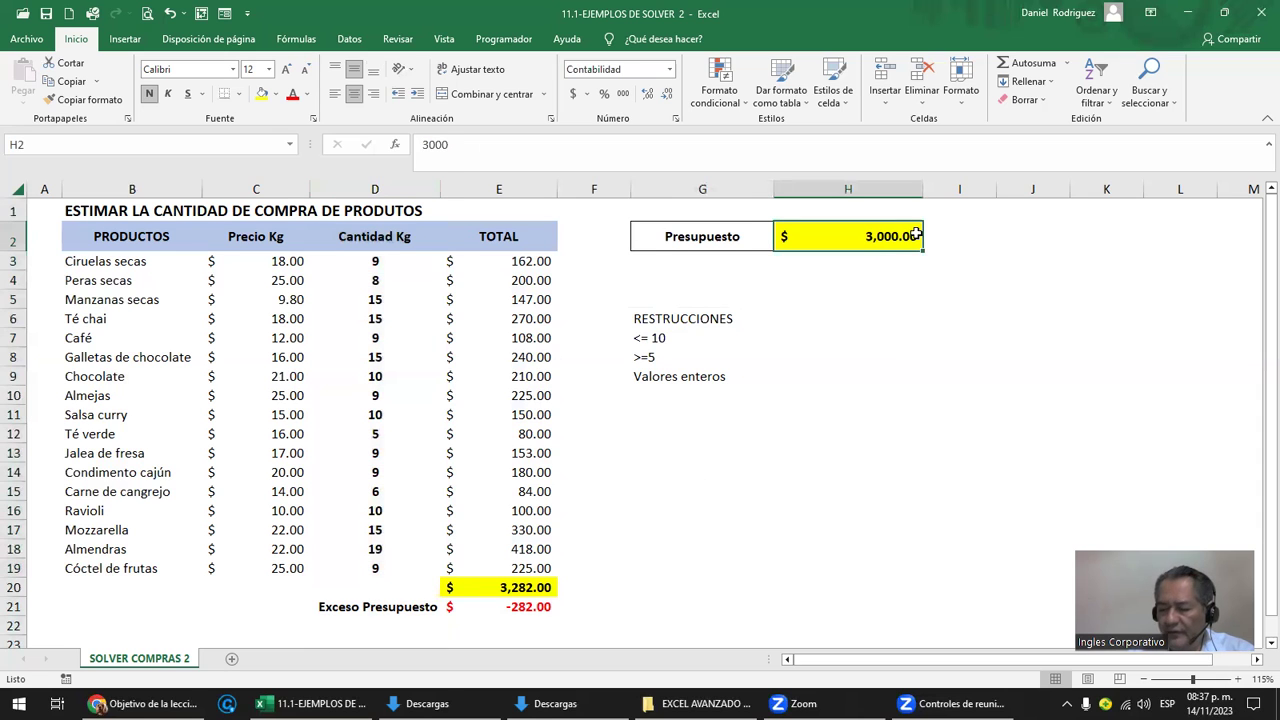
text(2,800)
key(Return)
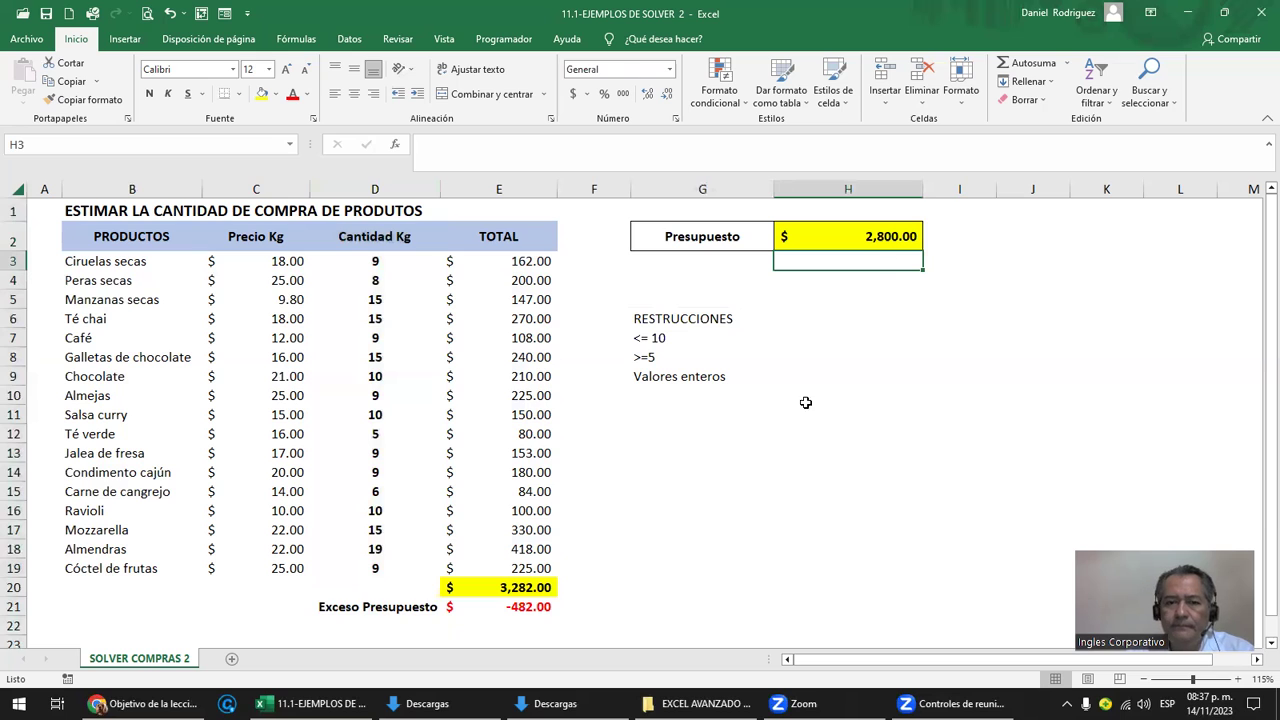
click(537, 609)
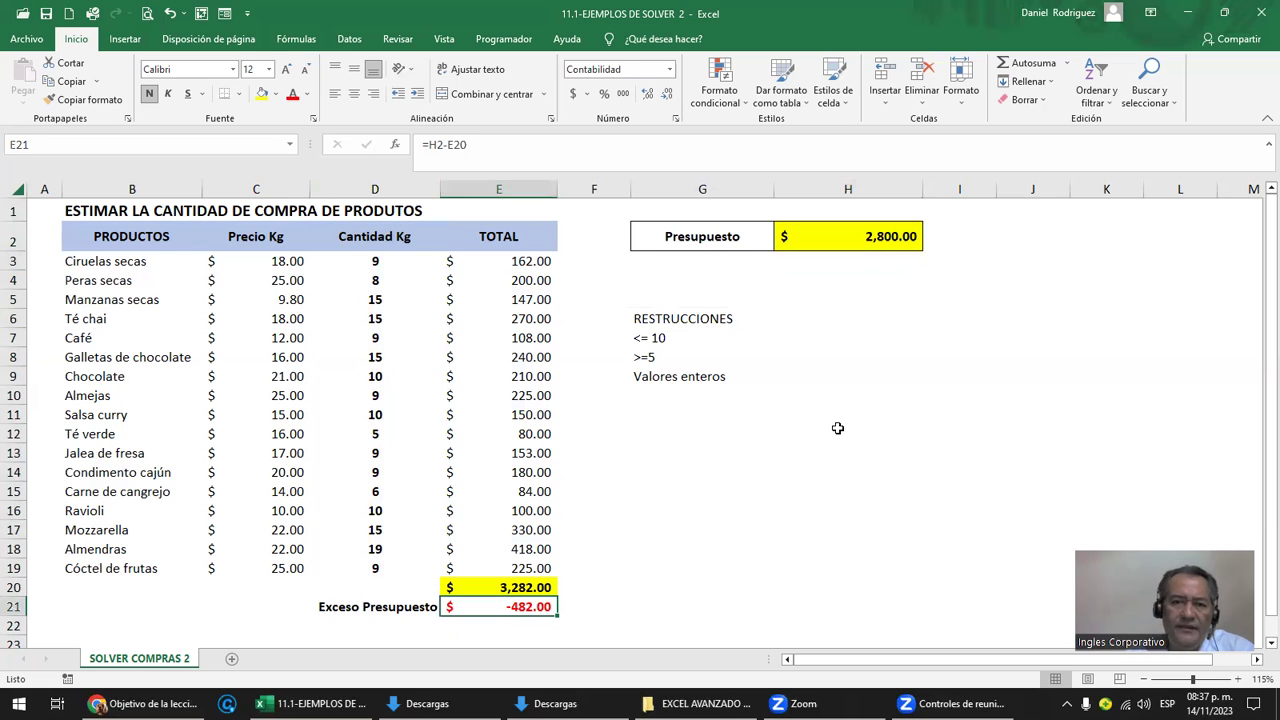
click(867, 232)
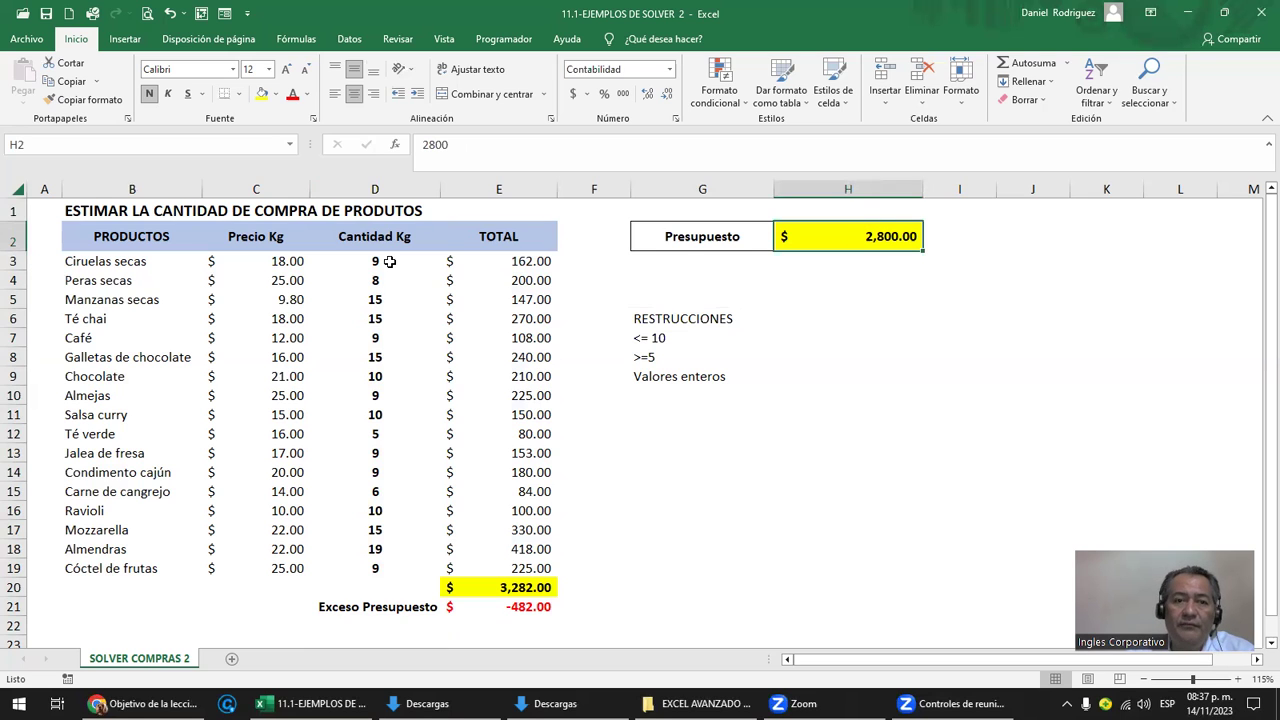
drag(383, 261, 389, 568)
Step: Select the E20 grand total and open Solver from the Datos tab
drag(640, 410, 774, 549)
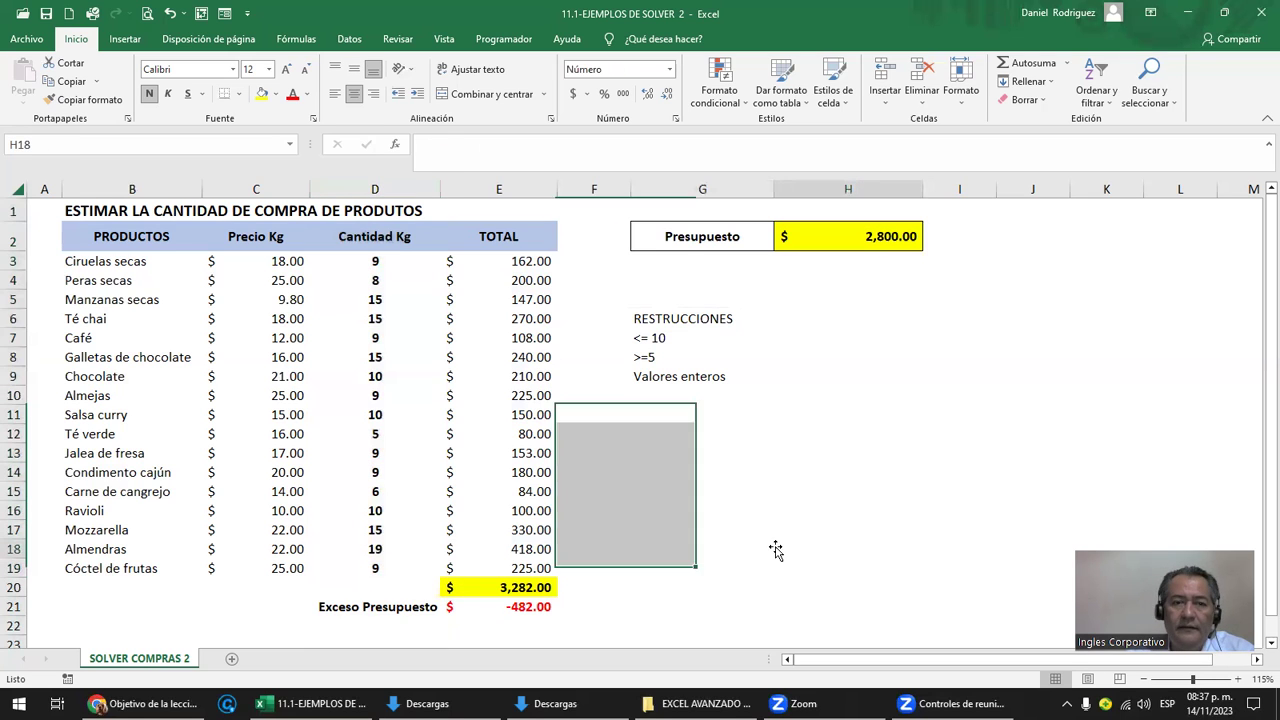
click(800, 549)
click(512, 589)
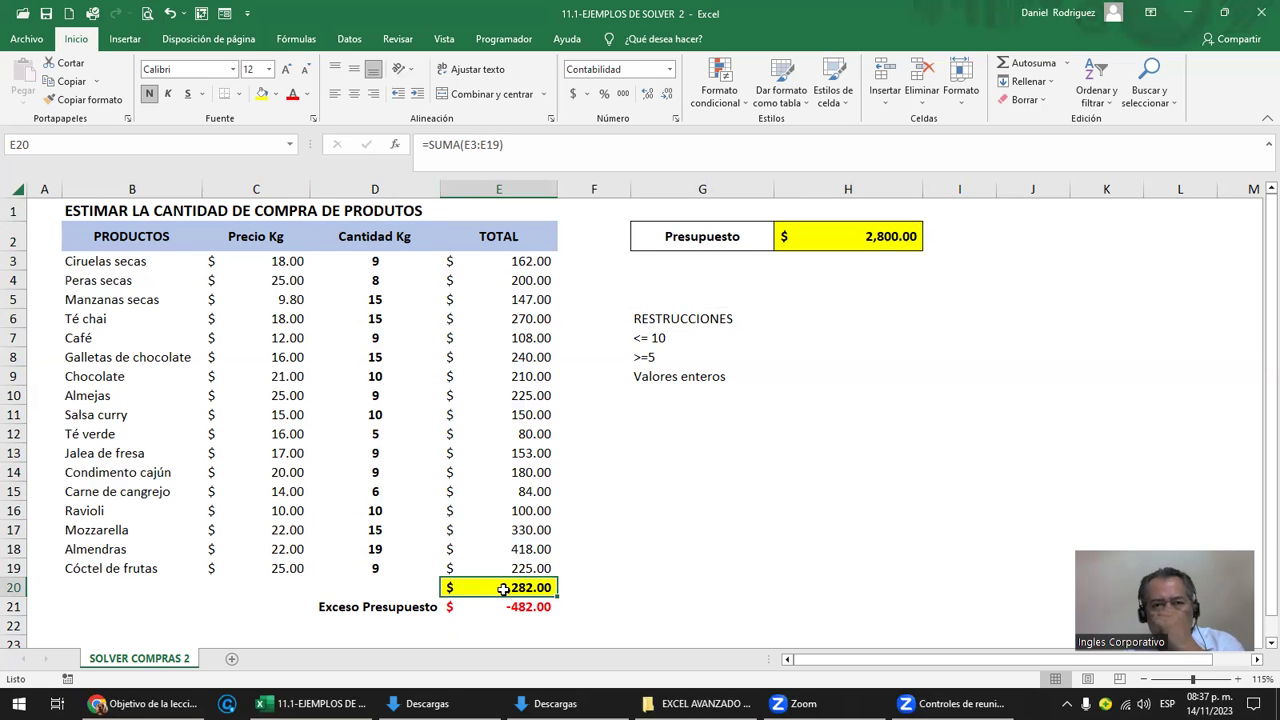
click(349, 39)
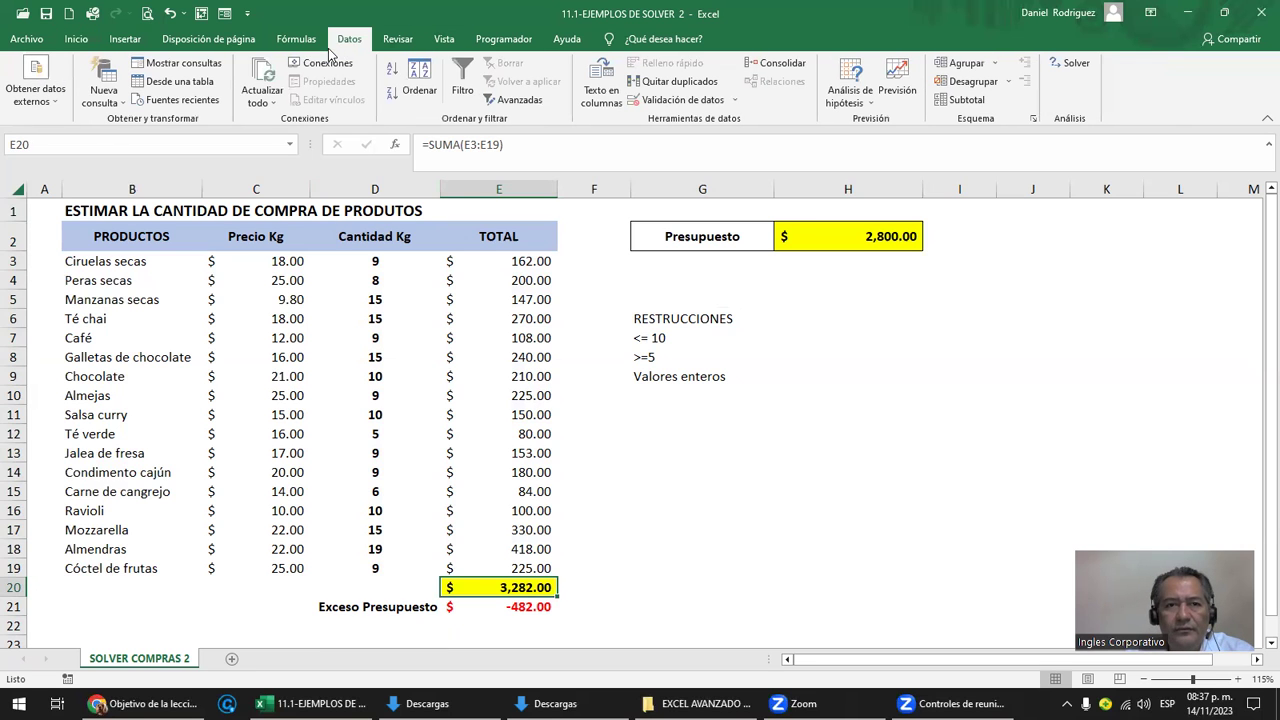
click(1066, 64)
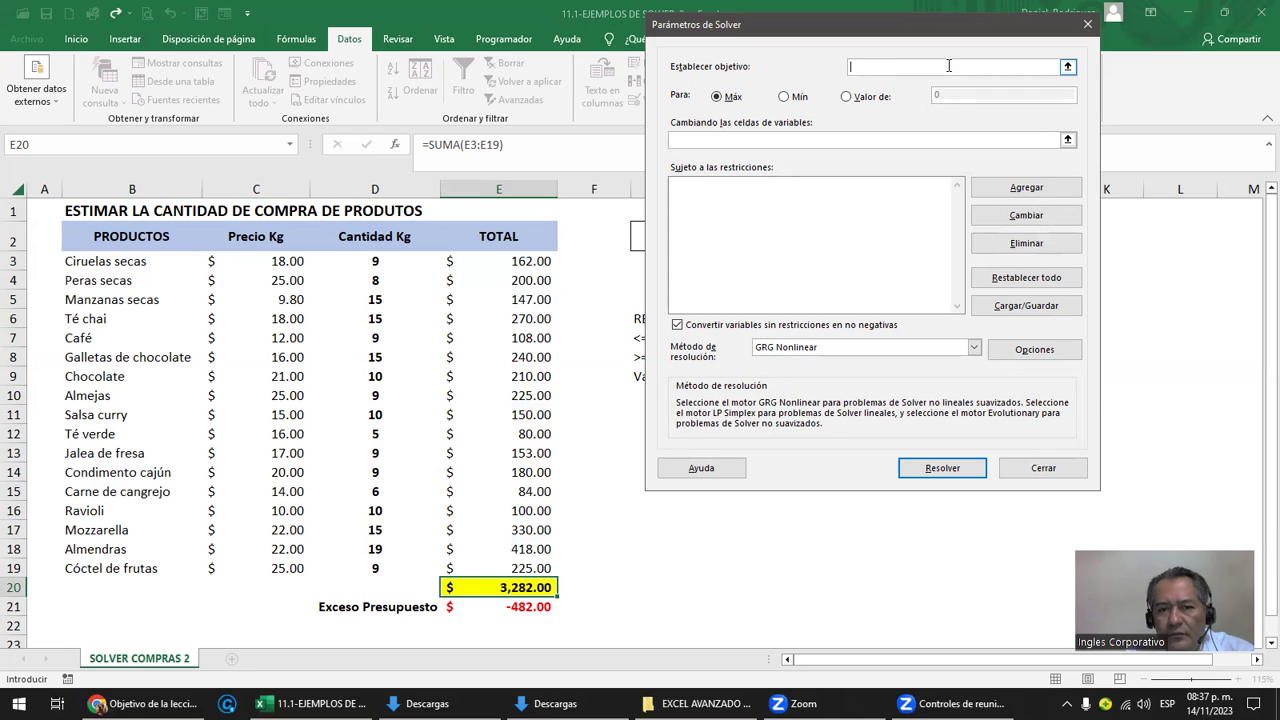
Step: Set the Solver objective to $E$20 with a target value of 2800
click(527, 590)
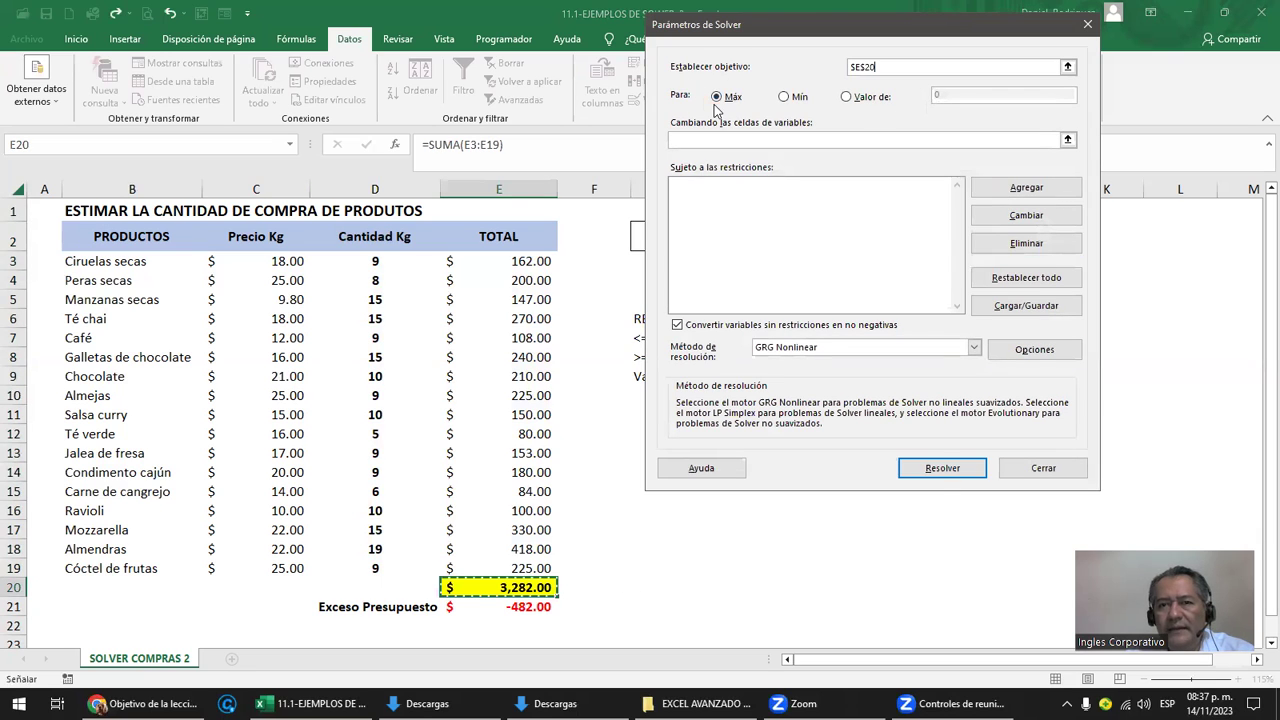
click(851, 96)
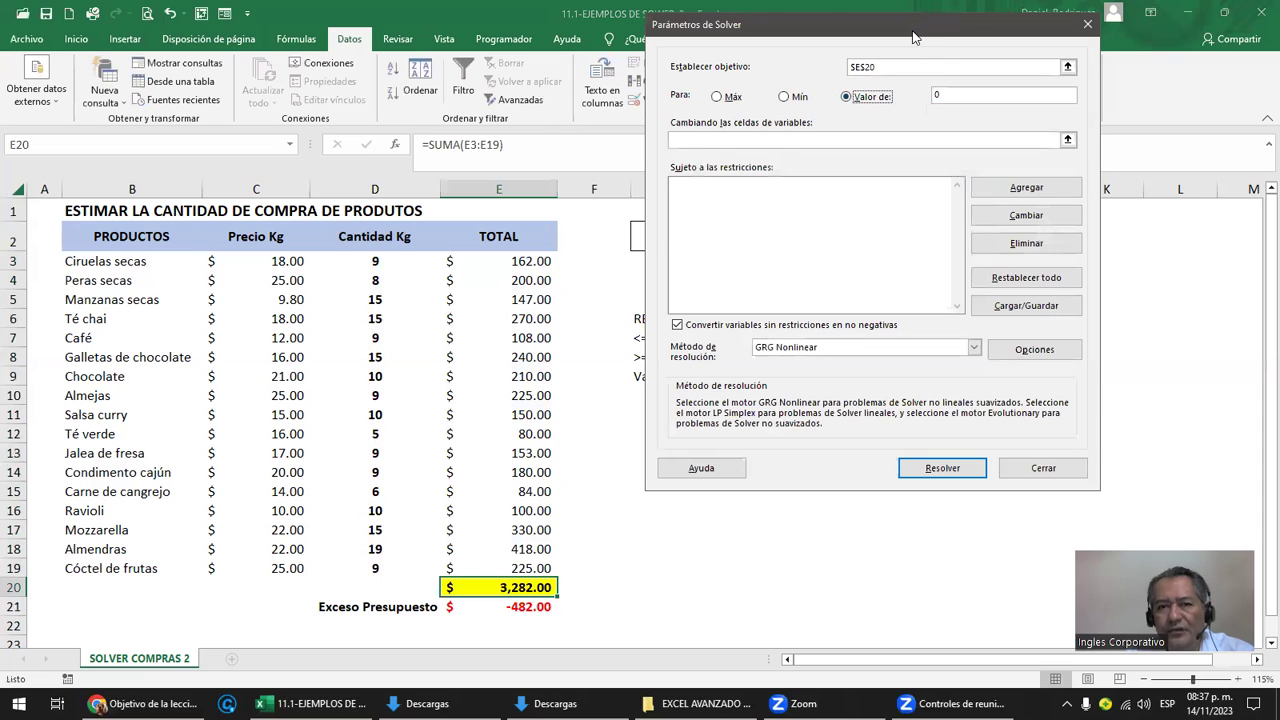
drag(912, 37, 462, 60)
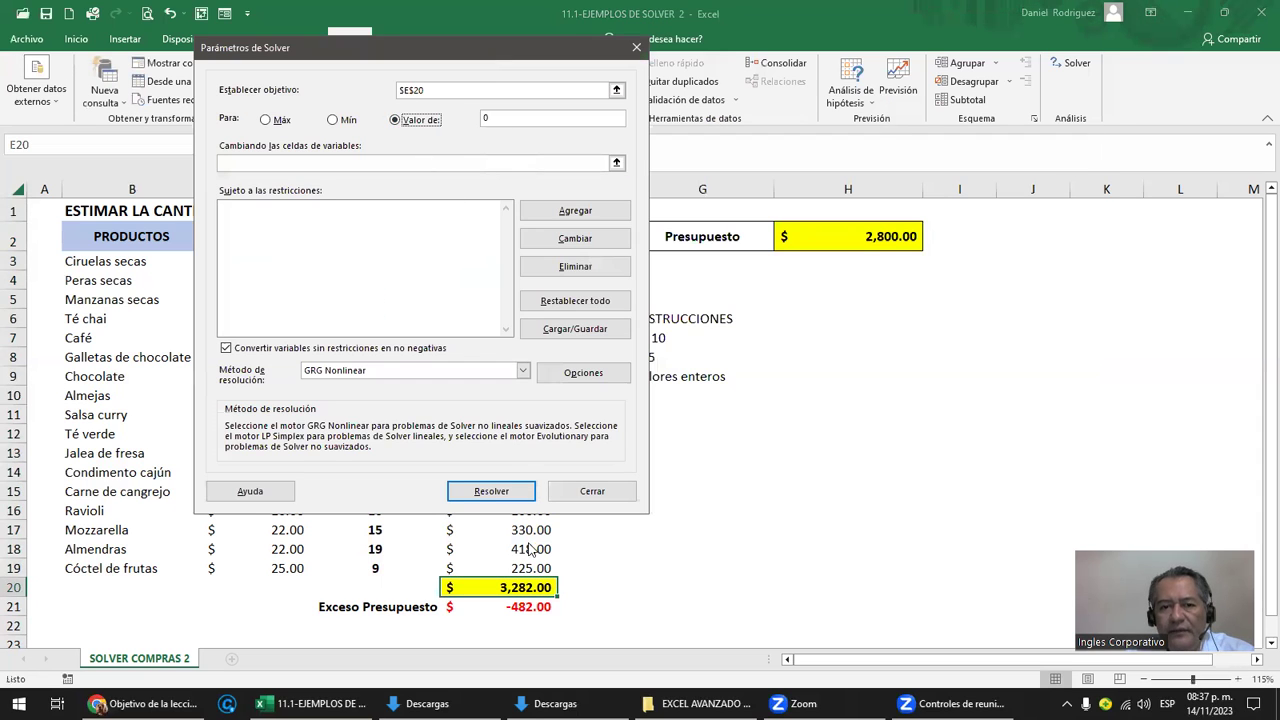
click(490, 119)
text(2800)
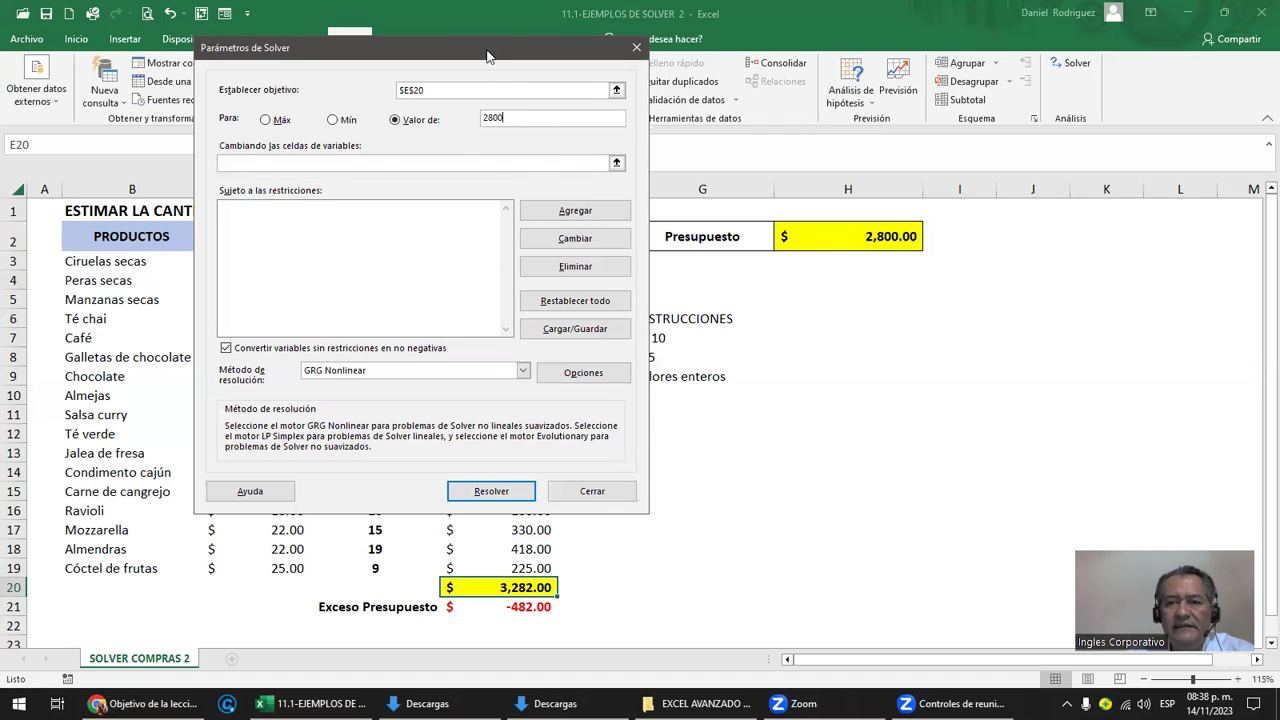
Step: Use $D$3:$D$19 as the variable cells and run Solver
drag(487, 55, 986, 40)
click(770, 146)
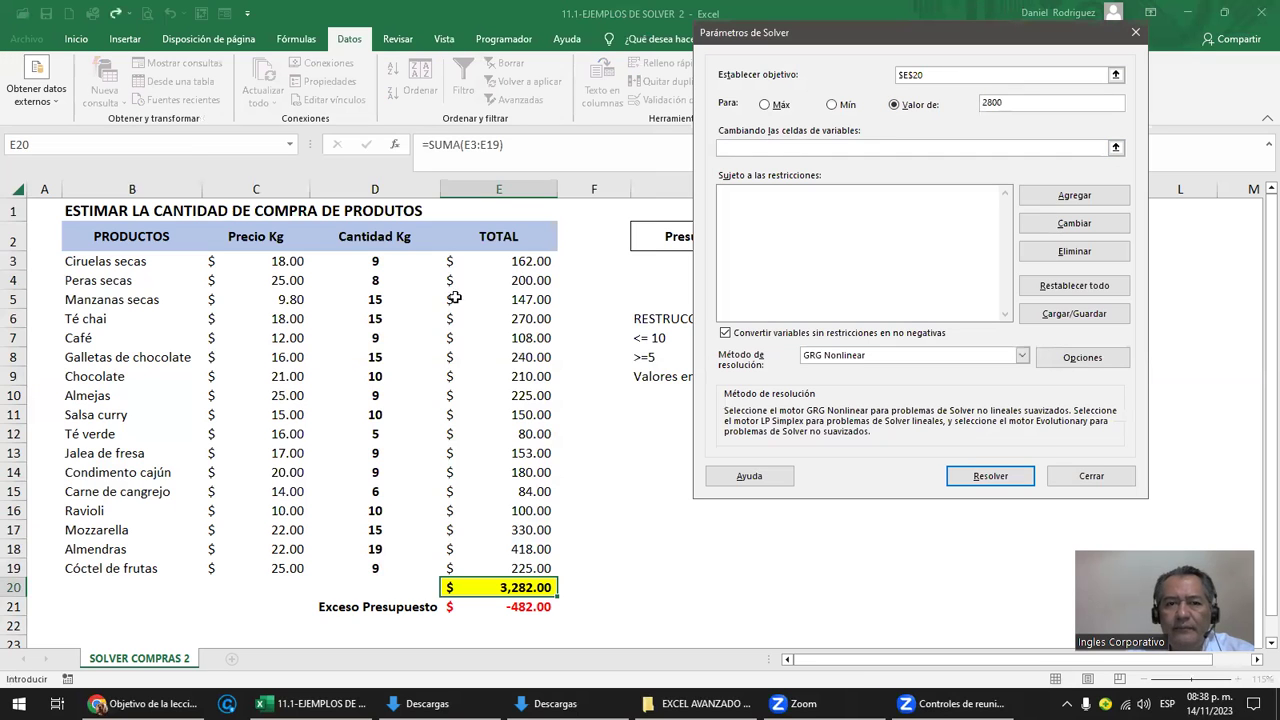
click(370, 248)
drag(370, 262, 358, 325)
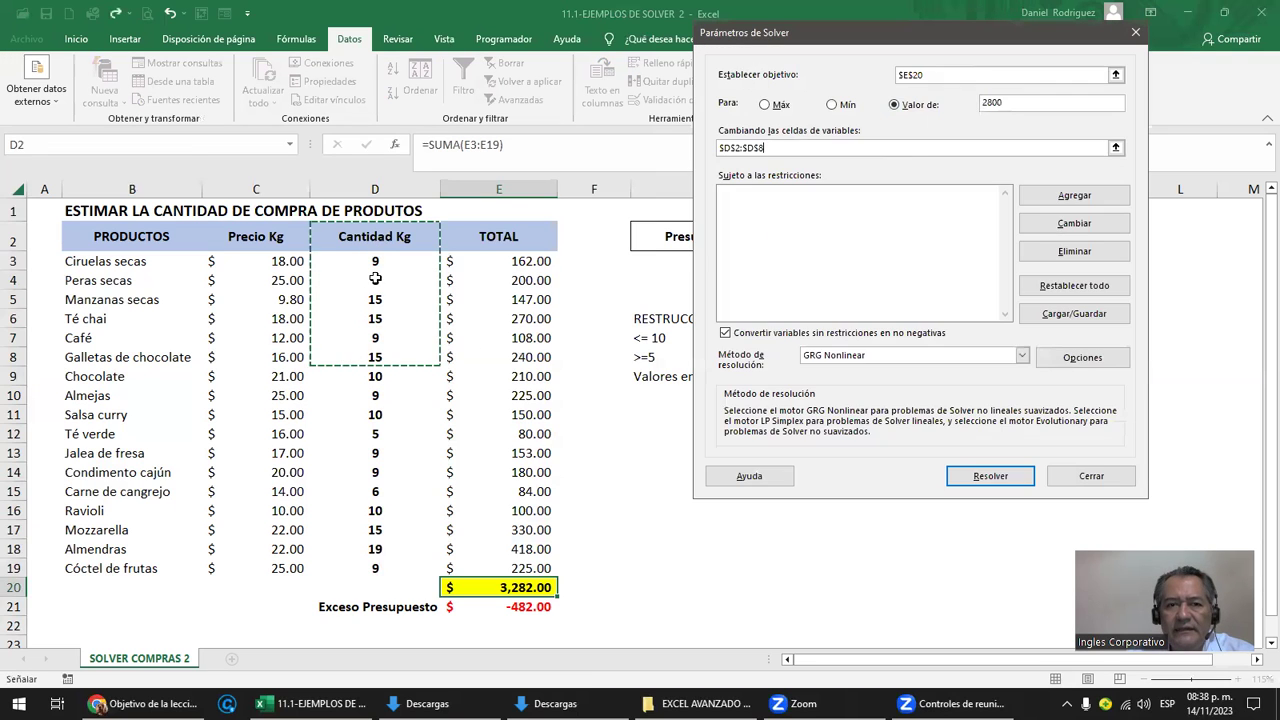
mouse_move(375, 263)
mouse_down()
mouse_move(368, 403)
mouse_move(397, 568)
mouse_up()
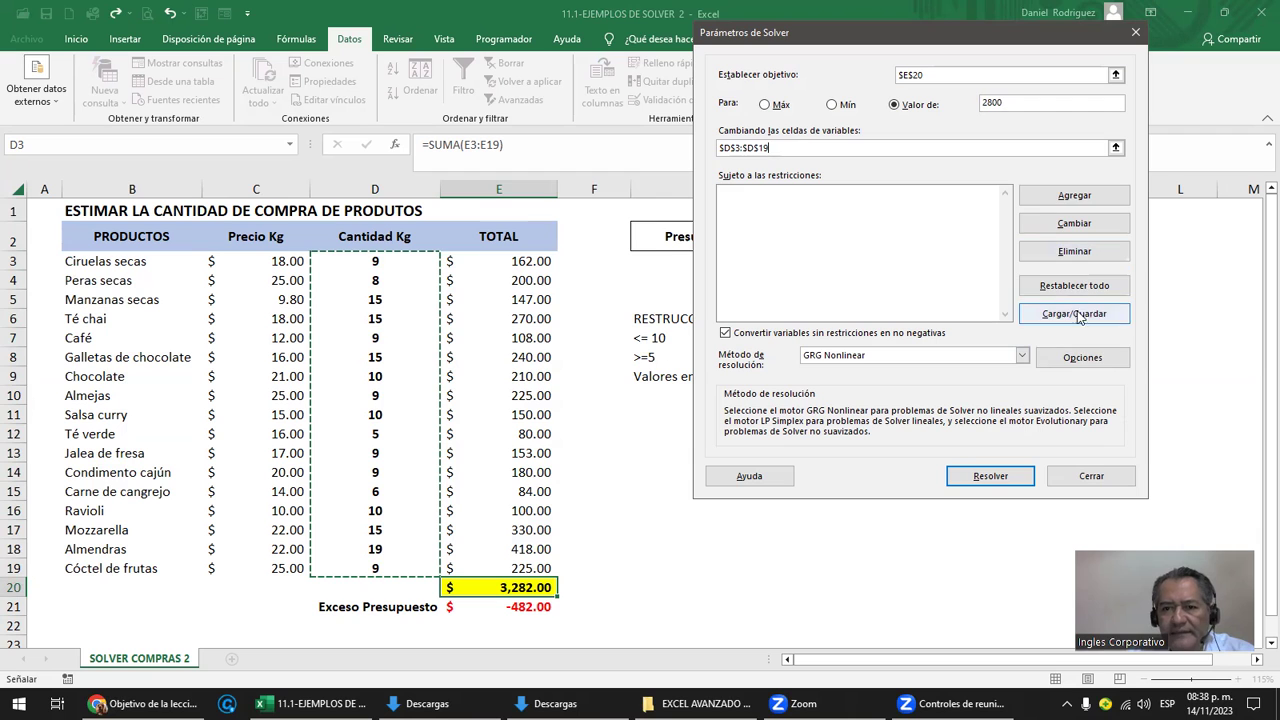
click(1002, 478)
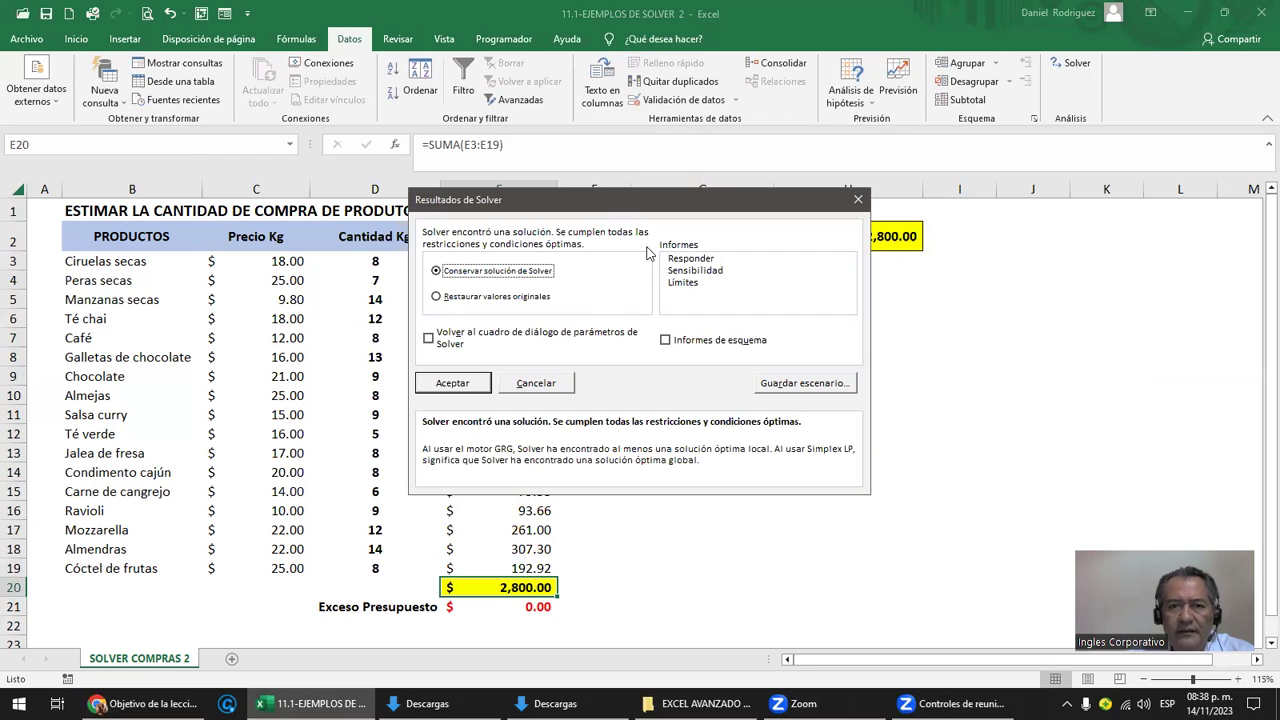
Step: Check the solved totals and keep the solution with returning to the parameters enabled
drag(643, 210, 960, 206)
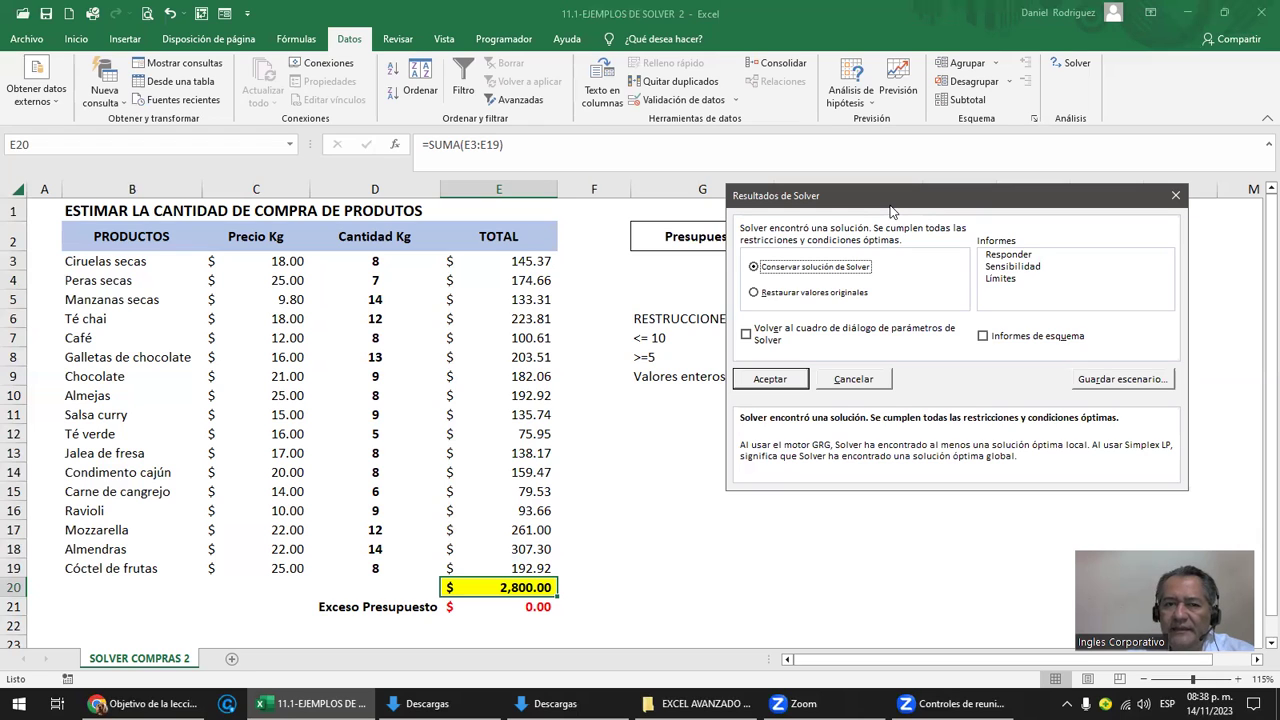
drag(893, 211, 834, 371)
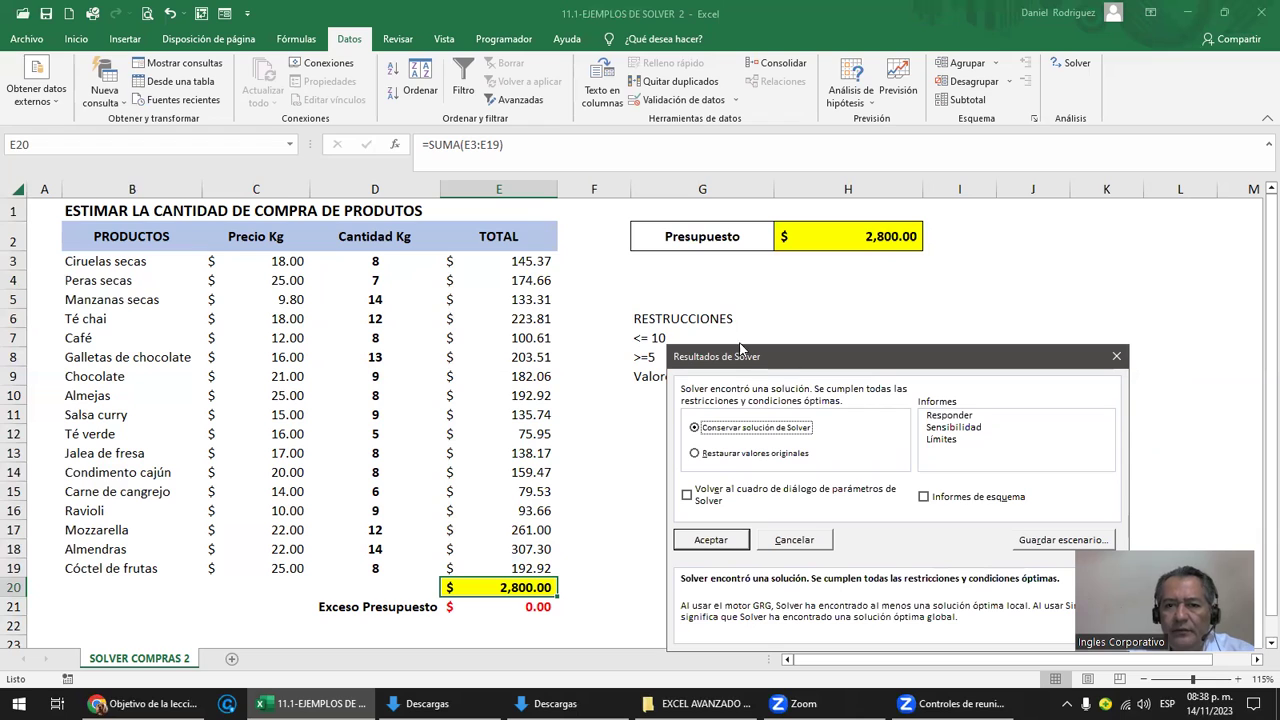
drag(786, 359, 713, 284)
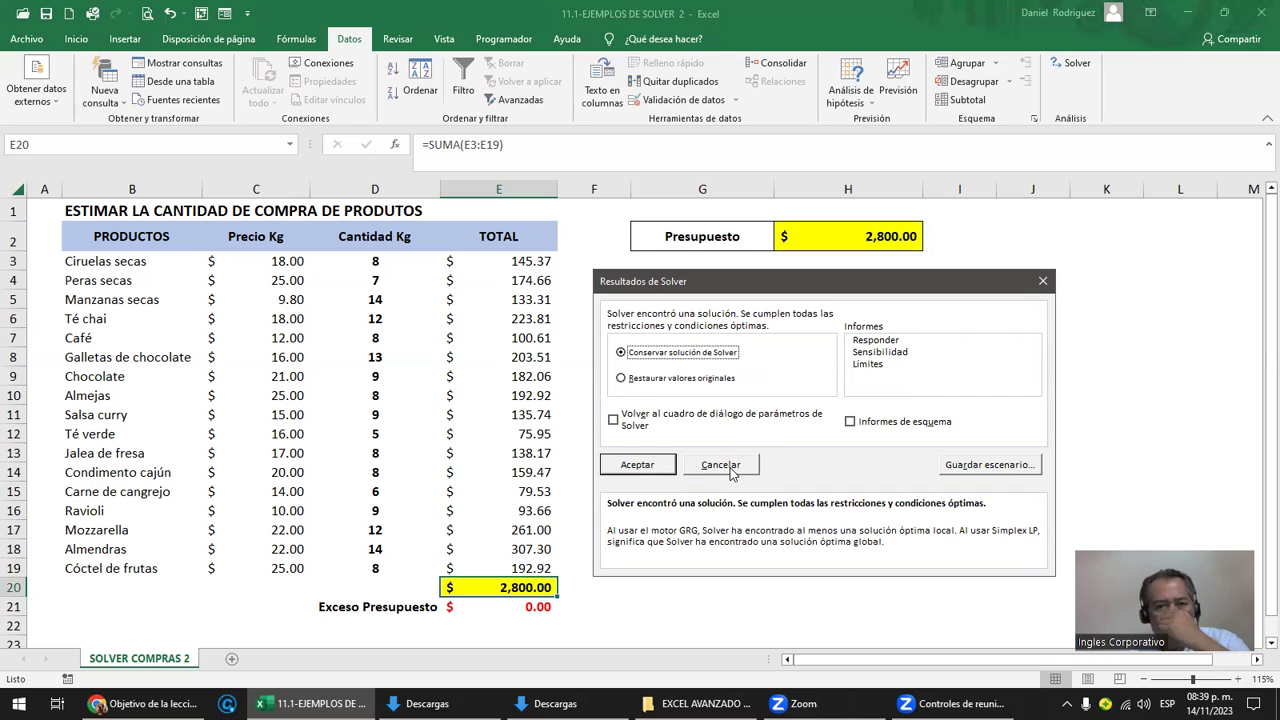
click(614, 422)
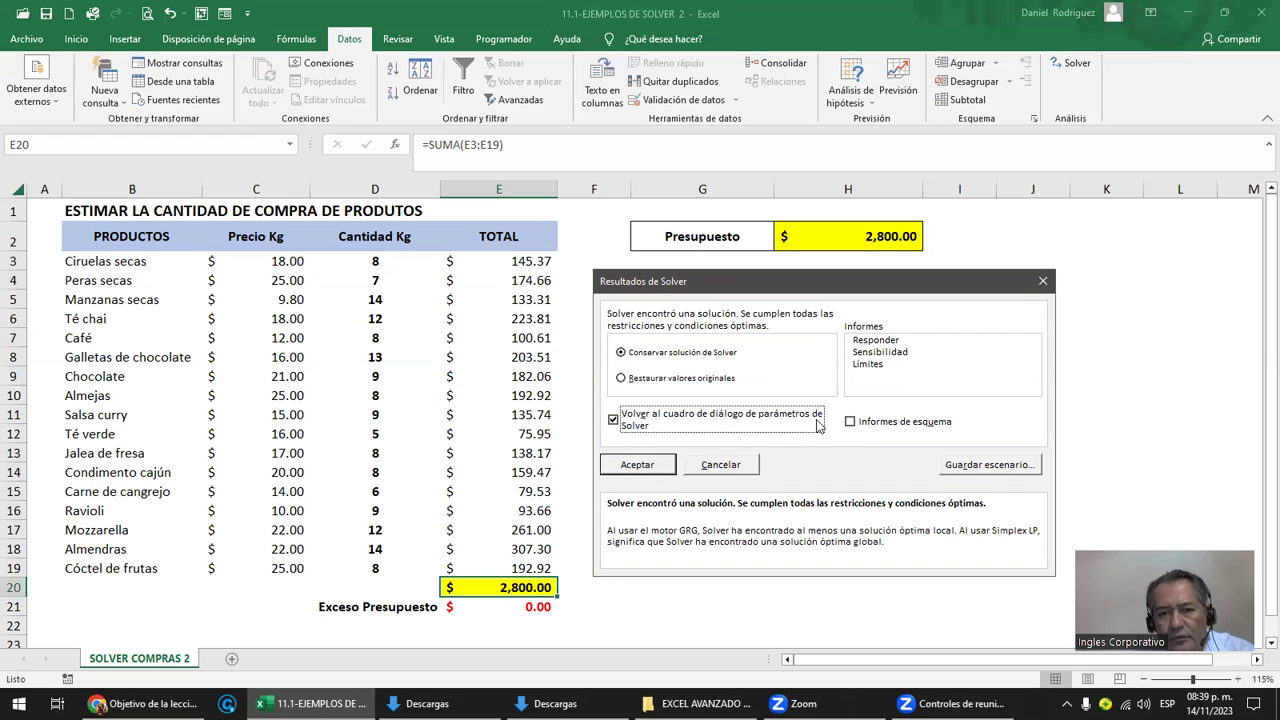
click(637, 465)
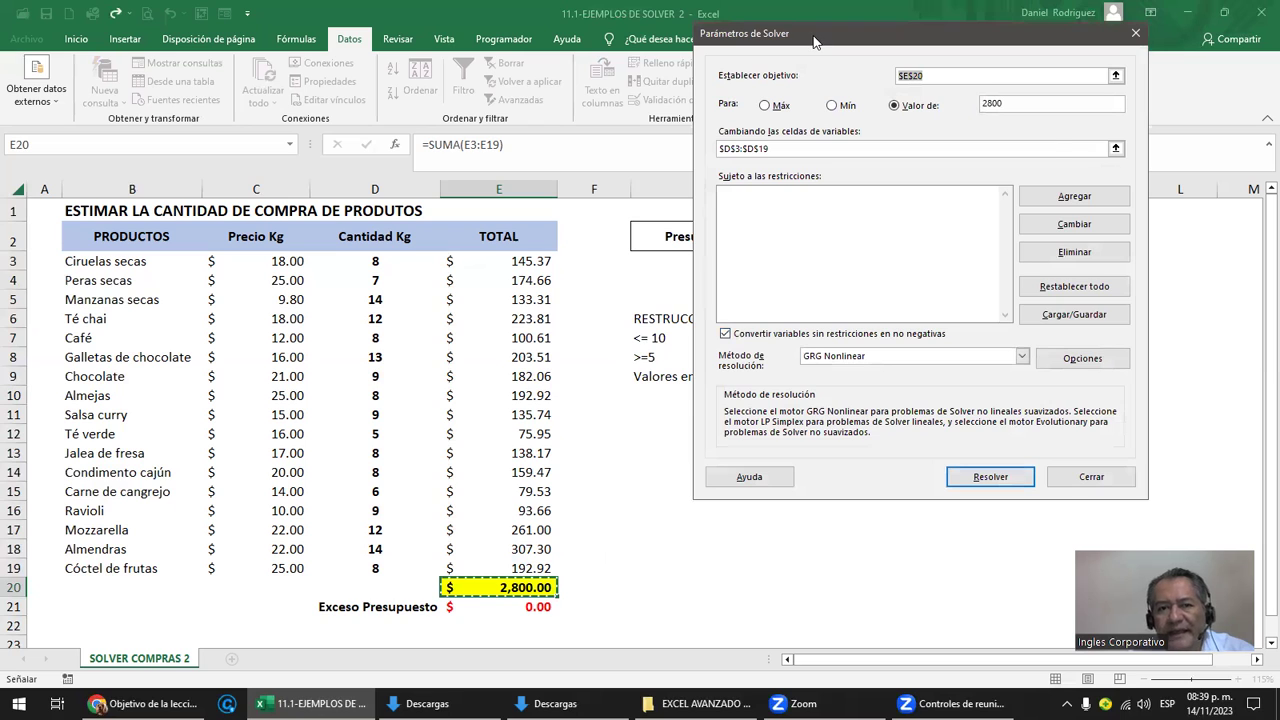
Step: Solve again, untick returning to the parameters, and keep the solution
drag(815, 42, 722, 117)
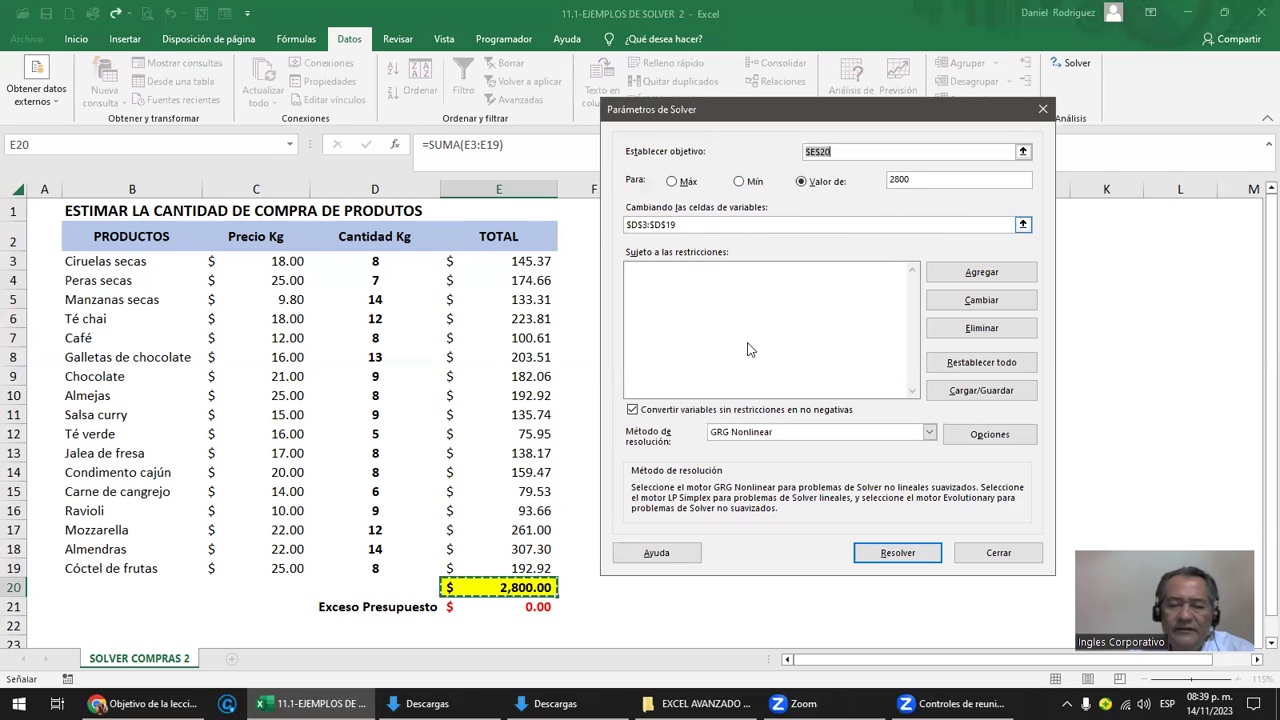
click(897, 553)
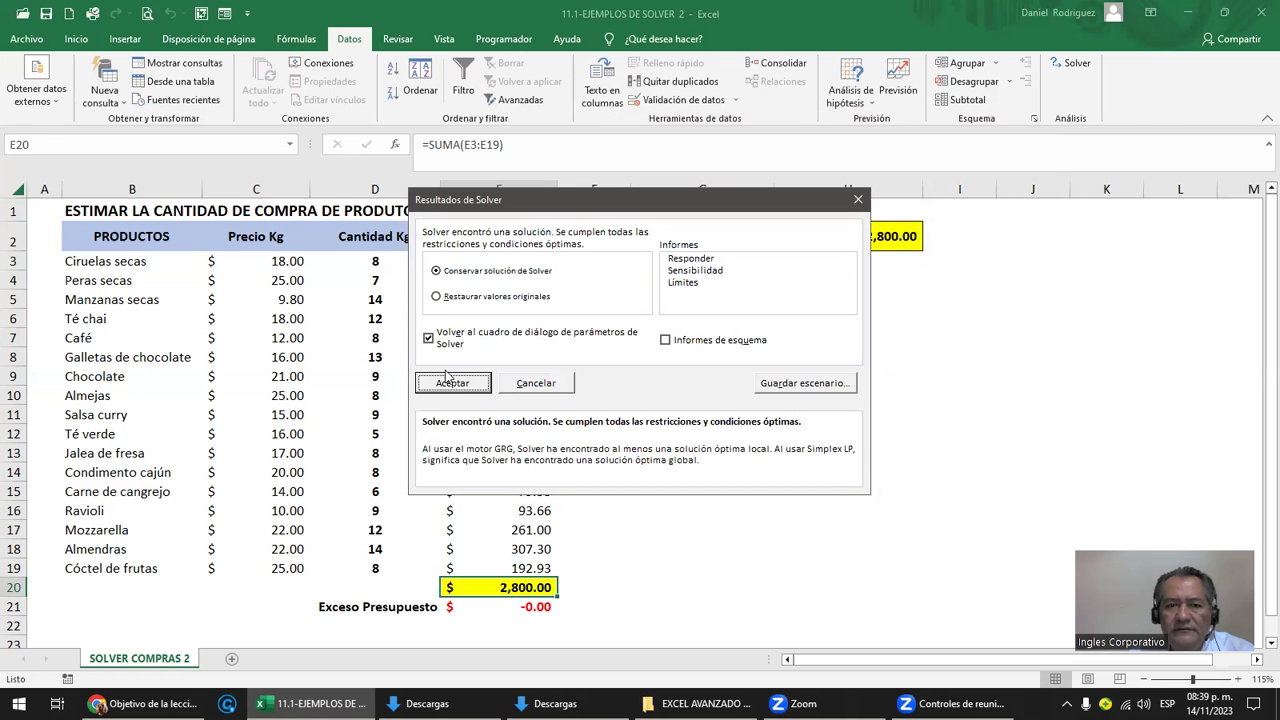
click(452, 384)
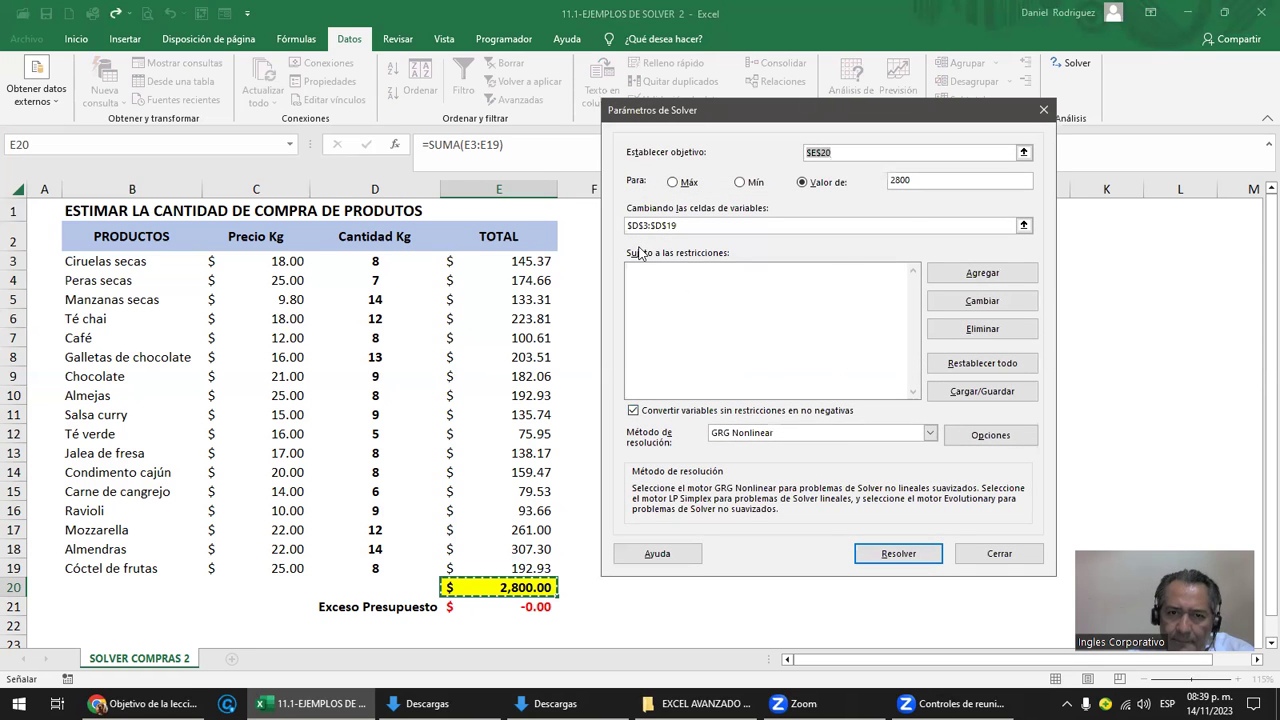
click(898, 553)
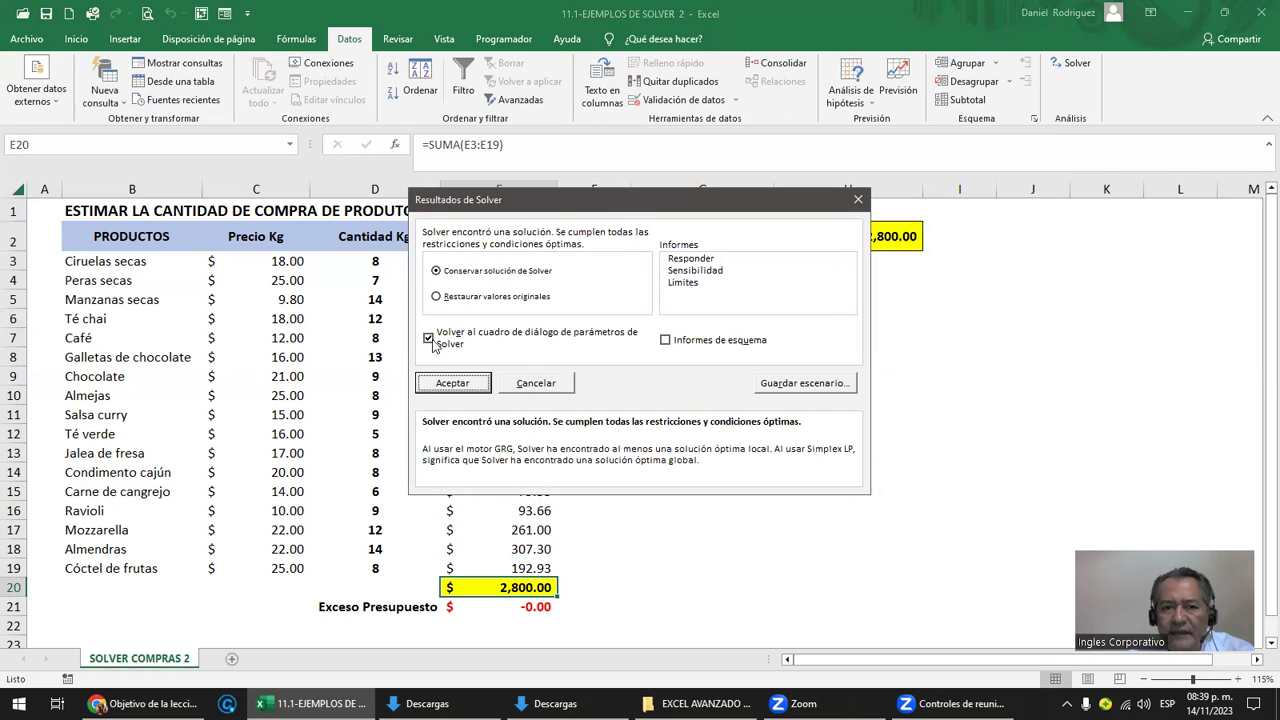
click(432, 343)
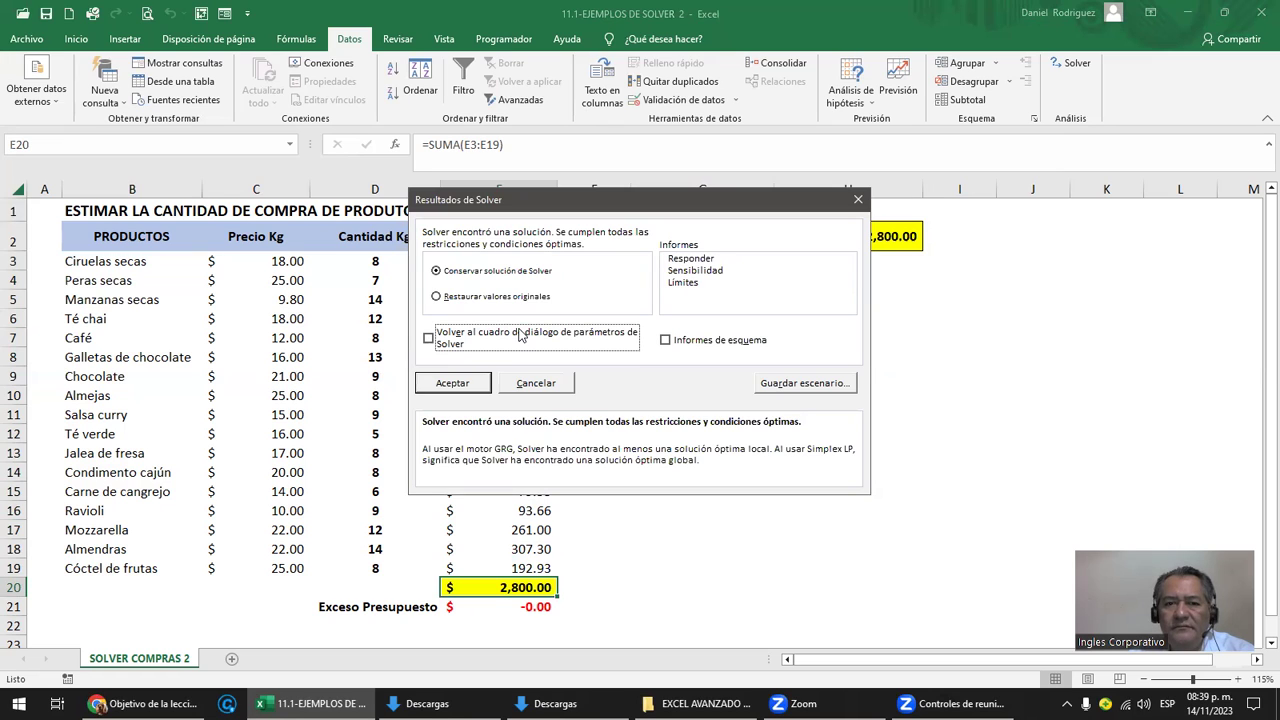
click(452, 385)
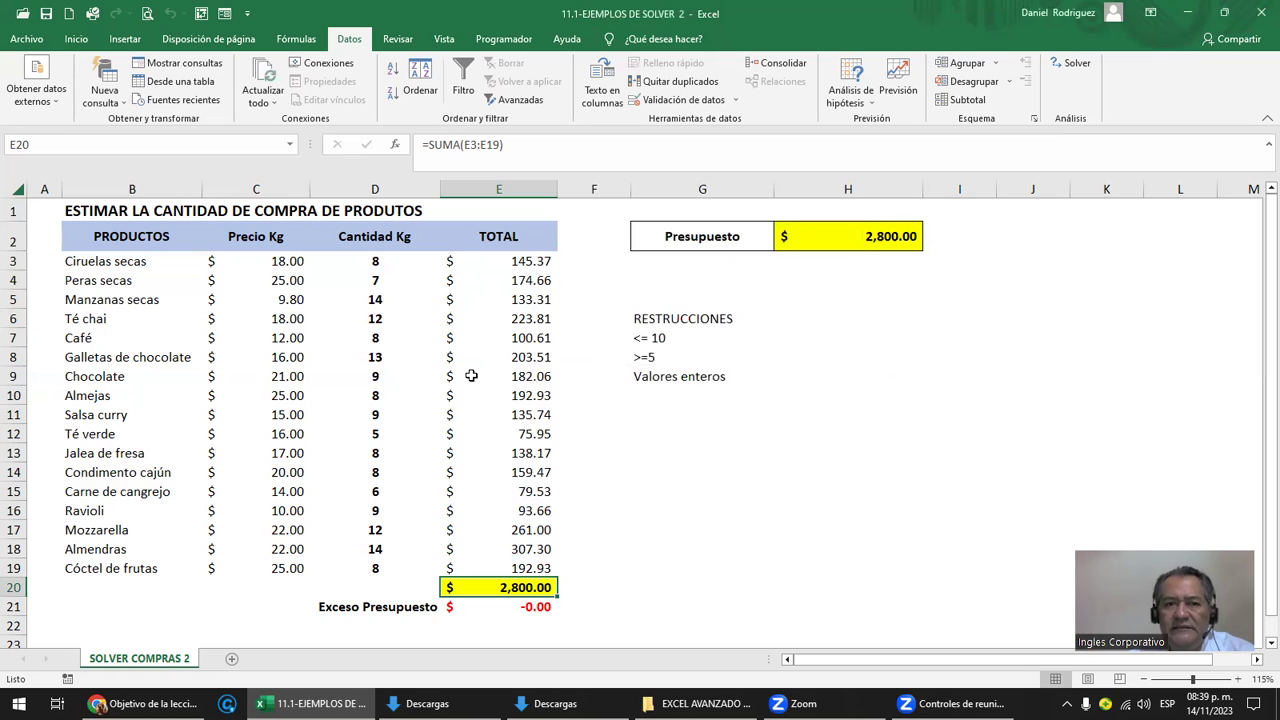
Step: Review the solved quantities, the Presupuesto in H2 and the Té chai price in C6
drag(375, 261, 375, 568)
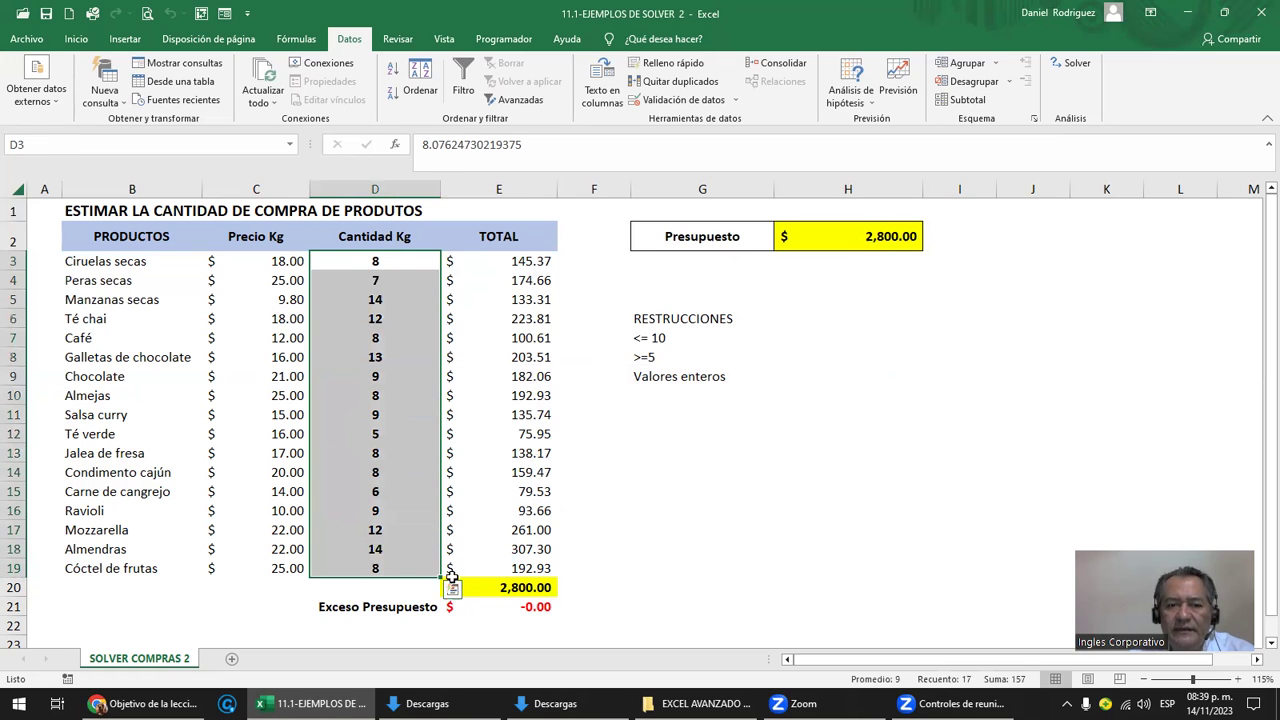
click(774, 596)
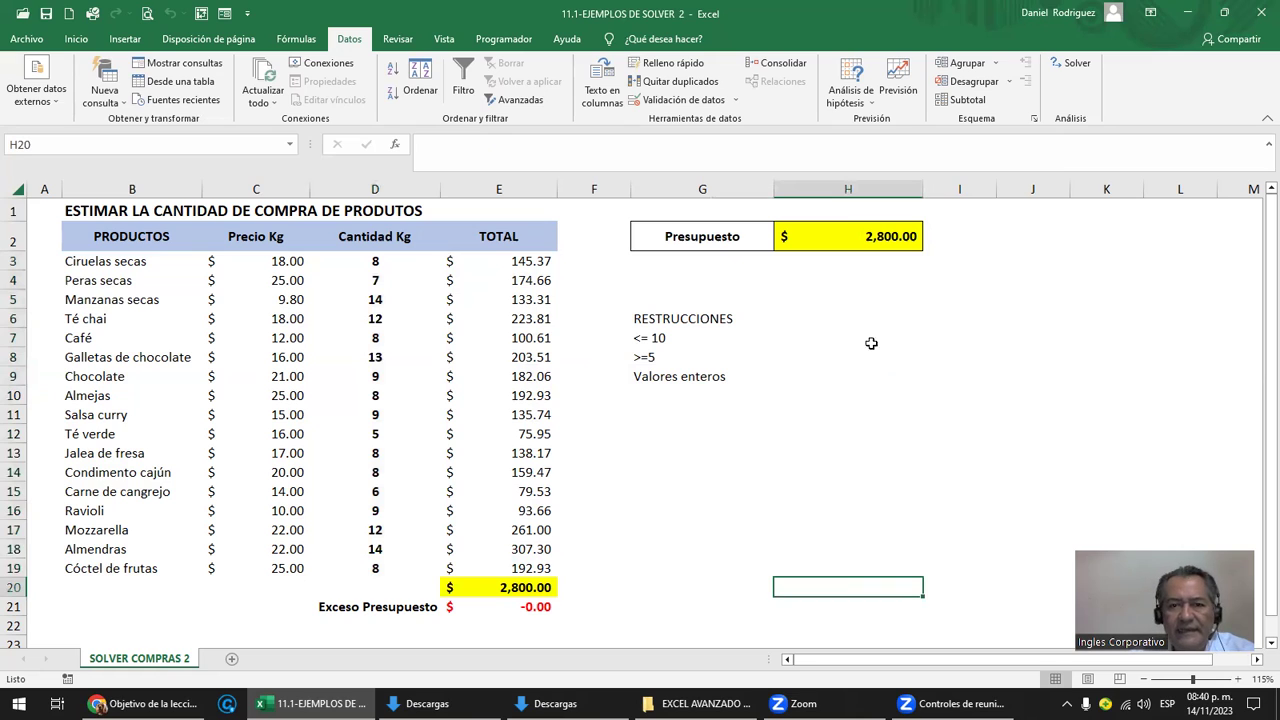
click(893, 236)
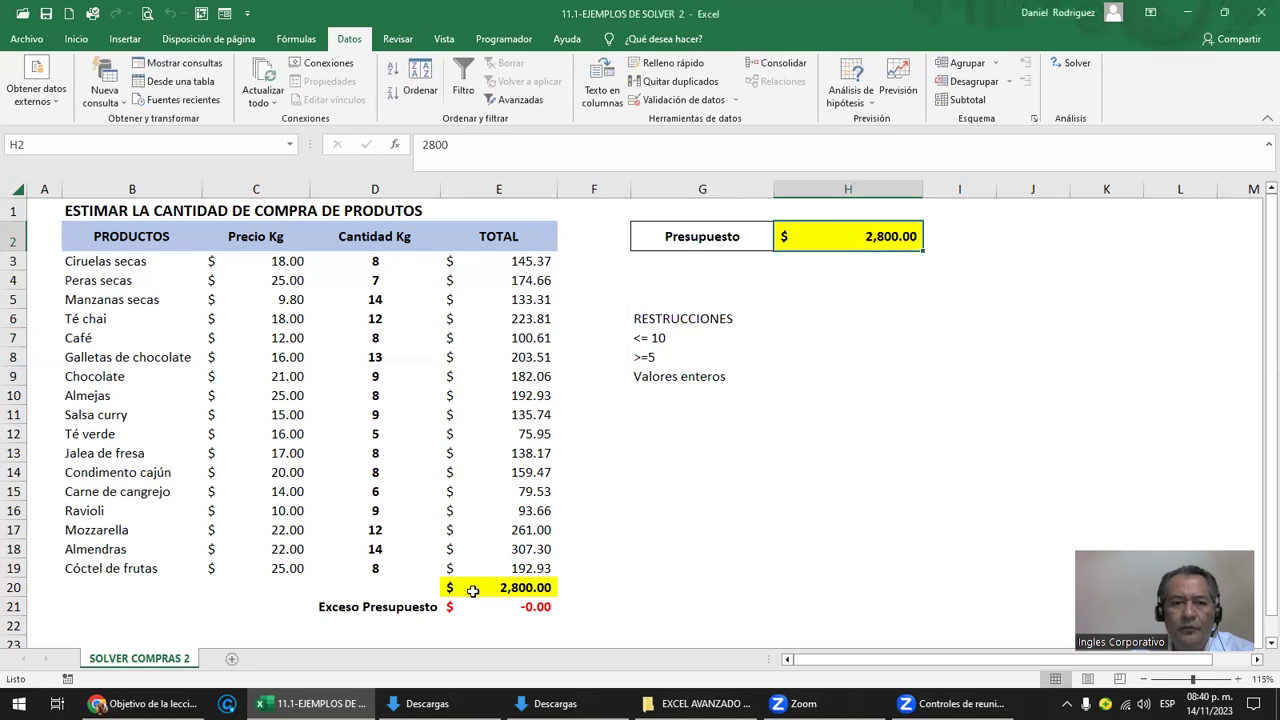
click(273, 321)
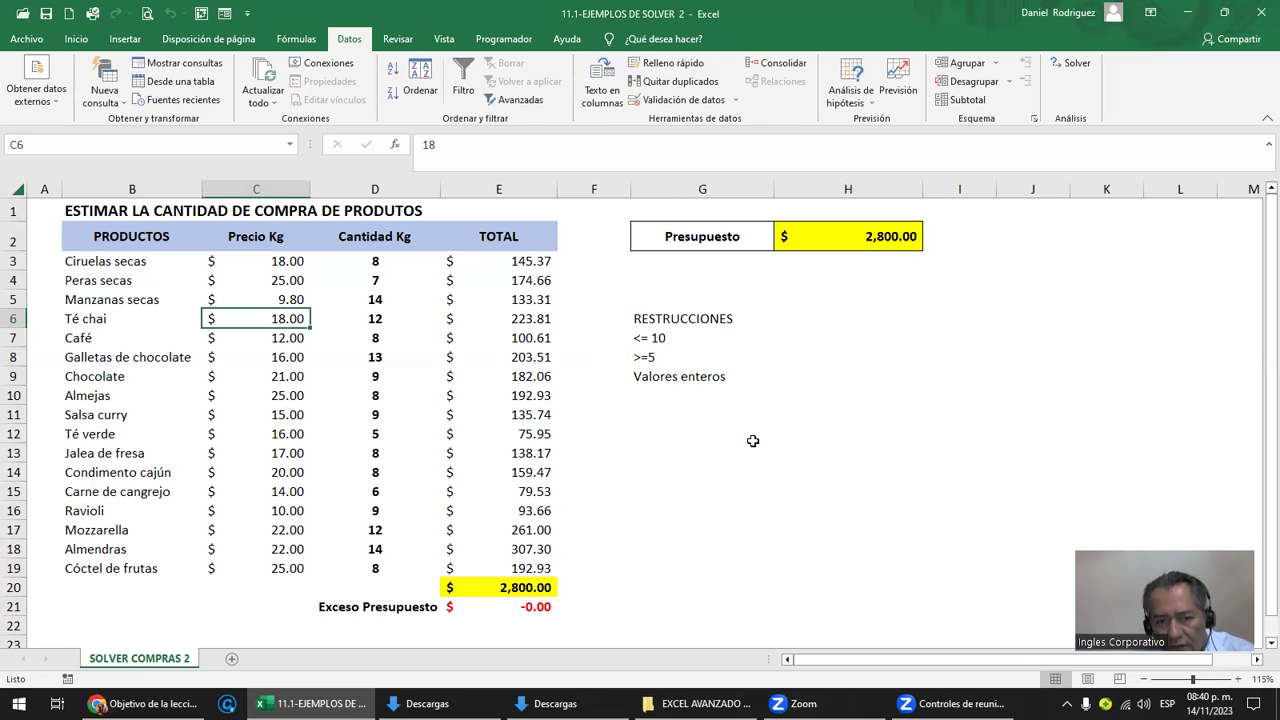
click(884, 236)
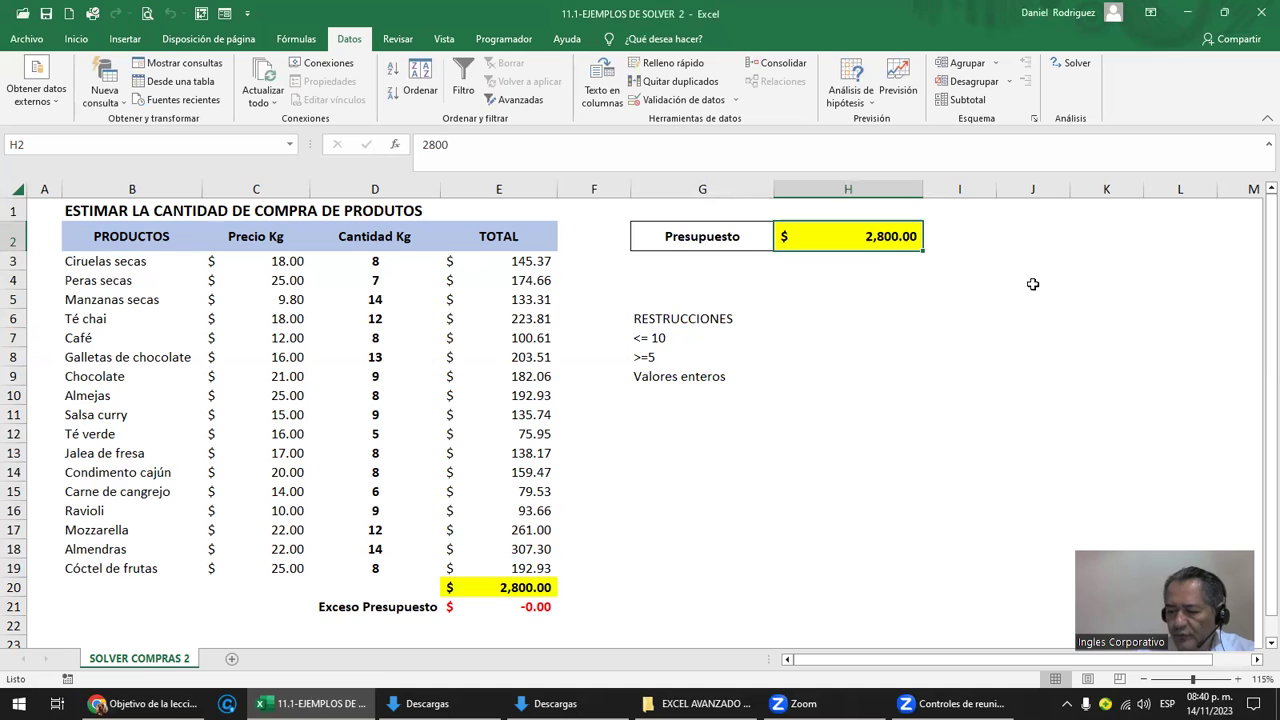
Step: Change the Presupuesto in H2 to 3,000 and reopen the Solver parameters
text(300)
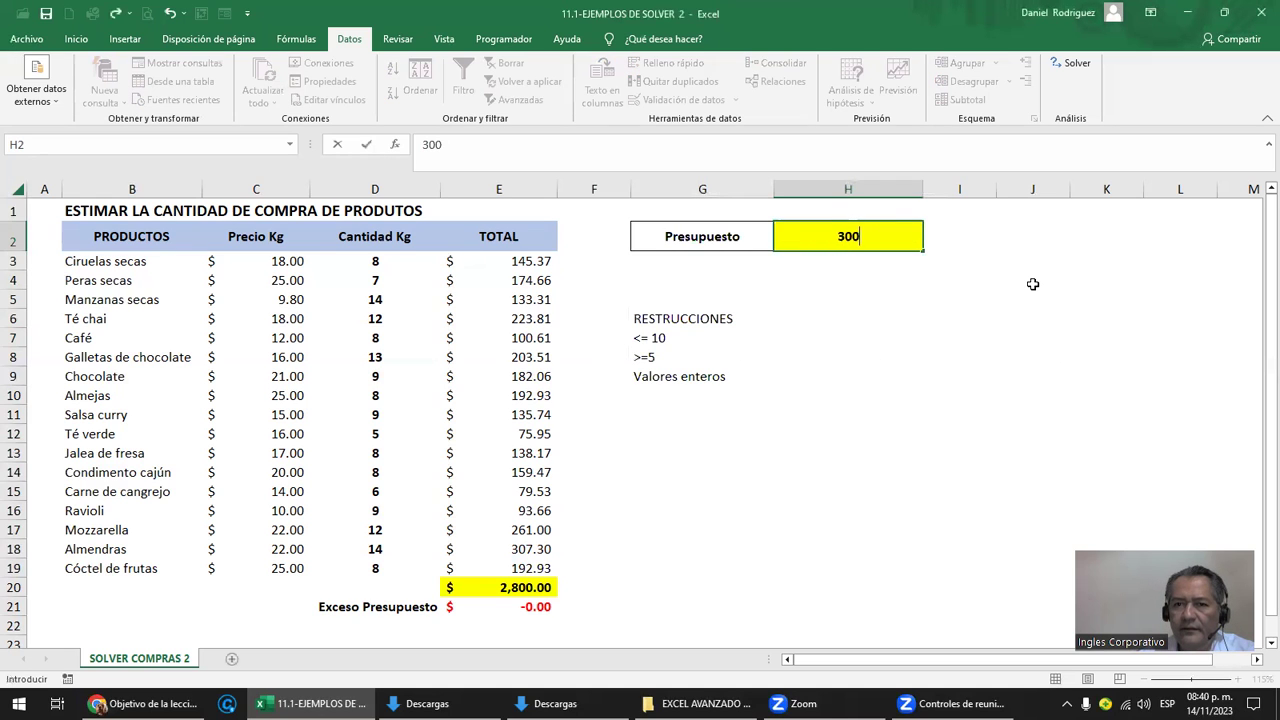
key(Return)
key(Up)
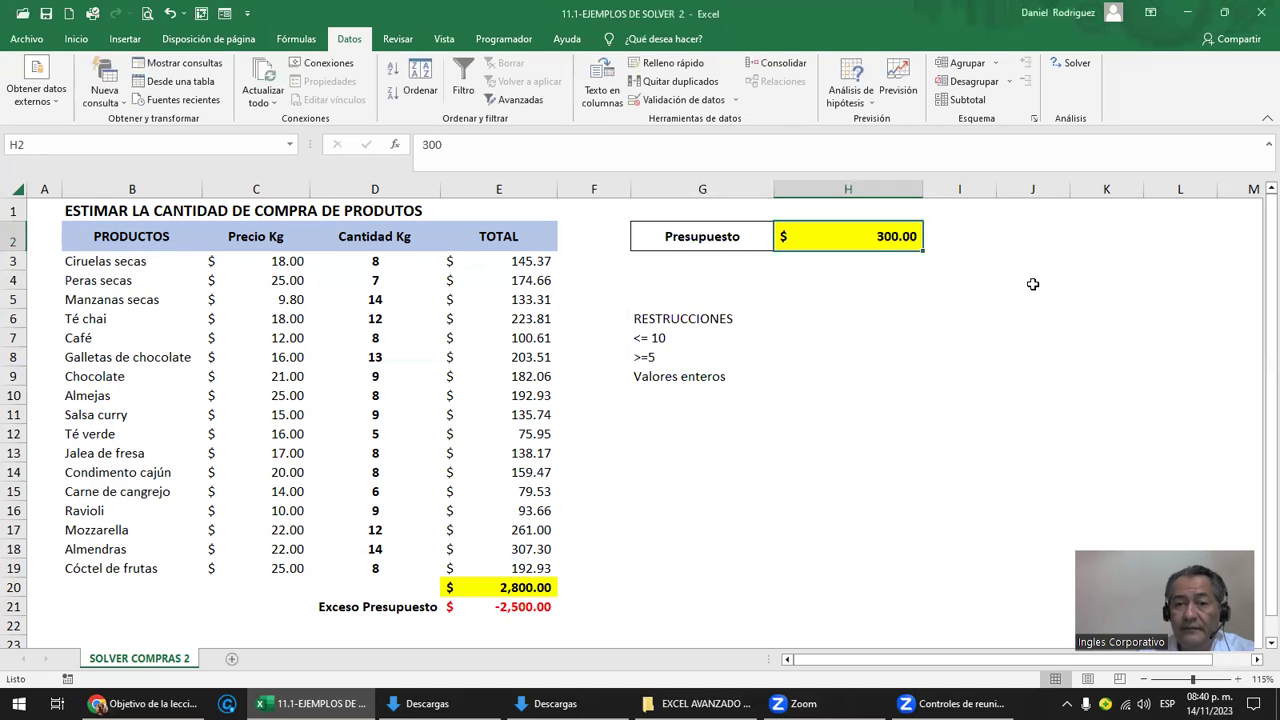
text(3,000)
key(Return)
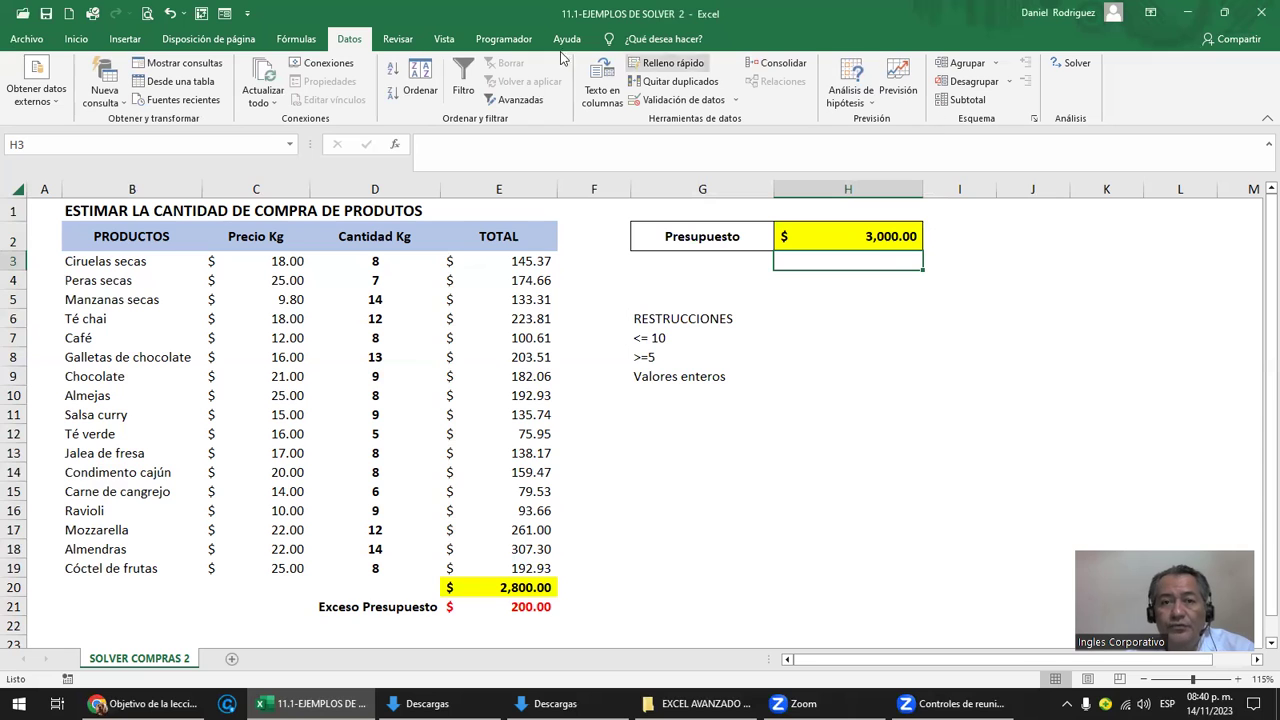
click(1070, 65)
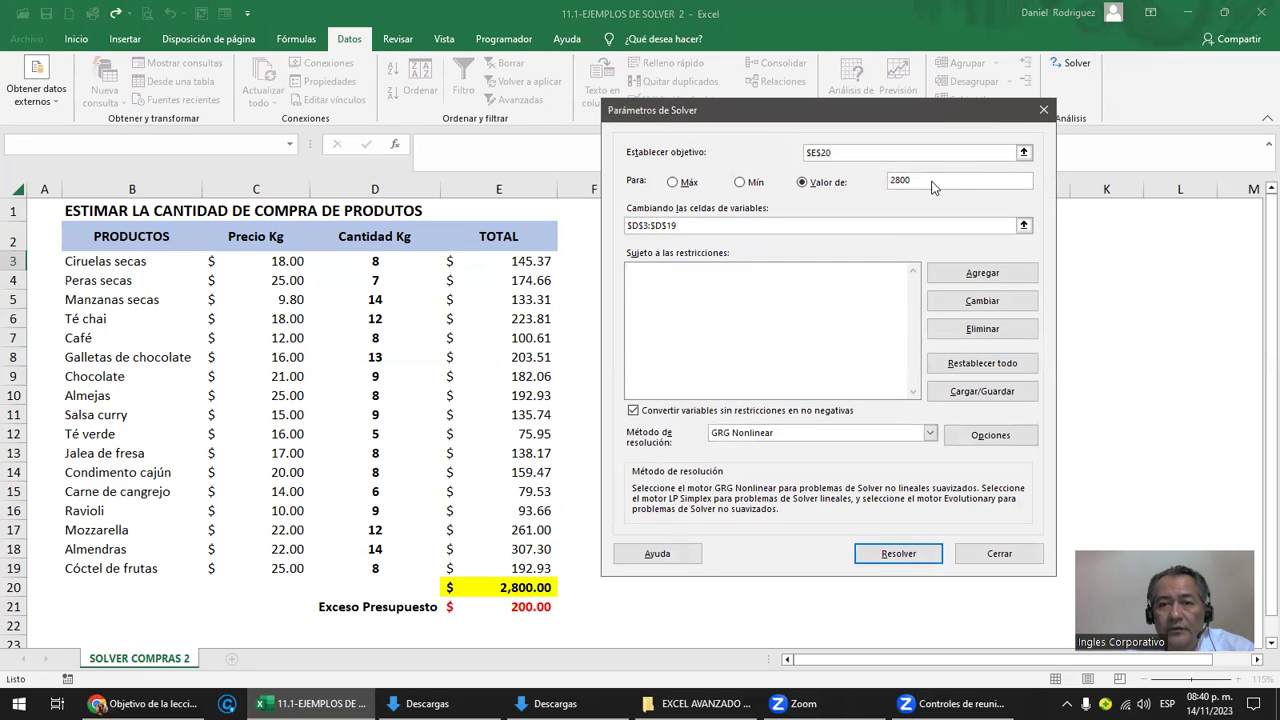
Step: Change the Solver target to 3000, solve, and keep quantities (9, 7, 14…) totalling $3,000.00
double_click(927, 187)
text(3000)
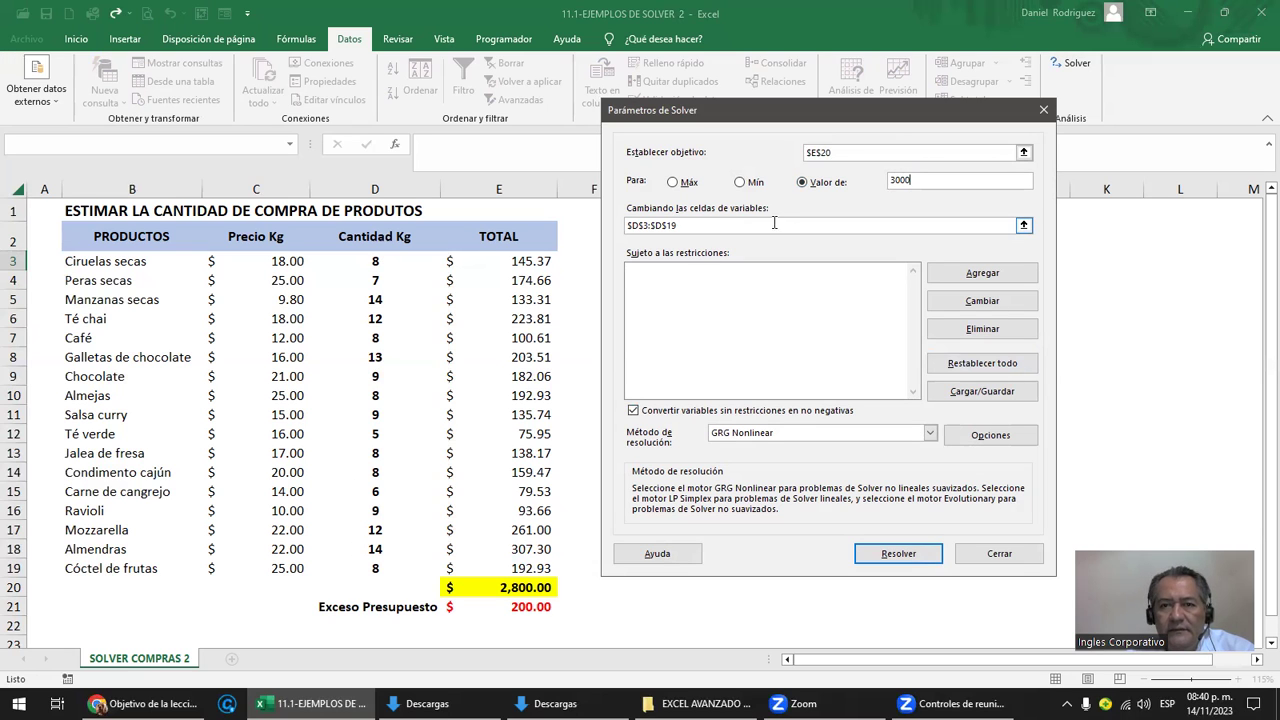
click(906, 551)
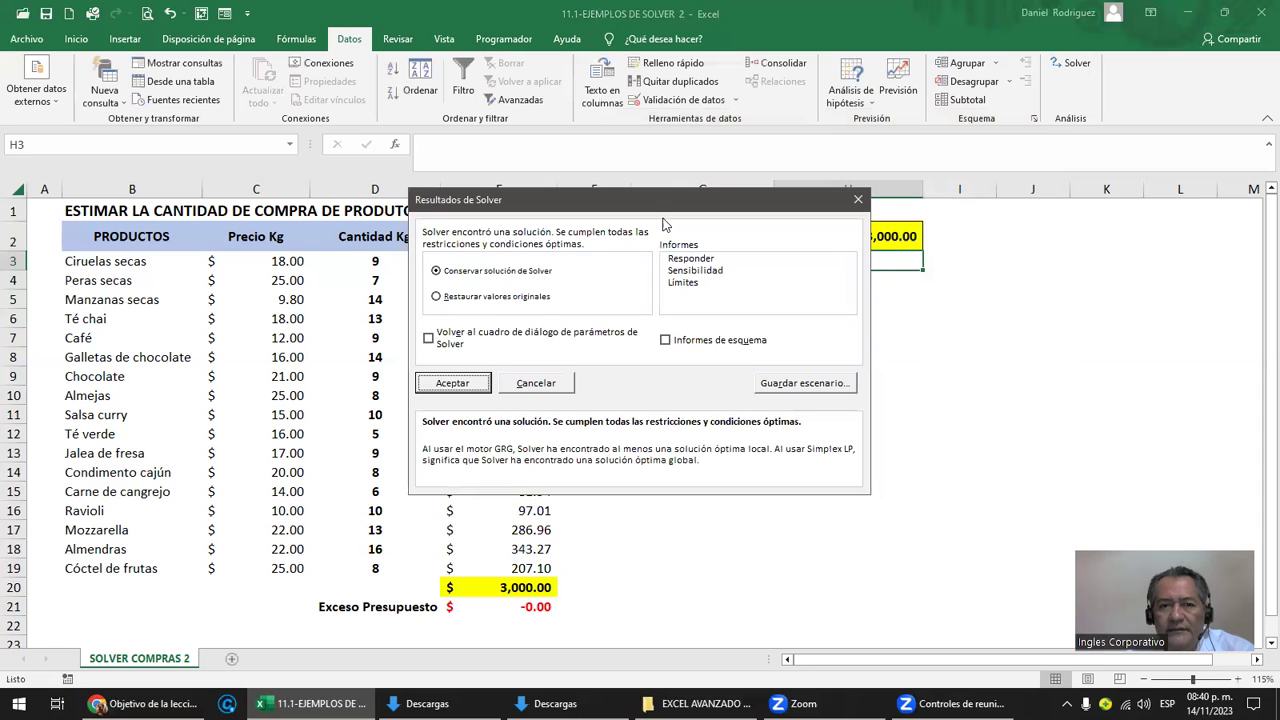
drag(643, 195, 878, 187)
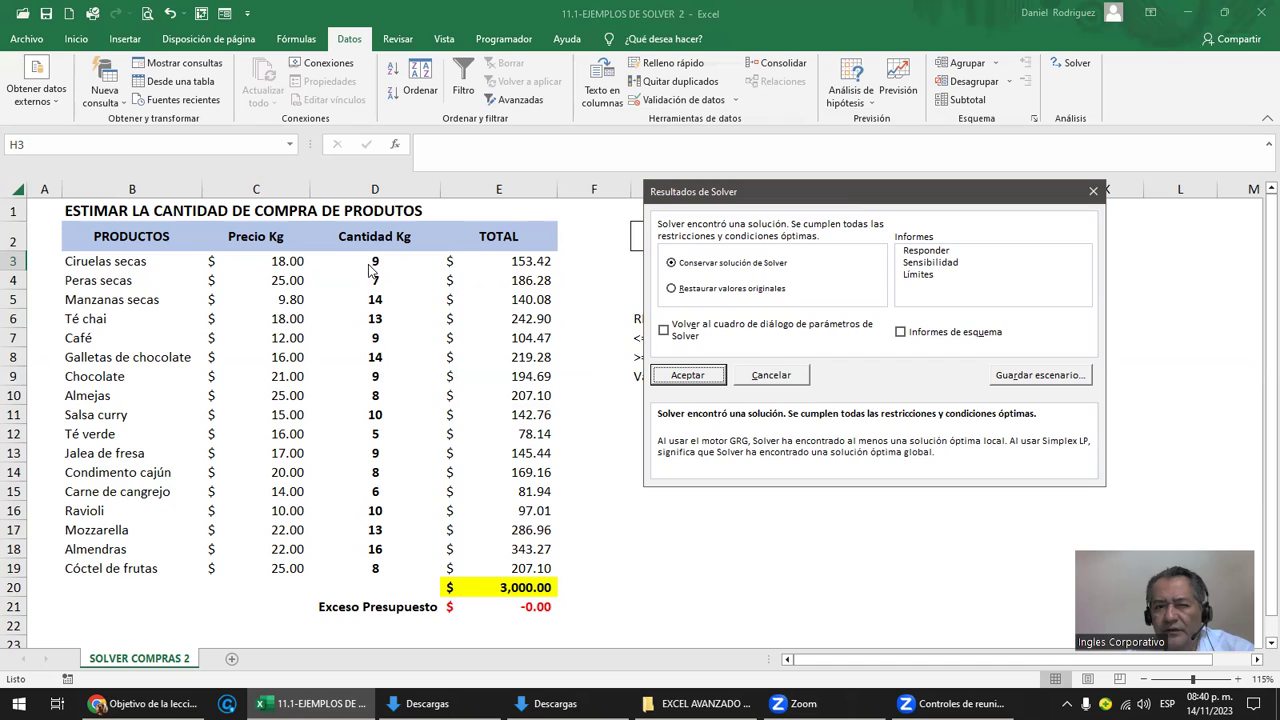
click(703, 376)
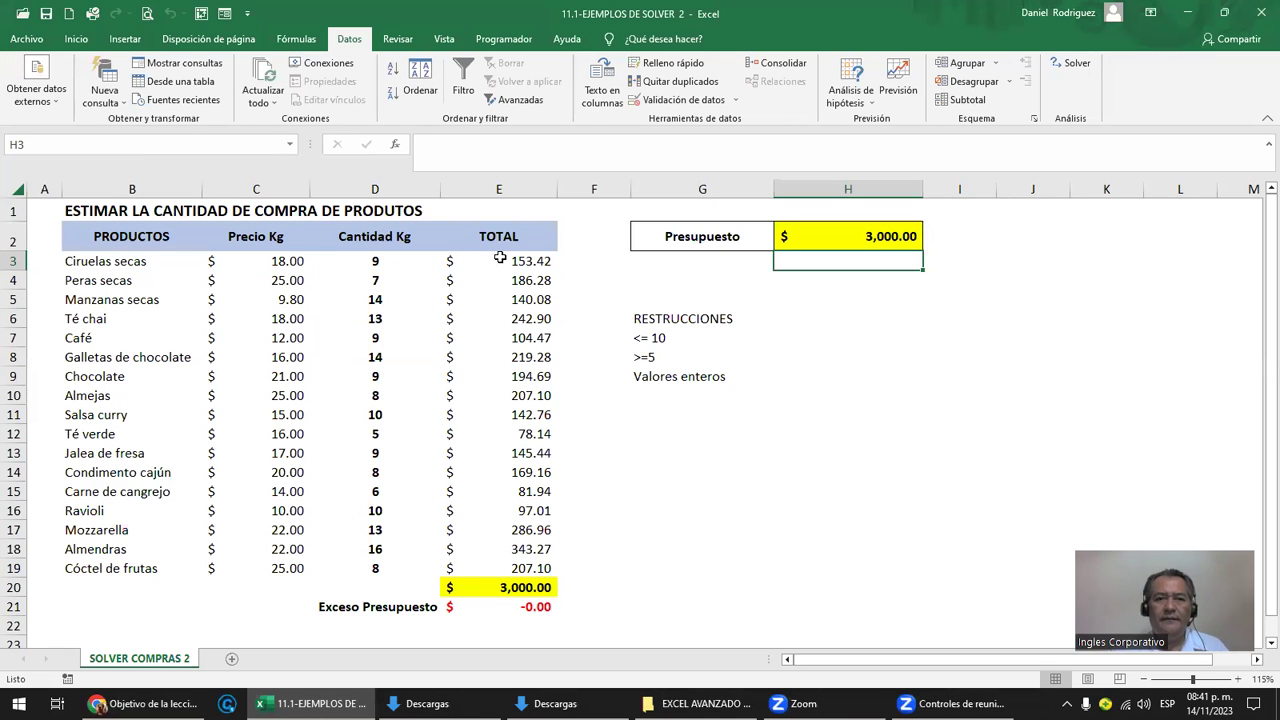
Step: Delete the D3:D19 quantities so the excess reads 3,000.00, then reopen Solver
click(868, 233)
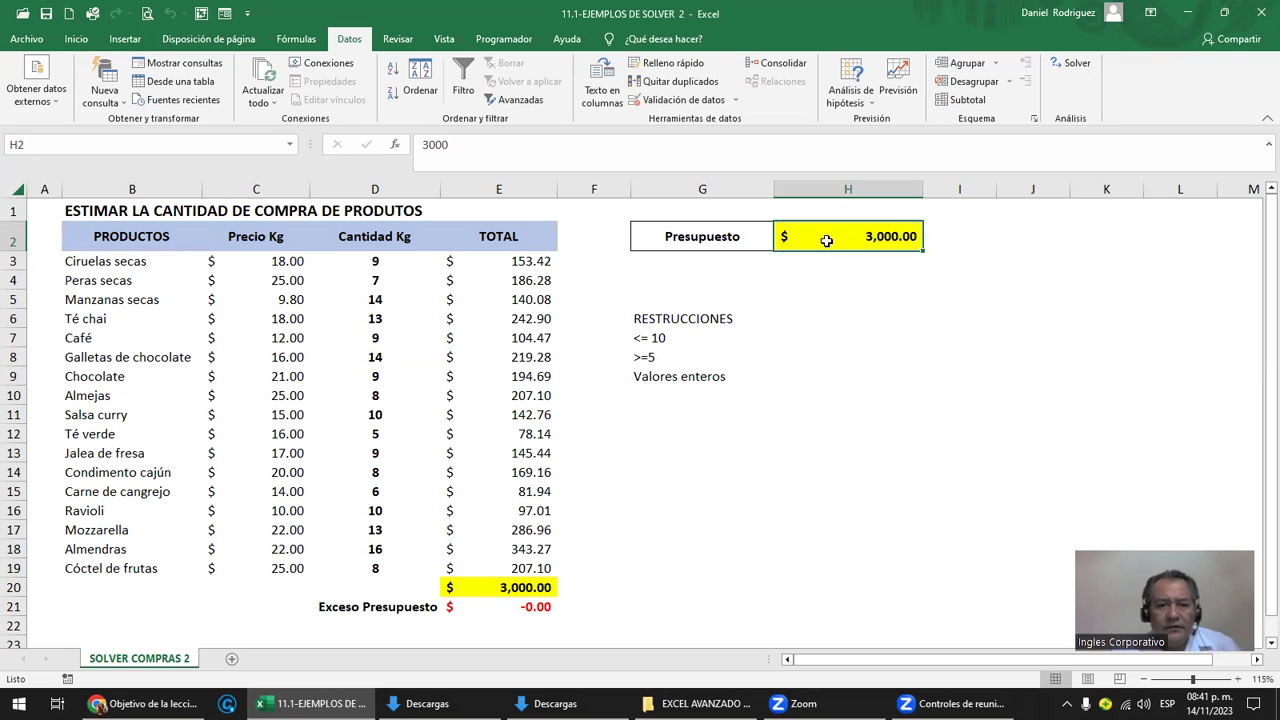
drag(372, 258, 378, 570)
click(636, 593)
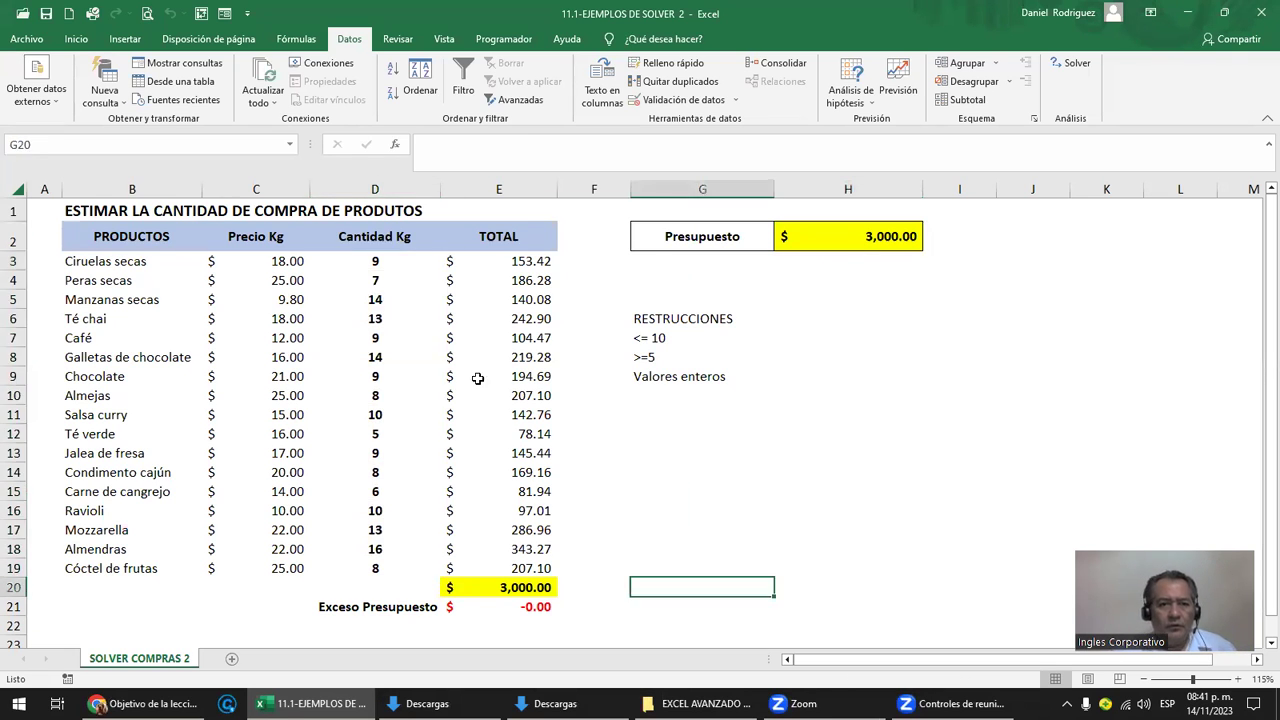
drag(380, 254, 391, 566)
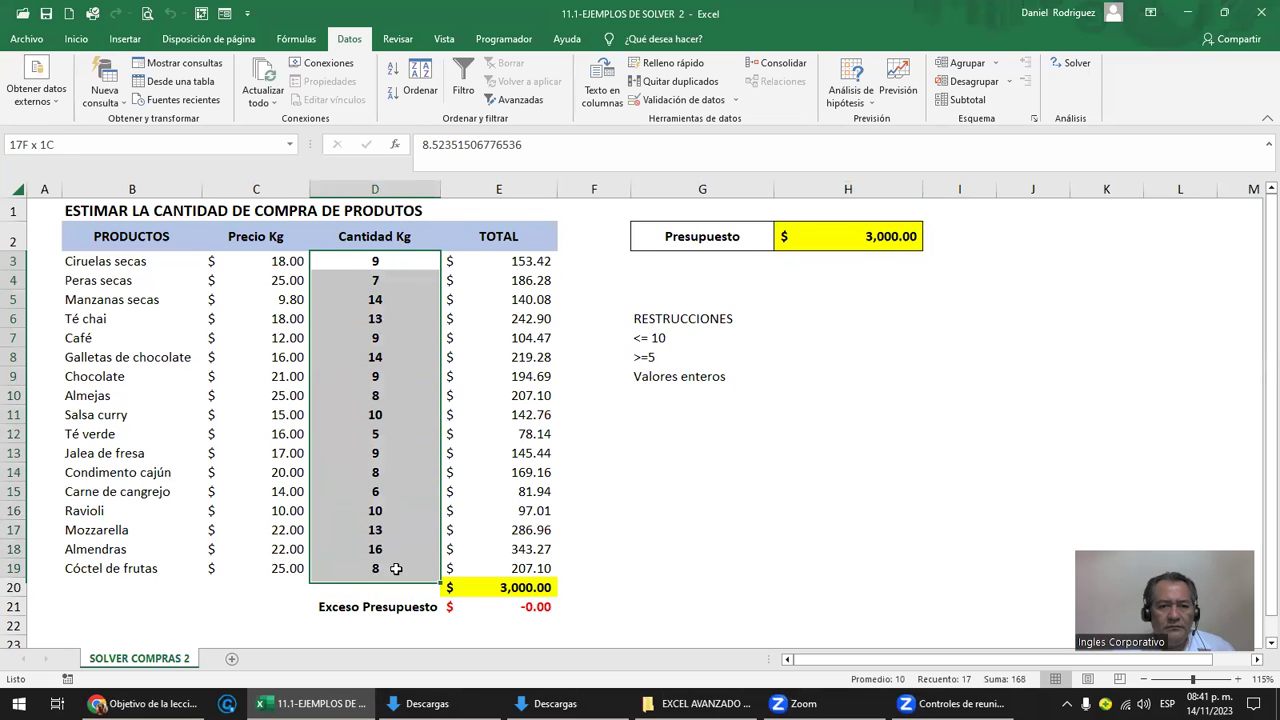
key(Delete)
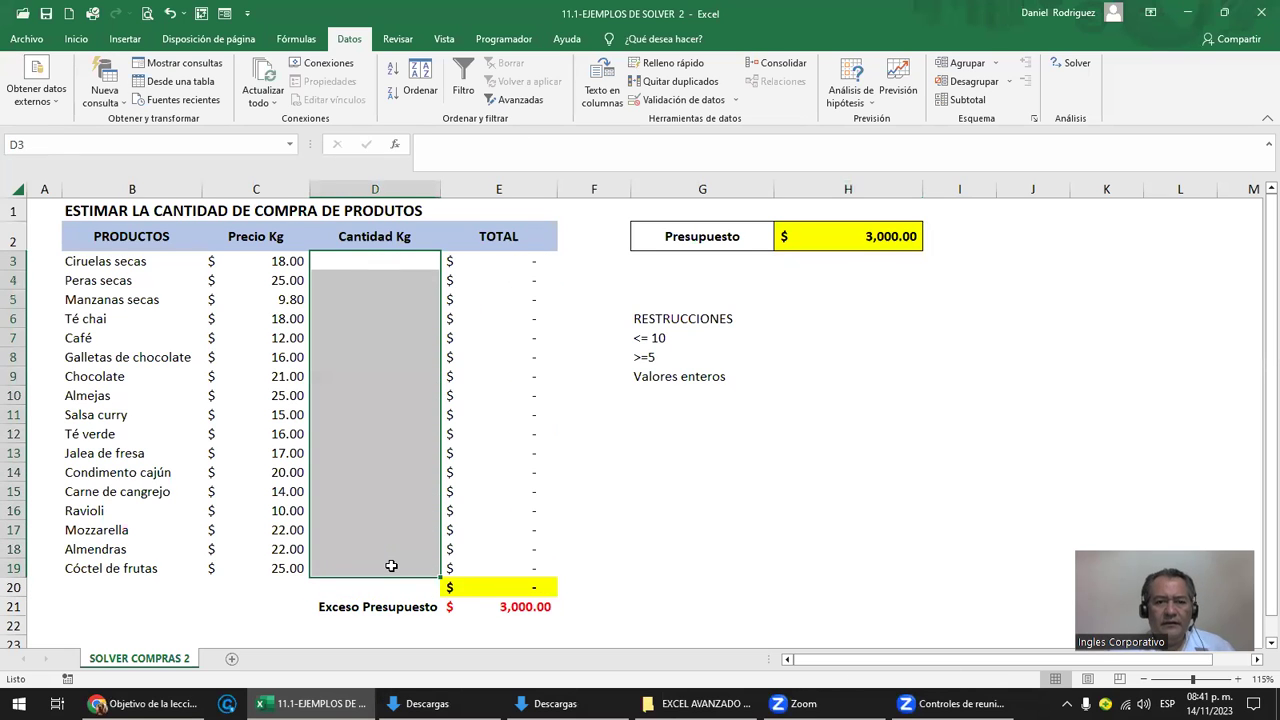
click(745, 550)
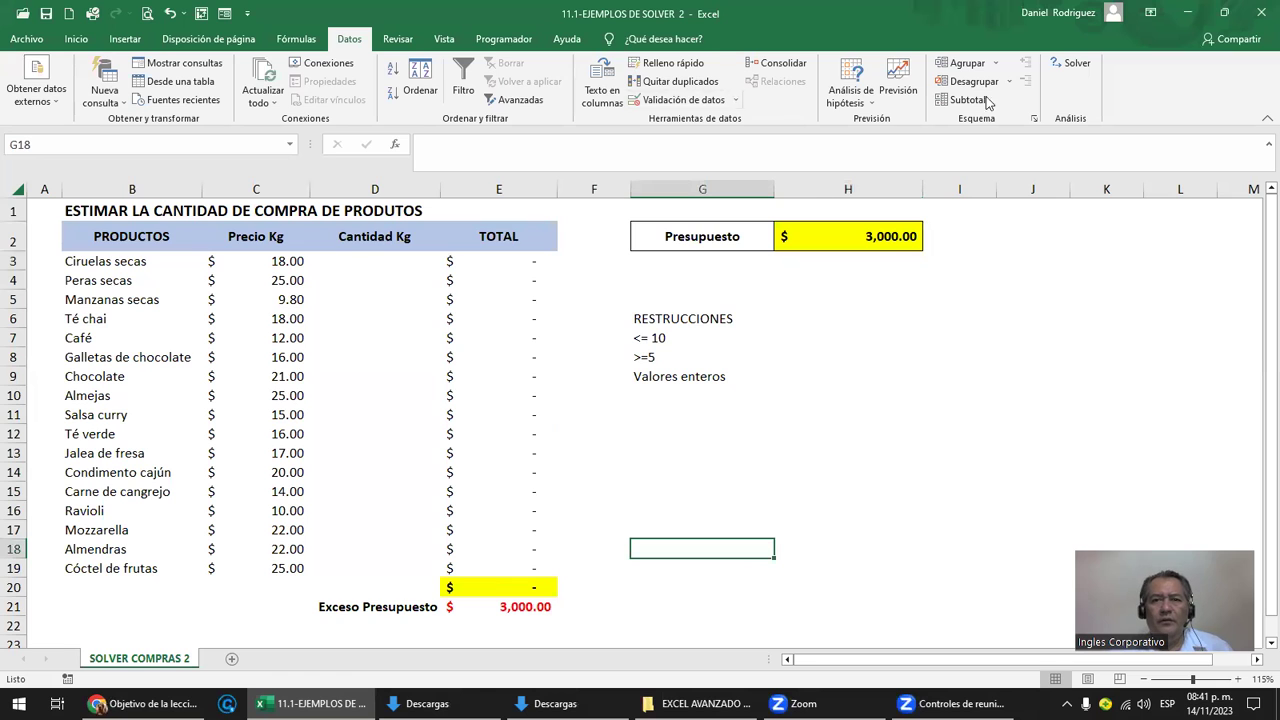
click(1068, 63)
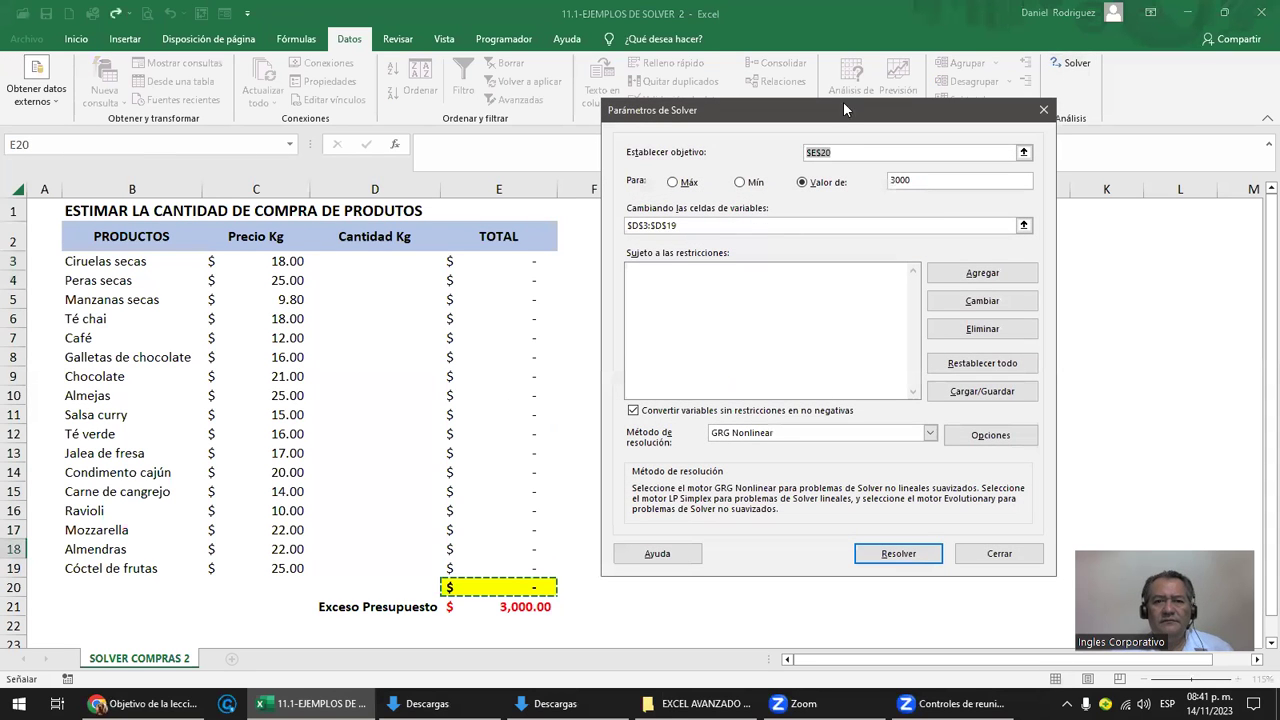
Step: Solve and keep the refilled quantities (9, 13, 5…) totalling $3,000.00, then inspect D3
click(895, 553)
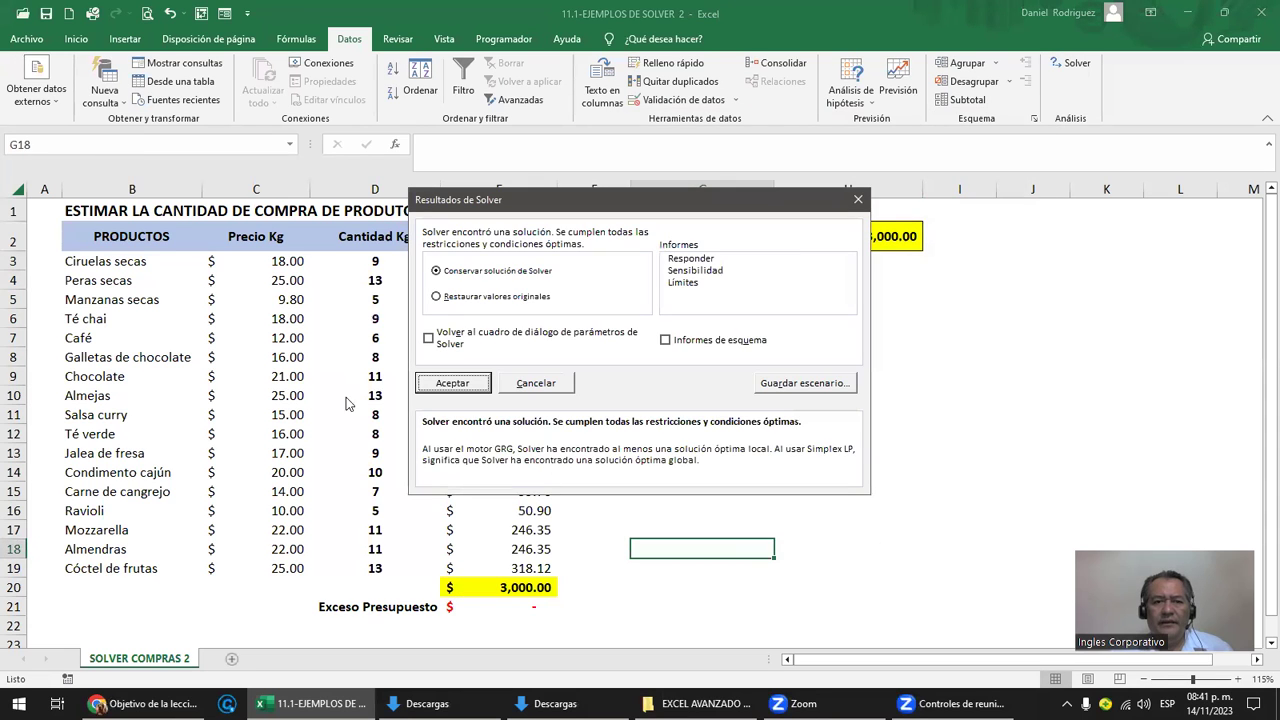
click(452, 385)
key(Up)
key(Up)
key(Up)
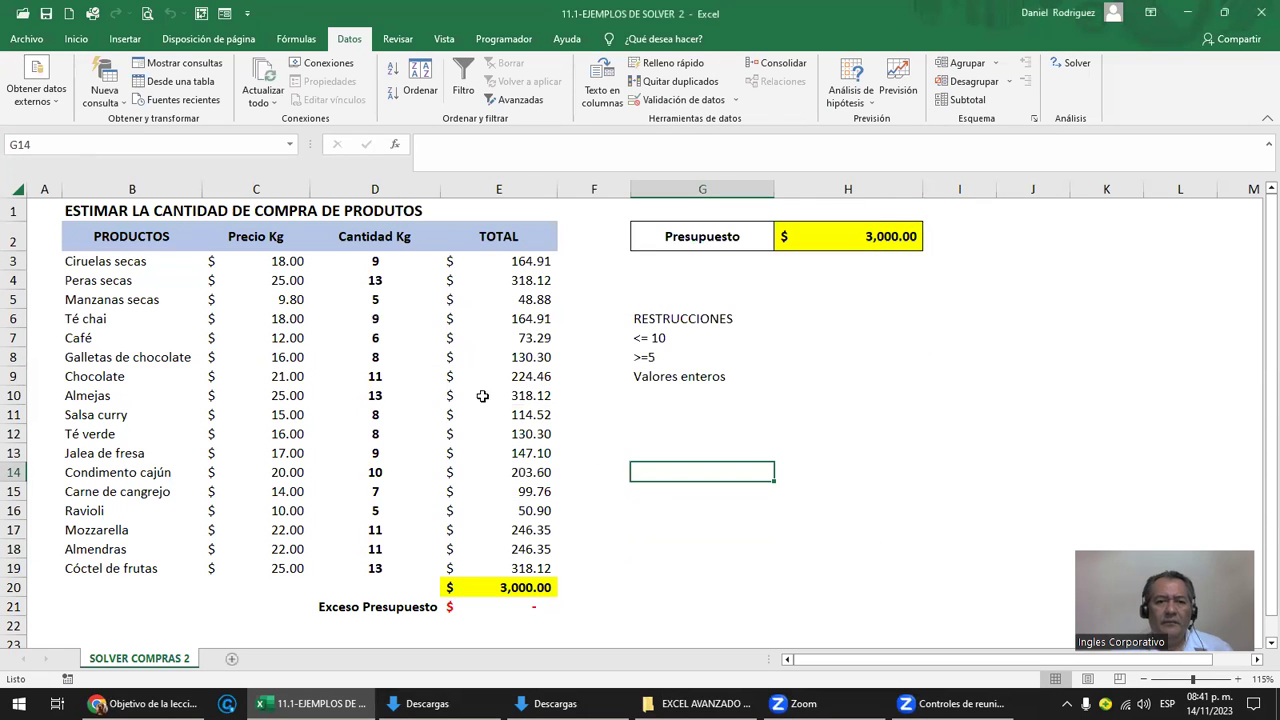
click(360, 264)
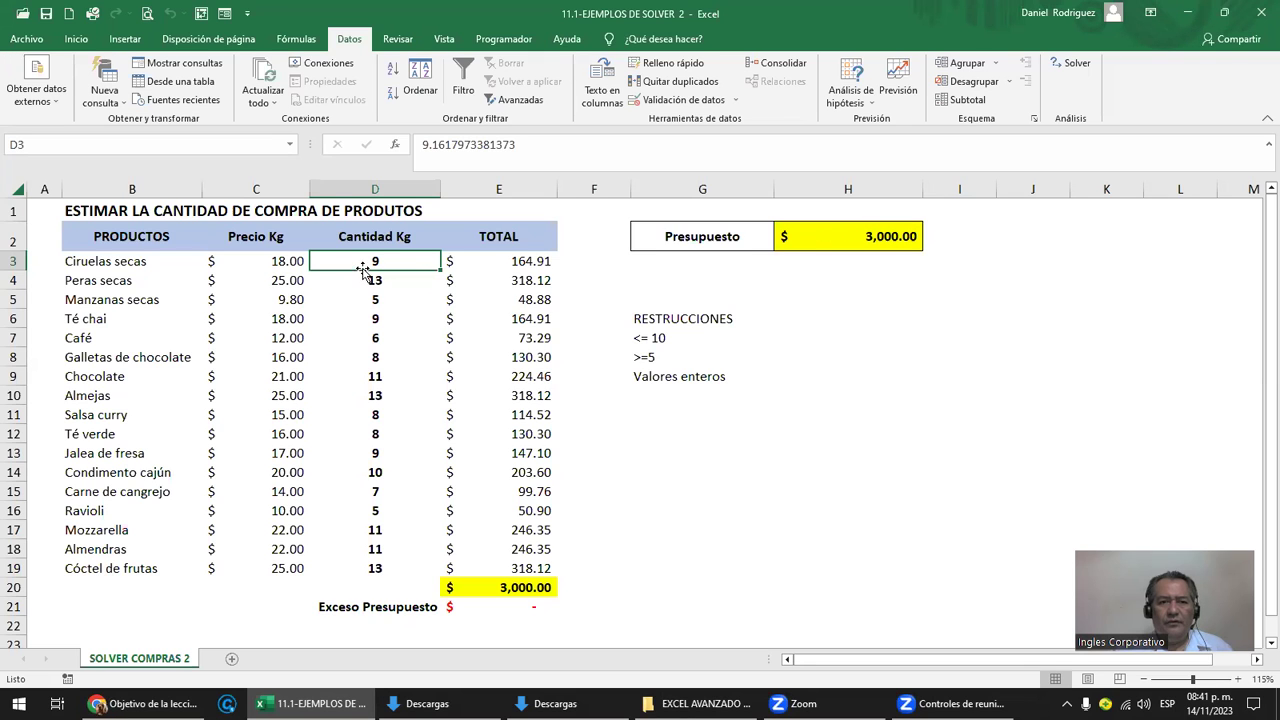
Step: Reopen the Solver parameters and shift the dialog down to reveal the Presupuesto cell
click(1072, 63)
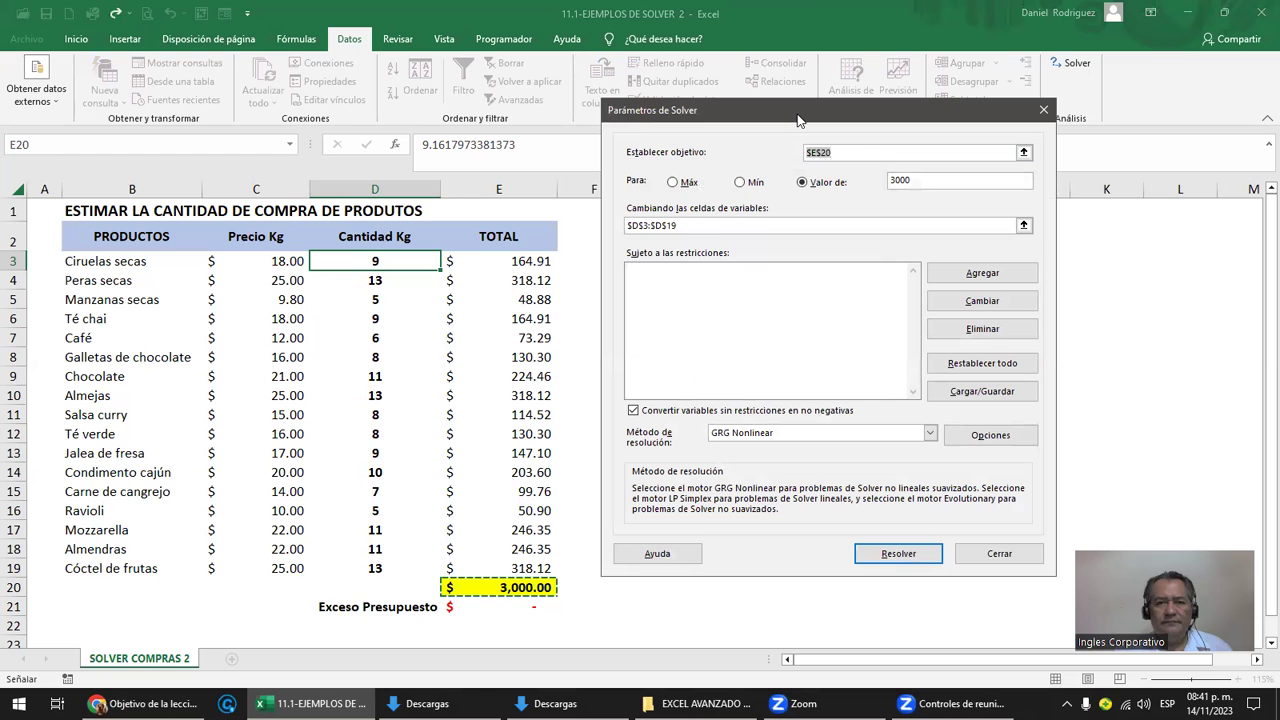
drag(798, 120, 793, 281)
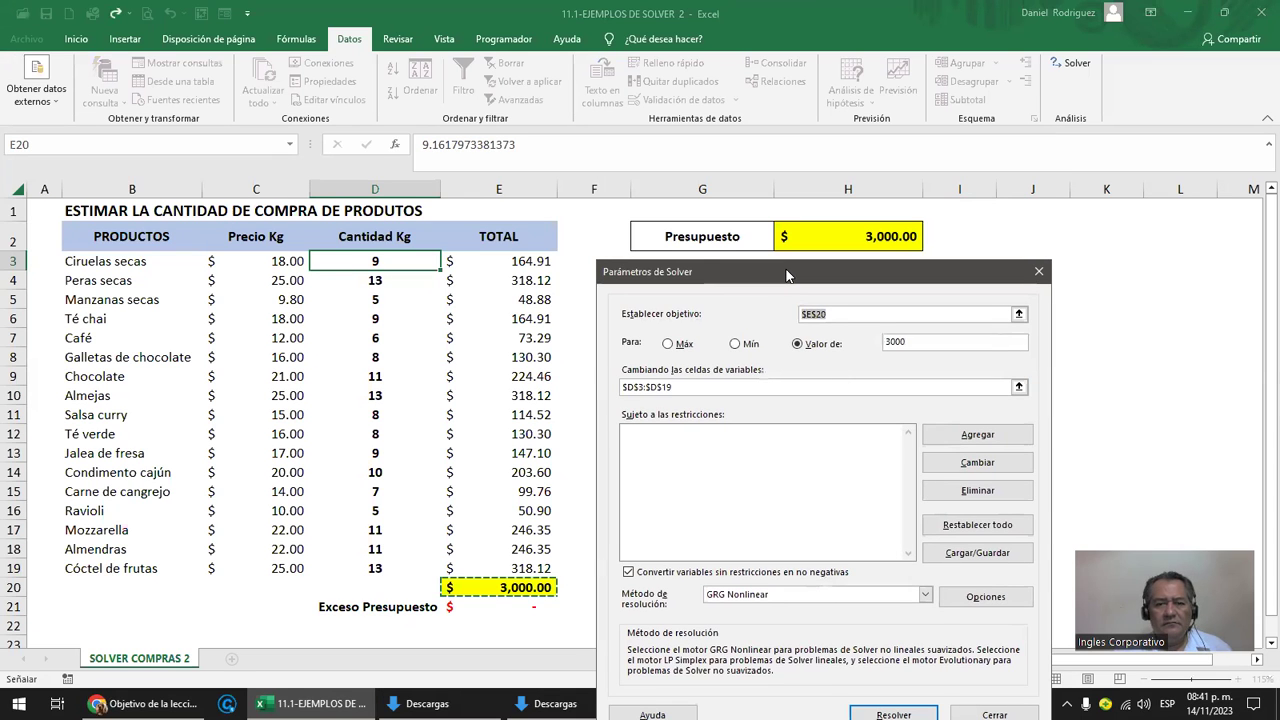
drag(786, 275, 781, 273)
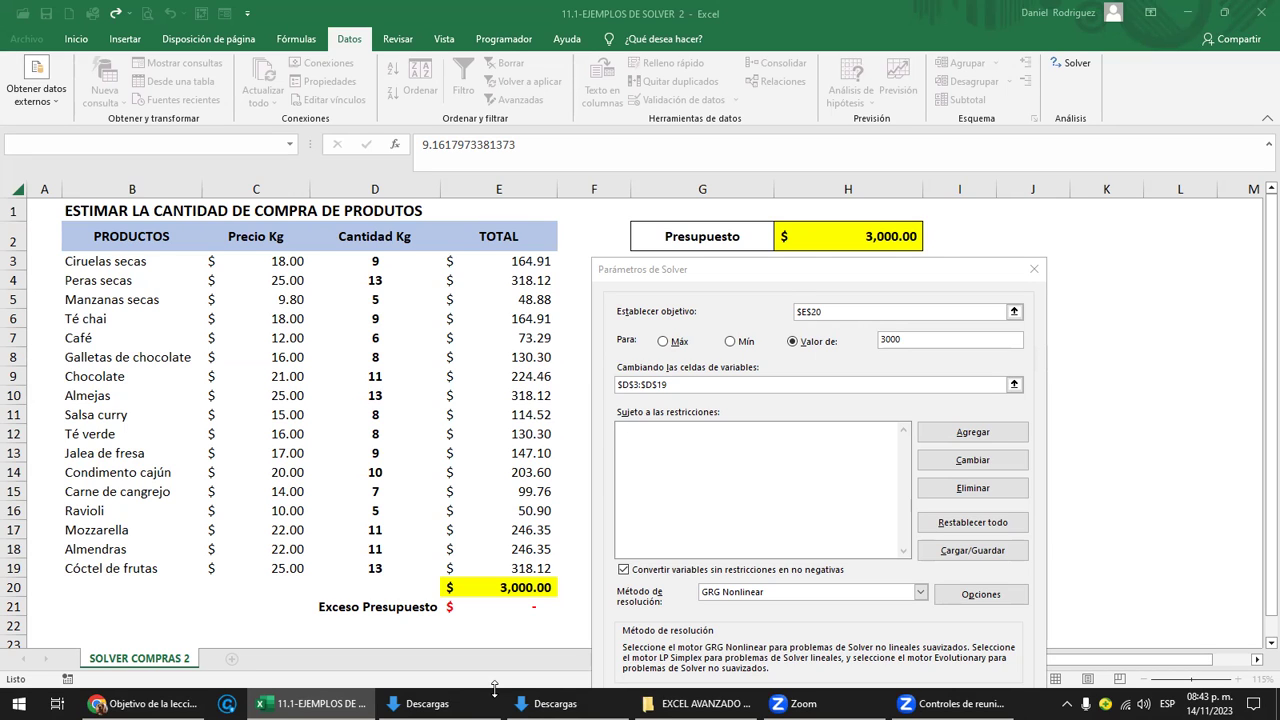
Step: Open the EXA-01-8-9-PM-11-2023 WhatsApp chat and view the $3,500.00 Solver screenshot full size
click(150, 703)
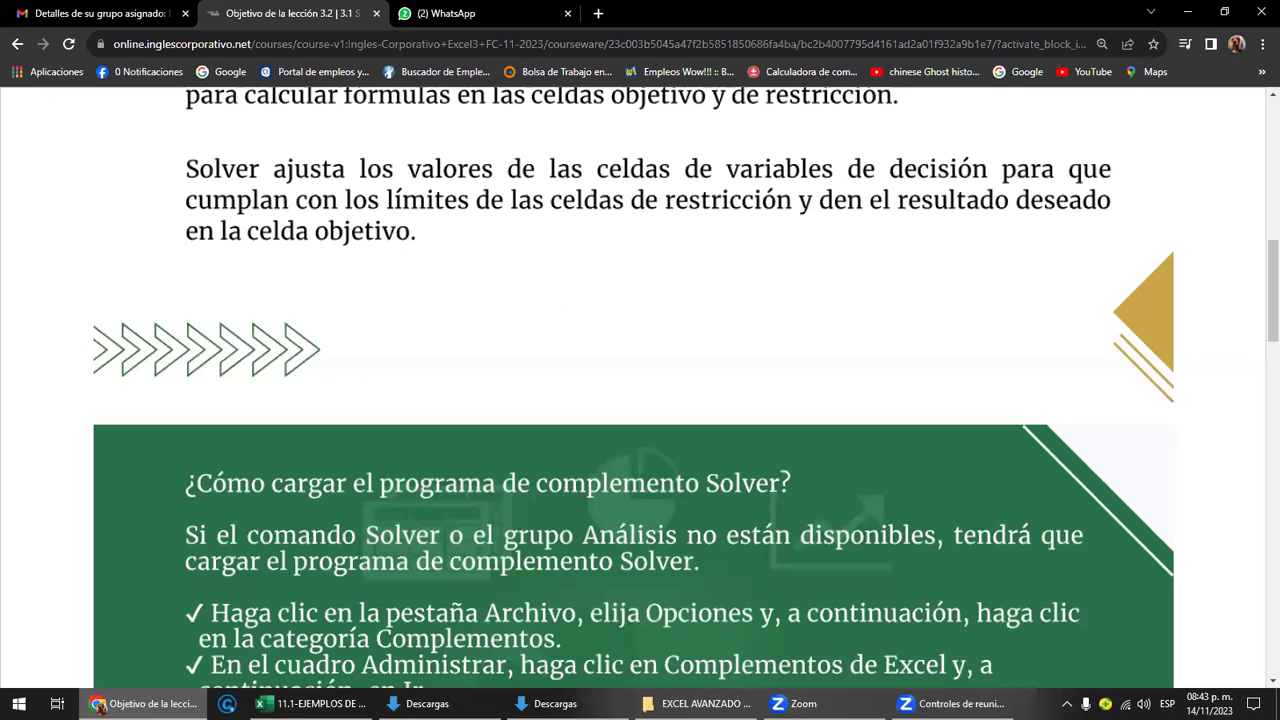
click(465, 14)
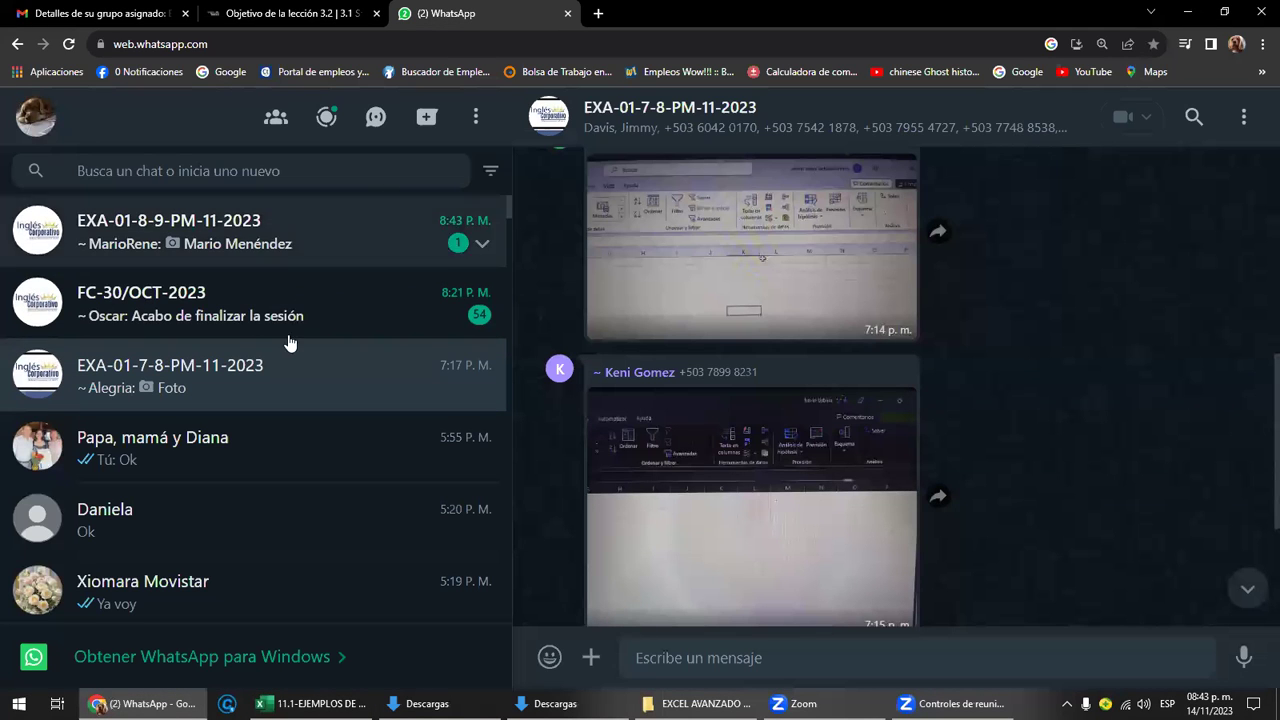
click(212, 230)
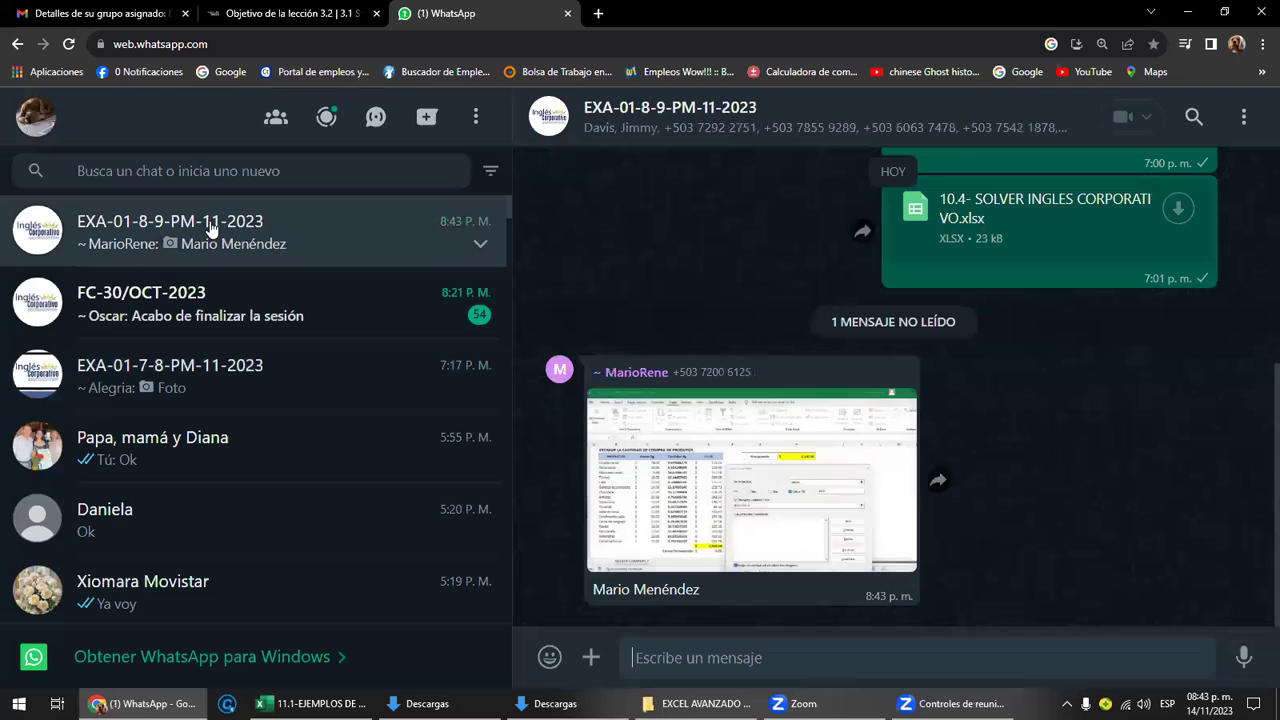
click(761, 438)
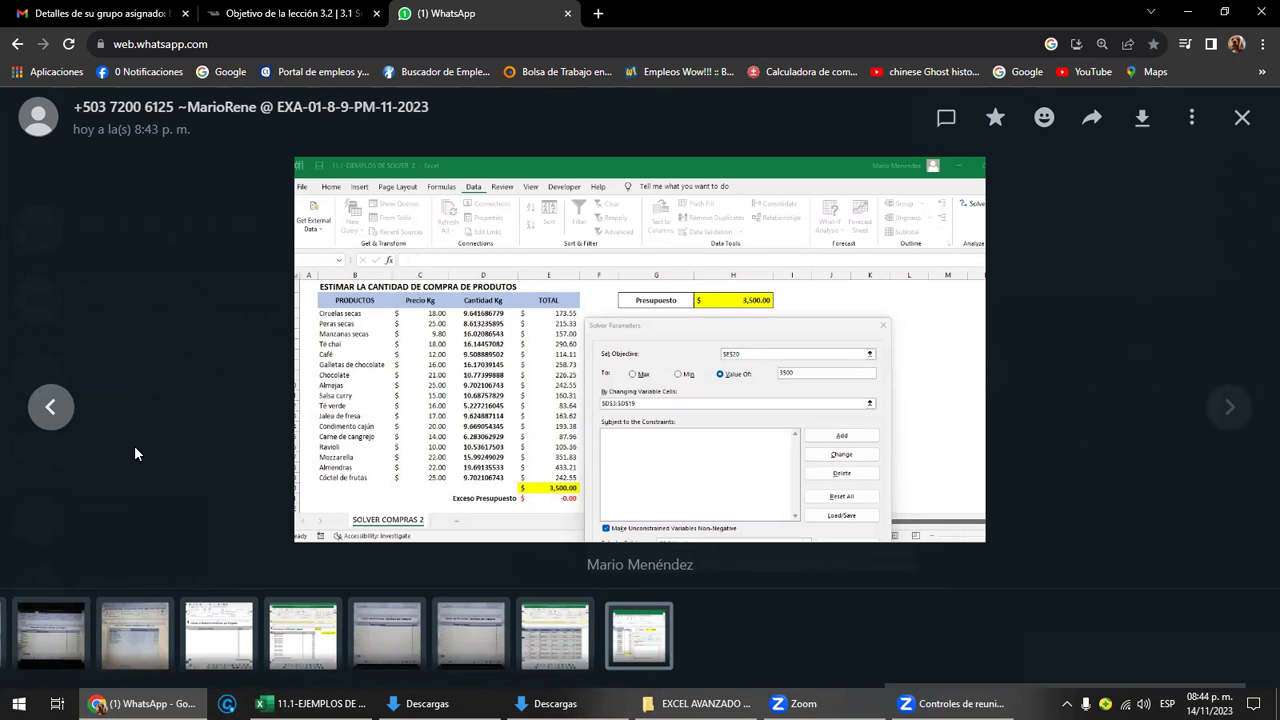
Step: Flip to the previous and next shared images, then close the media viewer
click(50, 408)
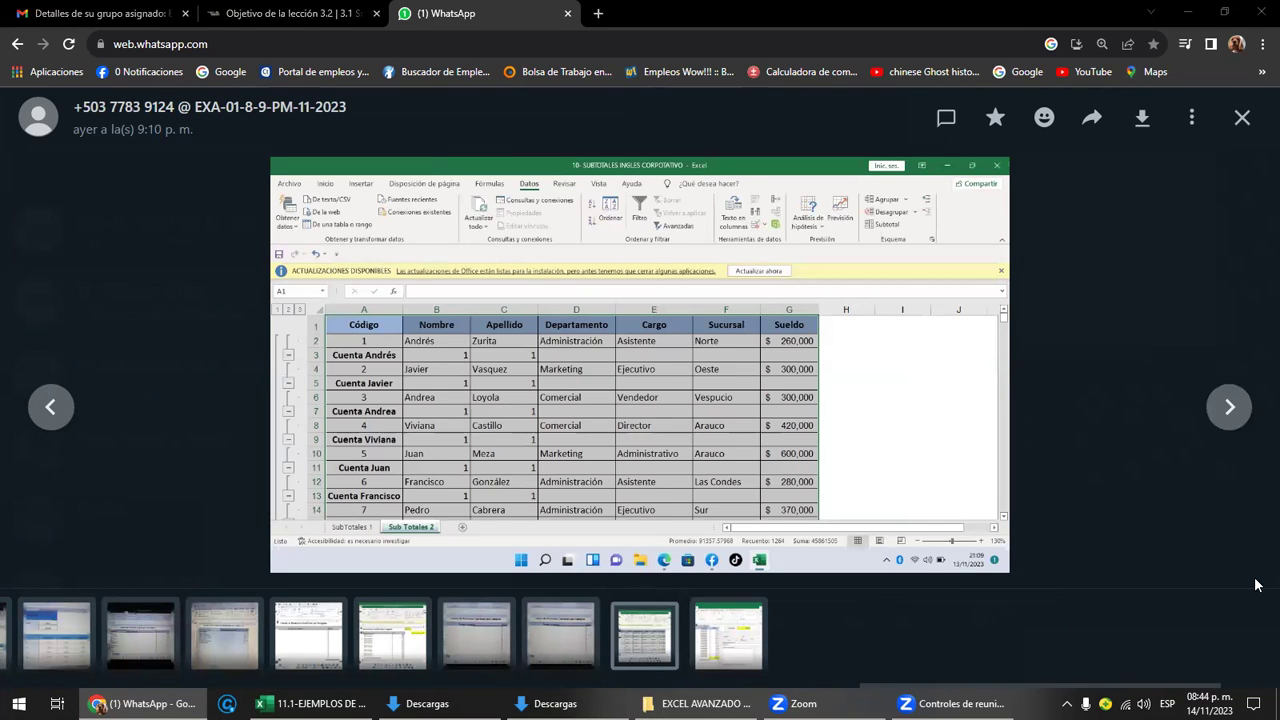
click(1231, 408)
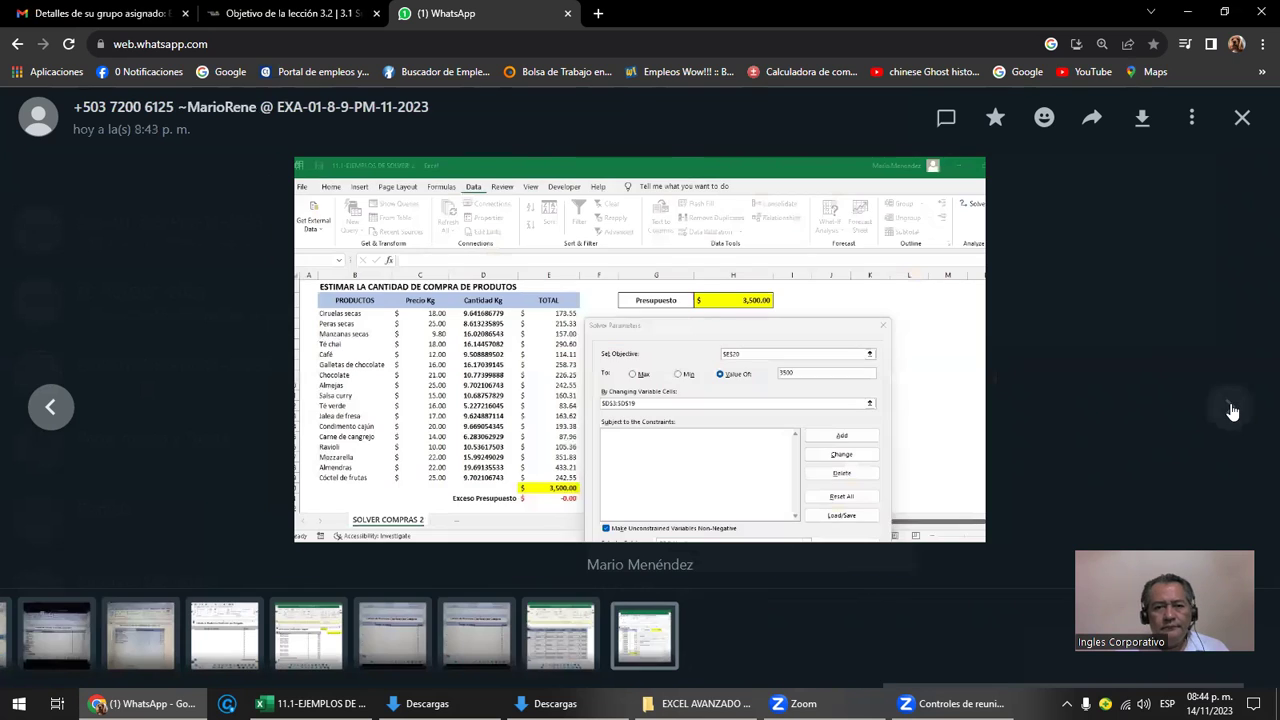
key(Escape)
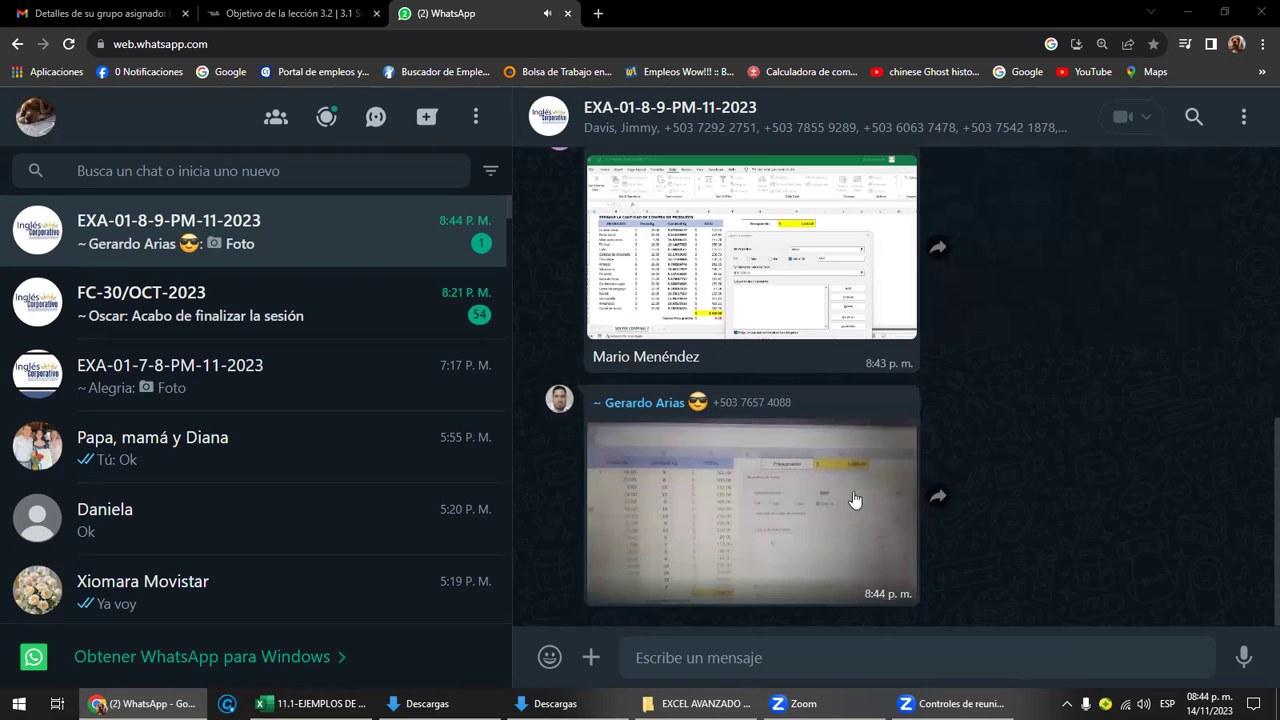
Step: Open the newest photo, showing the $3,282.00 purchase sheet with Solver Parameters, full size
click(770, 474)
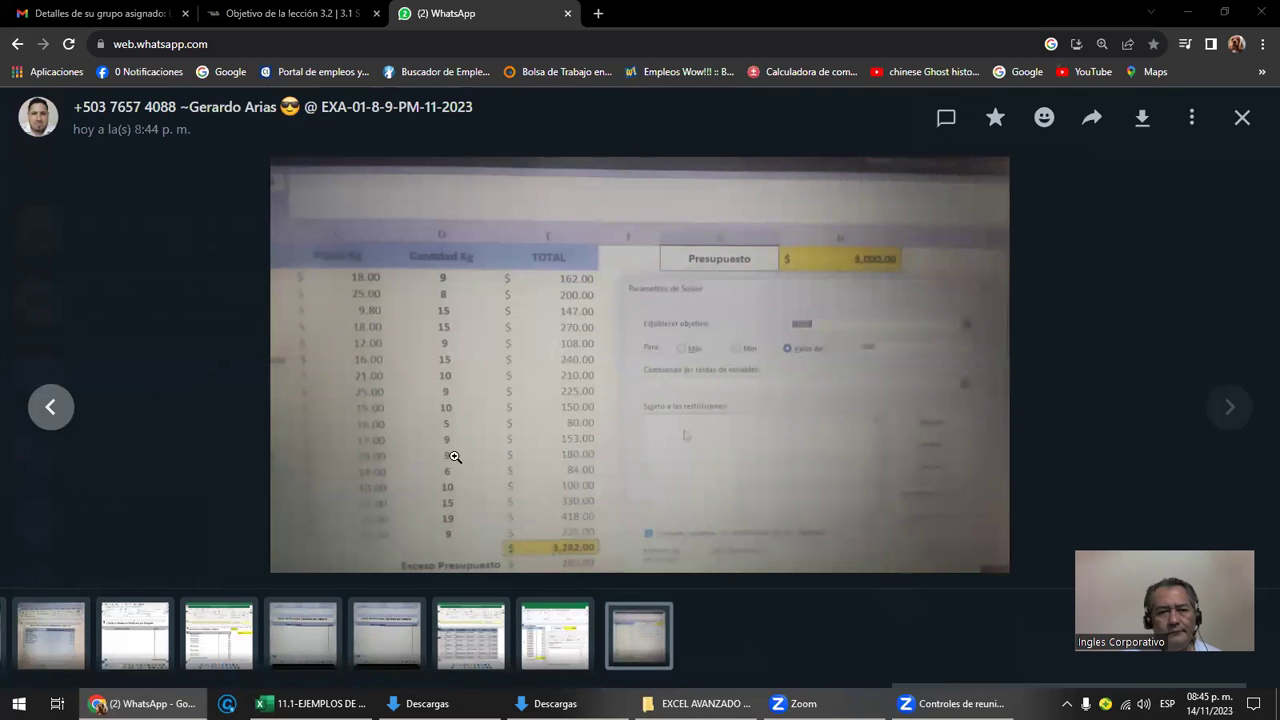
Step: Step back and forth through the shared Solver photos, ending on the latest one
click(50, 412)
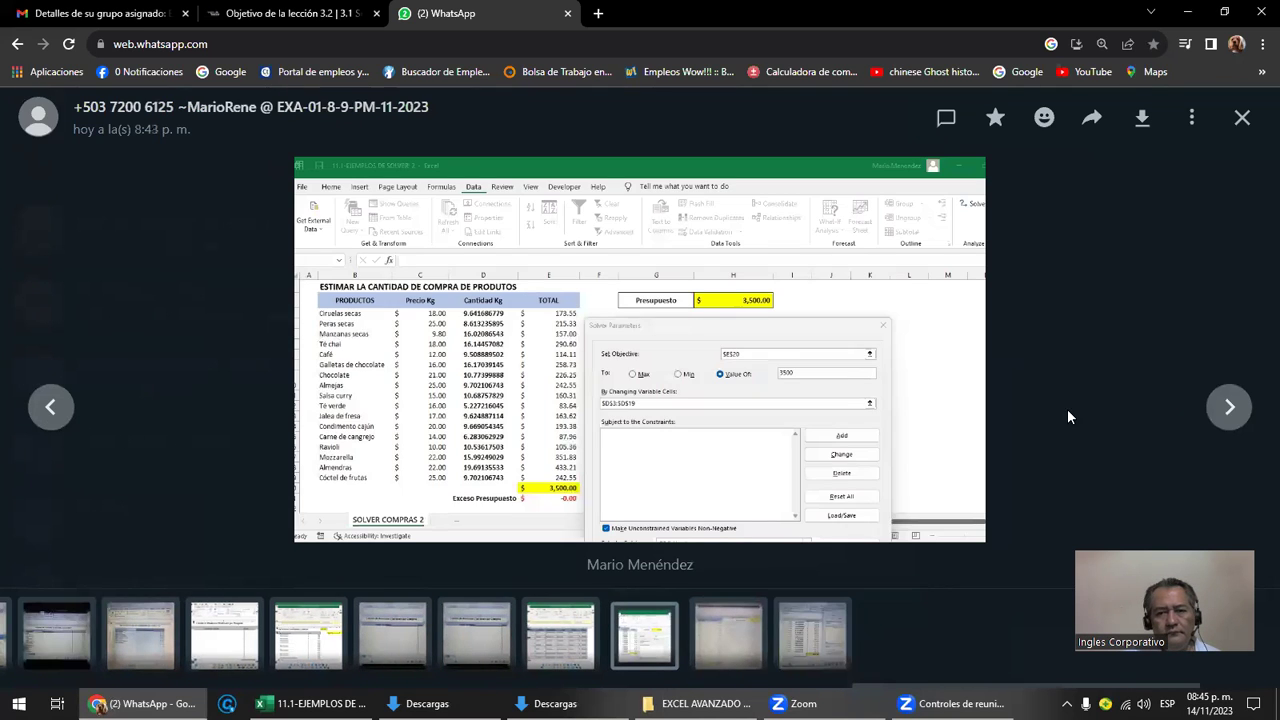
click(1230, 410)
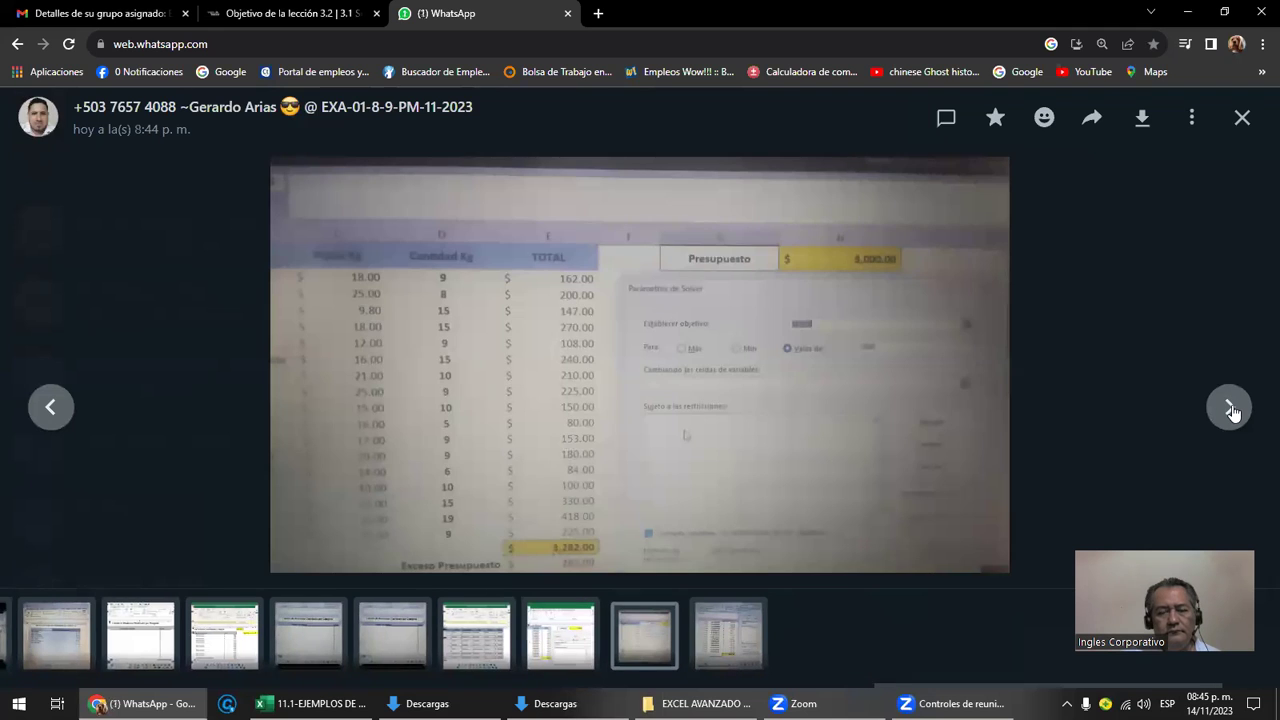
click(1232, 412)
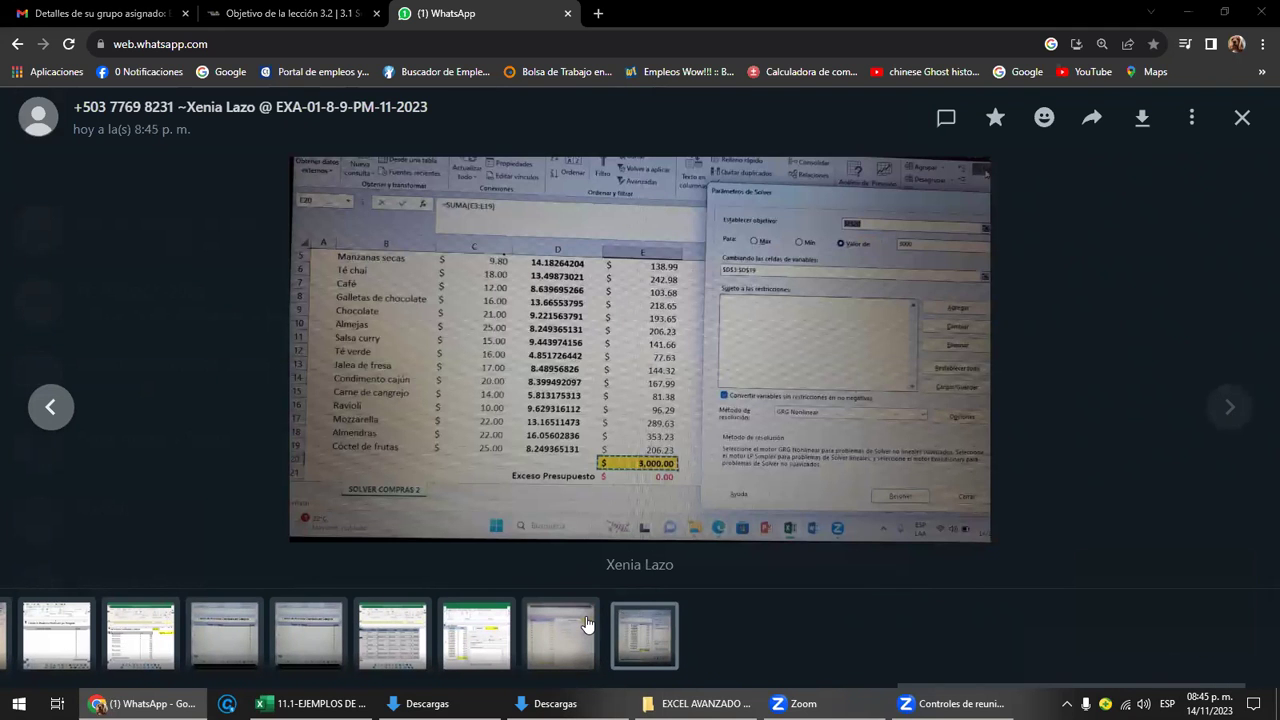
click(52, 410)
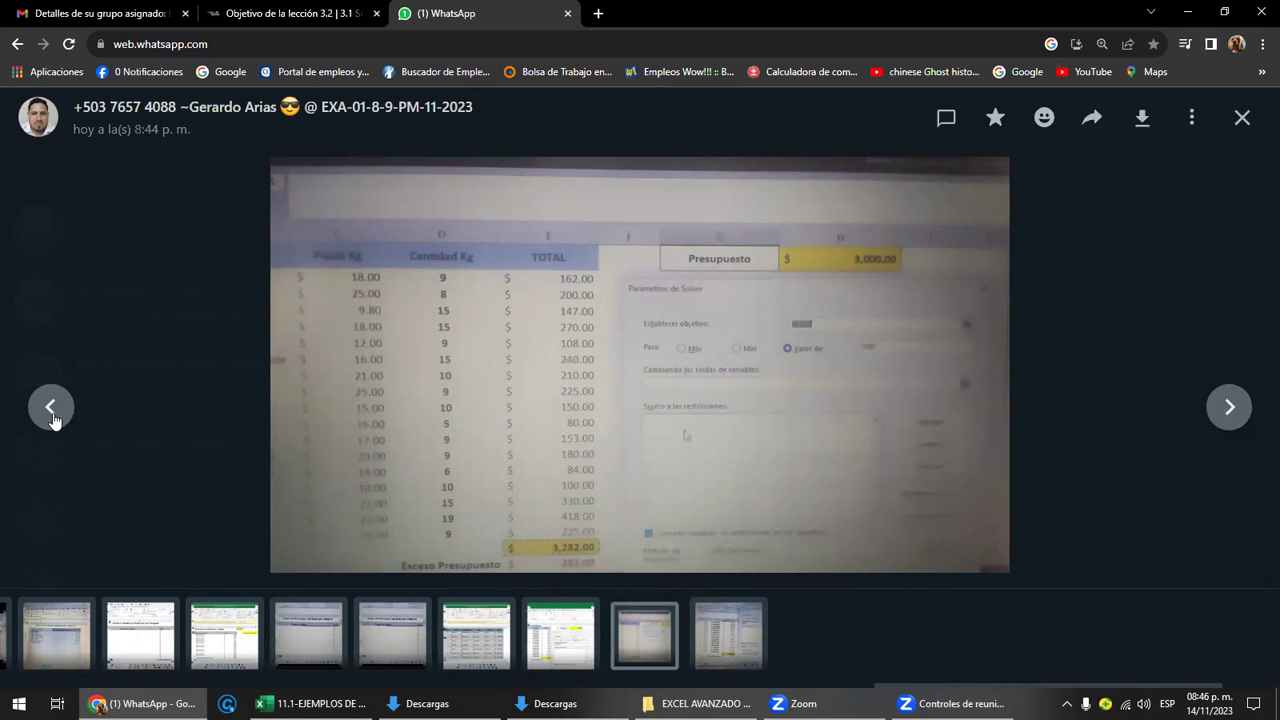
click(50, 407)
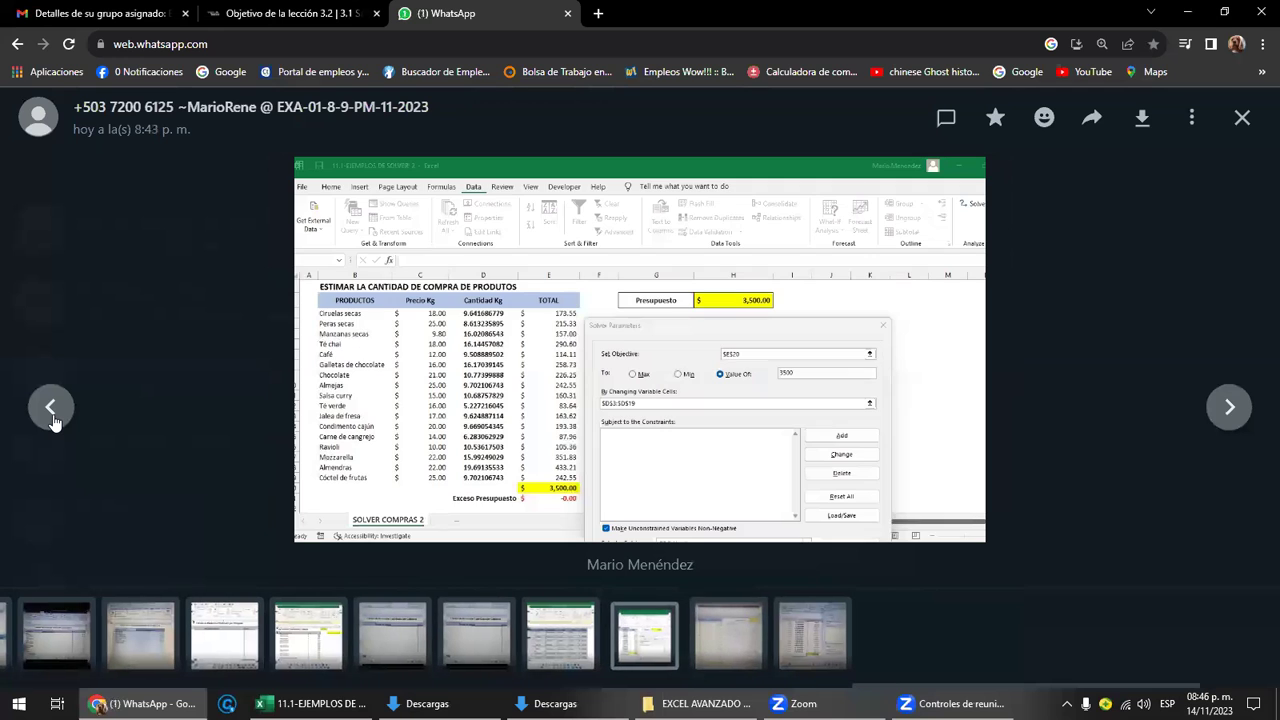
click(54, 420)
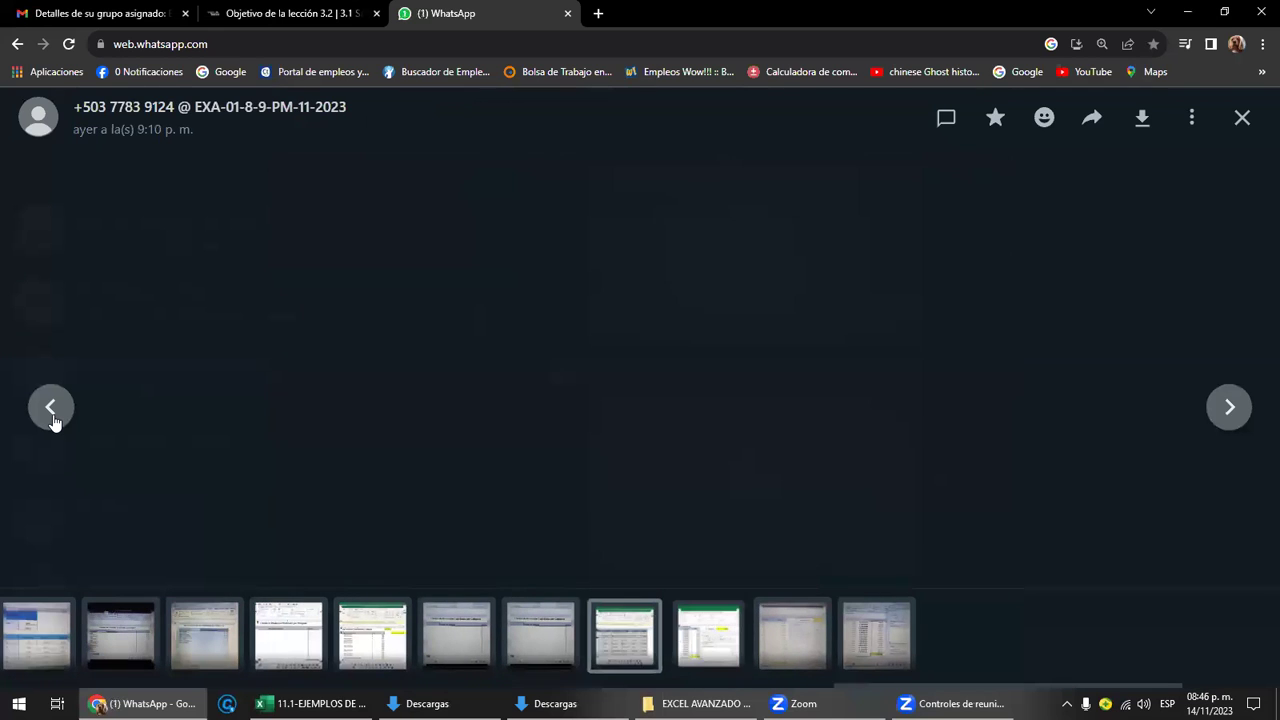
click(1230, 405)
click(1232, 406)
click(1232, 406)
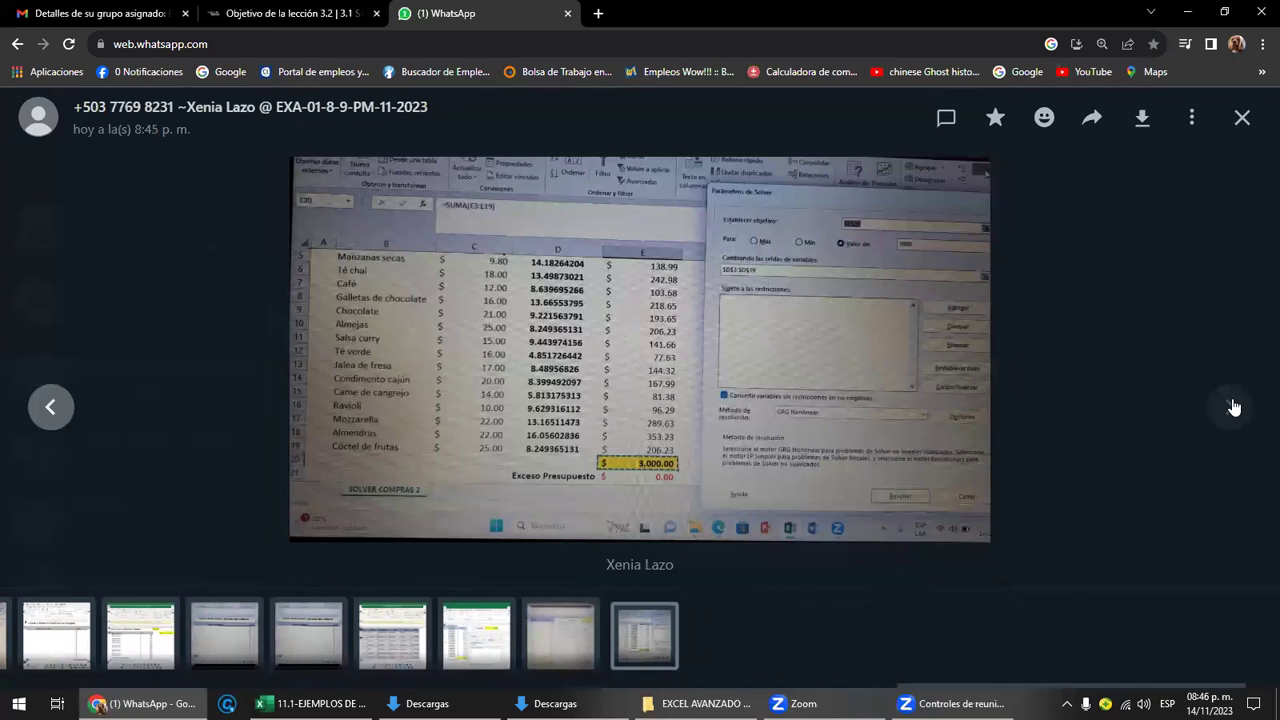
click(1232, 406)
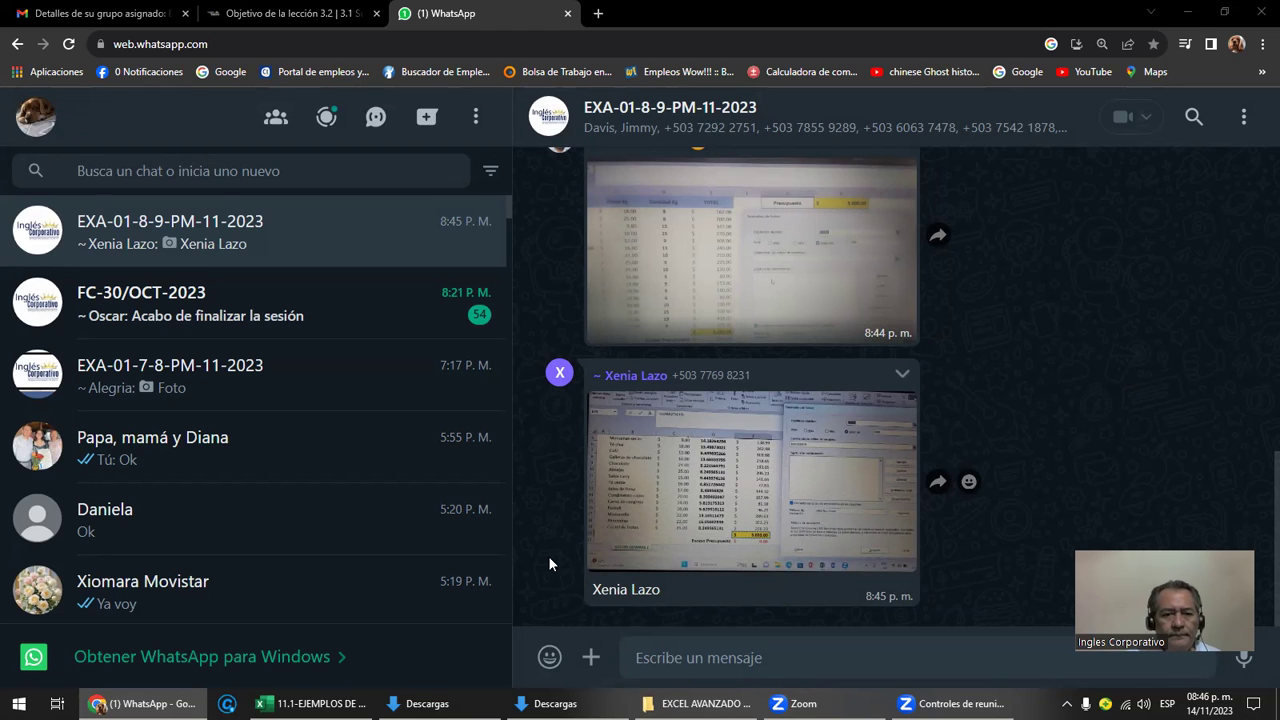
Step: Back in Excel, add a whole-number (int) Solver constraint on $D$3:$D$19
click(312, 703)
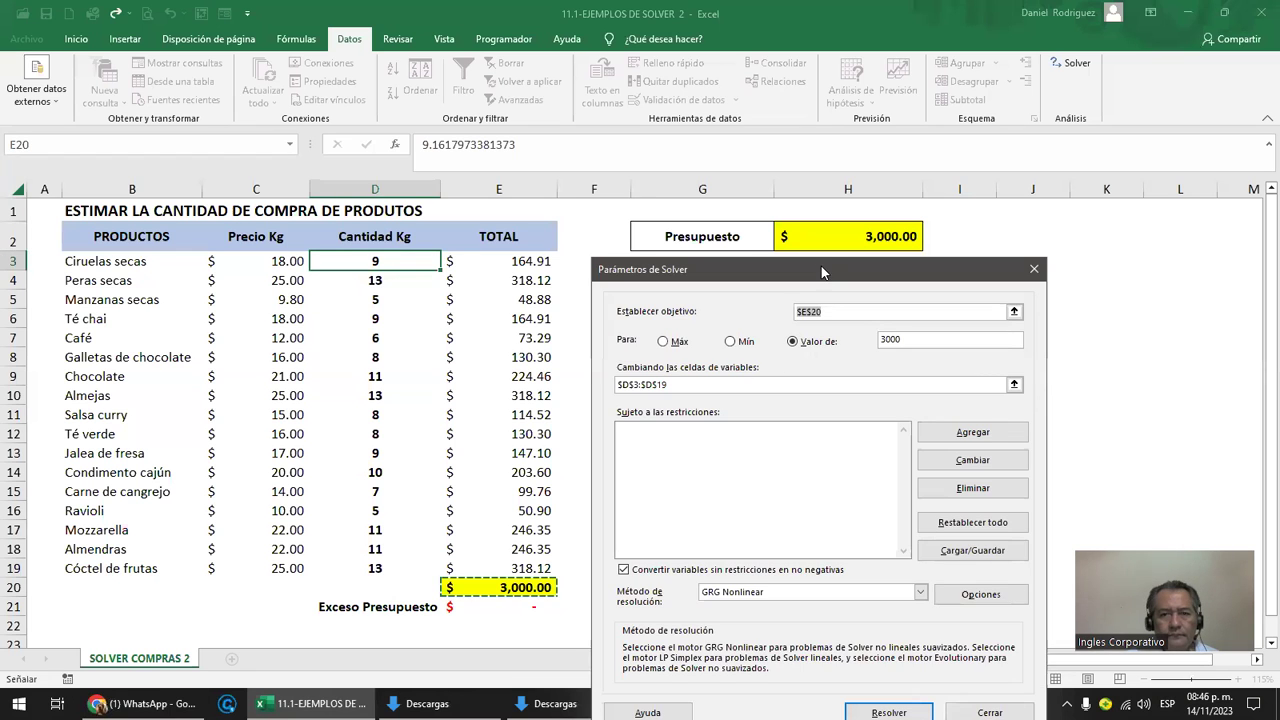
drag(812, 261, 767, 114)
click(935, 287)
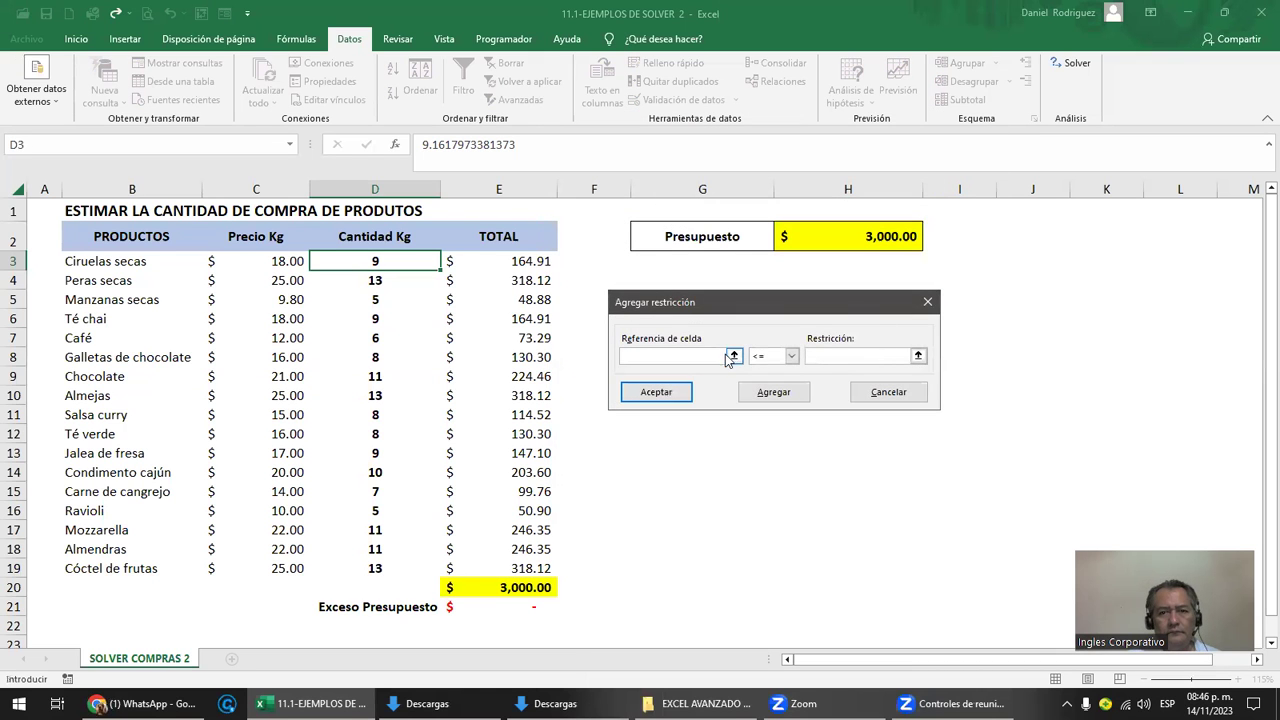
click(735, 357)
drag(367, 261, 402, 566)
click(930, 324)
click(791, 356)
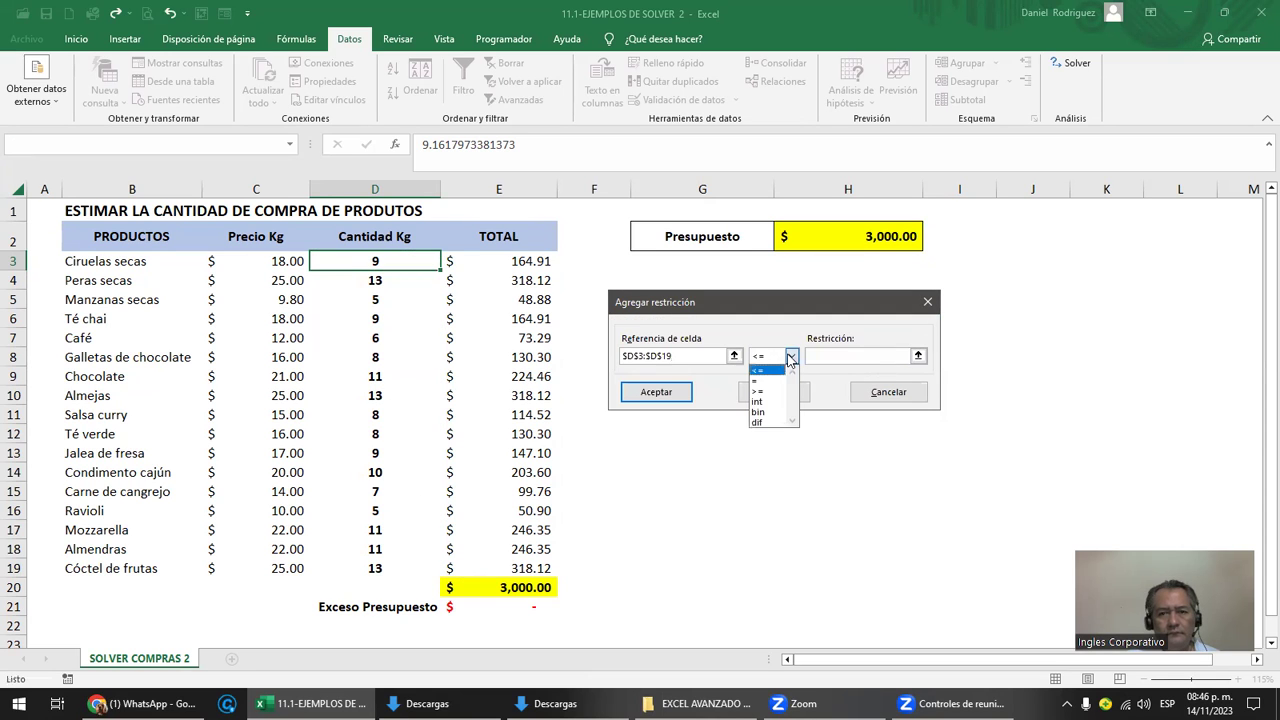
click(760, 403)
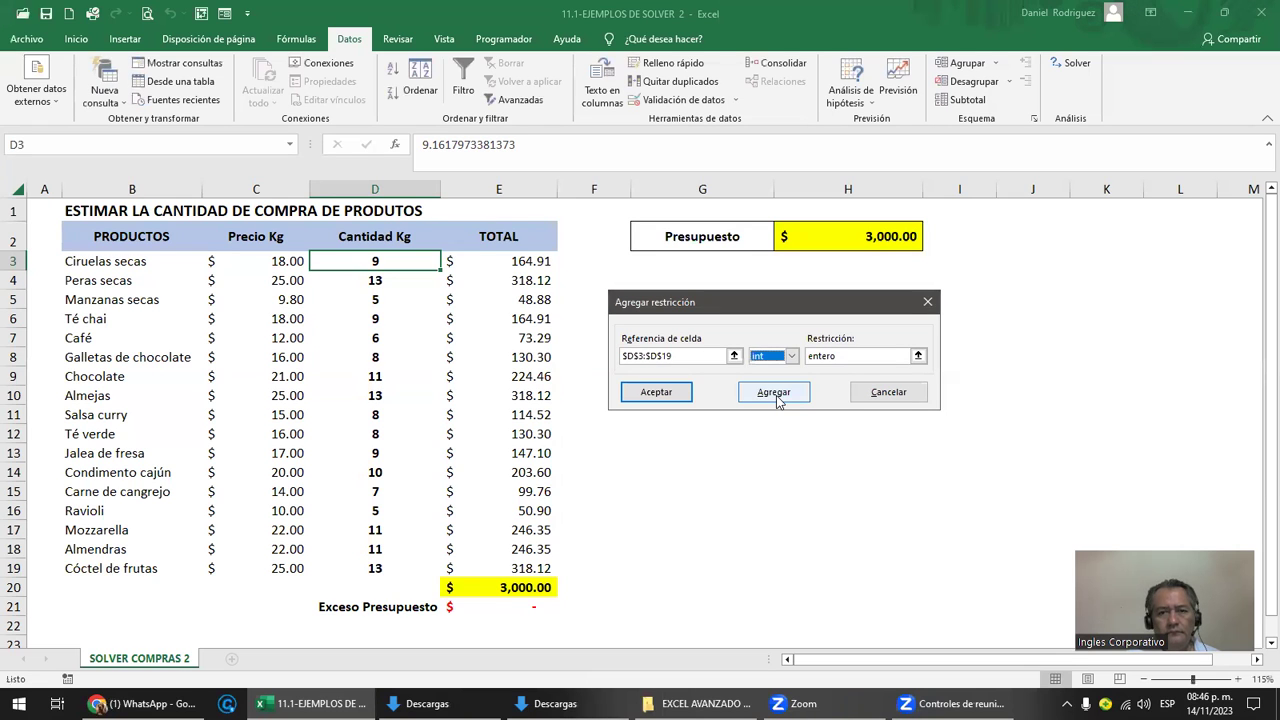
click(776, 397)
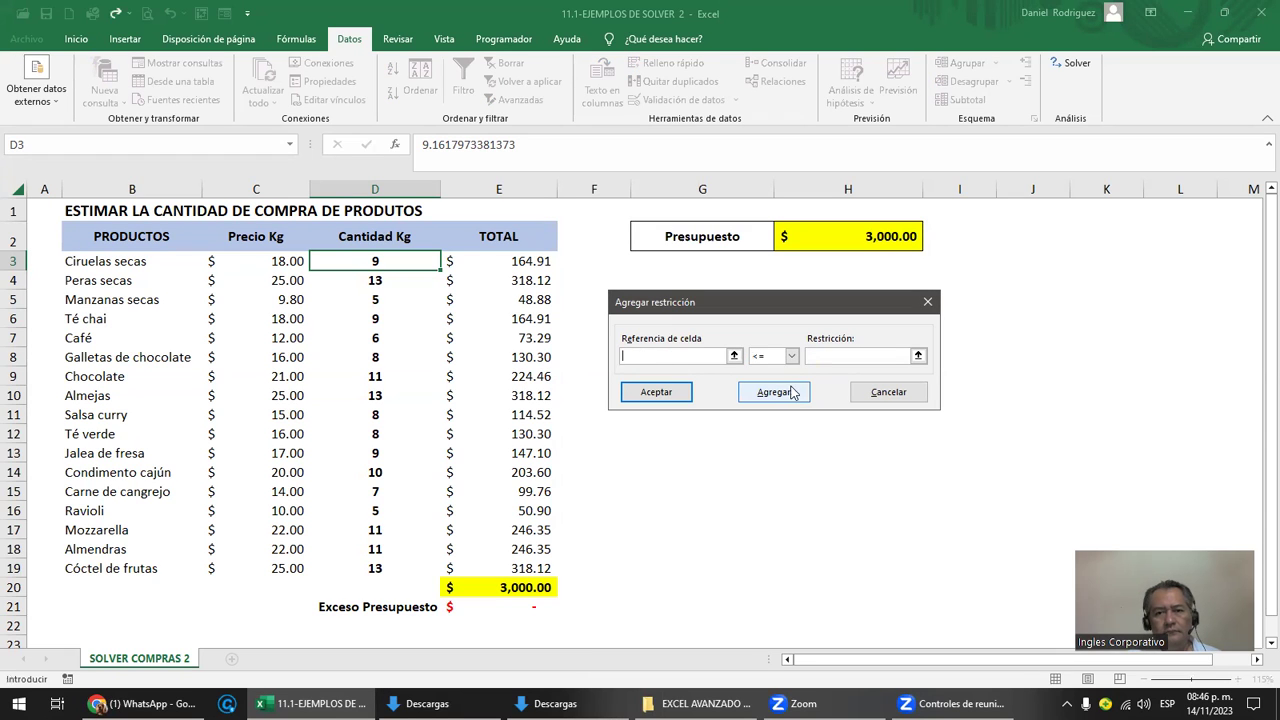
click(886, 394)
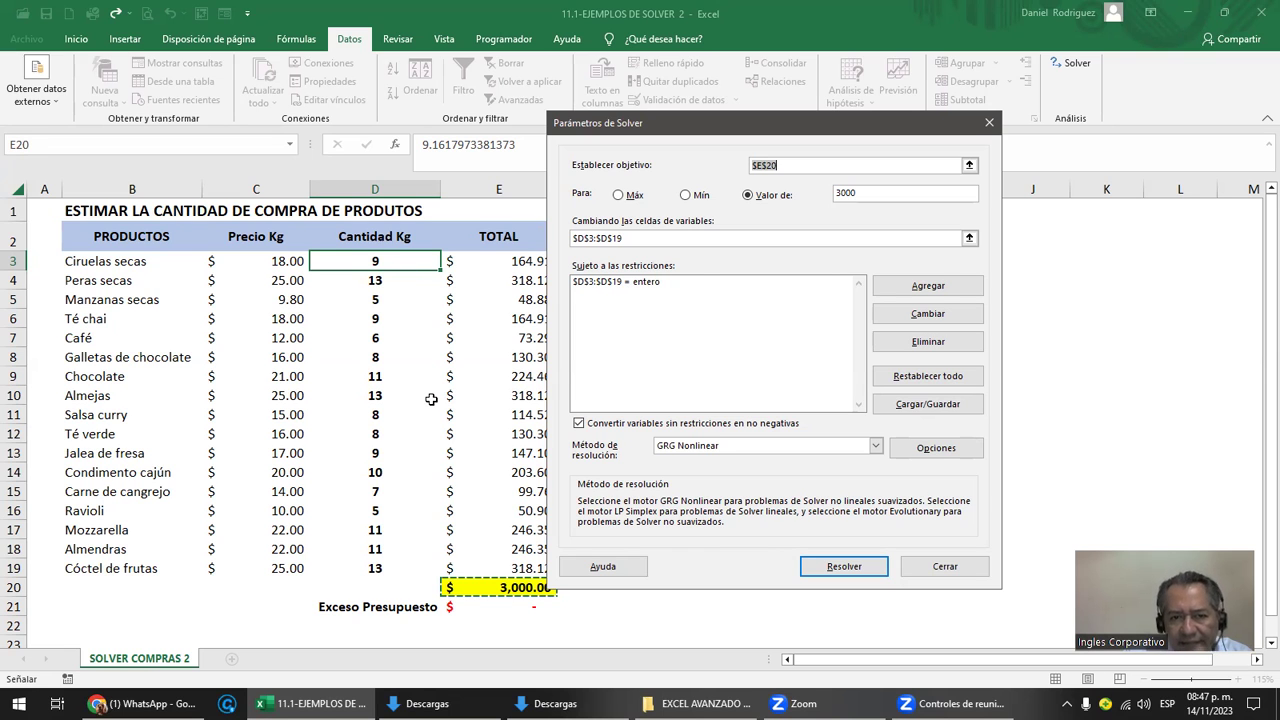
Step: Delete the int constraint so Solver's constraints list is empty
key(Escape)
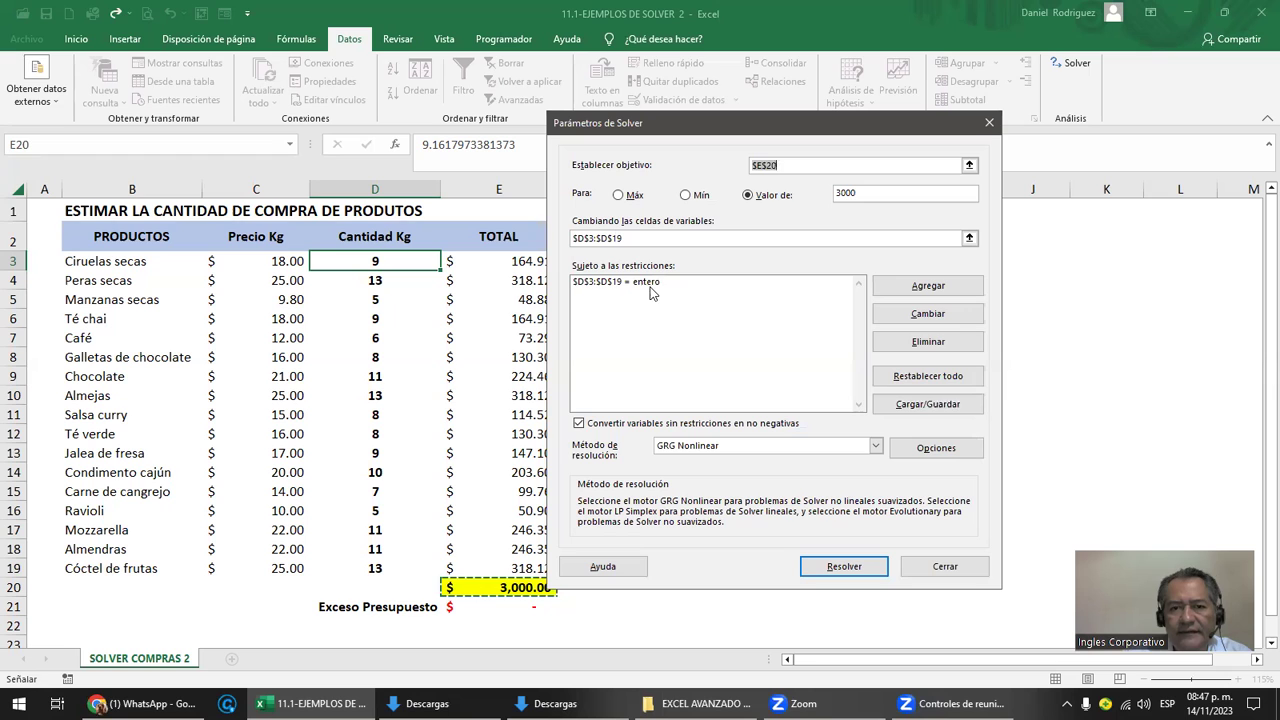
click(650, 284)
click(946, 345)
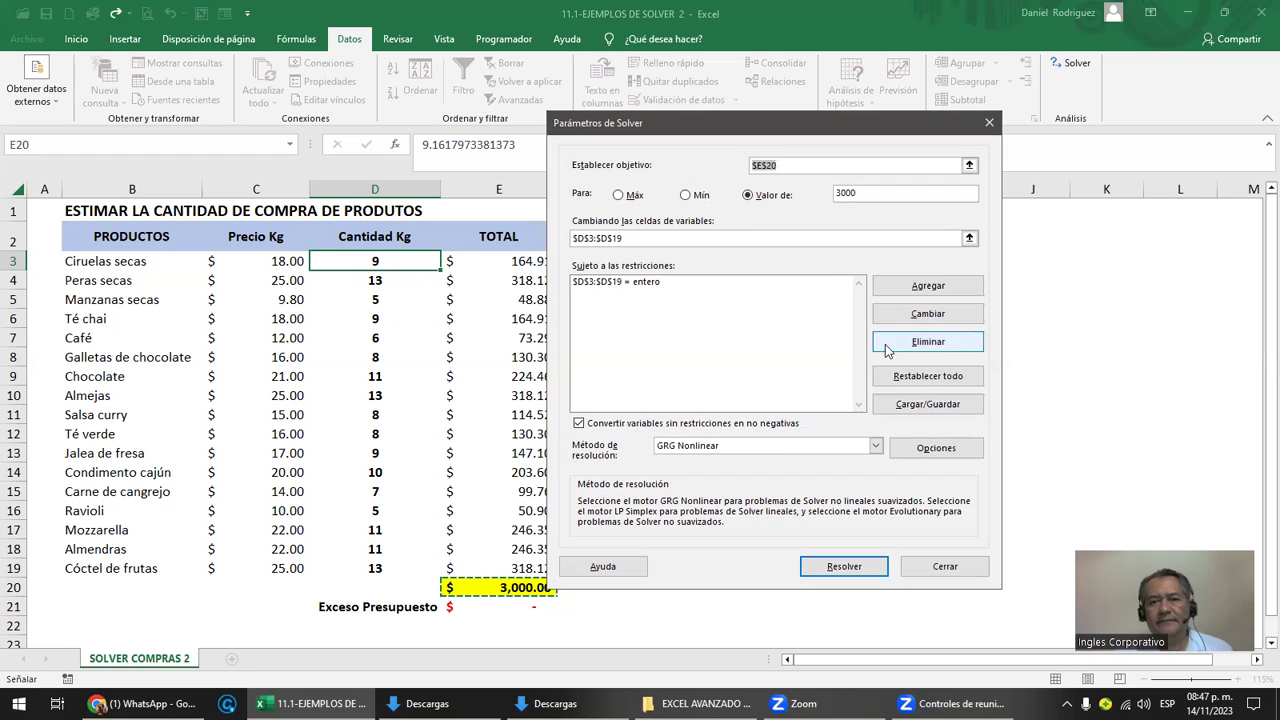
click(604, 281)
click(919, 342)
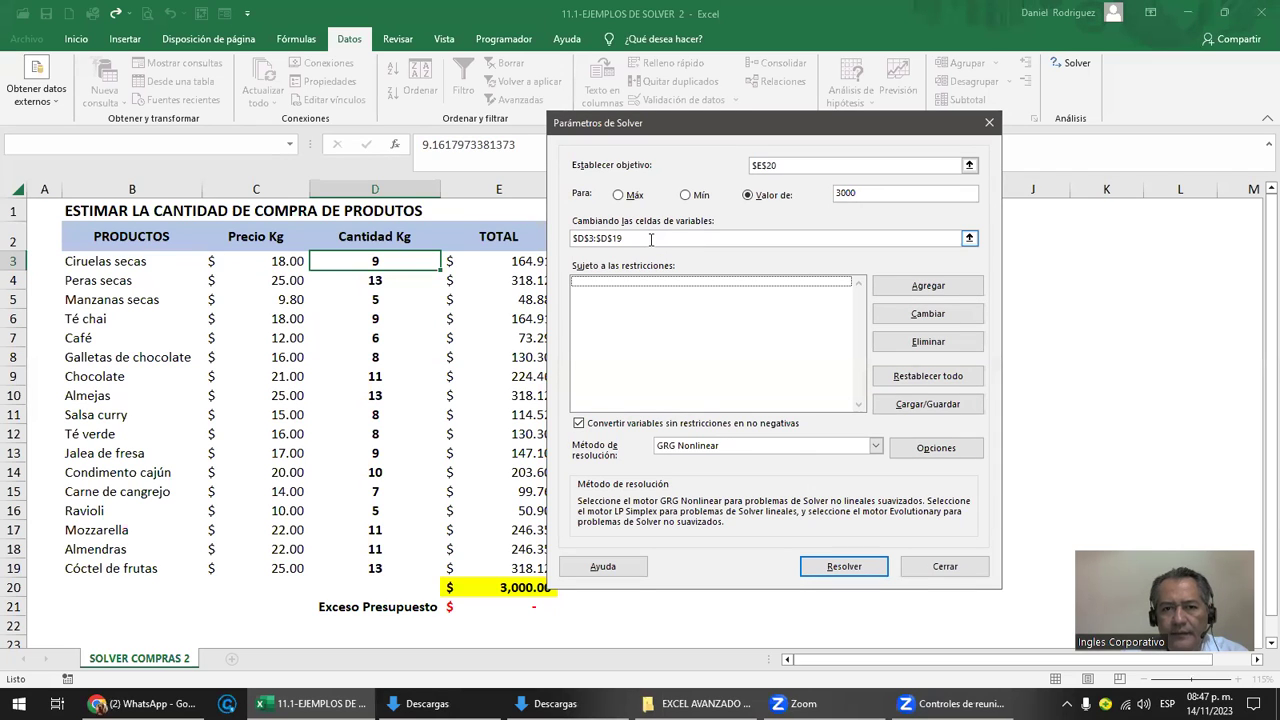
click(651, 239)
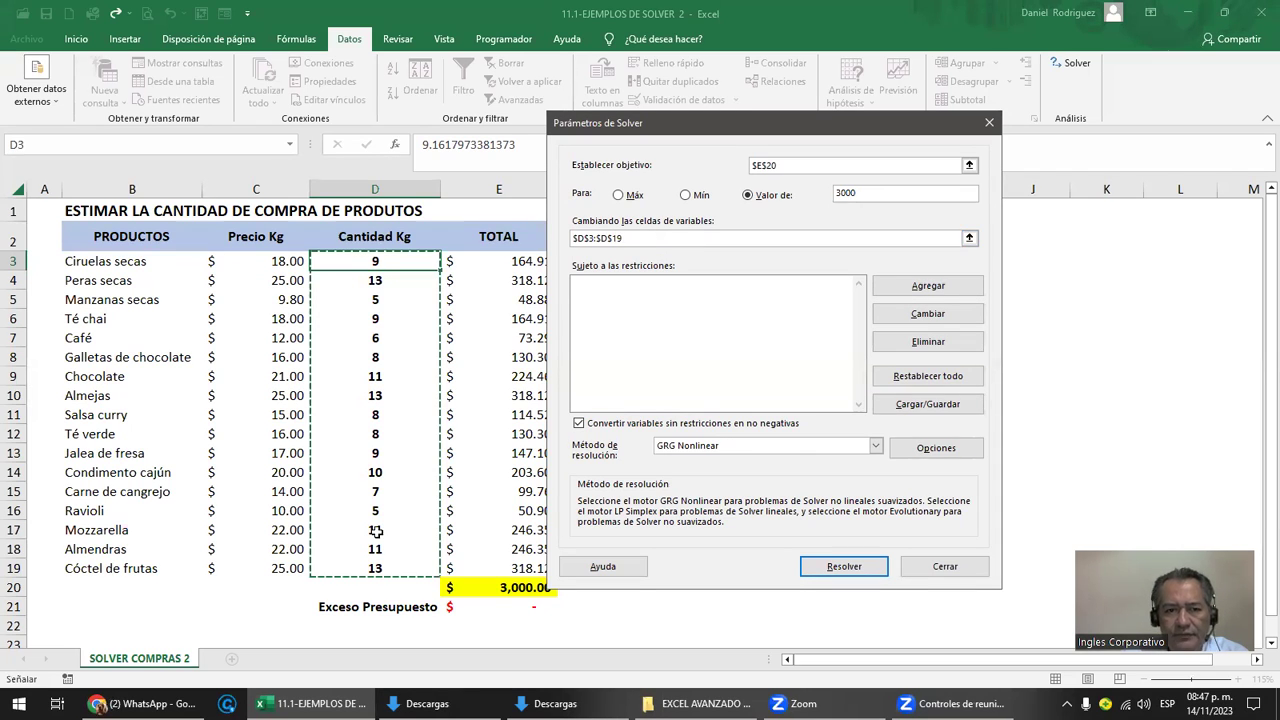
click(618, 290)
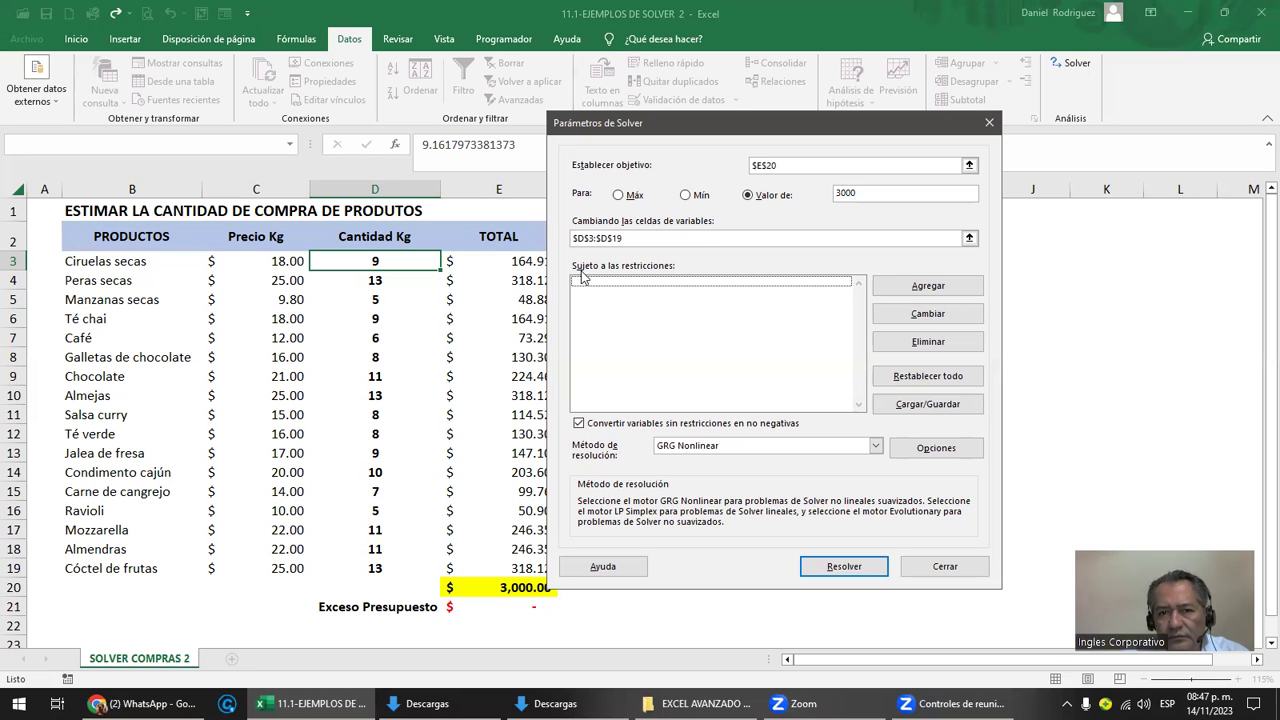
Step: Add the constraint $D$3:$D$19 int so Solver keeps the quantities whole
click(914, 290)
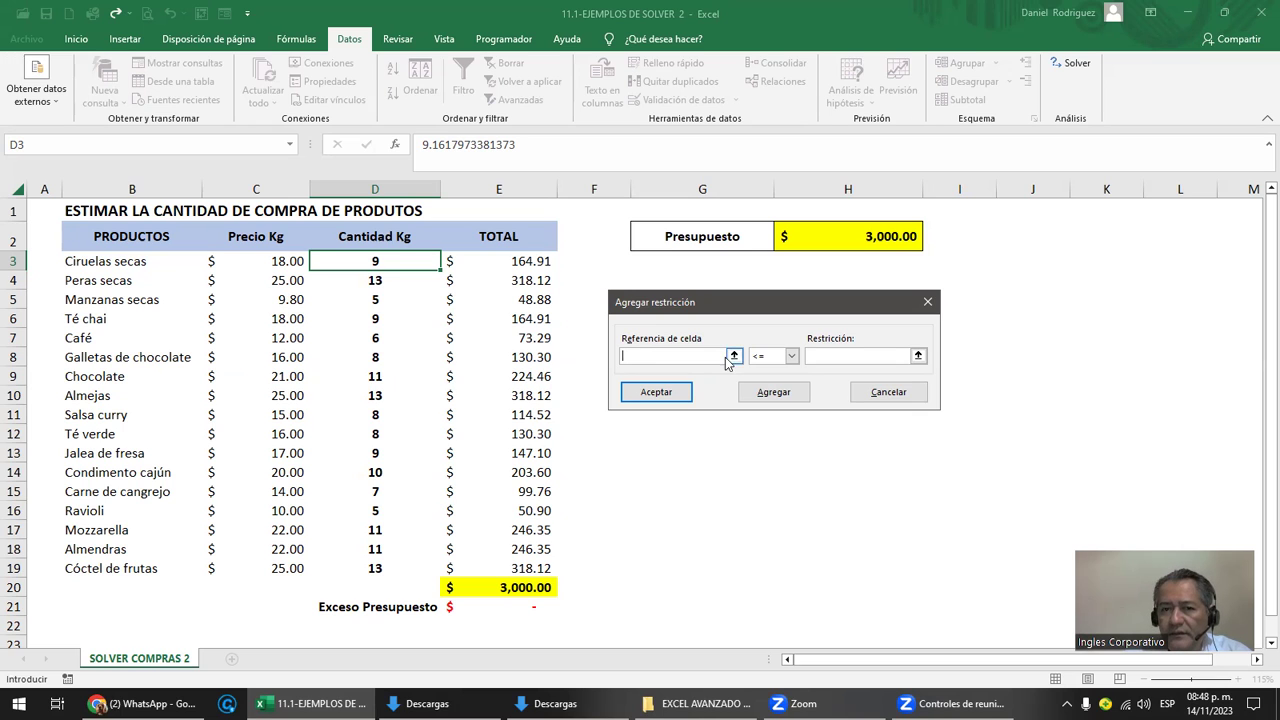
drag(374, 263, 408, 568)
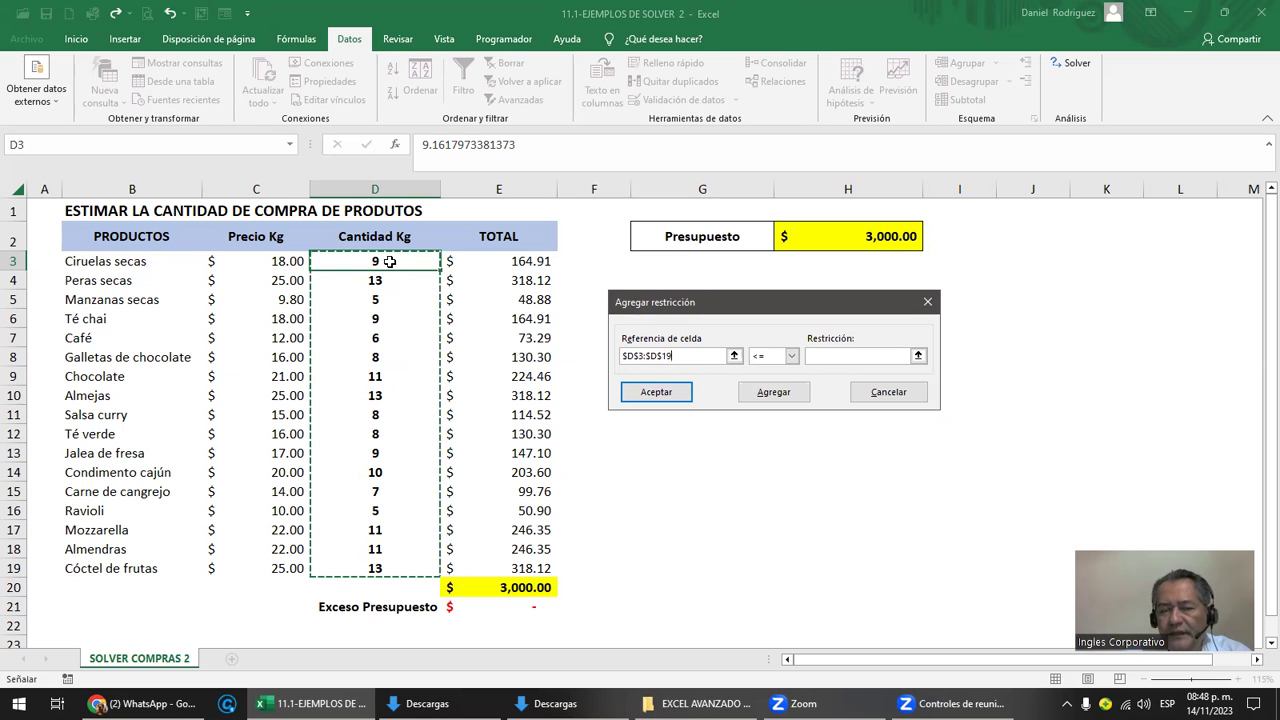
click(791, 356)
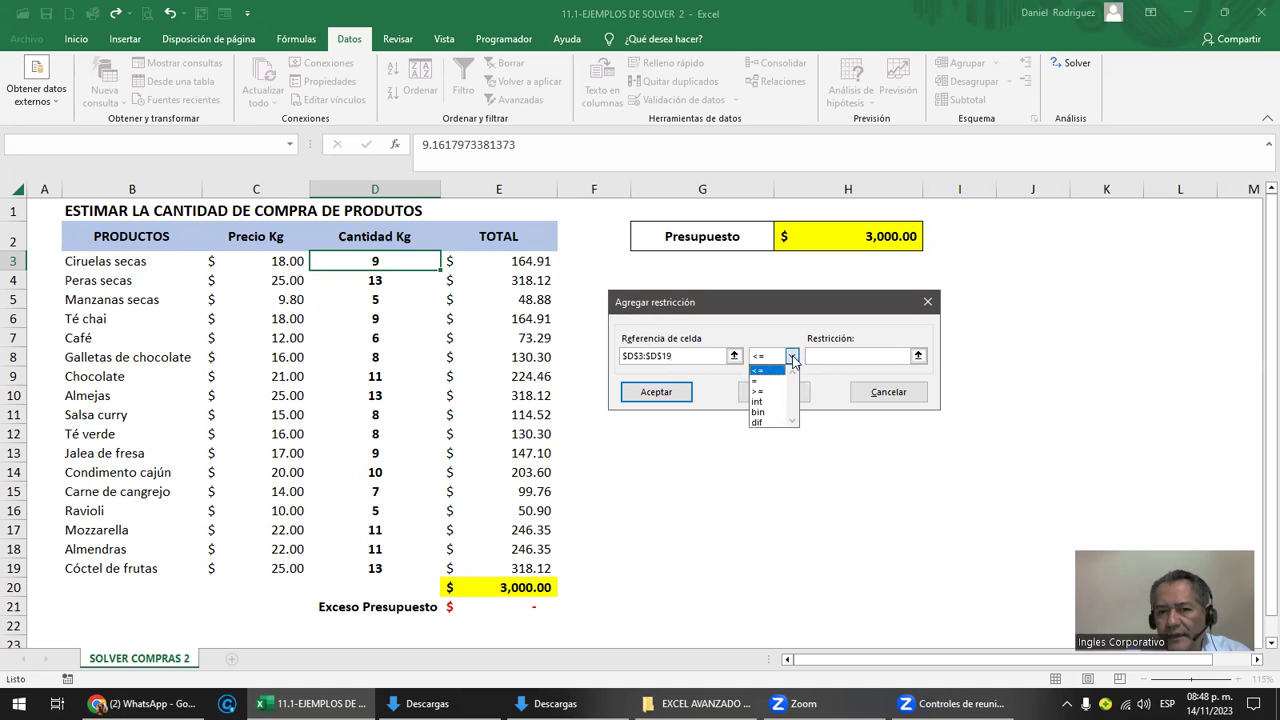
click(760, 402)
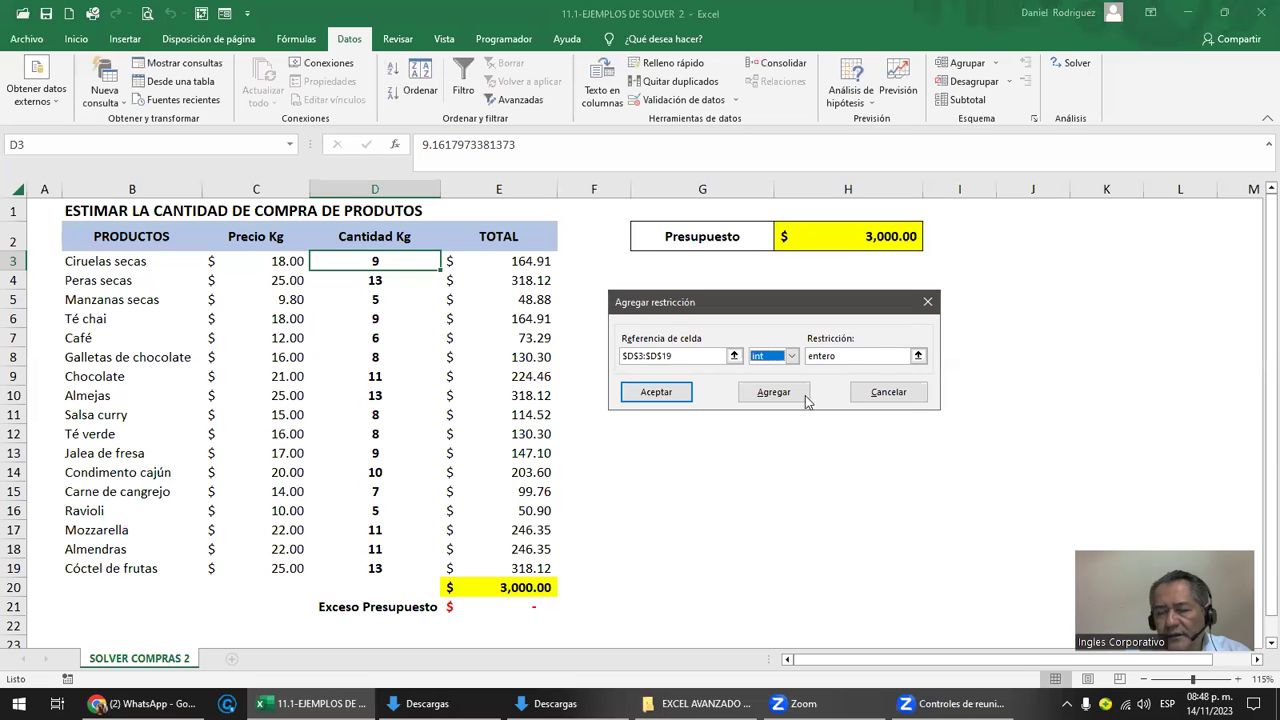
click(742, 399)
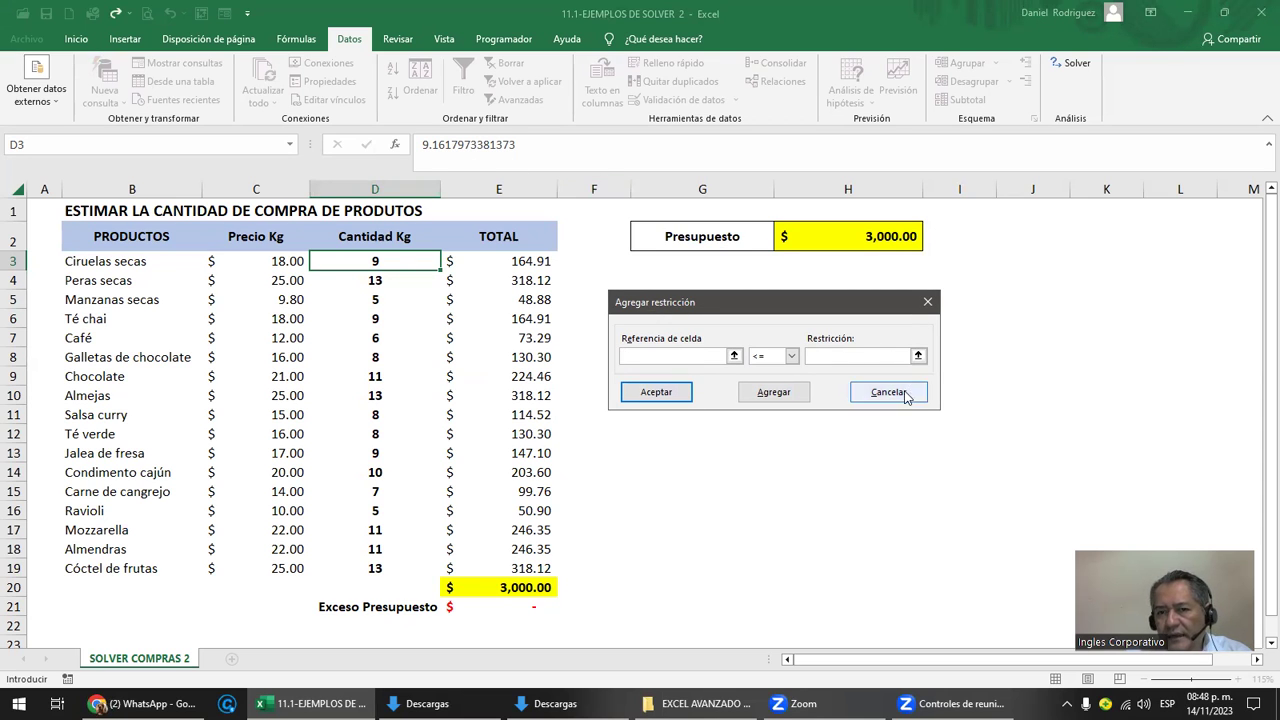
Step: Confirm the $D$3:$D$19 = entero constraint and solve for integer quantities totalling $3,000.00
click(930, 301)
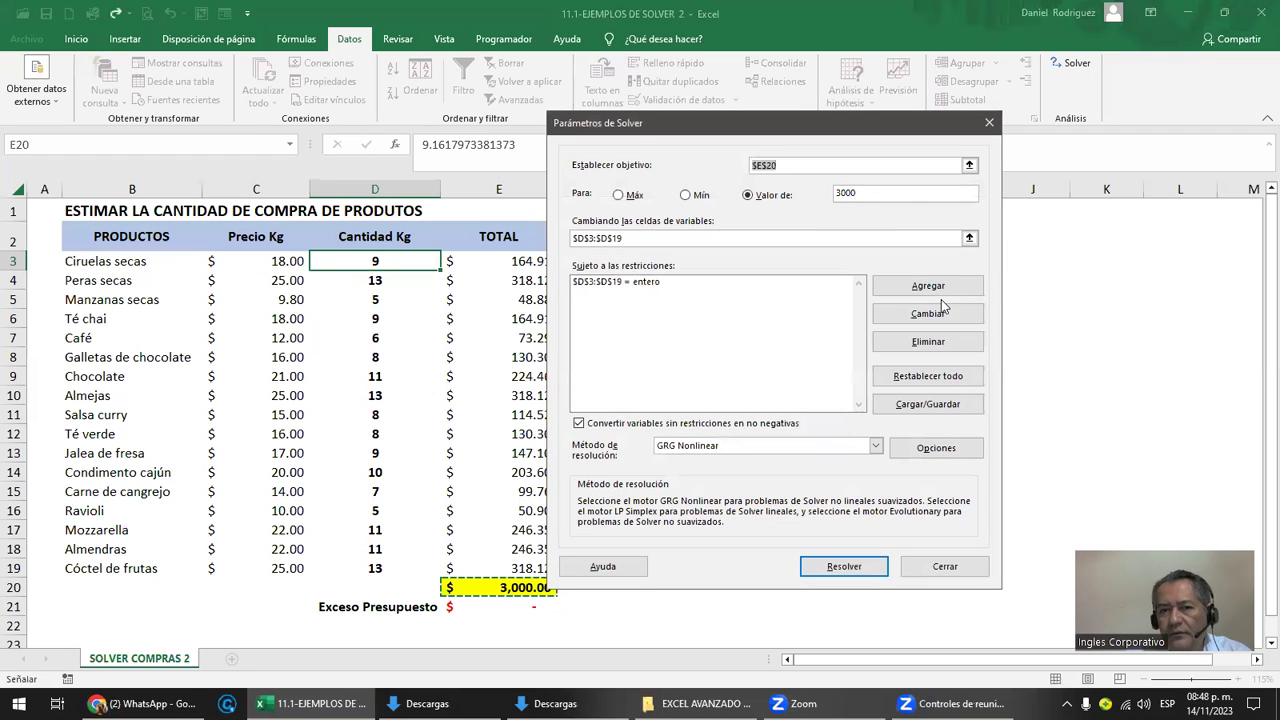
click(619, 286)
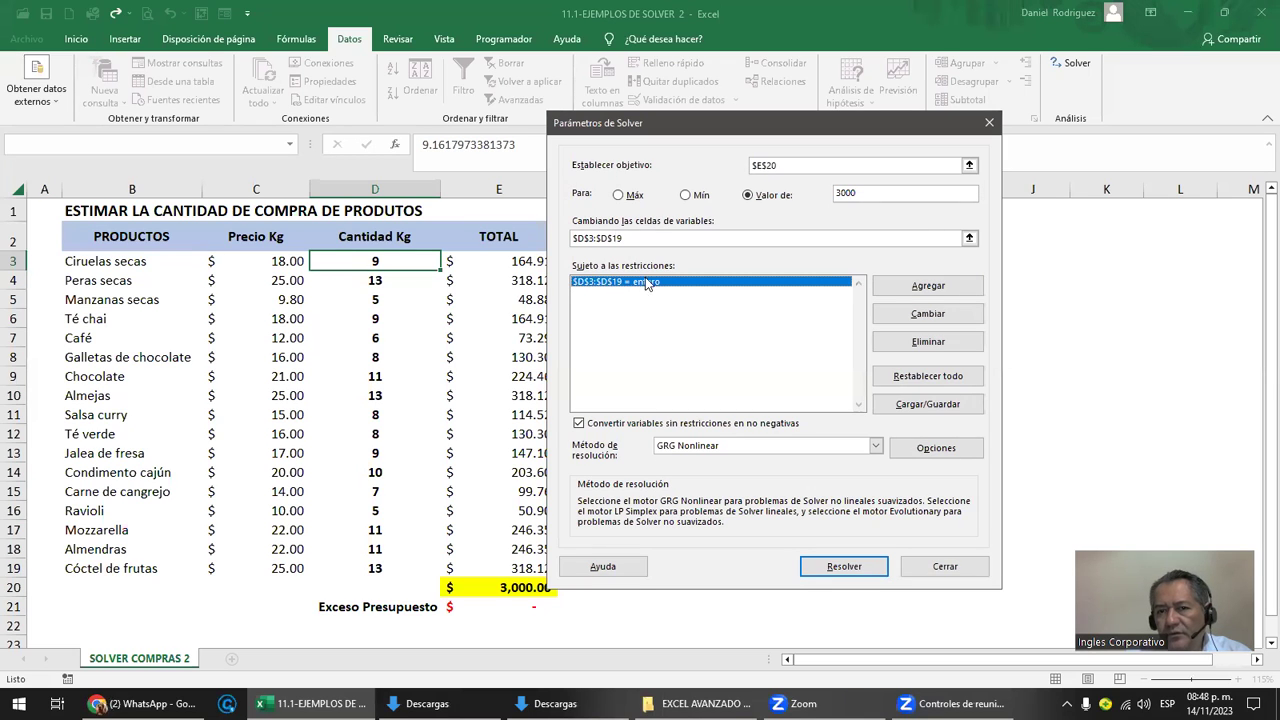
click(846, 566)
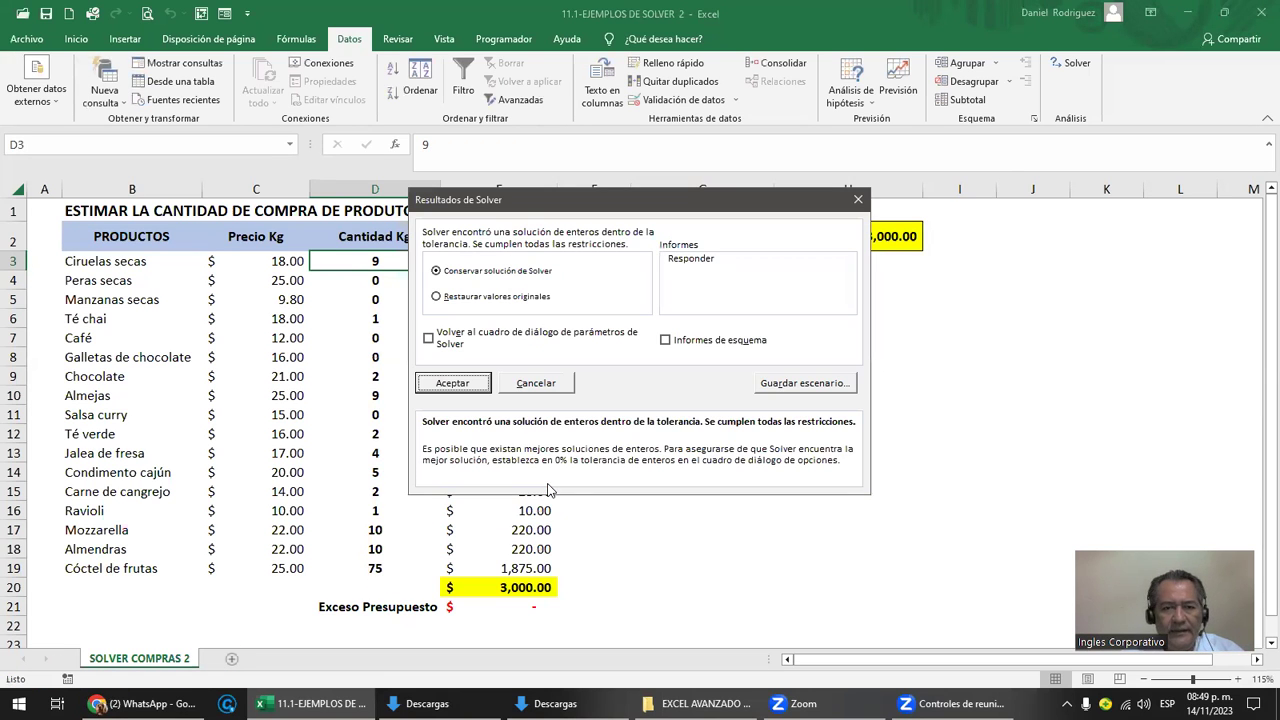
Step: Discard Solver's integer result to restore the original quantities, then close the SOLVER 2 workbook
drag(537, 215, 779, 215)
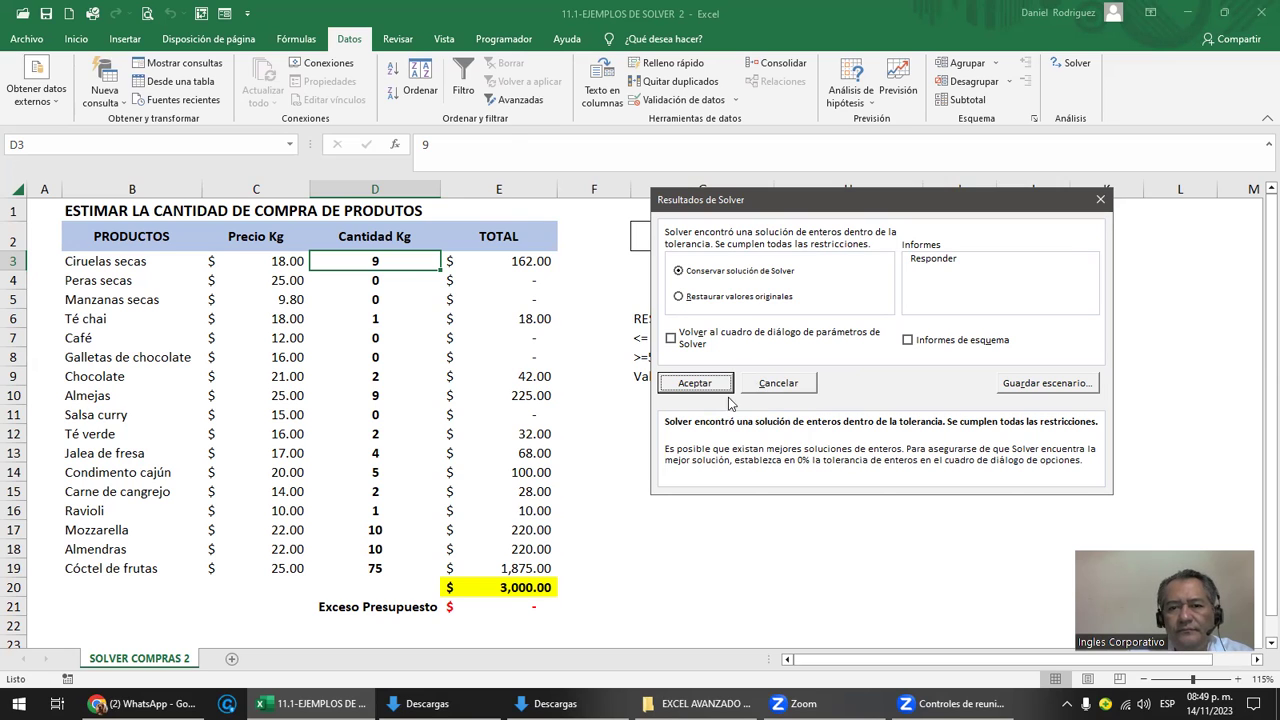
click(788, 383)
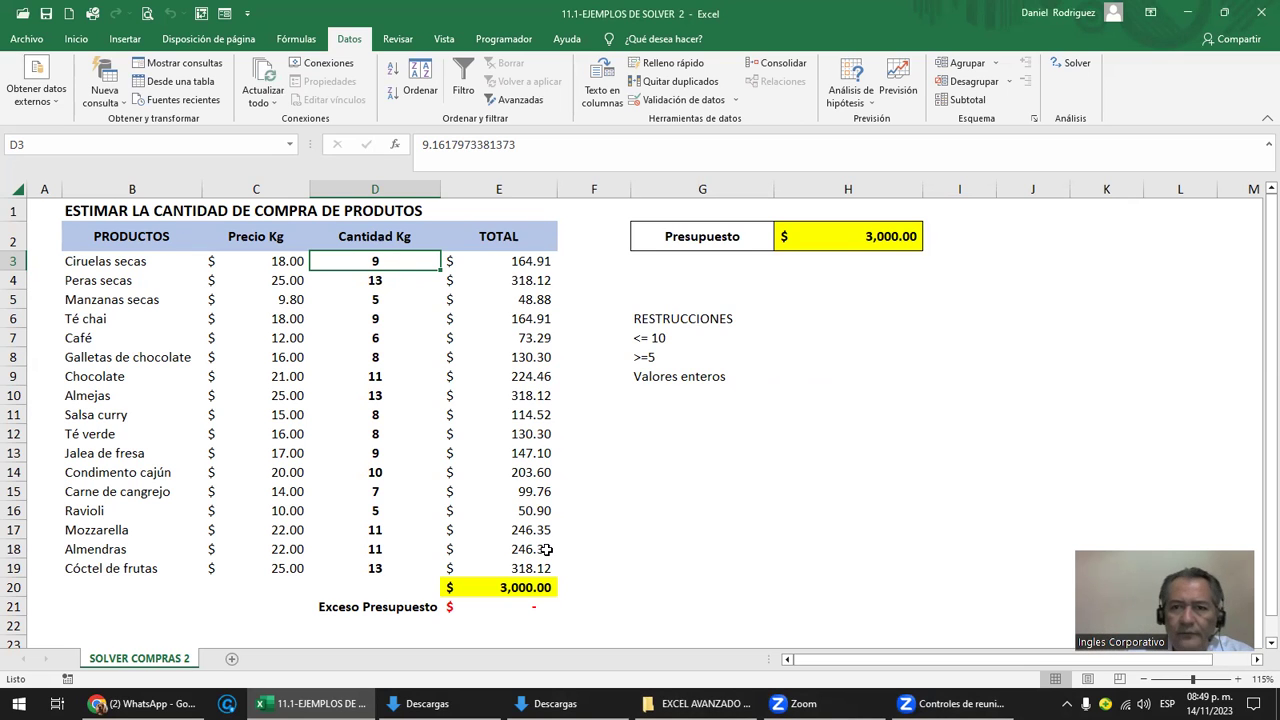
click(1258, 11)
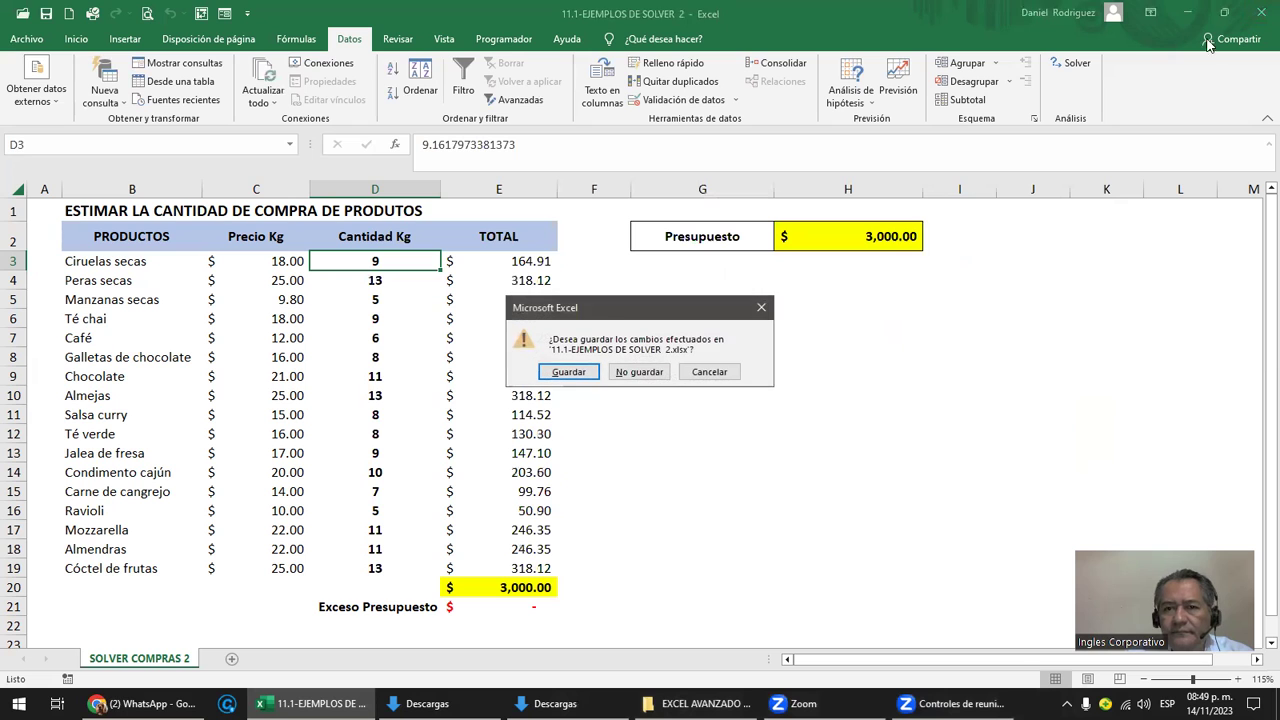
Step: Dismiss the save prompt and open 11.2-EJEMPLOS DE SOLVER 3 from the EXCEL AVANZADO 8 PM folder
click(638, 372)
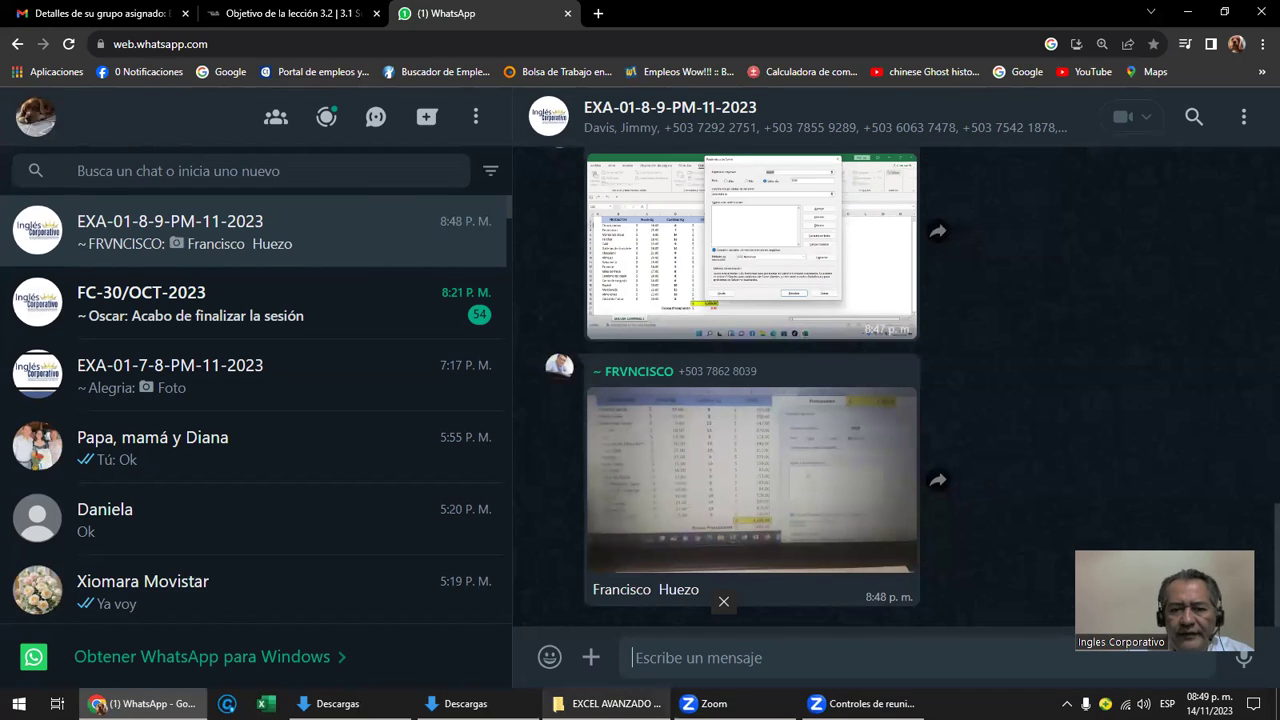
click(607, 703)
double_click(438, 451)
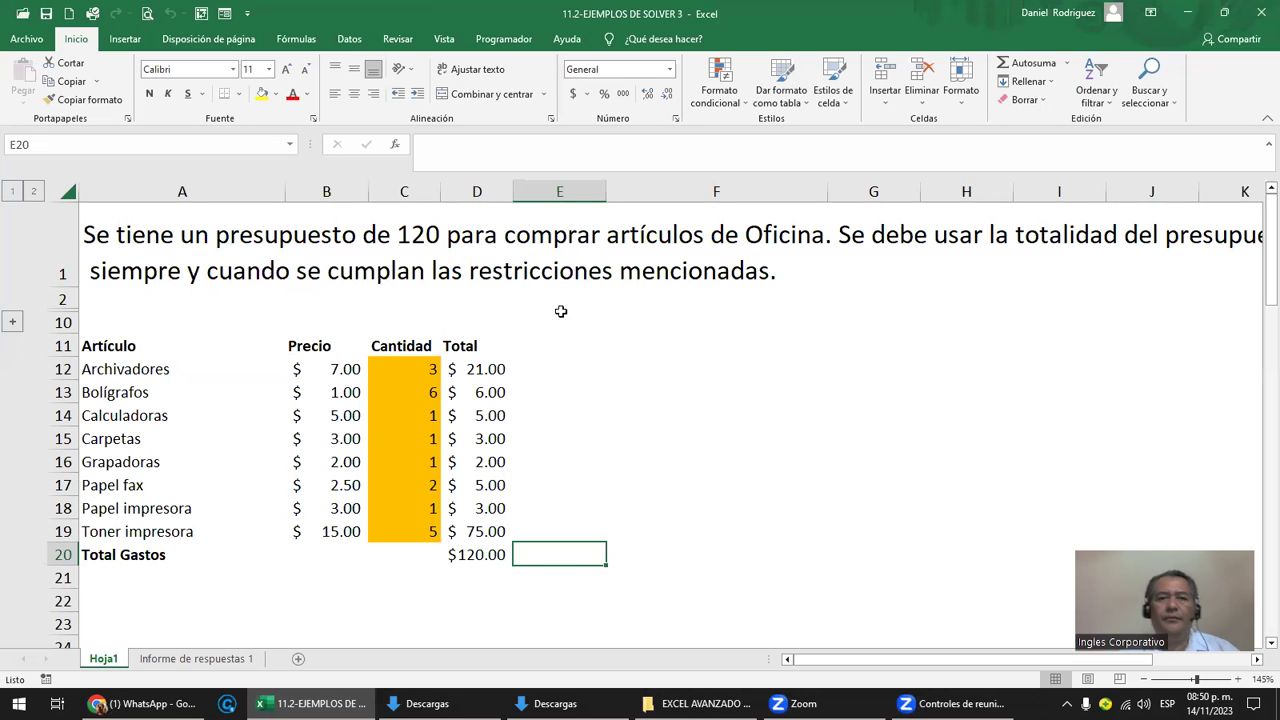
Step: Reveal and go over the Restricciones table A3:C9, including the Valores enteros condition
click(619, 362)
scroll(617, 362, down, 2)
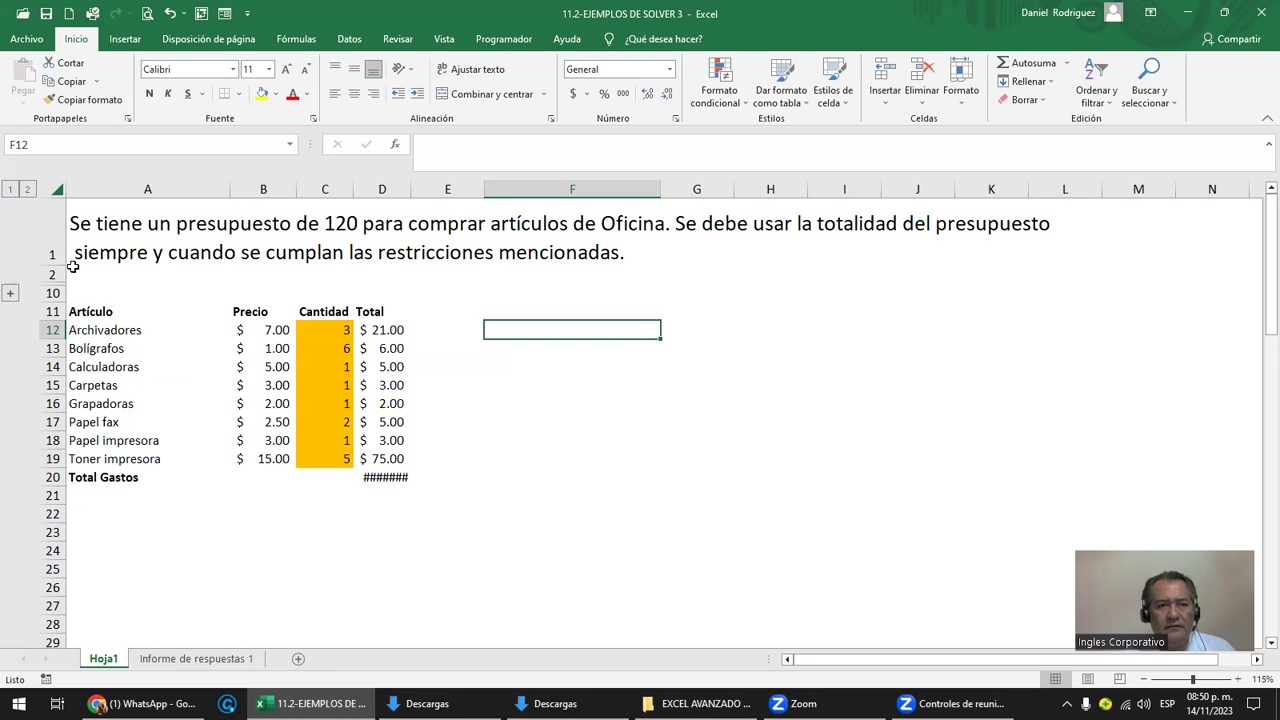
click(27, 190)
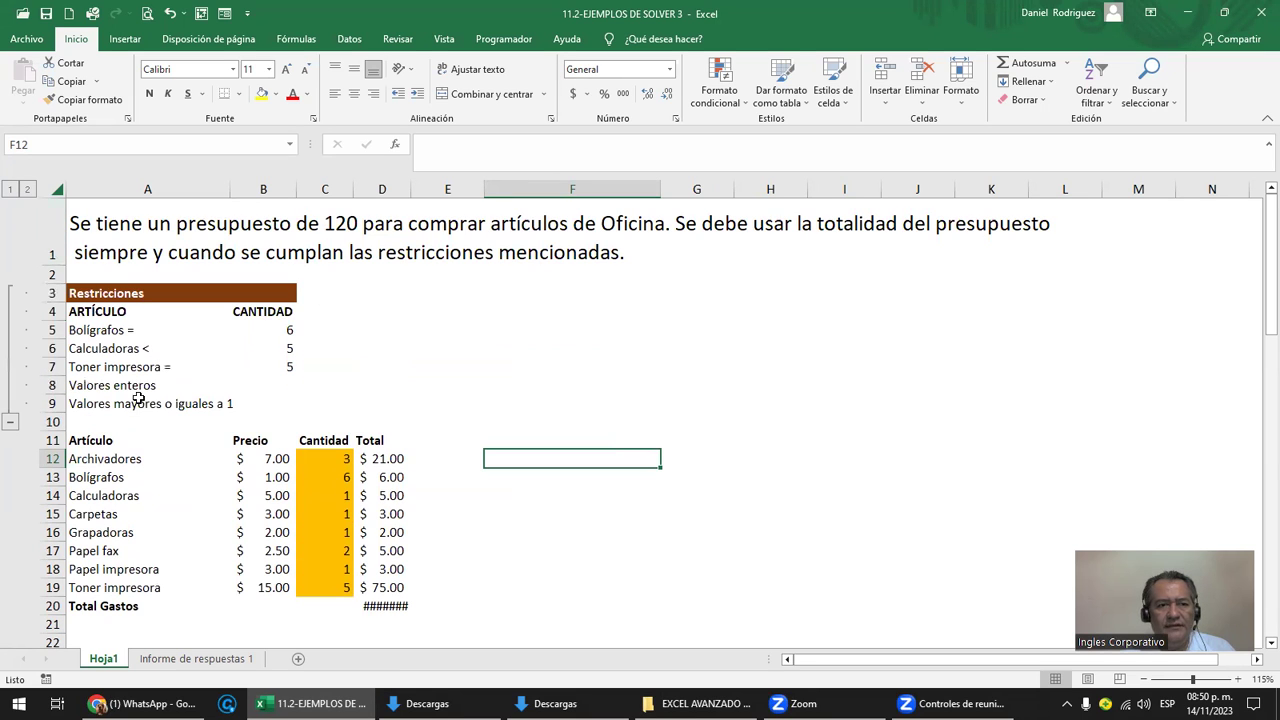
drag(99, 292, 299, 403)
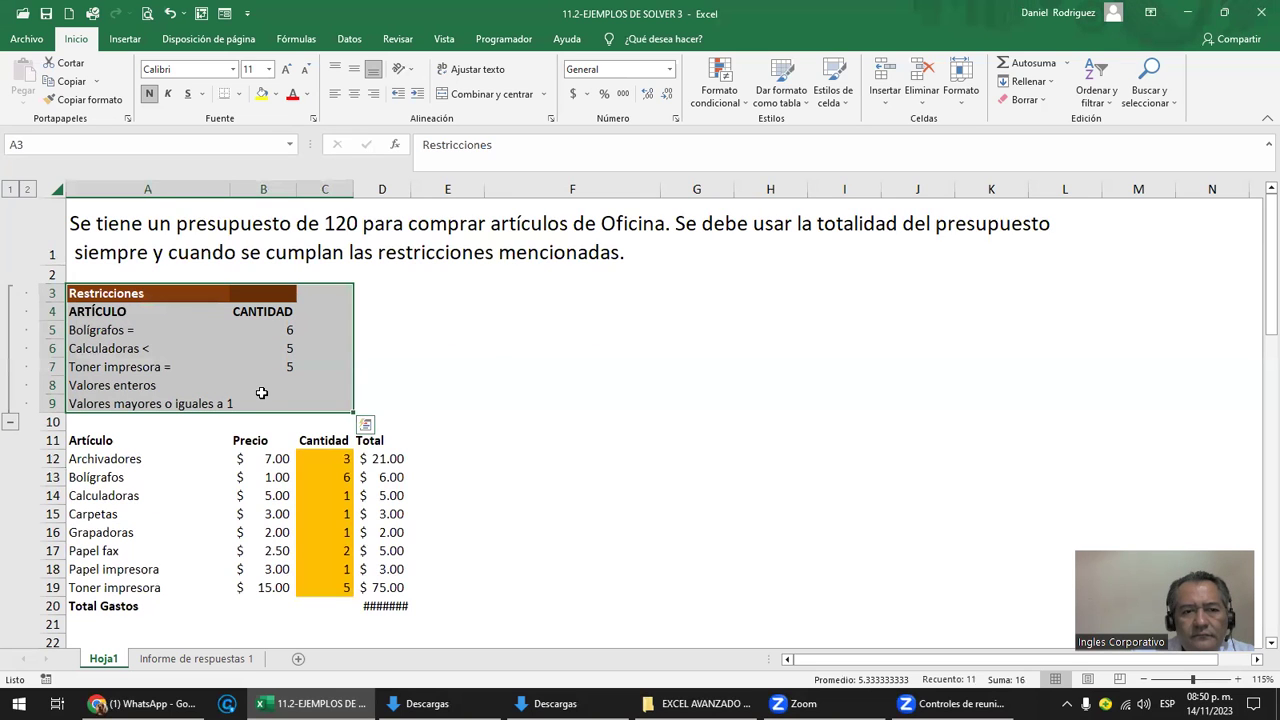
click(117, 331)
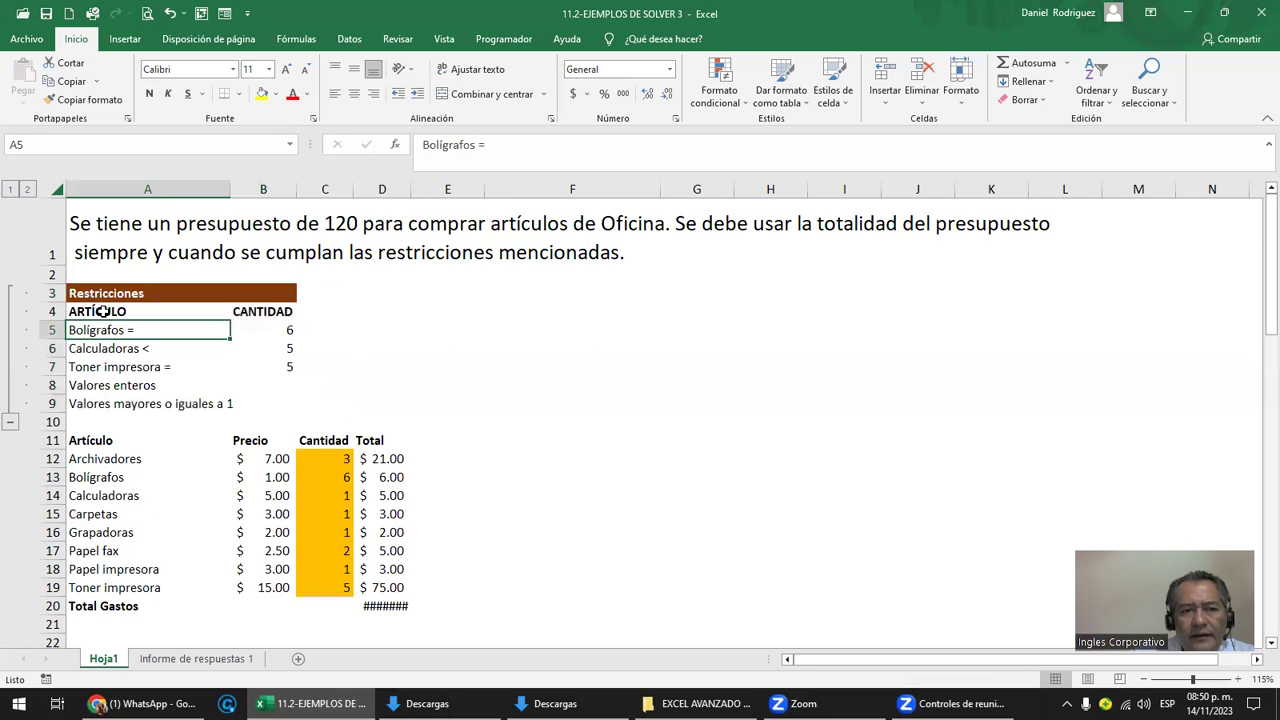
click(104, 315)
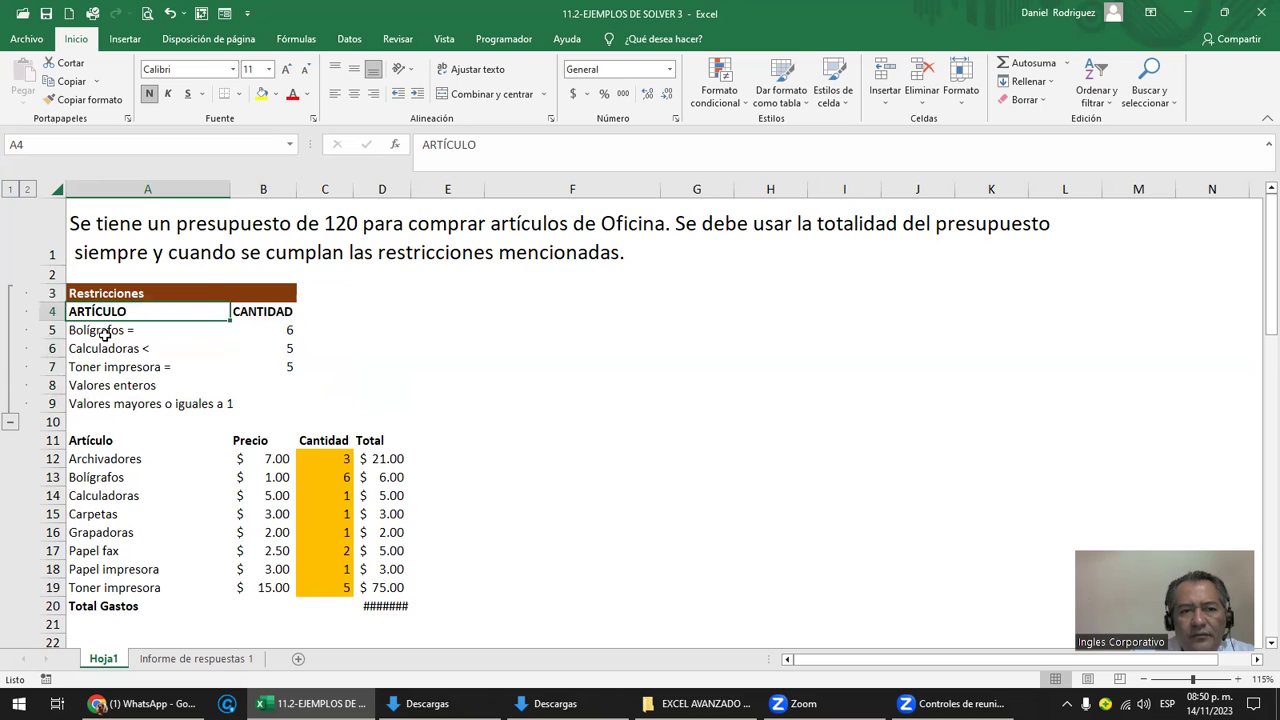
drag(104, 334, 129, 404)
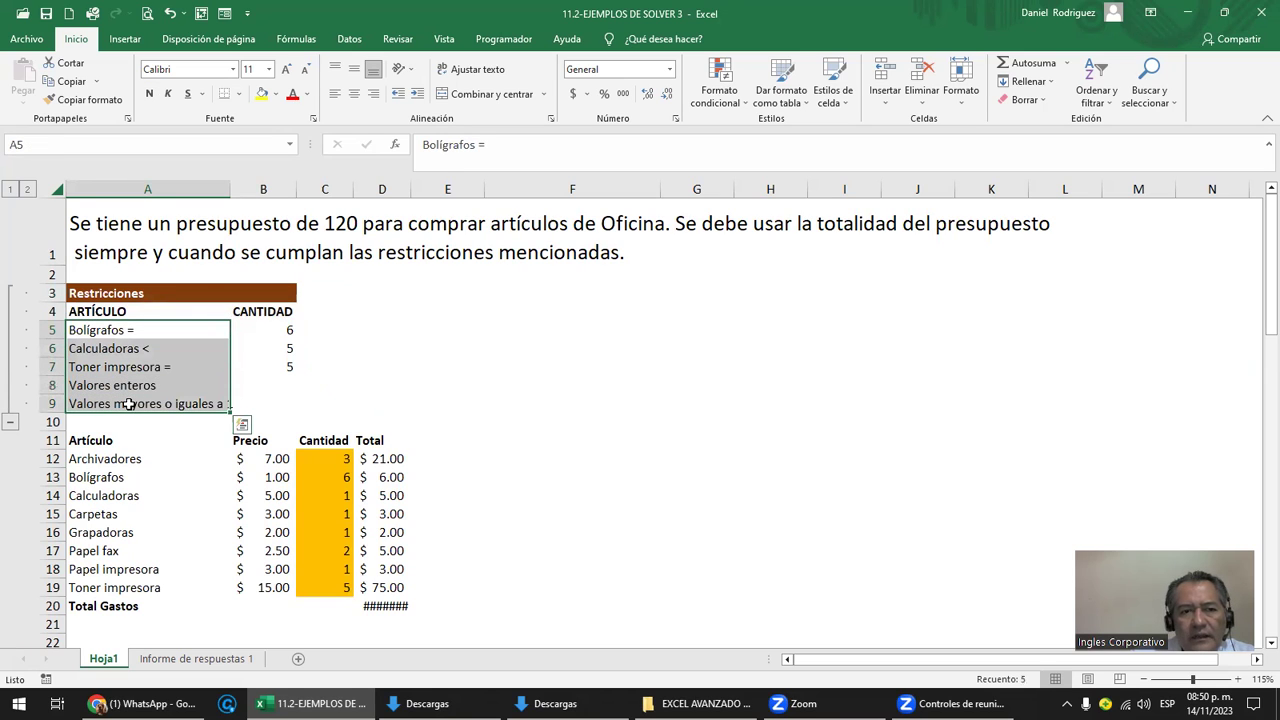
click(98, 388)
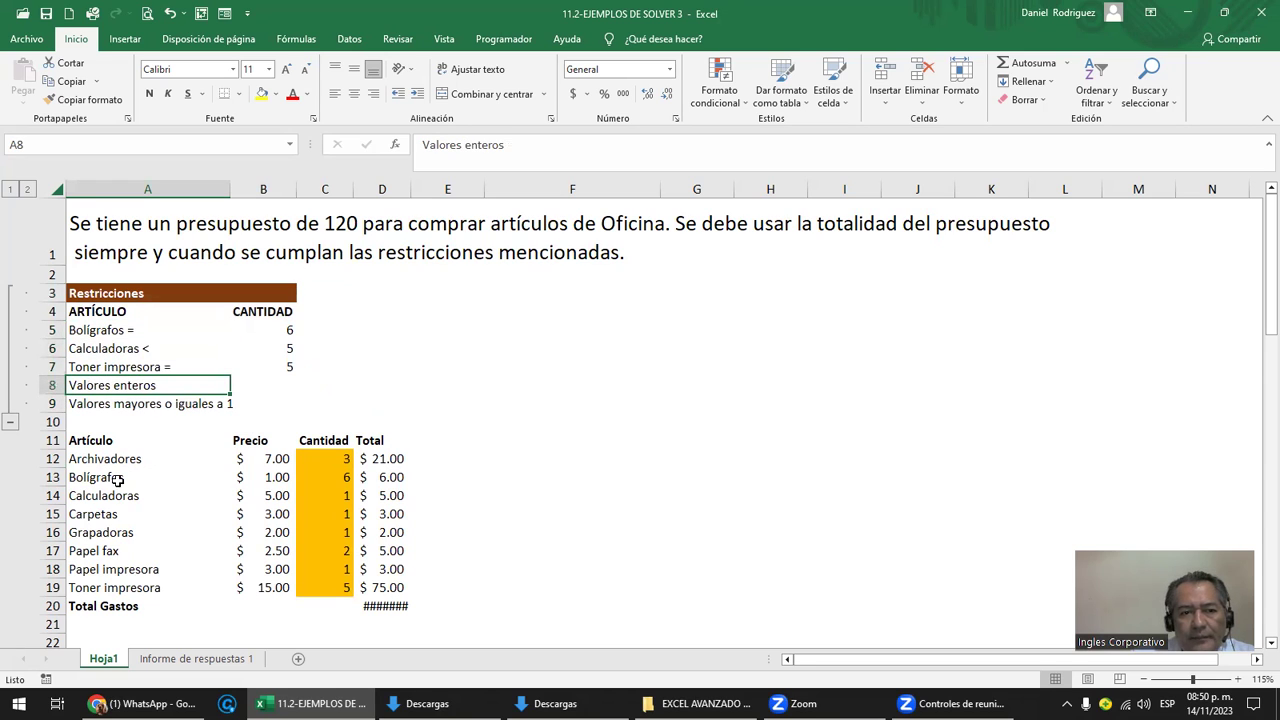
Step: Widen column D so Total Gastos shows $120.00, and check the SUMA formula in D20
click(280, 480)
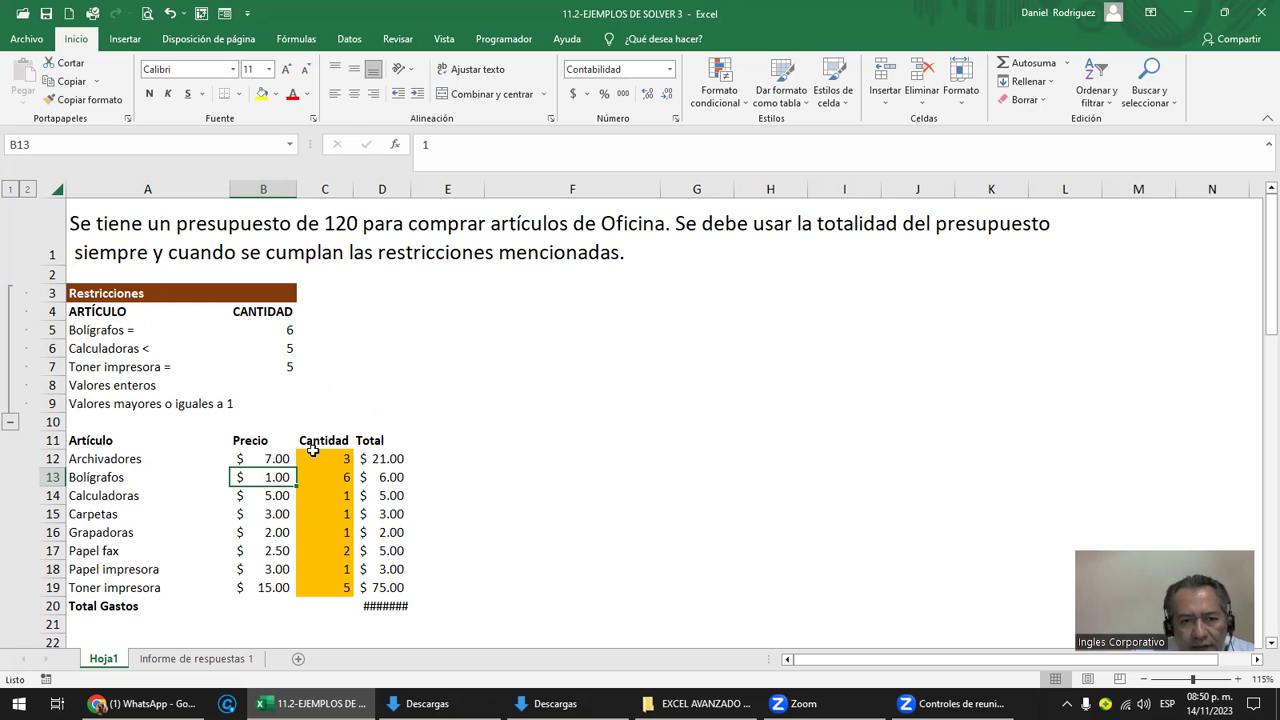
mouse_move(318, 458)
mouse_down()
mouse_move(313, 582)
mouse_move(325, 606)
mouse_up()
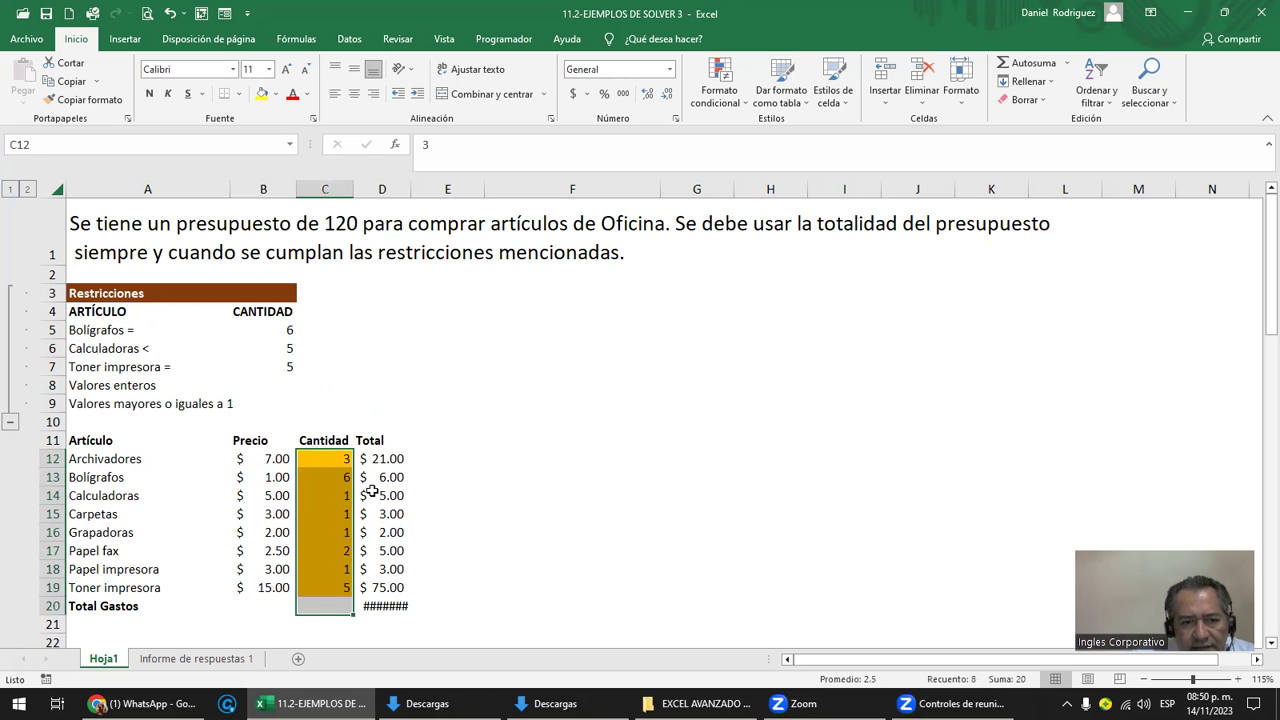
click(383, 459)
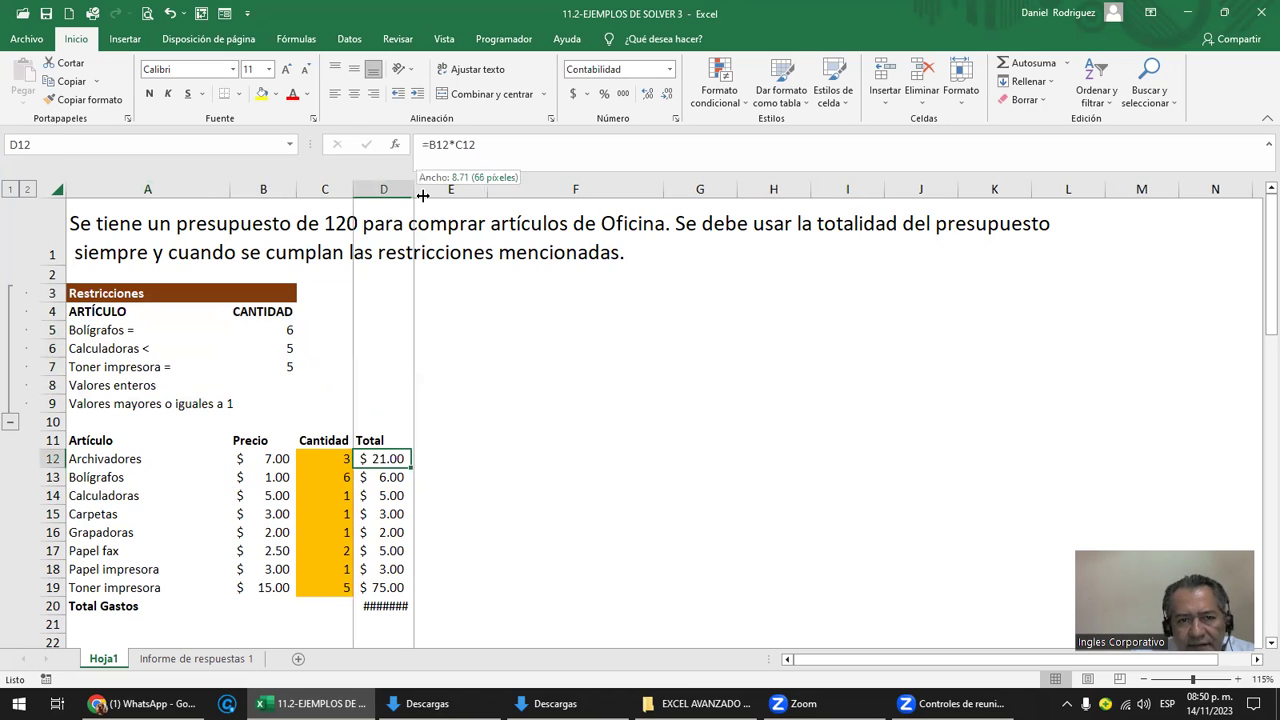
drag(414, 196, 441, 571)
double_click(400, 606)
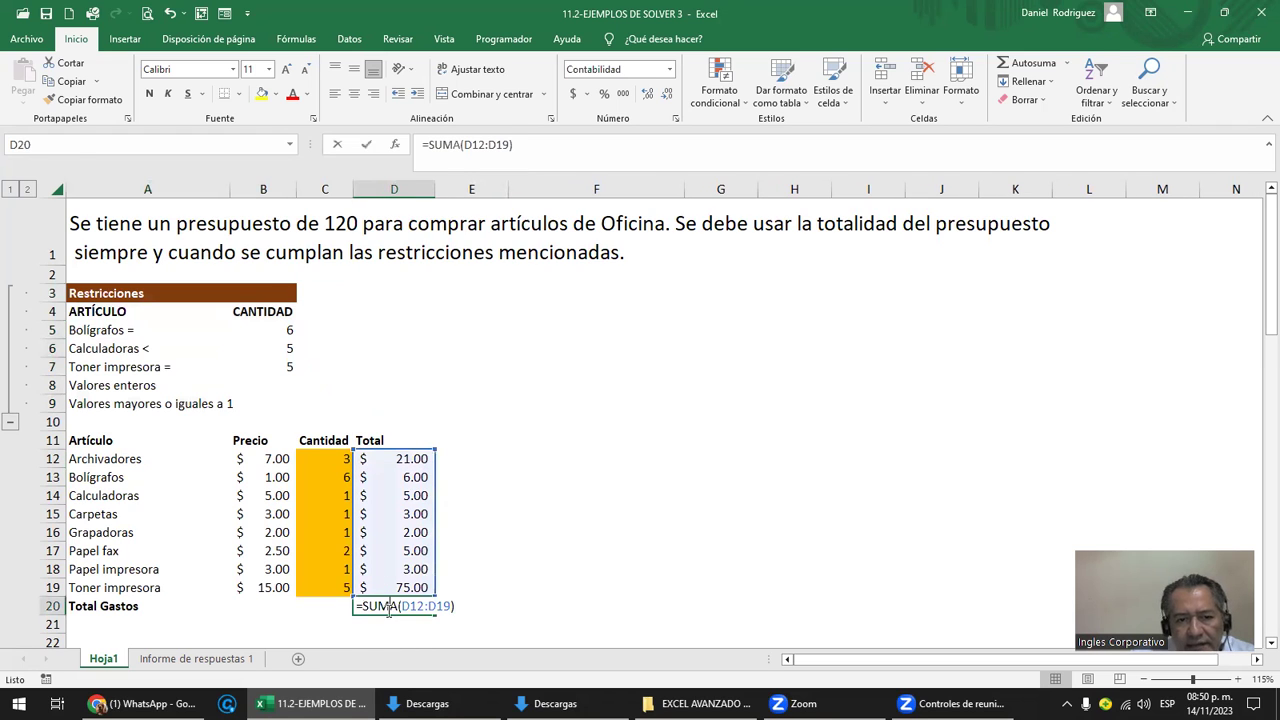
key(Escape)
Step: Review the title, article names, prices, quantities and totals of the supplies table
click(343, 213)
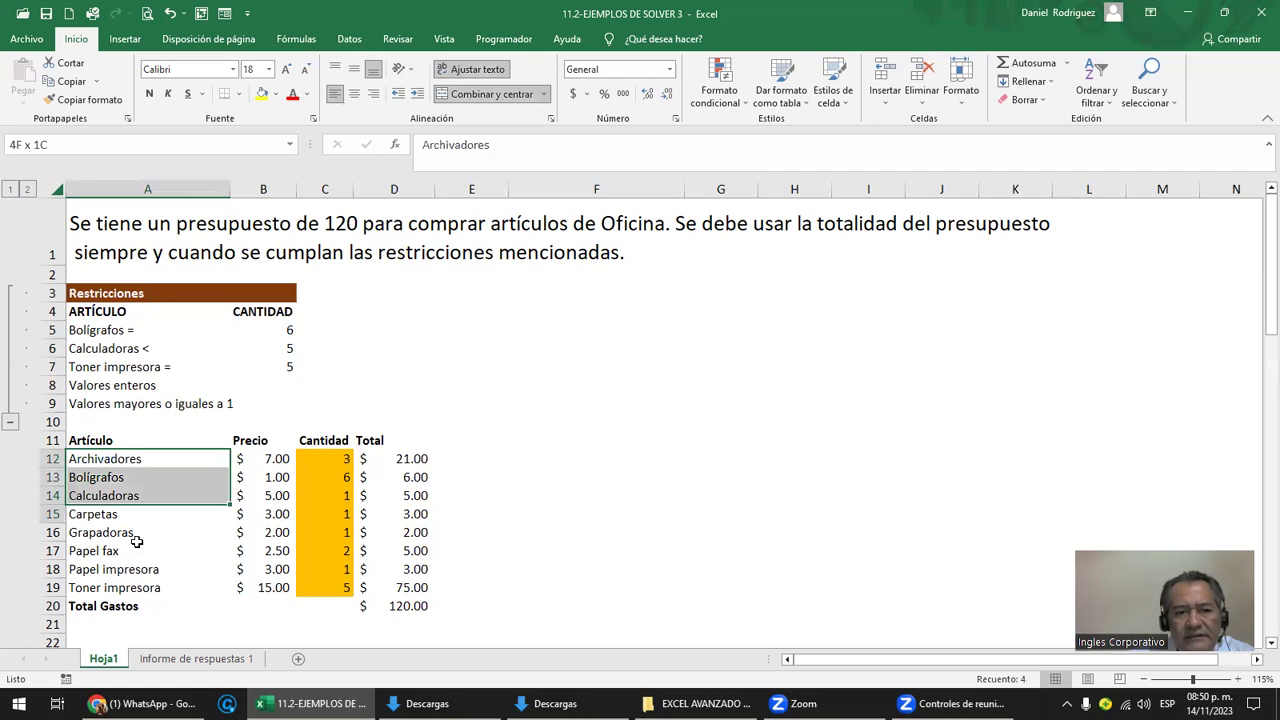
drag(130, 458, 140, 578)
drag(273, 461, 274, 588)
mouse_move(343, 458)
mouse_down()
mouse_move(356, 569)
mouse_move(336, 596)
mouse_up()
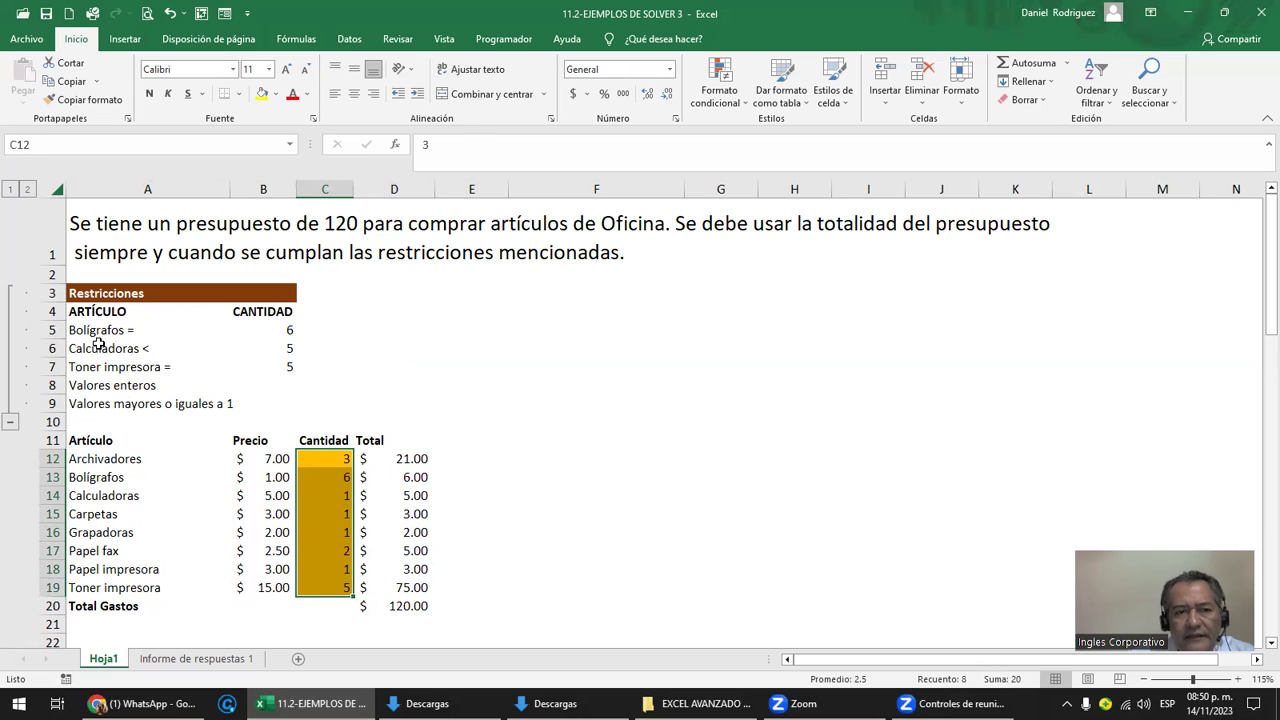
Step: Collapse restriction rows 3–9 and clear the Cantidad quantities in C12:C19
click(98, 334)
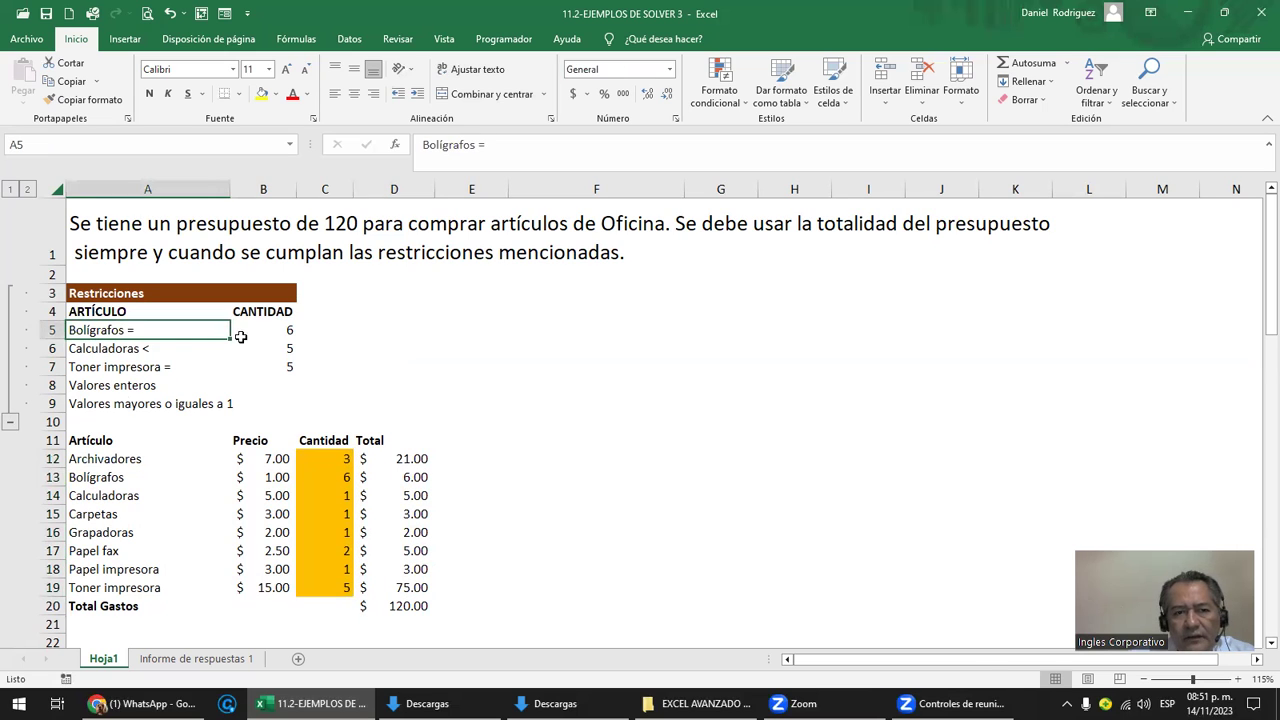
click(11, 423)
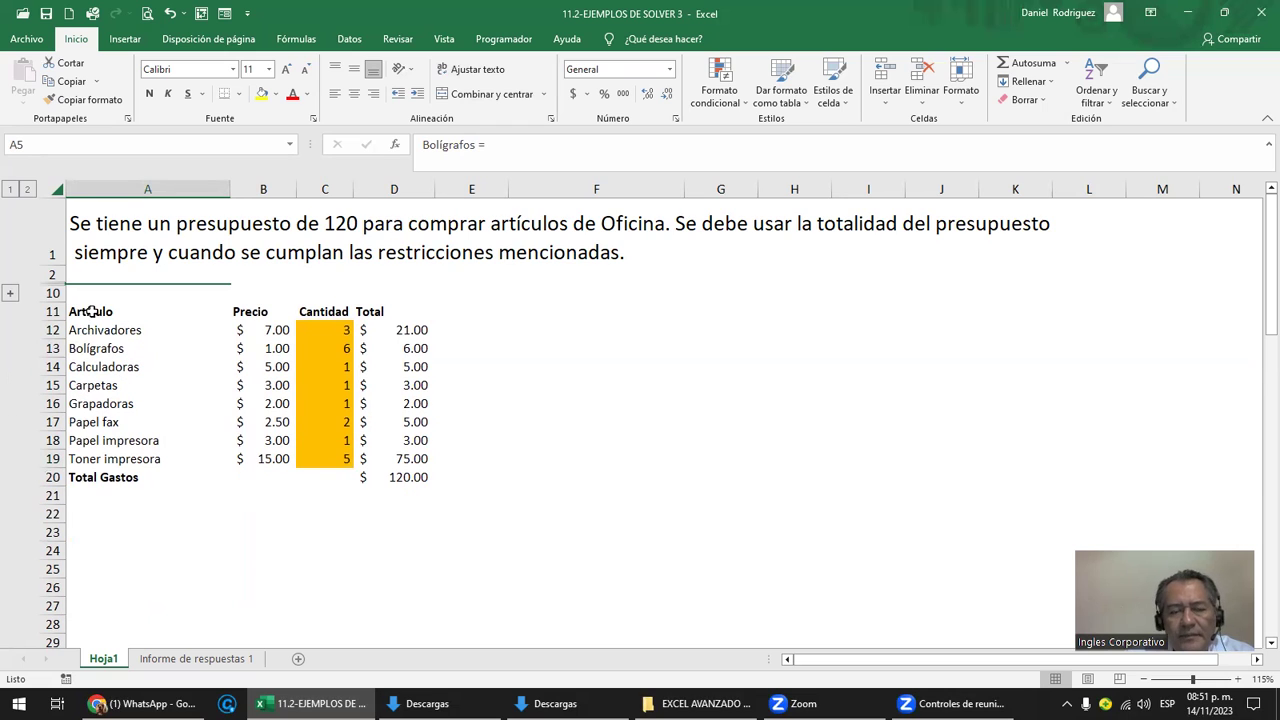
drag(324, 330, 325, 462)
key(Delete)
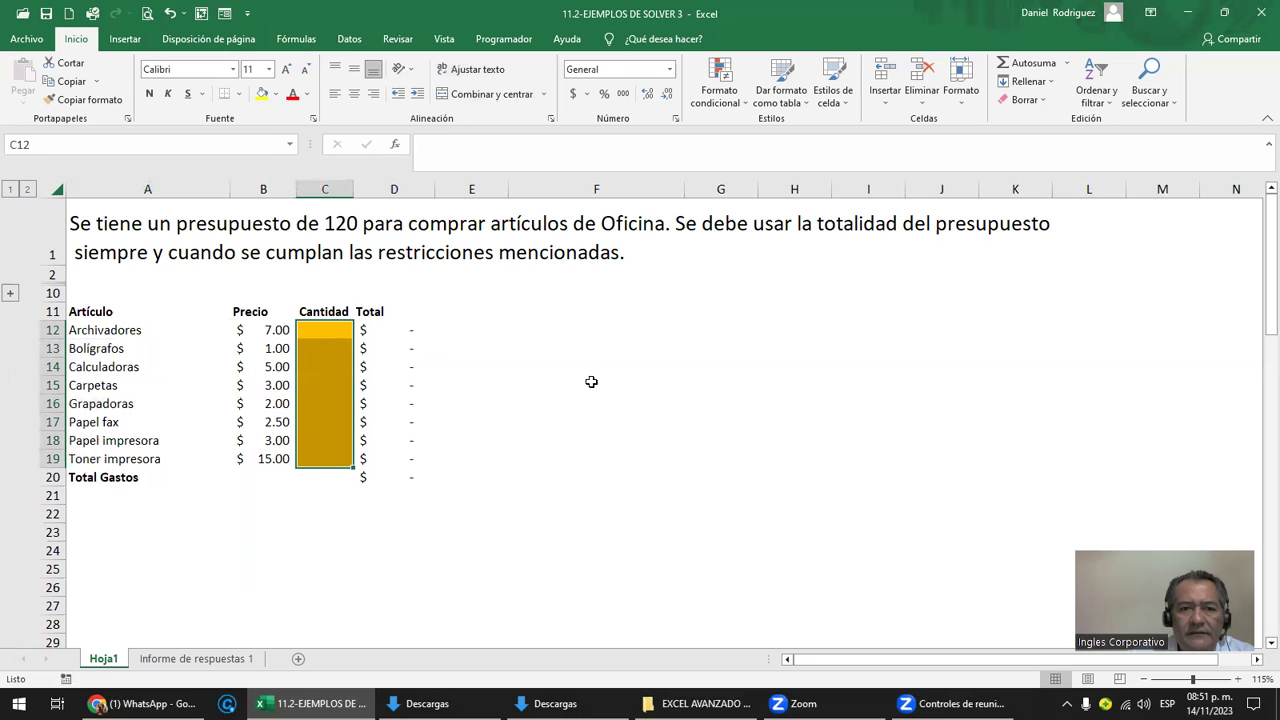
Step: Color the number 120 in the A1 title red
click(340, 225)
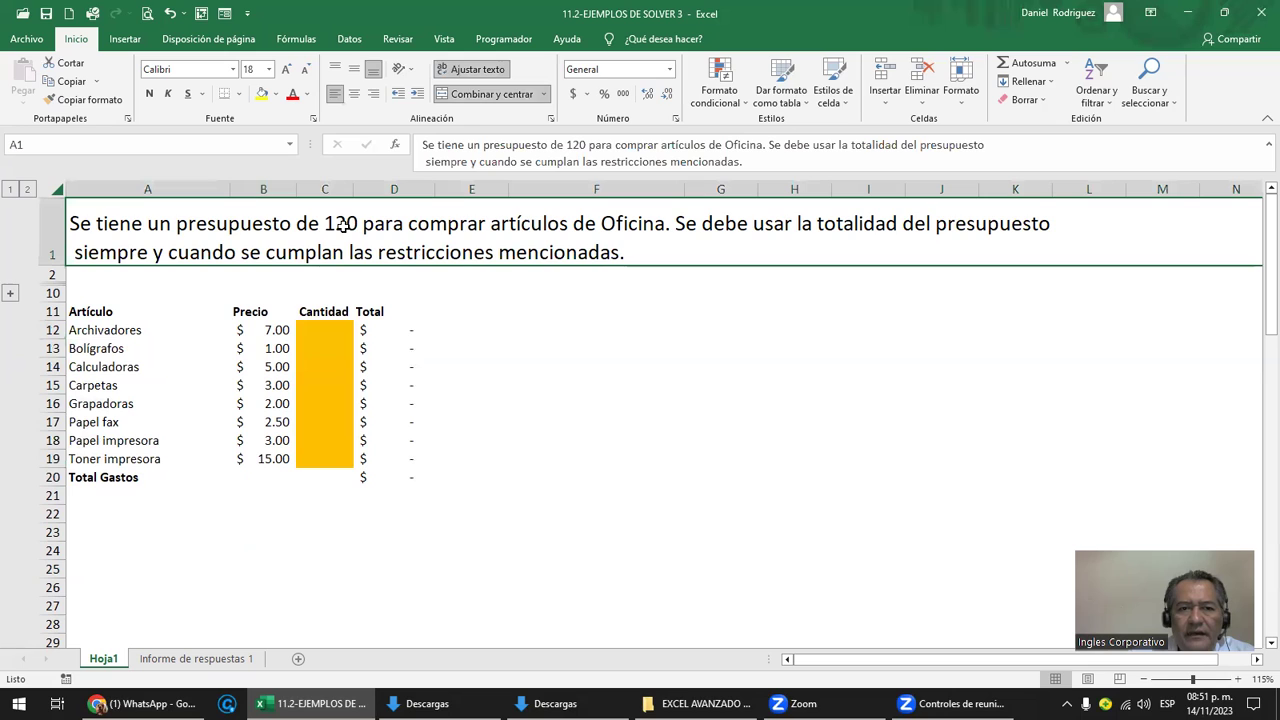
double_click(341, 225)
drag(324, 225, 358, 225)
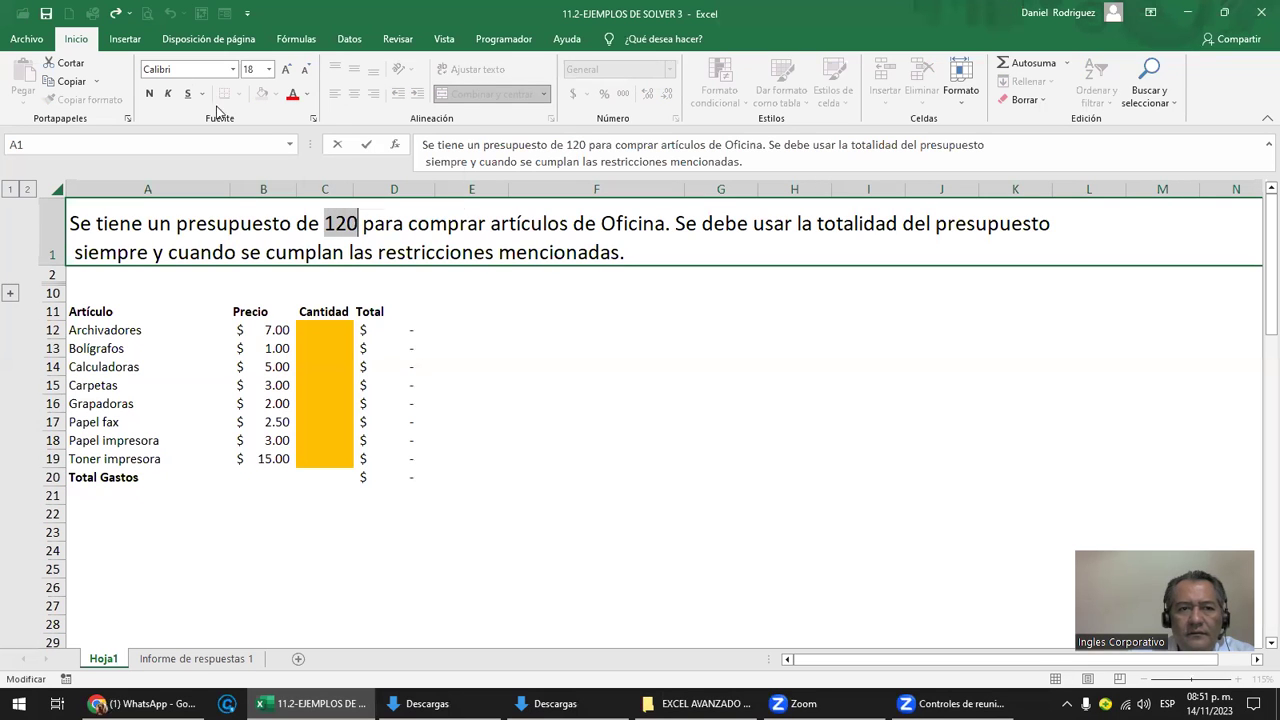
click(292, 93)
click(500, 402)
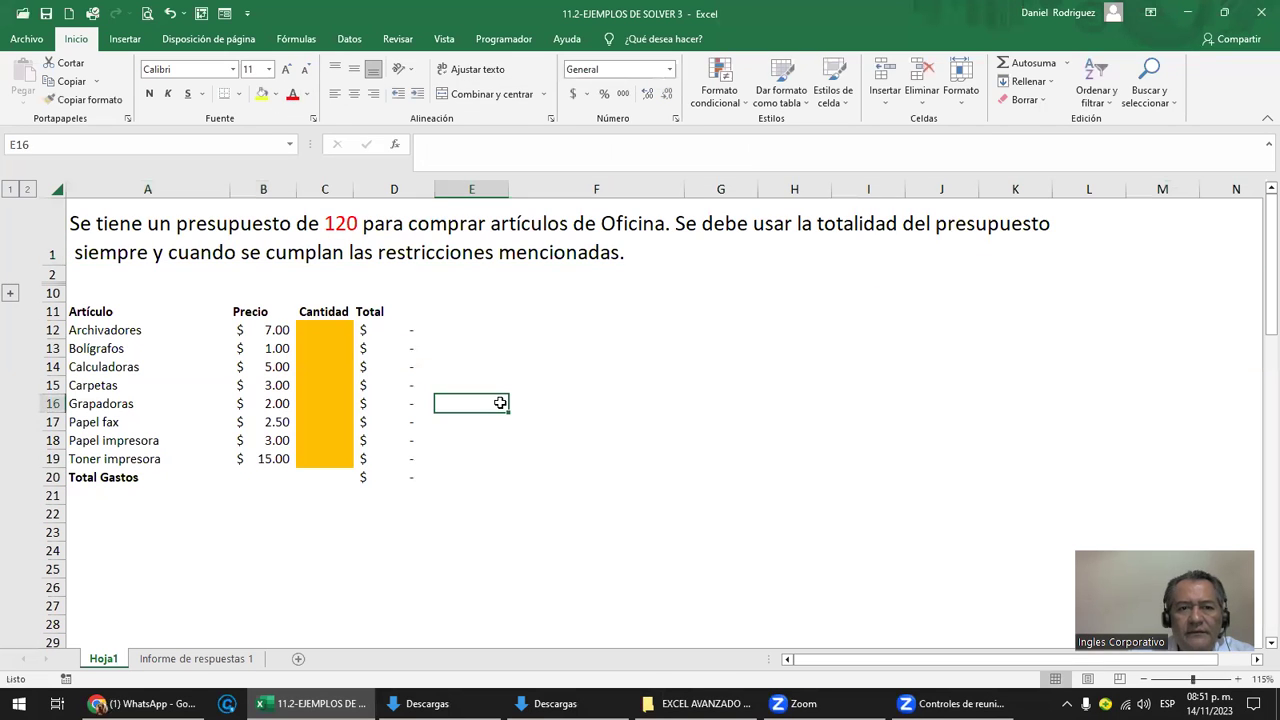
click(331, 481)
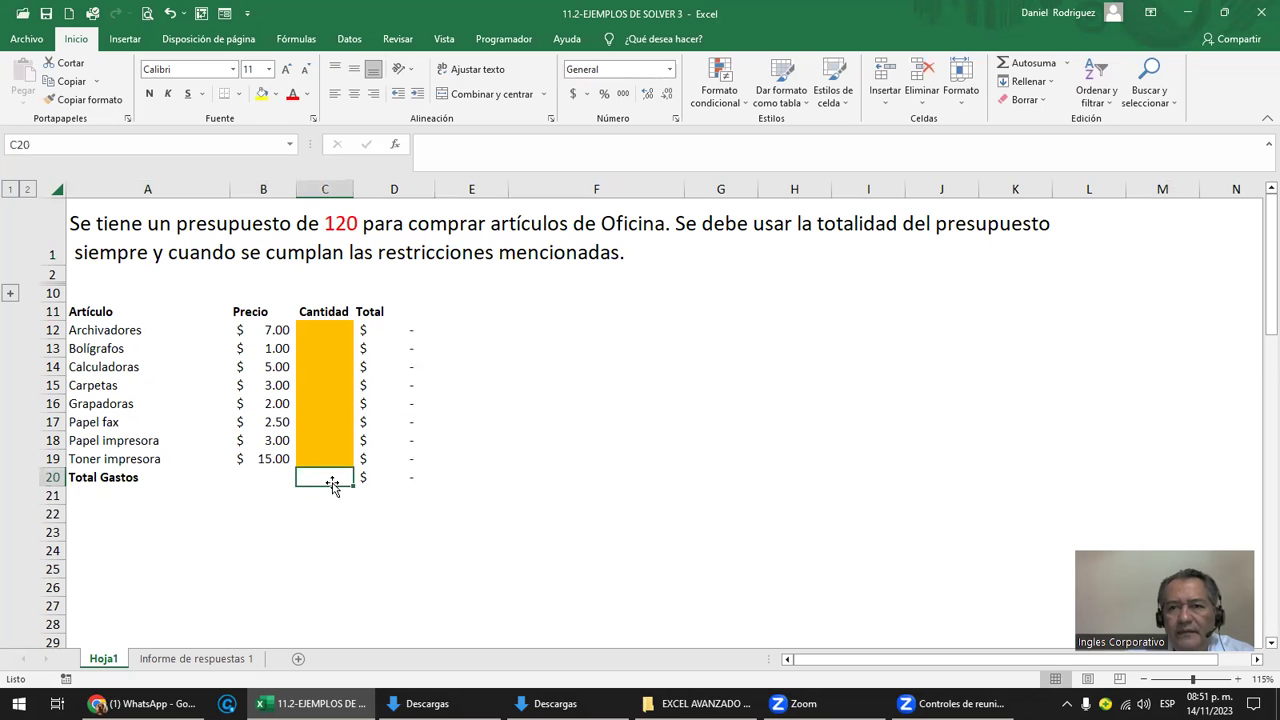
Step: In Solver, set the objective to $D$20 with a target value of 120
click(354, 42)
click(1075, 64)
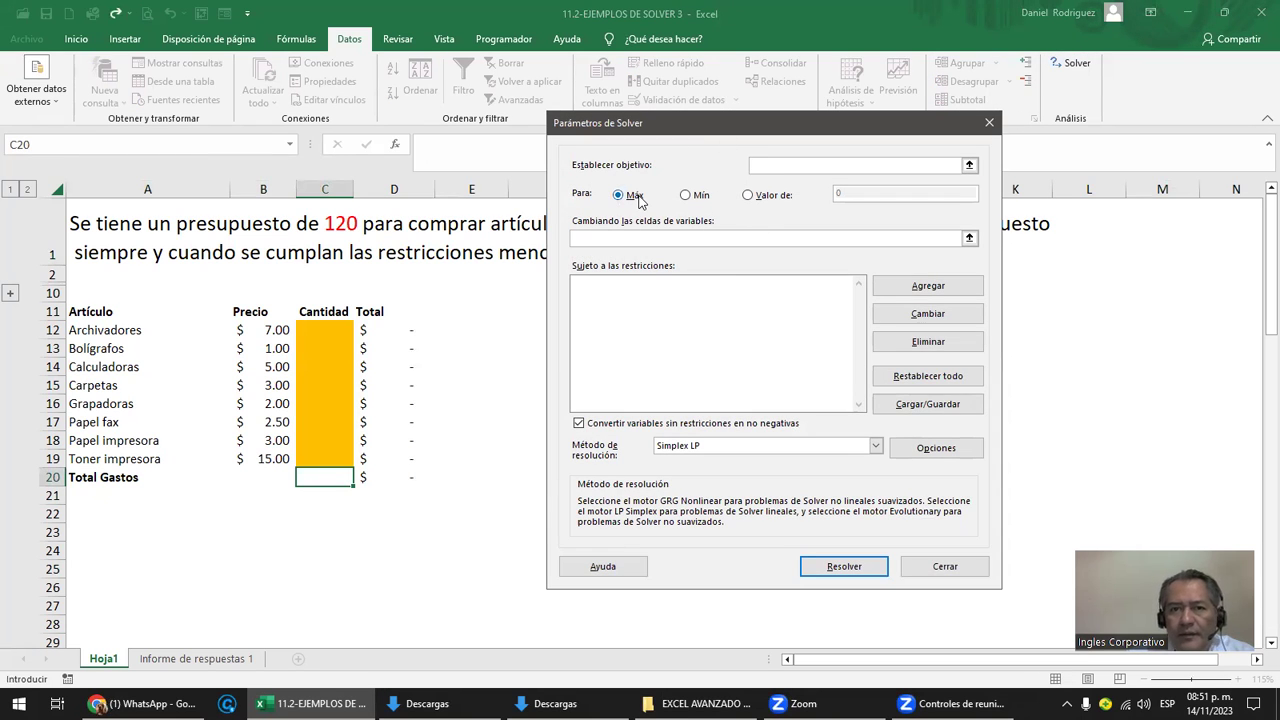
click(777, 168)
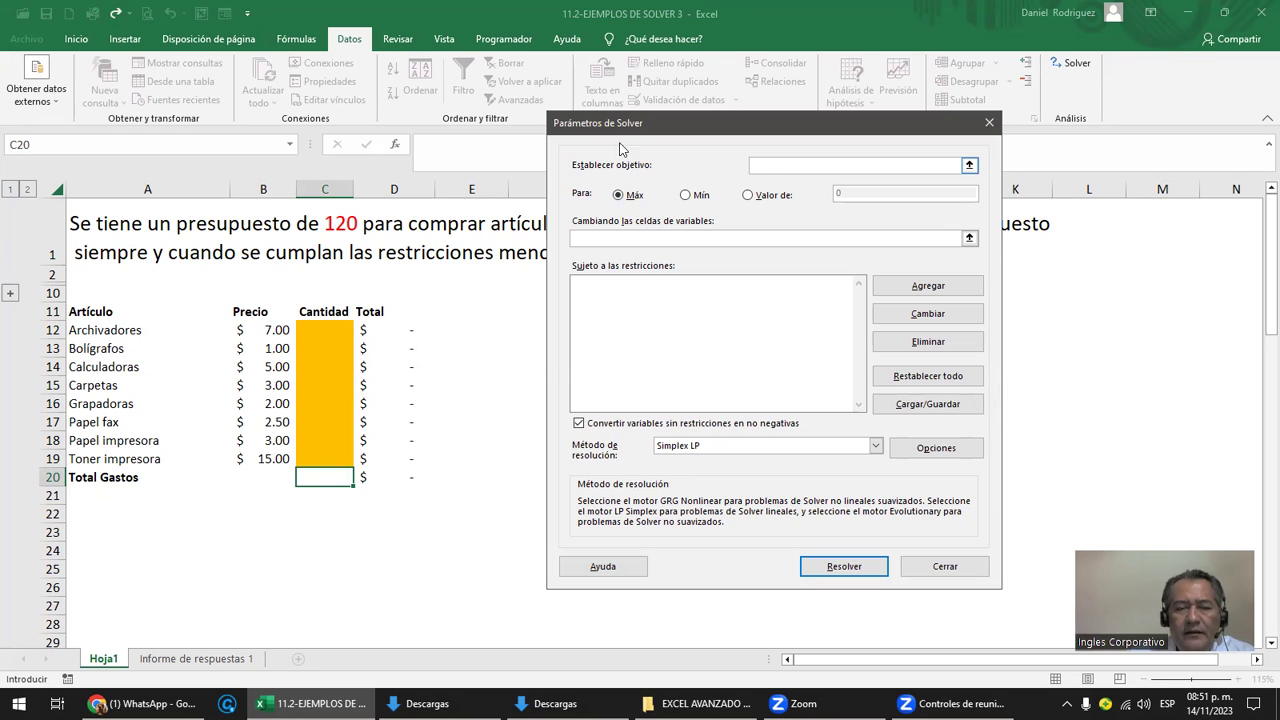
click(396, 478)
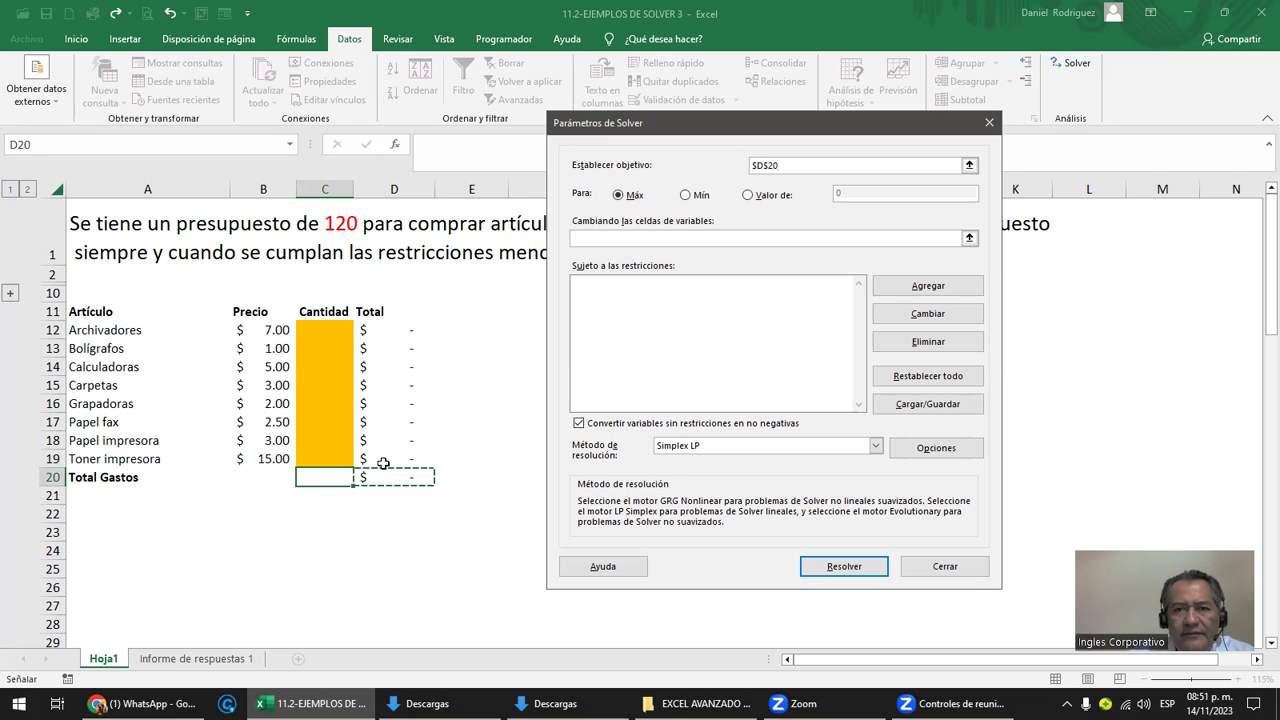
click(749, 197)
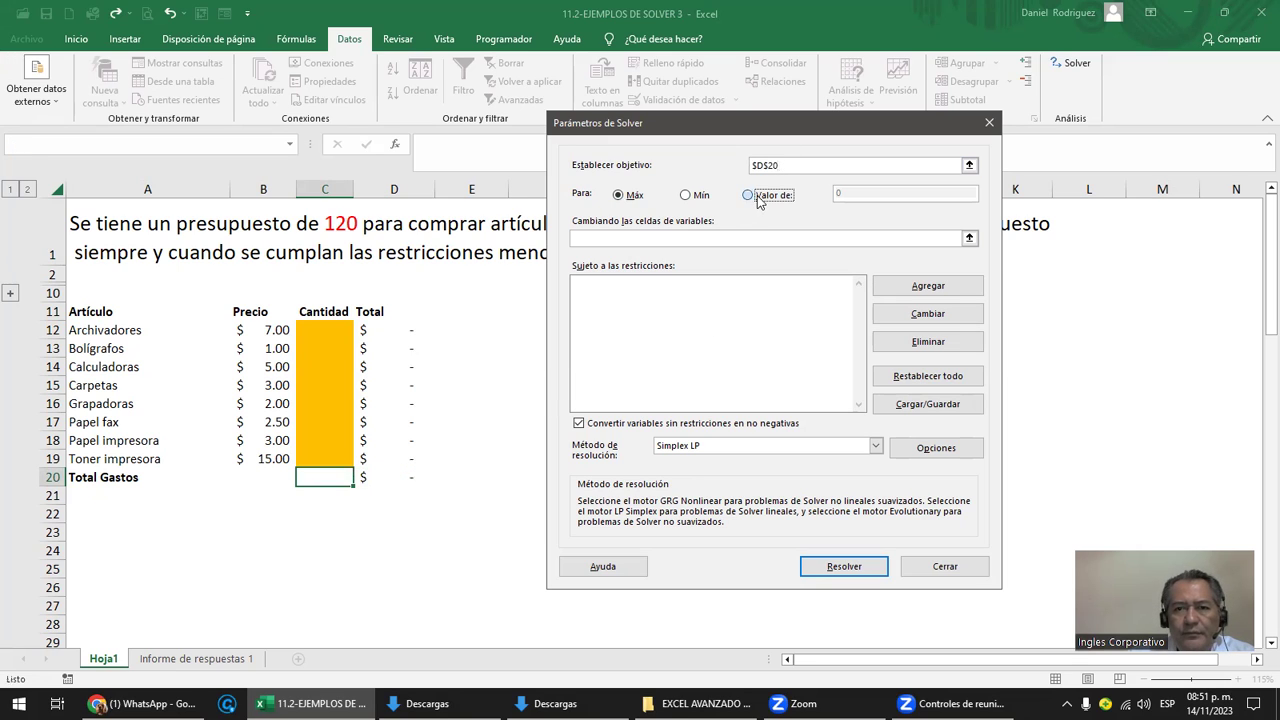
click(860, 195)
text(120)
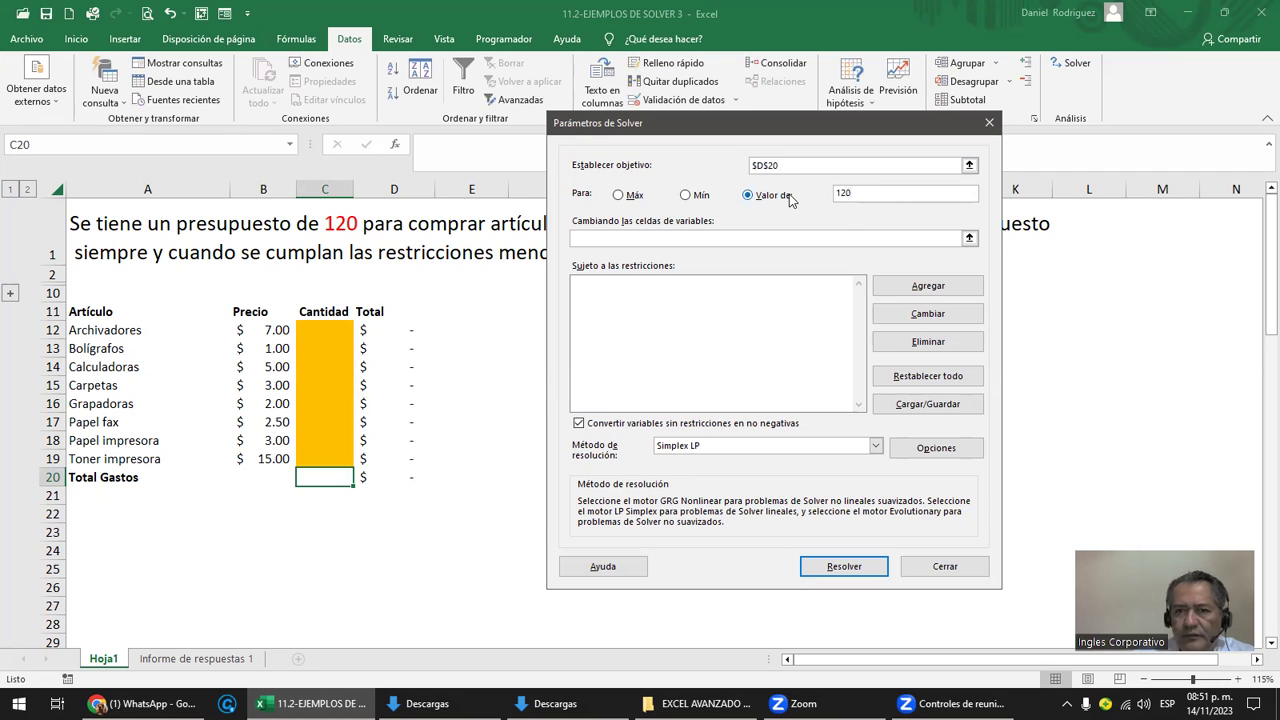
Step: Set $C$12:$C$19 as the variable cells, keeping the 120 value target
click(678, 240)
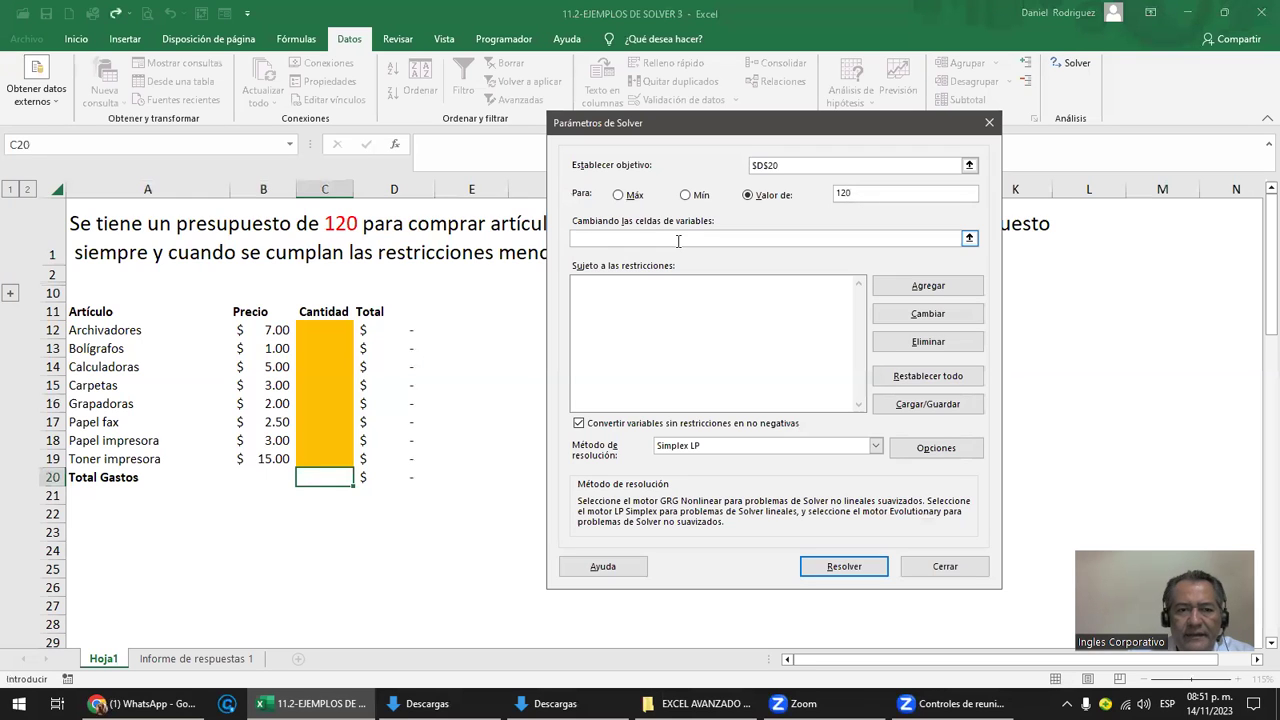
drag(314, 331, 327, 463)
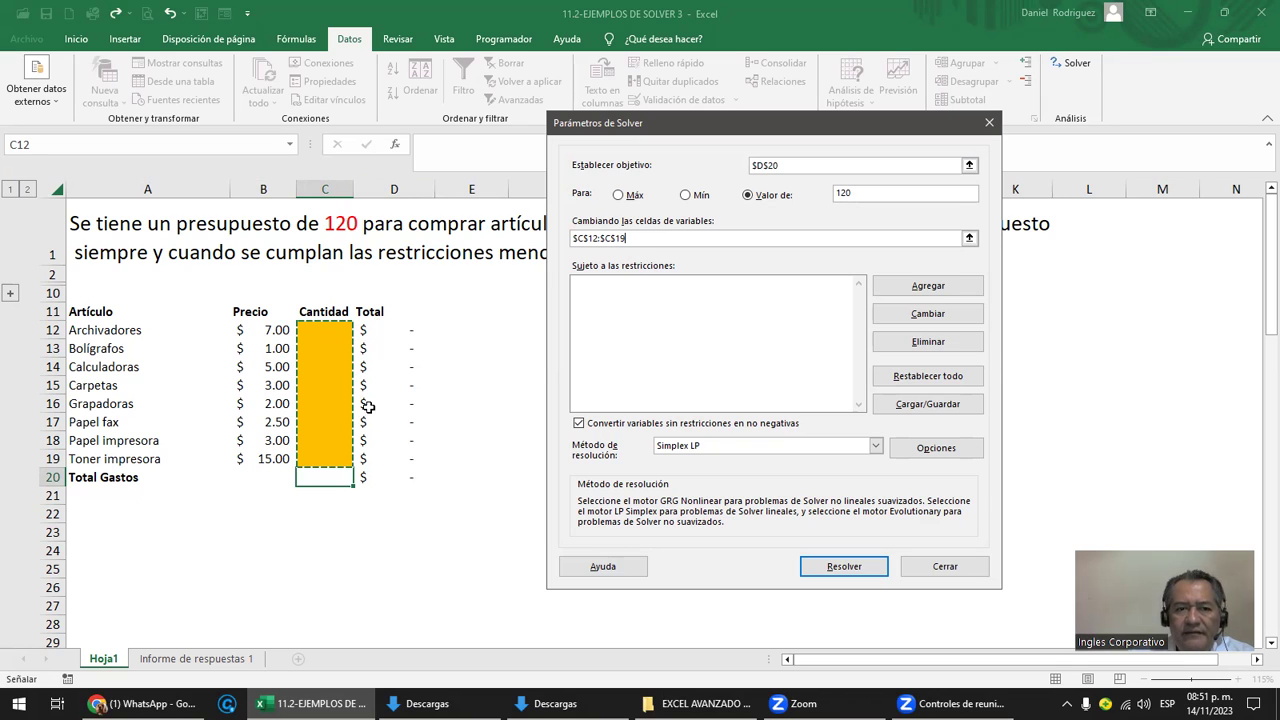
drag(868, 194, 828, 201)
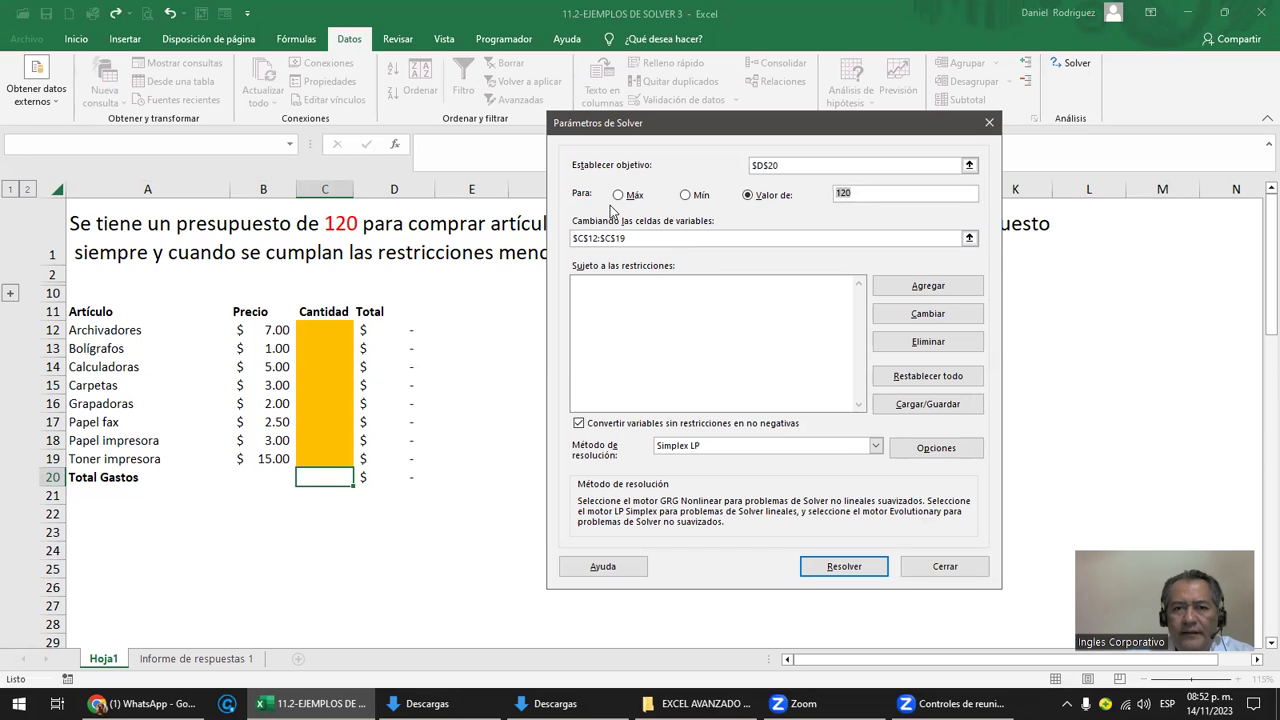
click(753, 197)
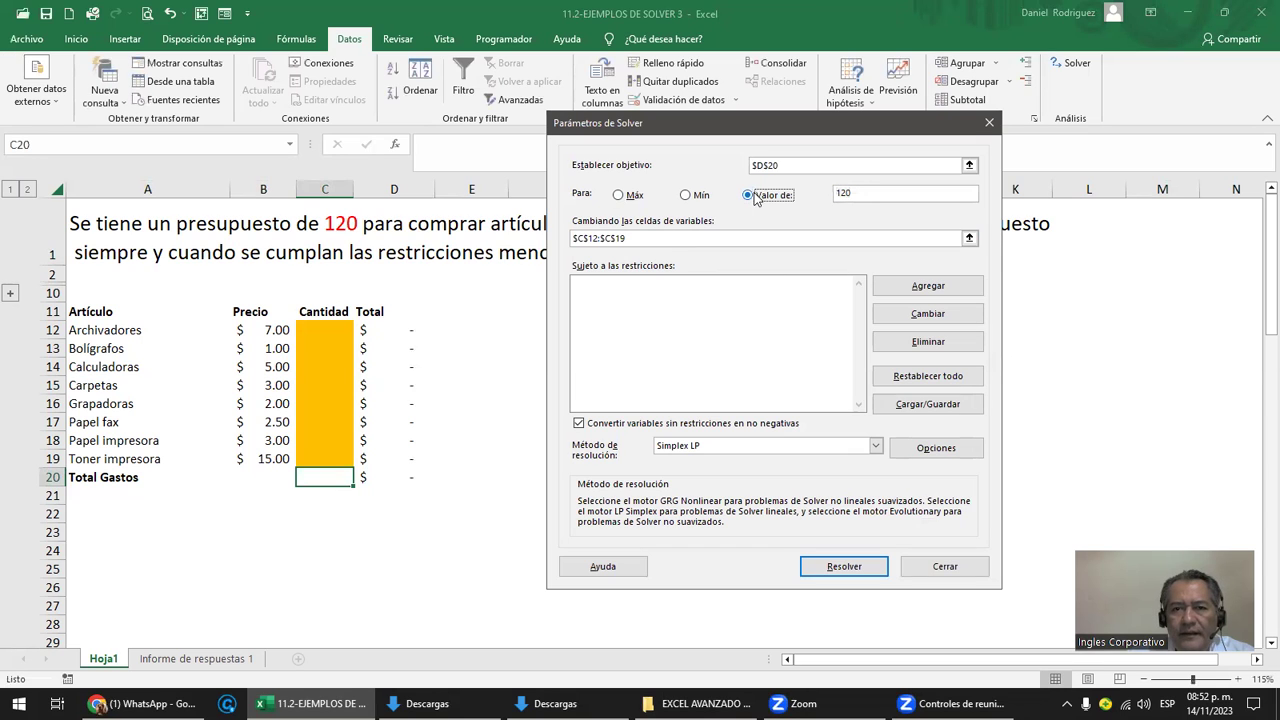
click(637, 239)
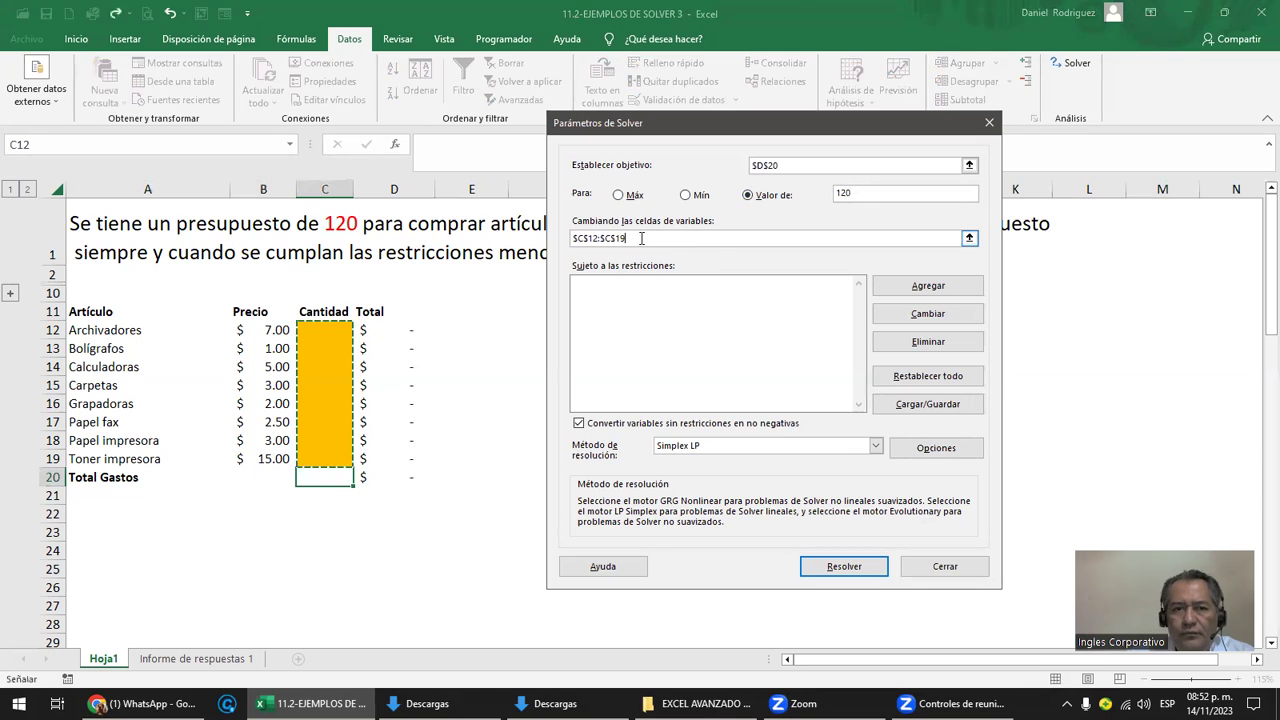
click(332, 330)
drag(332, 330, 332, 458)
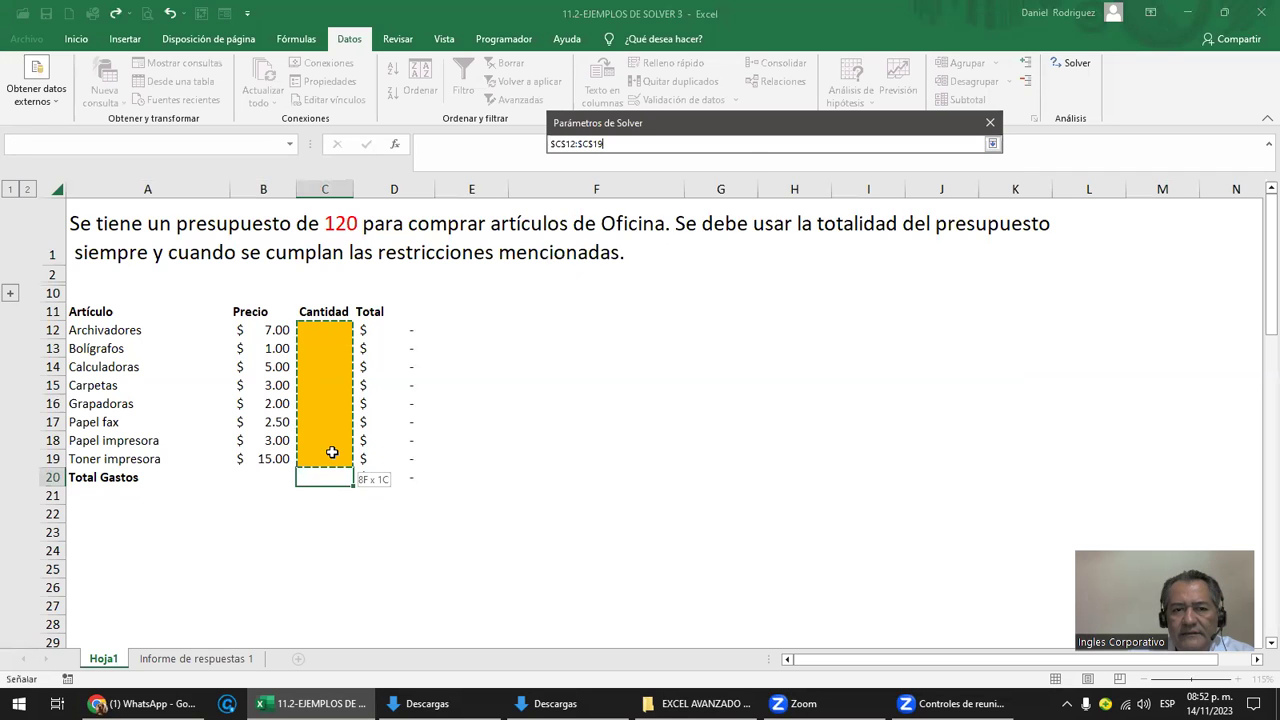
Step: Run Solver to get 8 Toner impresora units, all others 0, and Total Gastos $120.00
click(840, 567)
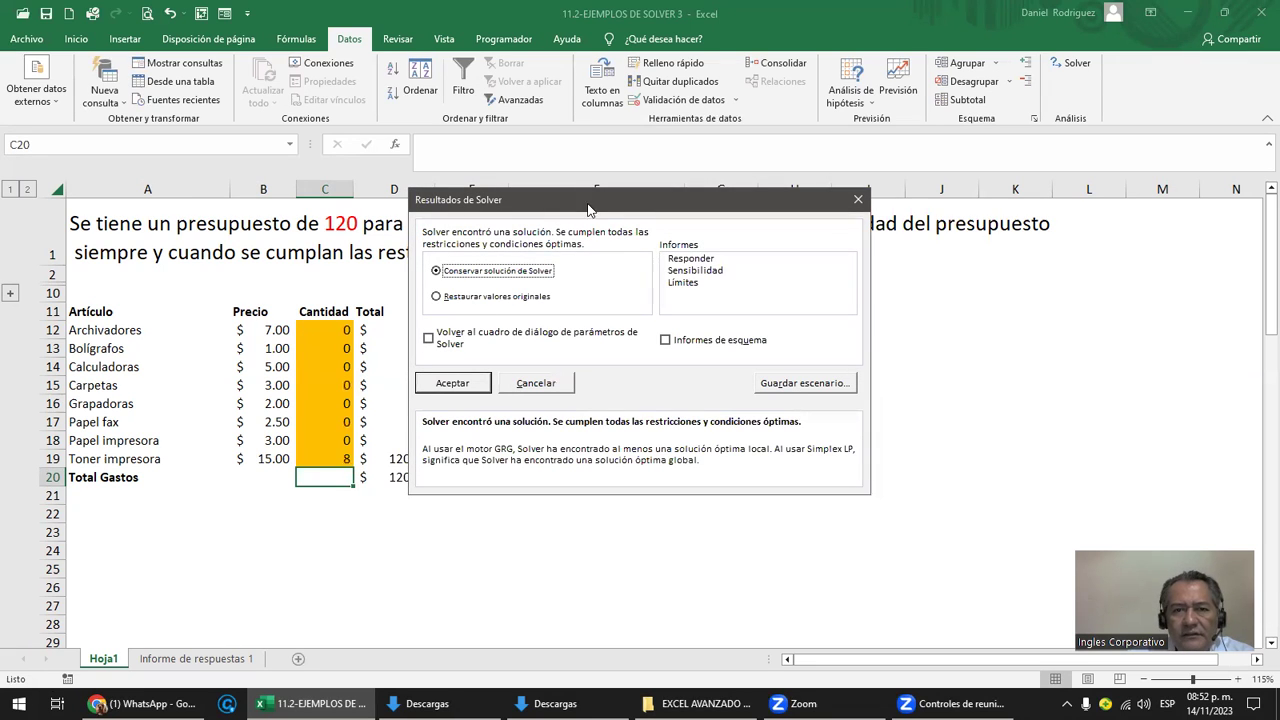
drag(591, 198, 789, 188)
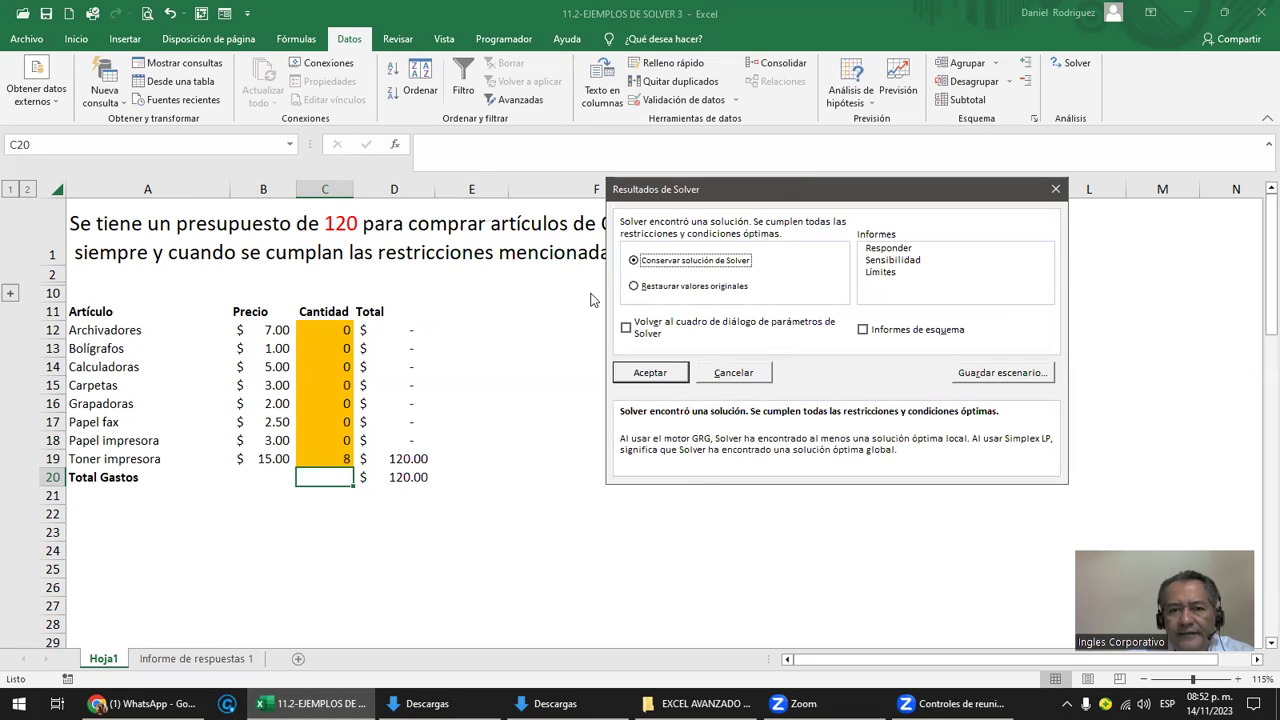
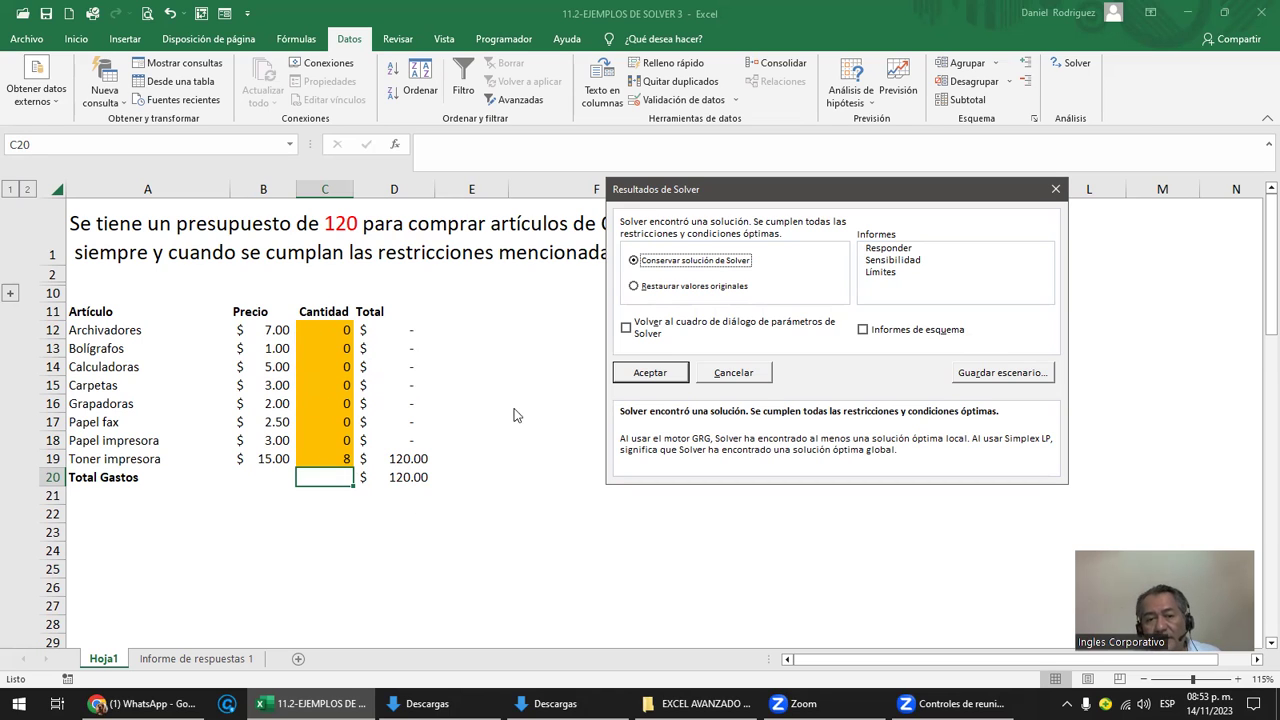
Step: Keep Solver's 8-toner solution totalling 120 and return to the Solver parameters
click(628, 330)
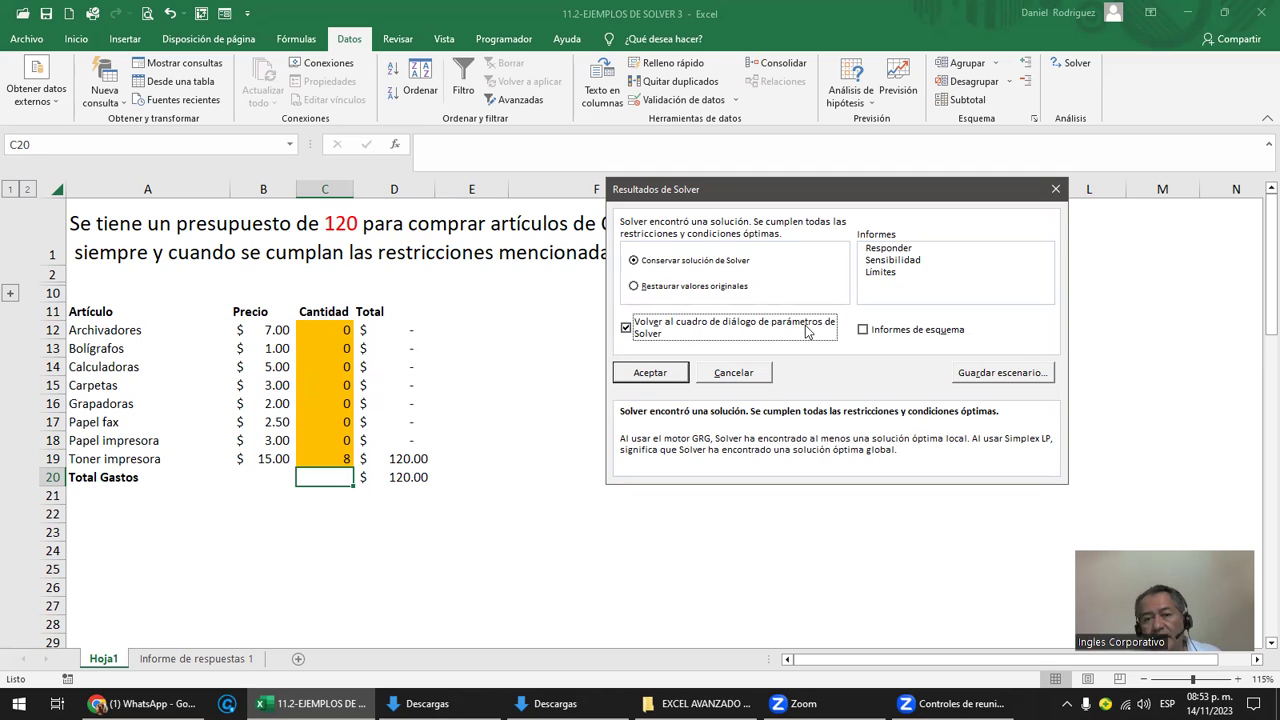
click(672, 373)
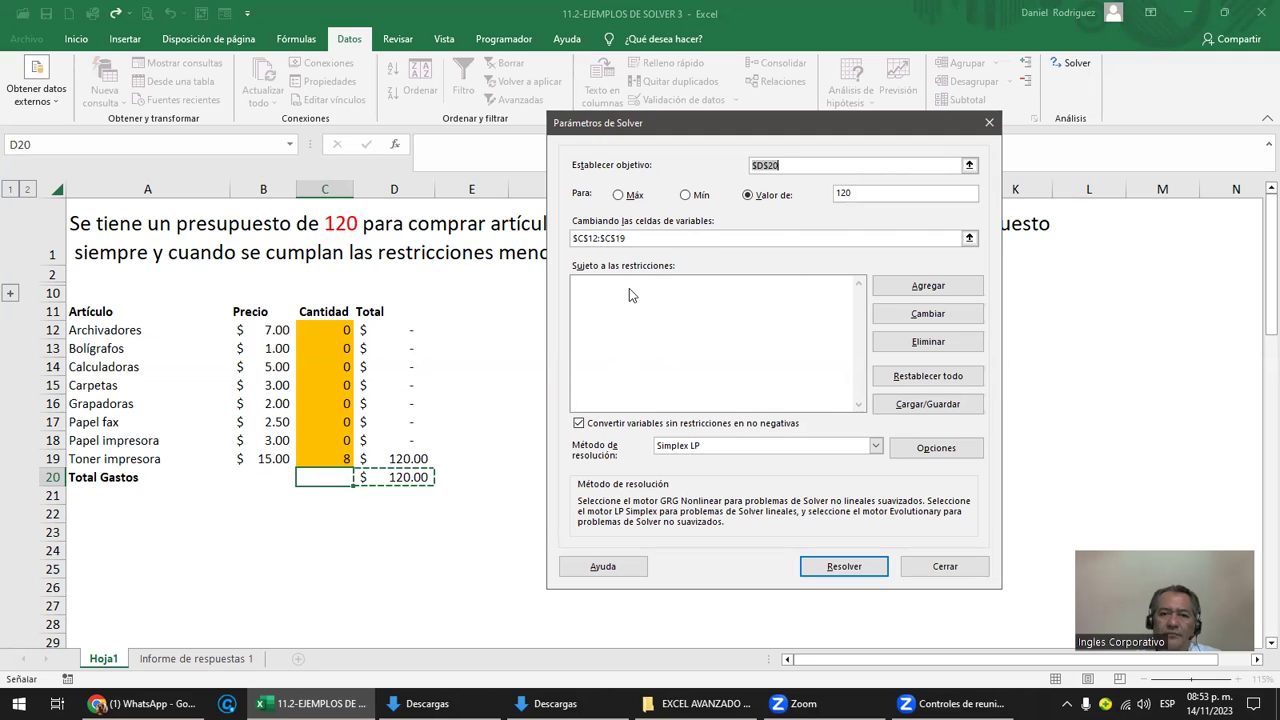
Step: Add the Solver constraint $C$12:$C$19 <= 5
click(919, 288)
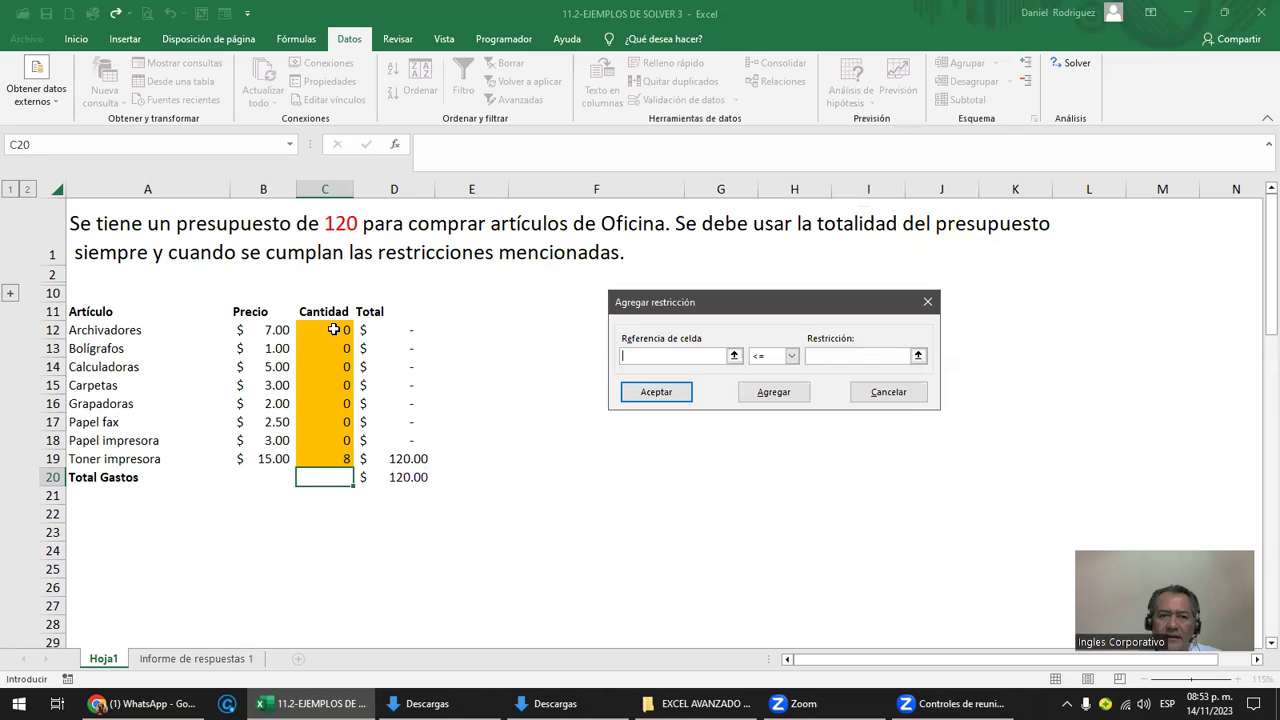
drag(334, 329, 334, 451)
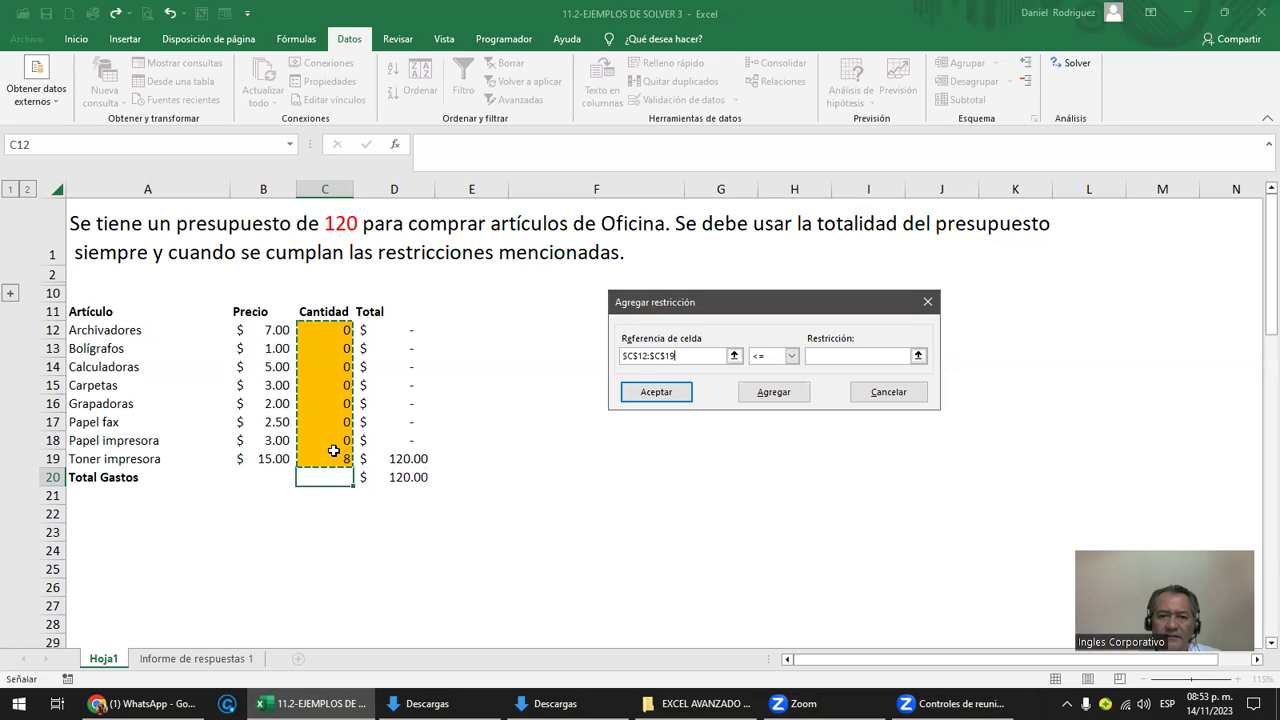
click(792, 356)
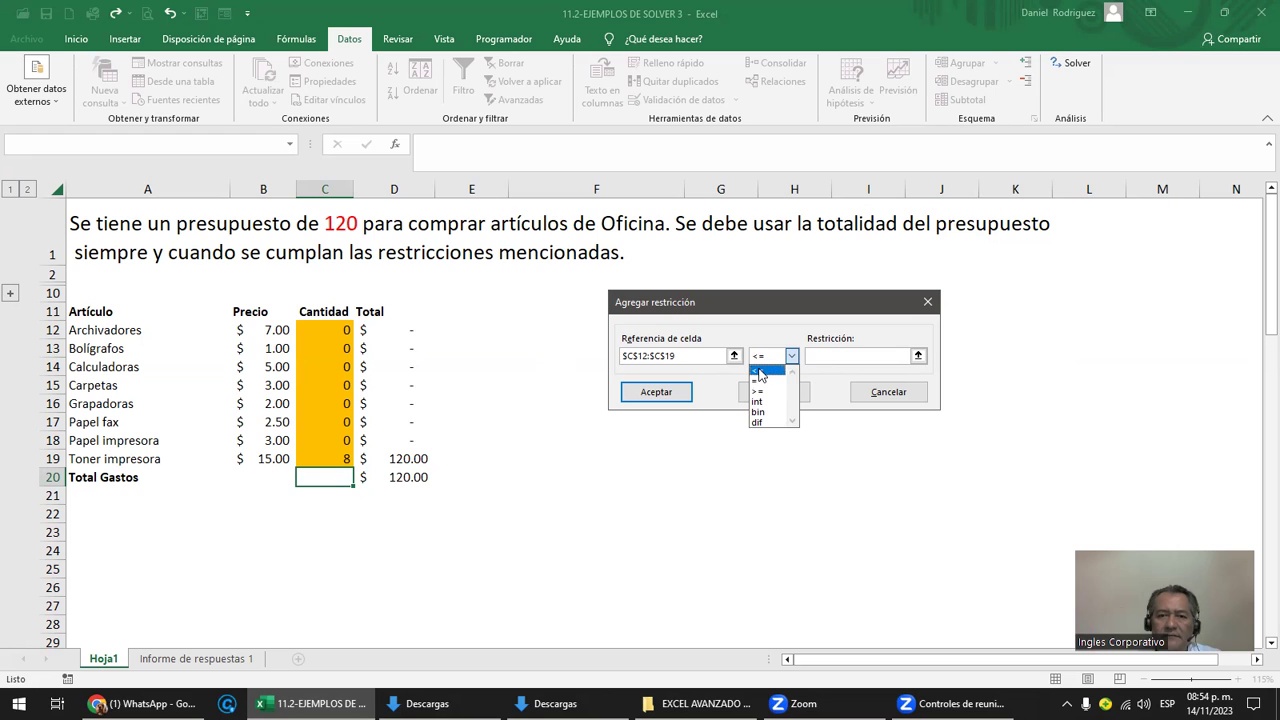
click(760, 372)
click(828, 358)
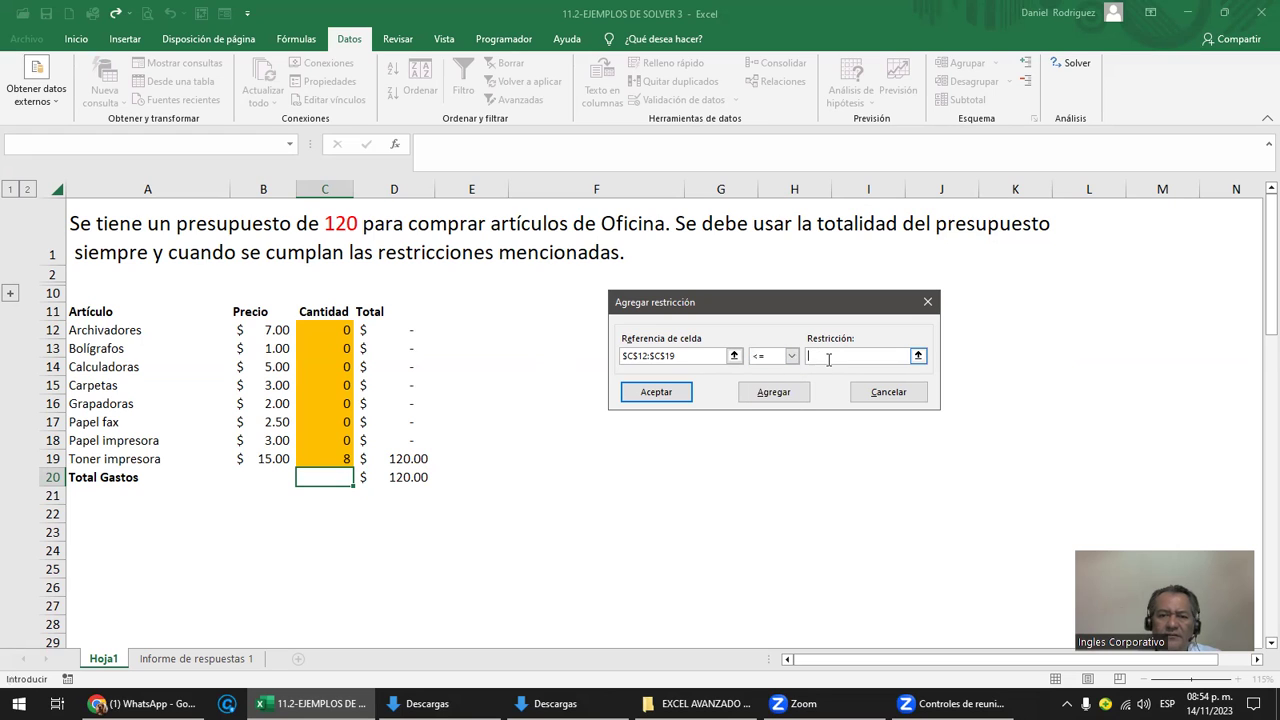
text(5)
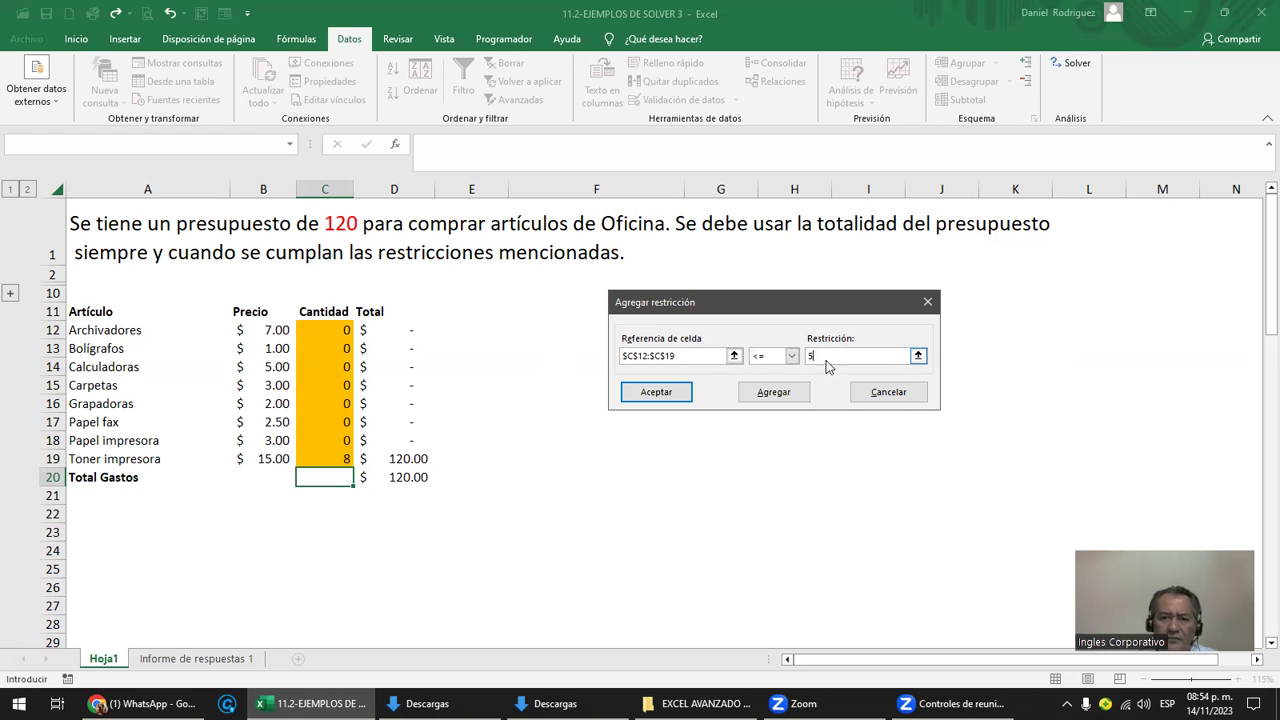
click(786, 393)
click(899, 396)
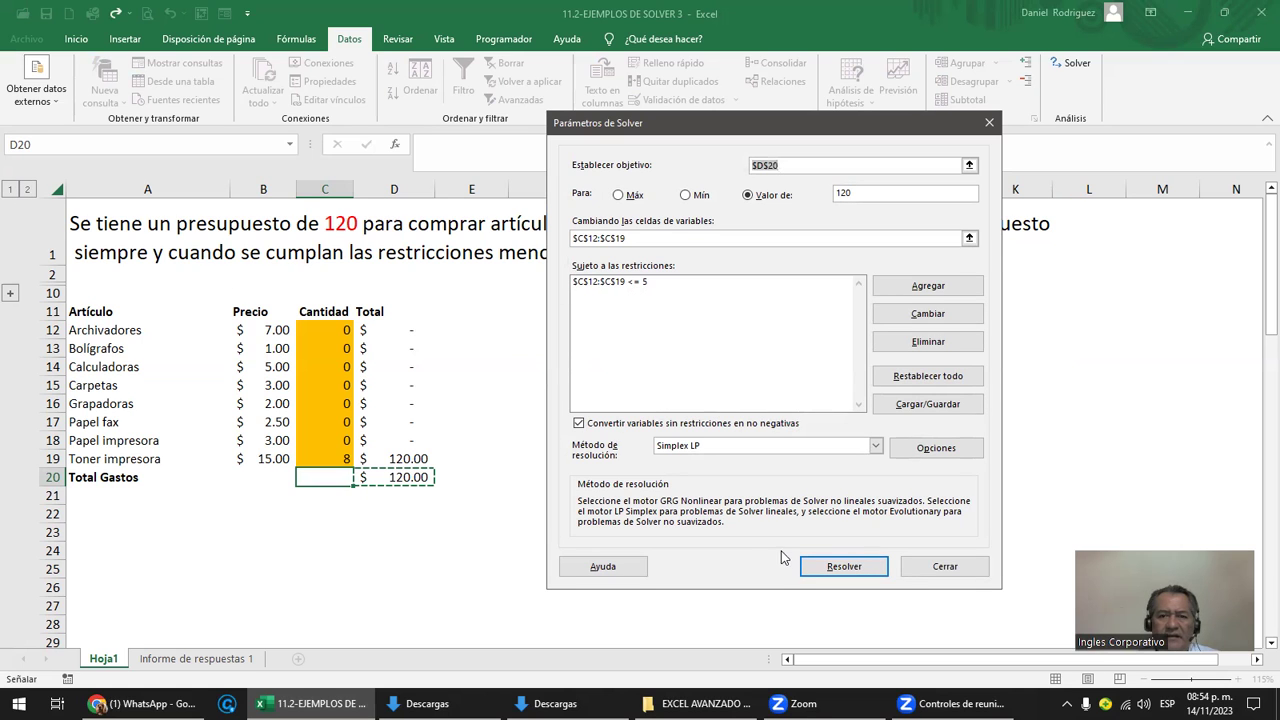
Step: Re-solve and keep 5 Archivadores, 2 Calculadoras and 5 Toner impresora totalling 120
click(845, 566)
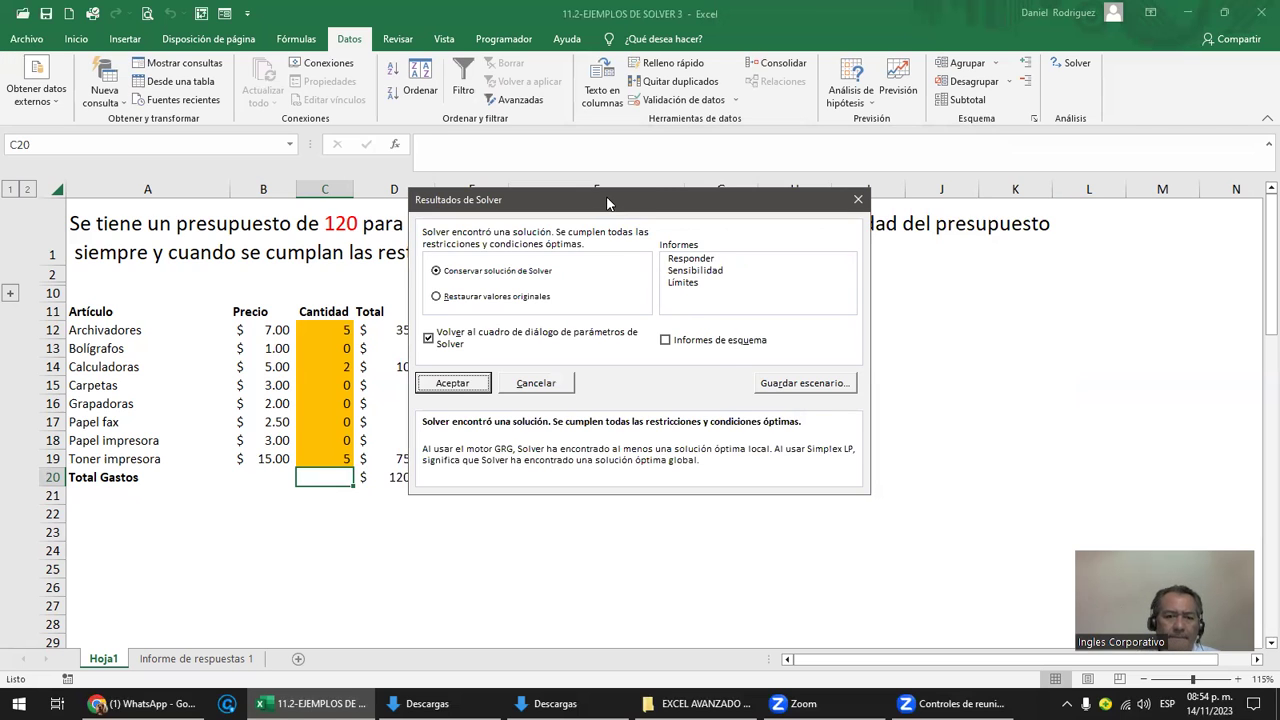
drag(607, 203, 871, 212)
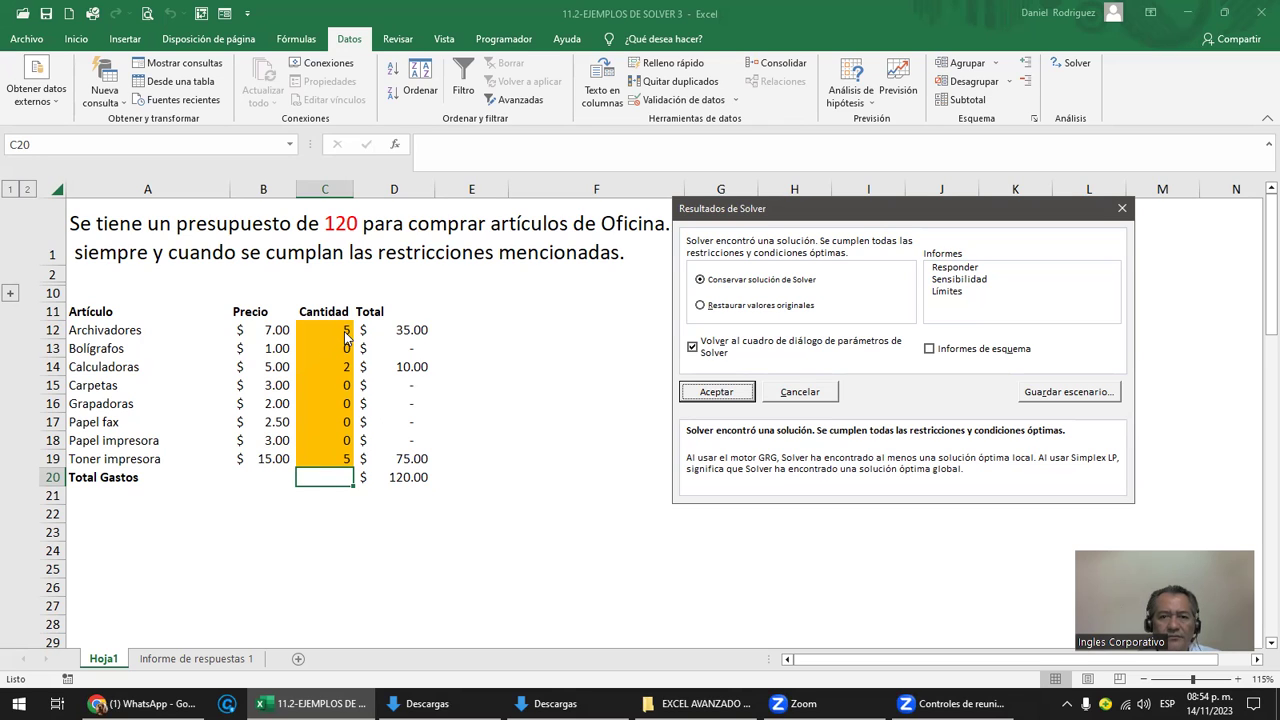
click(708, 395)
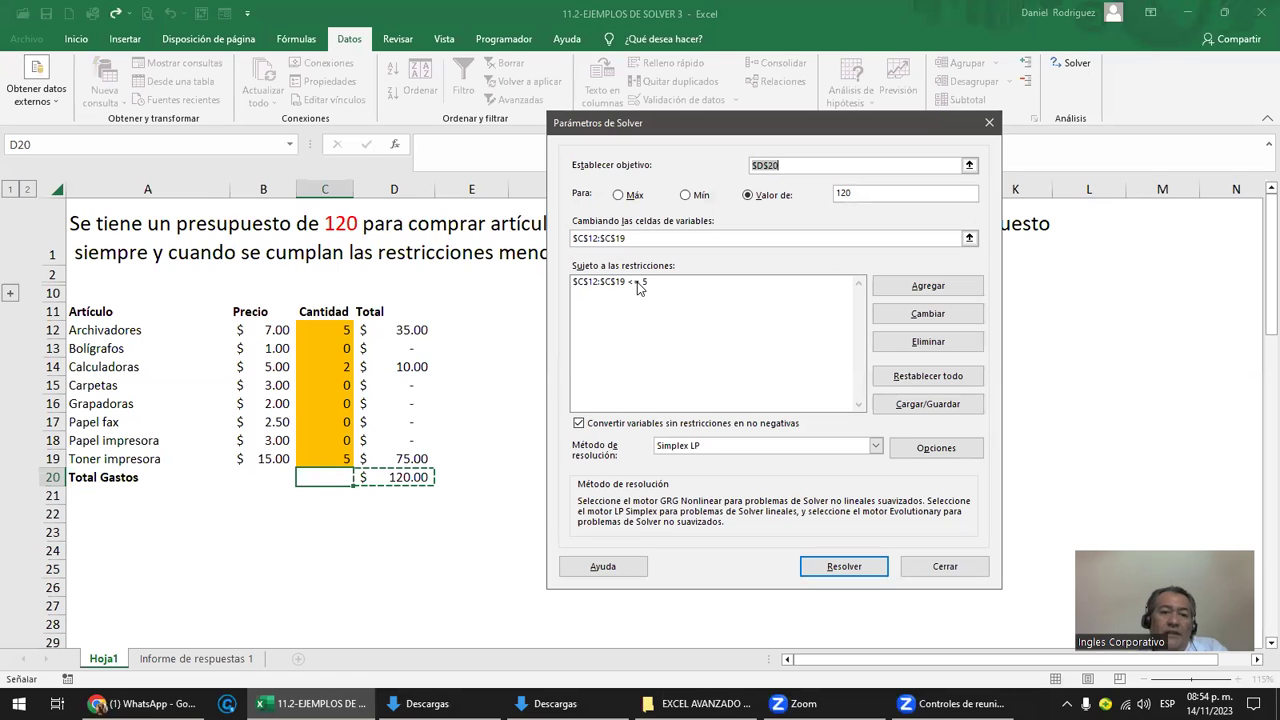
Step: Set the Solver objective to the ranges C12:D12, C14:D14 and C19:D19
drag(338, 326, 403, 322)
click(340, 366)
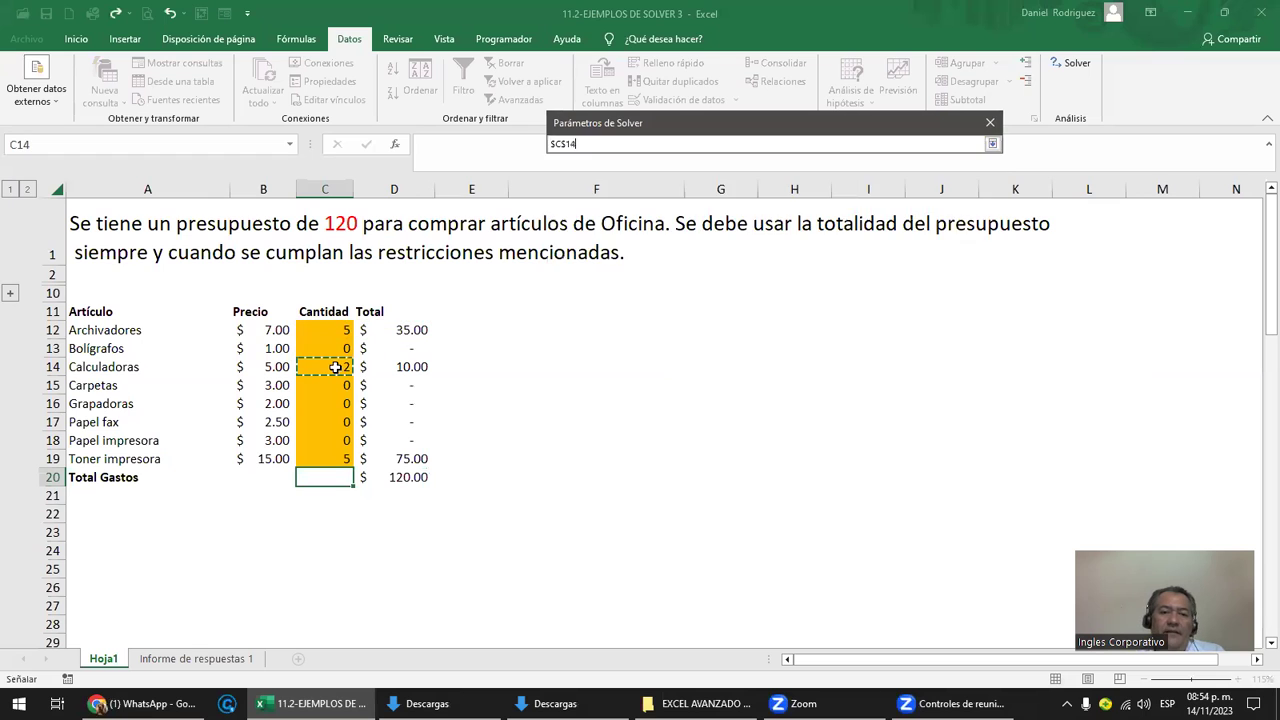
drag(334, 328, 411, 329)
drag(343, 368, 425, 370)
drag(340, 460, 380, 455)
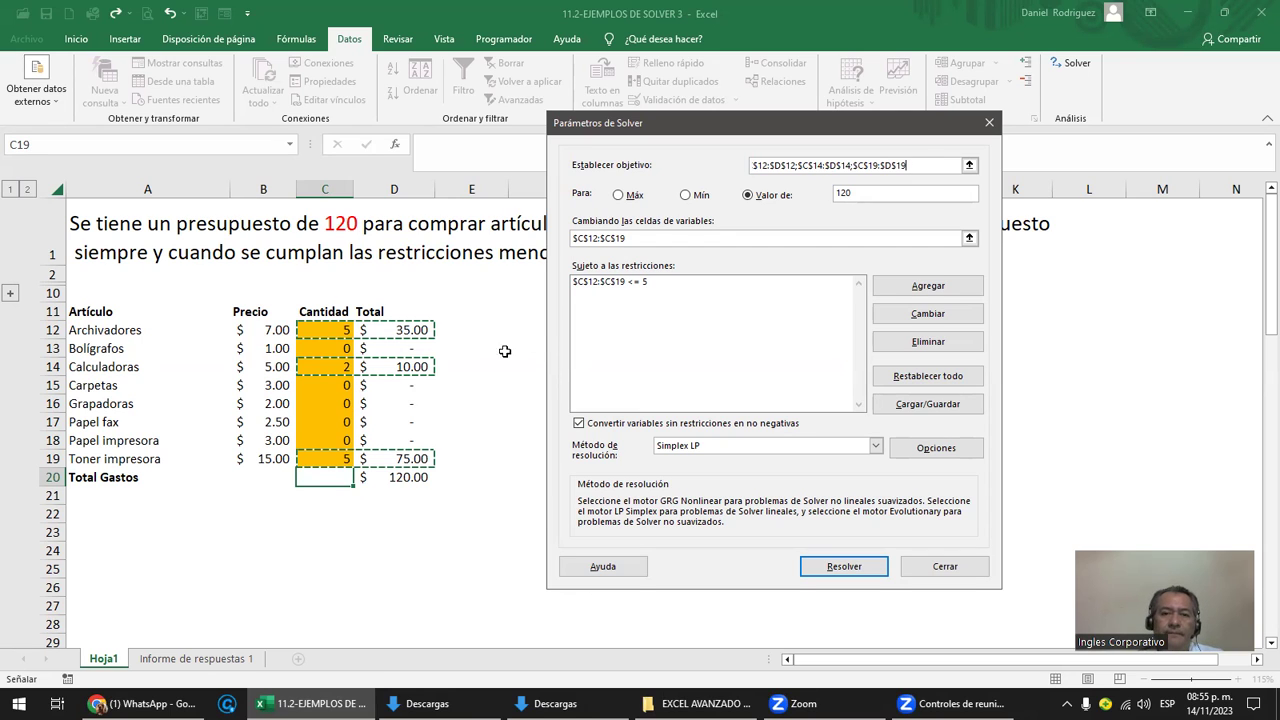
click(630, 287)
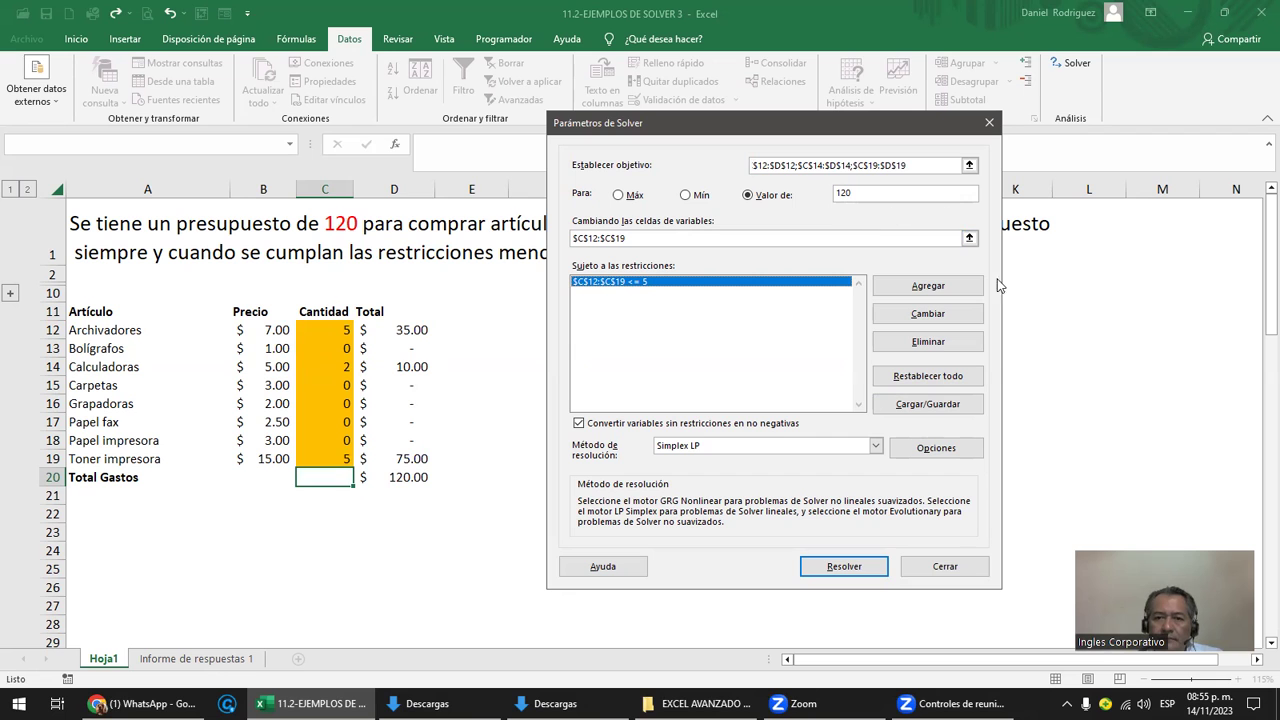
Step: Try solving with the multi-range objective, dismiss the single-cell errors and close Solver
click(946, 316)
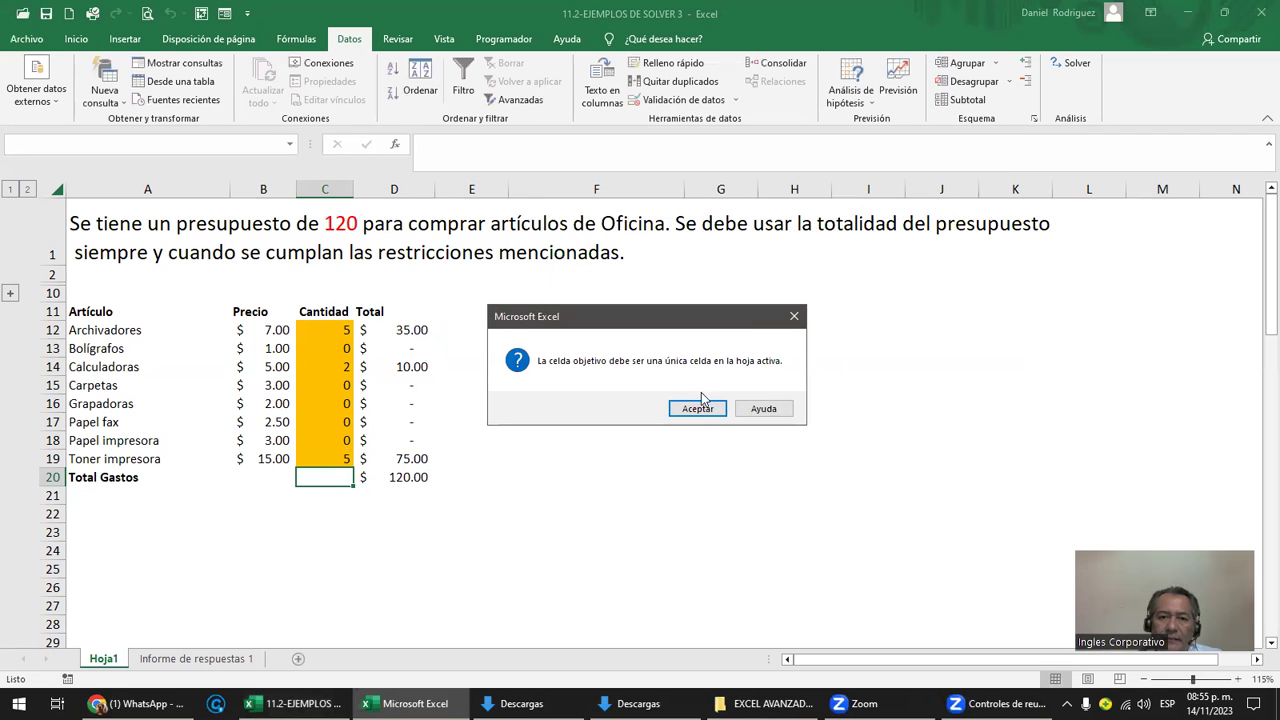
click(689, 406)
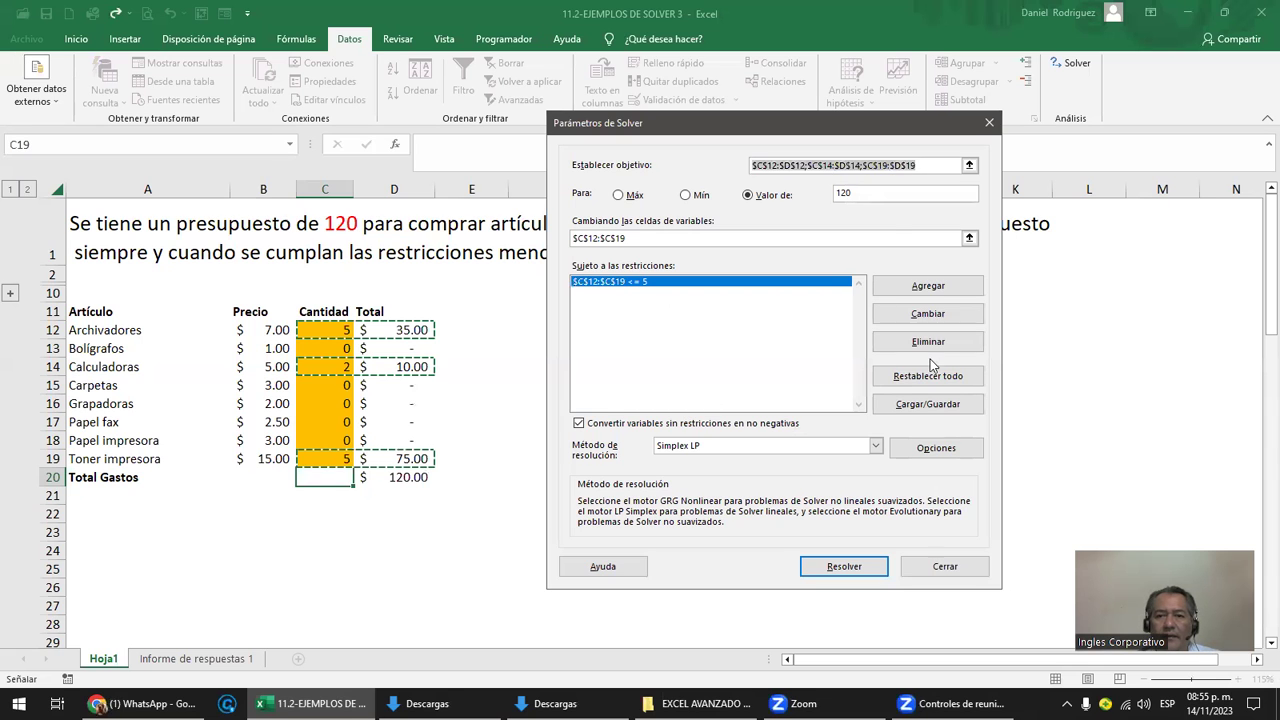
click(928, 343)
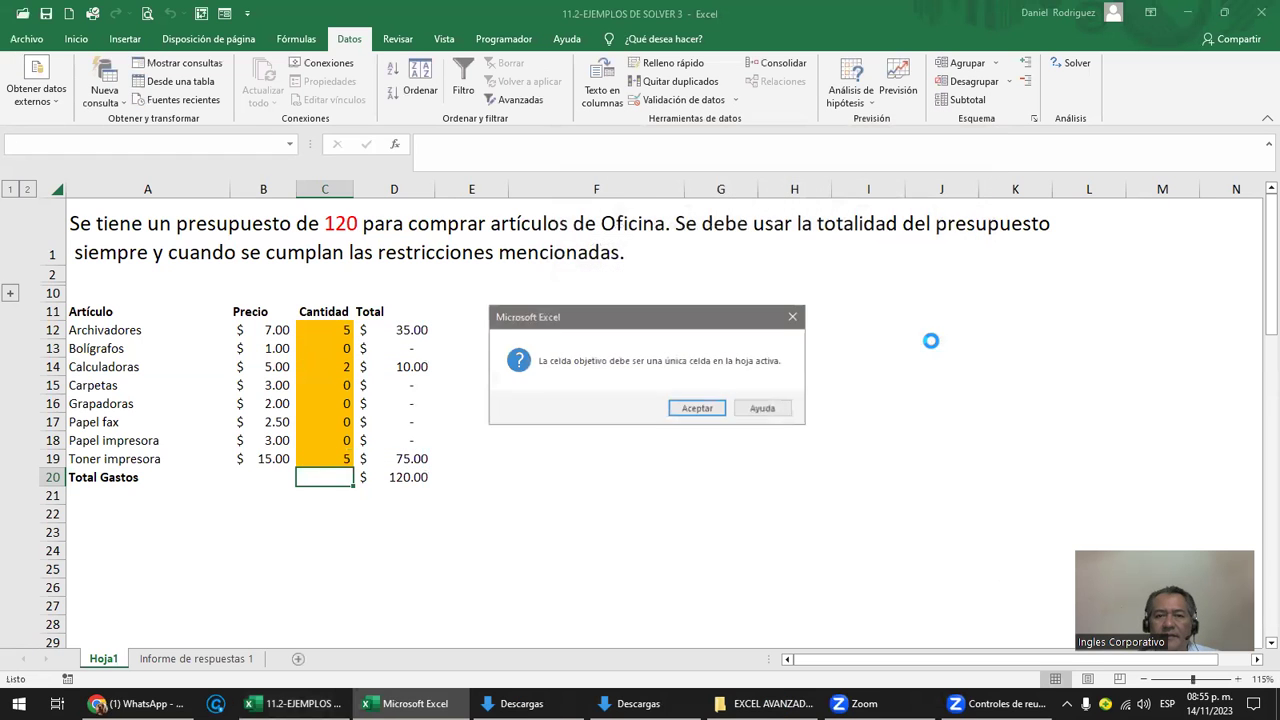
click(689, 409)
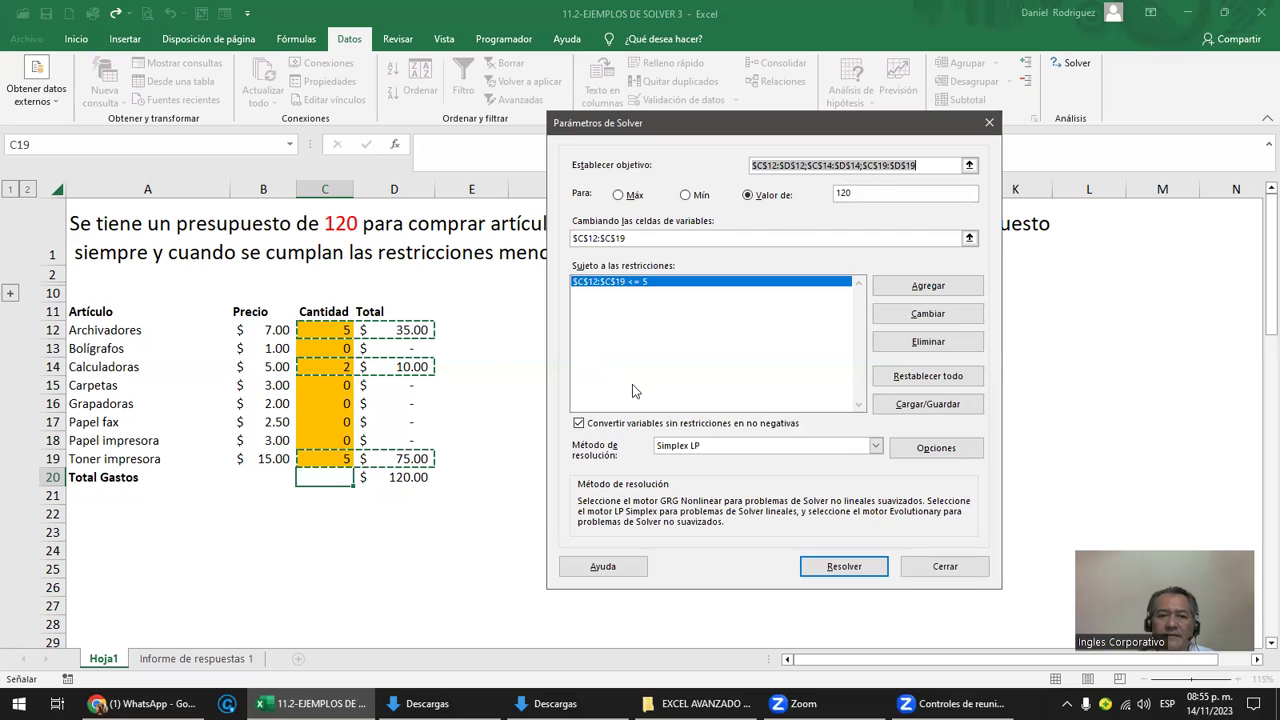
key(Return)
key(Return)
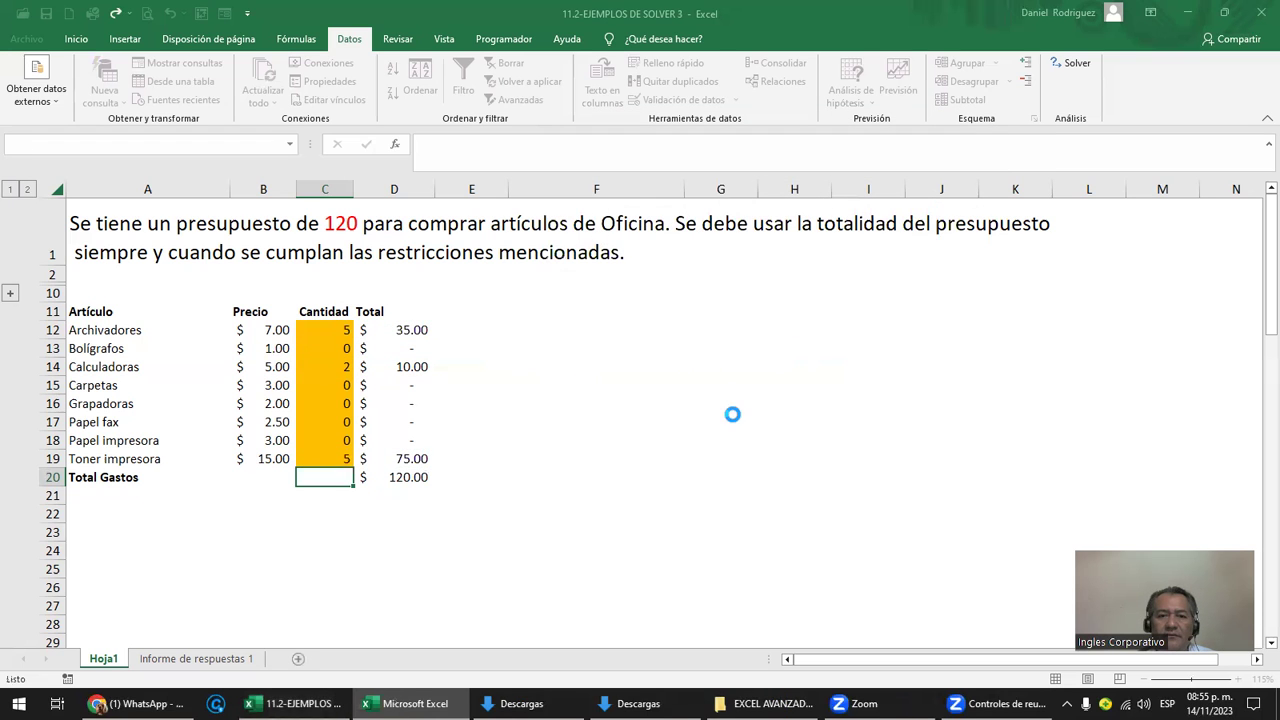
key(Escape)
Step: Reopen Solver with objective D20 and delete the at-most-5 constraint
click(693, 408)
click(397, 514)
click(387, 479)
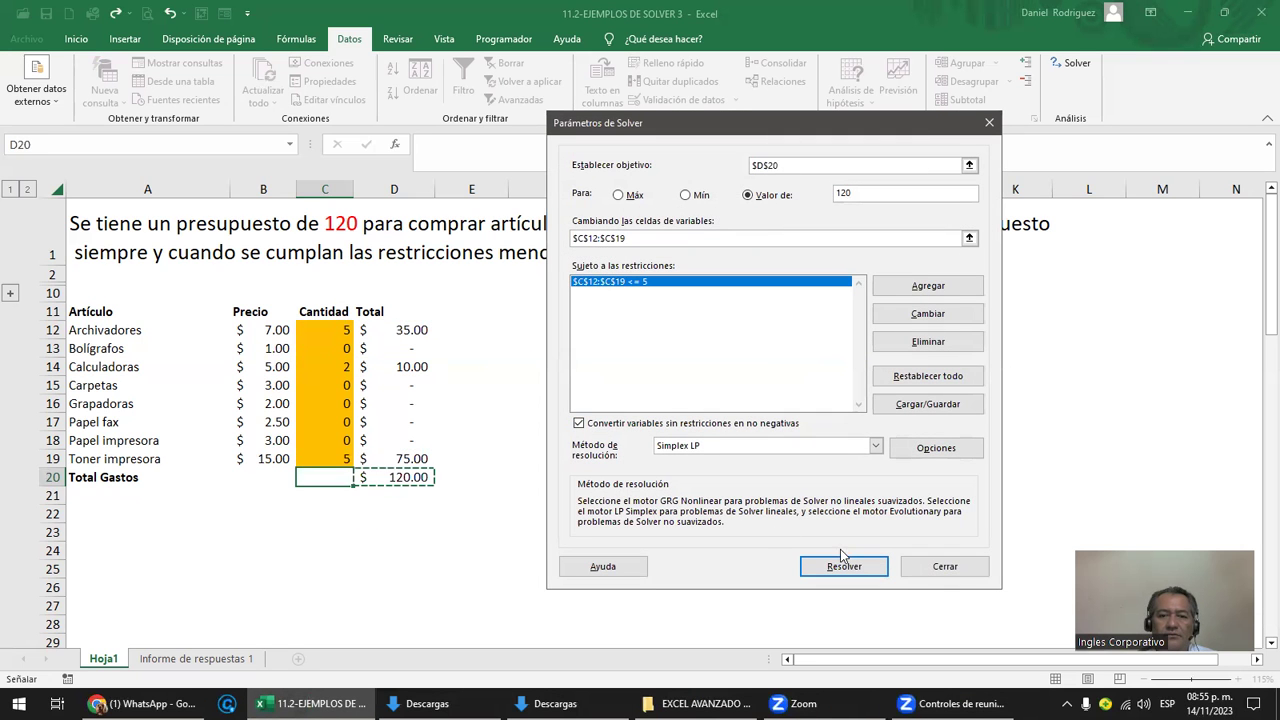
click(943, 566)
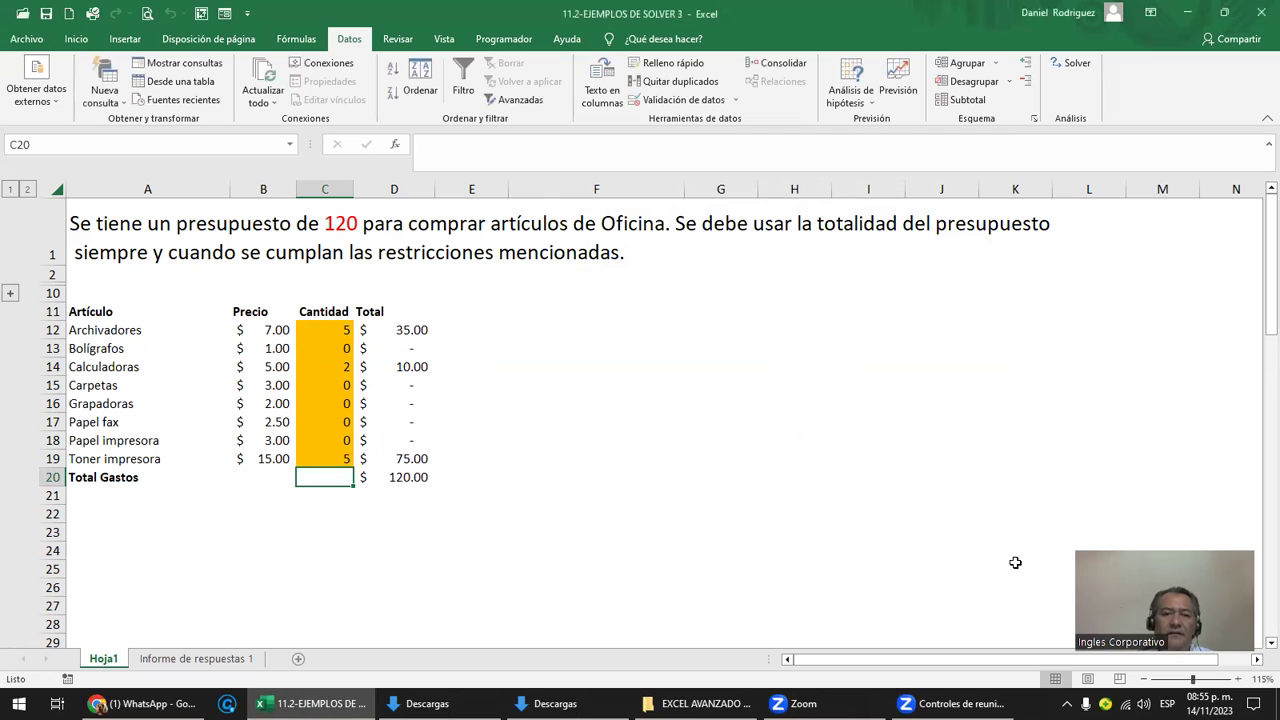
click(1077, 64)
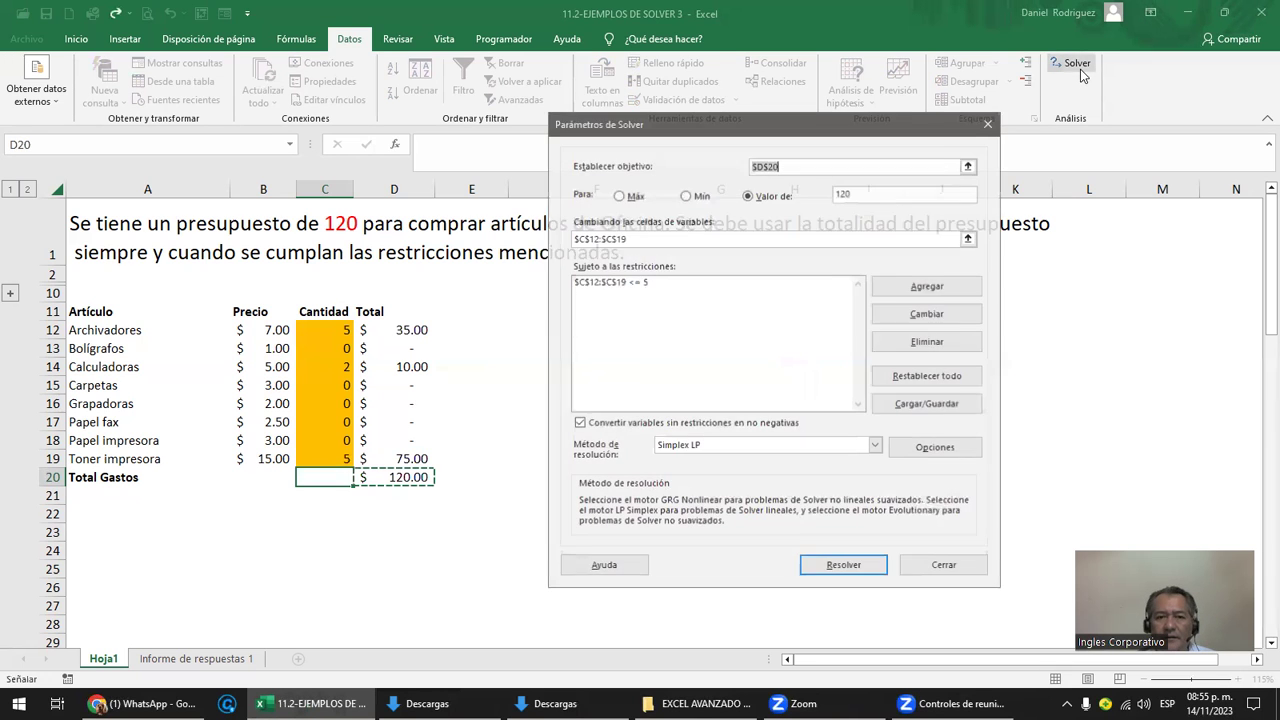
click(617, 284)
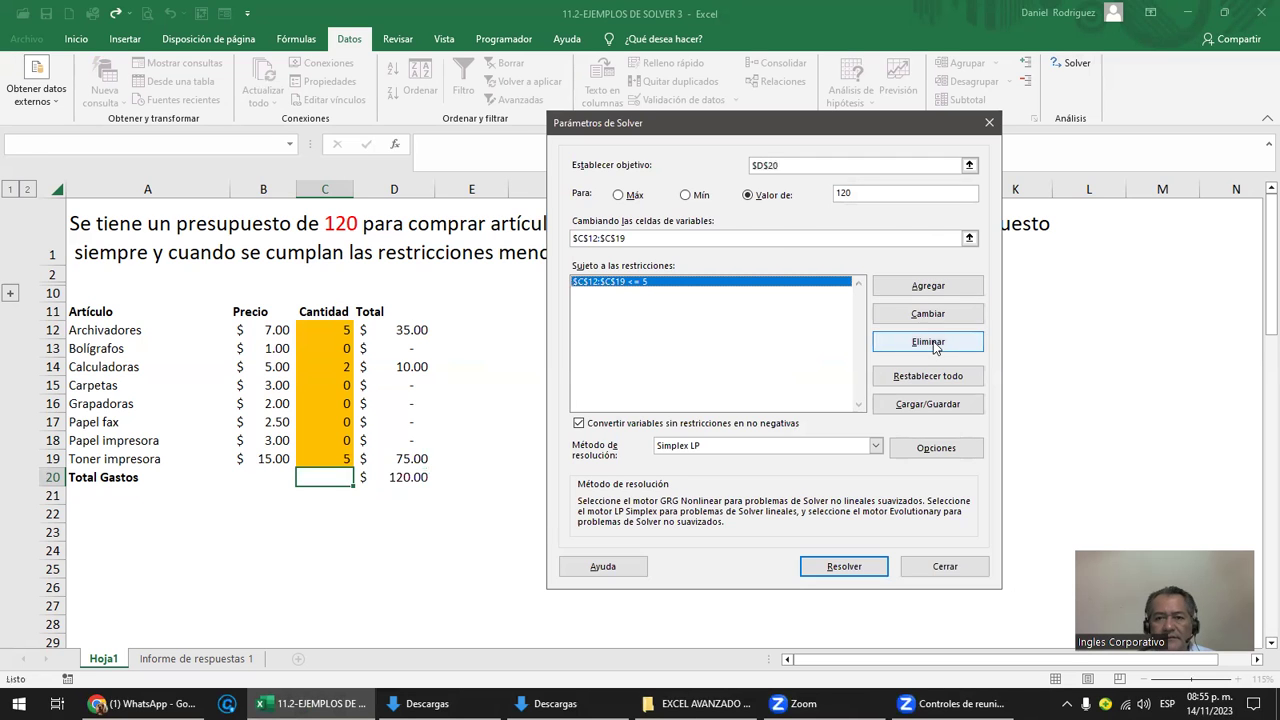
click(933, 342)
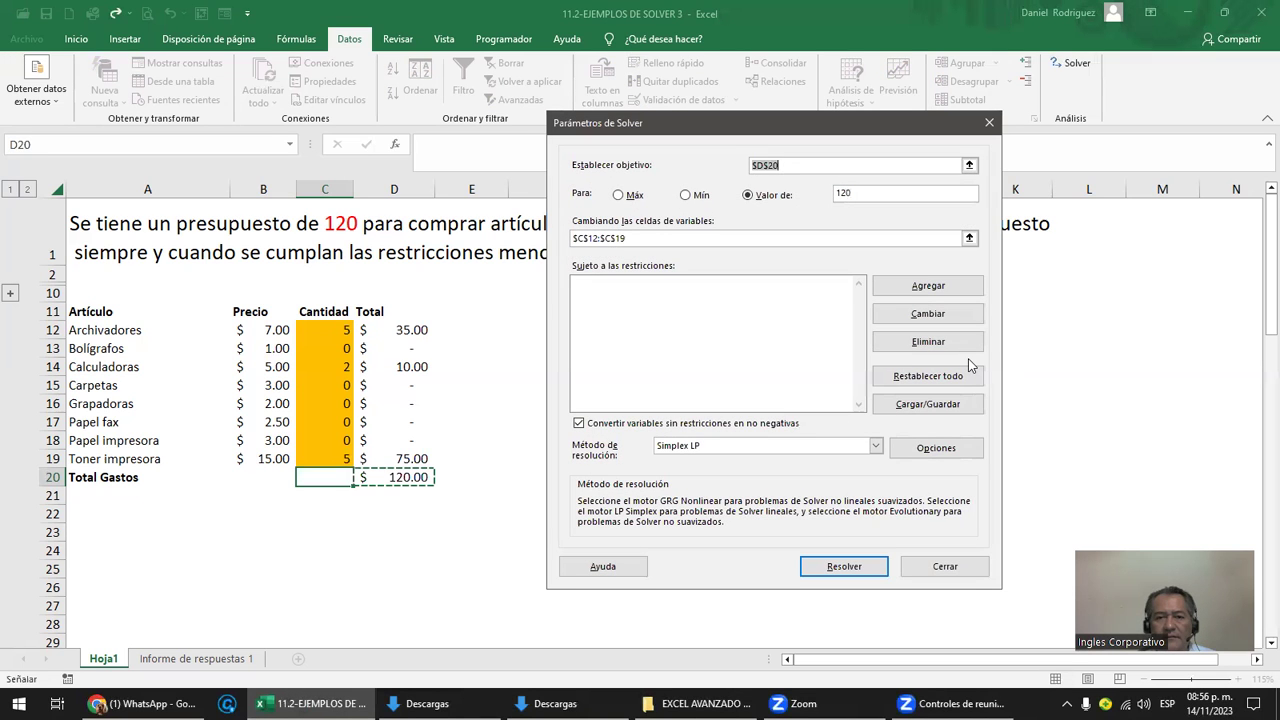
Step: Add the constraint $C$12:$C$19 >= 1
click(929, 287)
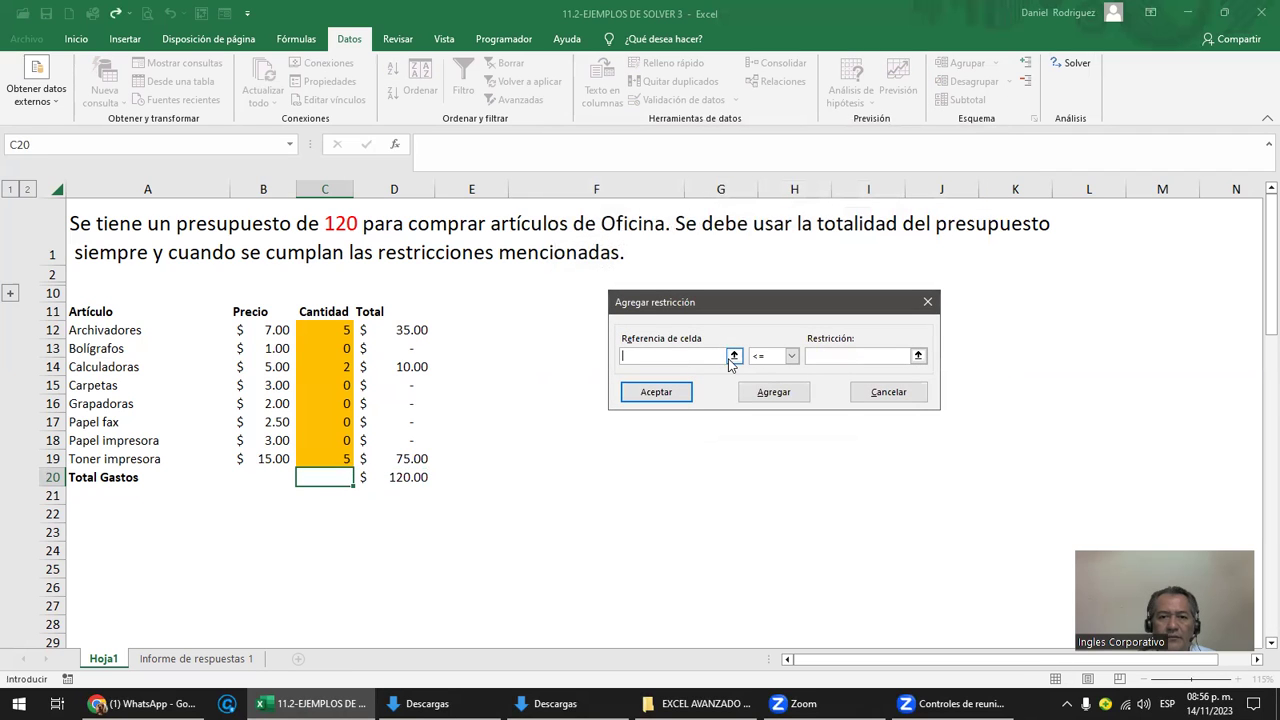
click(734, 356)
drag(330, 326, 340, 460)
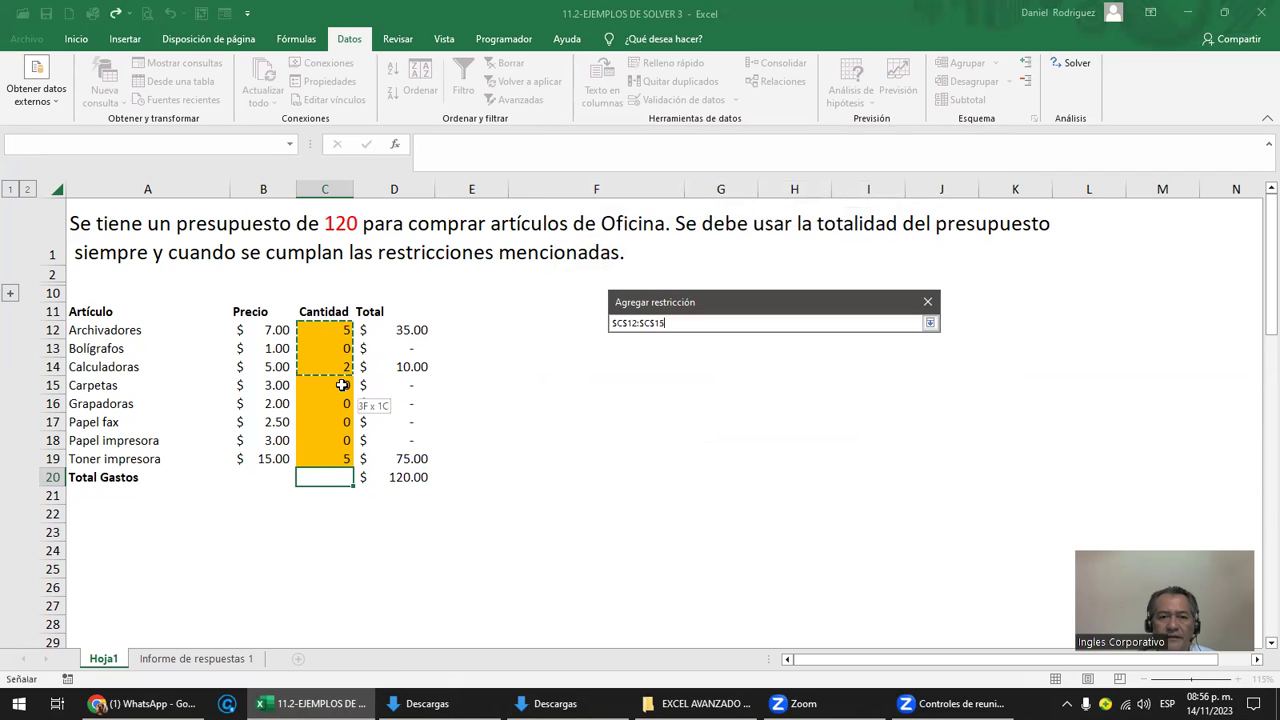
click(931, 322)
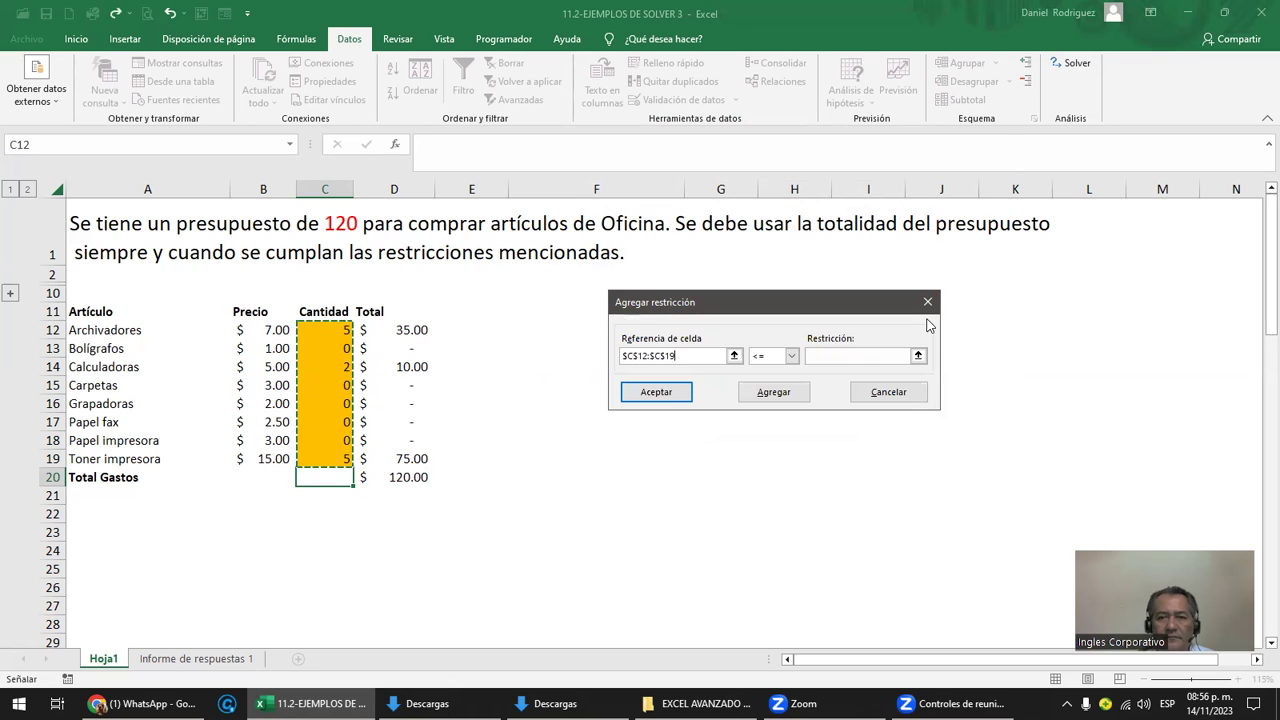
click(792, 357)
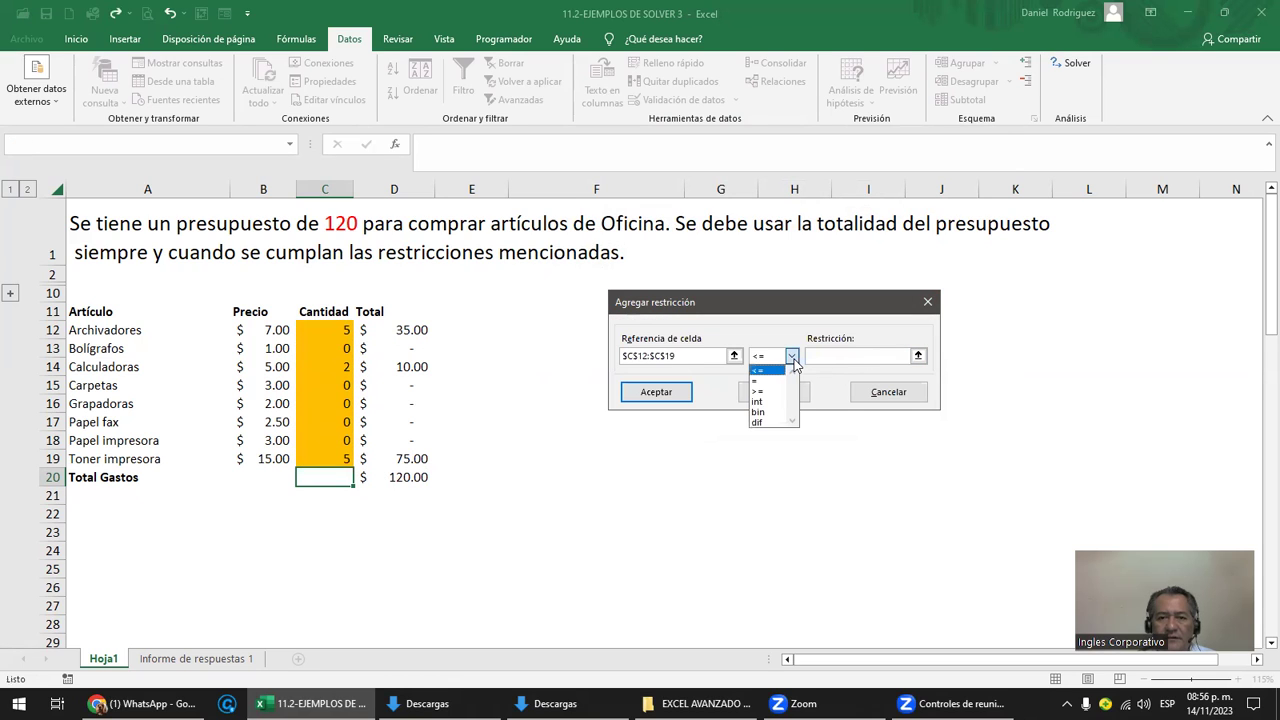
click(758, 391)
click(819, 355)
text(1)
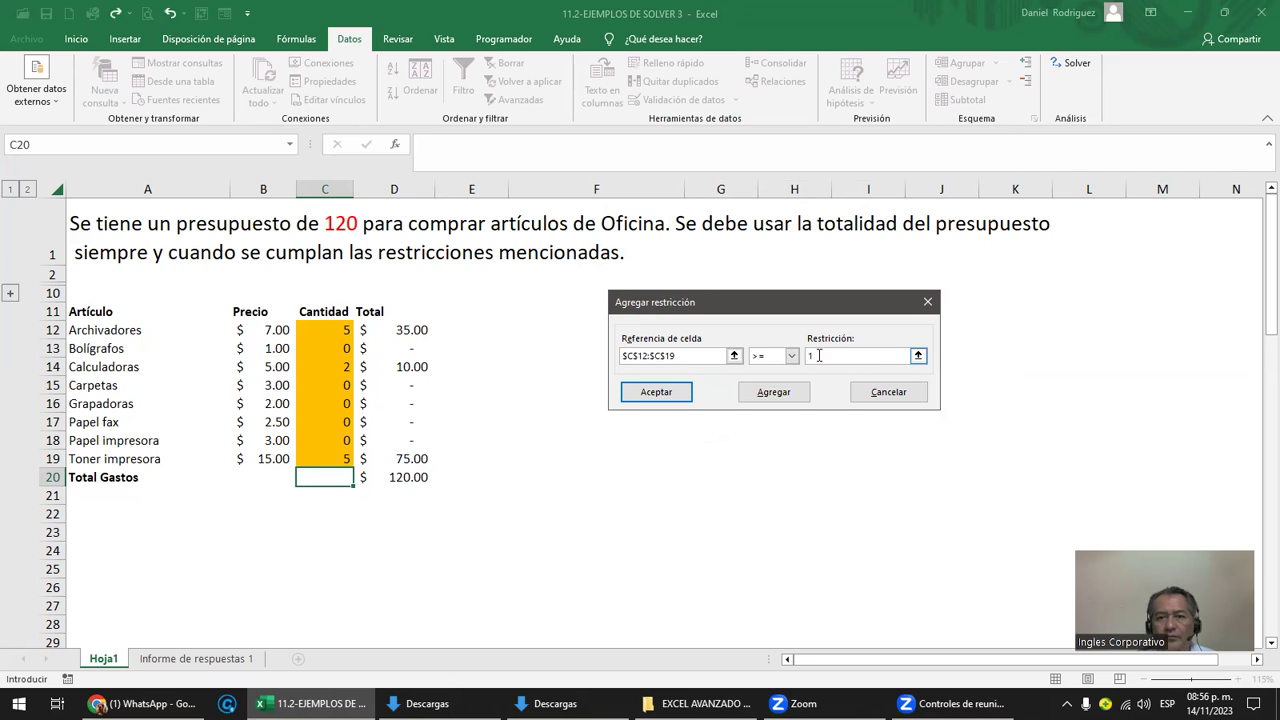
click(772, 393)
click(888, 395)
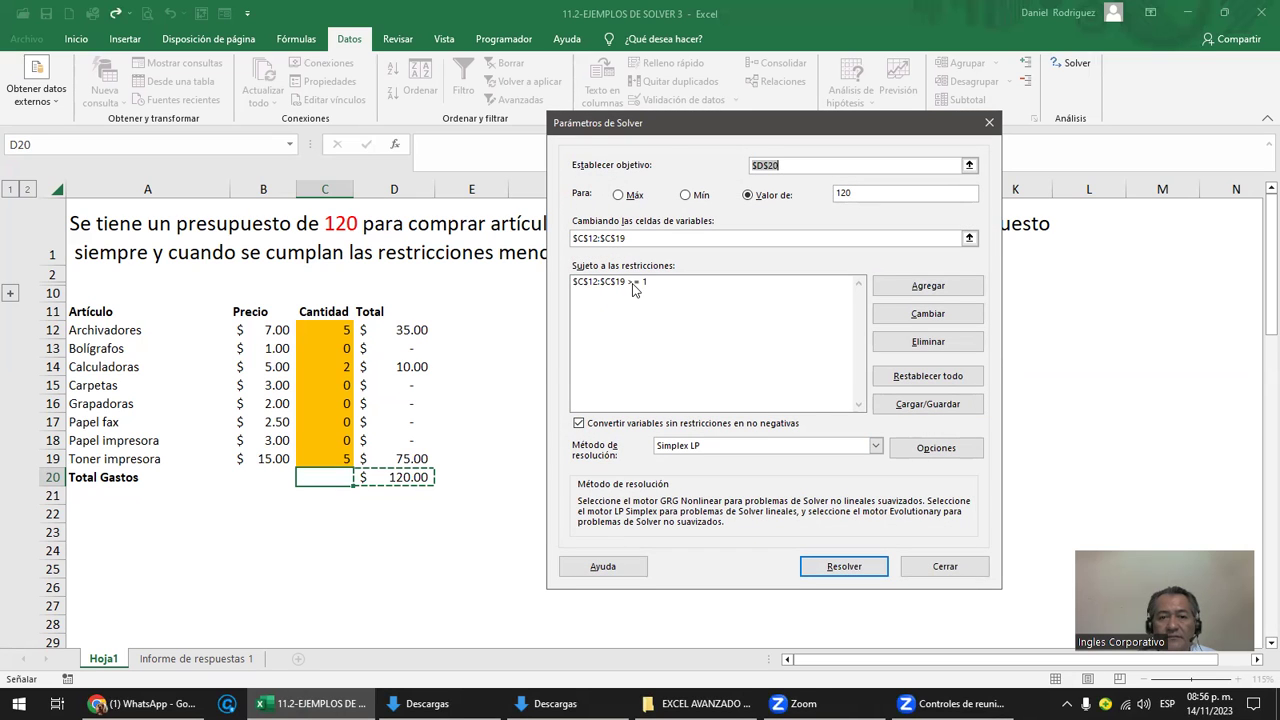
Step: Solve and keep 1 of each item plus 6.43333 Toner impresora, totalling 120
click(844, 566)
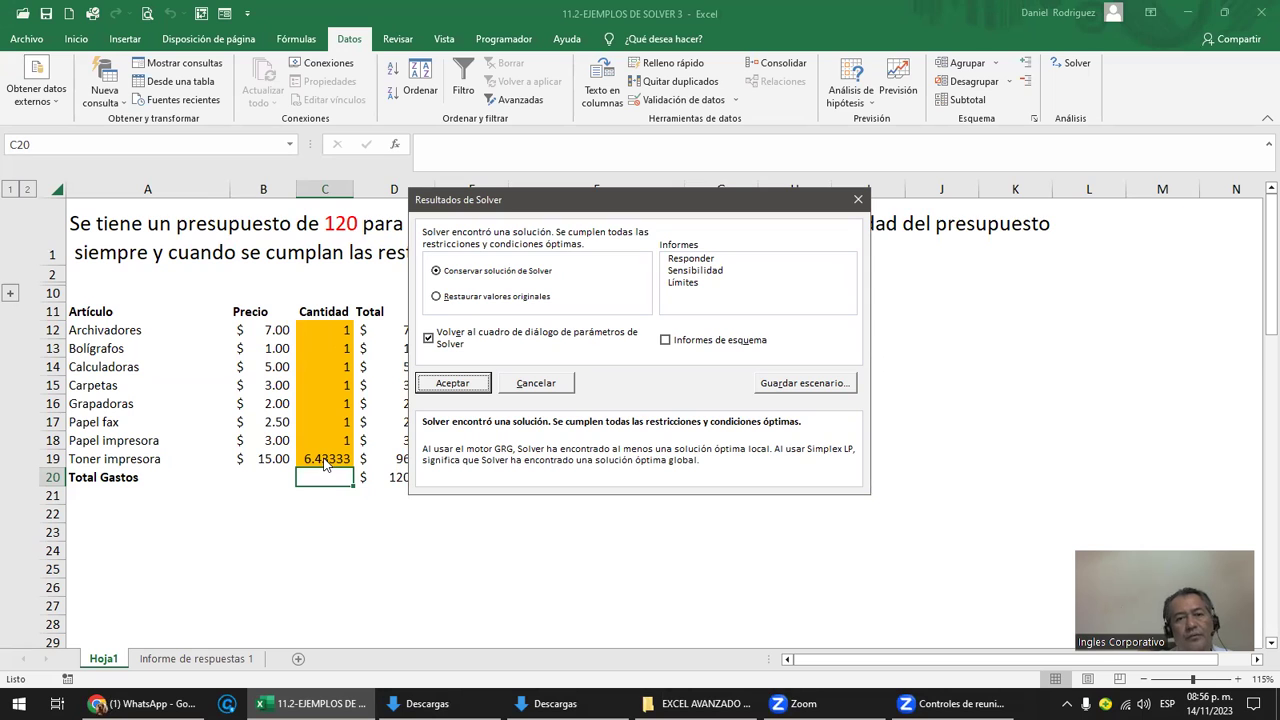
click(441, 384)
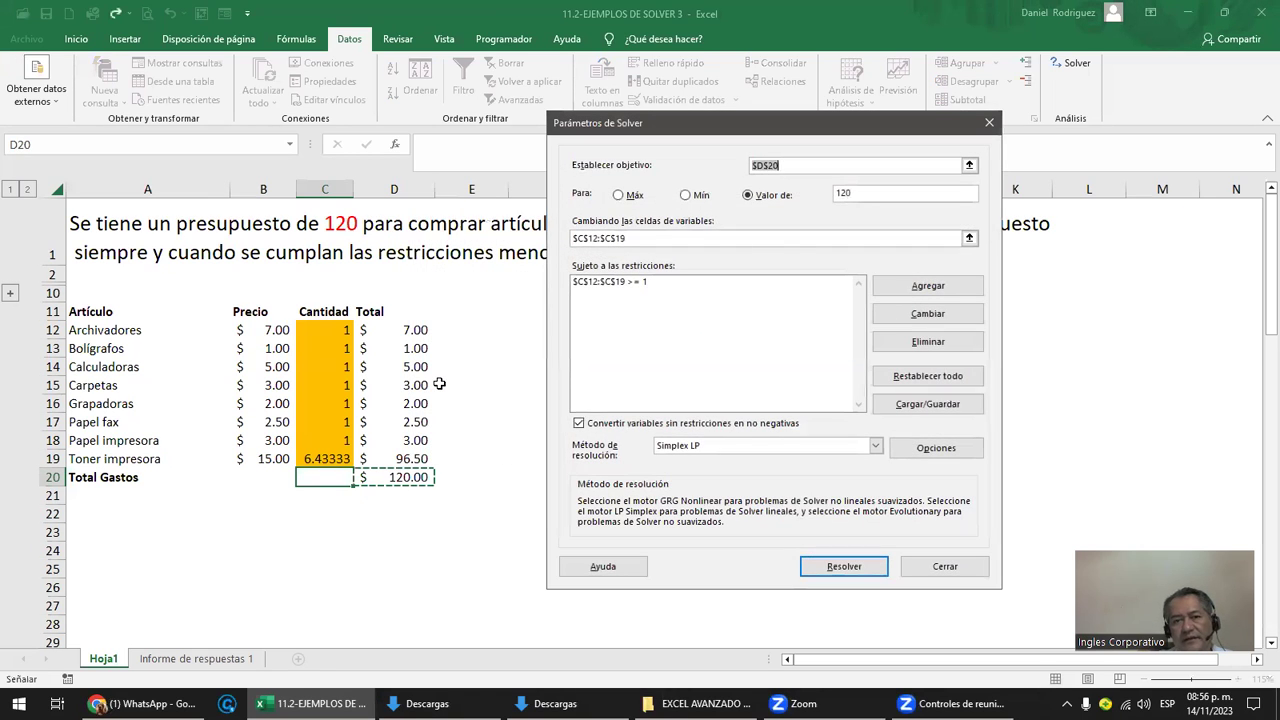
click(943, 567)
Step: Select the quantity cells C12:C19
click(334, 474)
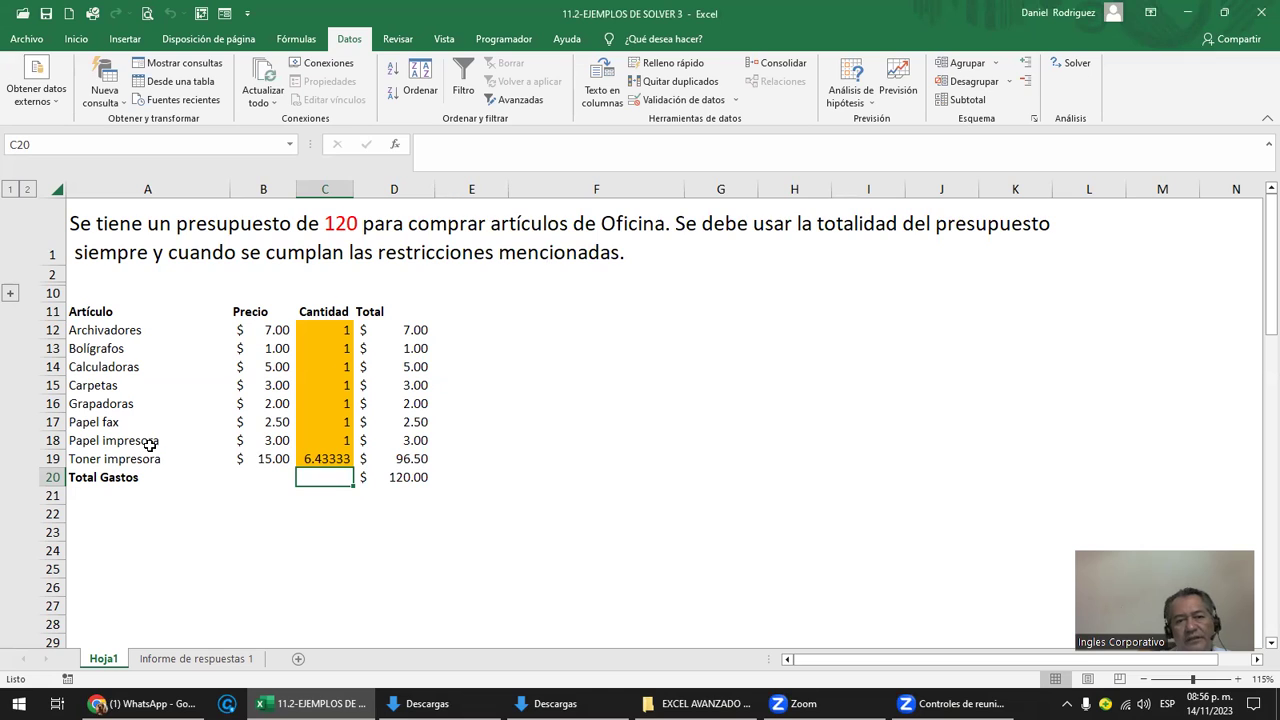
click(316, 459)
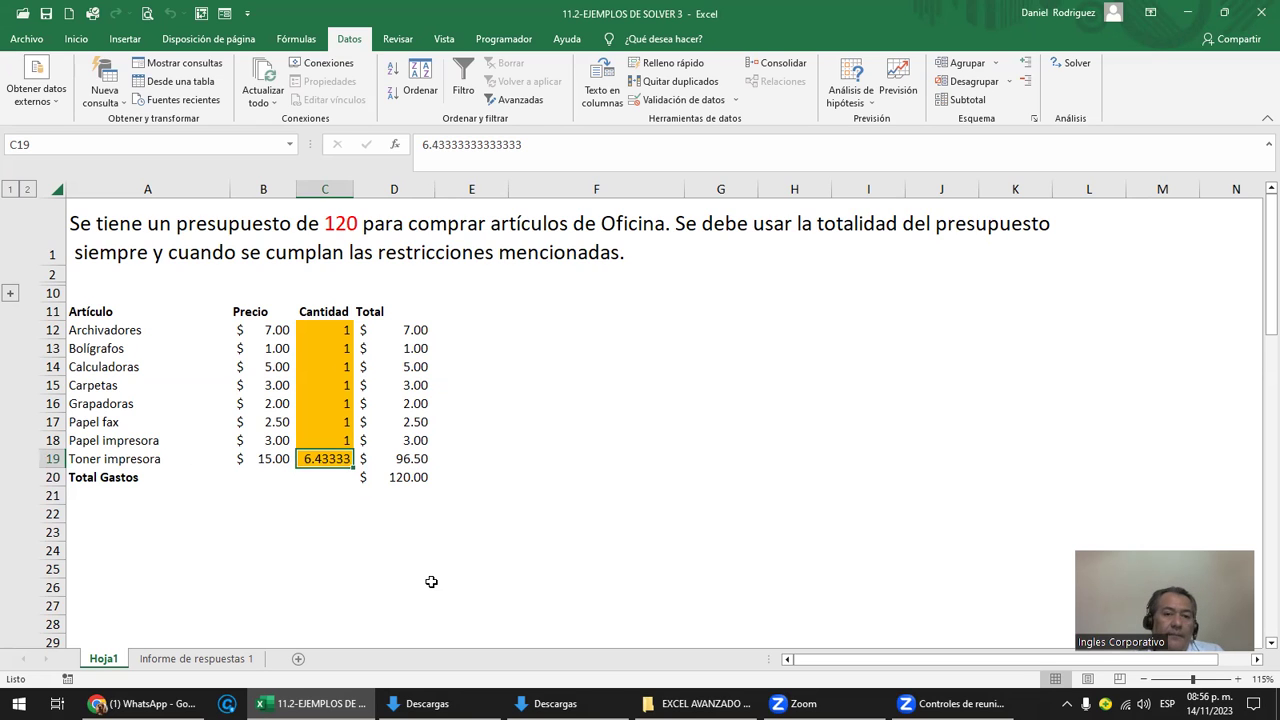
drag(337, 330, 343, 443)
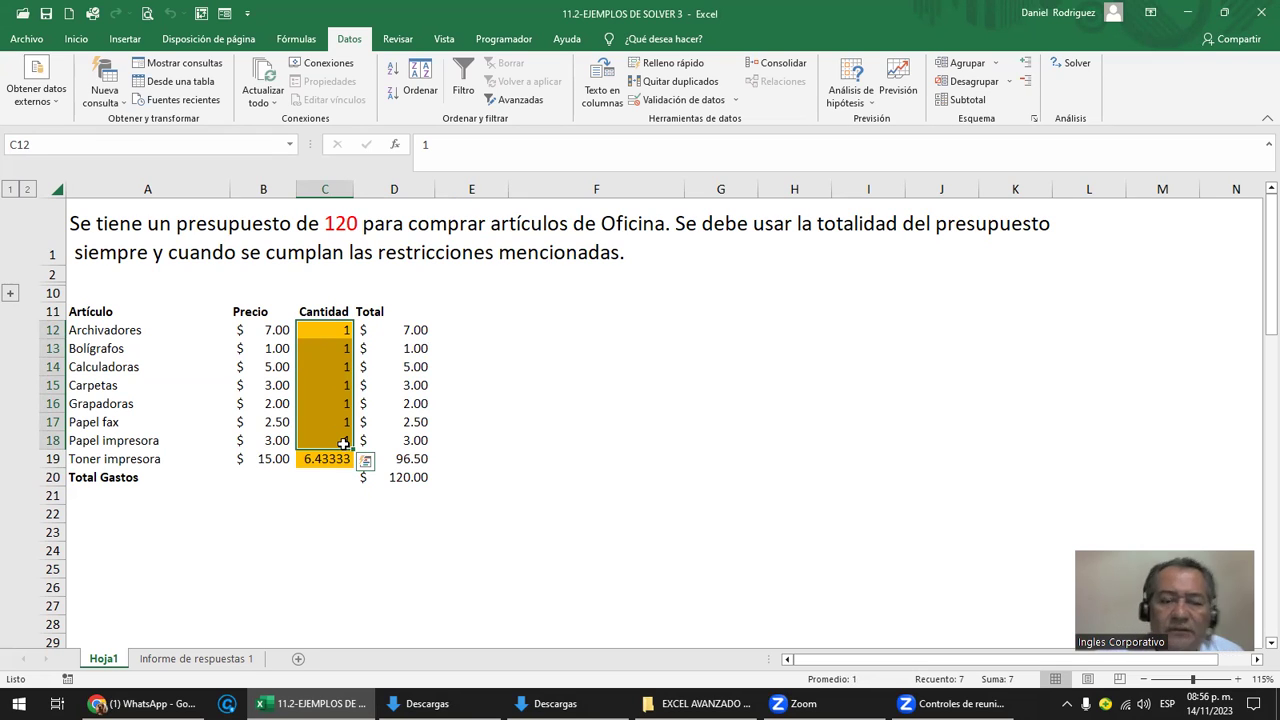
click(320, 329)
drag(319, 328, 323, 456)
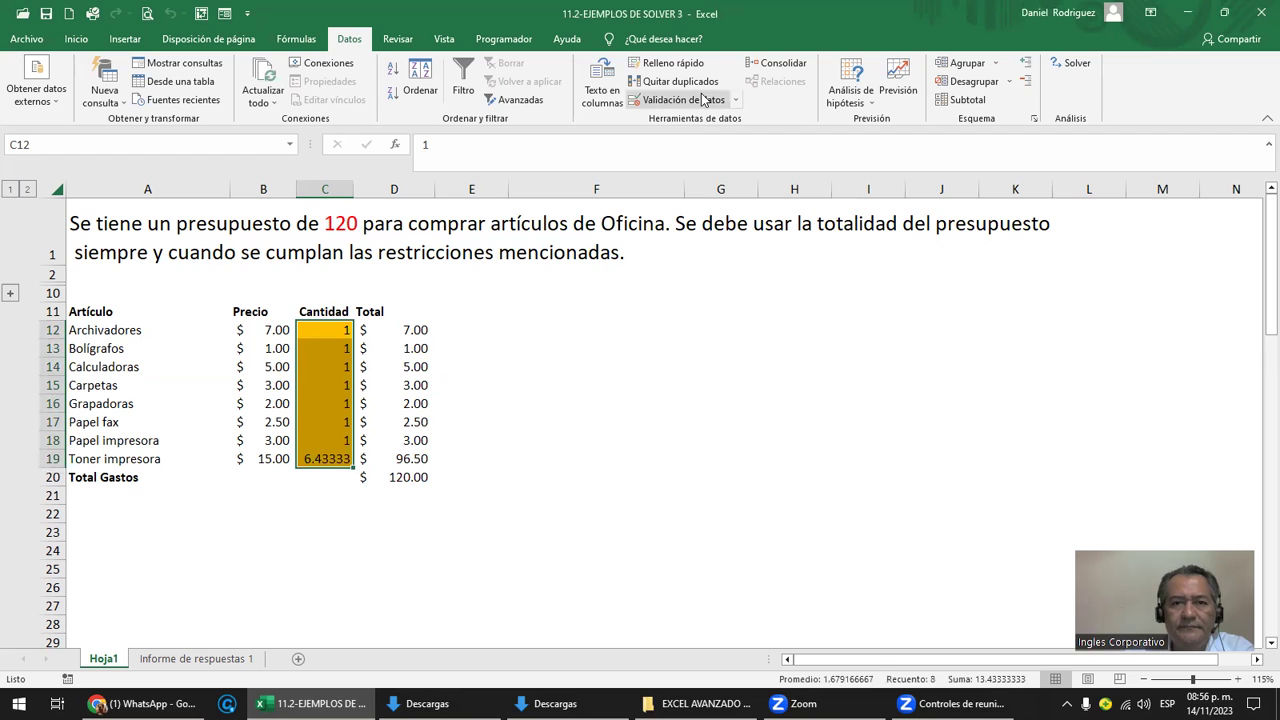
Step: Format C12:C19 as Number with nine decimals, widen column C and centre the values
click(76, 39)
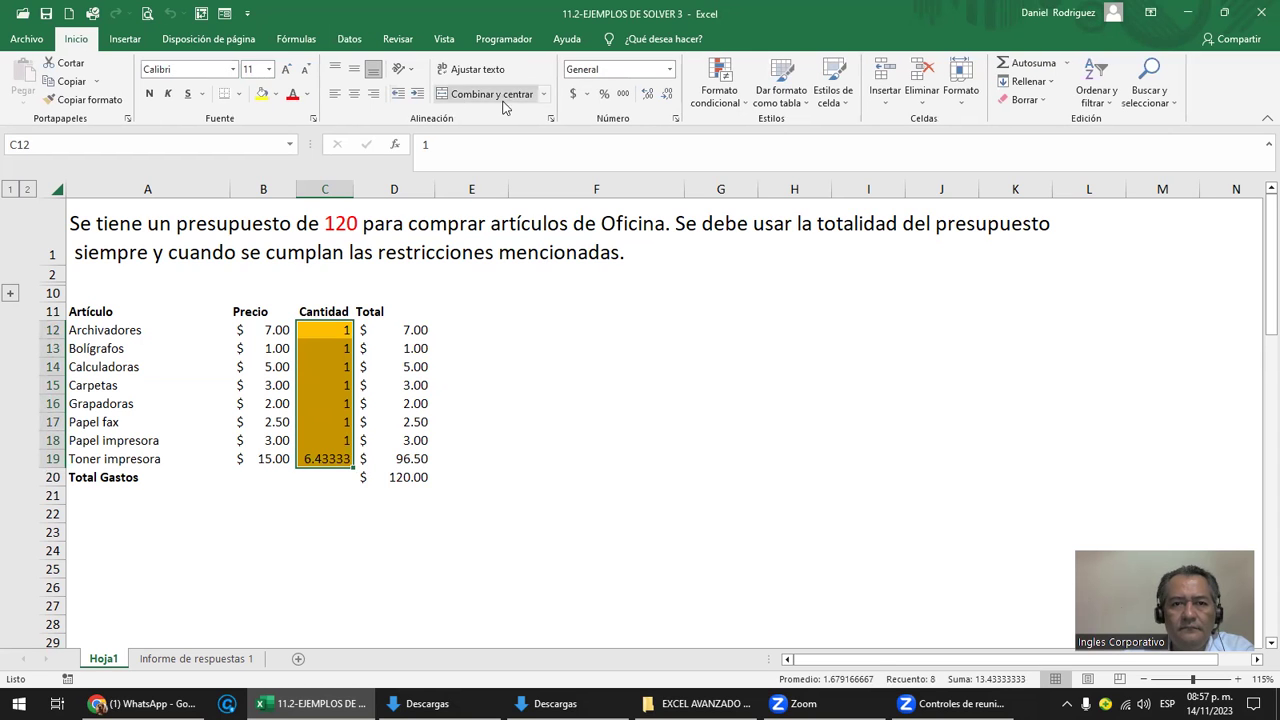
click(647, 96)
click(648, 97)
click(649, 97)
click(649, 97)
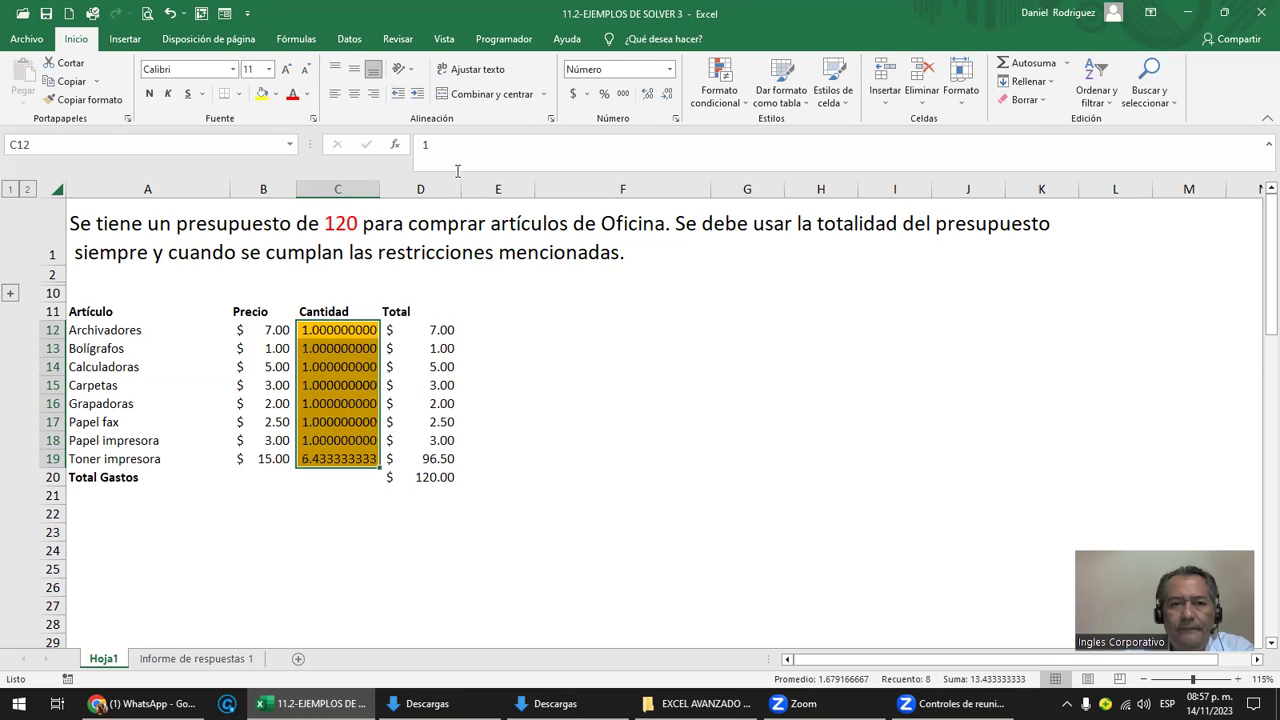
drag(380, 185, 466, 185)
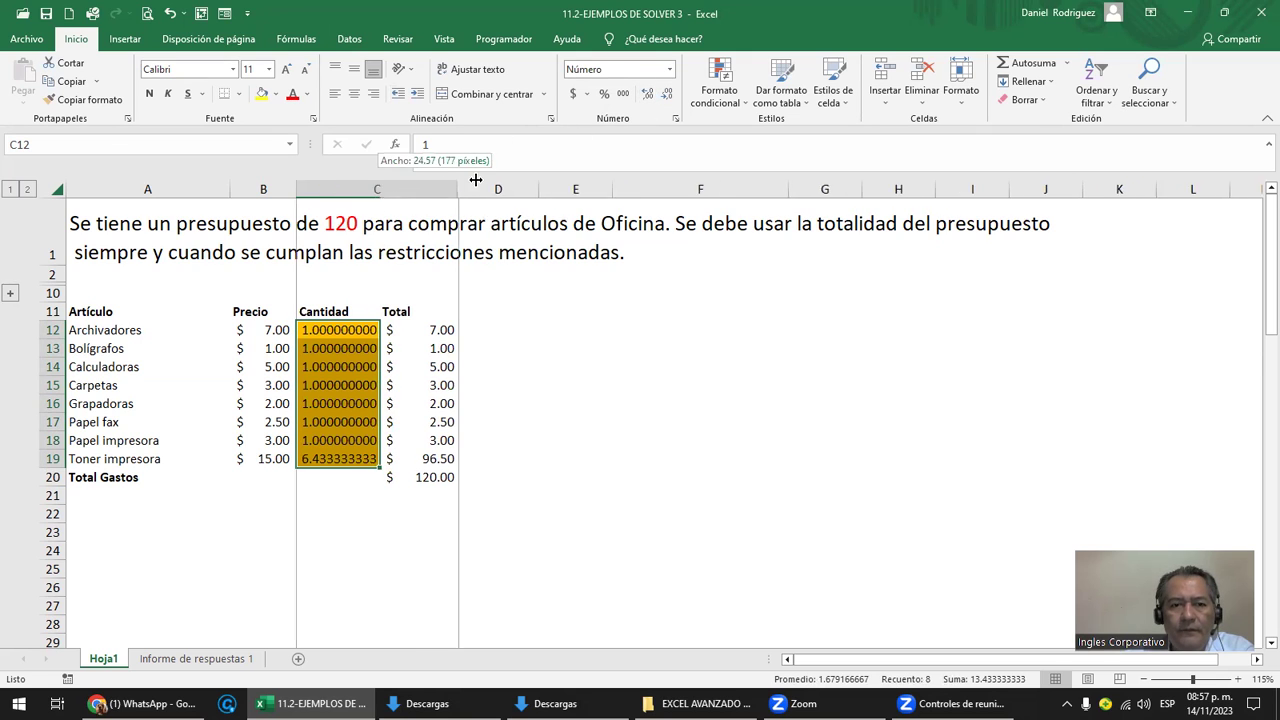
click(354, 93)
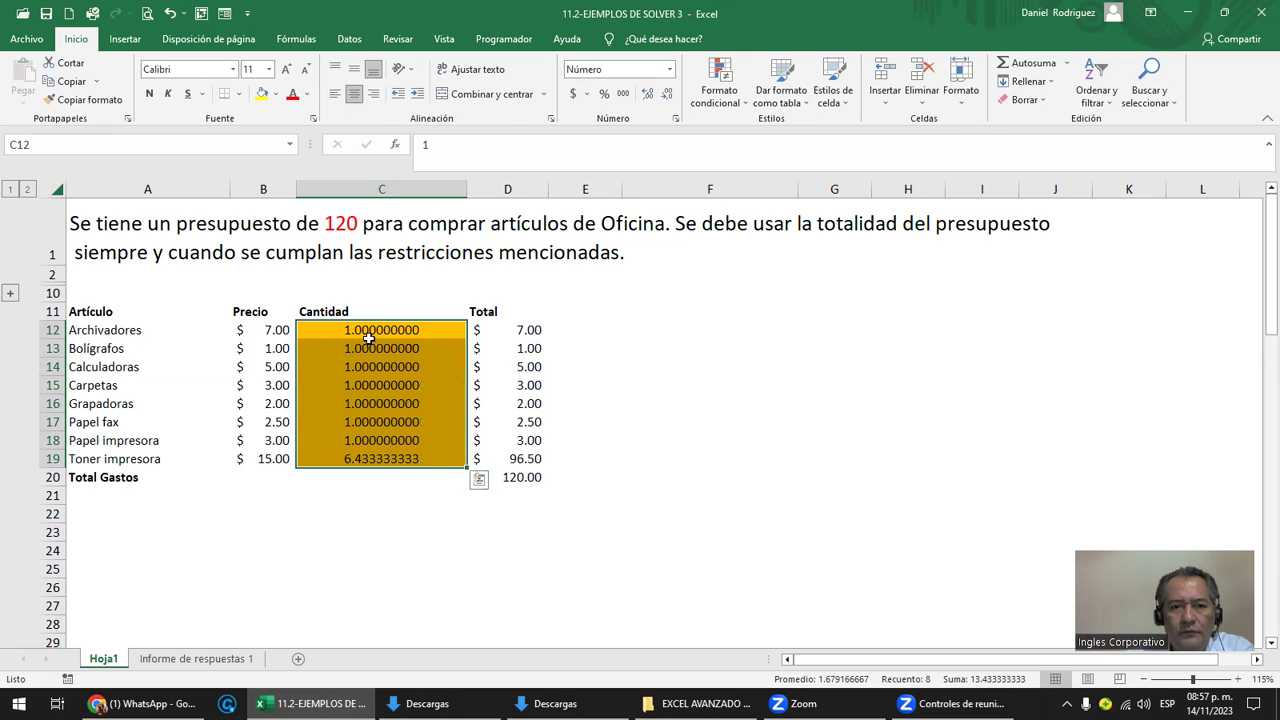
click(26, 189)
Step: Review the restrictions (Bolígrafos 6, Calculadoras <5, Toner 5, integers, ≥1) and reselect C12:C19
click(98, 333)
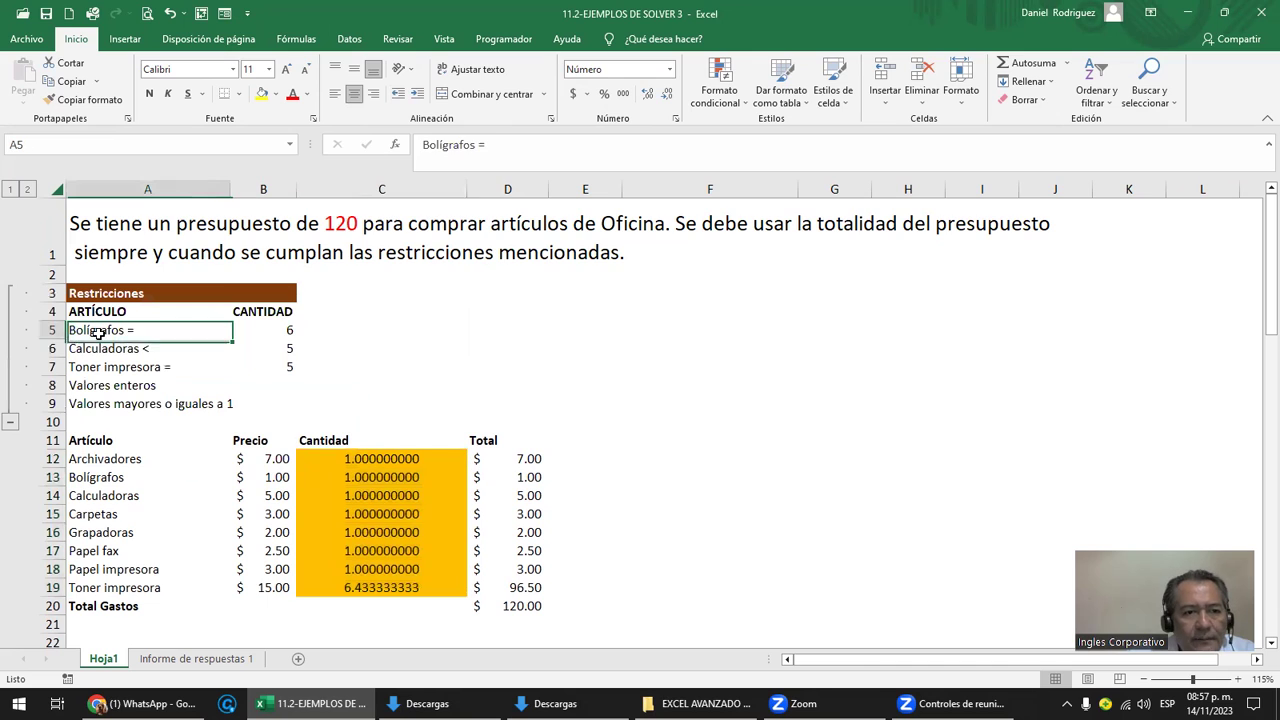
click(280, 334)
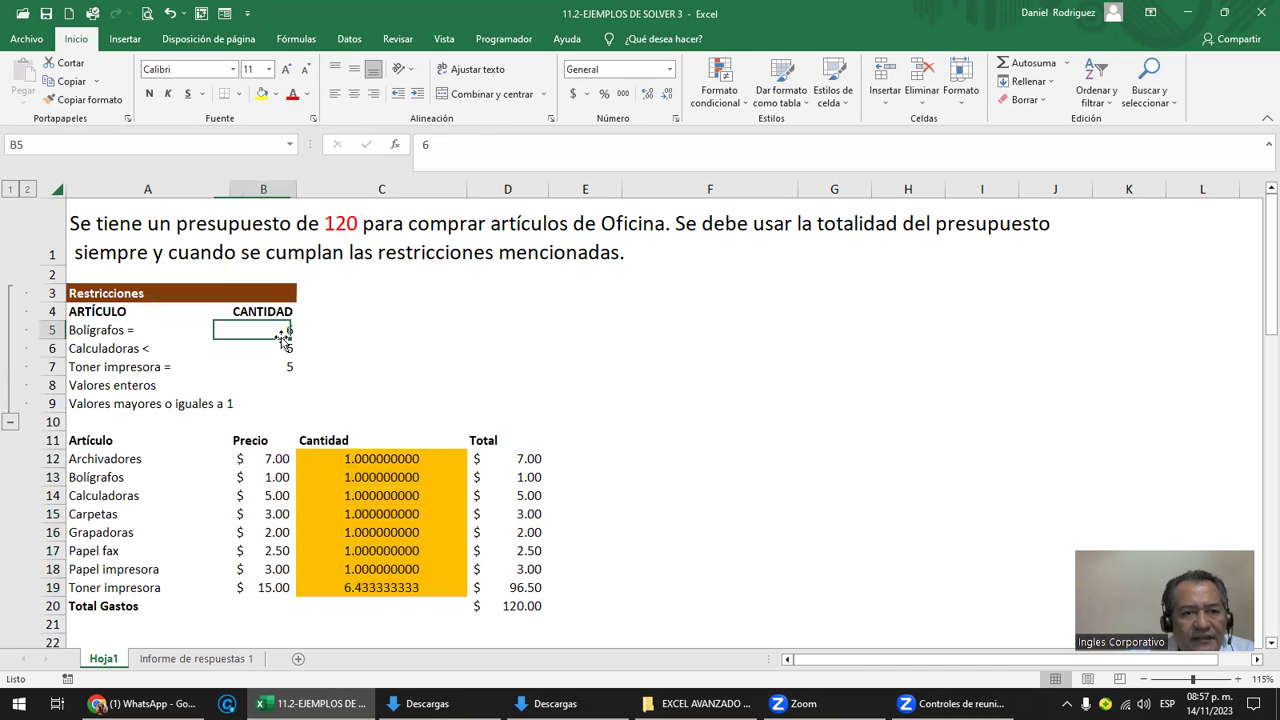
click(118, 353)
click(284, 346)
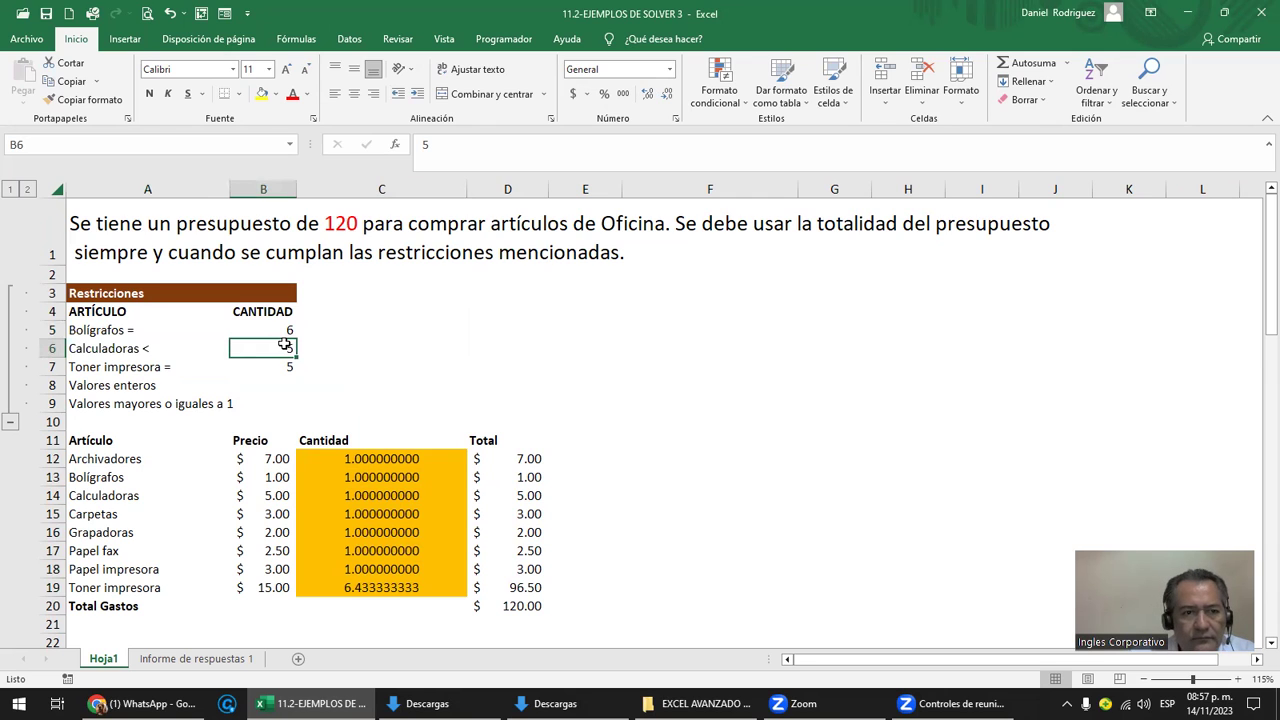
click(118, 372)
click(288, 370)
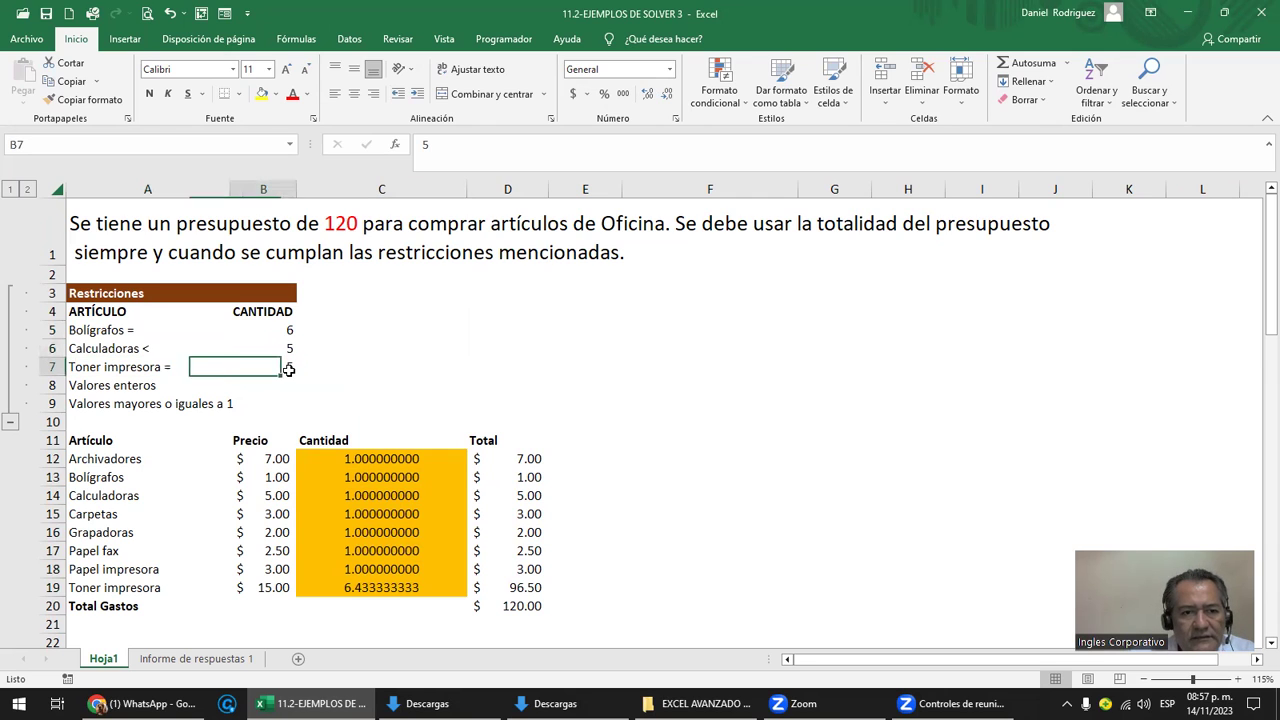
click(123, 391)
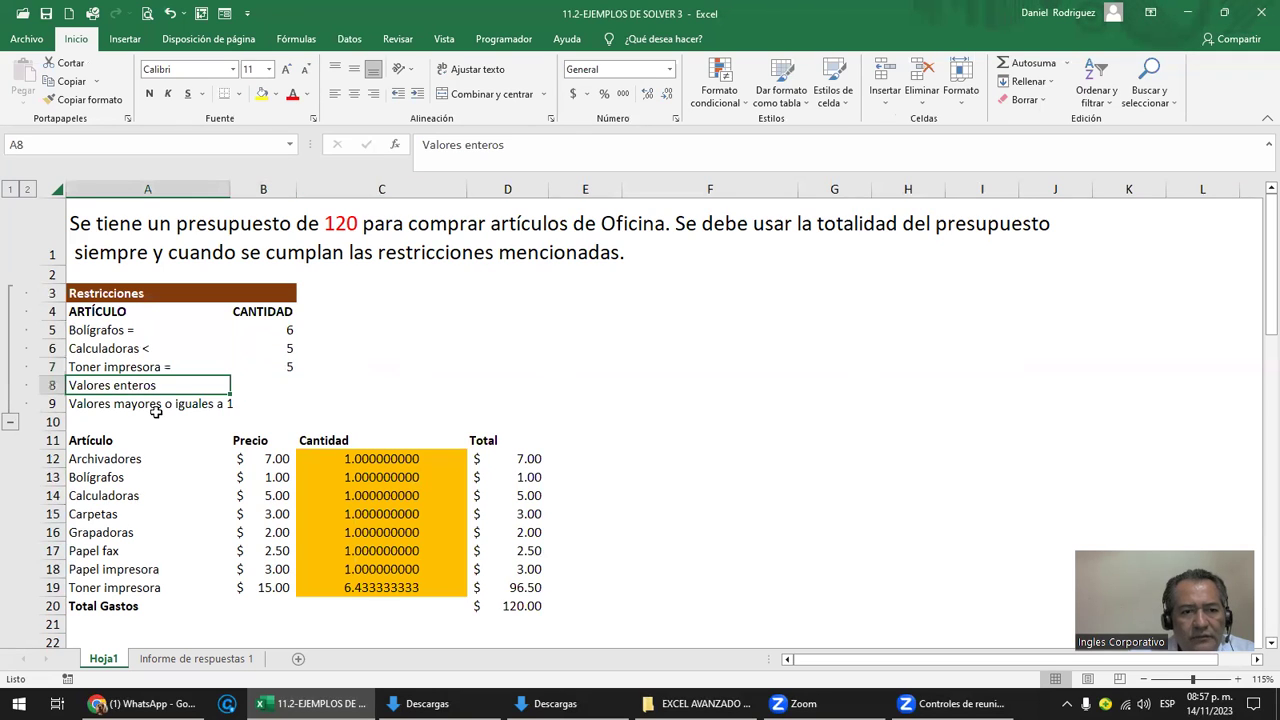
click(156, 408)
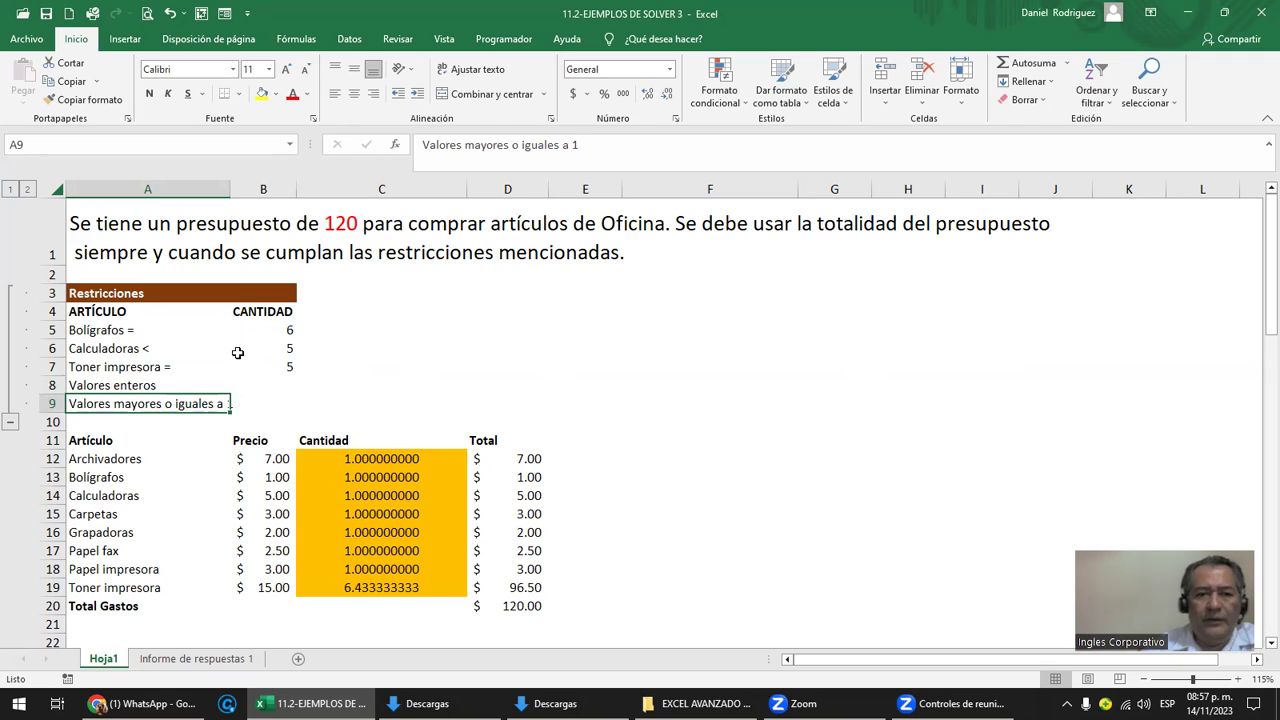
click(360, 465)
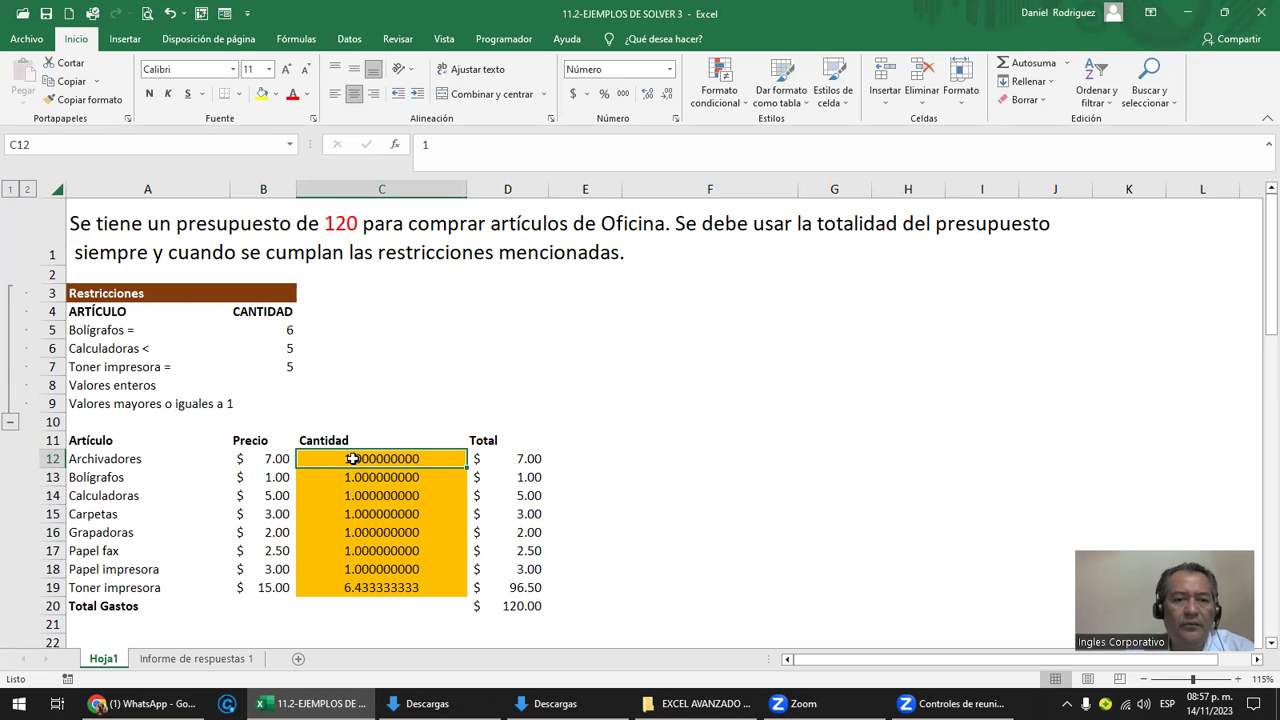
drag(355, 460, 375, 592)
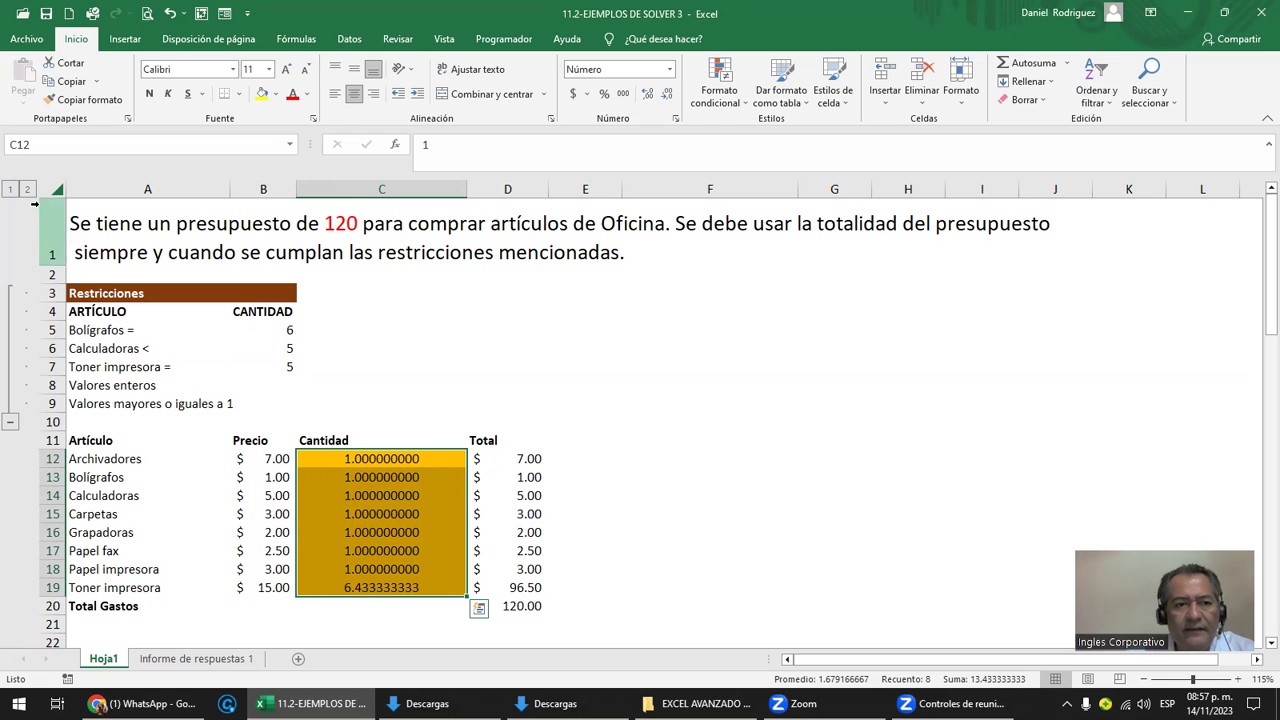
Step: Collapse the outline, select Total Gastos in D20 and open Solver from Datos
click(12, 190)
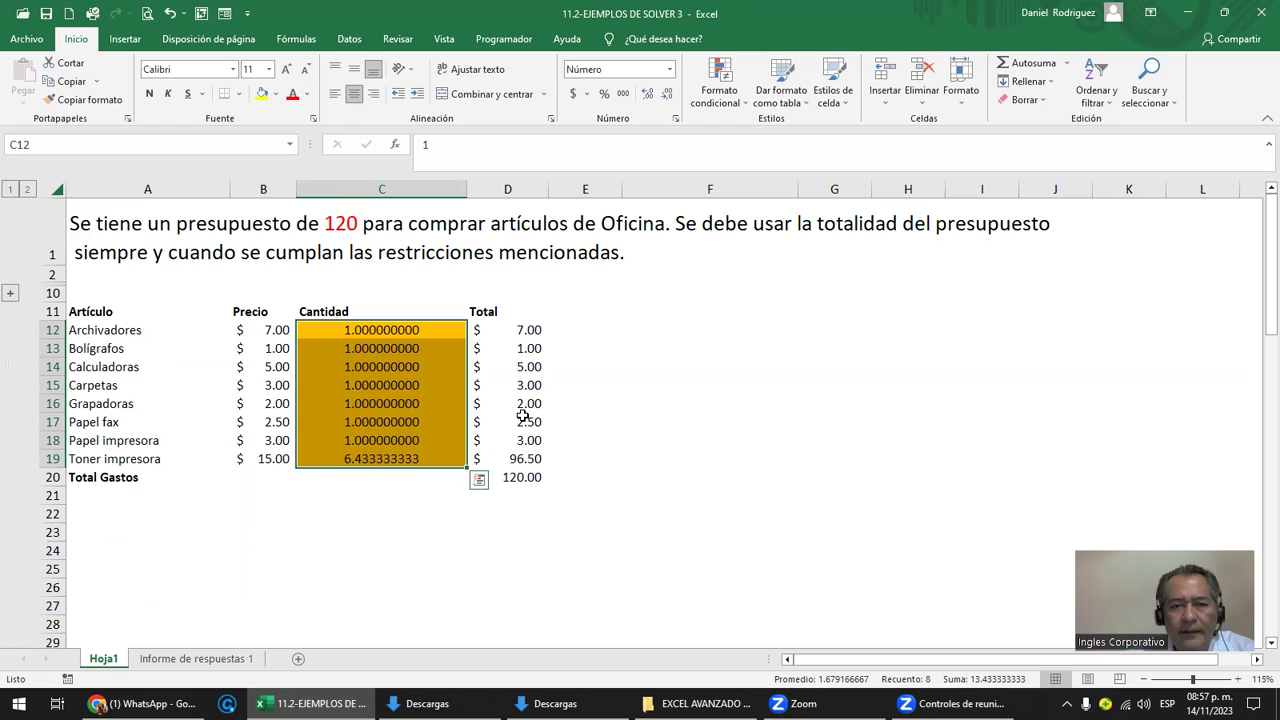
click(430, 333)
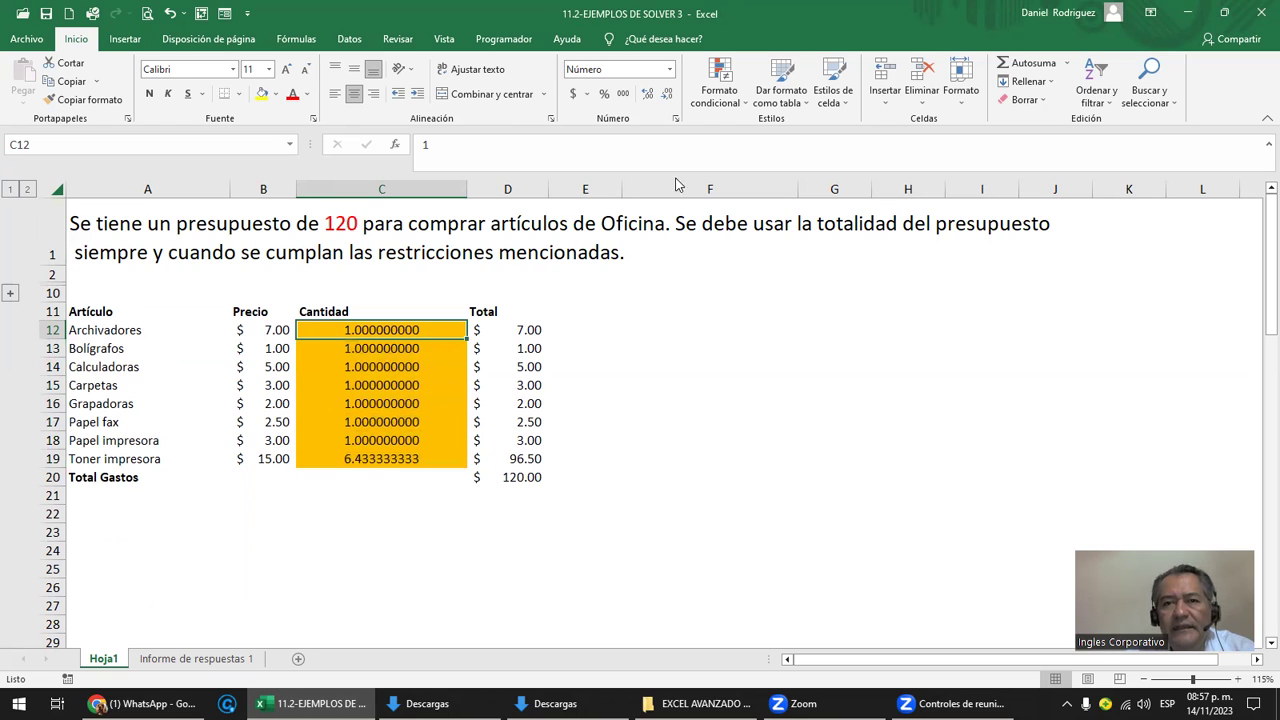
drag(553, 477, 532, 477)
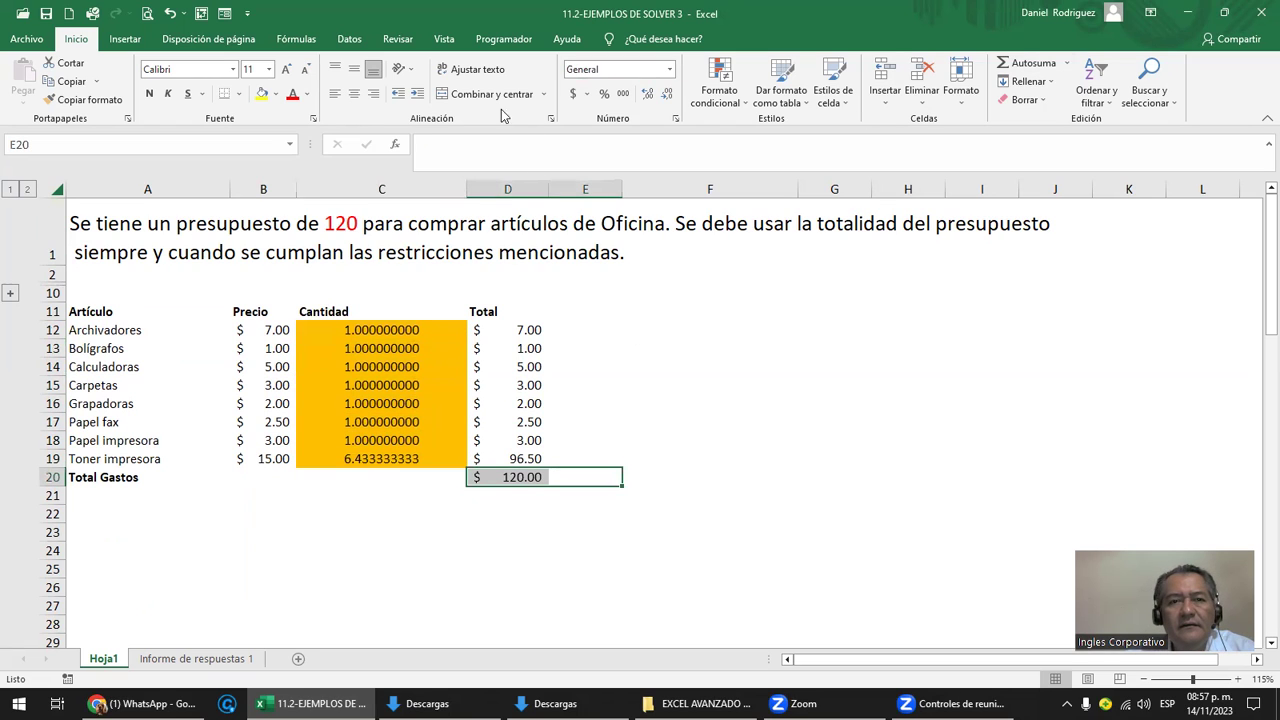
click(349, 39)
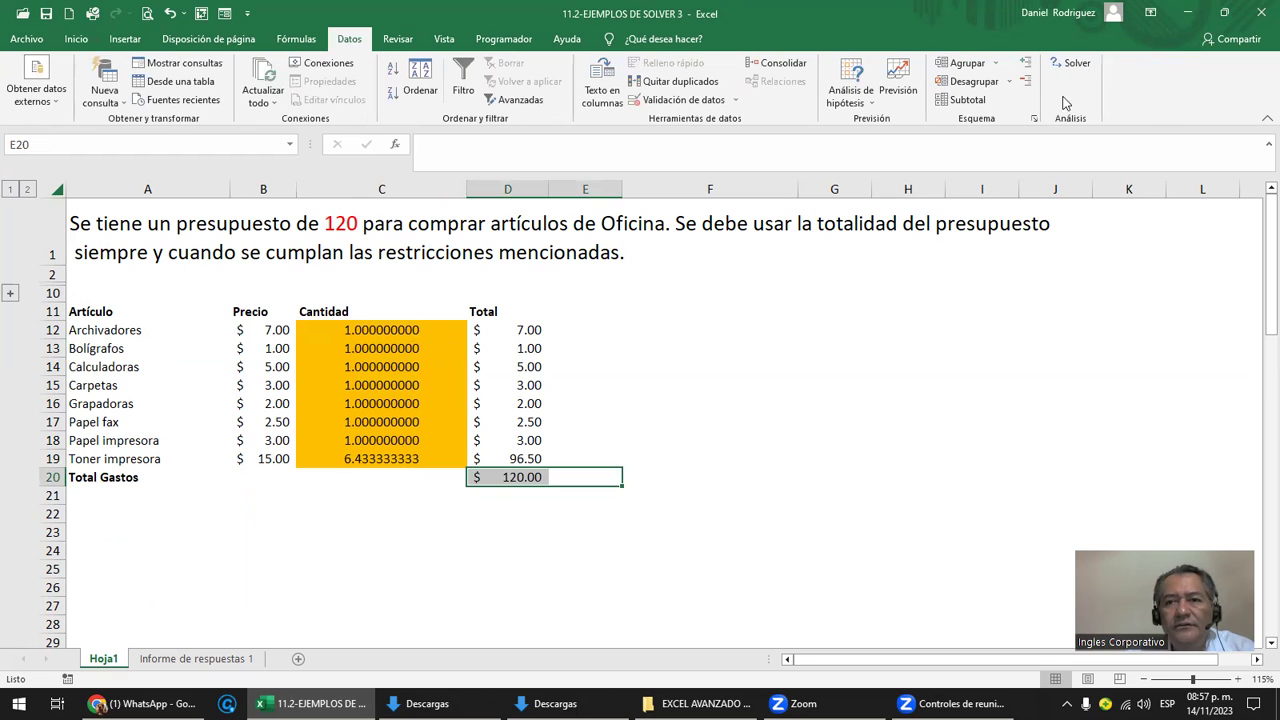
click(1077, 64)
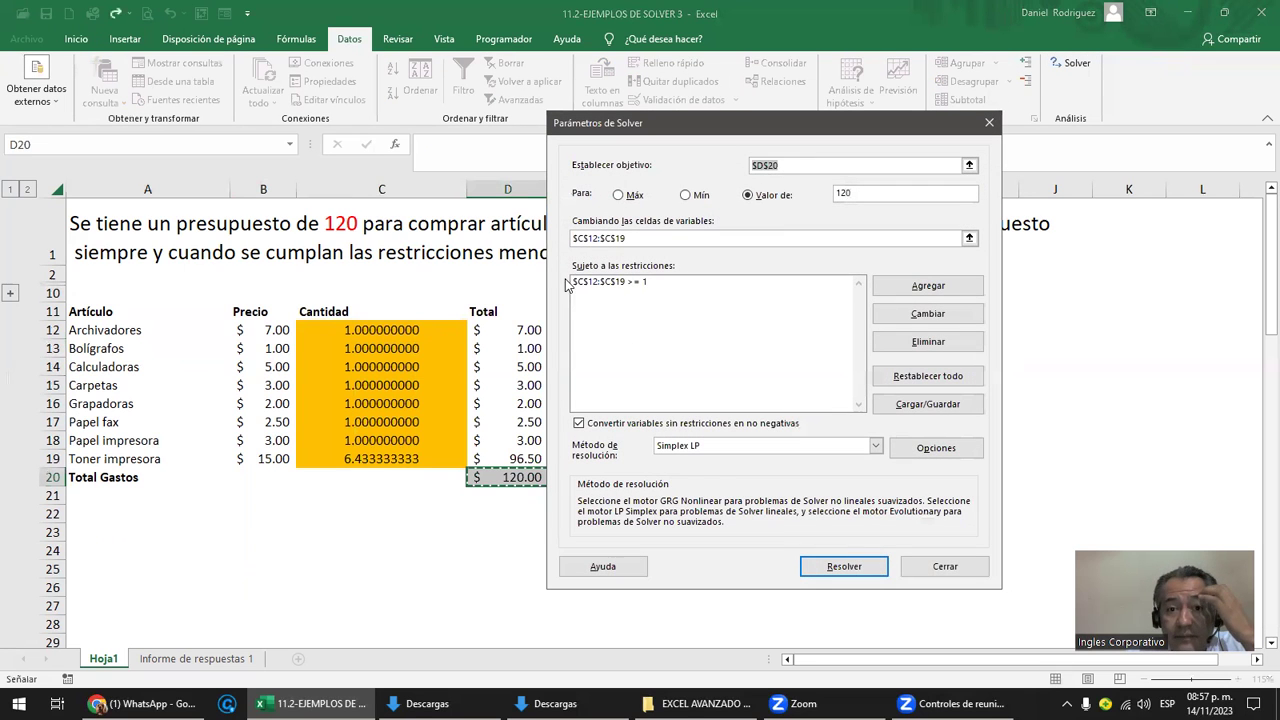
Step: Change the constraint on $C$12:$C$19 from >= 1 to >= 3
click(616, 287)
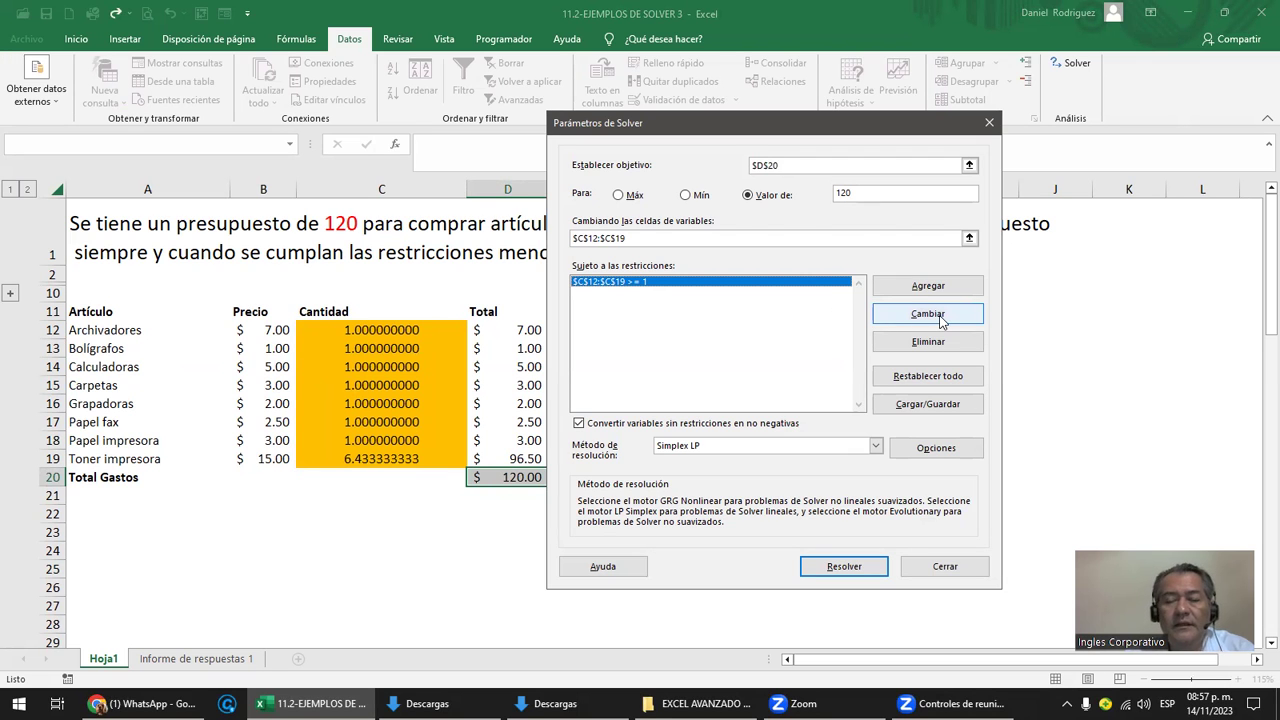
click(928, 314)
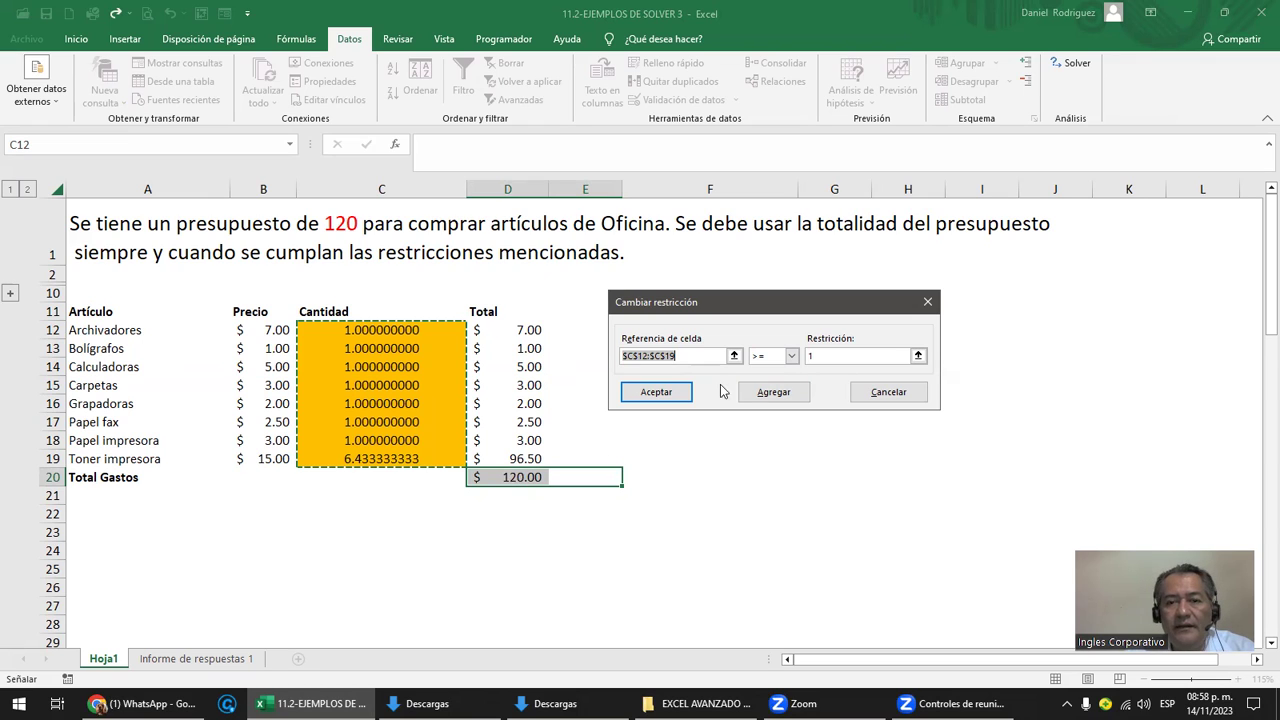
key(Tab)
key(Tab)
text(3)
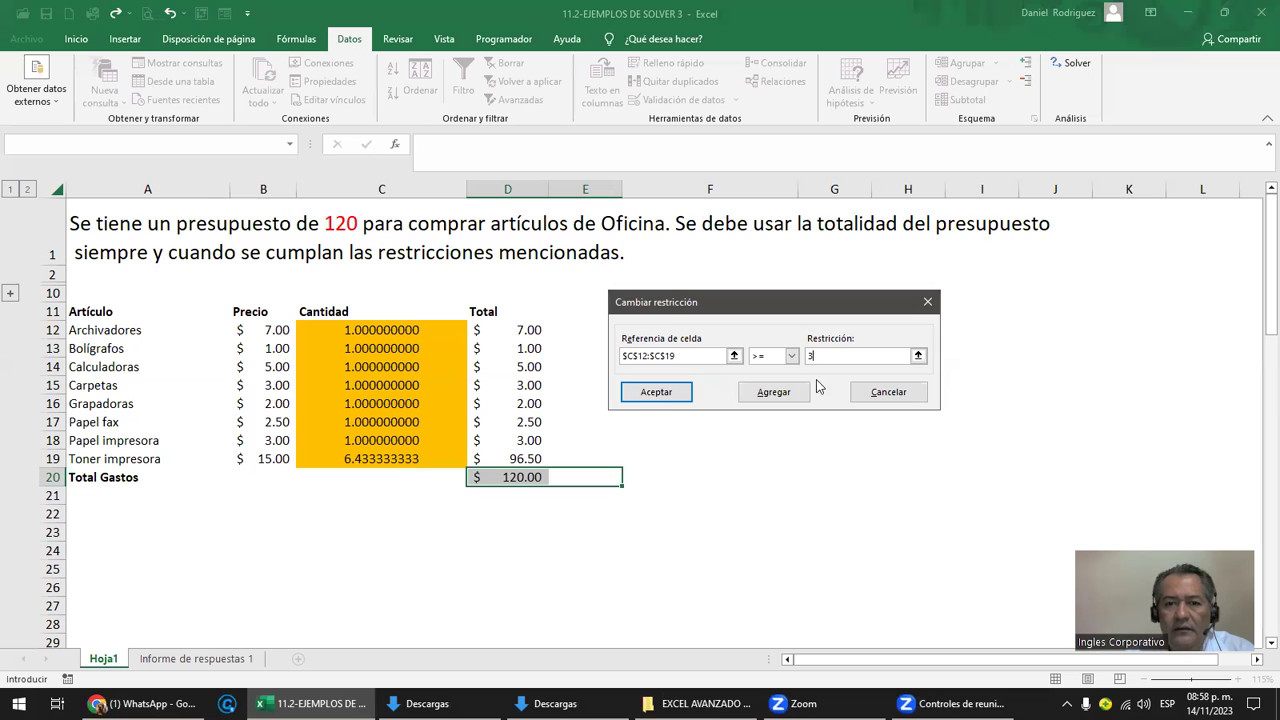
click(656, 392)
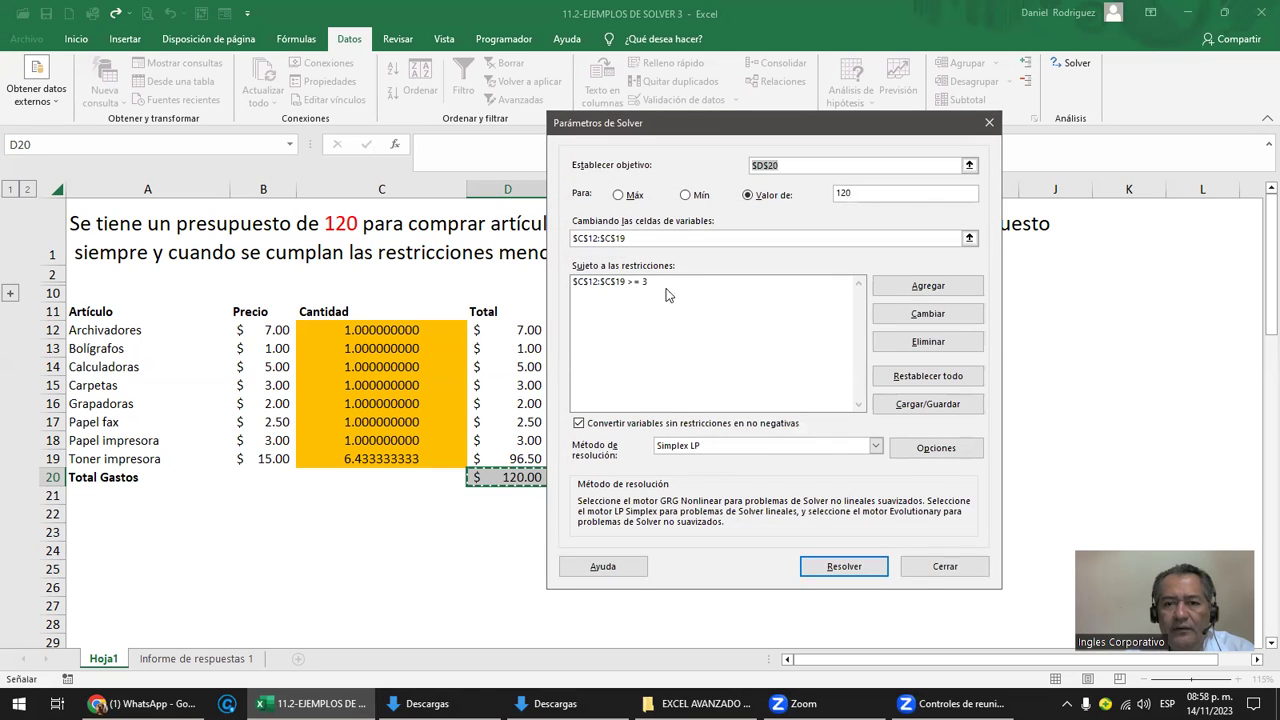
Step: Solve for a 120 total with quantities of 3 and toner at 3.3, keeping the solution
click(843, 566)
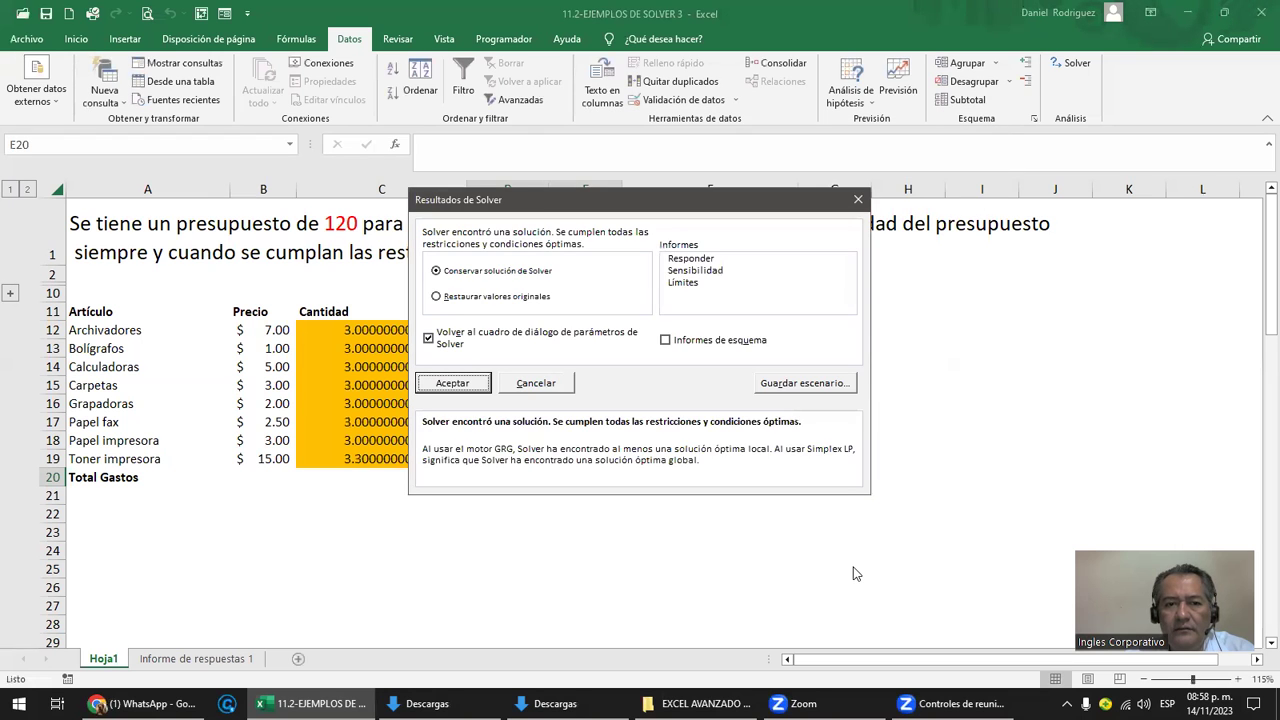
click(452, 383)
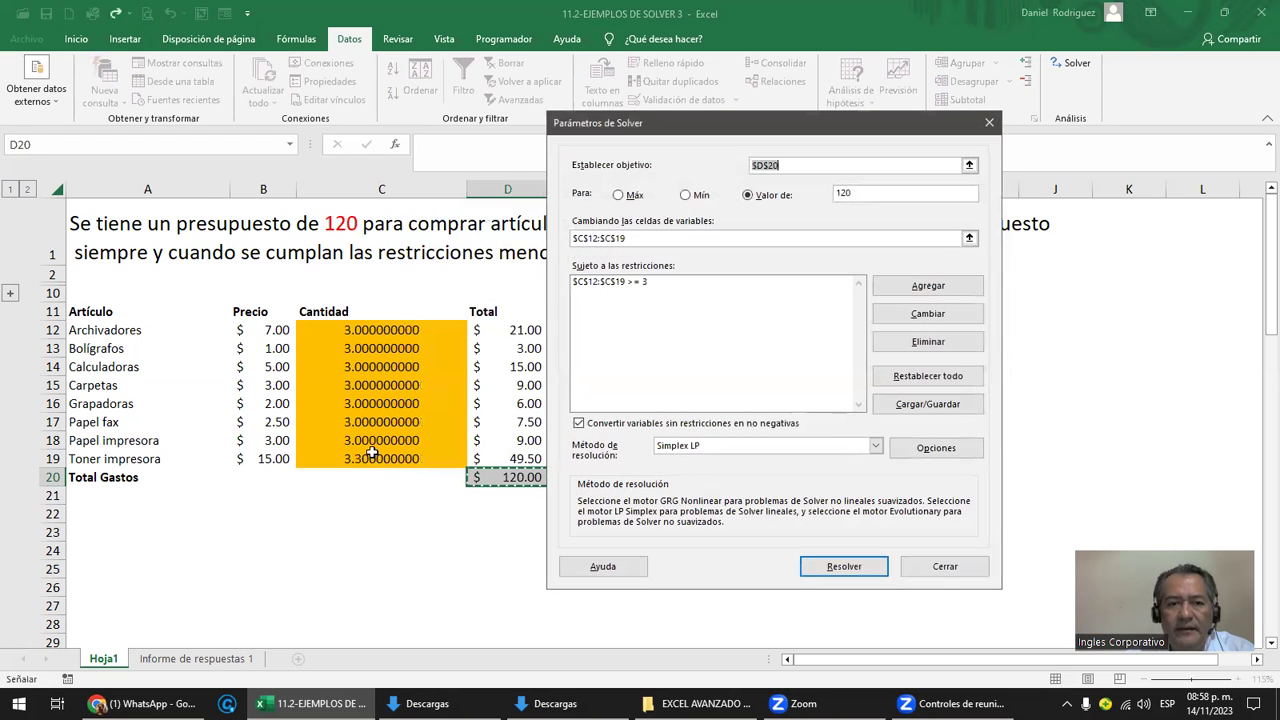
click(830, 567)
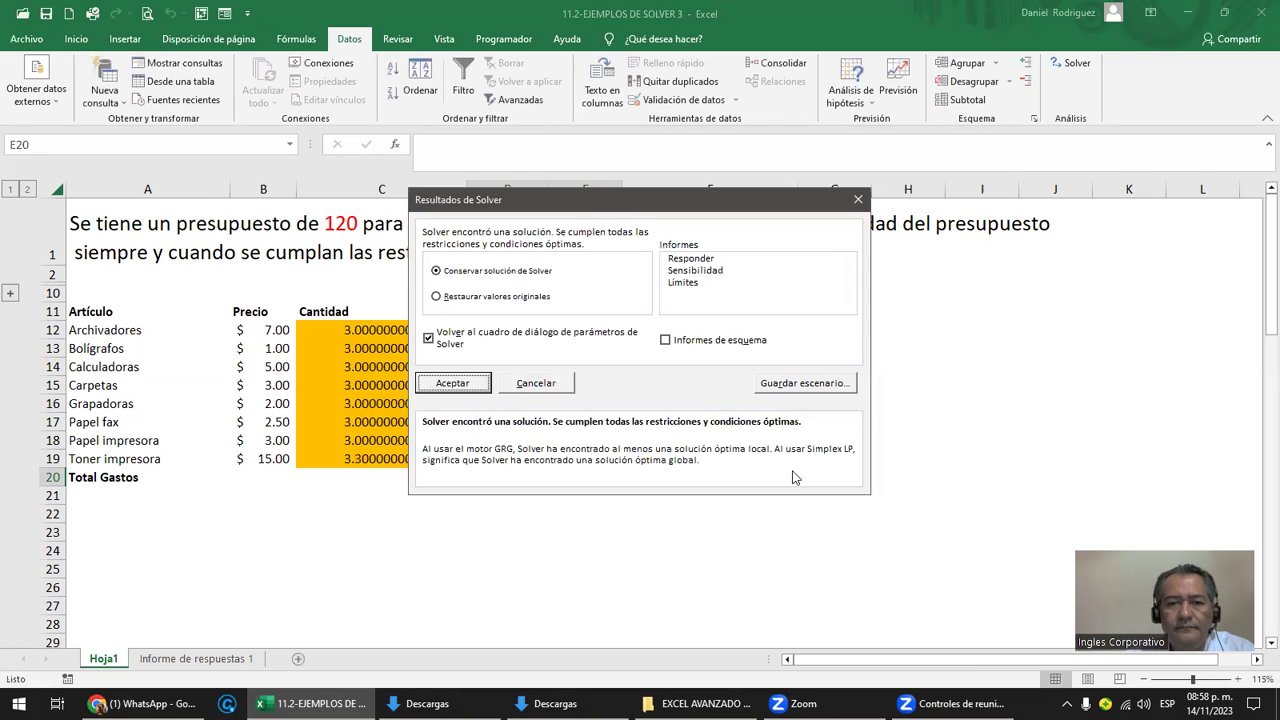
click(474, 388)
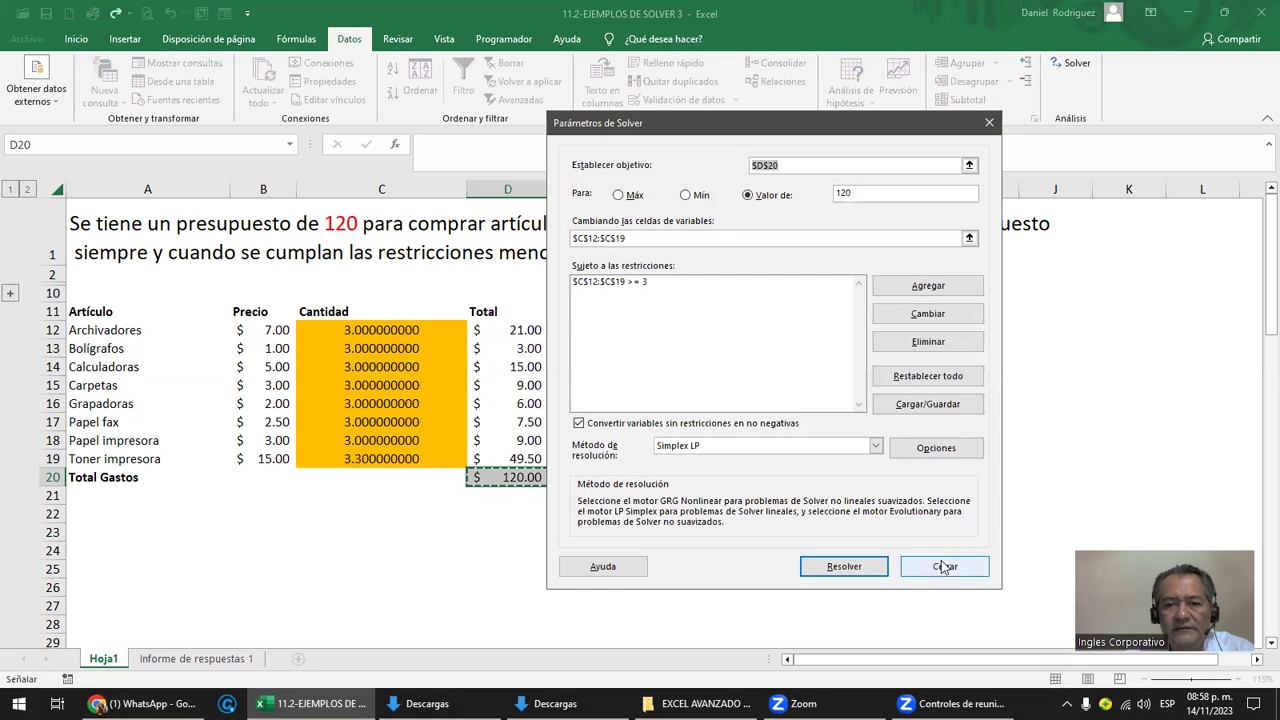
click(940, 560)
click(381, 459)
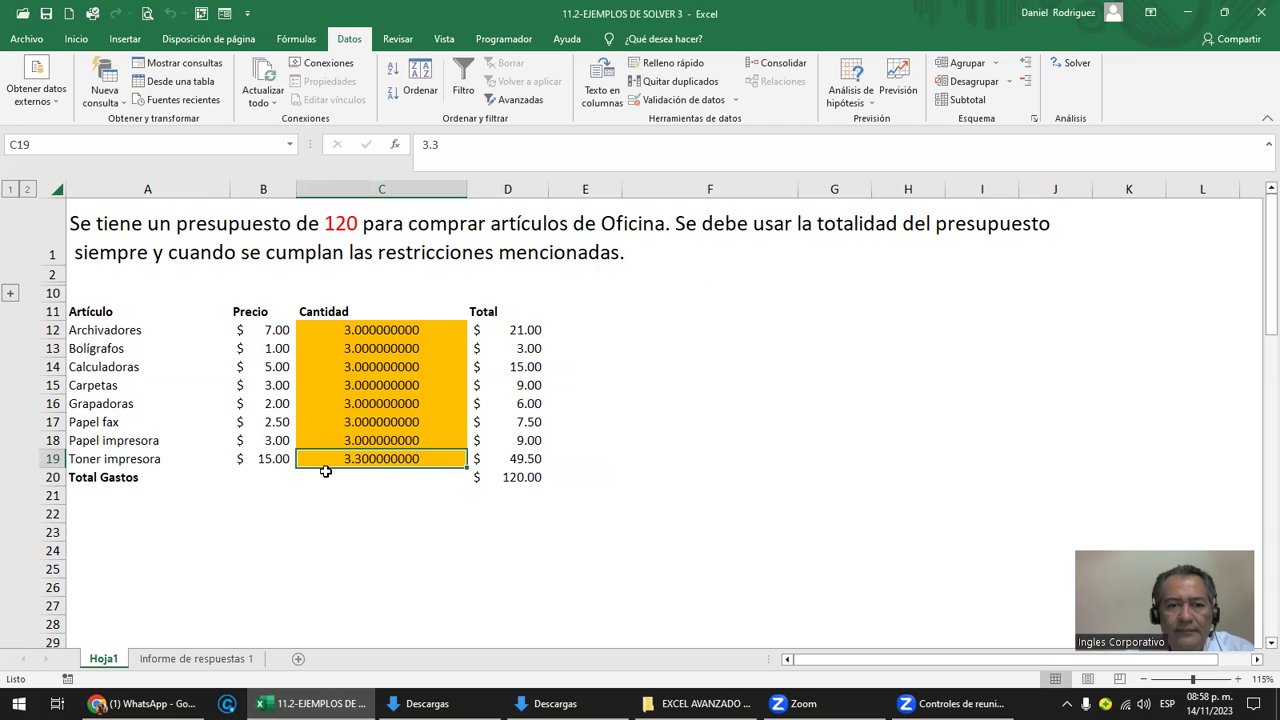
Step: Reduce the quantities in C12:C19 to two decimal places
click(270, 462)
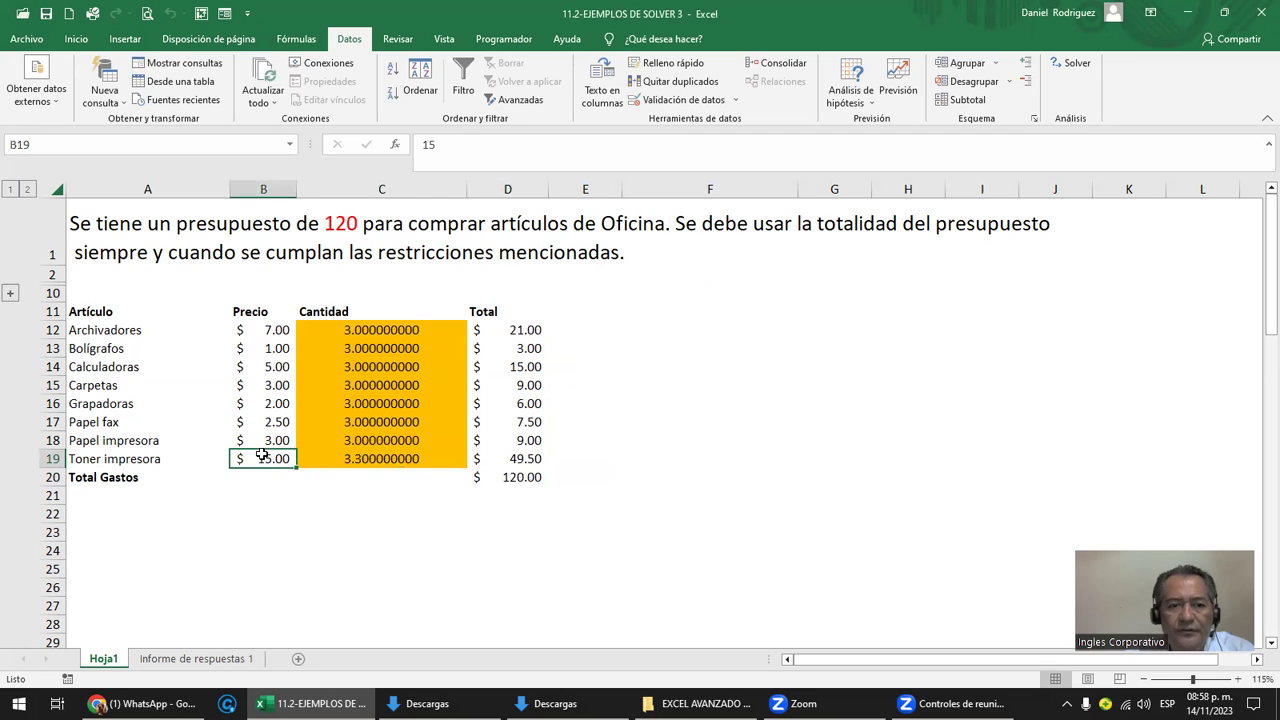
click(376, 458)
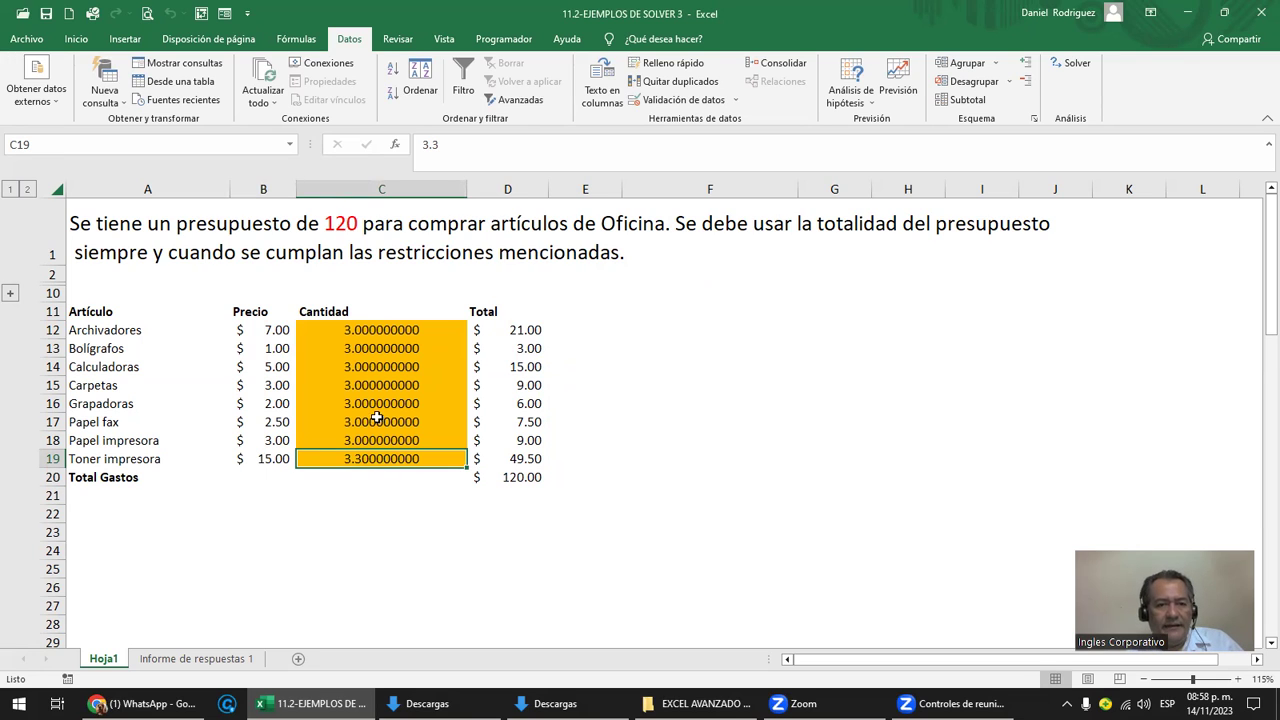
drag(351, 328, 396, 458)
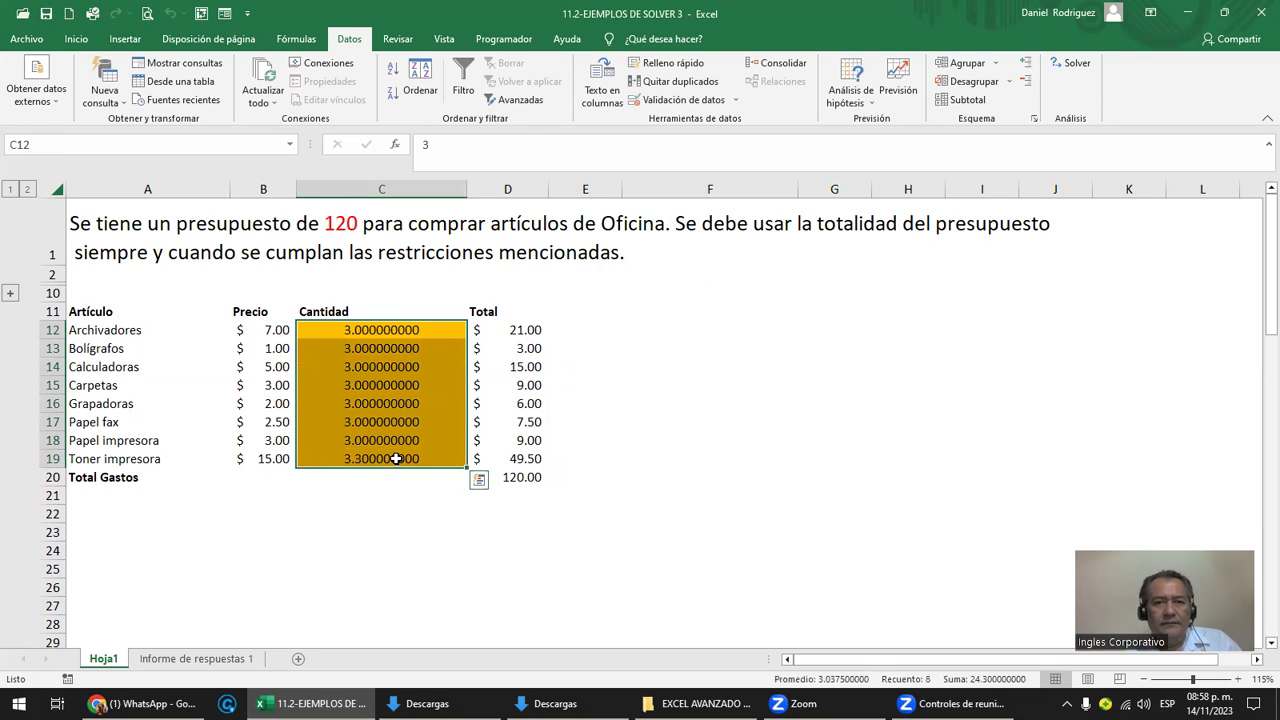
click(75, 42)
click(668, 94)
click(668, 94)
click(668, 94)
click(668, 94)
click(668, 94)
click(668, 94)
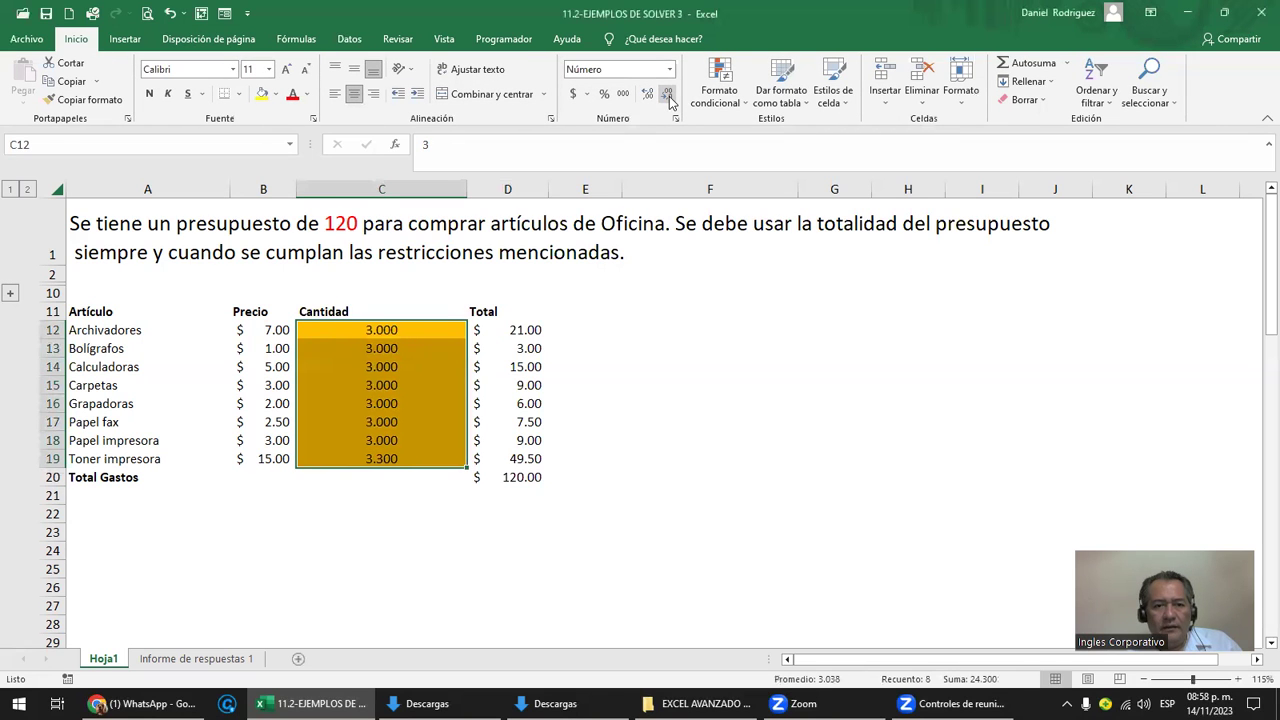
click(671, 101)
Step: Review the toner row (3.30 giving $49.50) and the D20 total =SUMA(D12:D19) of $120.00
click(691, 360)
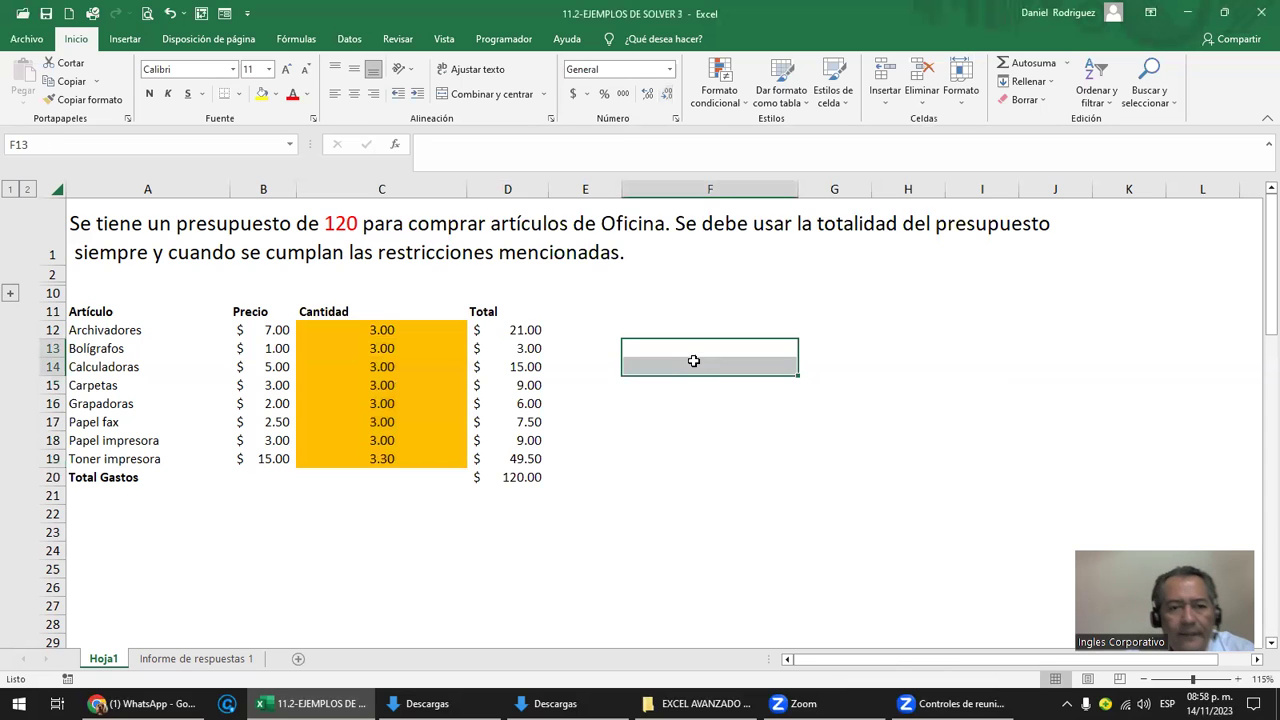
click(377, 331)
key(Down)
key(Down)
key(Down)
key(Down)
key(Down)
key(Down)
key(Down)
key(Down)
key(Left)
key(Up)
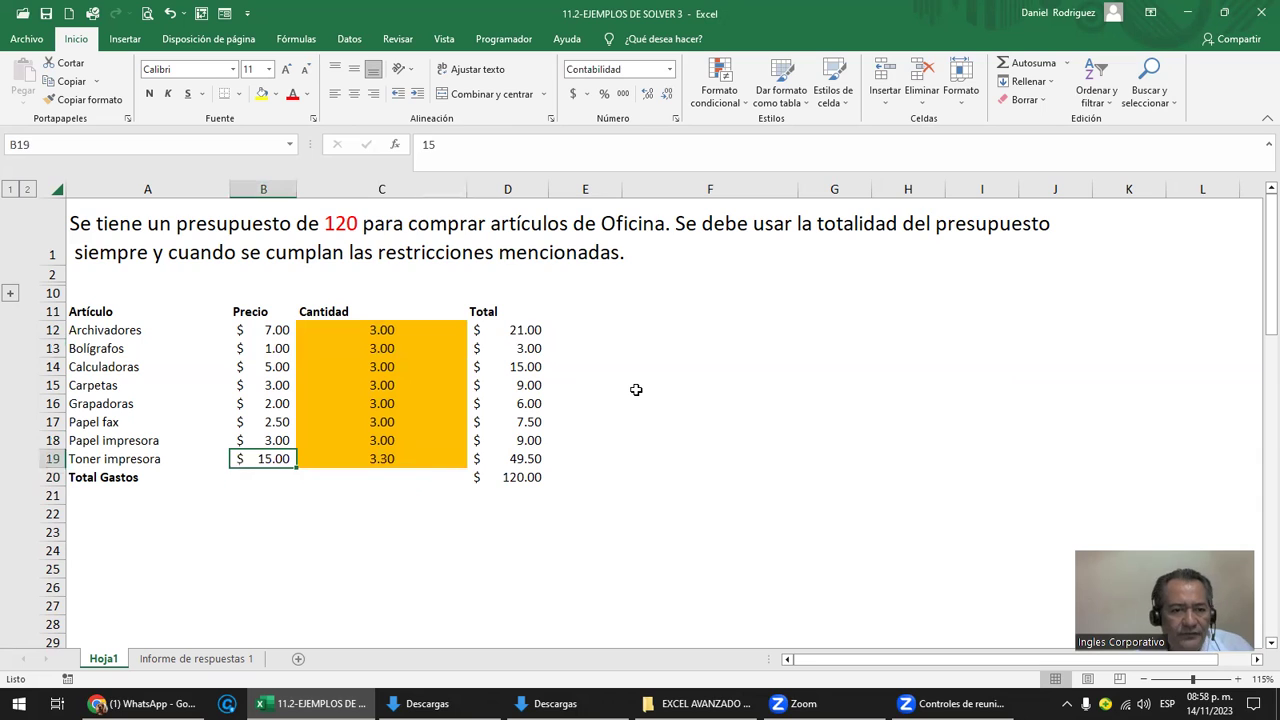
key(Right)
key(Right)
key(Left)
key(Left)
key(Left)
key(Right)
key(Right)
key(Right)
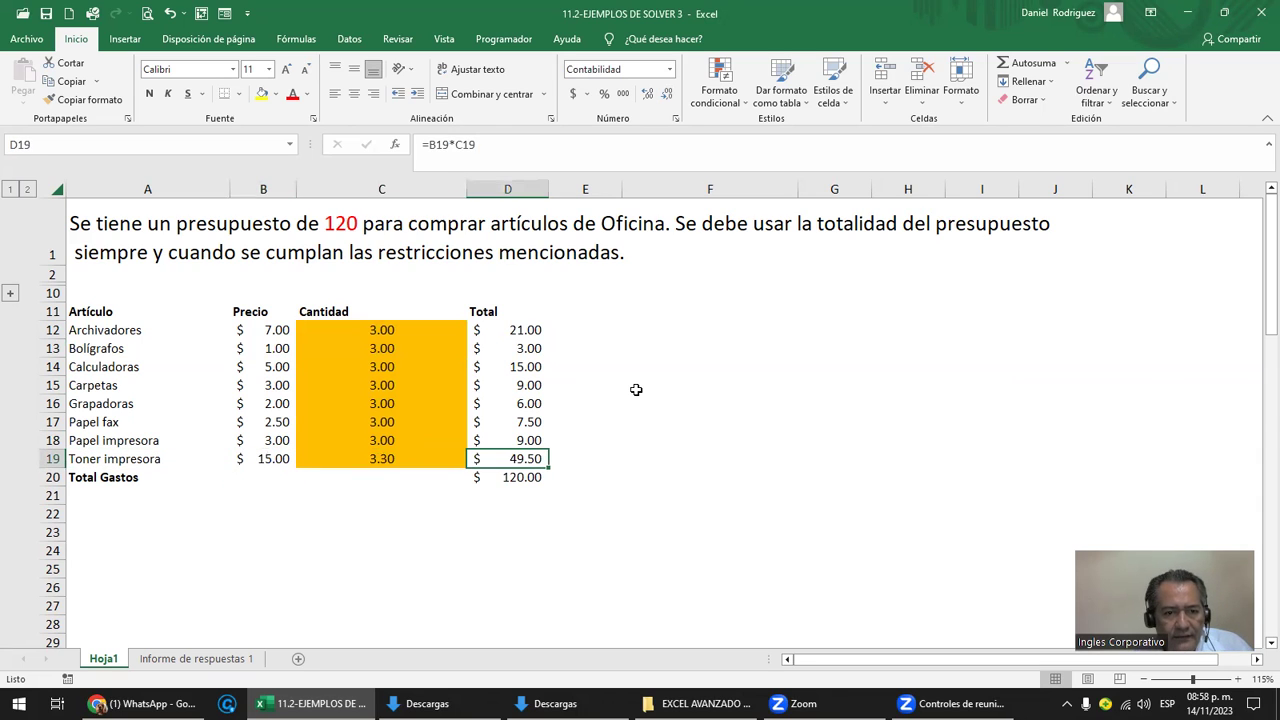
key(Left)
key(Left)
key(Right)
key(Left)
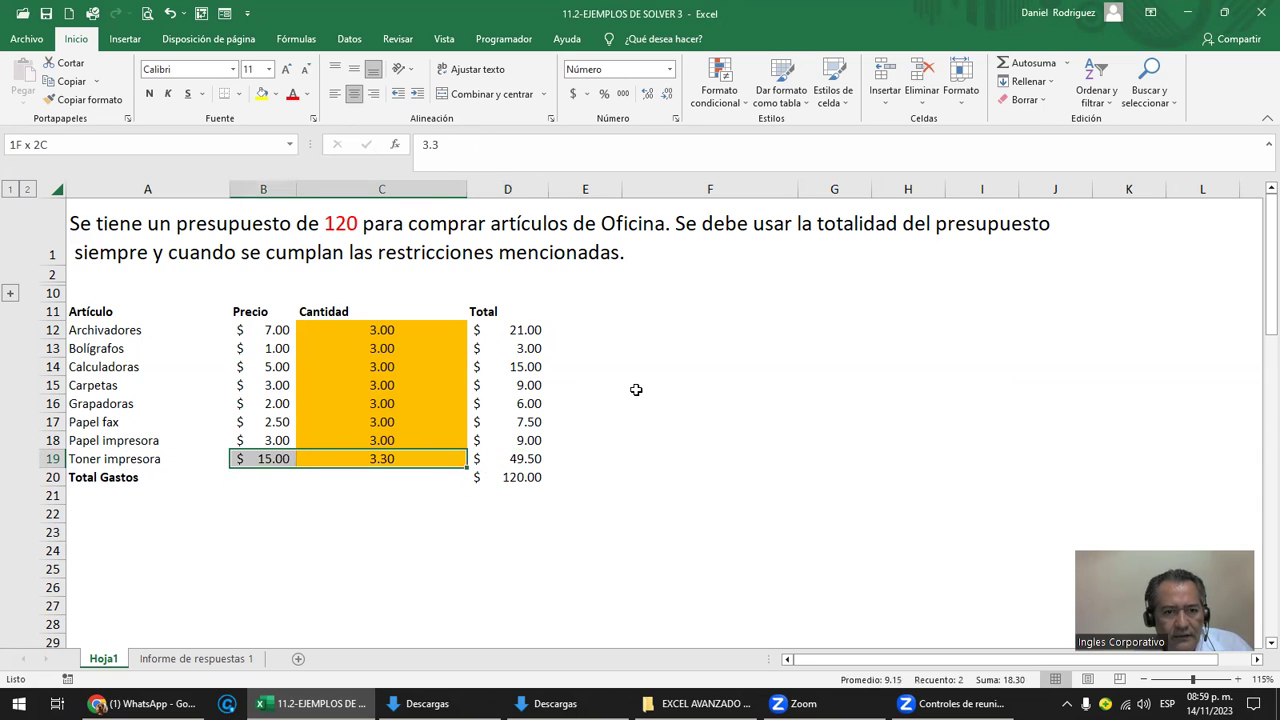
key(Right)
key(Right)
key(Left)
key(shift+Left)
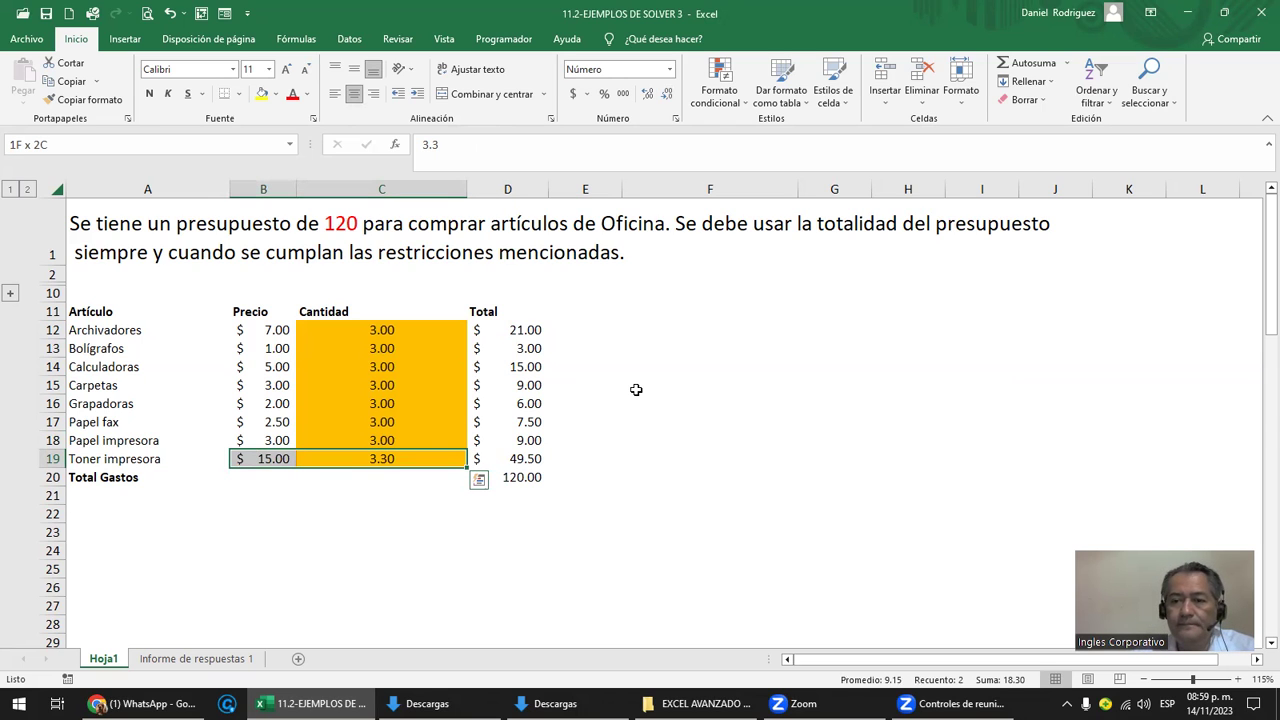
drag(371, 331, 389, 456)
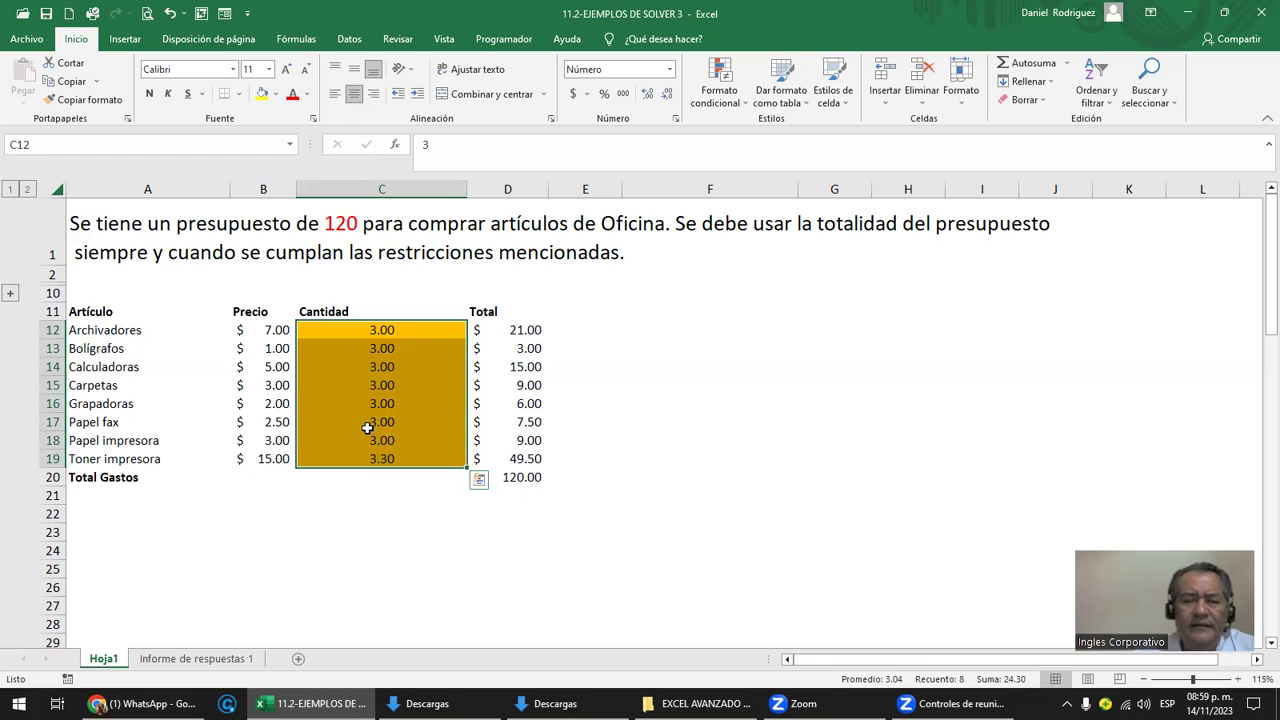
click(534, 479)
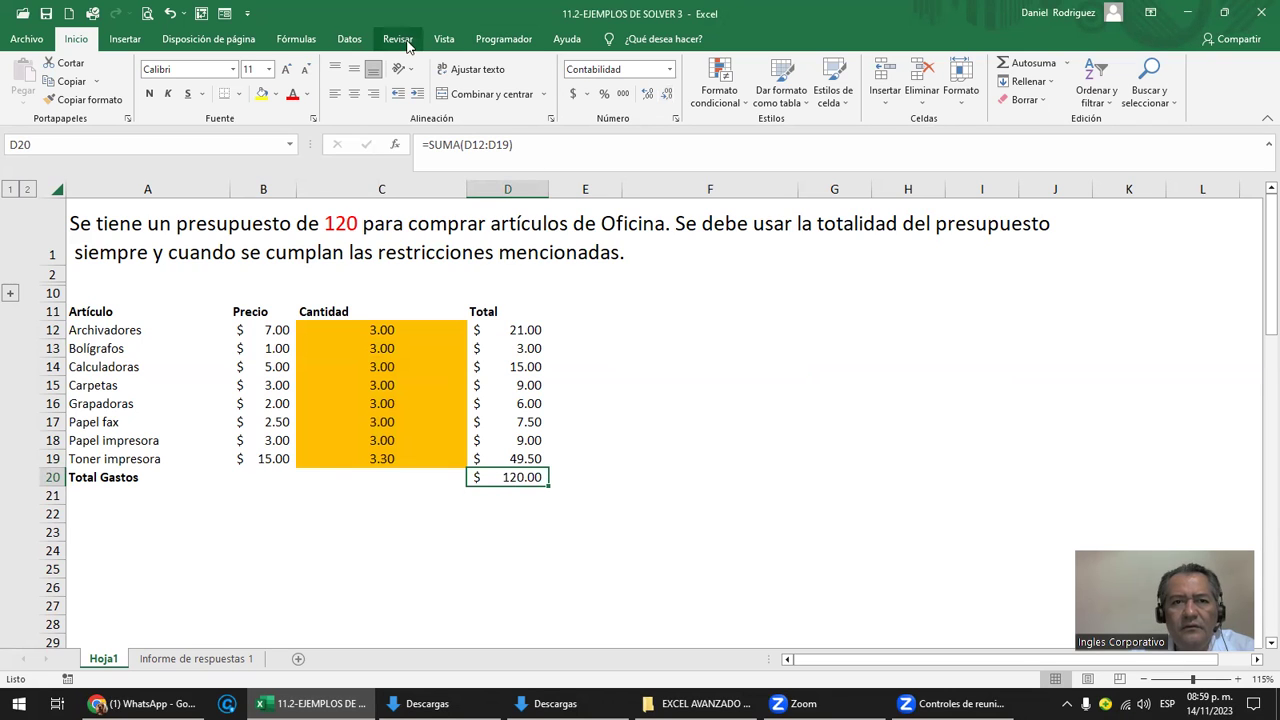
Step: Edit the Solver constraint so $C$12:$C$19 >= 4 instead of 3
click(628, 347)
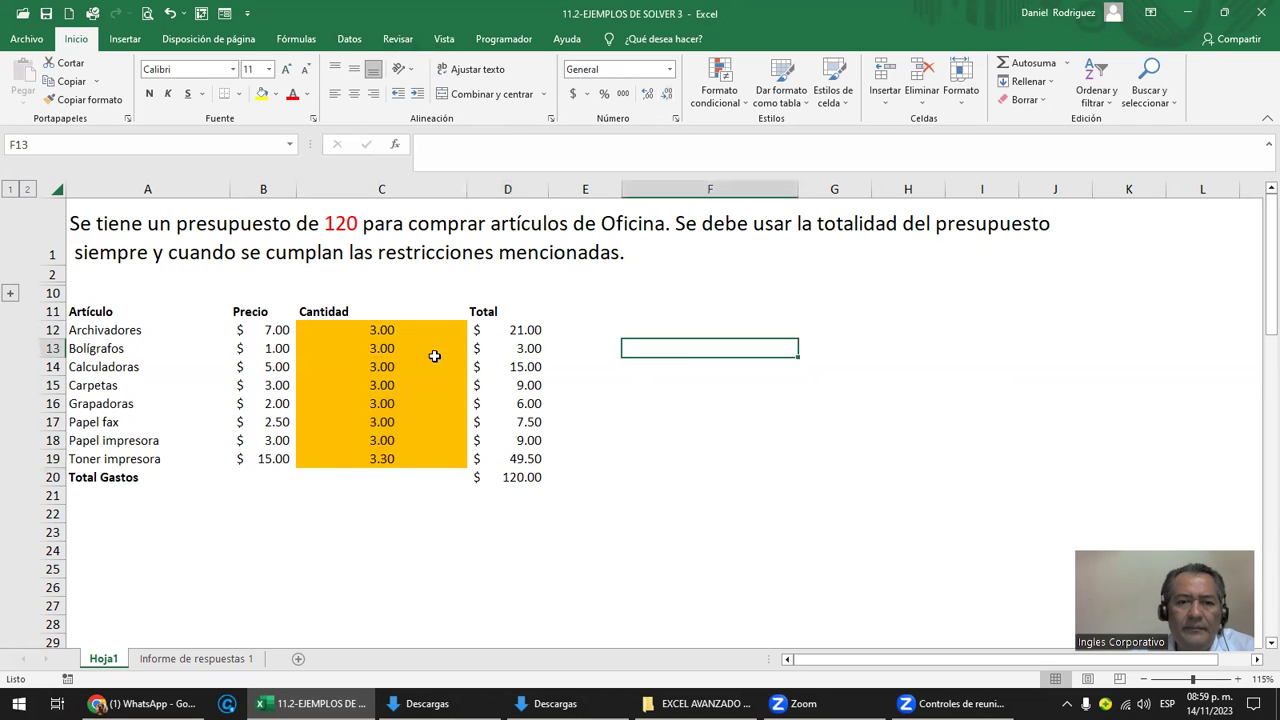
click(391, 330)
click(700, 440)
click(349, 39)
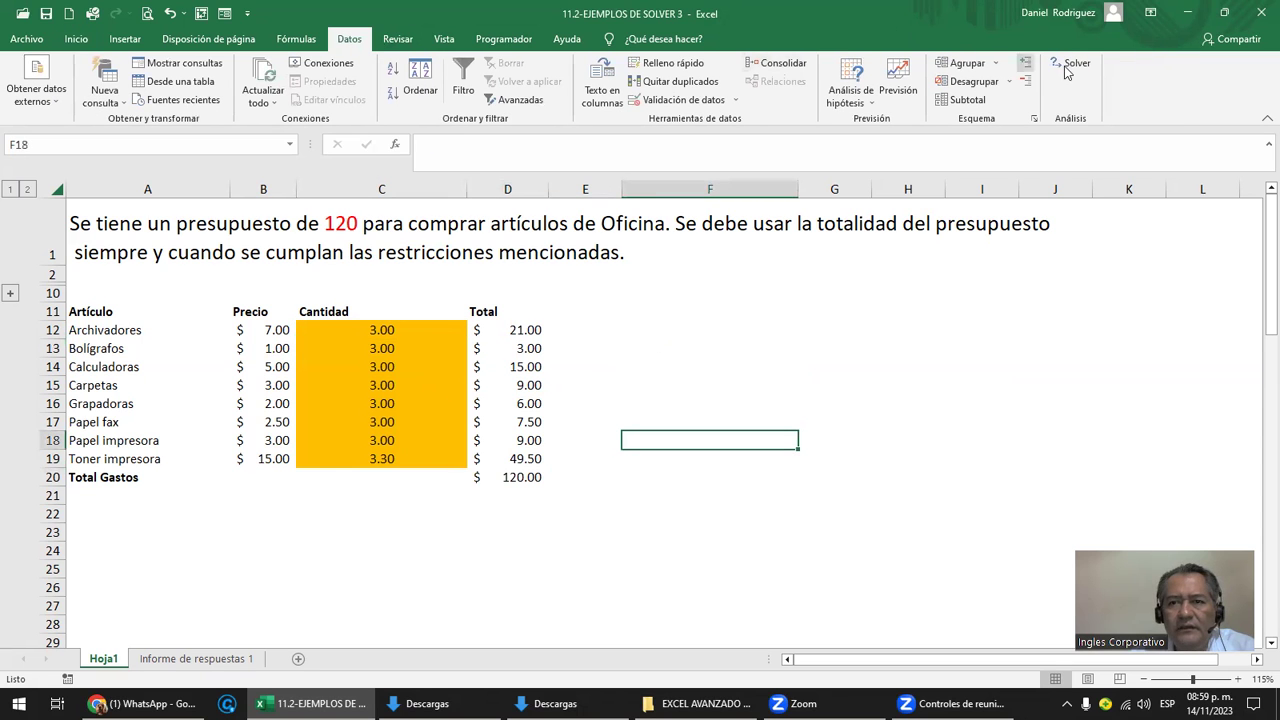
click(1070, 63)
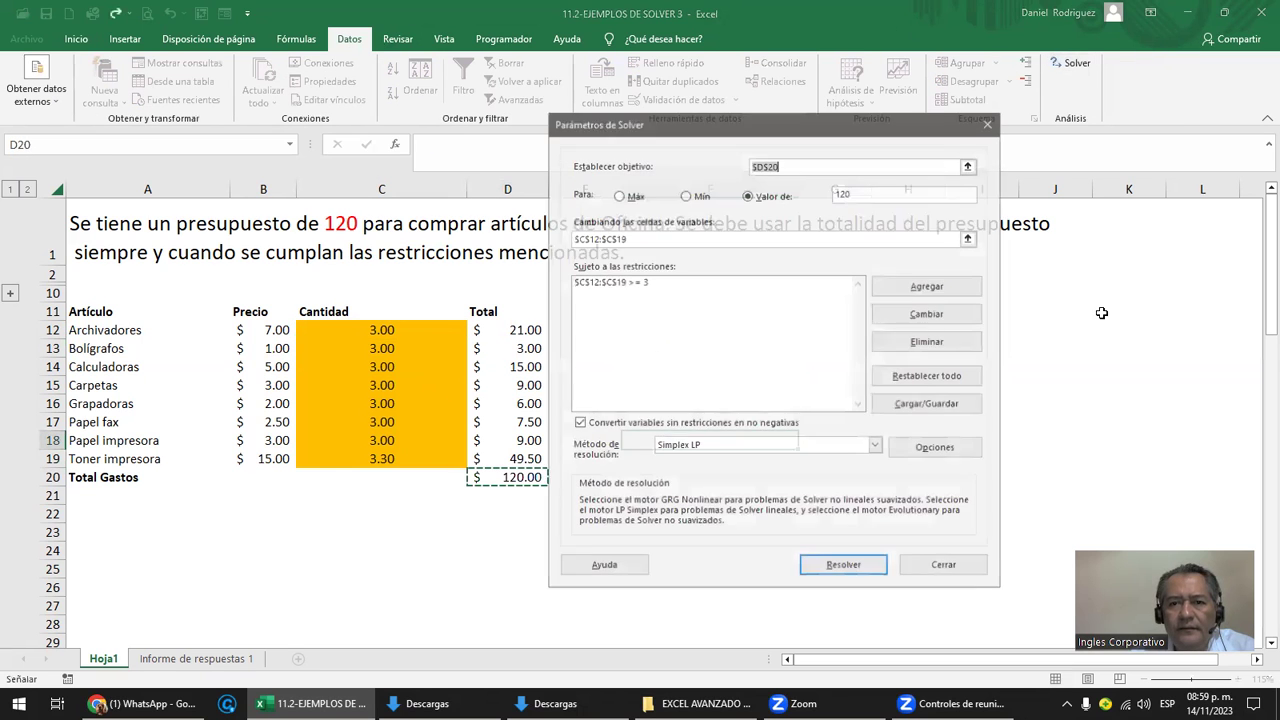
click(623, 284)
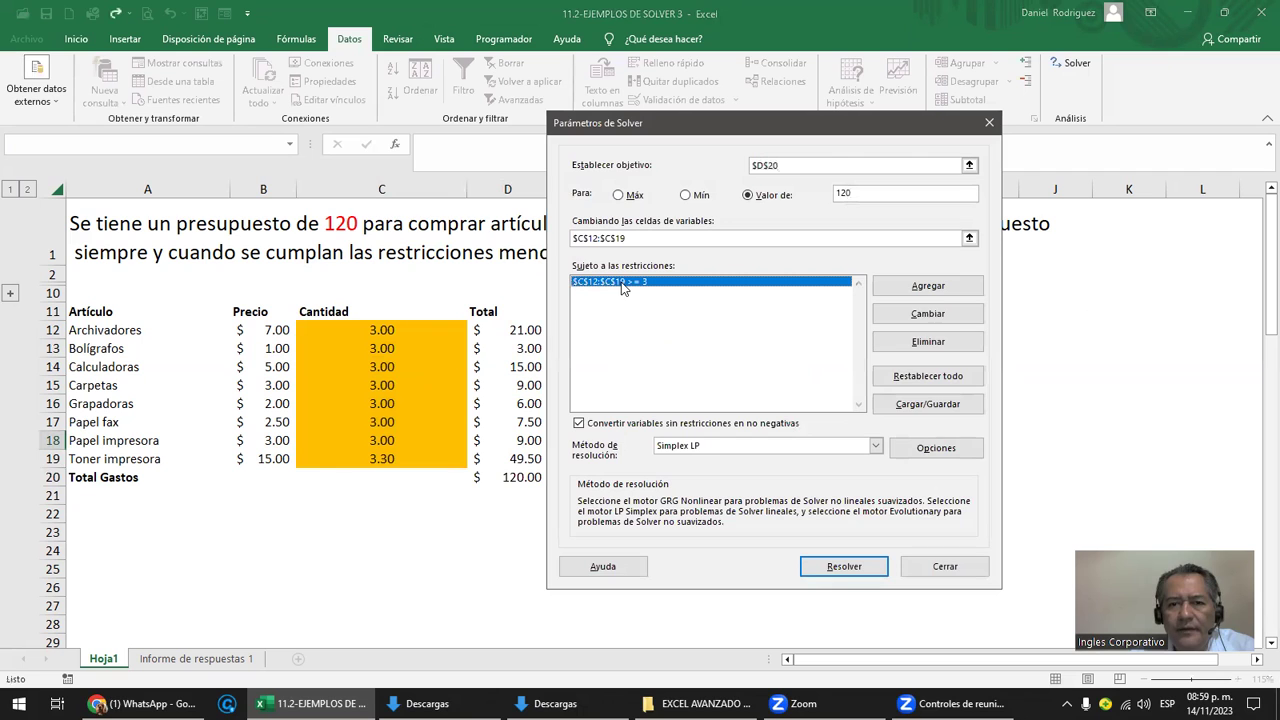
click(927, 320)
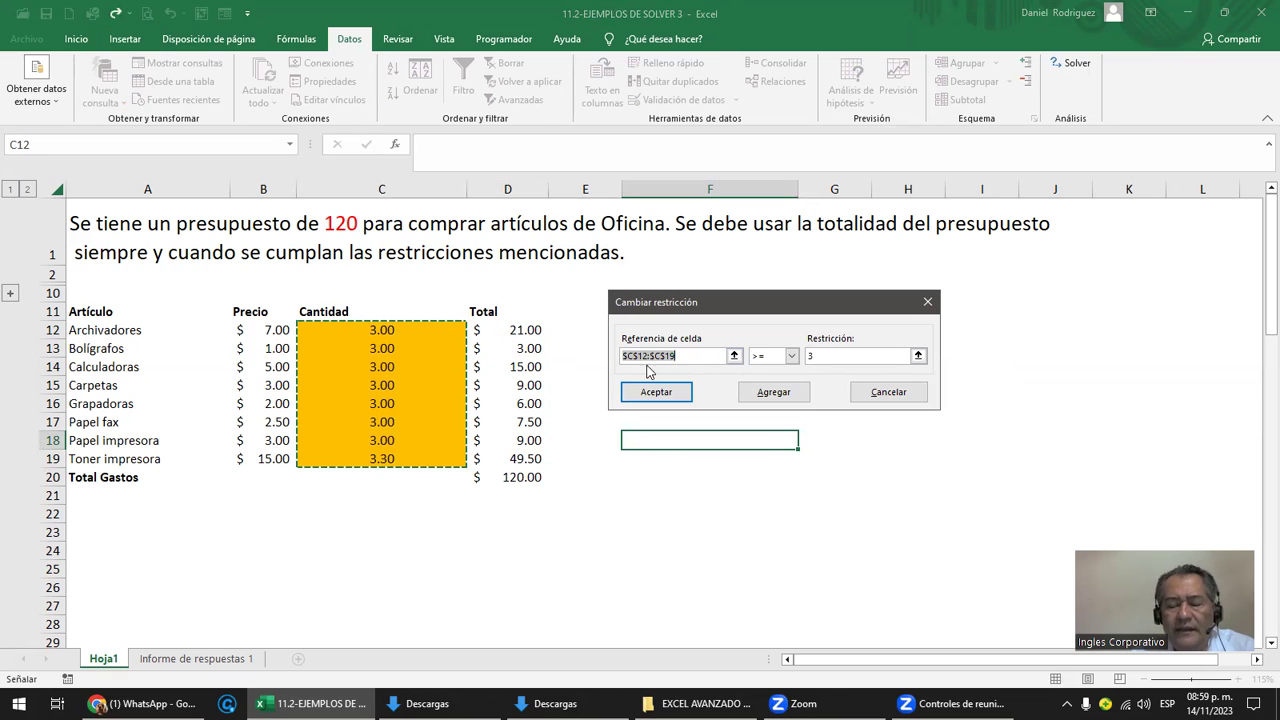
click(828, 359)
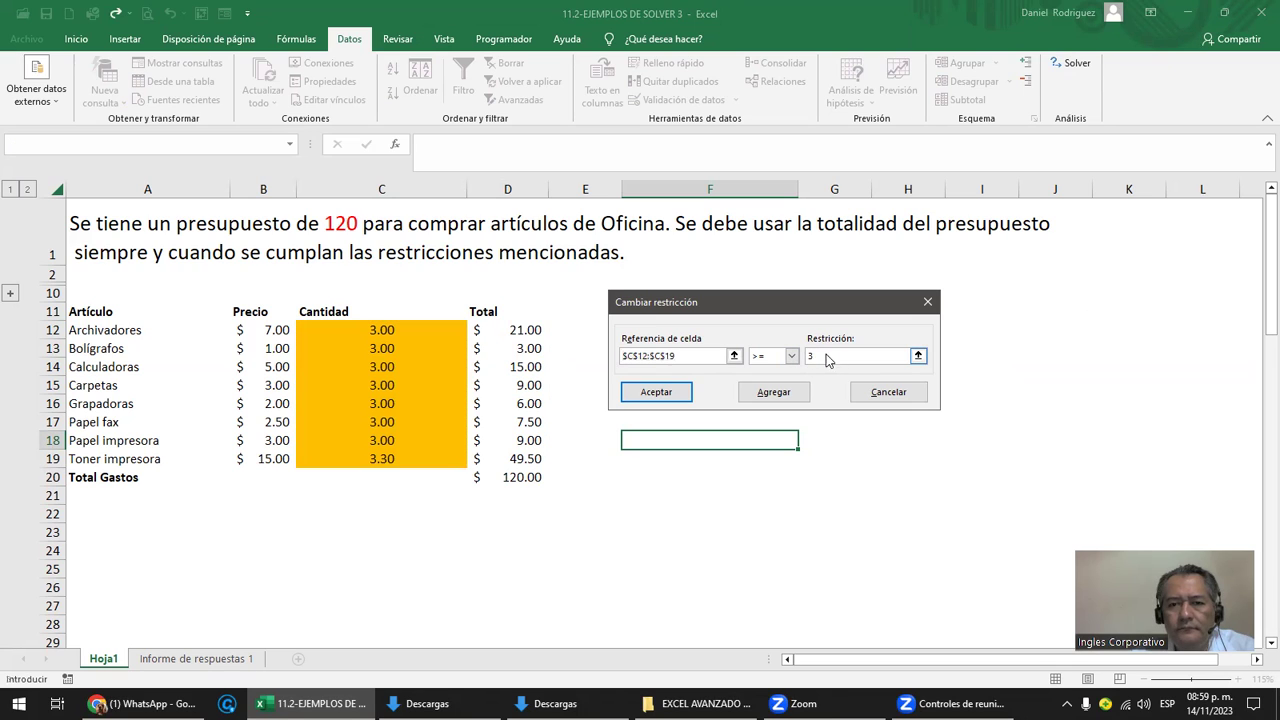
key(BackSpace)
text(4)
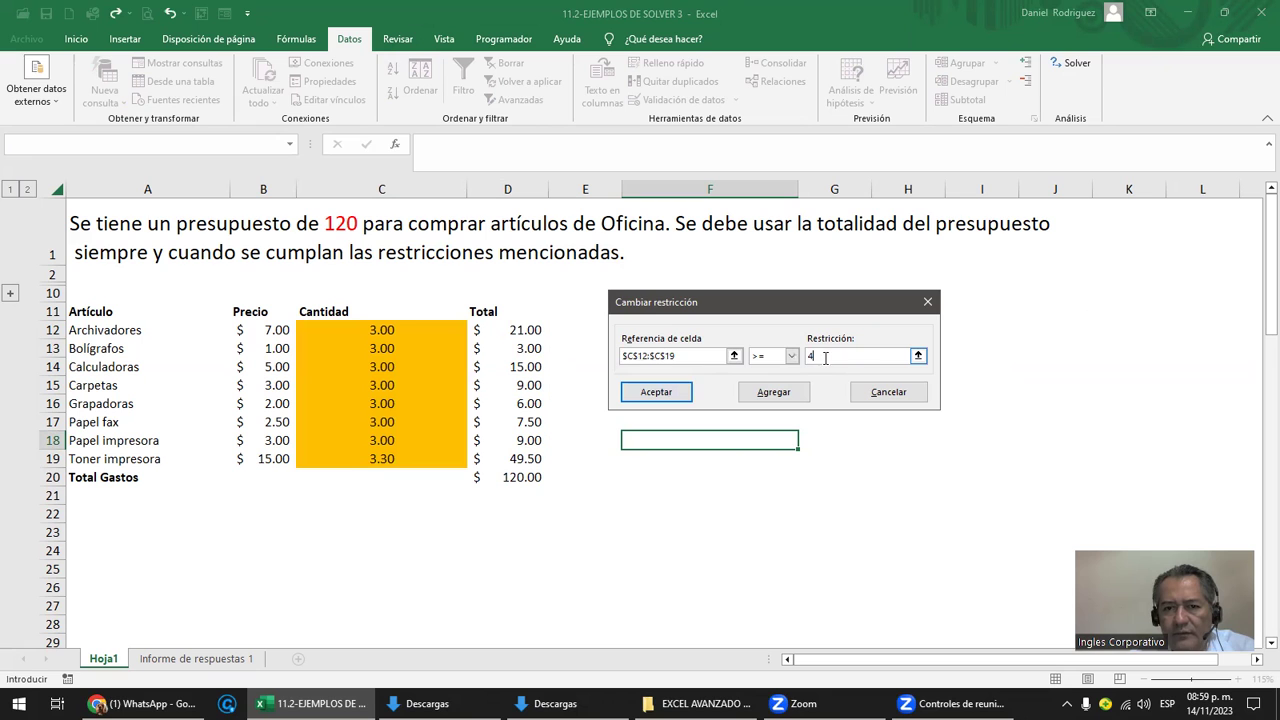
click(655, 392)
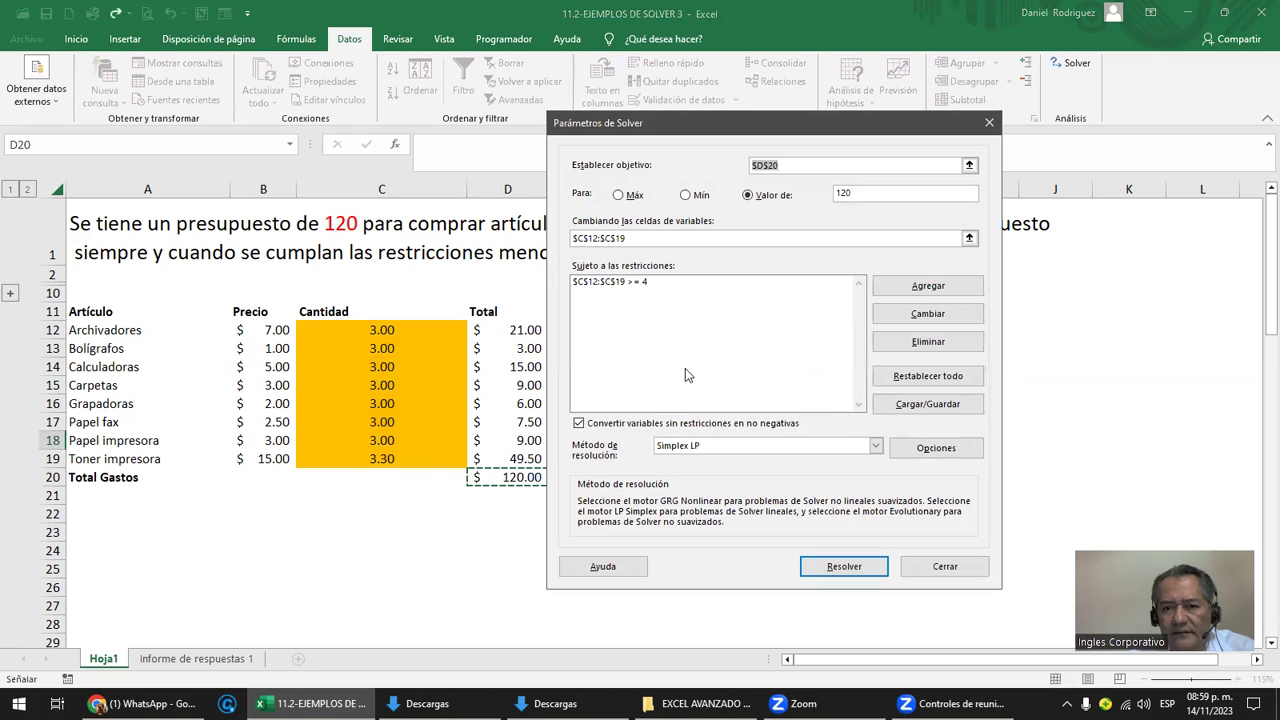
Step: Run Solver with the minimum of 4 and keep the result: all quantities 4.00, total $154.00
click(852, 567)
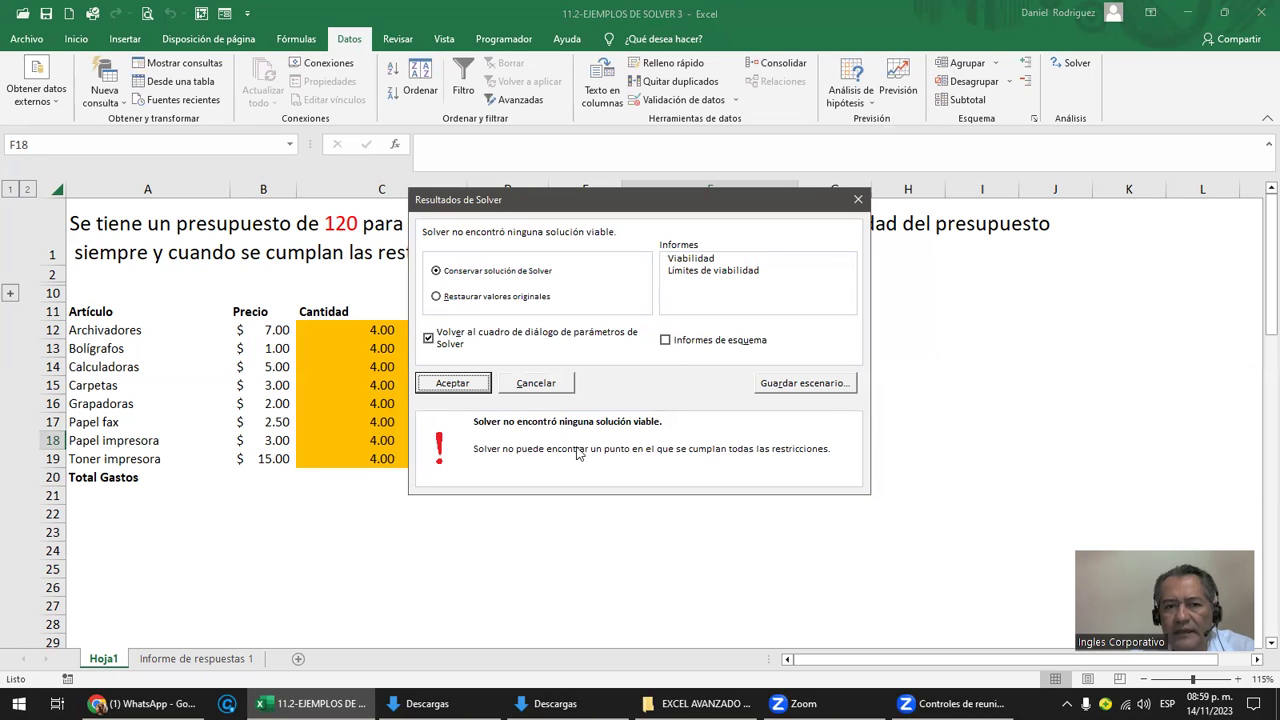
drag(580, 212, 788, 193)
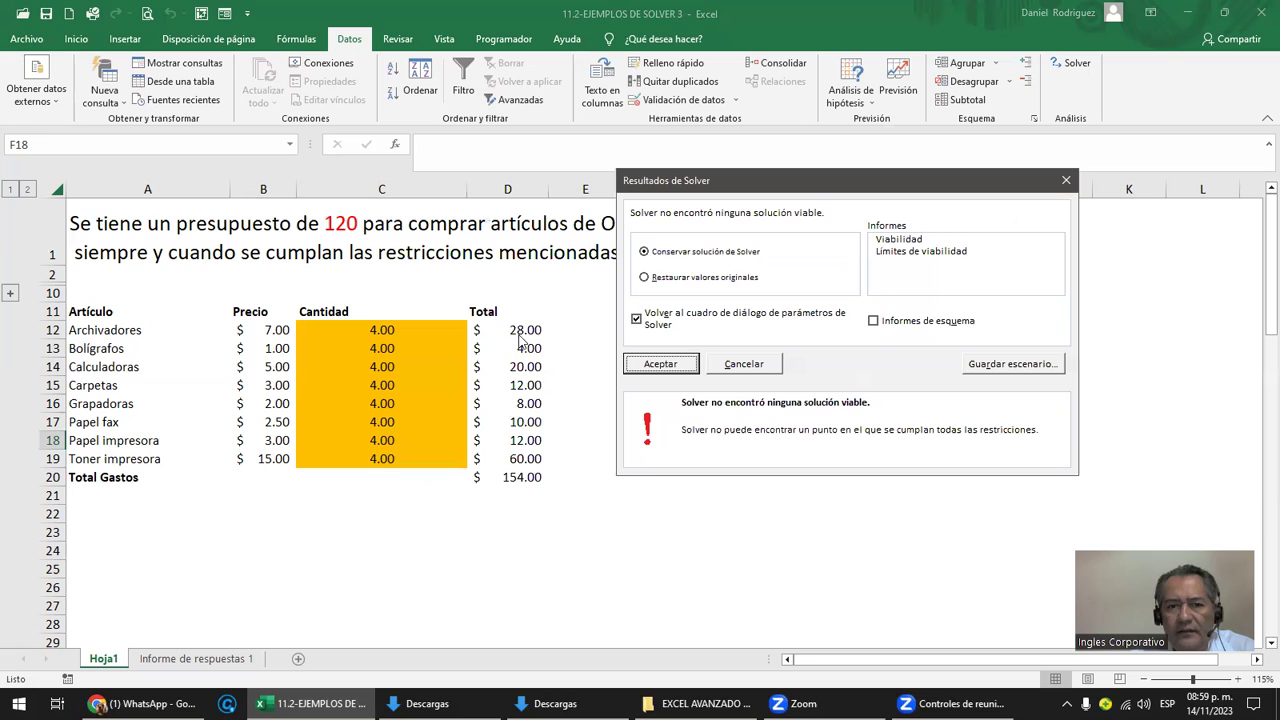
click(660, 364)
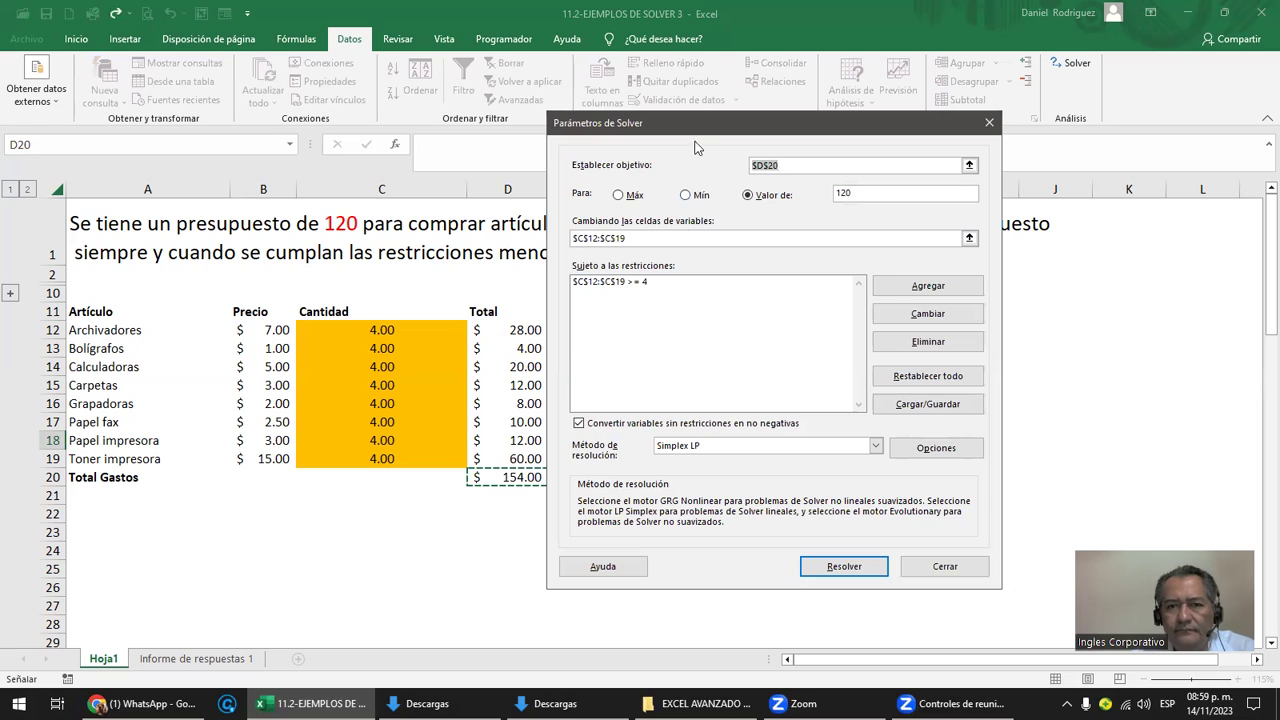
drag(694, 126, 803, 93)
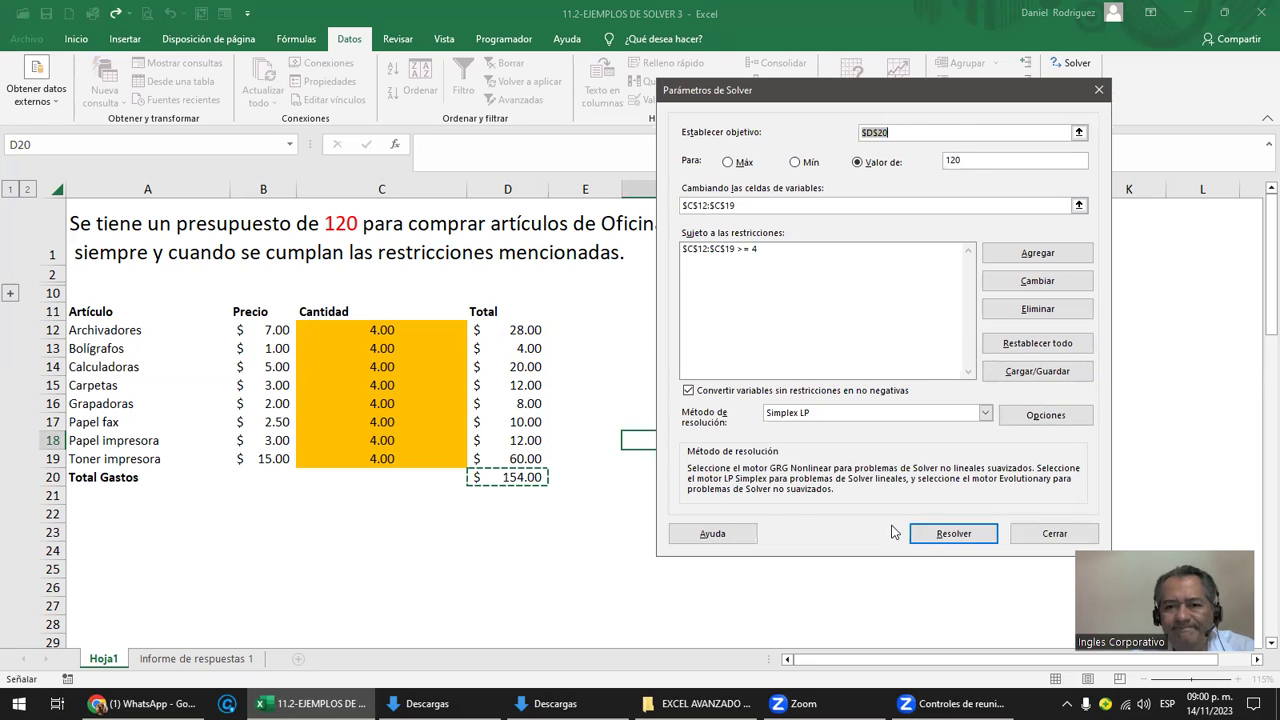
Step: Reset all Solver settings, close Solver and check the D20 total formula unchanged
click(1062, 346)
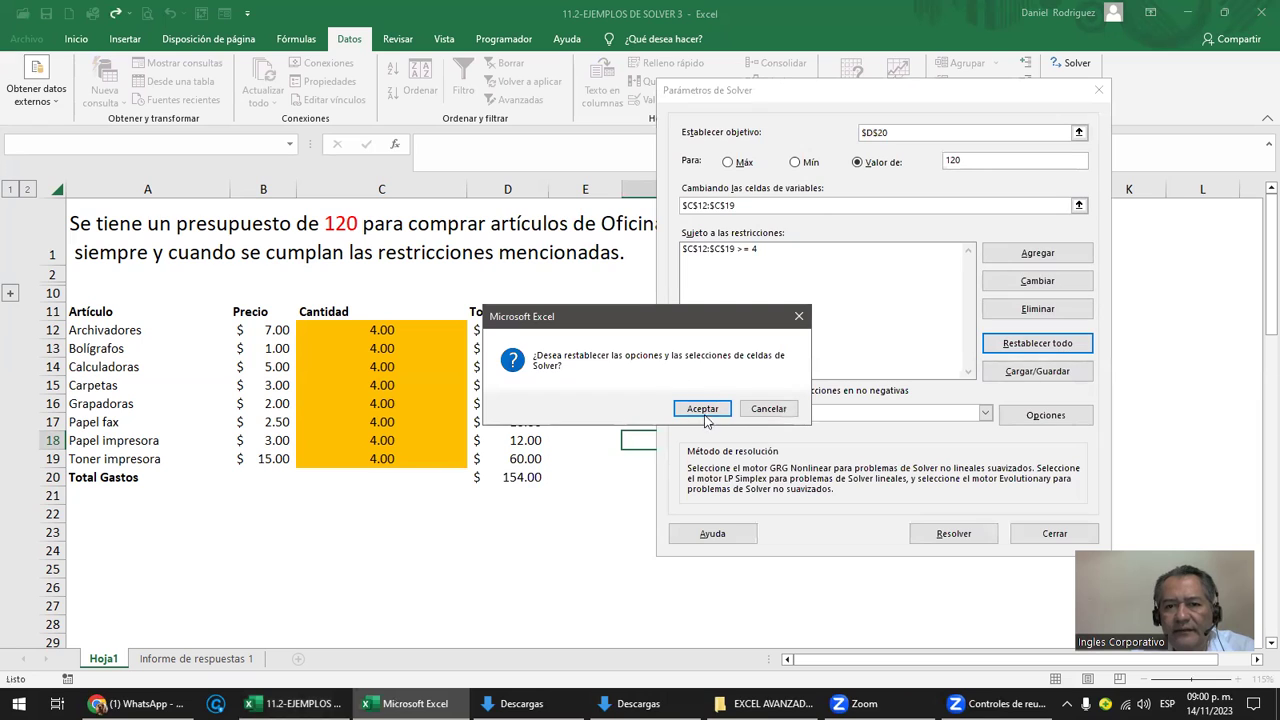
click(703, 409)
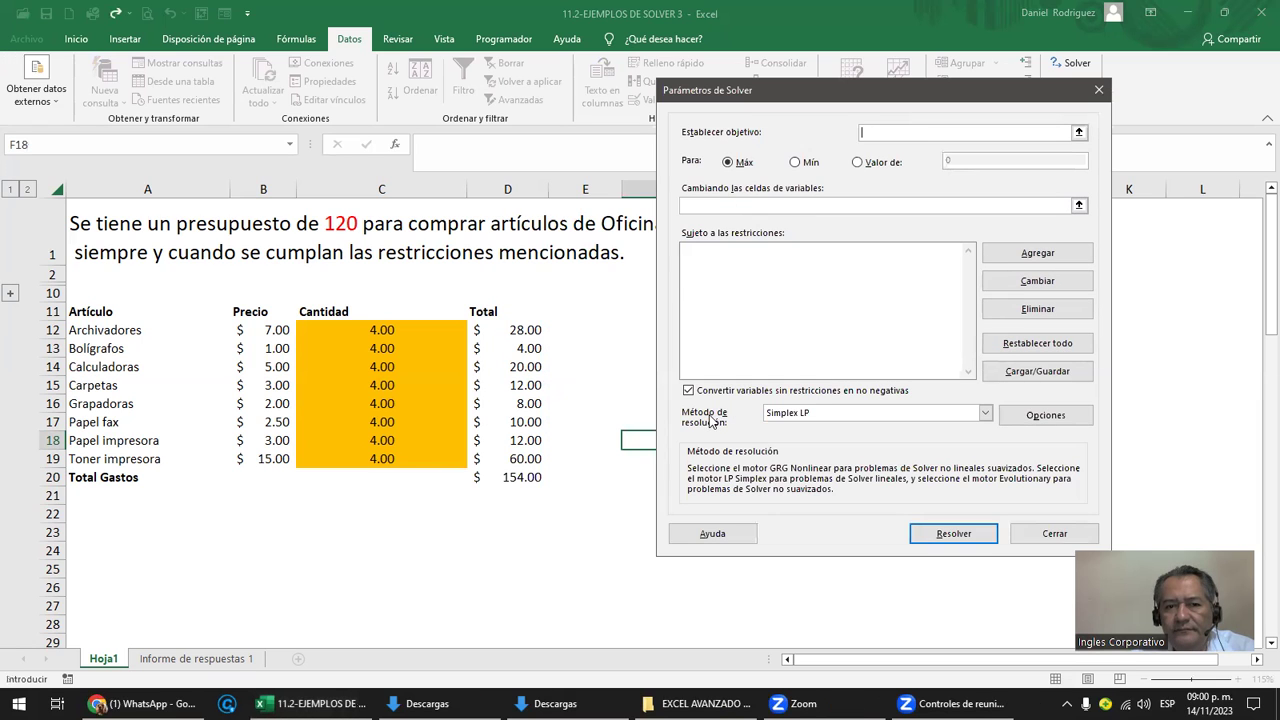
click(1055, 534)
double_click(533, 479)
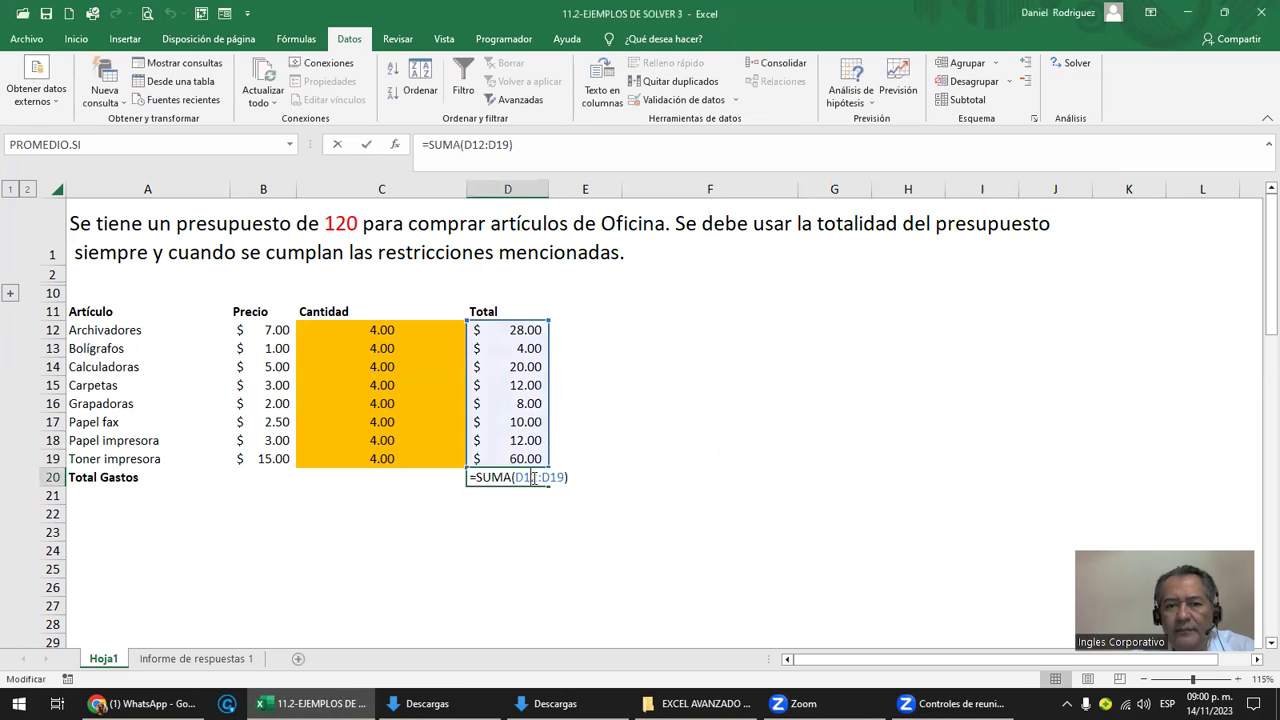
key(Escape)
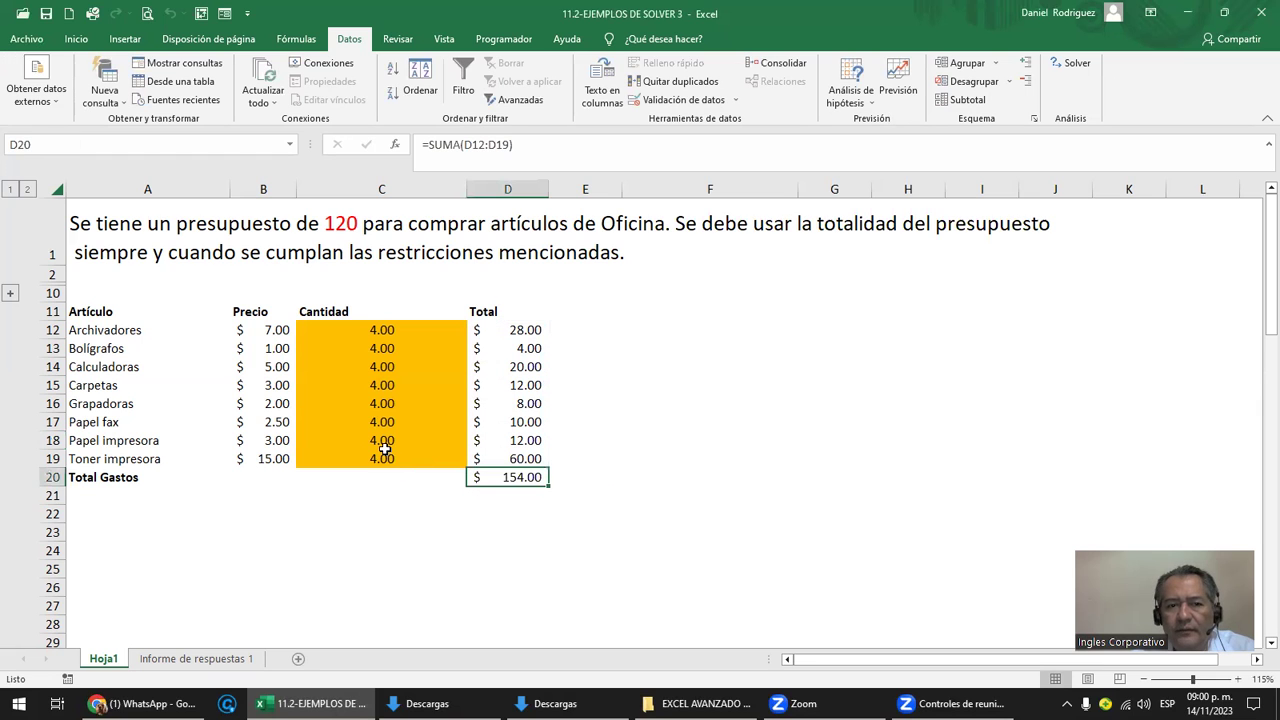
Step: Select the toner quantity cell C19
click(370, 461)
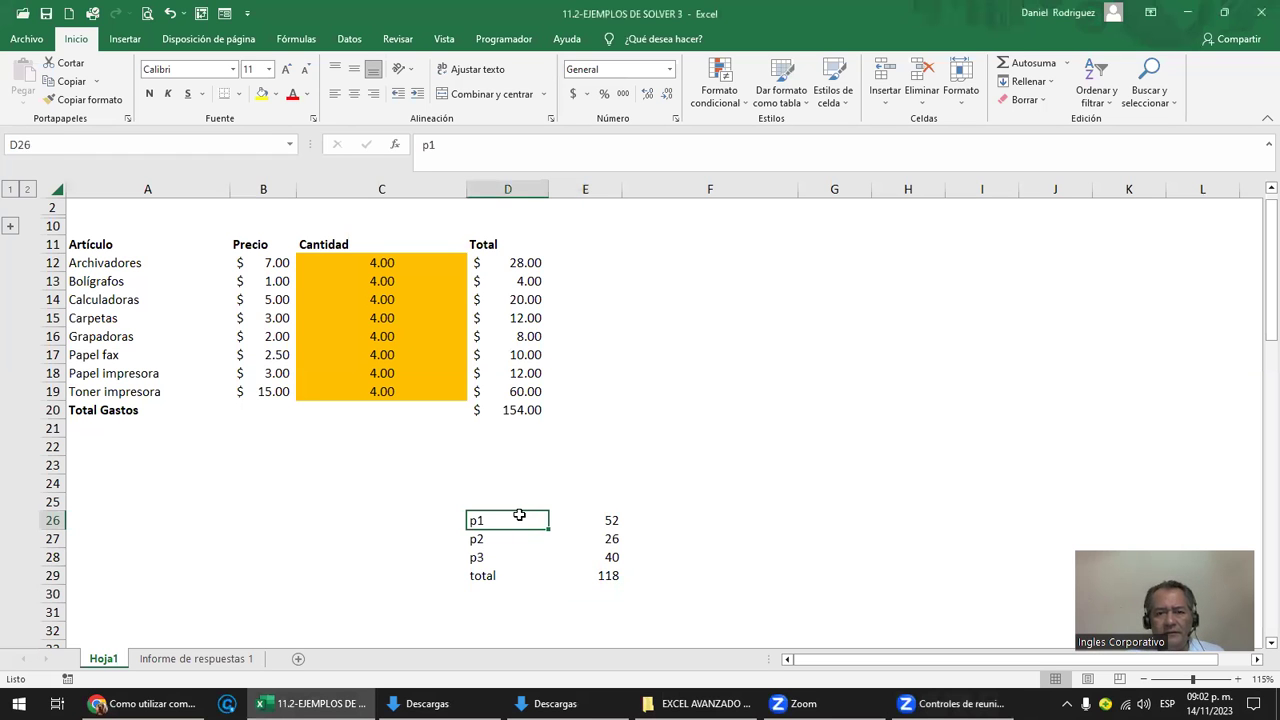
Step: Review the p1–p3 values and the E29 sum formula totalling 118
click(979, 462)
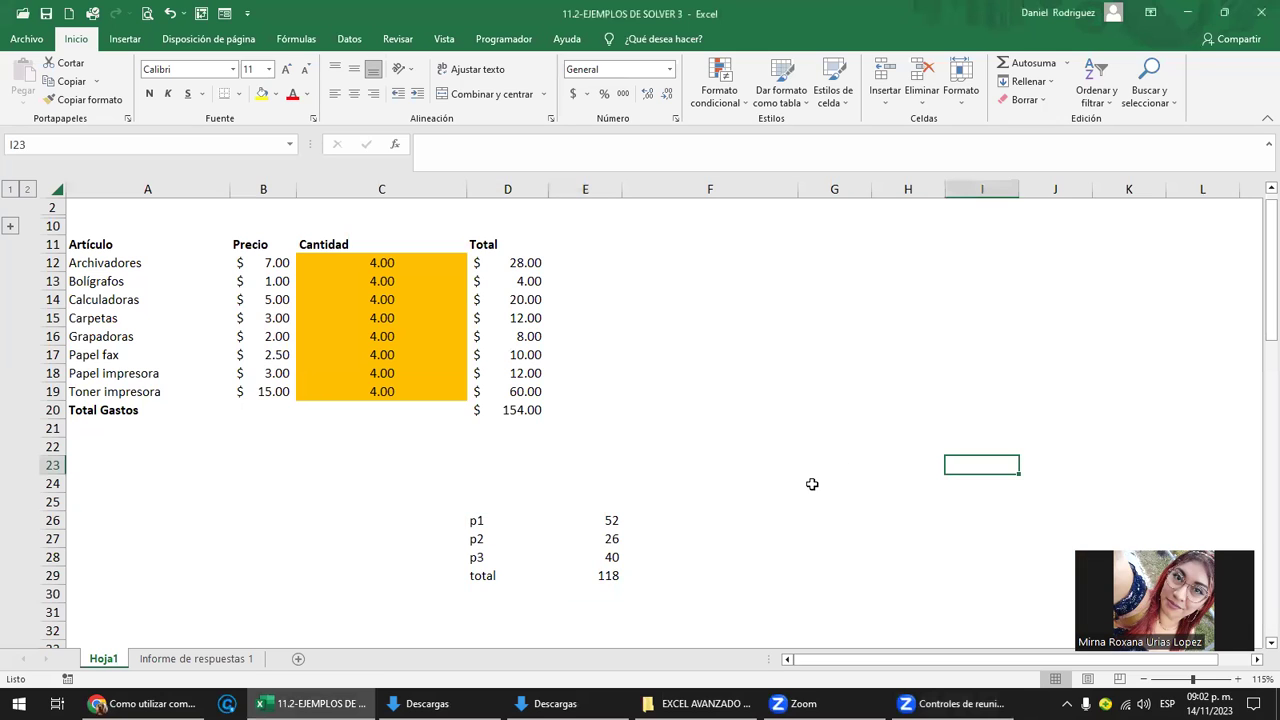
click(518, 490)
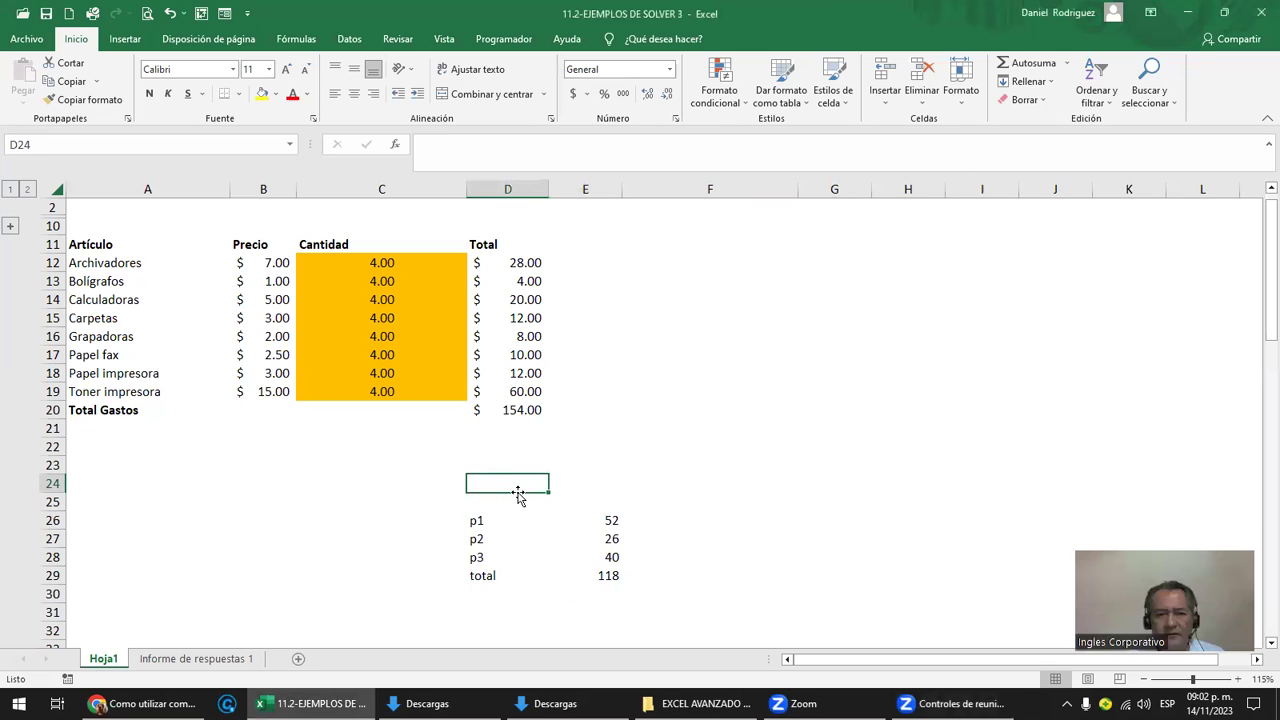
click(476, 522)
key(Right)
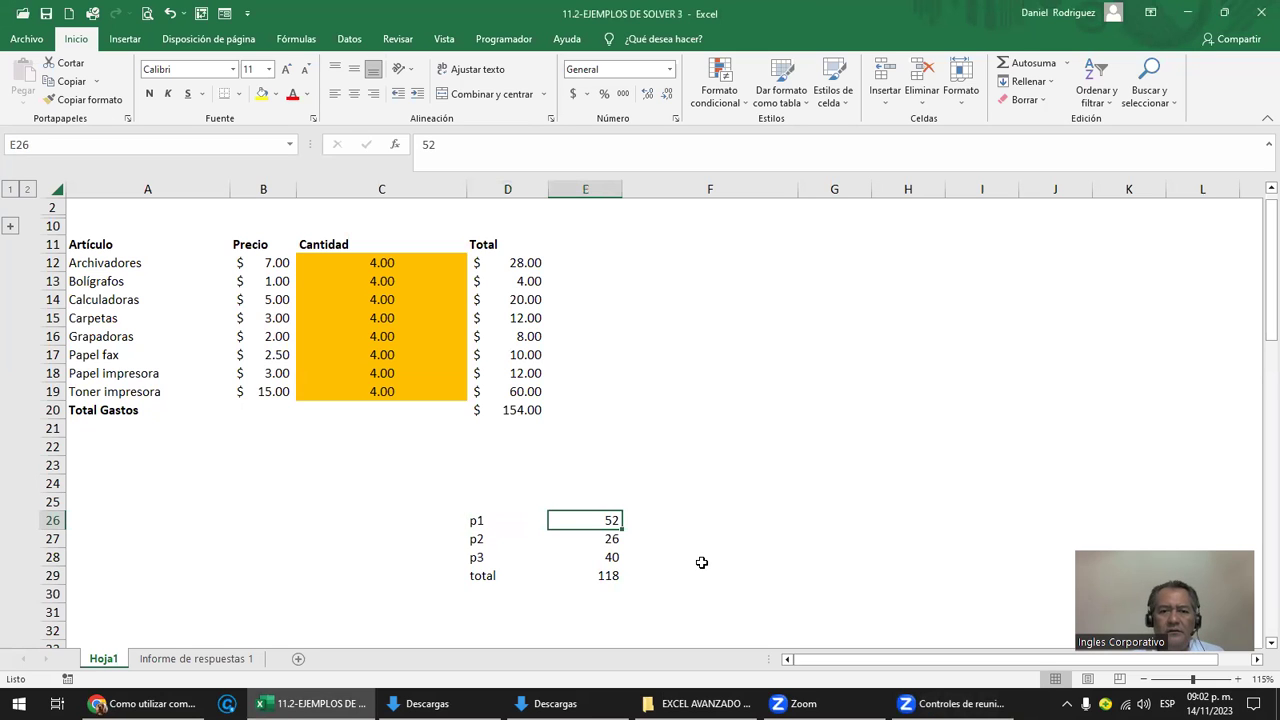
key(Down)
key(Left)
key(Right)
key(Down)
key(Left)
key(Right)
key(Down)
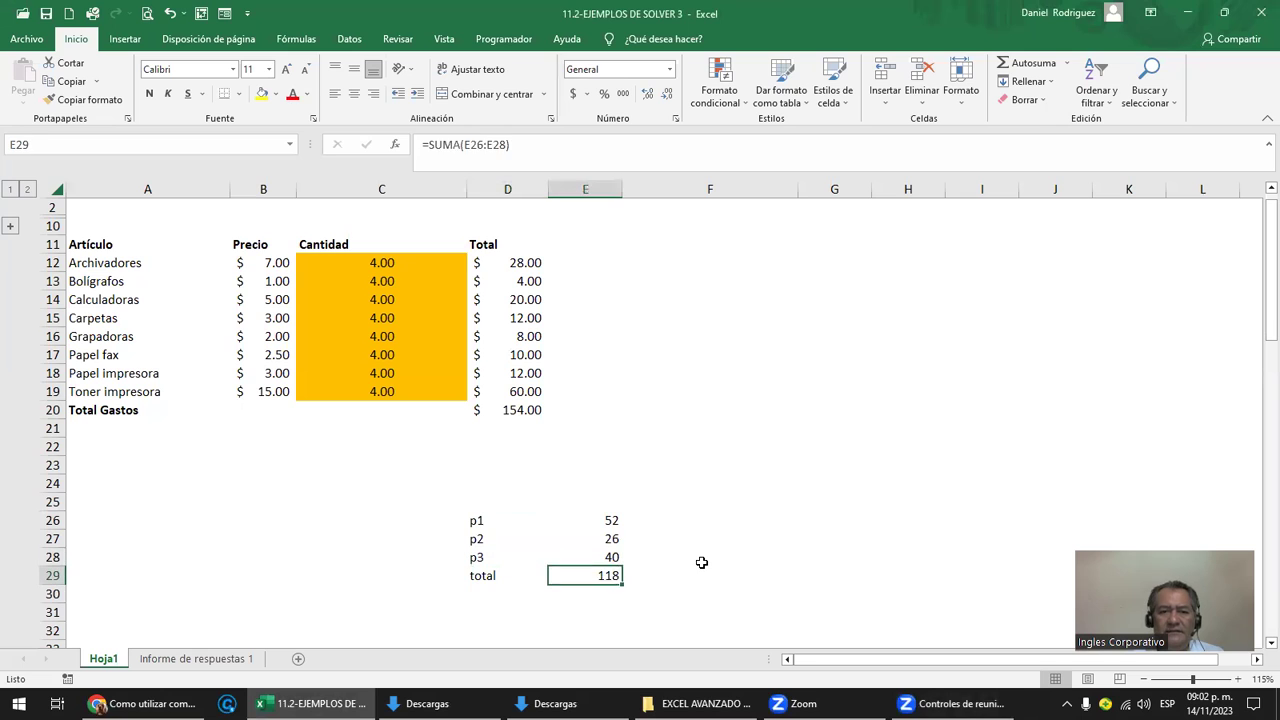
key(F2)
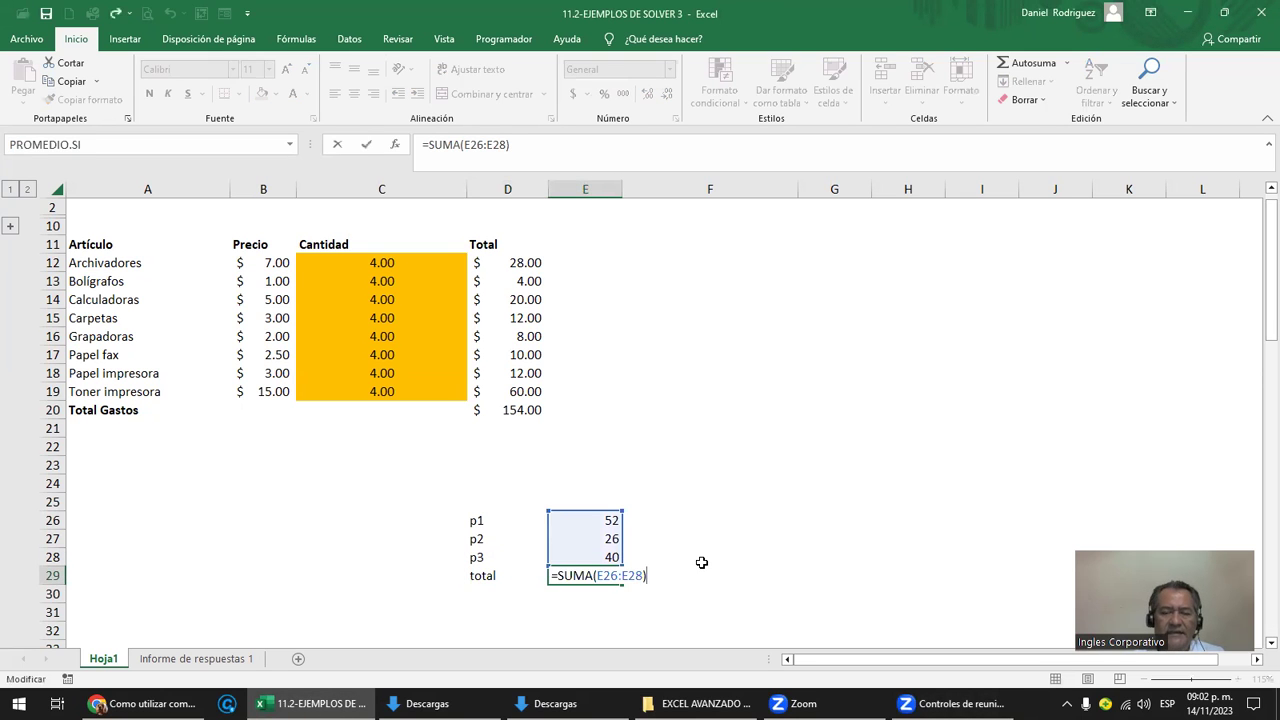
key(Tab)
Step: Enter 150 in G24
key(Right)
key(Up)
key(Up)
key(Up)
key(Up)
key(Up)
key(Up)
key(Down)
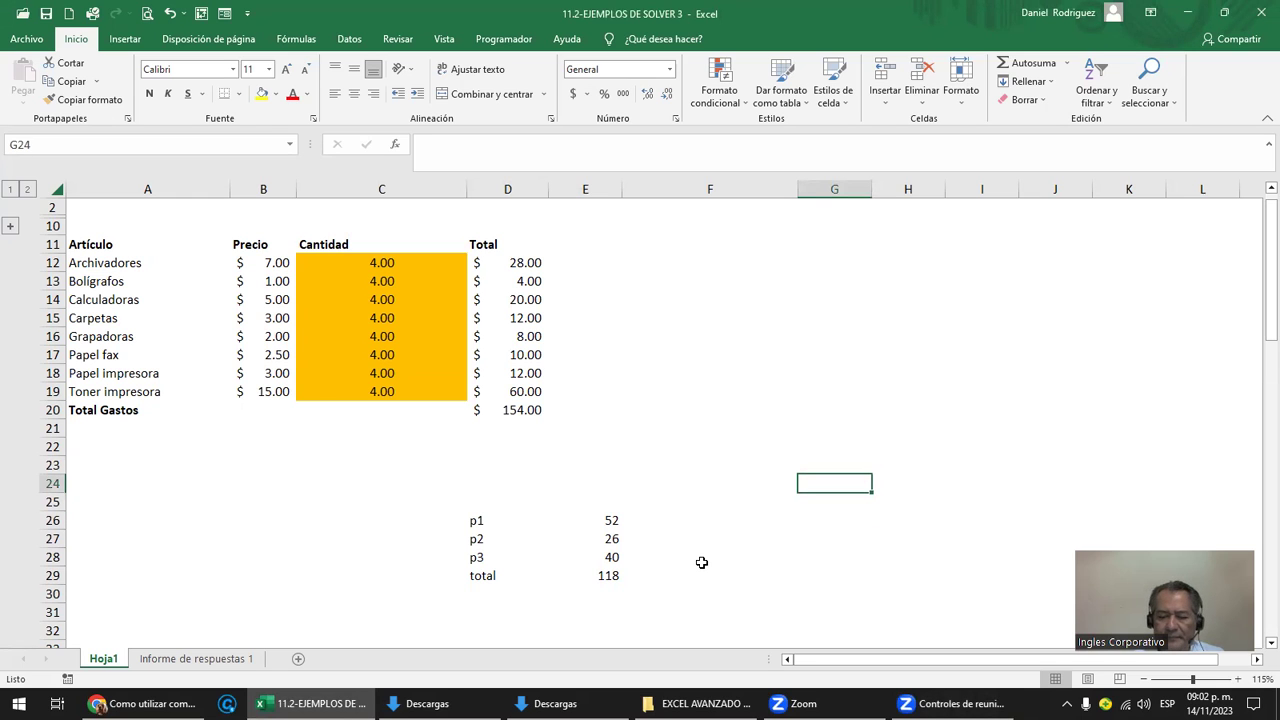
text(150)
key(Return)
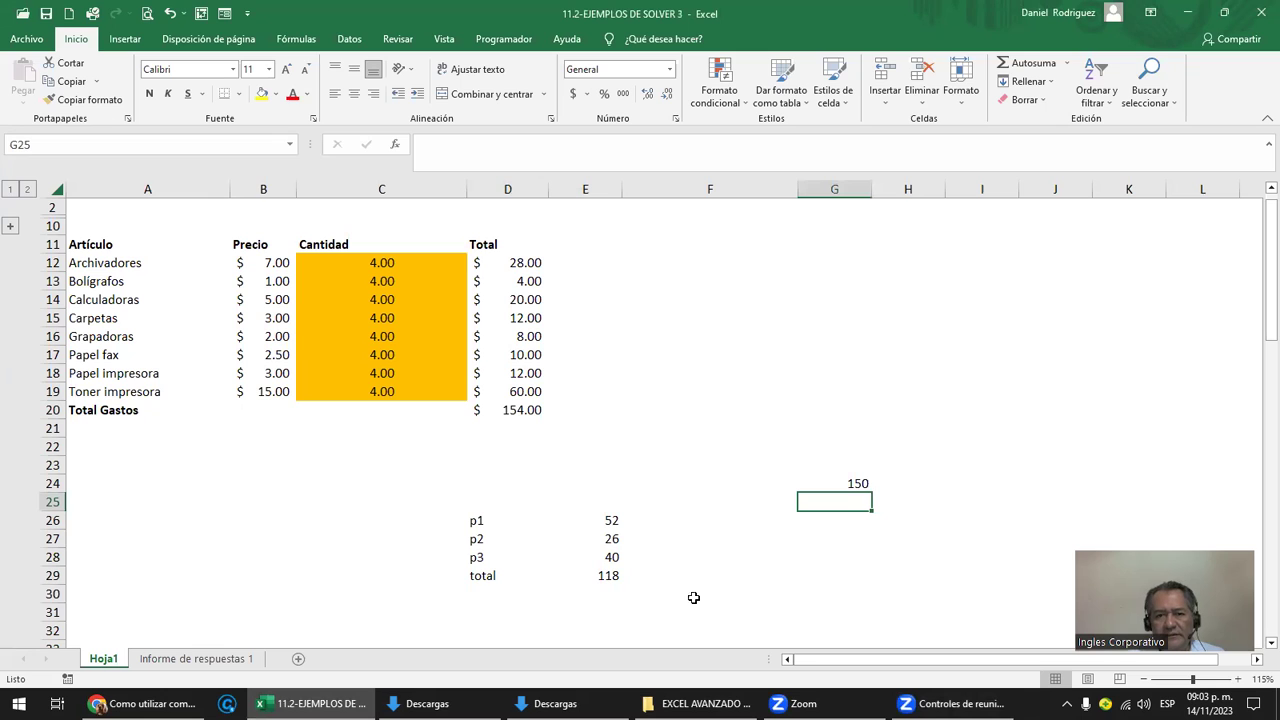
Step: Enter =G24-E29 in G30, giving 32
click(834, 590)
text(=)
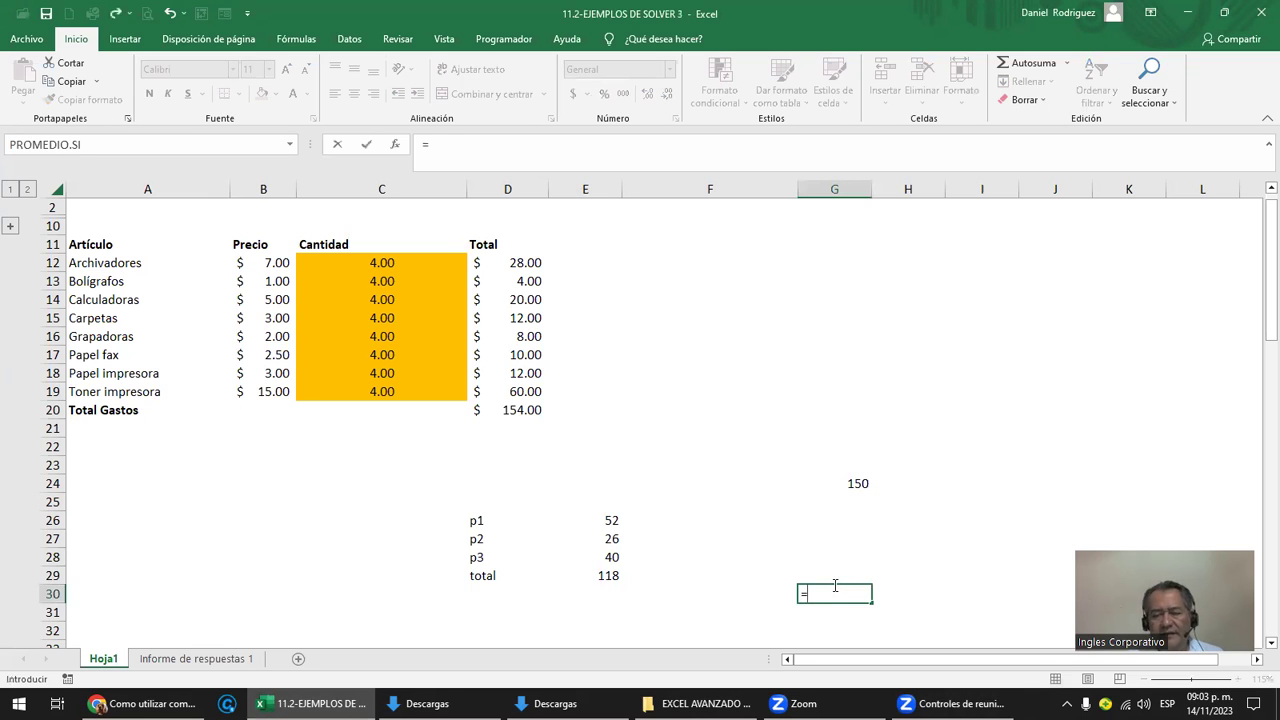
click(873, 483)
key(Left)
text(-)
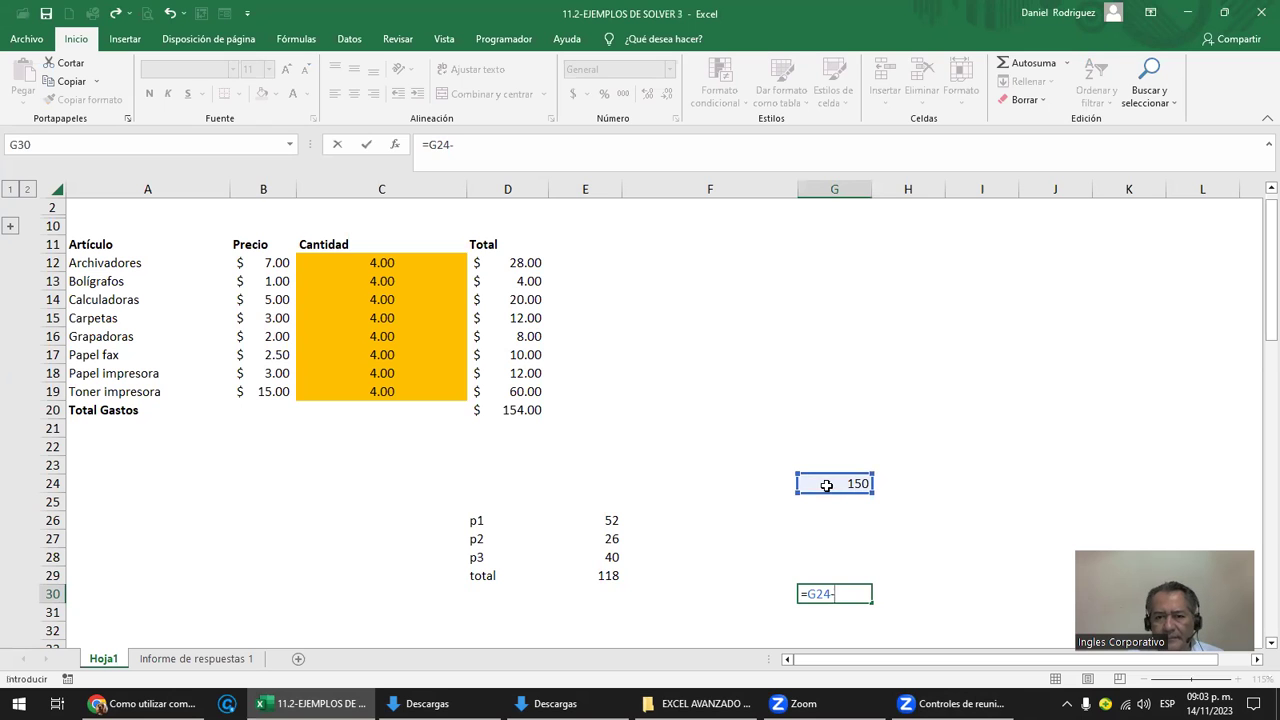
click(593, 576)
key(Return)
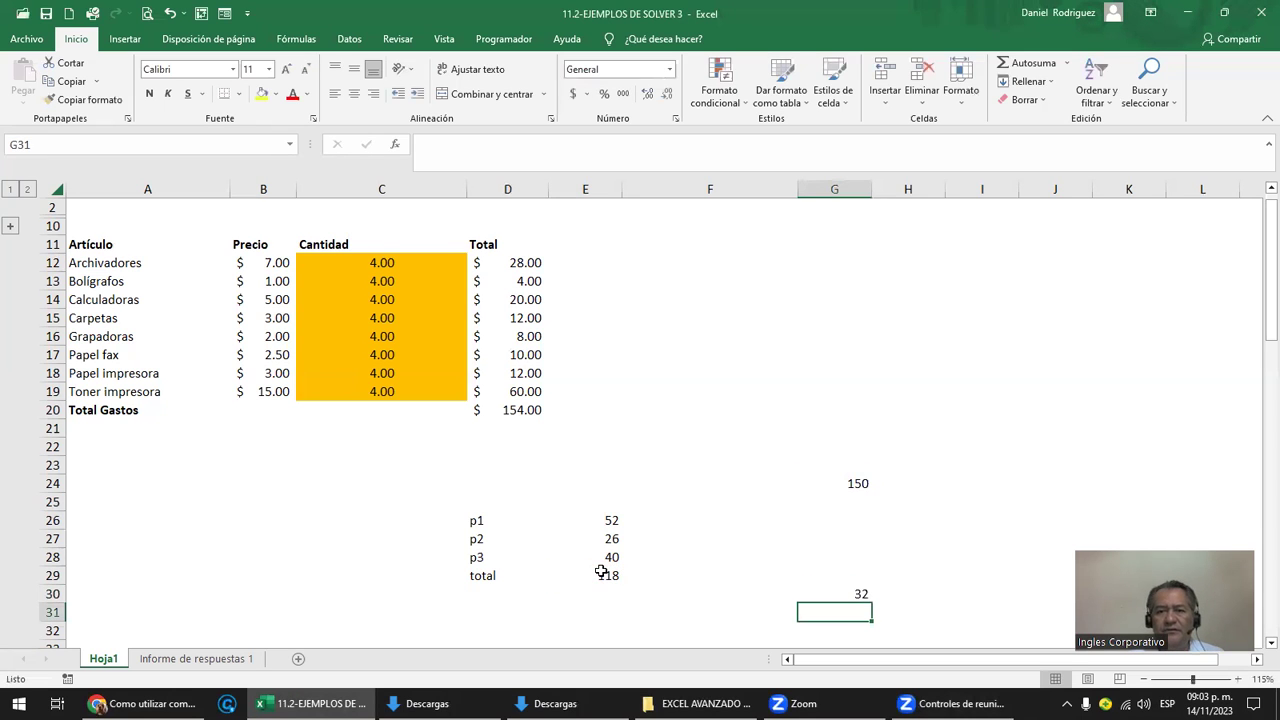
Step: Check that E26:E28 sums to 118, then bring up the Solver tutorial video in Chrome
drag(586, 514, 593, 550)
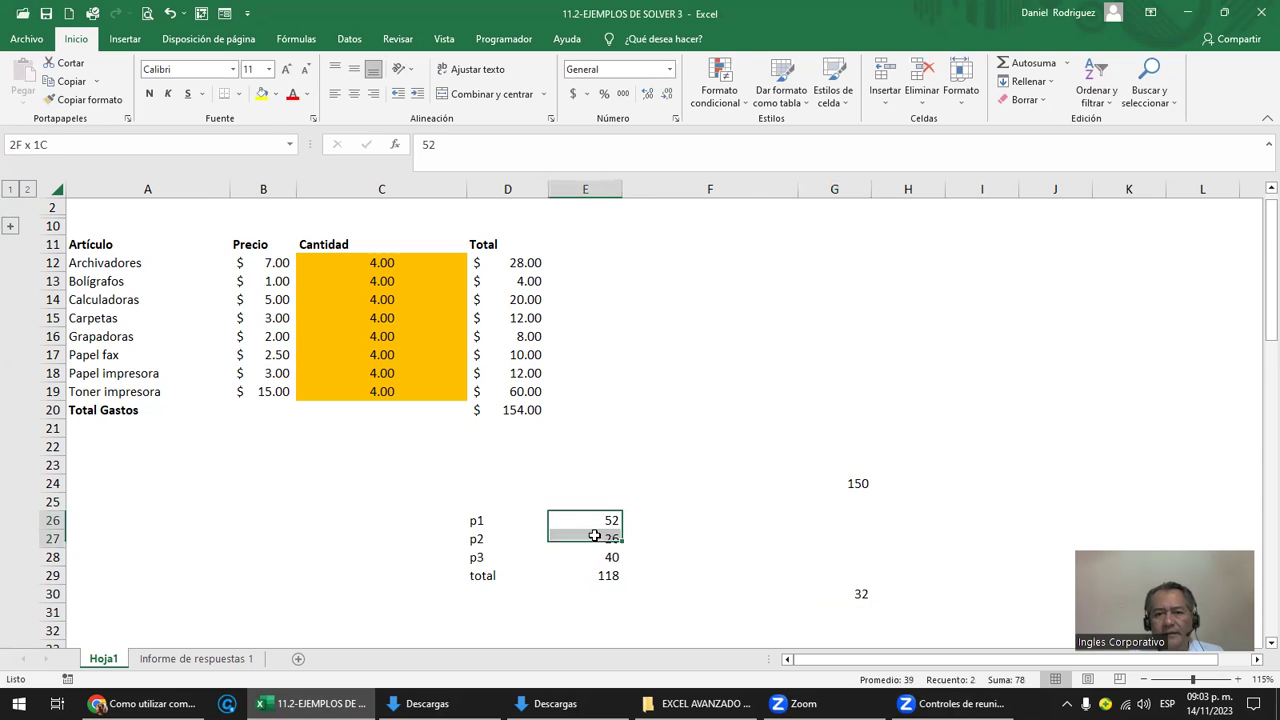
click(858, 483)
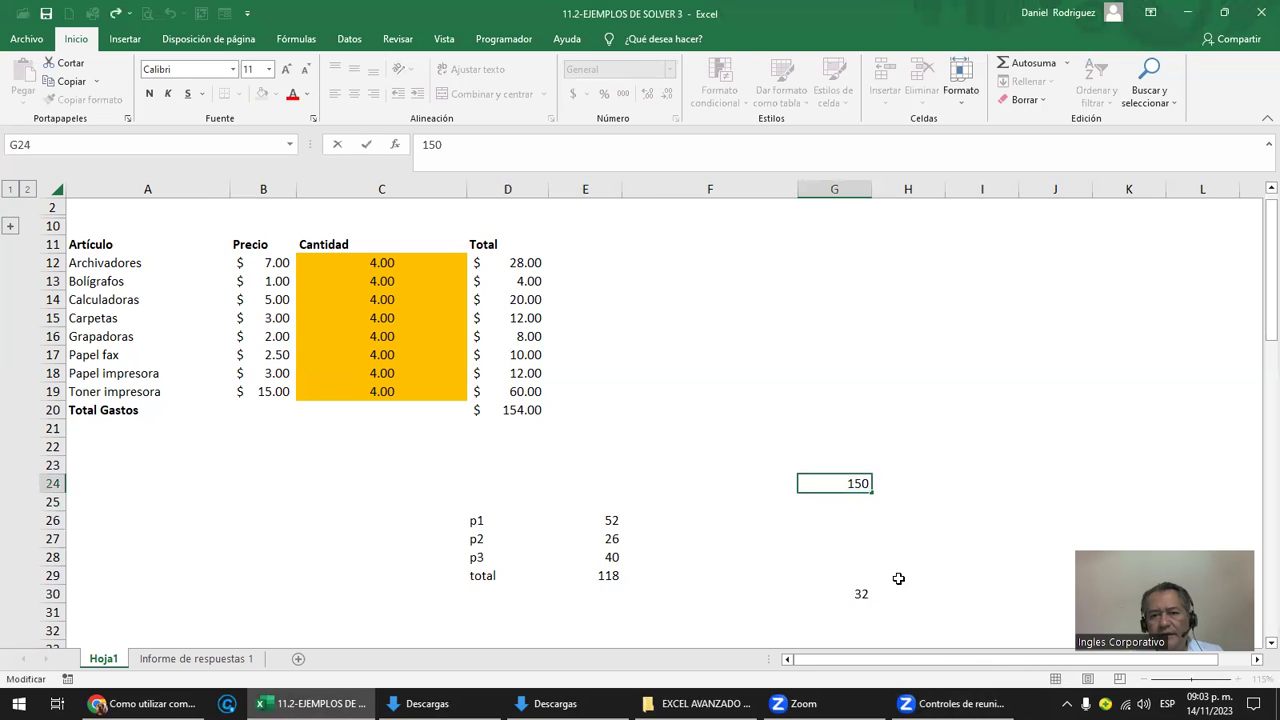
click(860, 594)
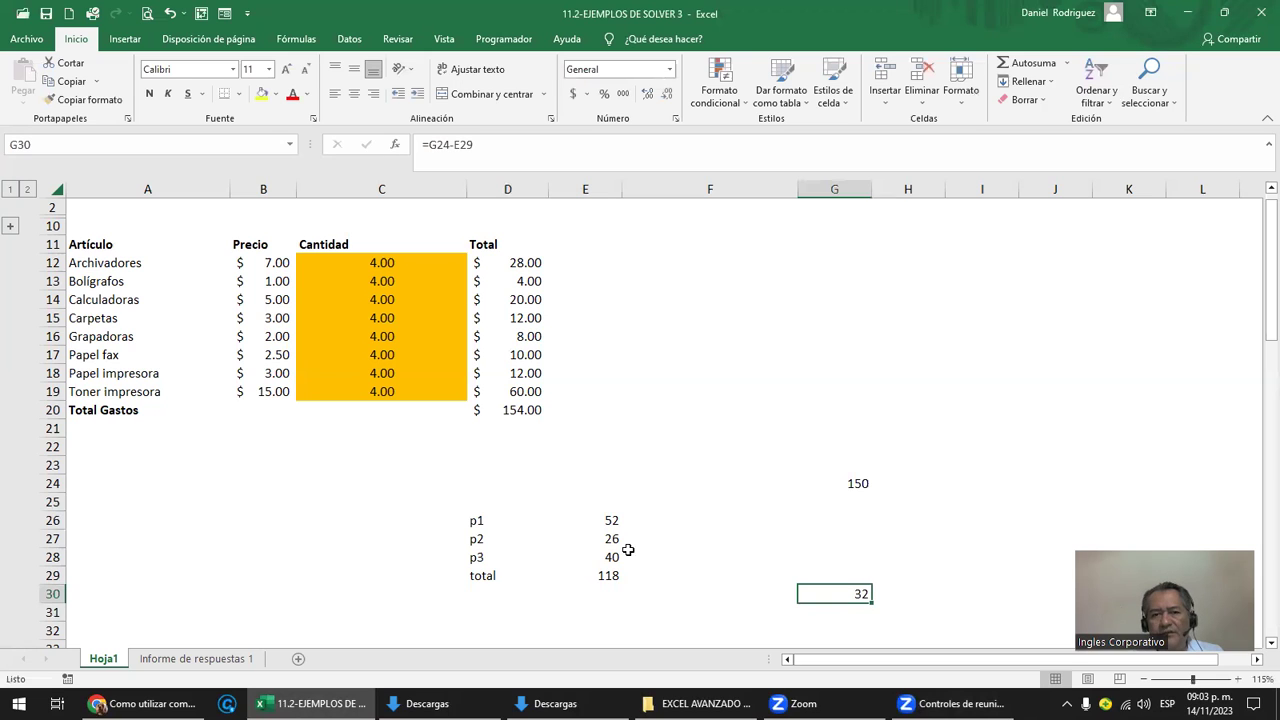
drag(608, 522, 612, 556)
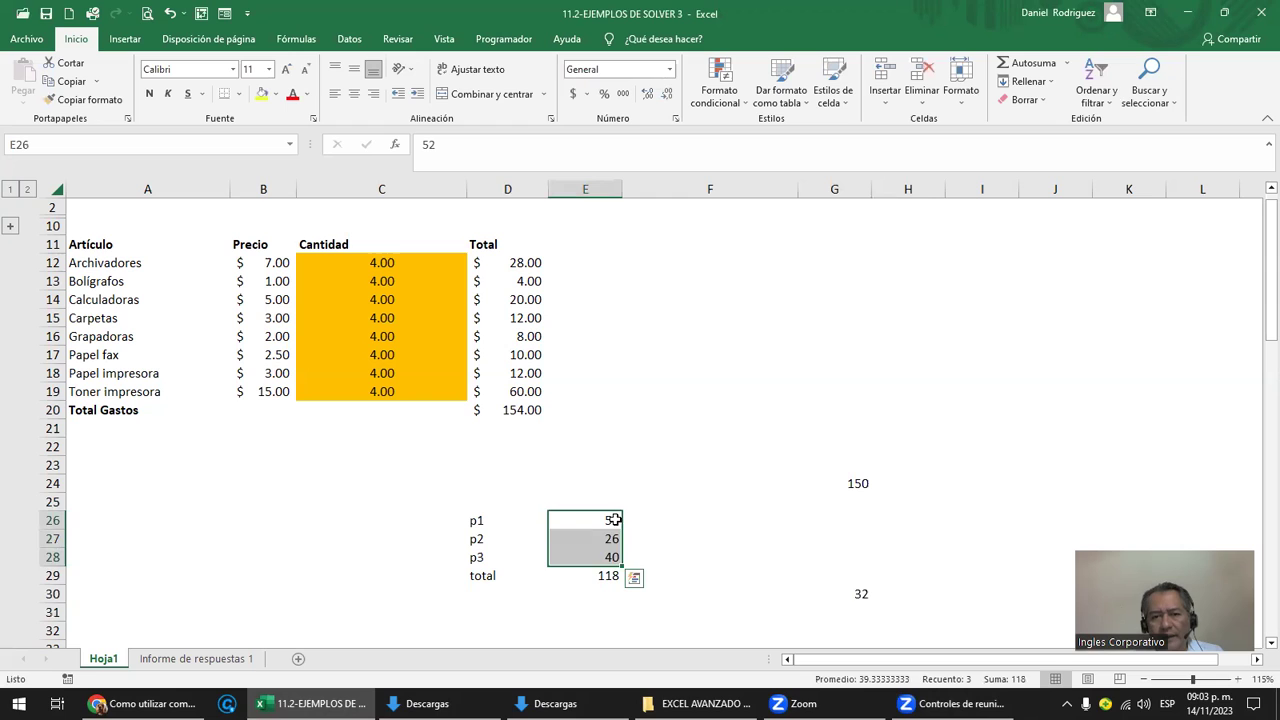
click(605, 520)
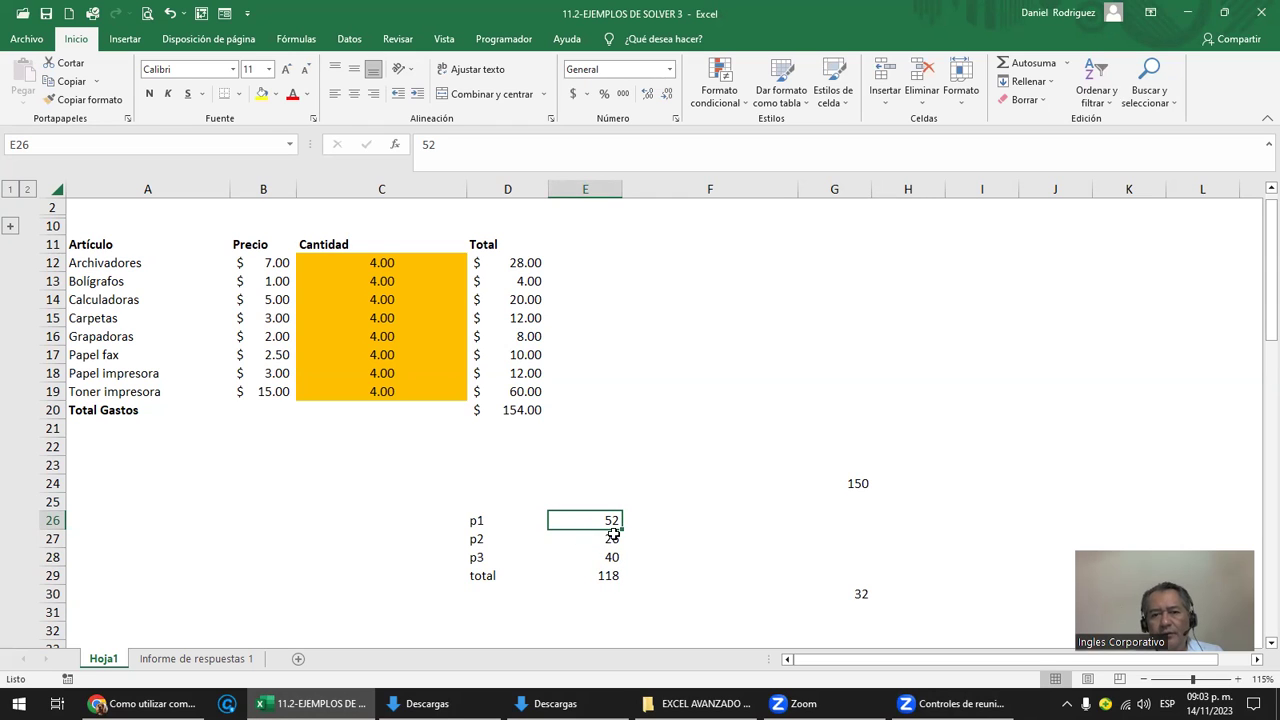
click(610, 557)
click(603, 524)
drag(603, 530, 608, 556)
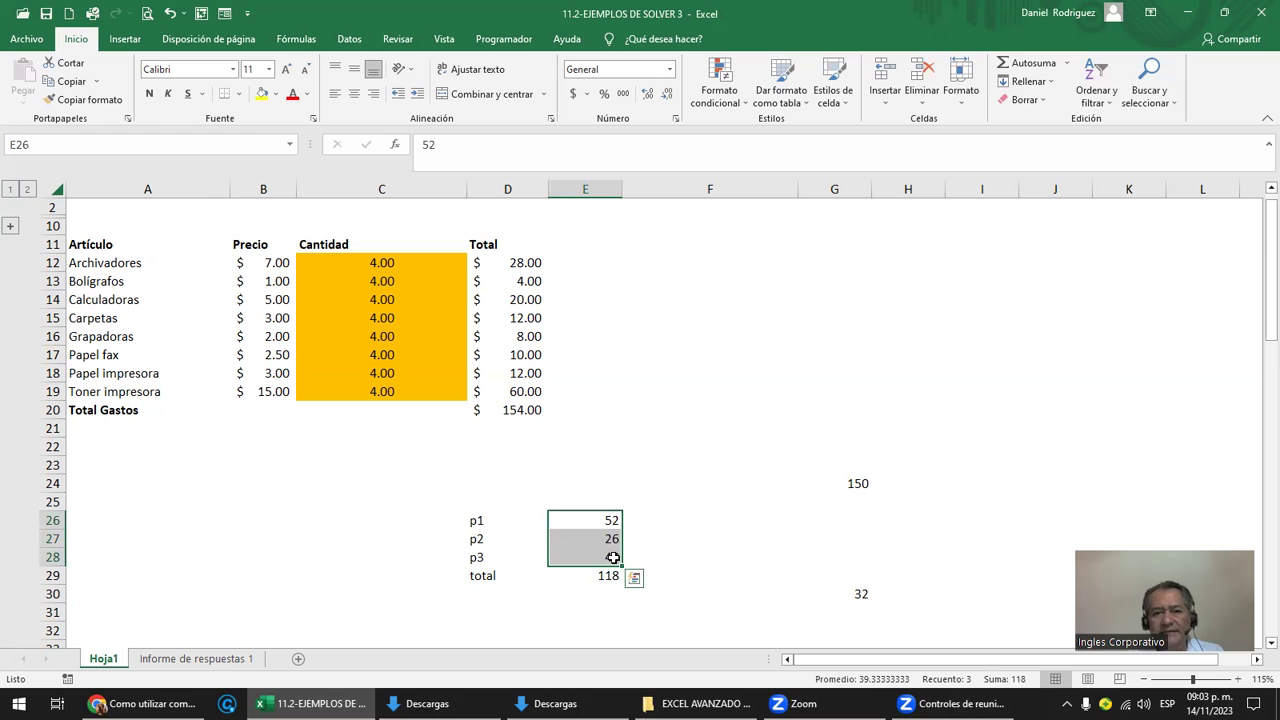
click(150, 703)
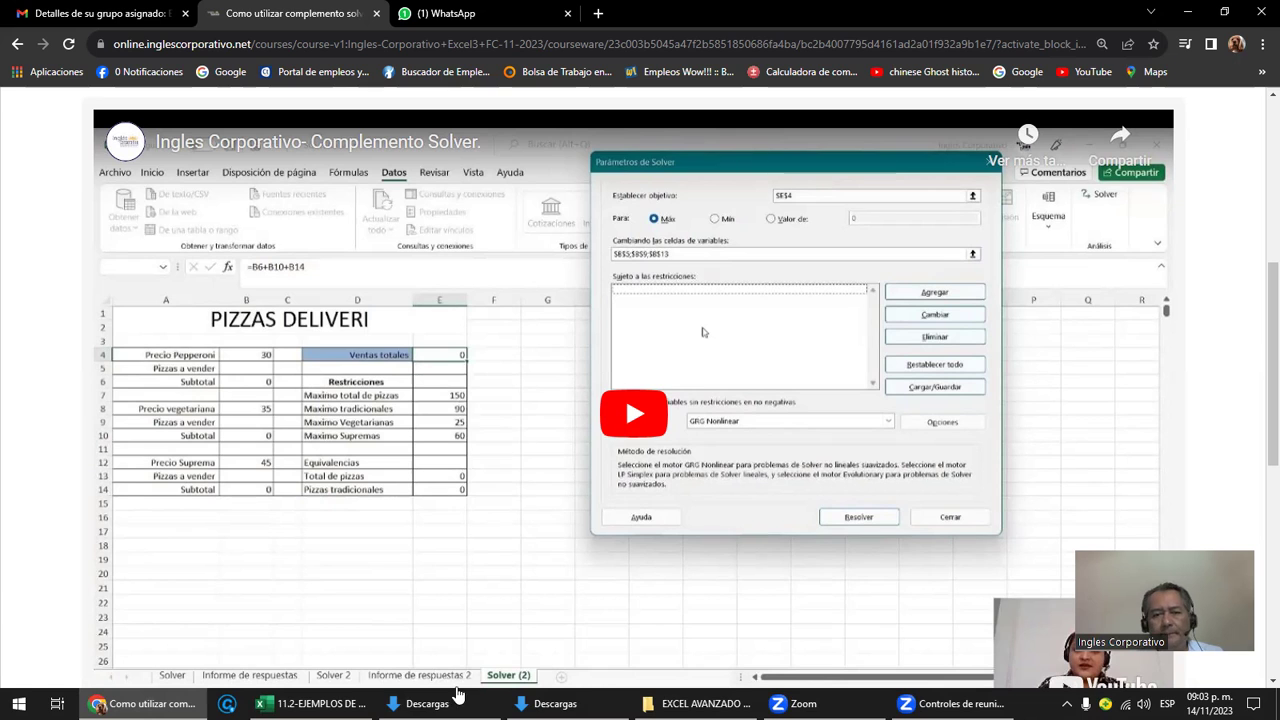
mouse_move(455, 700)
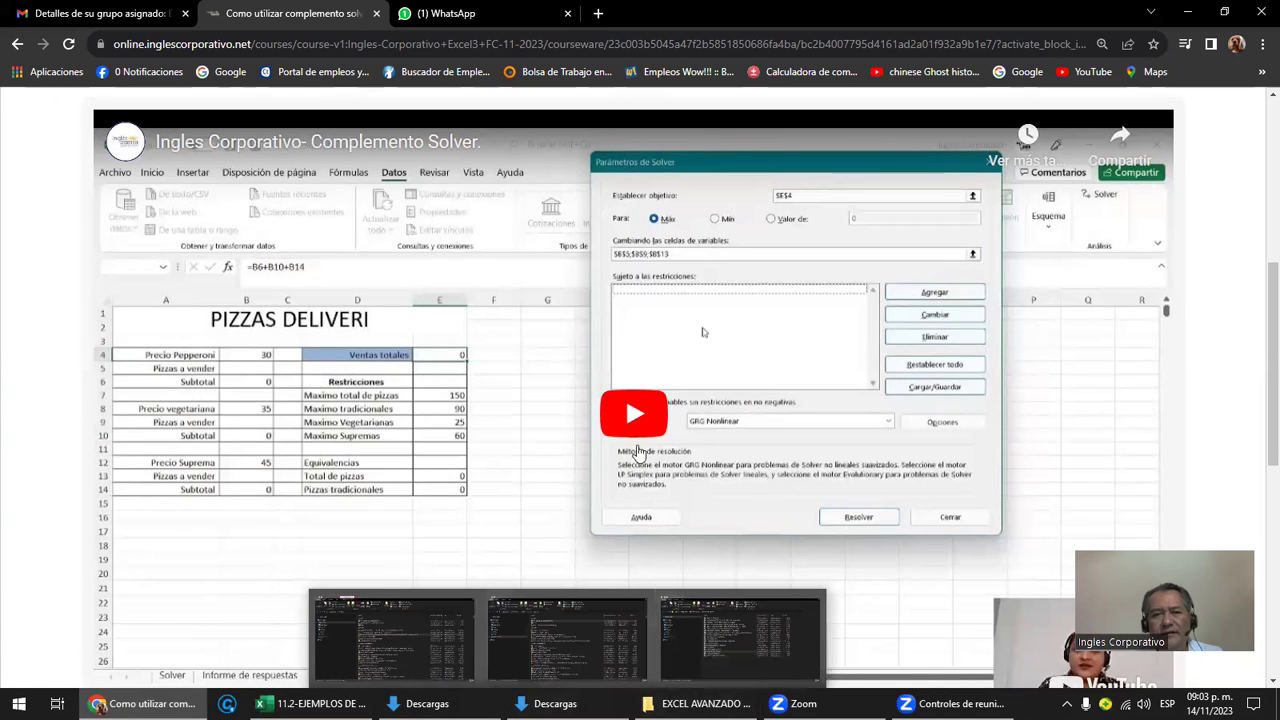